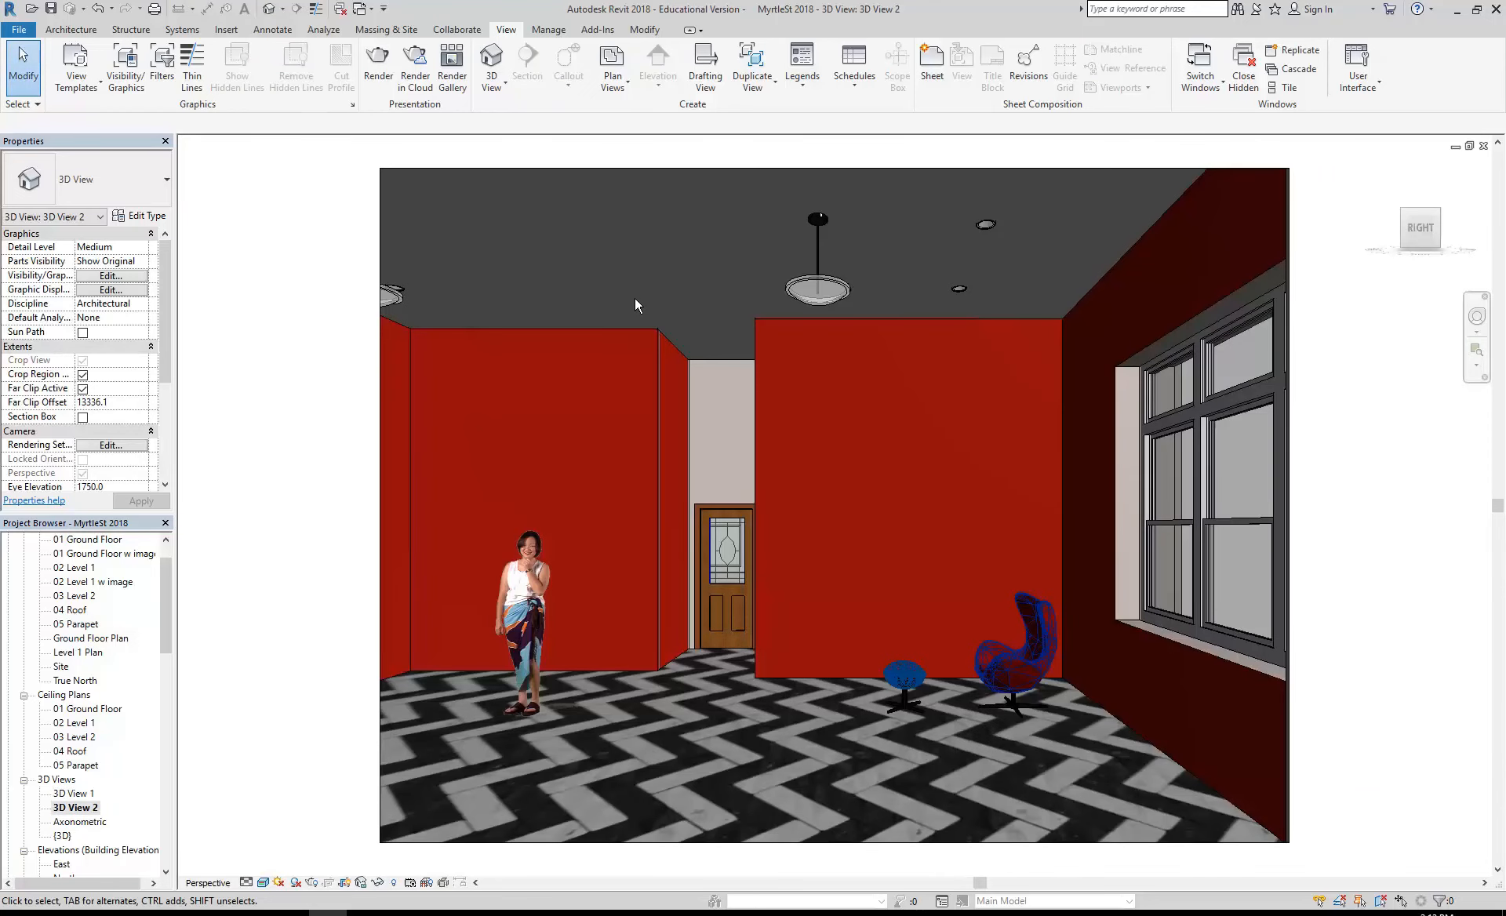
- View the building in the Axonometric view and the stair in the default {3D} view
double_click(67, 824)
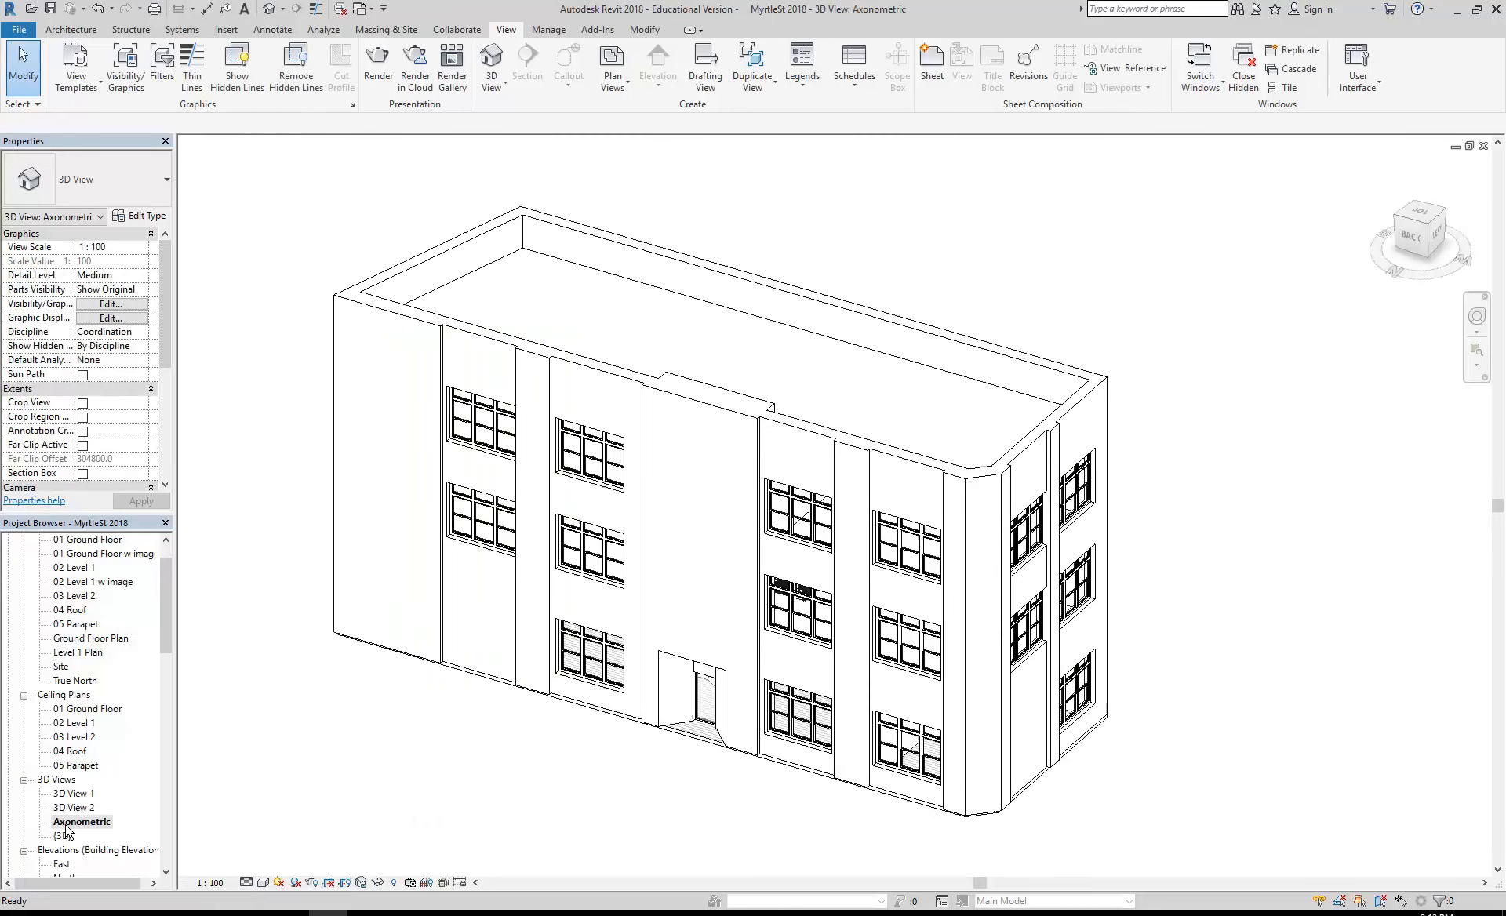
double_click(63, 837)
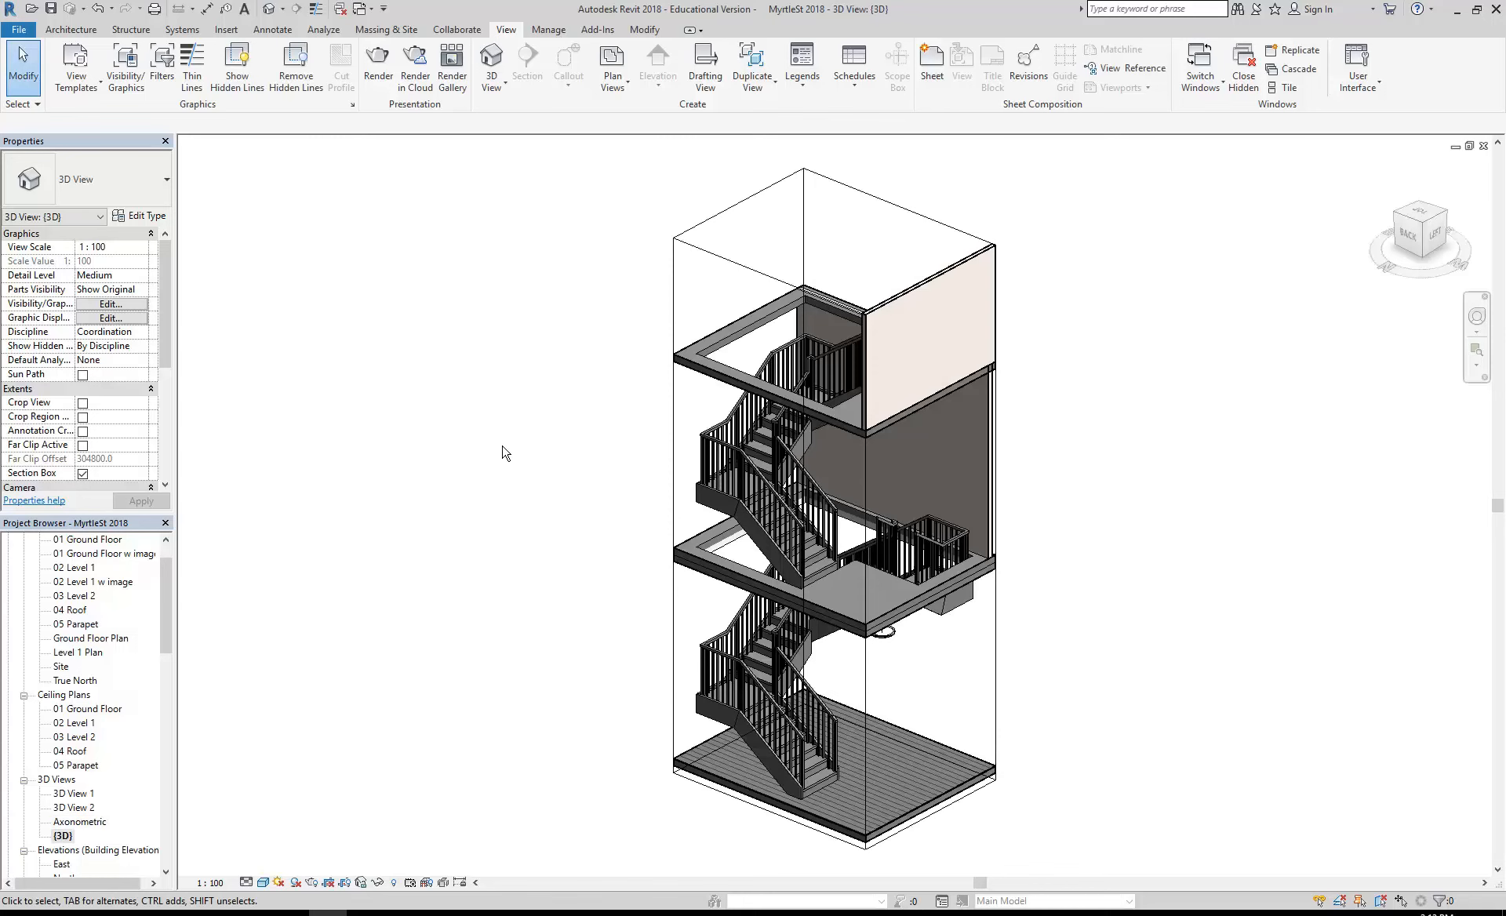
middle_drag(507, 451, 441, 431)
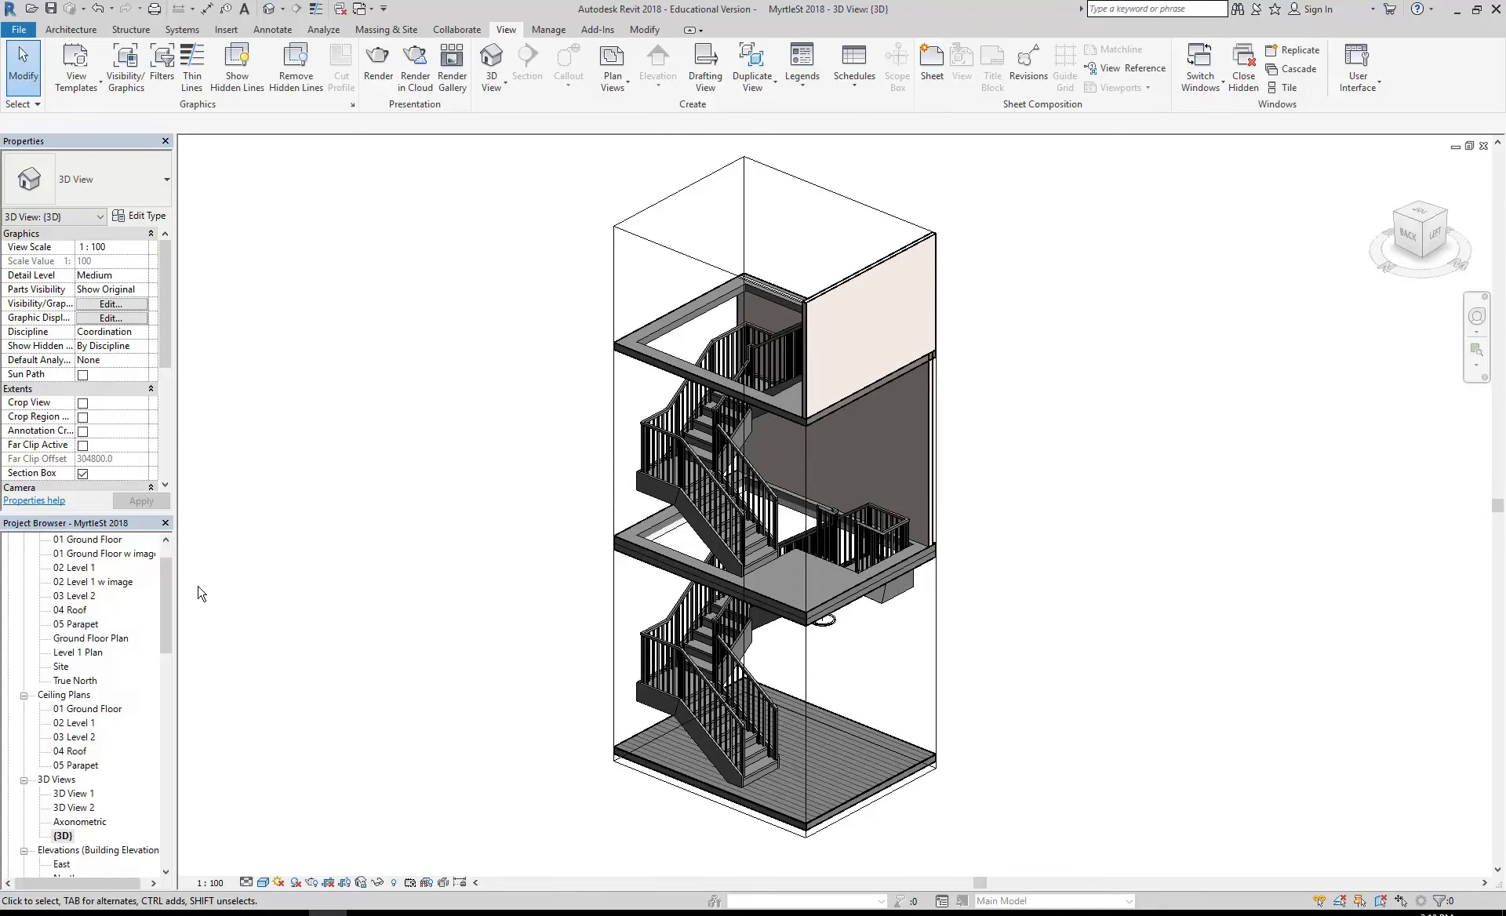
- On the 01 Ground Floor plan, place a perspective camera beside the lower-left room's wall, aimed at the staircase, with a 1750 offset
scroll(158, 582, up, 1)
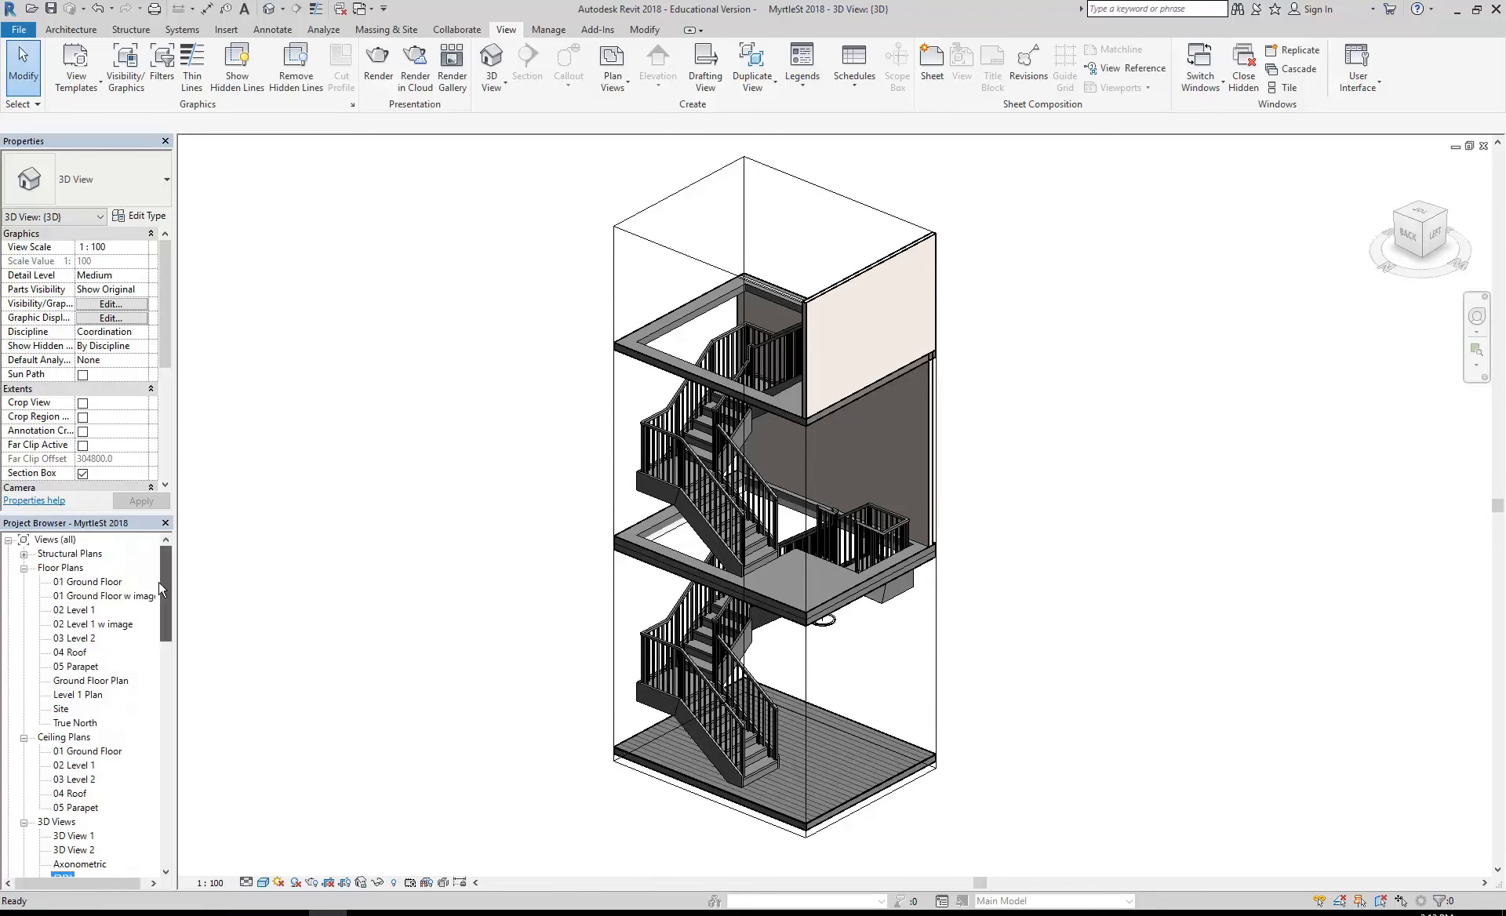
double_click(75, 582)
middle_drag(581, 511, 588, 508)
scroll(567, 399, up, 1)
middle_drag(567, 399, 524, 338)
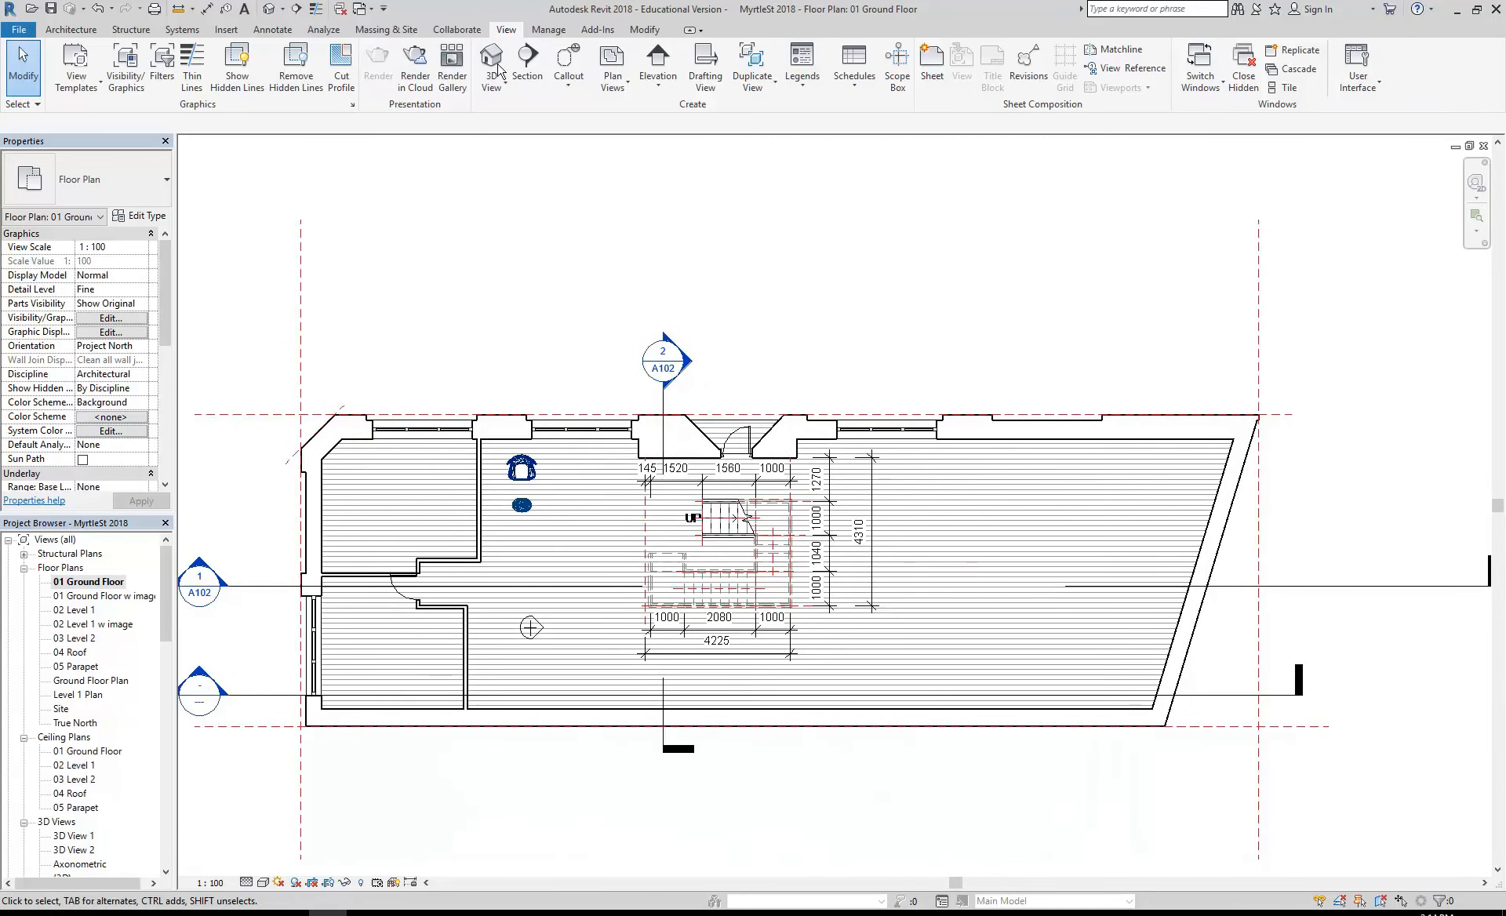
click(494, 85)
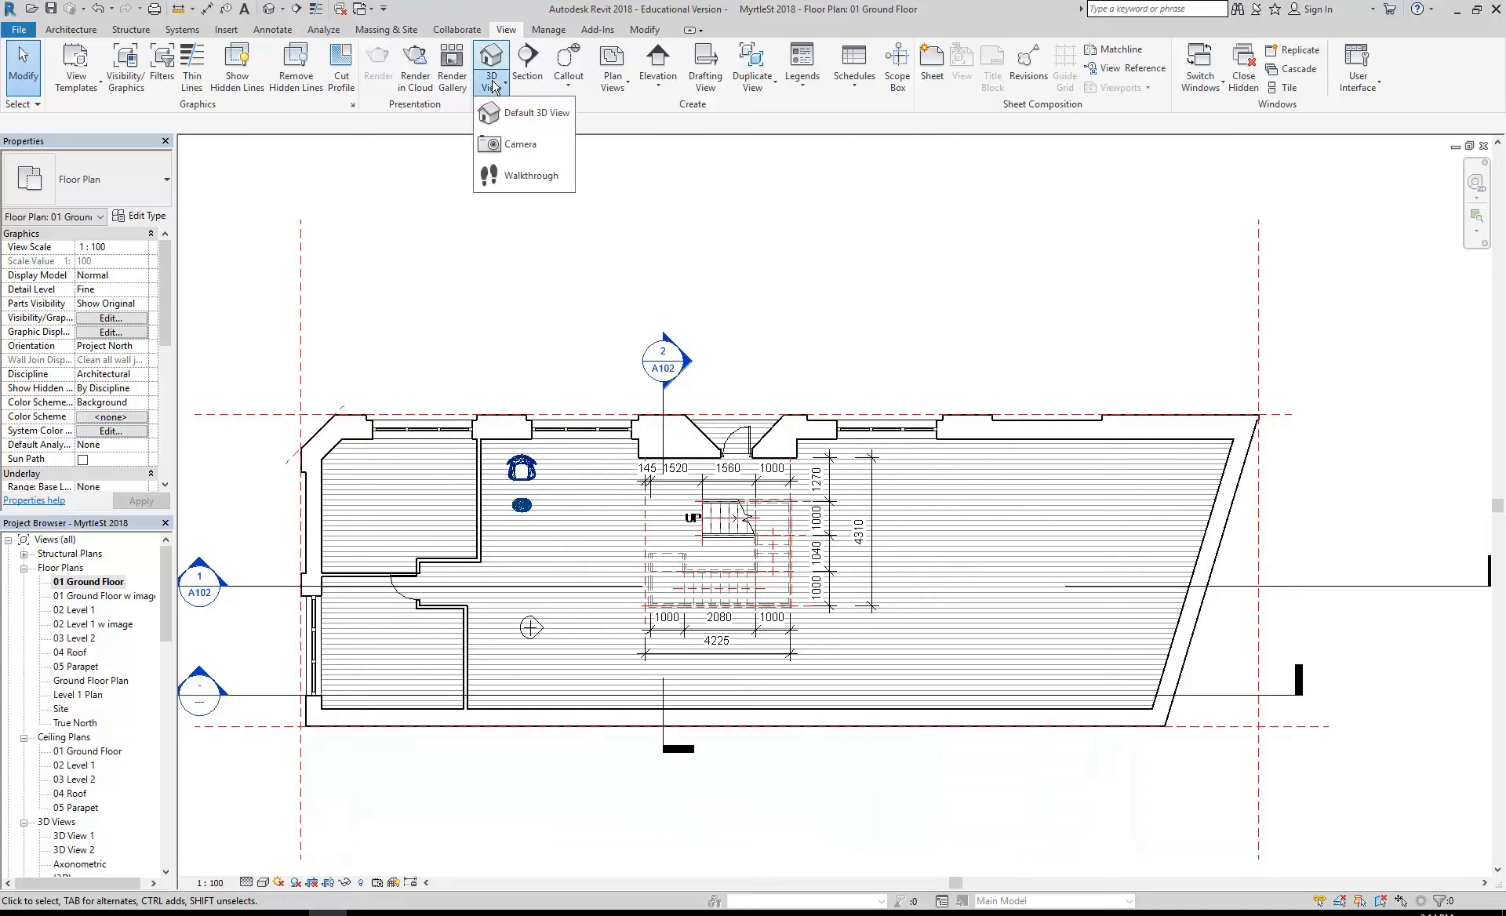
click(506, 147)
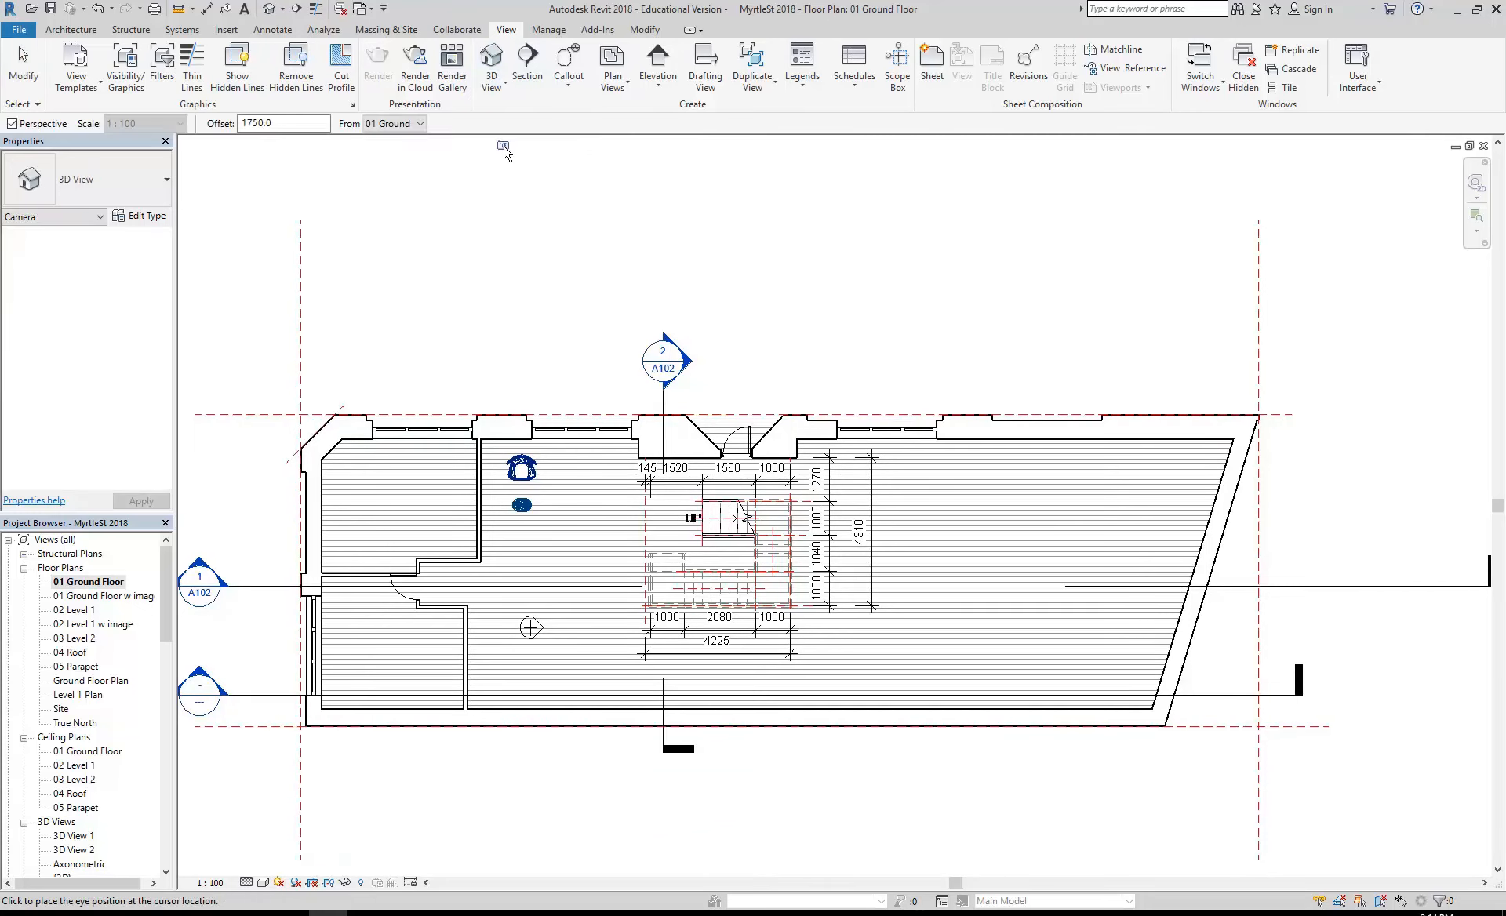
click(486, 694)
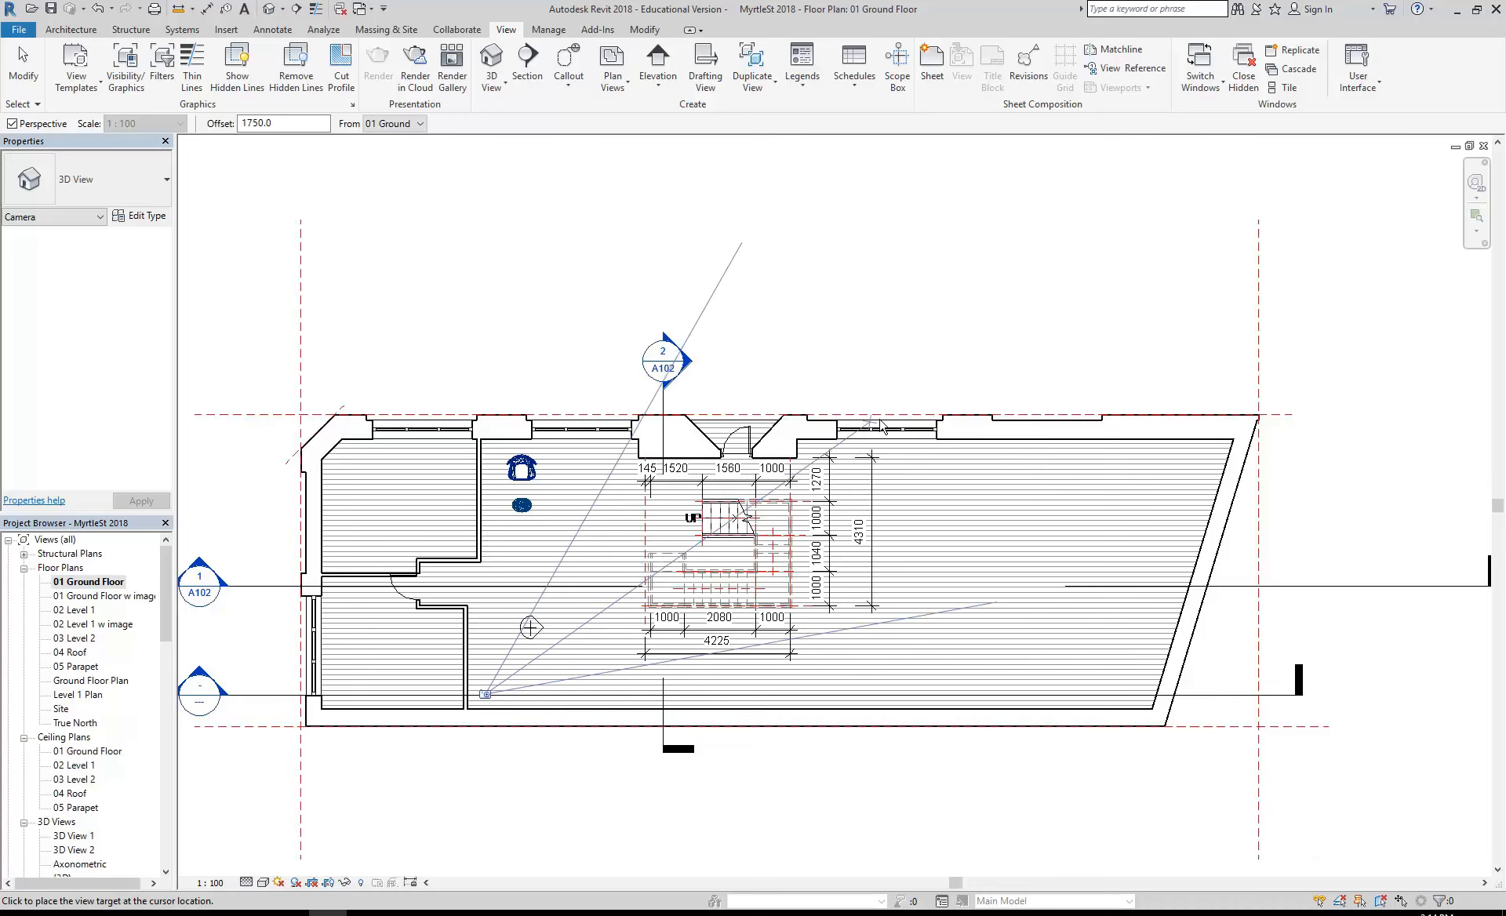
click(670, 569)
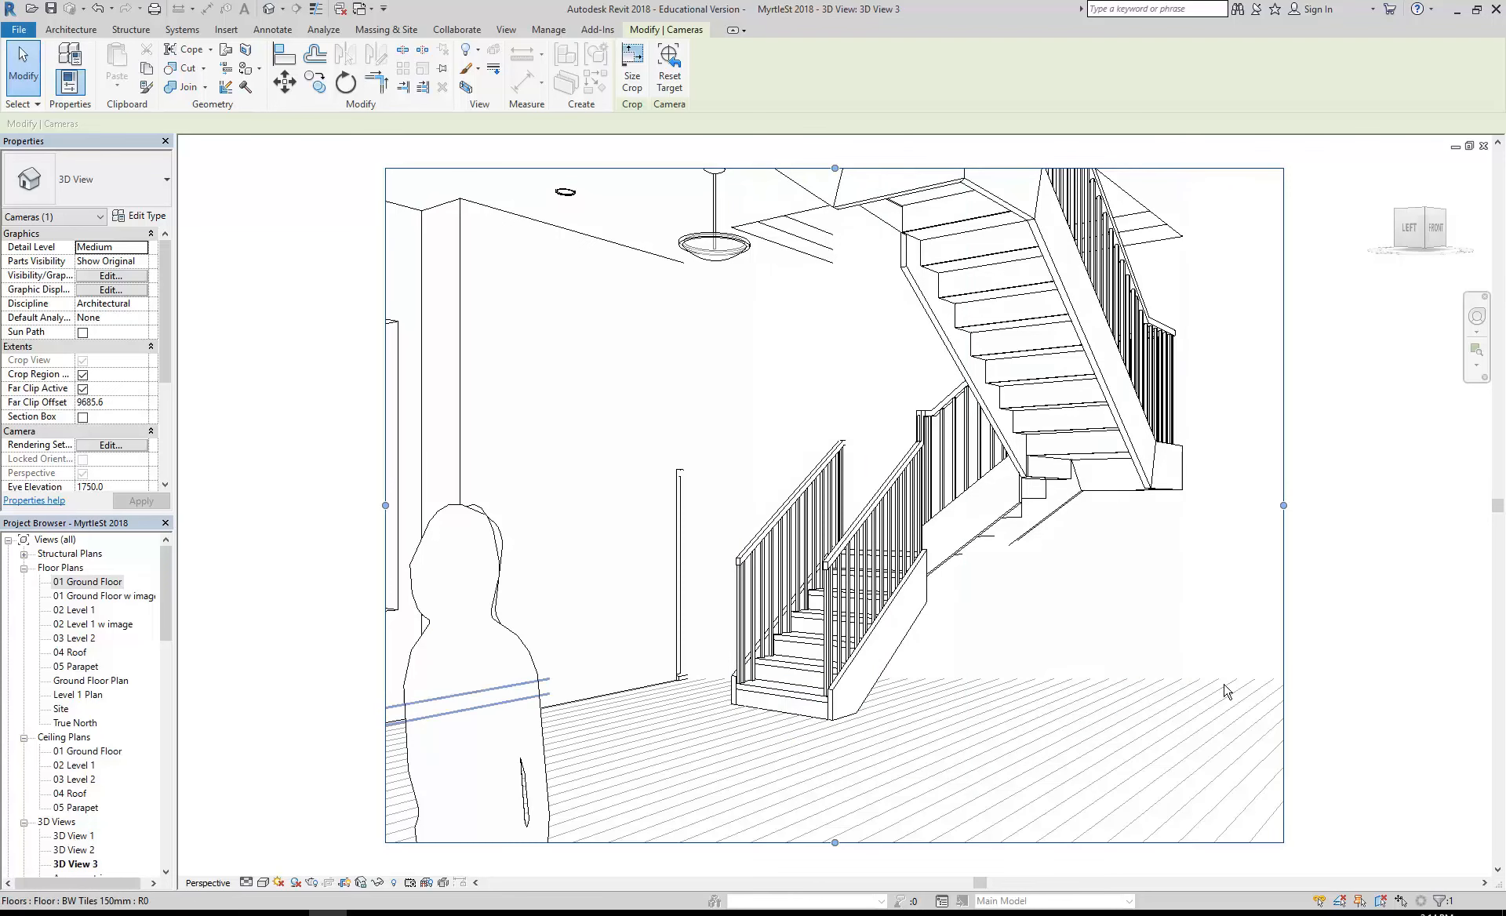
- On the 01 Ground Floor plan, extend the new camera's far clip past the entrance wall to about 12400 mm
double_click(86, 584)
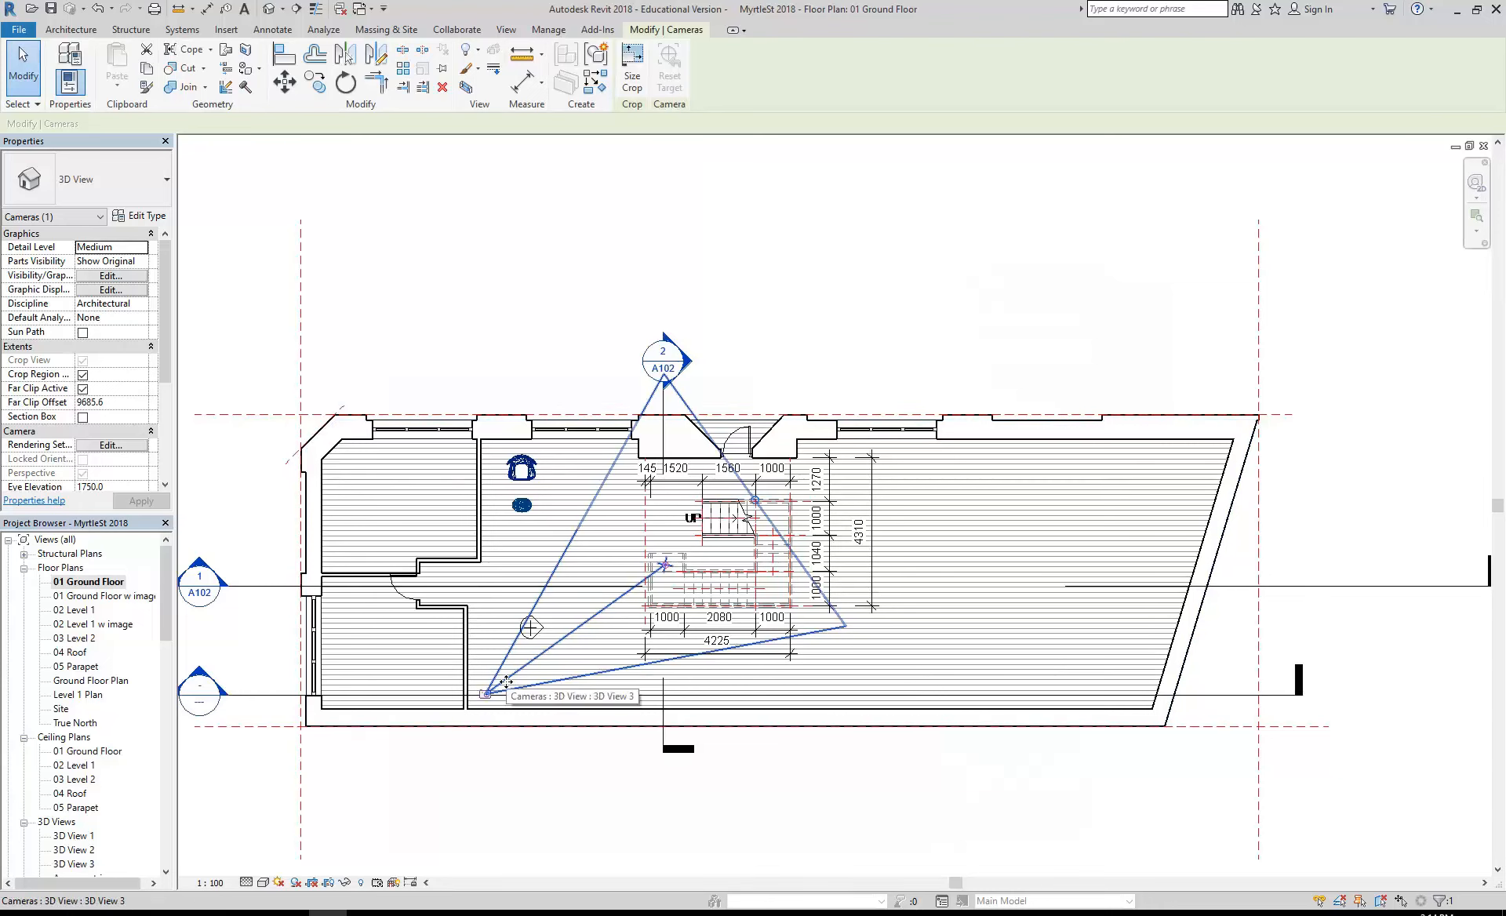
drag(755, 501, 757, 502)
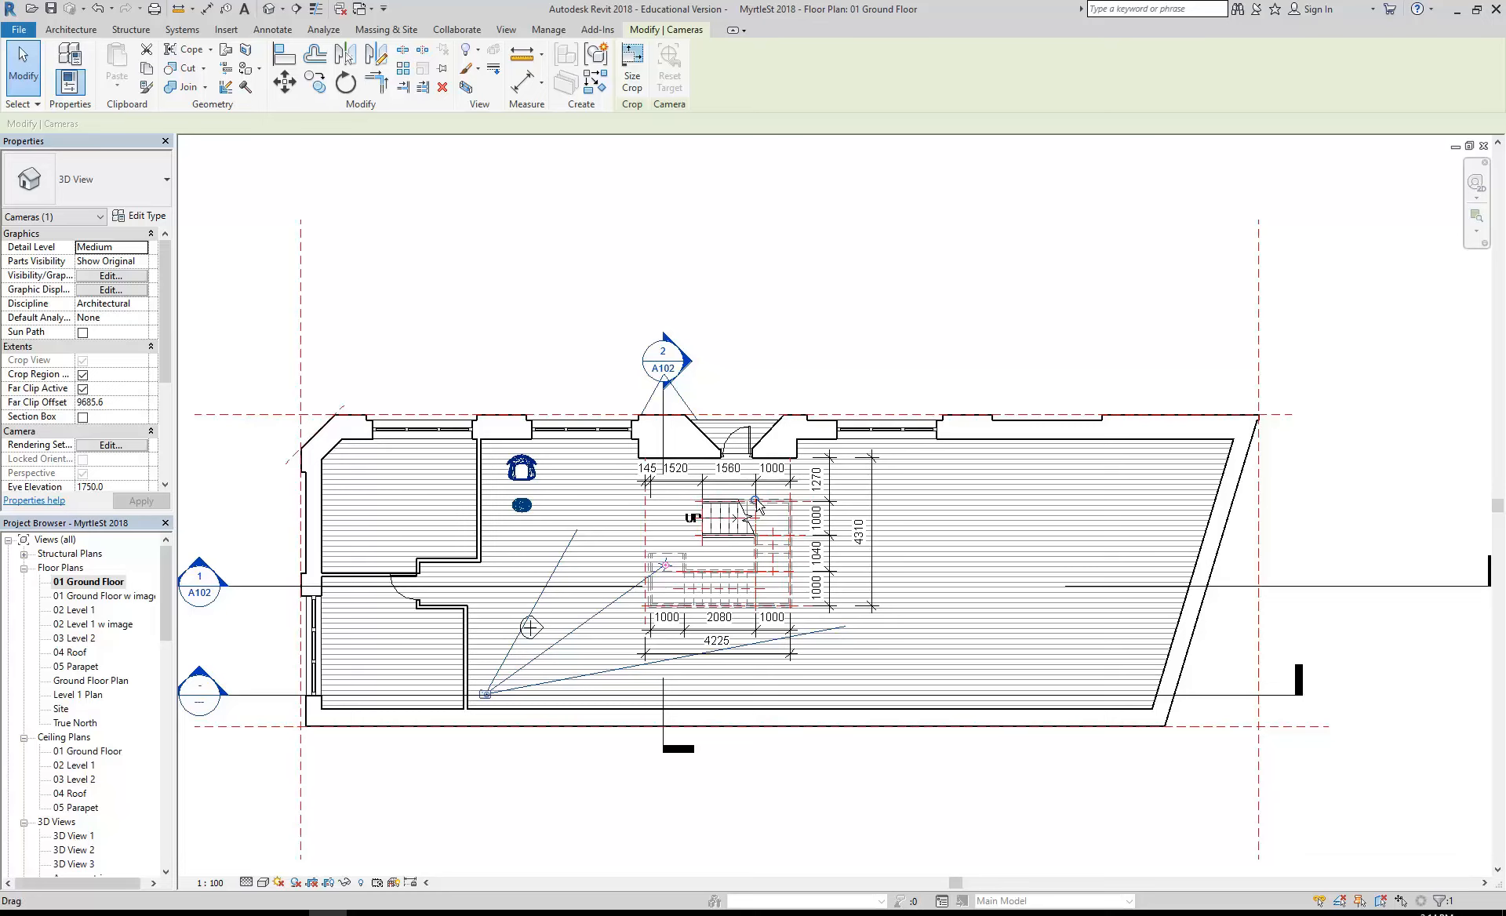
drag(757, 503, 821, 432)
click(858, 293)
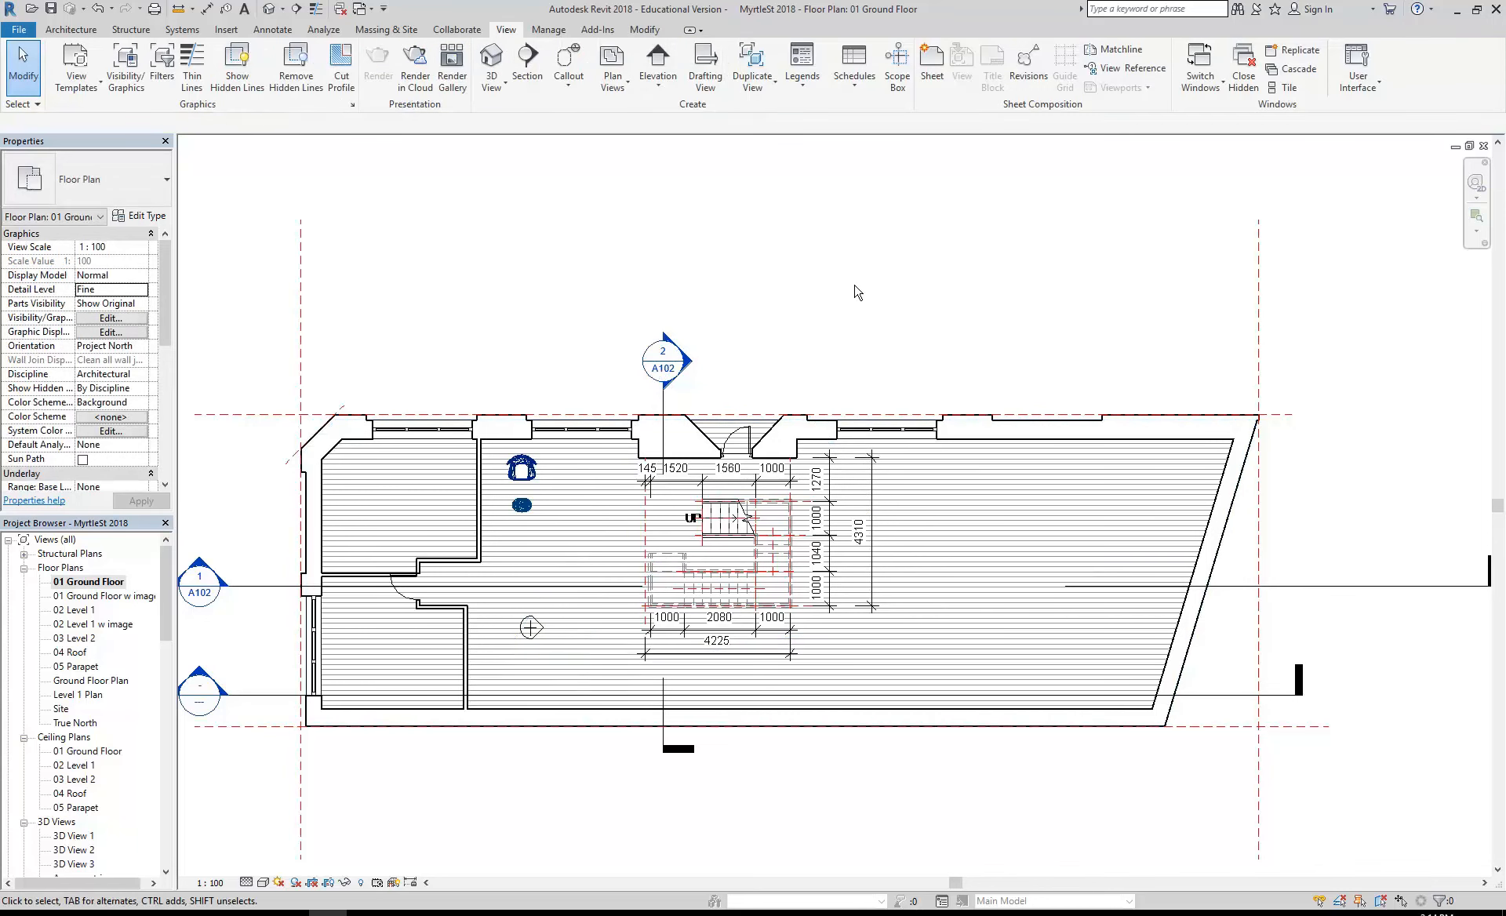
- Show the camera of 3D View 3 on the ground floor plan
mouse_move(170, 604)
mouse_down()
mouse_move(167, 620)
mouse_move(167, 588)
mouse_up()
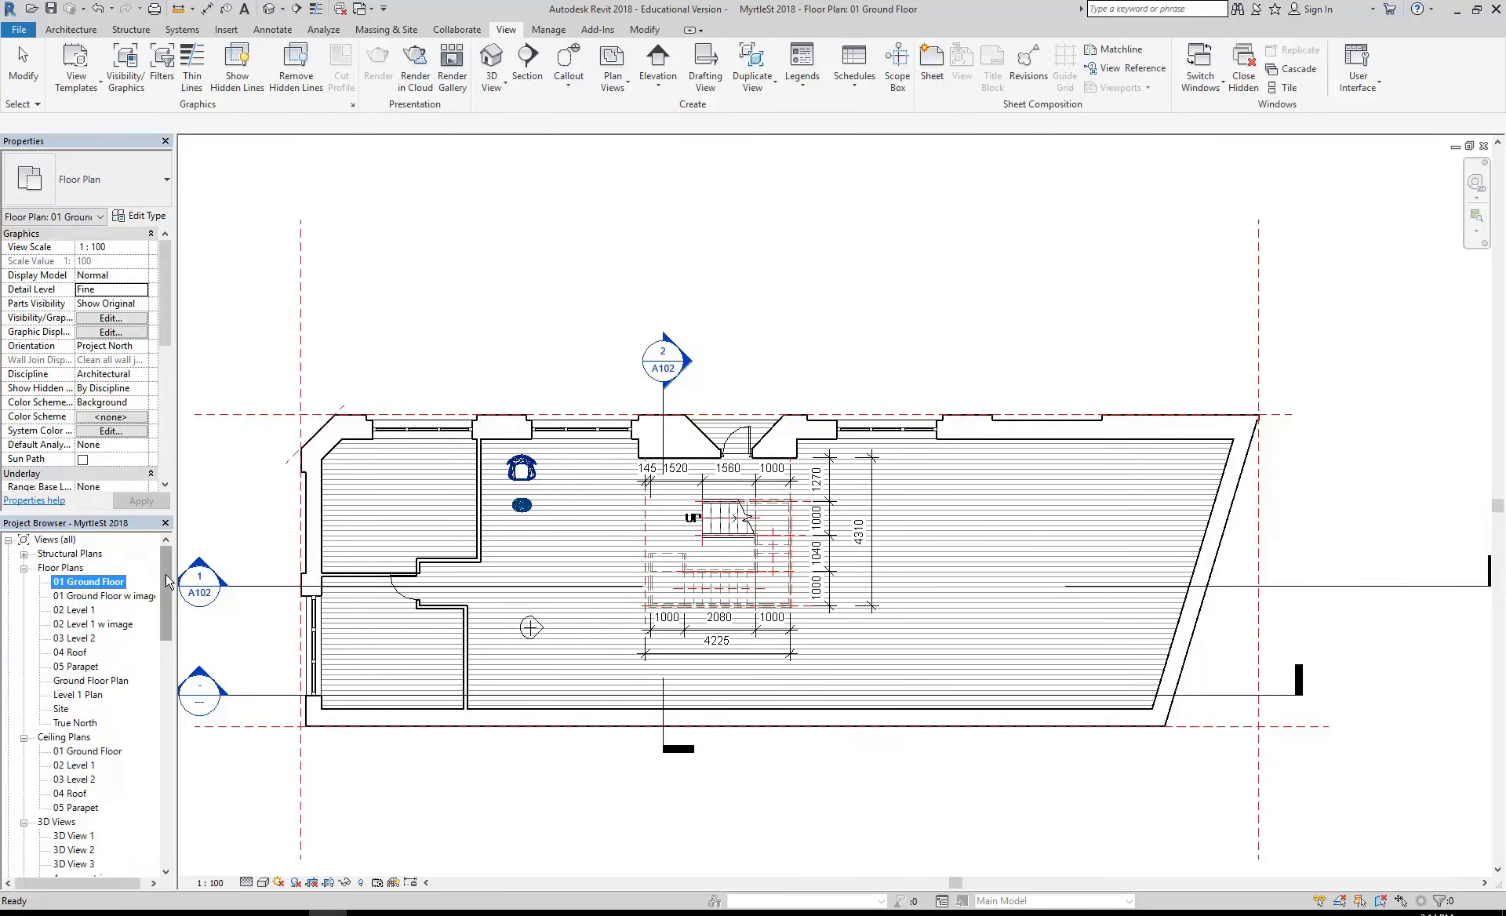
drag(167, 583, 162, 609)
click(77, 738)
right_click(78, 739)
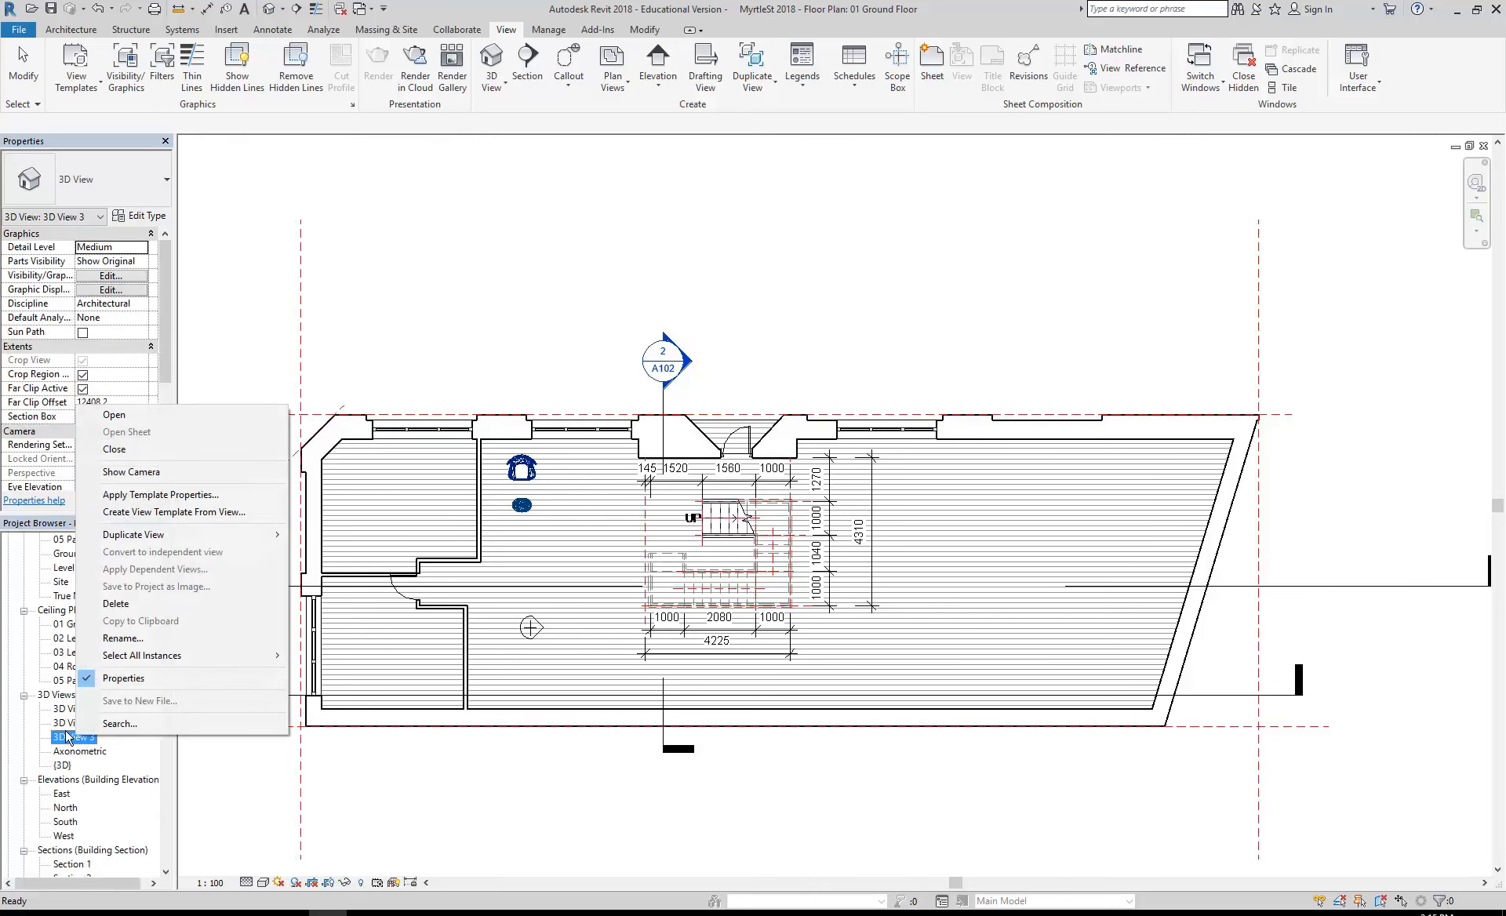
click(132, 472)
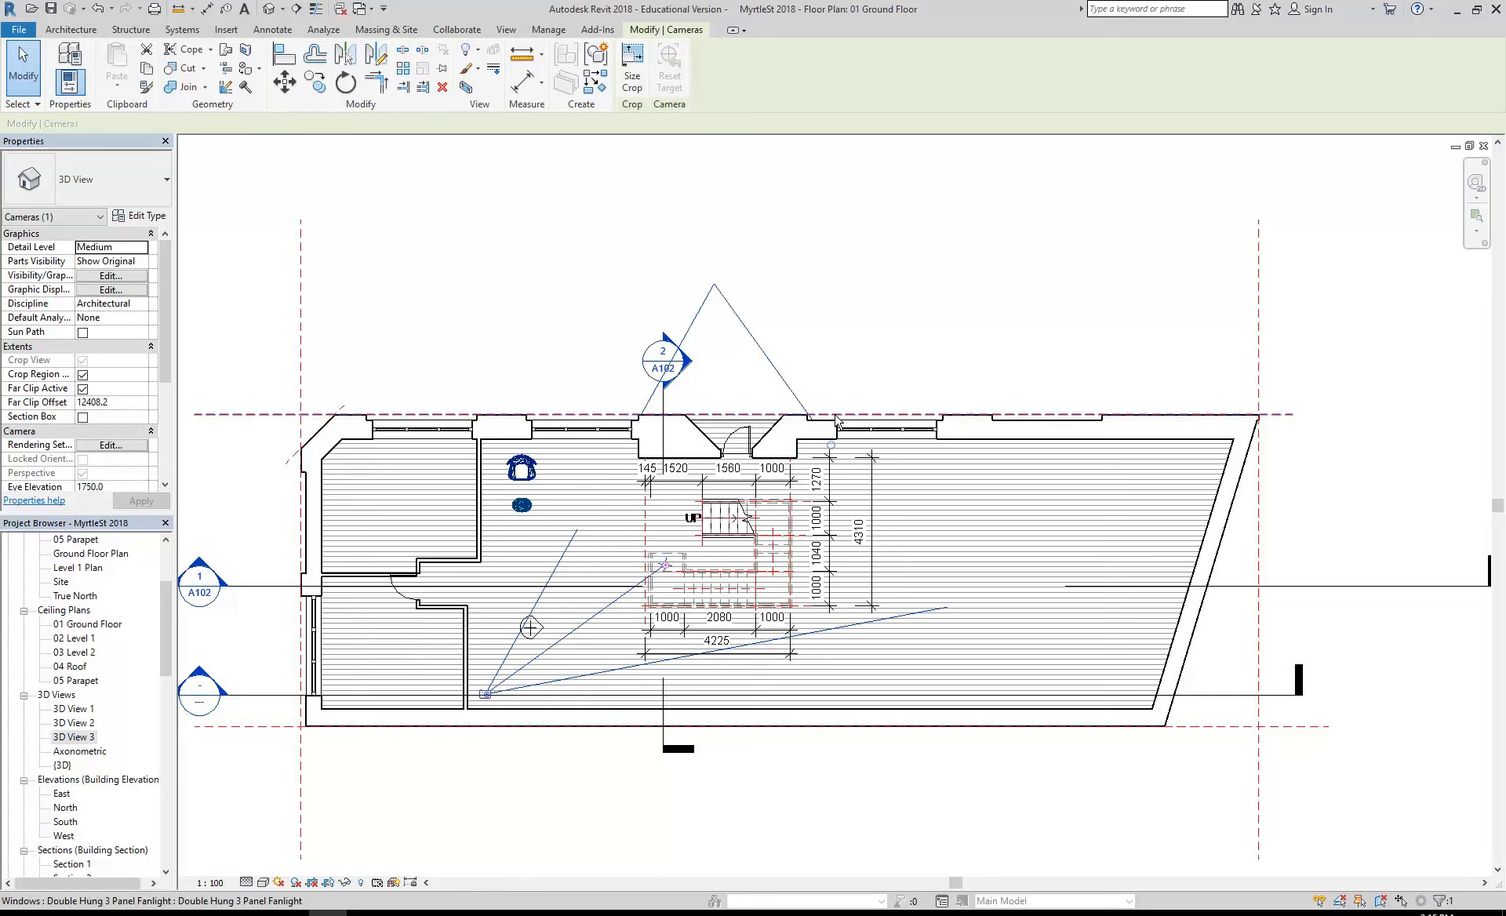
- Extend the camera's far clip well beyond the building to about 23600 mm and open 3D View 3
drag(833, 444, 1188, 287)
scroll(862, 378, down, 1)
middle_drag(863, 379, 716, 485)
scroll(765, 468, up, 1)
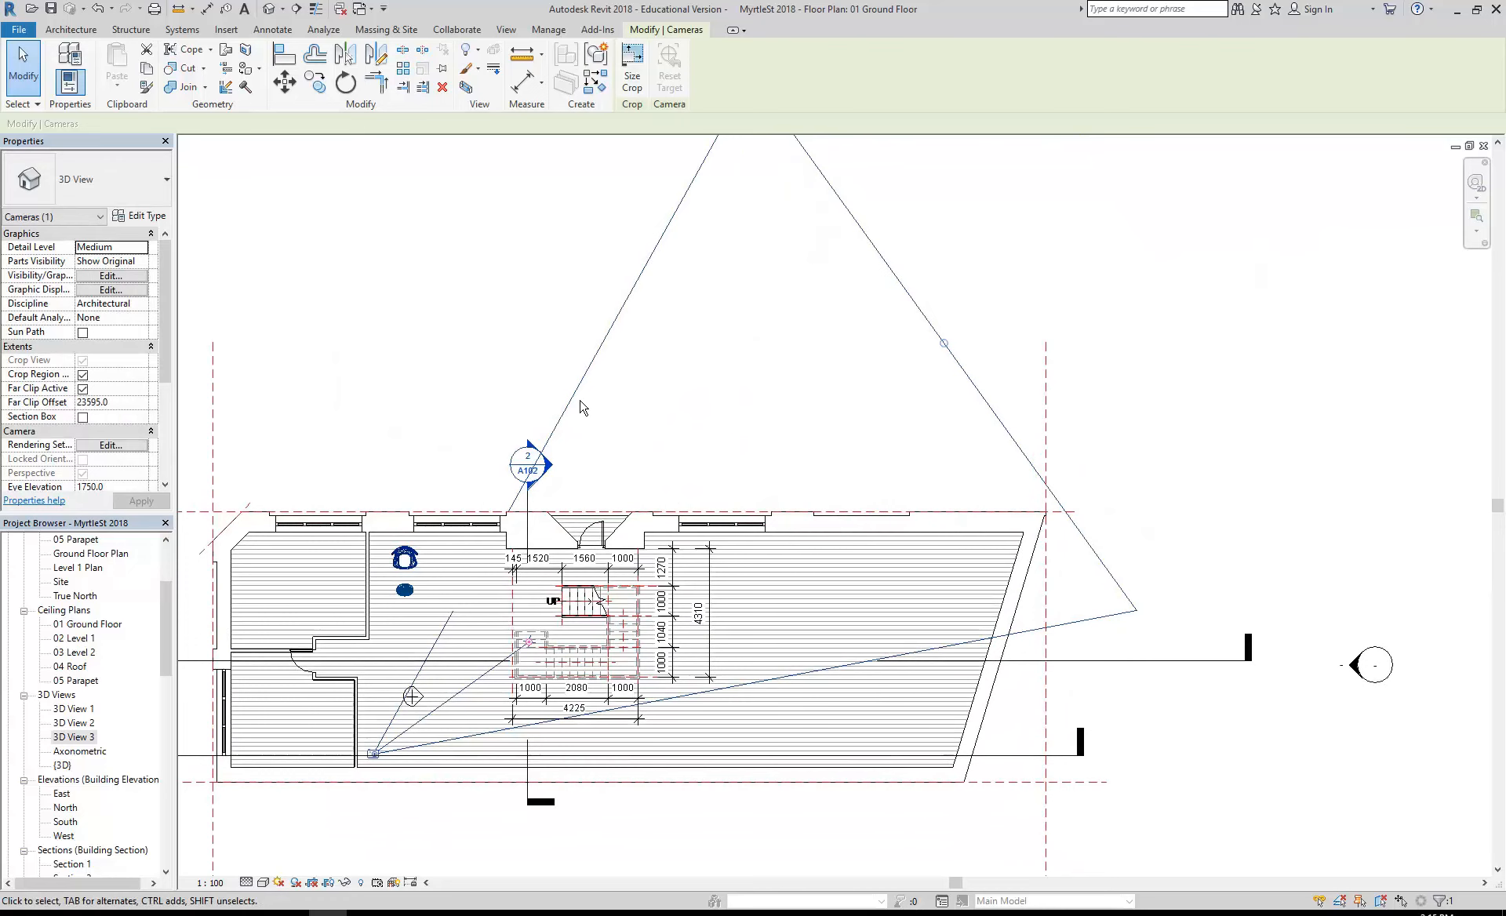
double_click(73, 737)
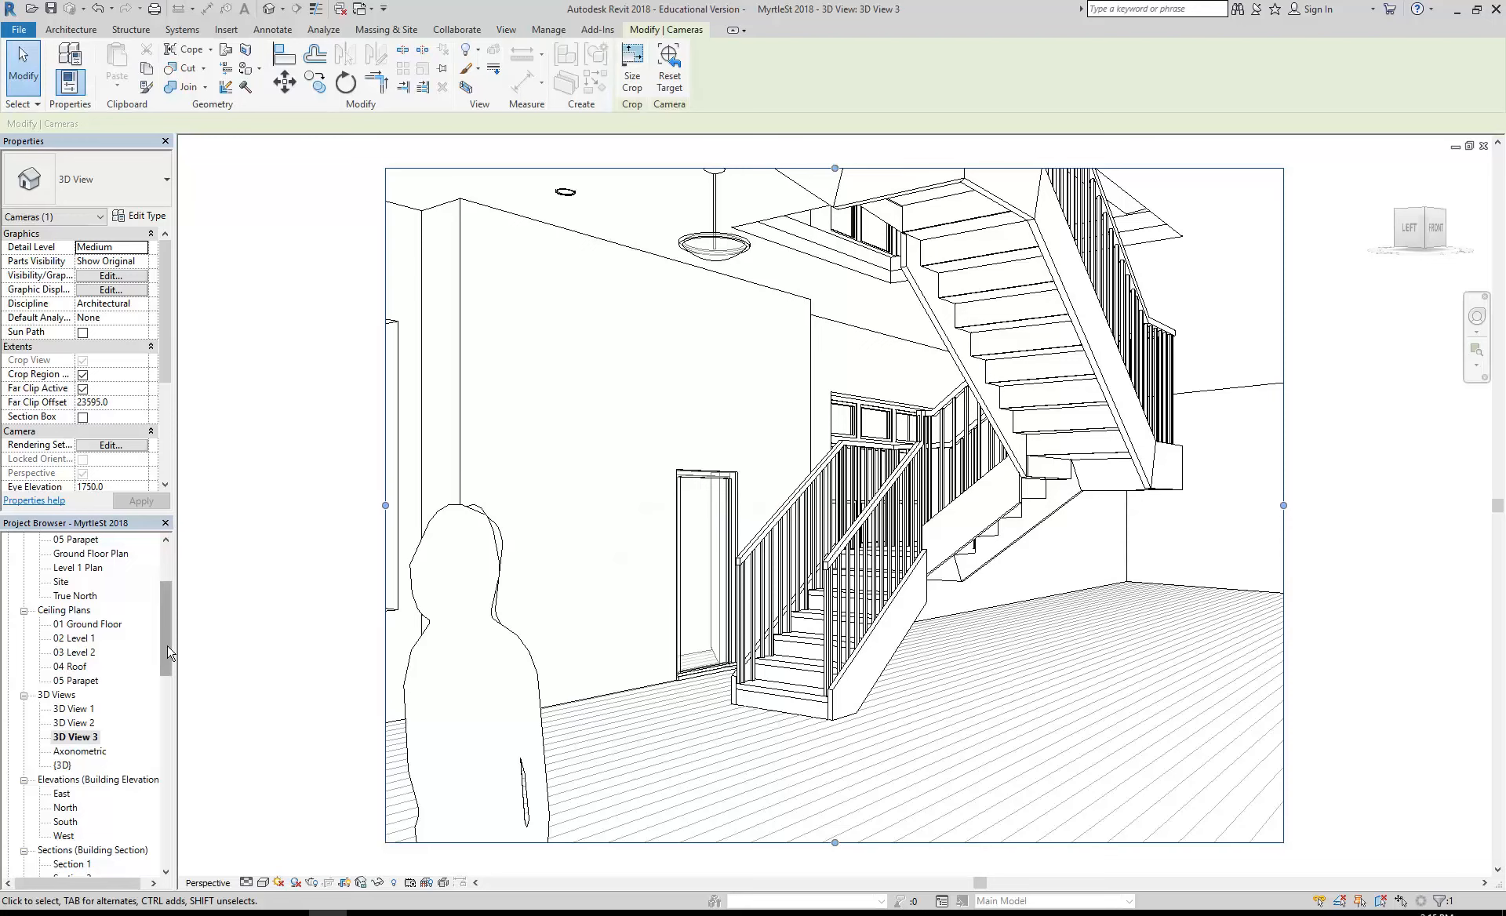
- Shift the camera's target point slightly on the 01 Ground Floor plan and reopen 3D View 3
drag(167, 646, 165, 616)
double_click(87, 567)
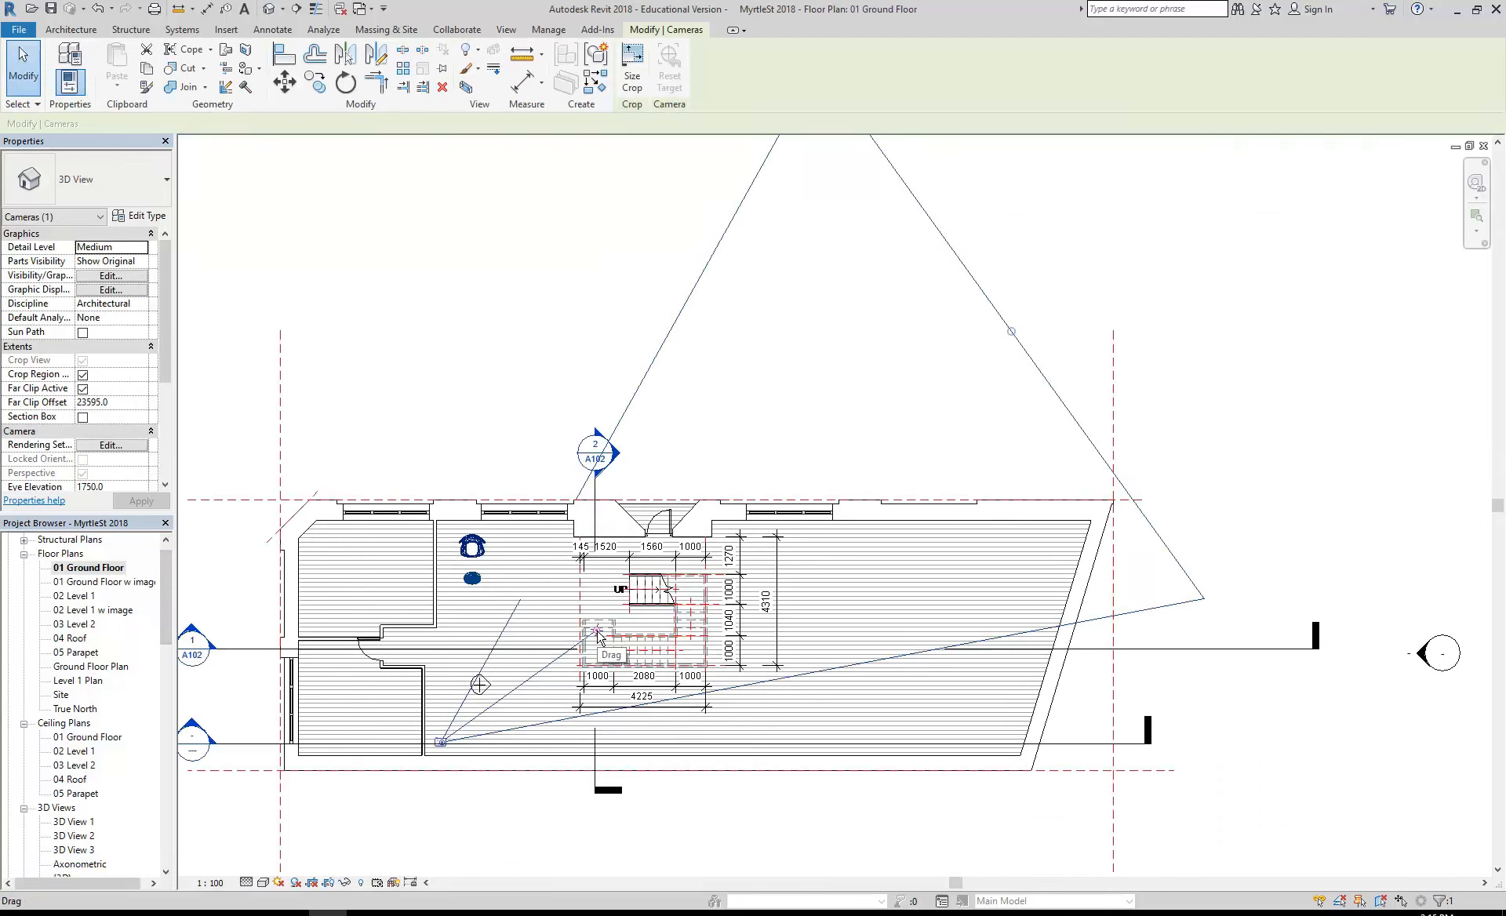
mouse_move(598, 636)
mouse_down()
mouse_move(616, 616)
mouse_move(596, 630)
mouse_up()
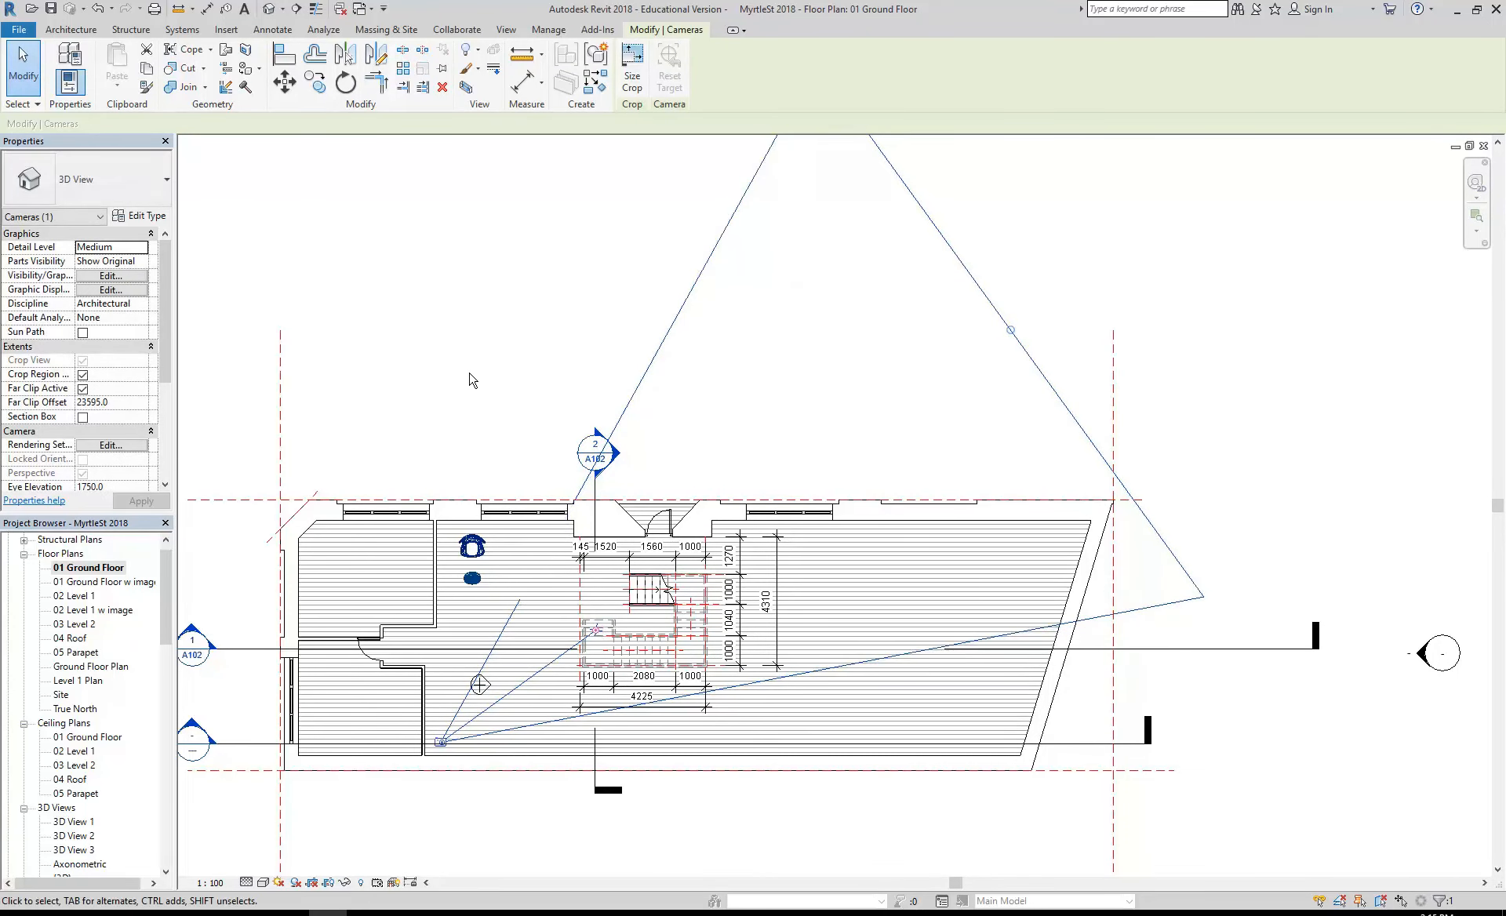
drag(597, 631, 604, 634)
drag(165, 634, 124, 681)
double_click(74, 765)
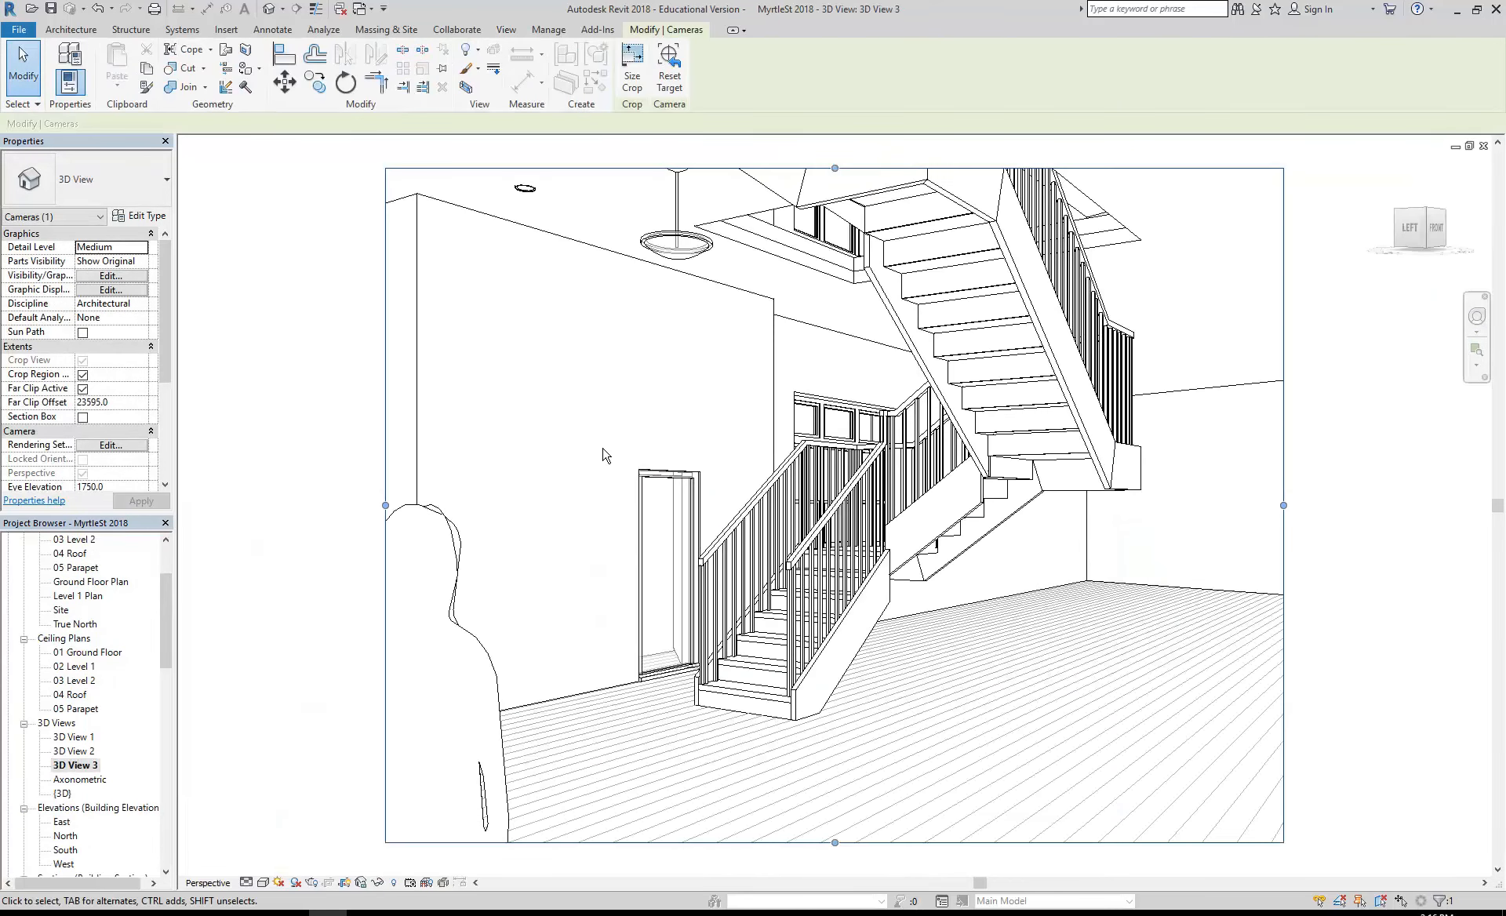
click(604, 455)
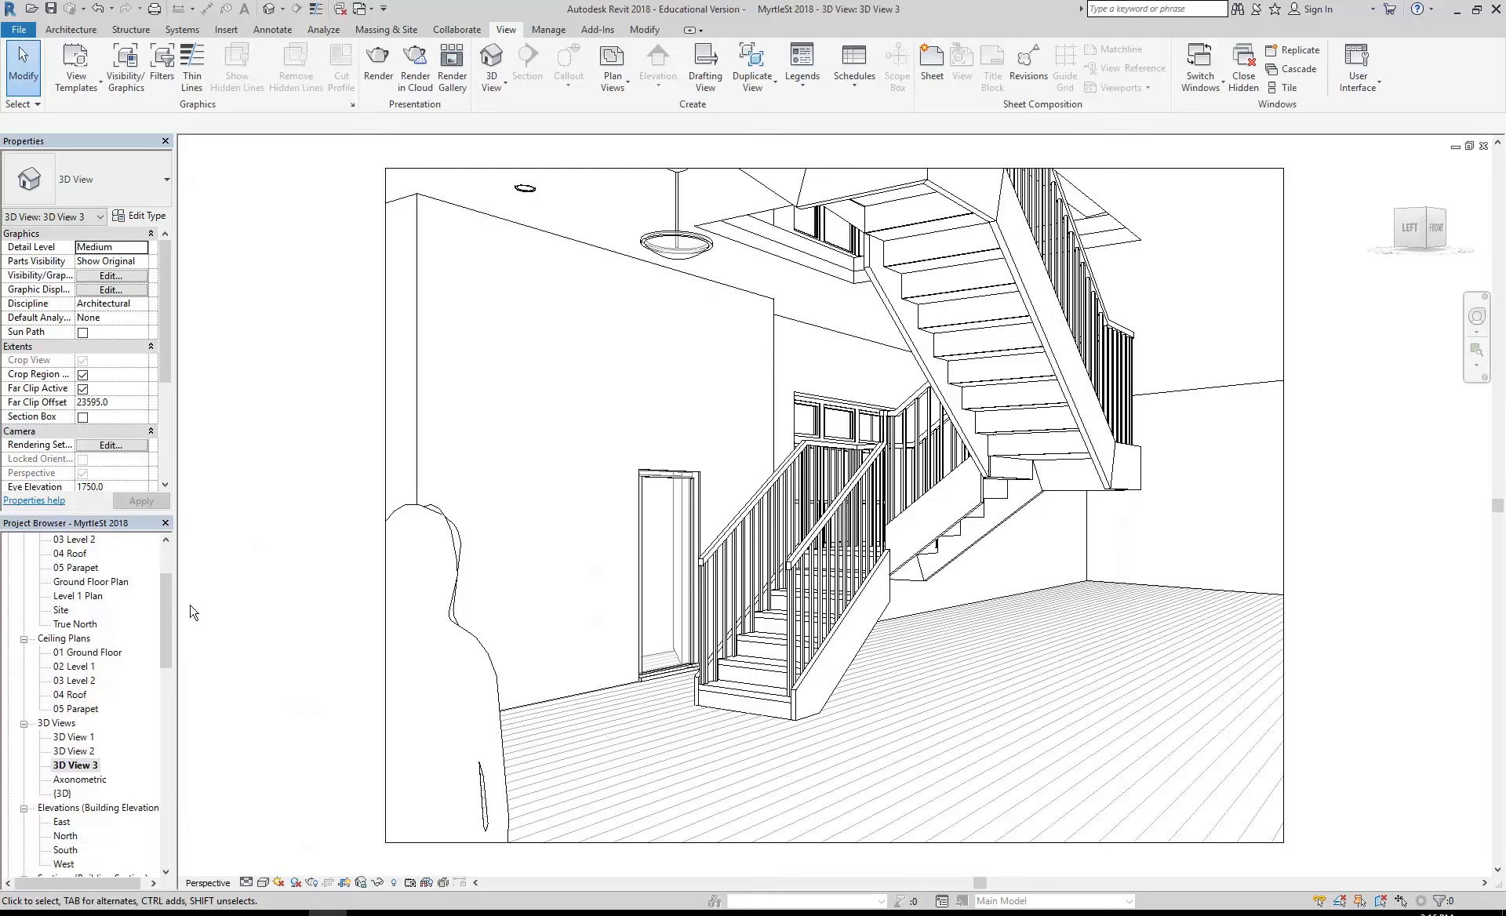
- Create a new sheet with the A2-Landscape Below titleblock
drag(167, 616, 167, 697)
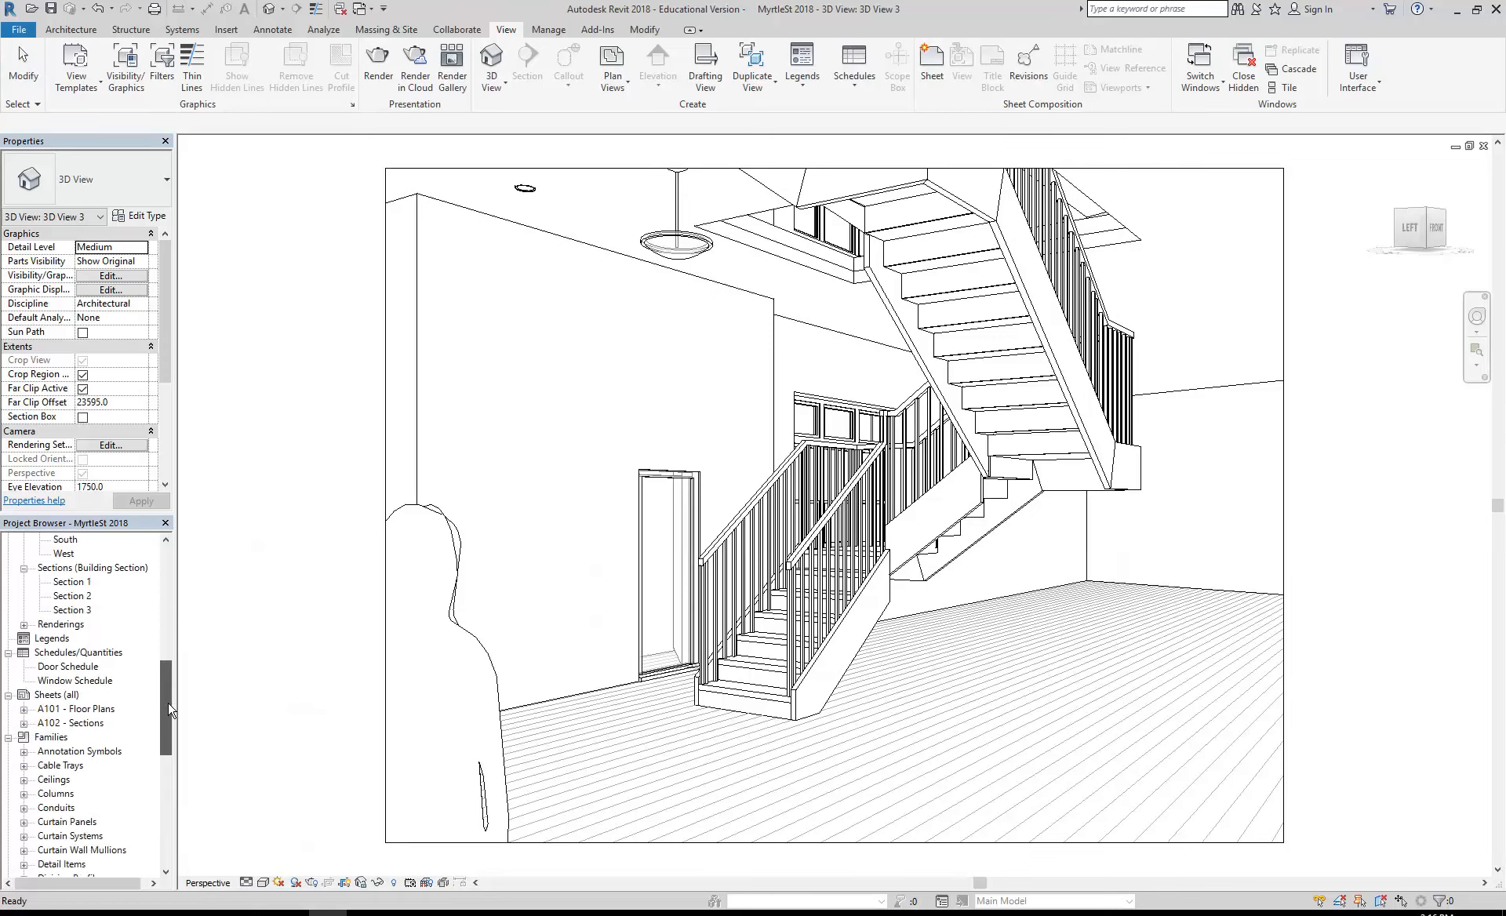
right_click(53, 694)
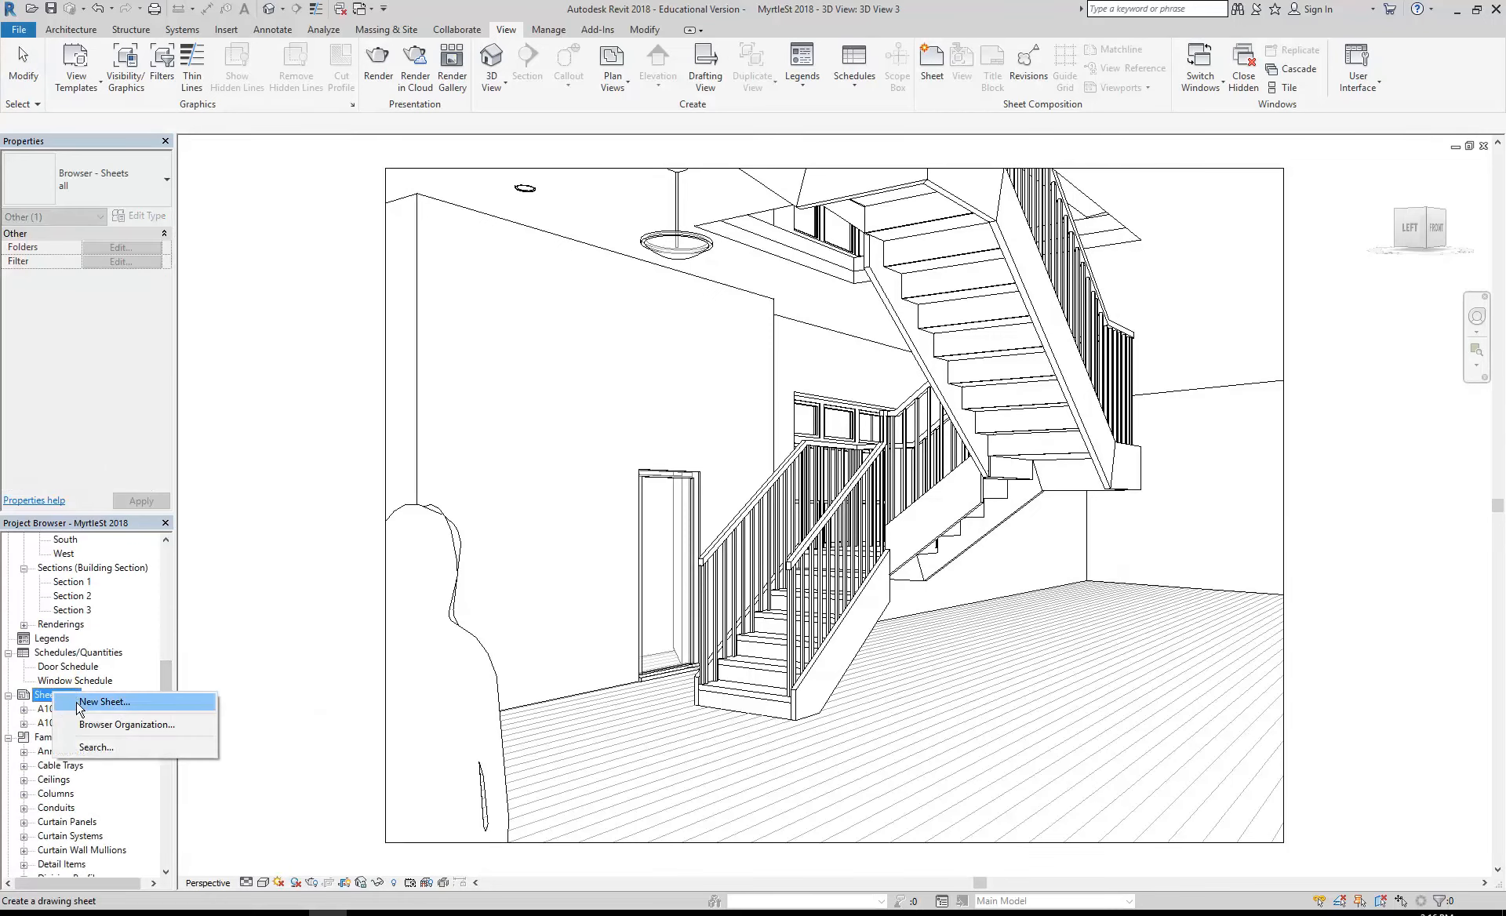
click(80, 709)
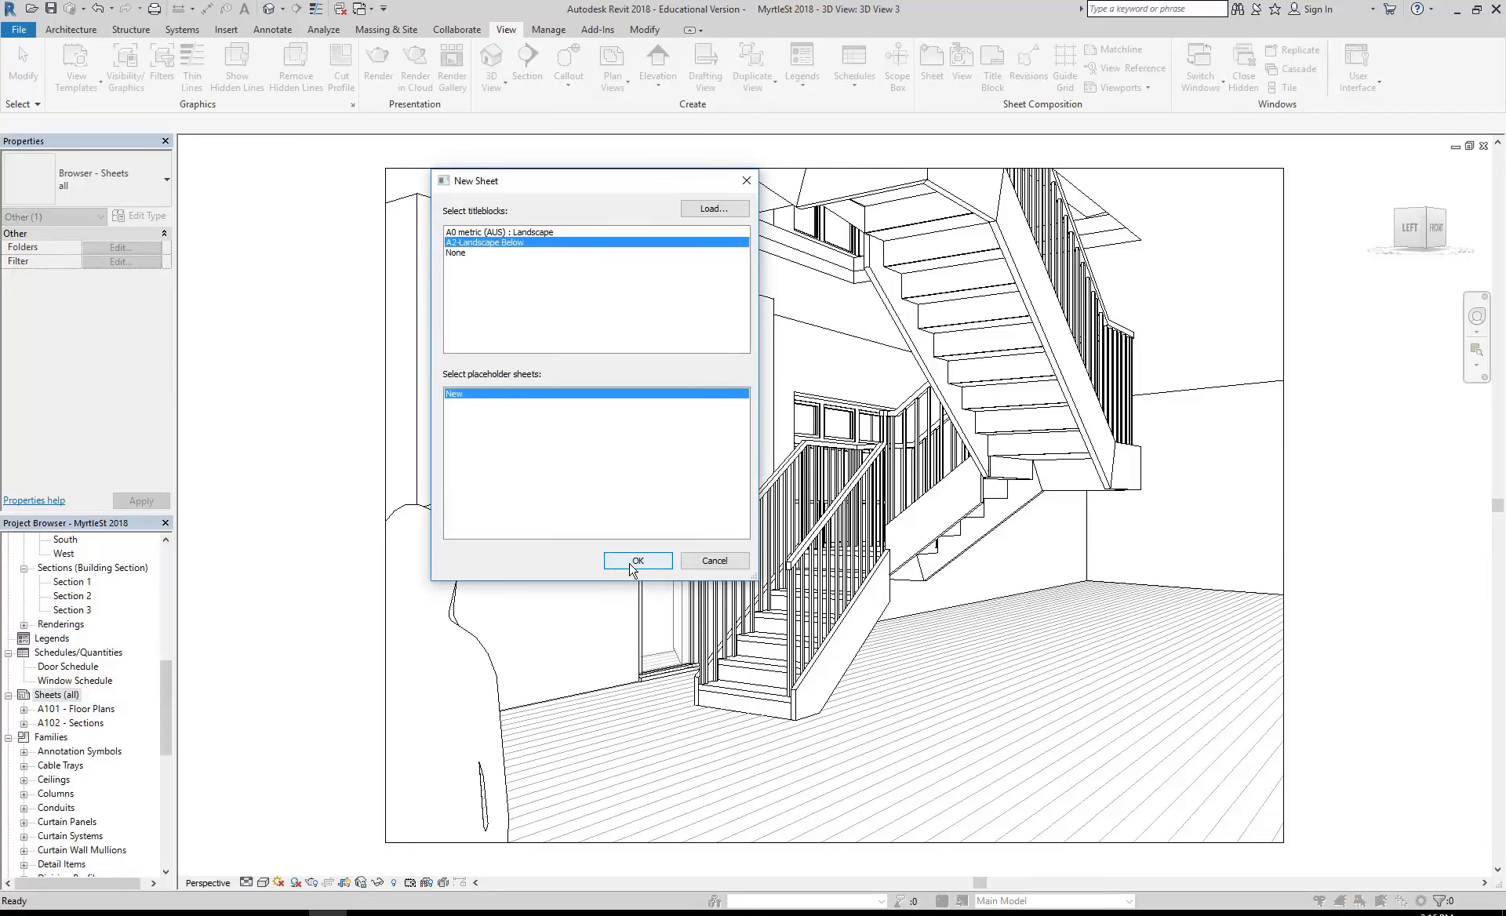
click(632, 562)
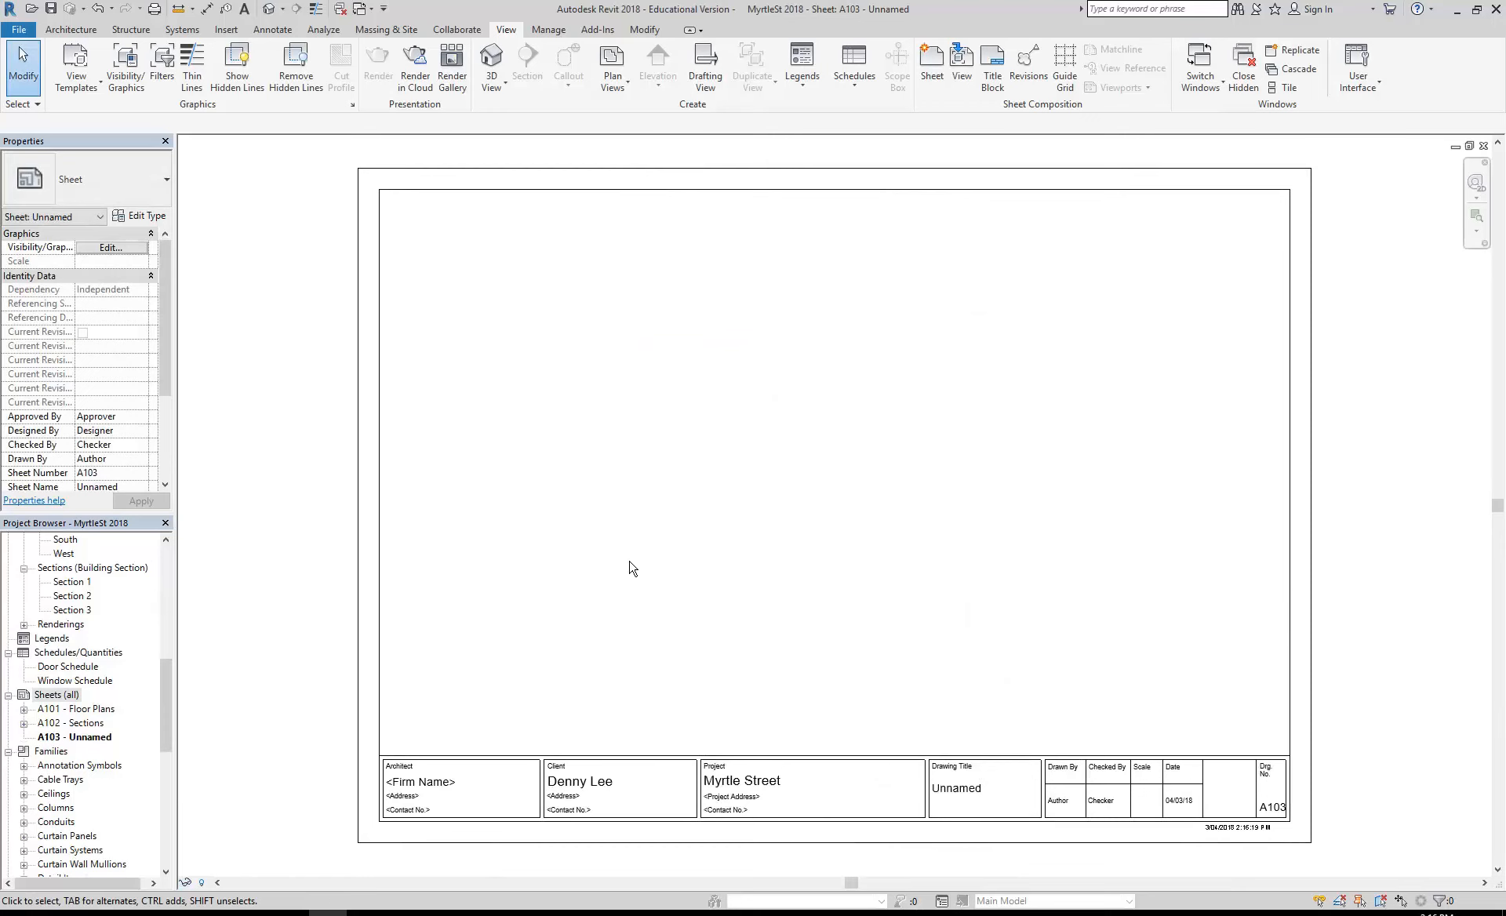
- Place 3D View 3 on the left half of the new sheet
drag(167, 700, 178, 653)
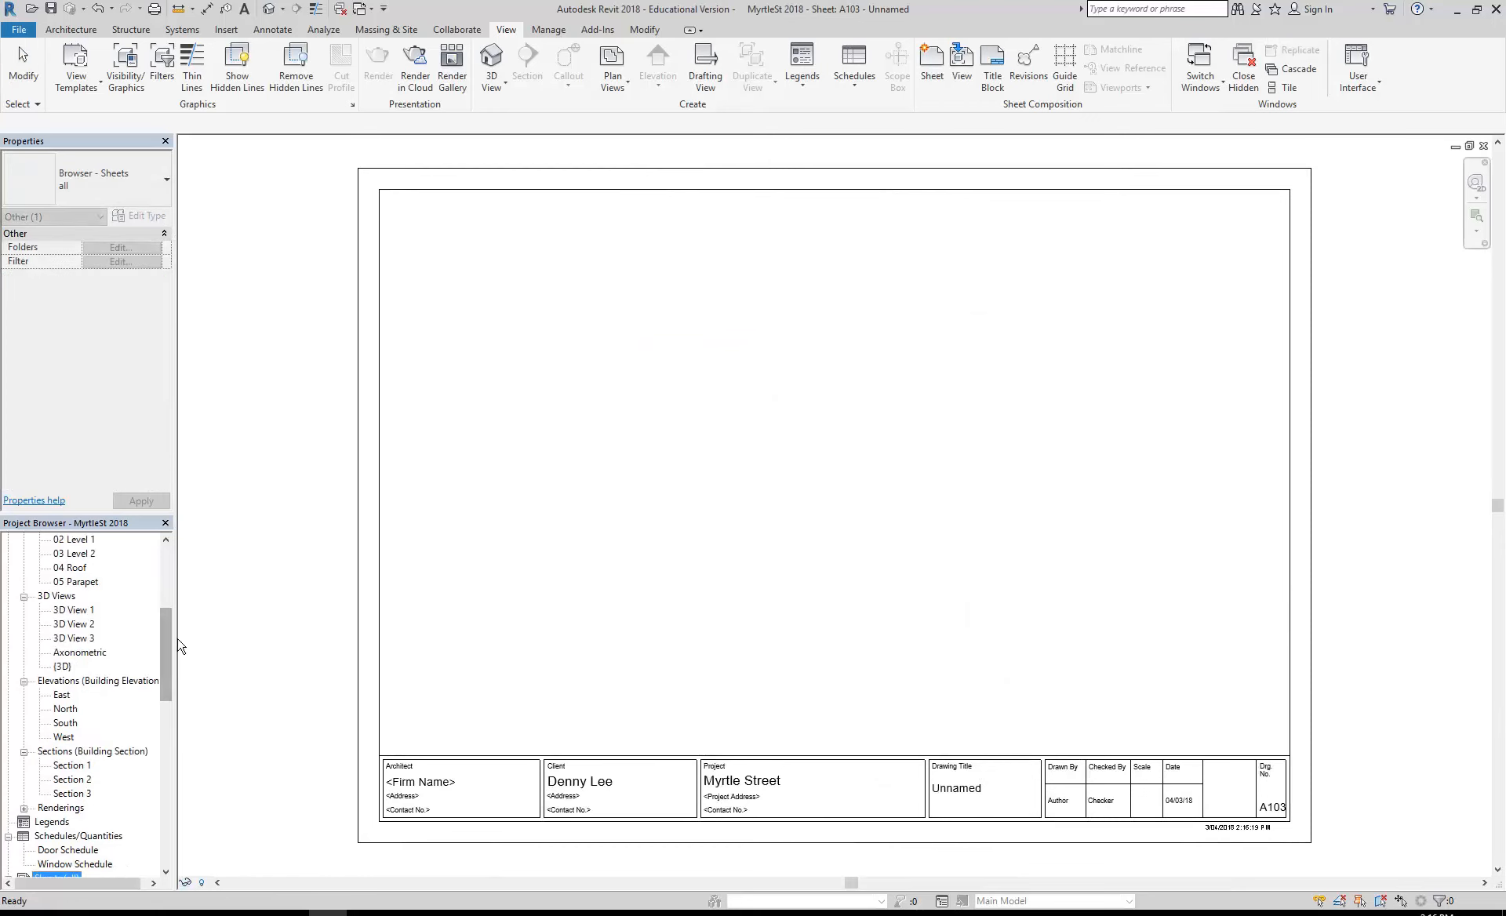
drag(70, 640, 783, 453)
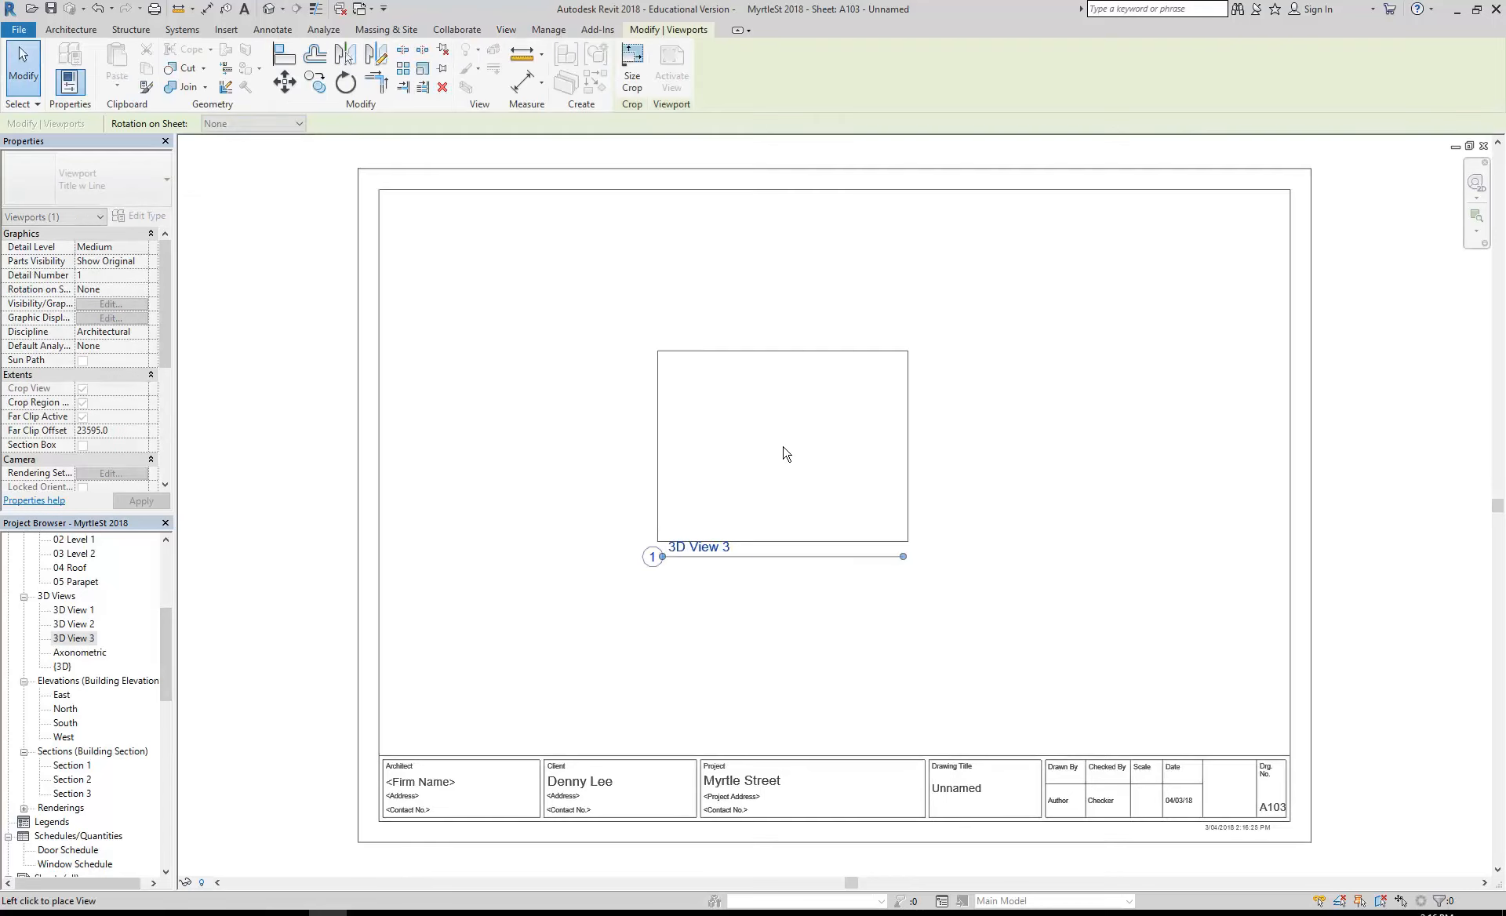
click(601, 469)
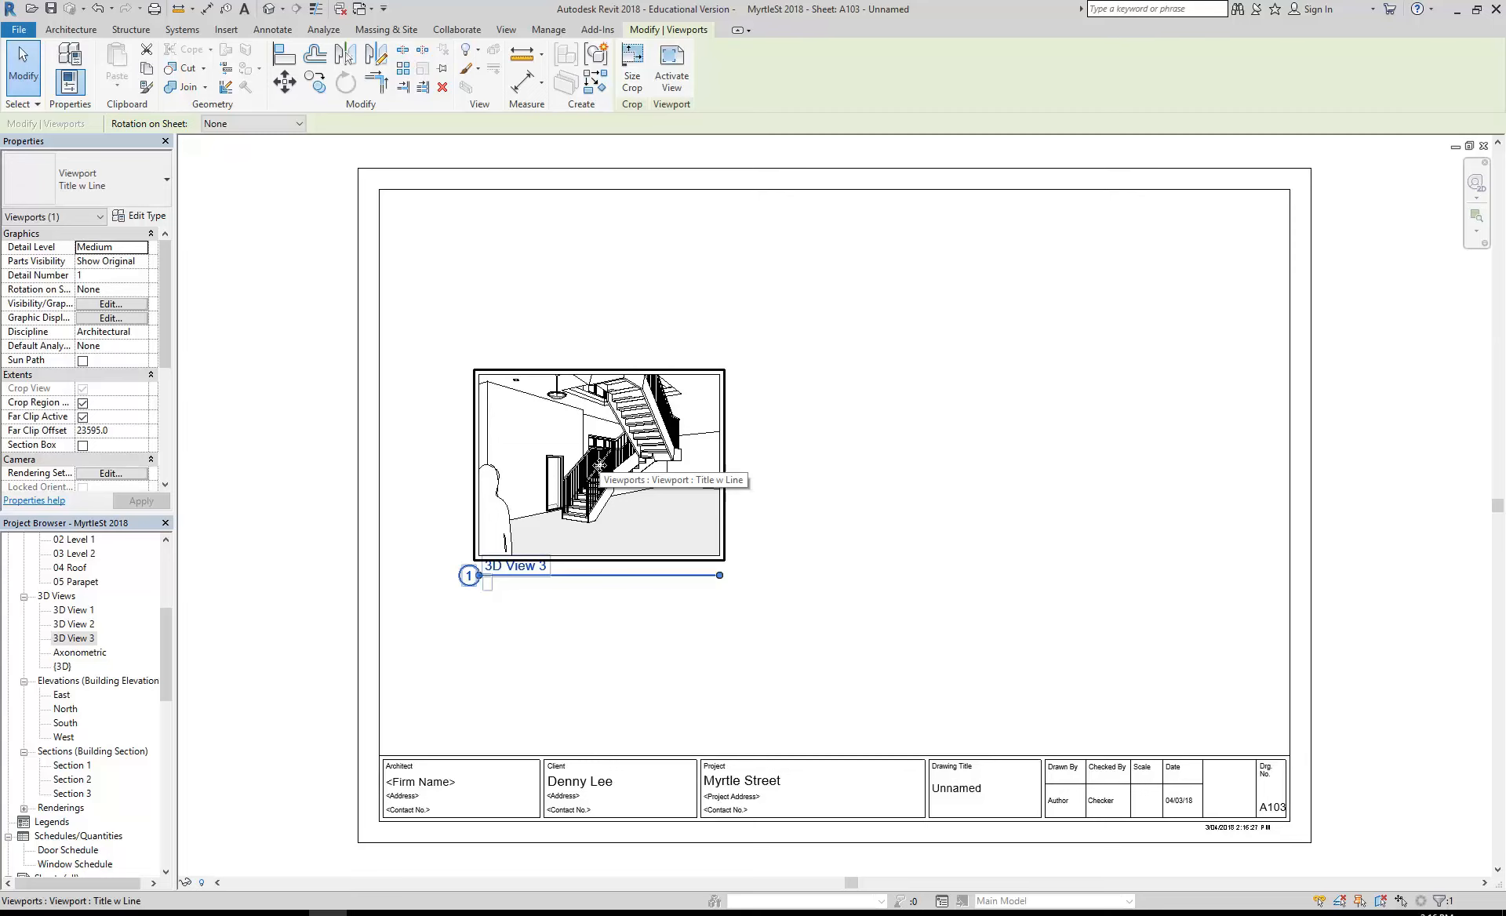
middle_drag(599, 466, 578, 466)
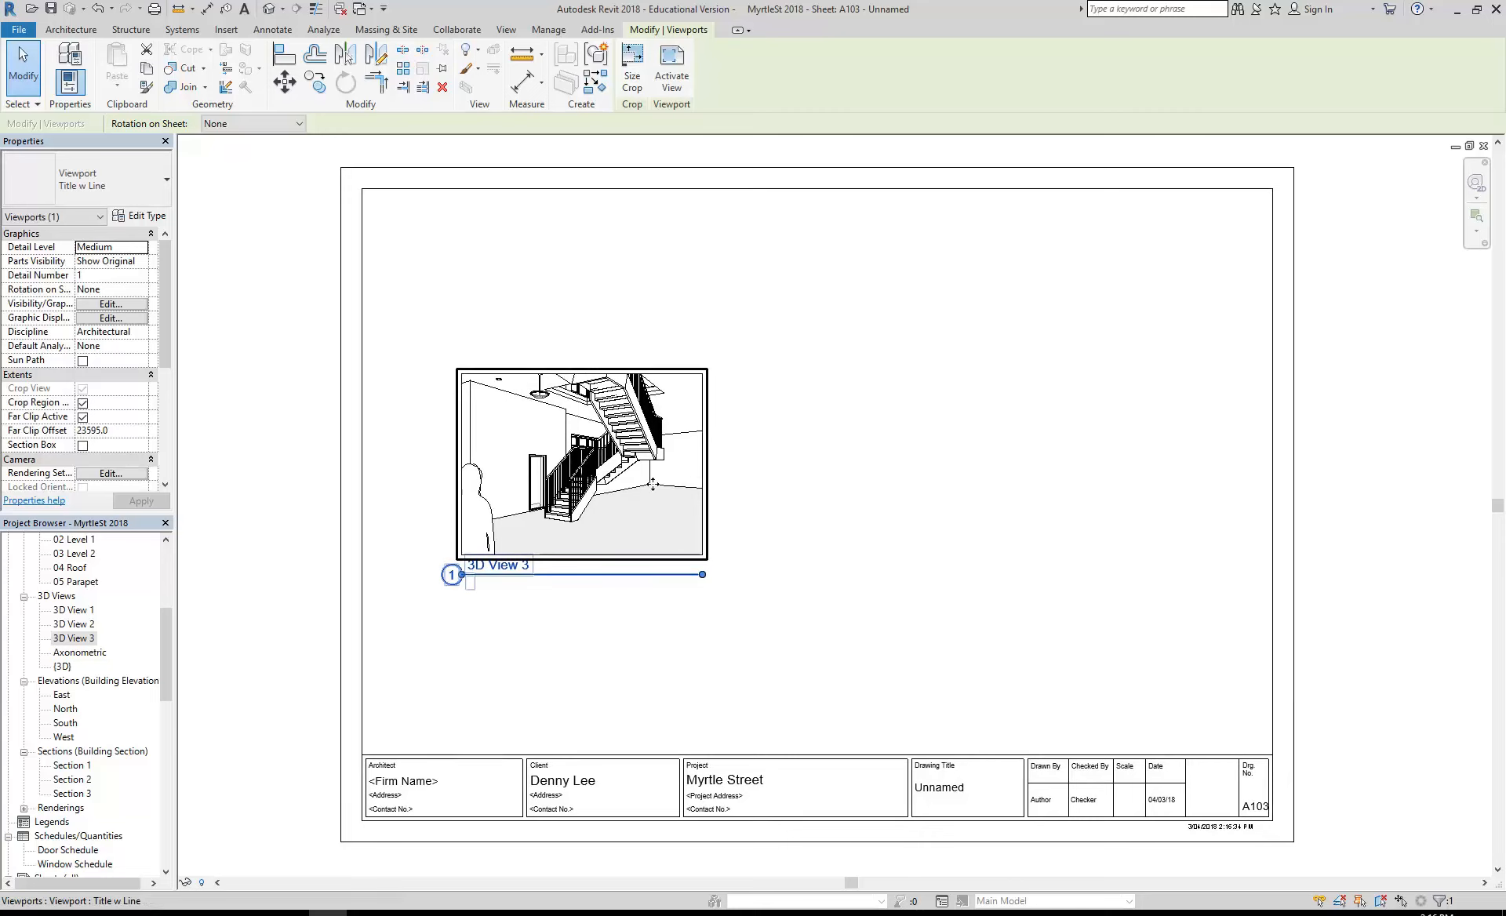
click(808, 467)
- Scale the 3D View 3 viewport's crop region to a width of 250 mm with locked proportions
click(471, 575)
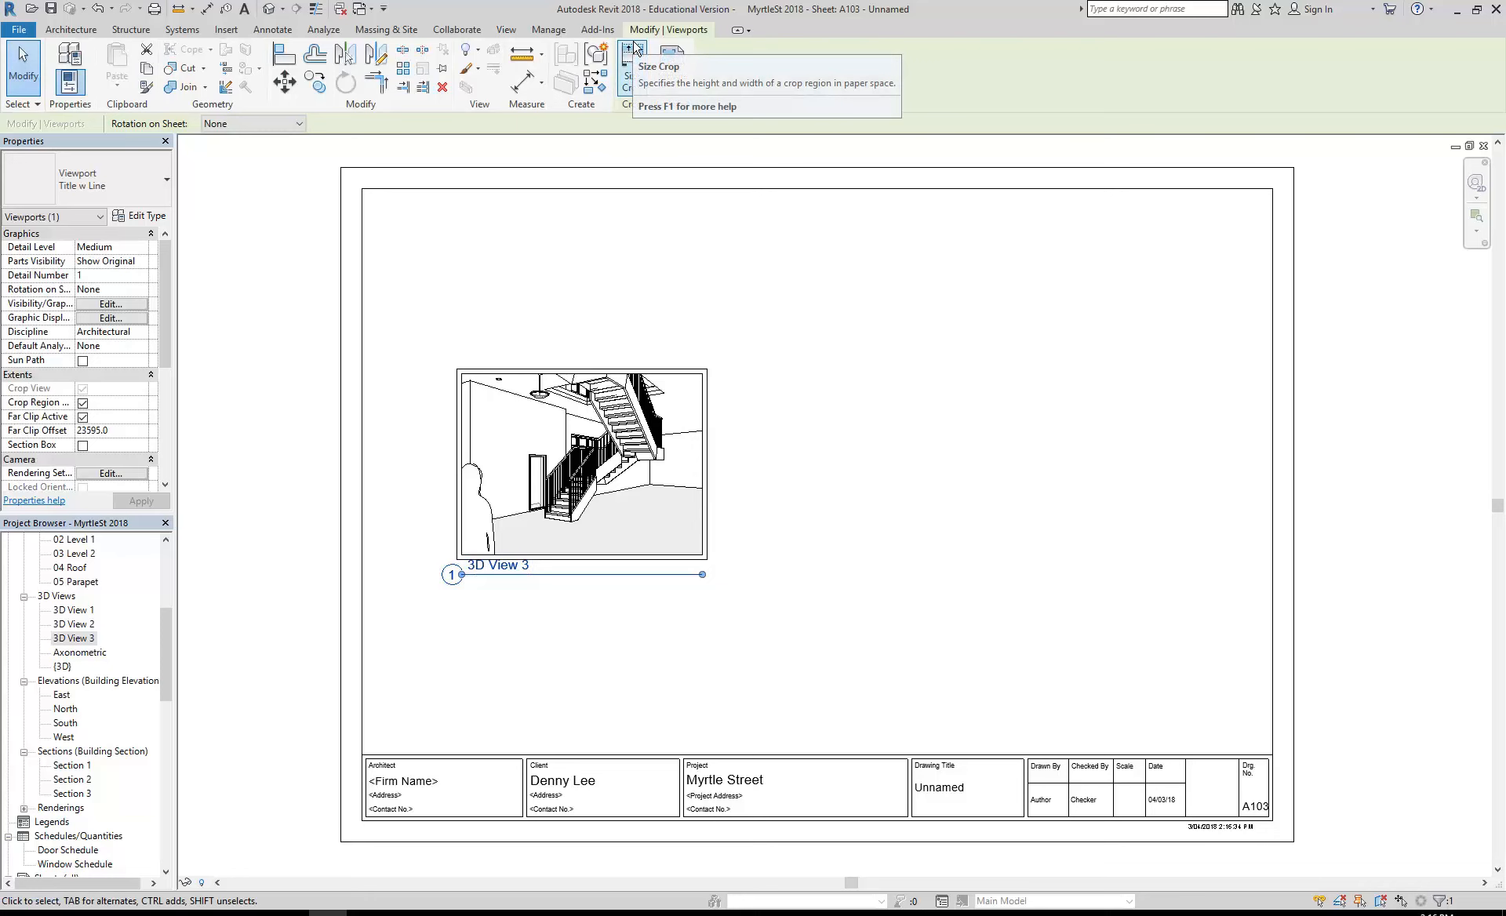
click(634, 72)
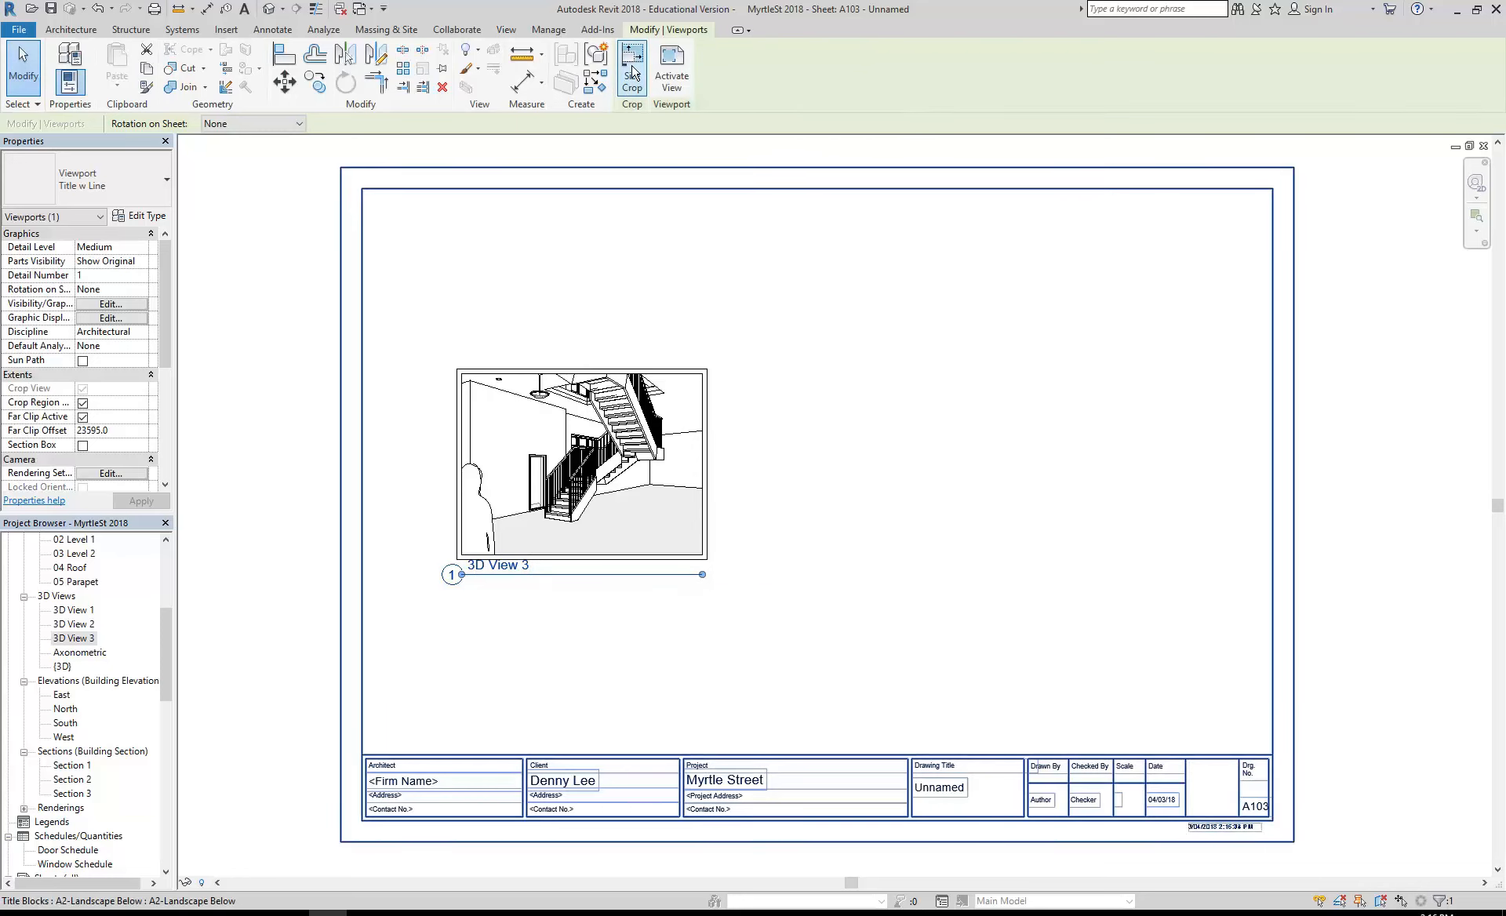
click(634, 72)
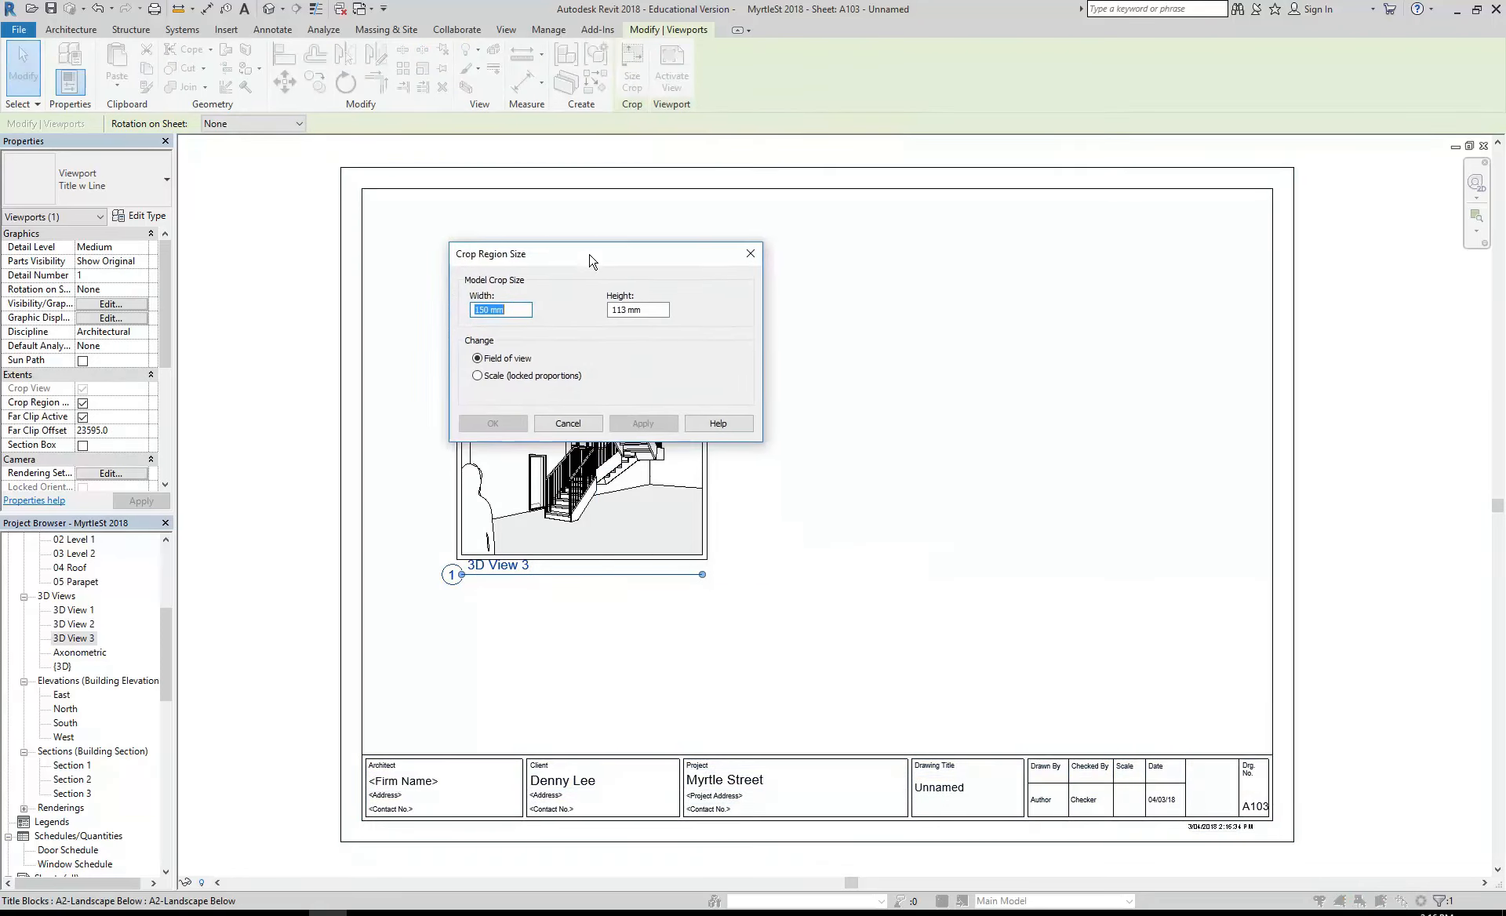
drag(590, 260, 612, 158)
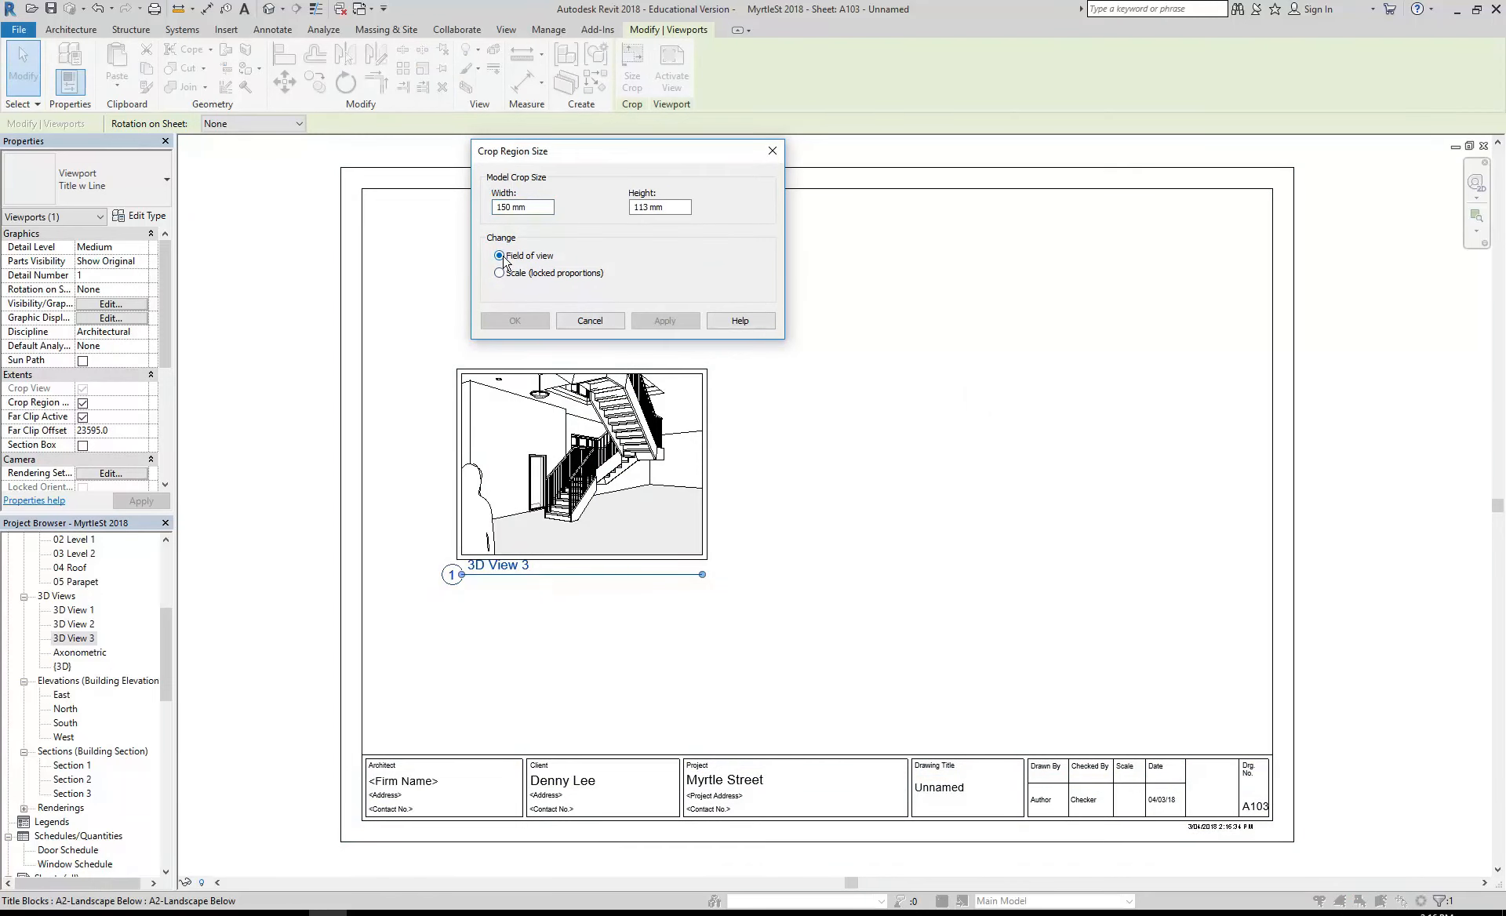
click(499, 274)
click(500, 256)
click(500, 273)
double_click(511, 207)
text(250)
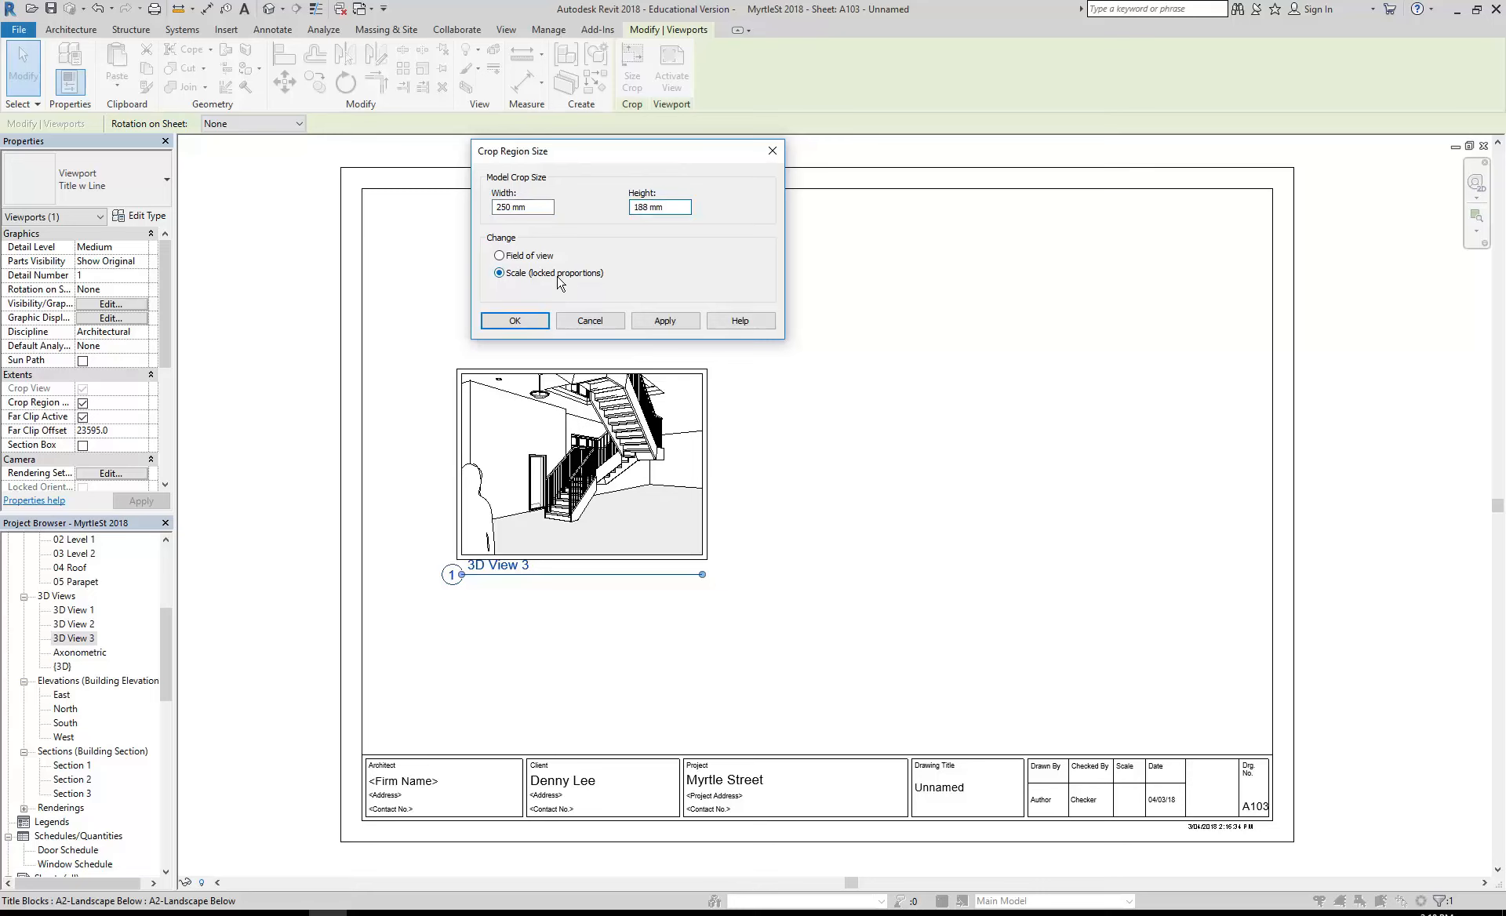
click(507, 208)
click(637, 207)
click(513, 320)
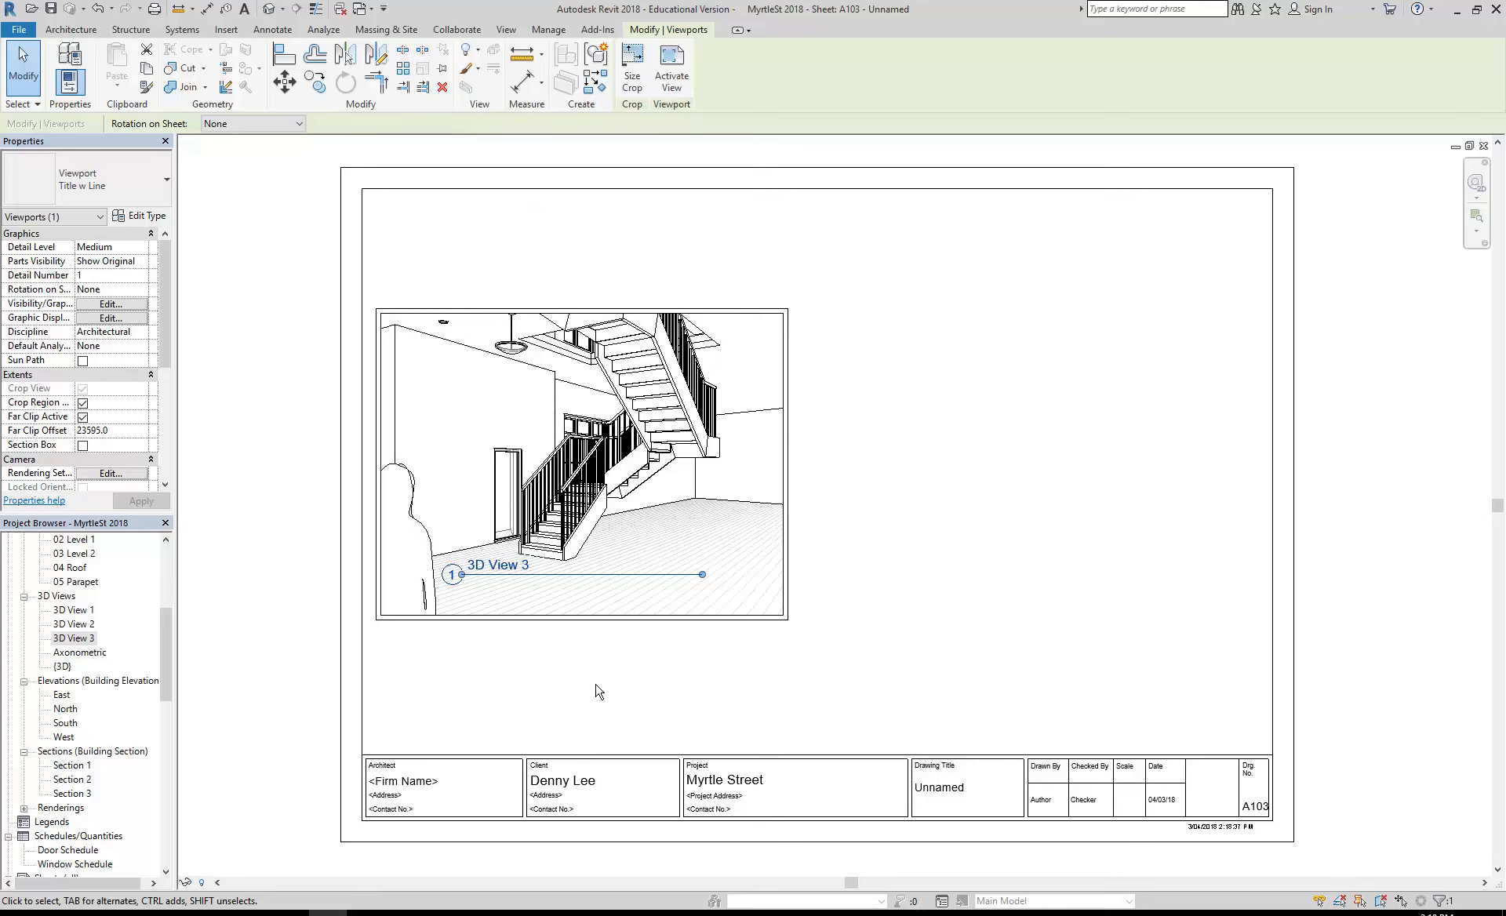
- Nudge the 3D View 3 viewport slightly up and right, and move its view title below the image
drag(564, 499, 582, 489)
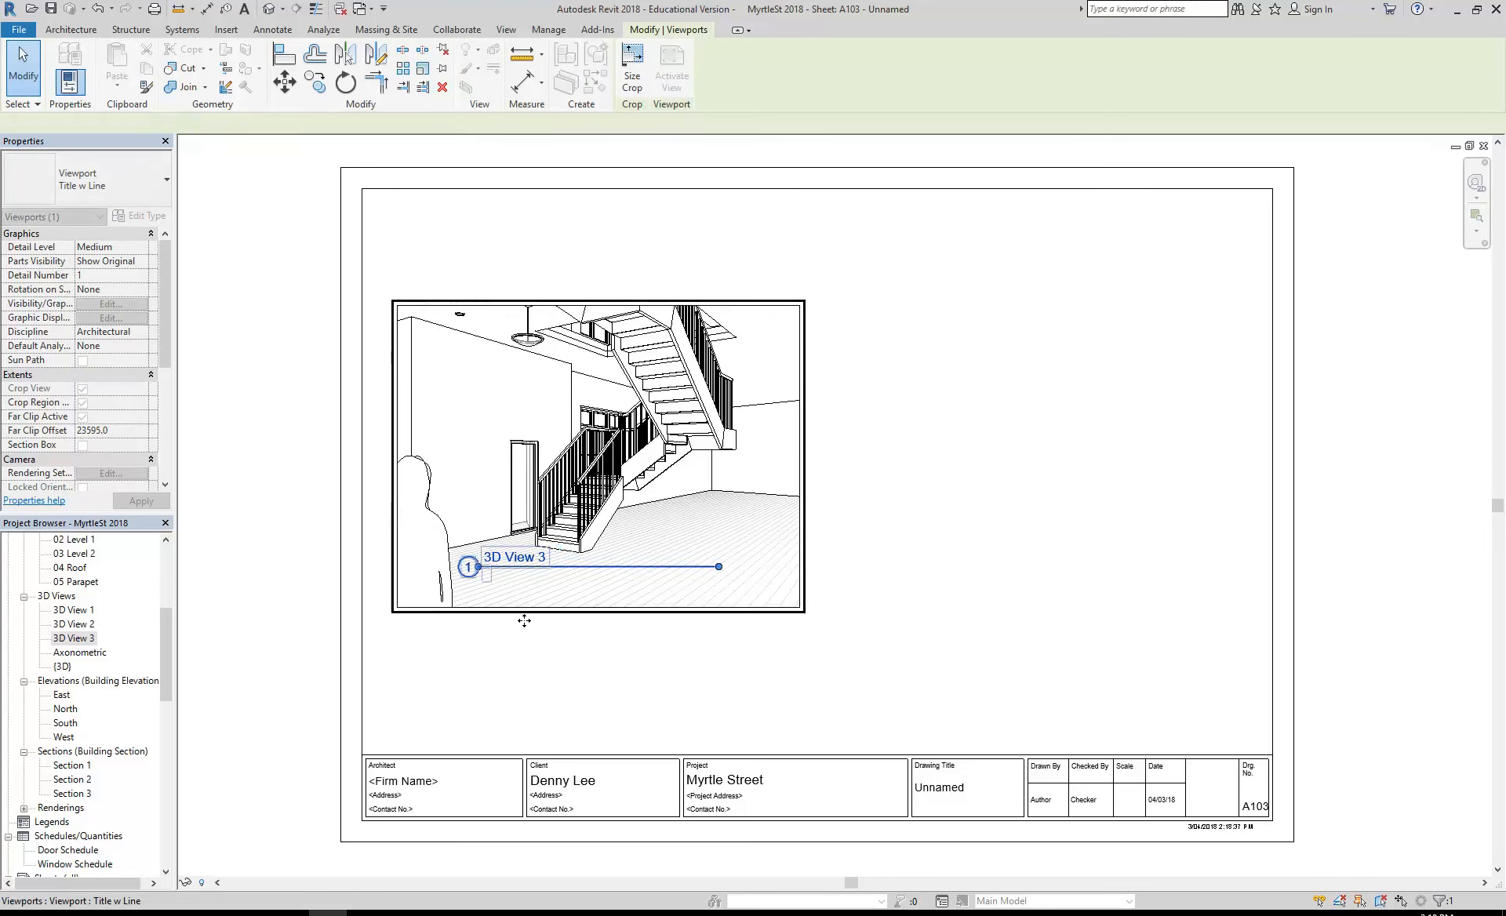
click(292, 538)
drag(529, 567, 521, 637)
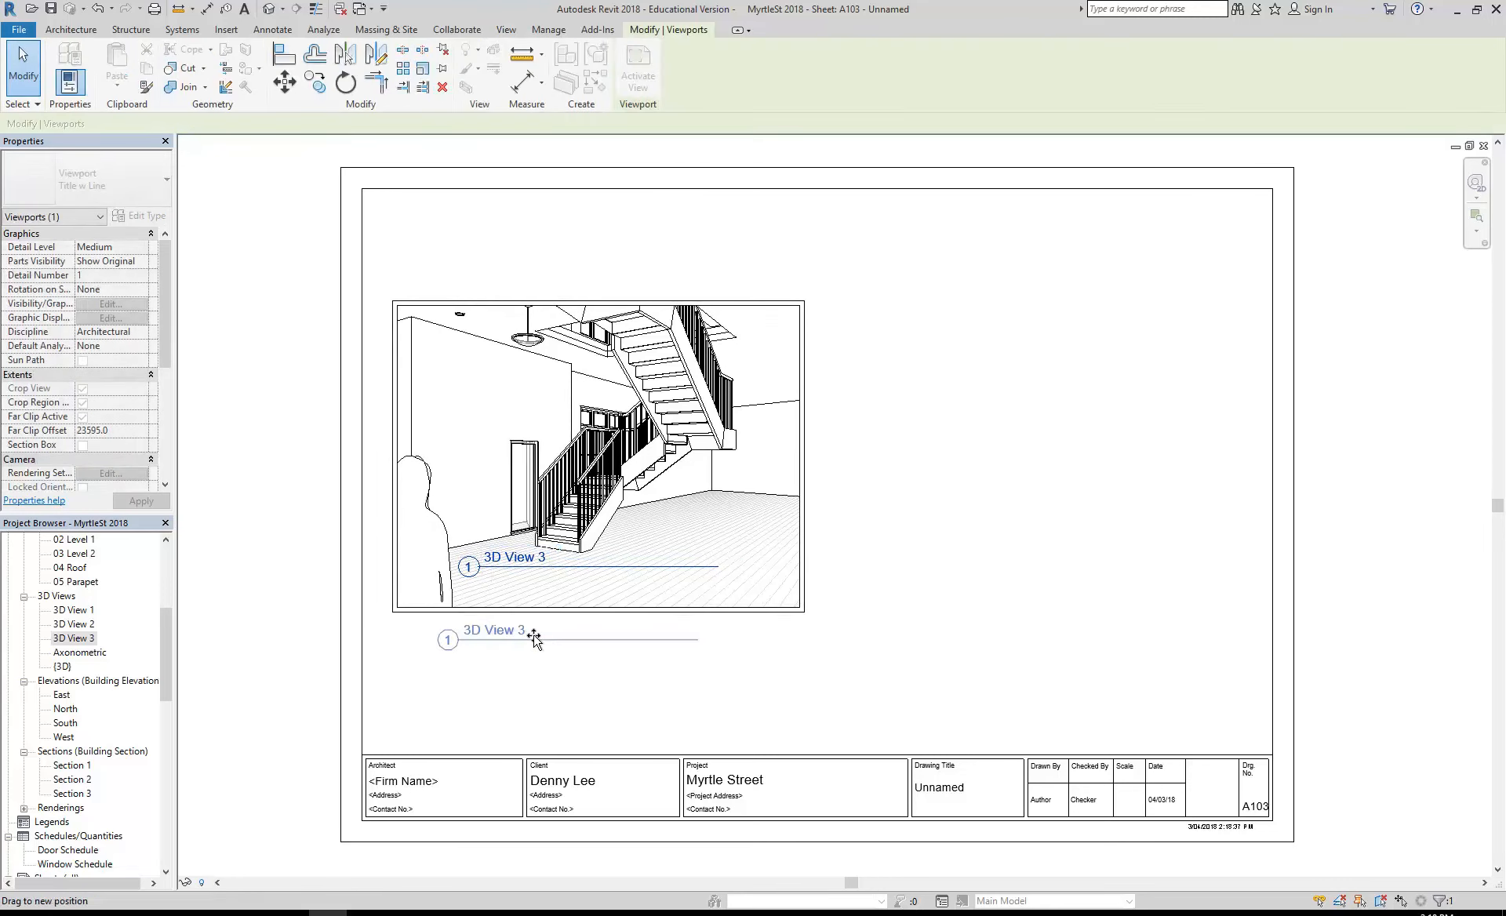
click(798, 707)
click(560, 502)
click(633, 78)
click(525, 274)
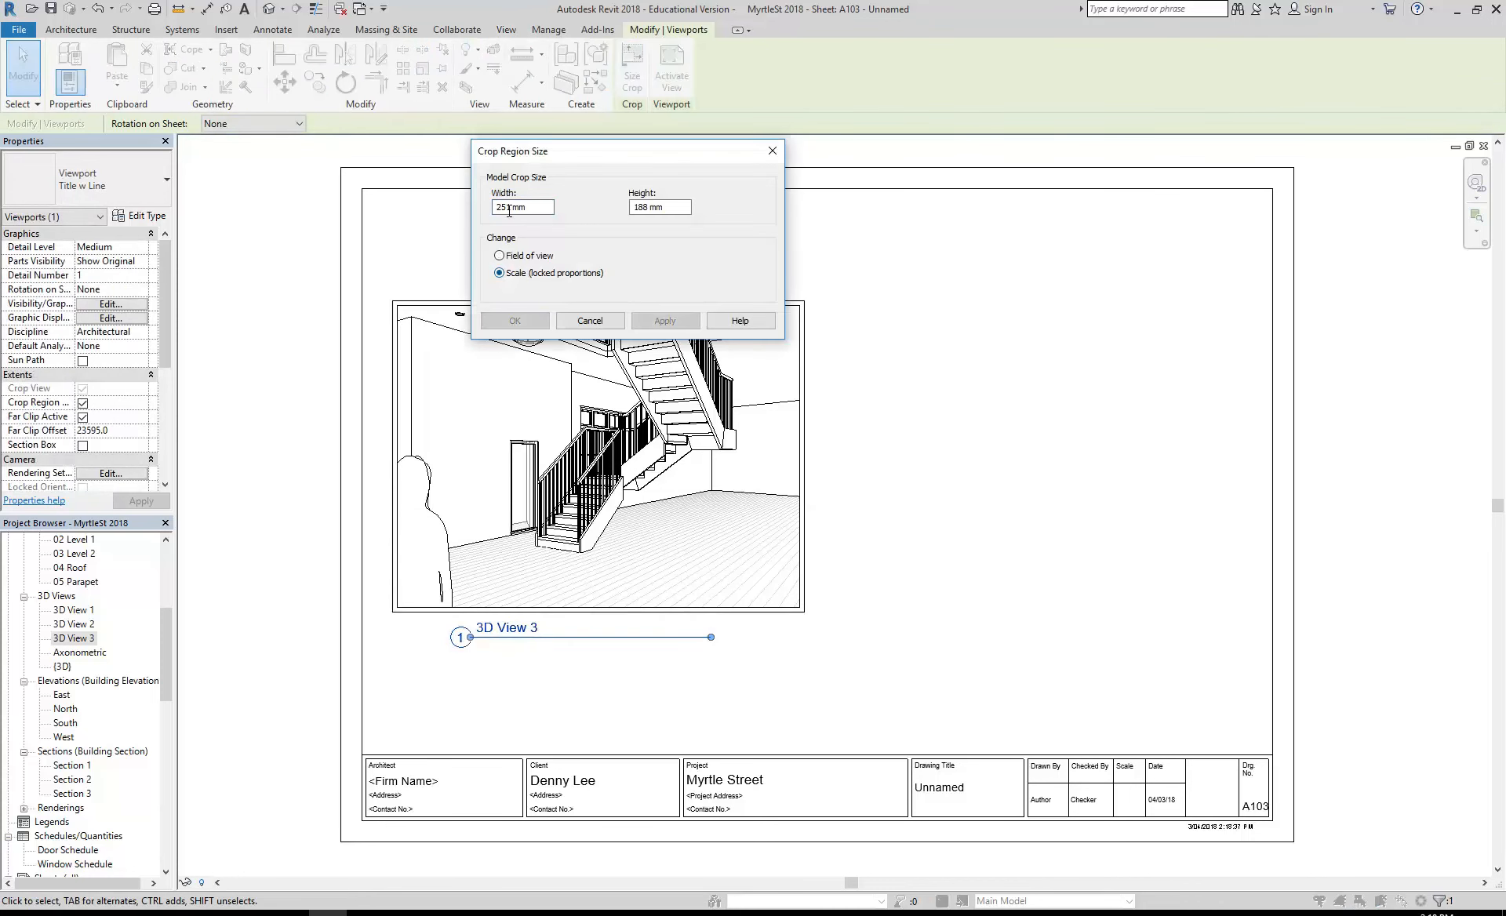
click(590, 321)
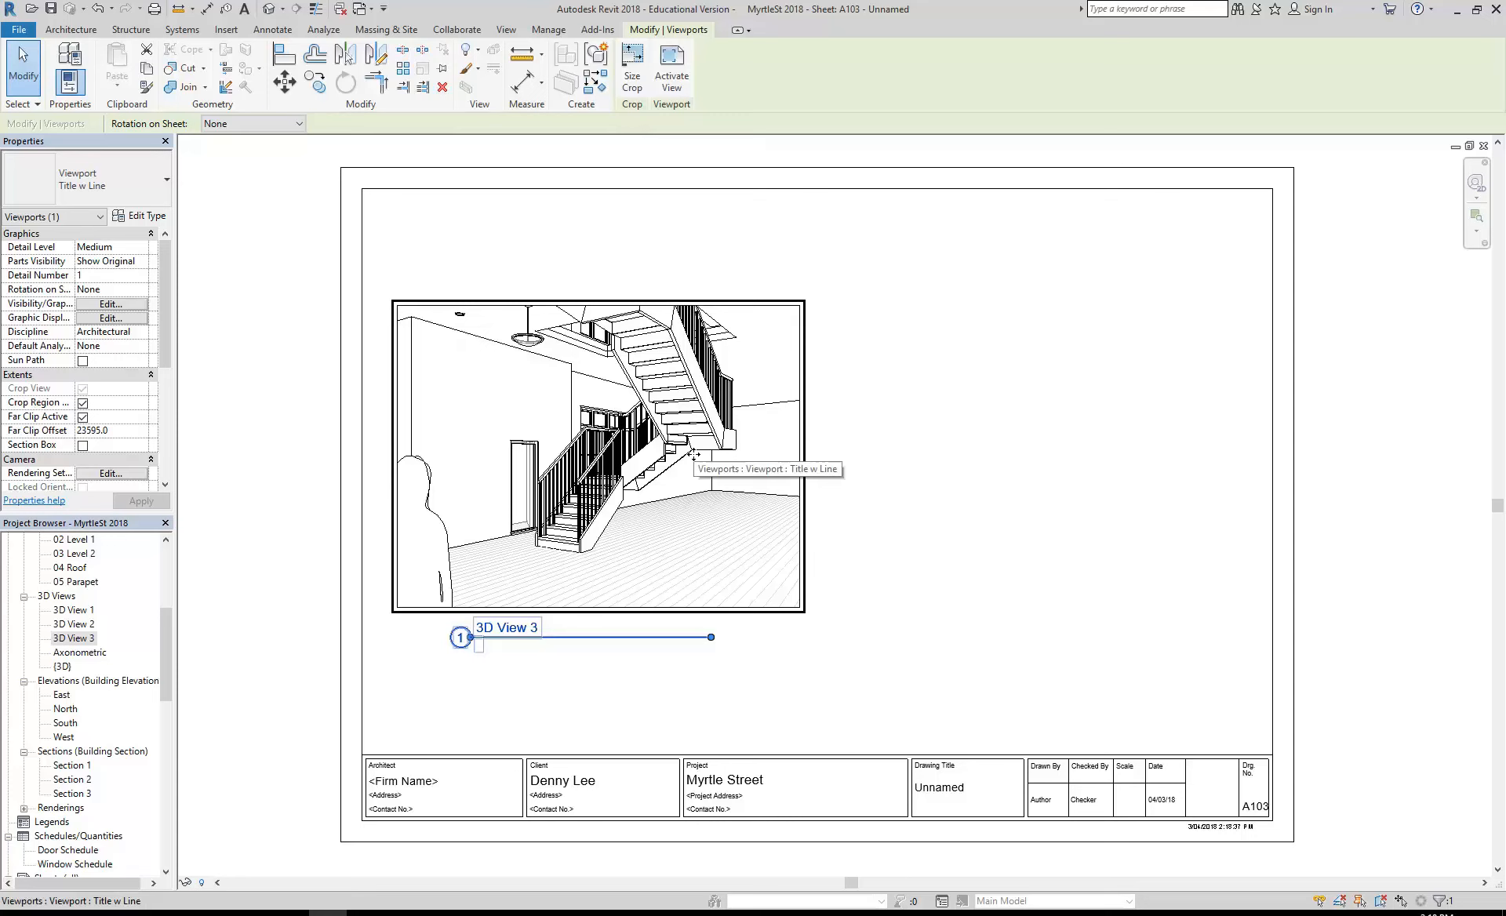
- Shift the 3D View 3 title left toward the viewport's left edge
click(587, 683)
drag(549, 636, 506, 641)
click(581, 688)
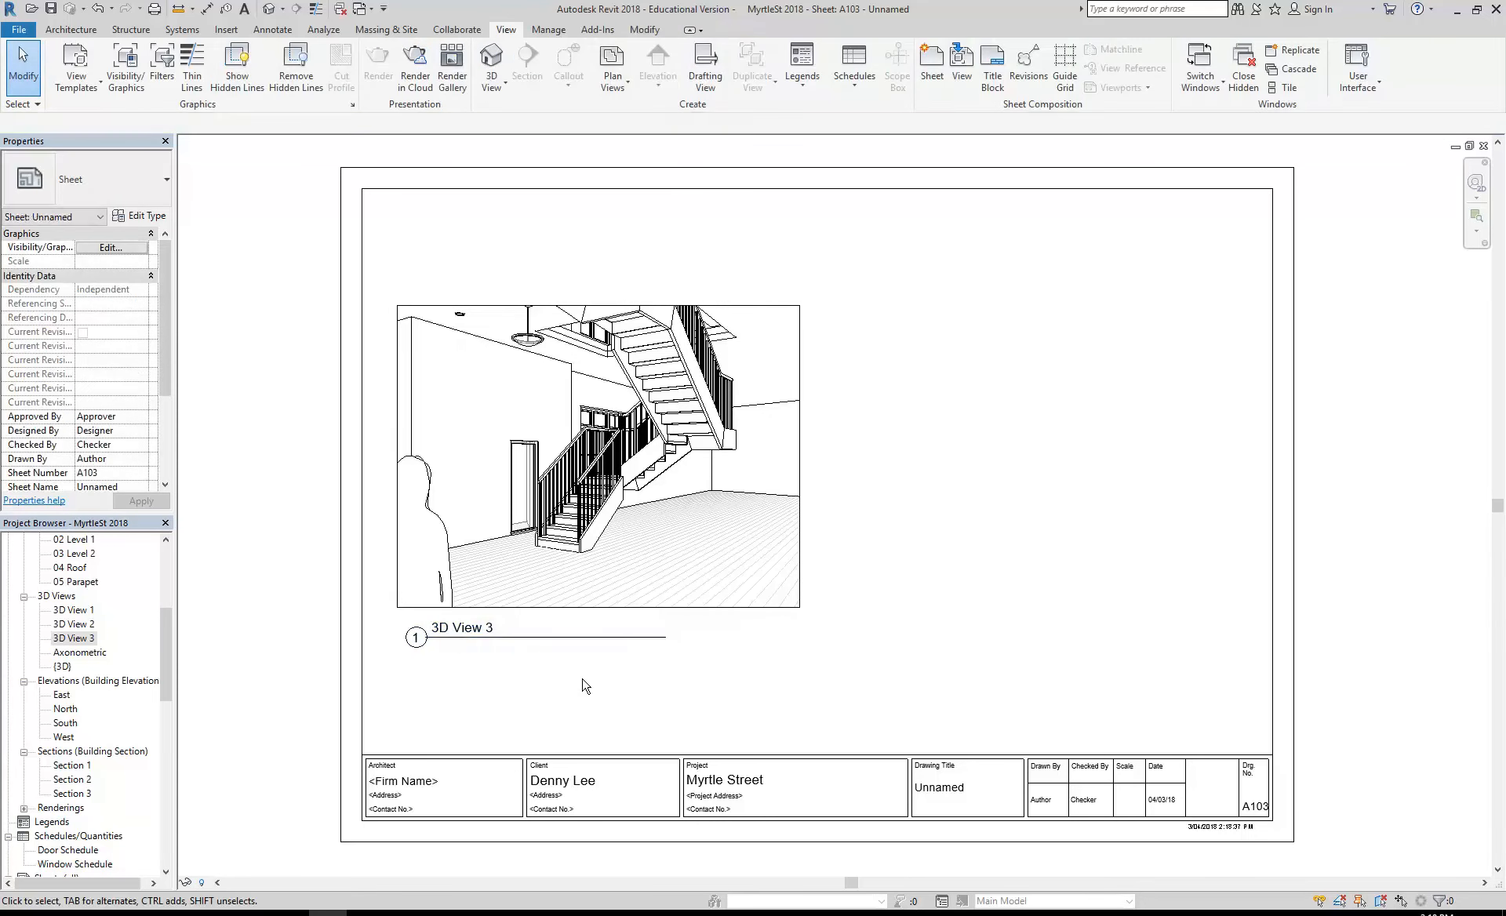
click(562, 635)
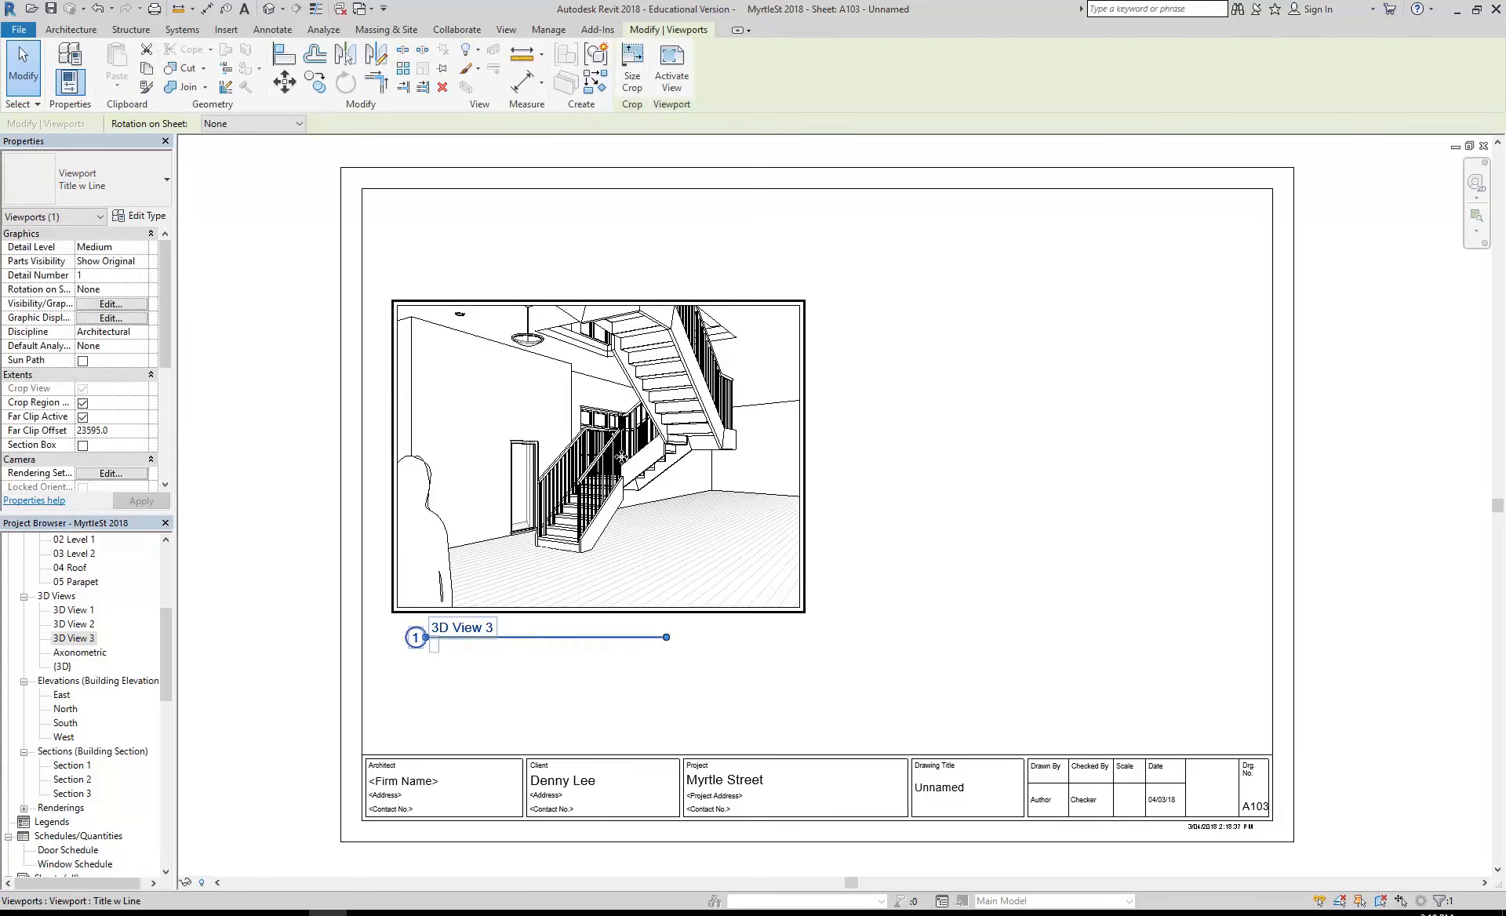
click(632, 66)
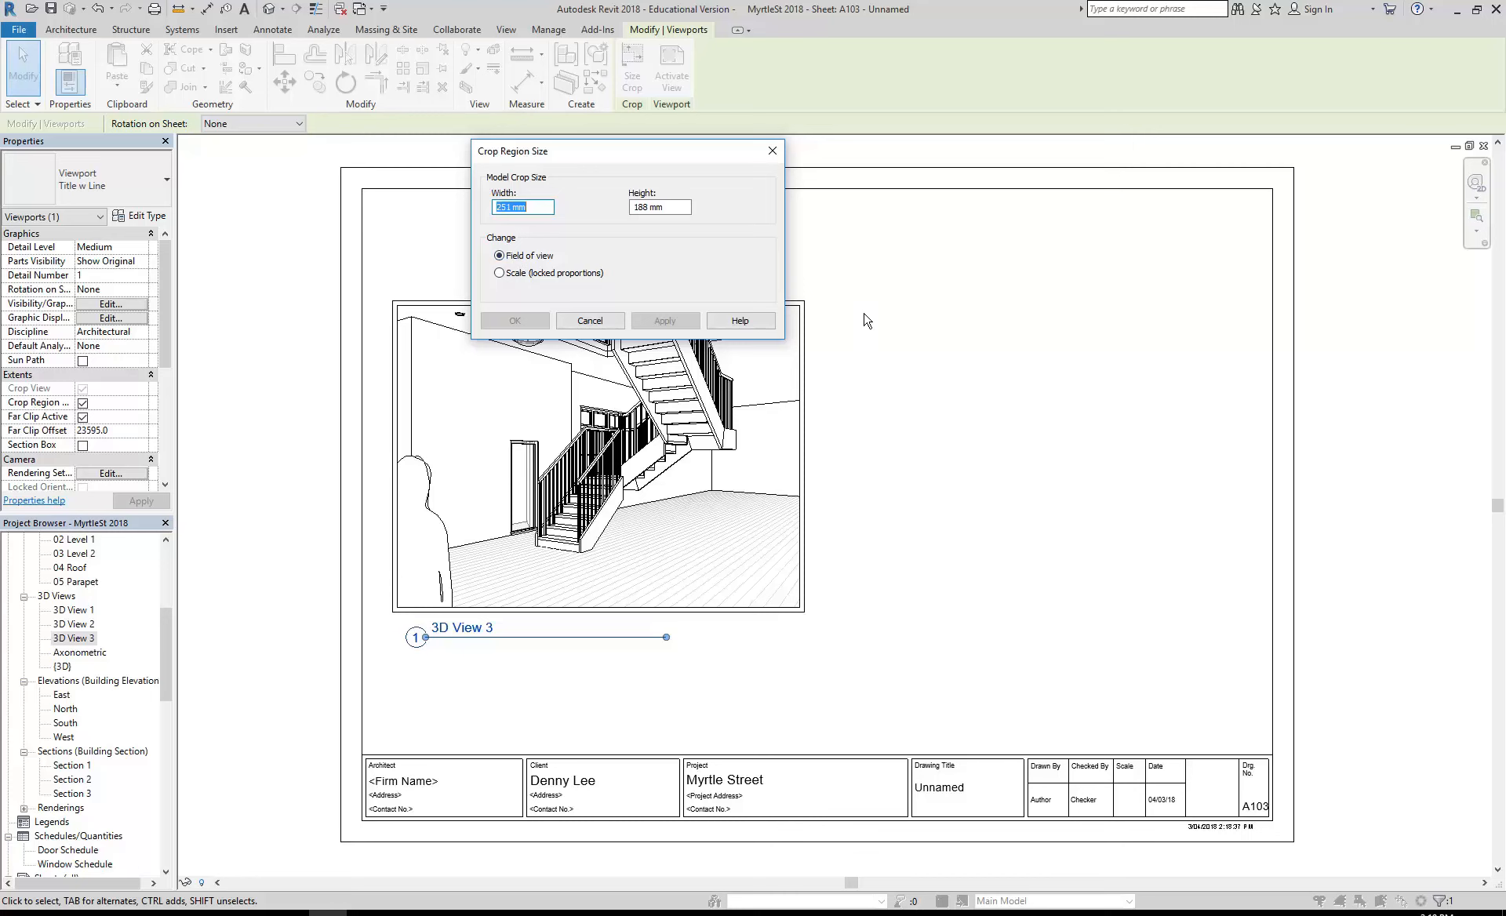
click(591, 321)
key(Escape)
- Stretch both ends of the 3D View 3 title line to roughly match the width of the image
click(530, 645)
drag(667, 637, 774, 635)
click(714, 688)
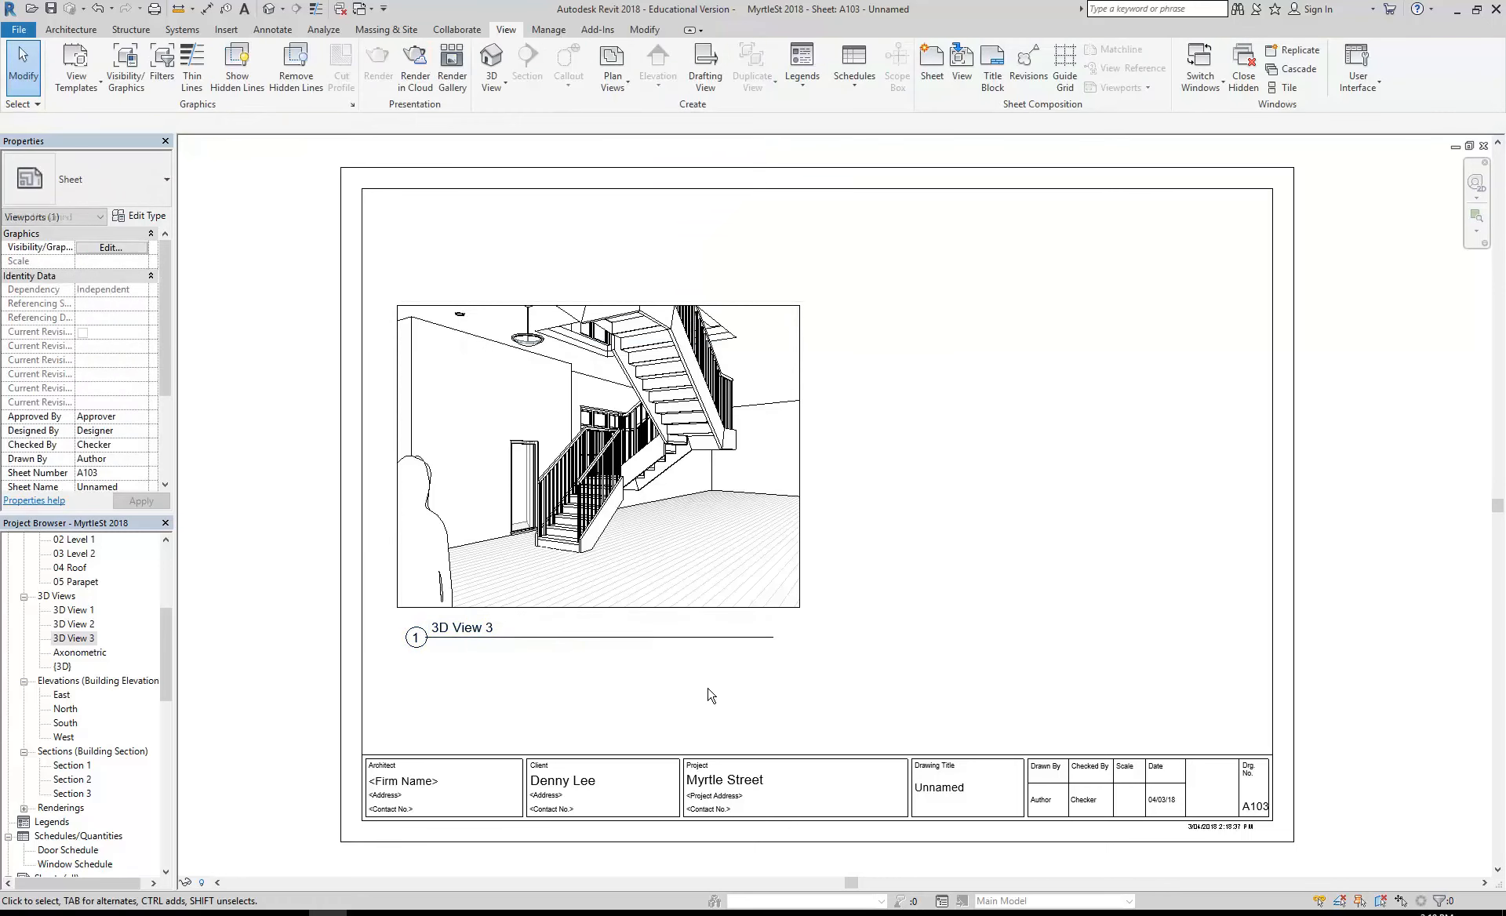
click(648, 585)
click(658, 701)
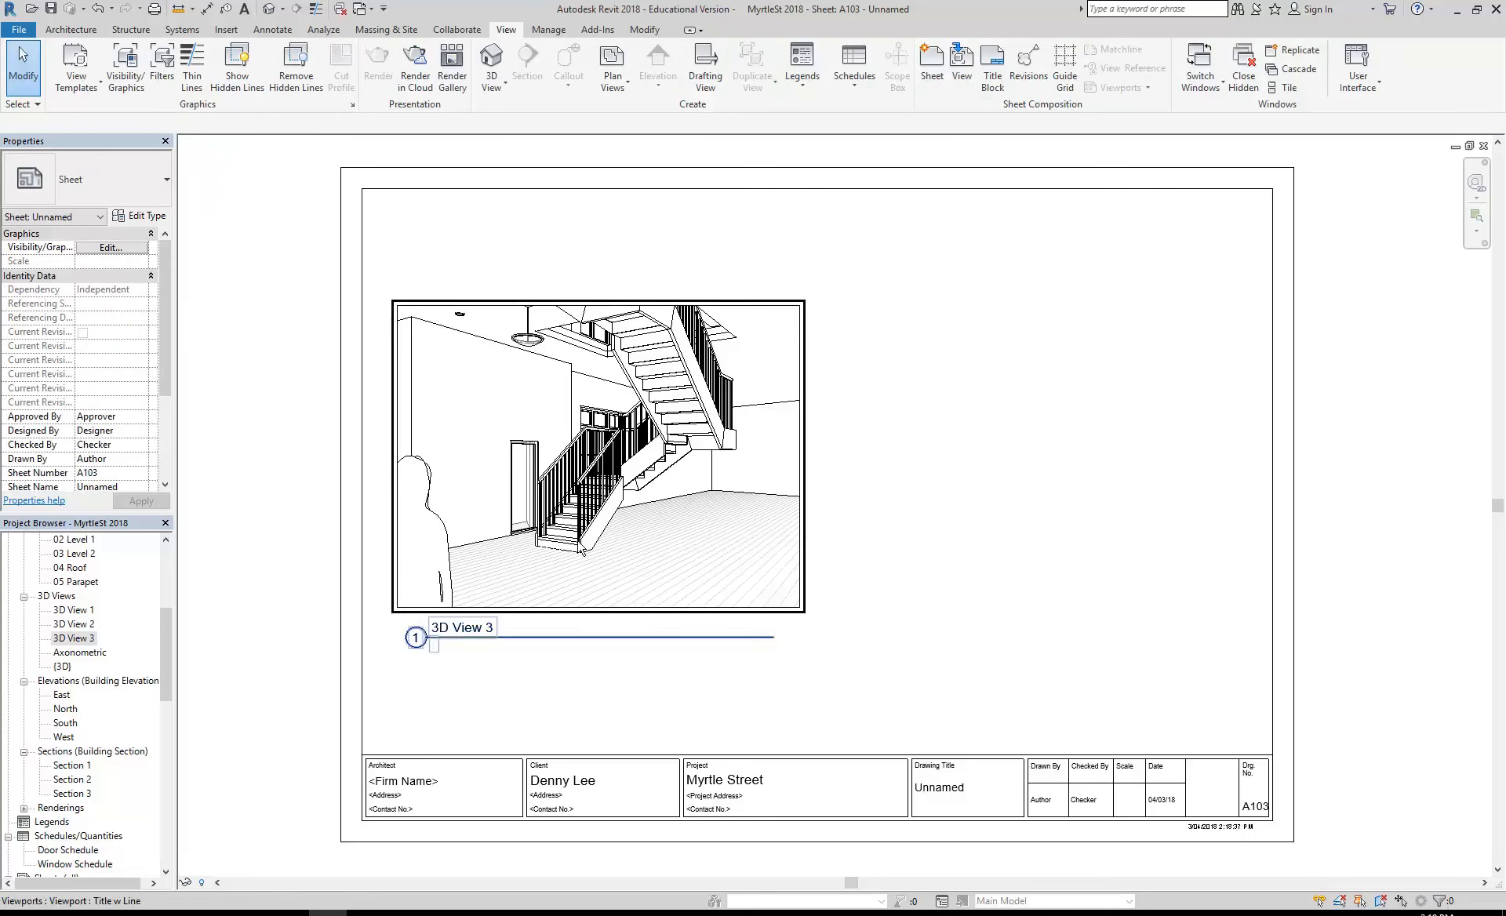
click(572, 587)
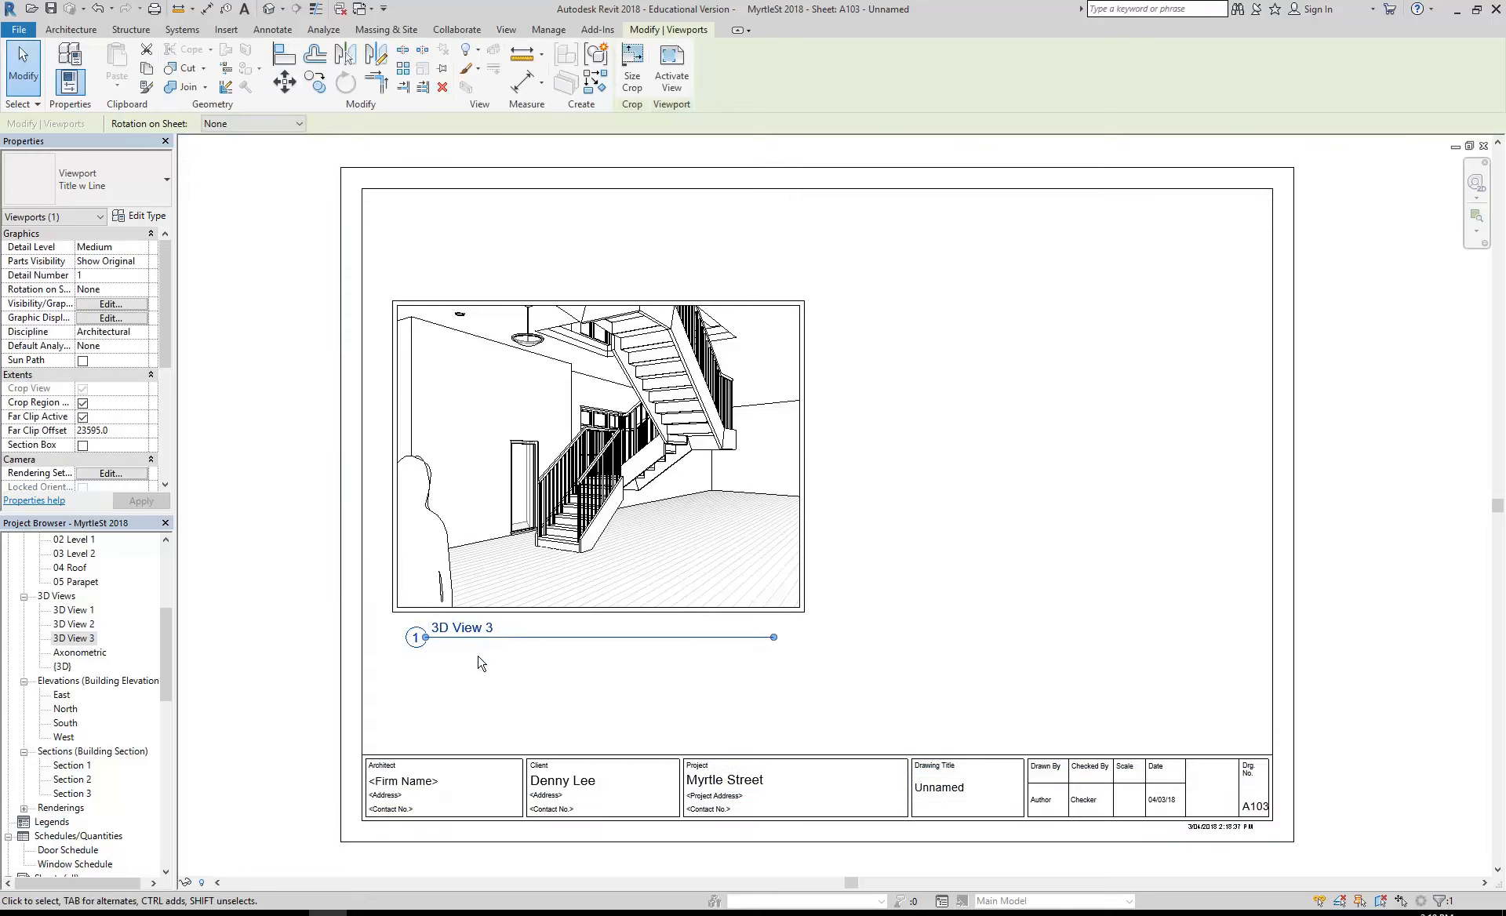
click(429, 635)
click(433, 643)
mouse_move(434, 643)
mouse_down()
mouse_move(397, 638)
mouse_move(413, 635)
mouse_up()
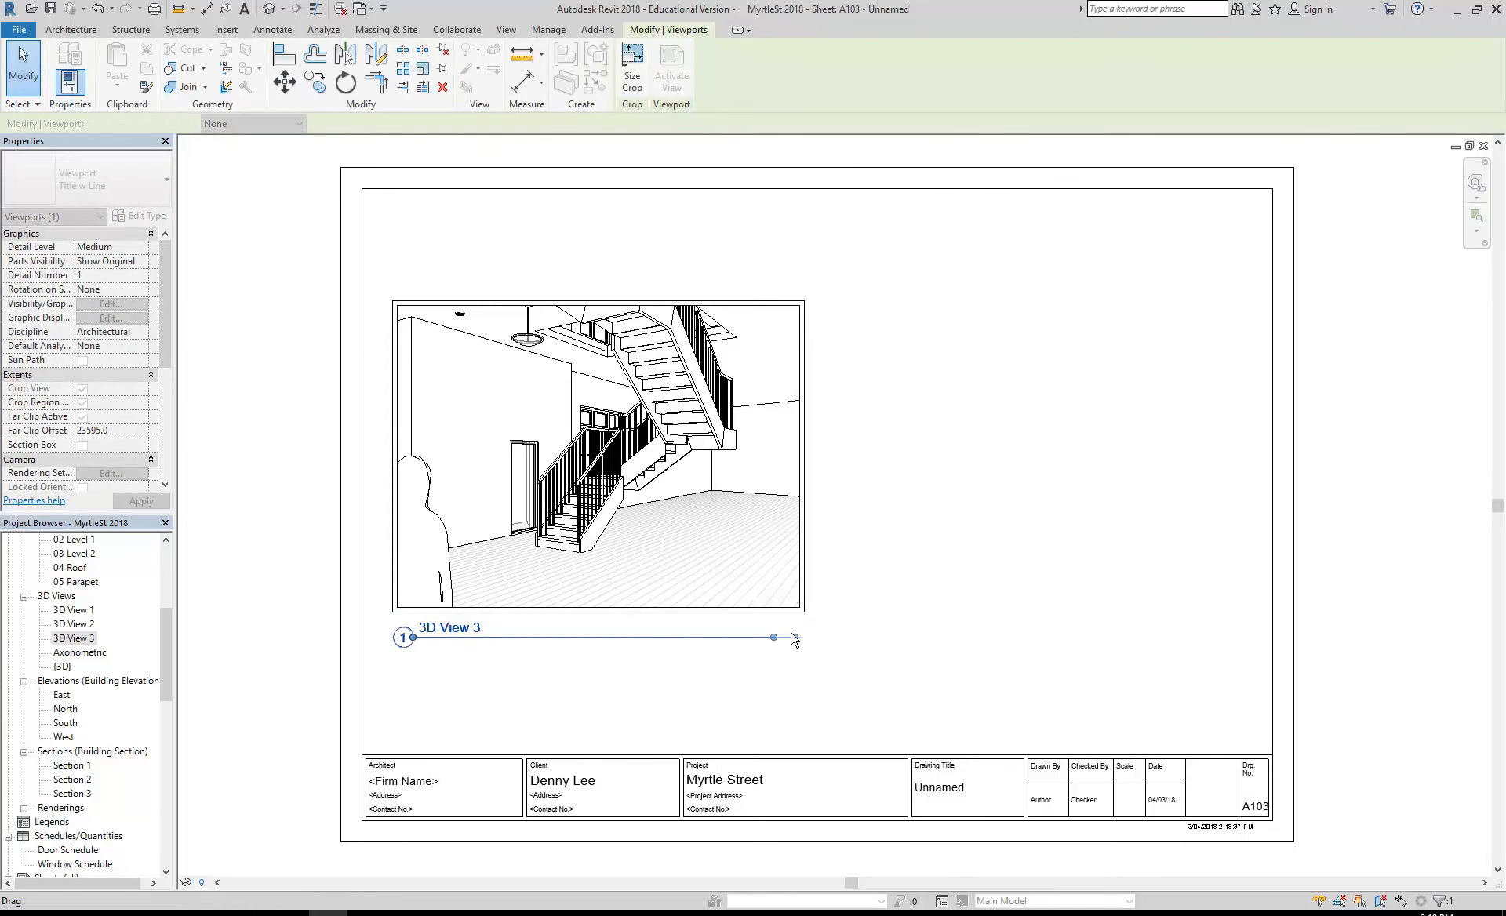
drag(792, 634, 795, 636)
key(Escape)
click(653, 550)
scroll(543, 626, up, 4)
scroll(577, 787, down, 2)
click(575, 817)
click(499, 537)
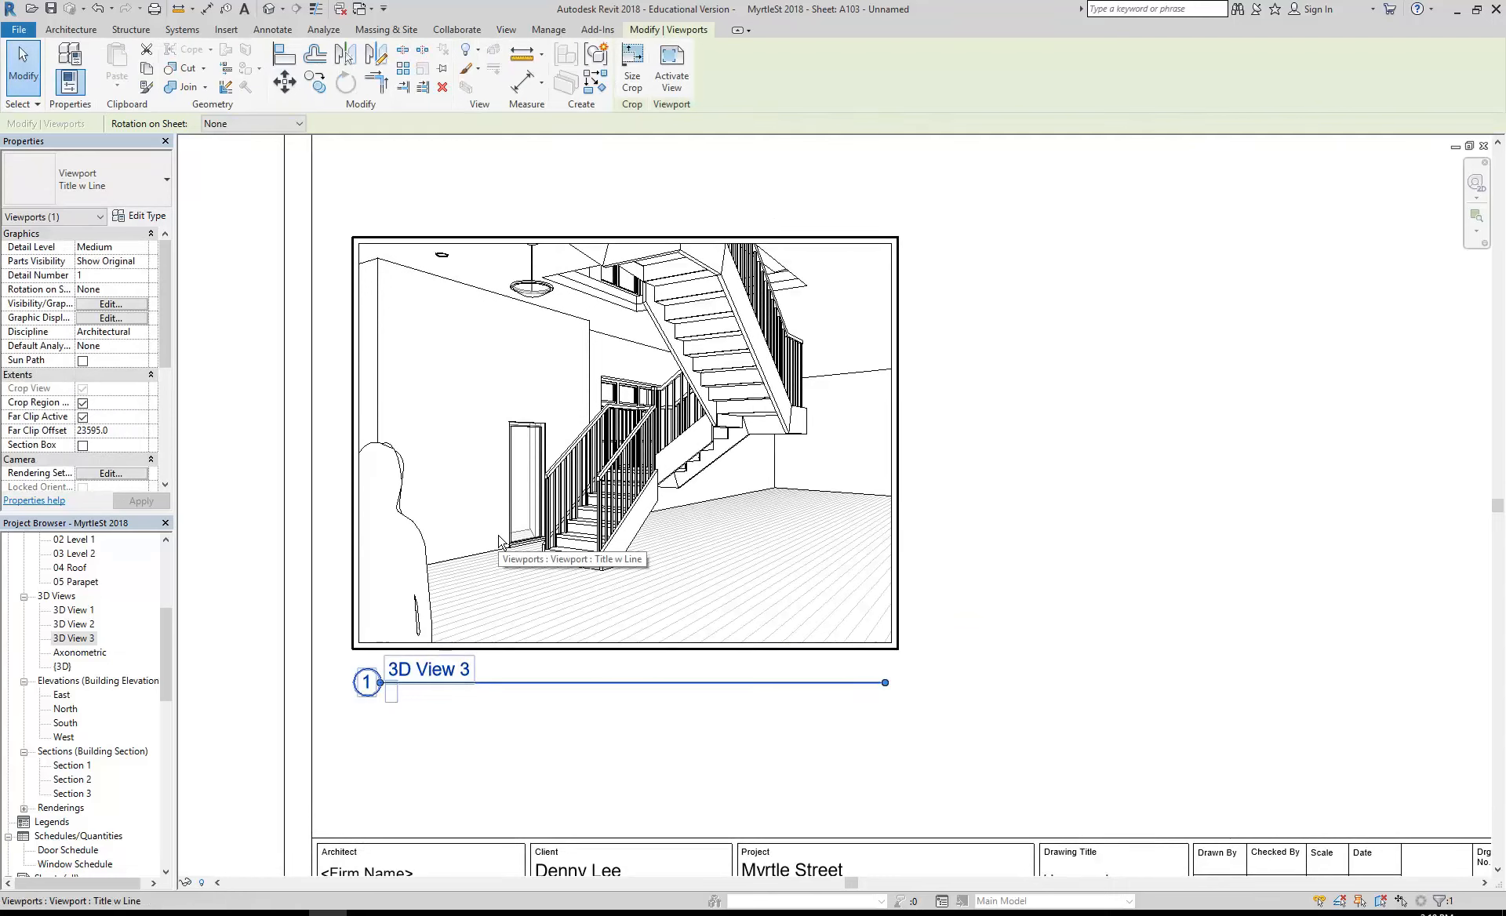
click(1075, 562)
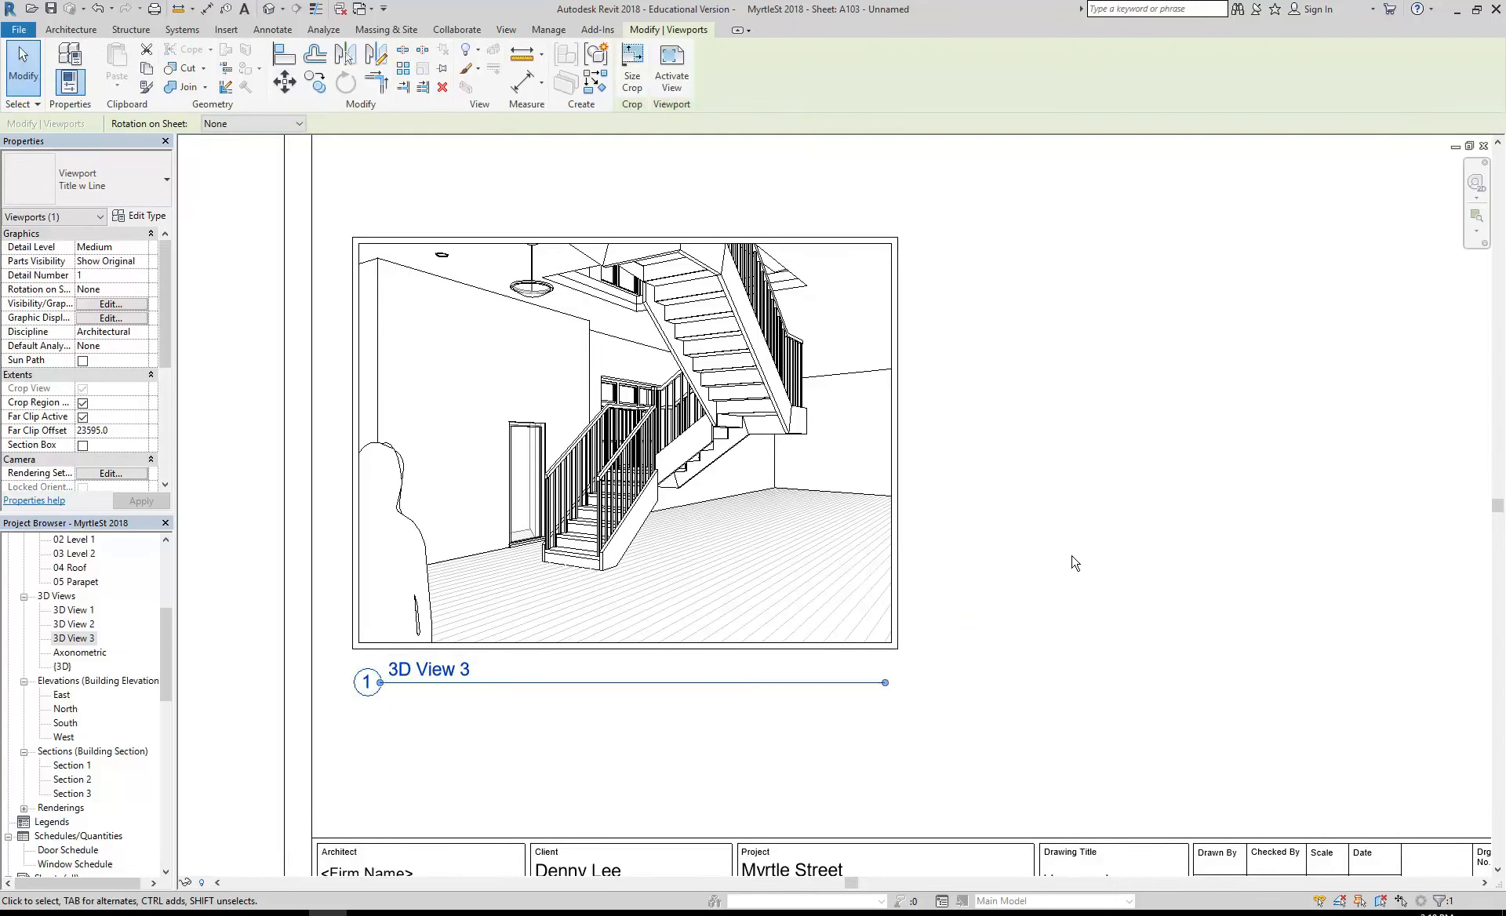
click(1075, 562)
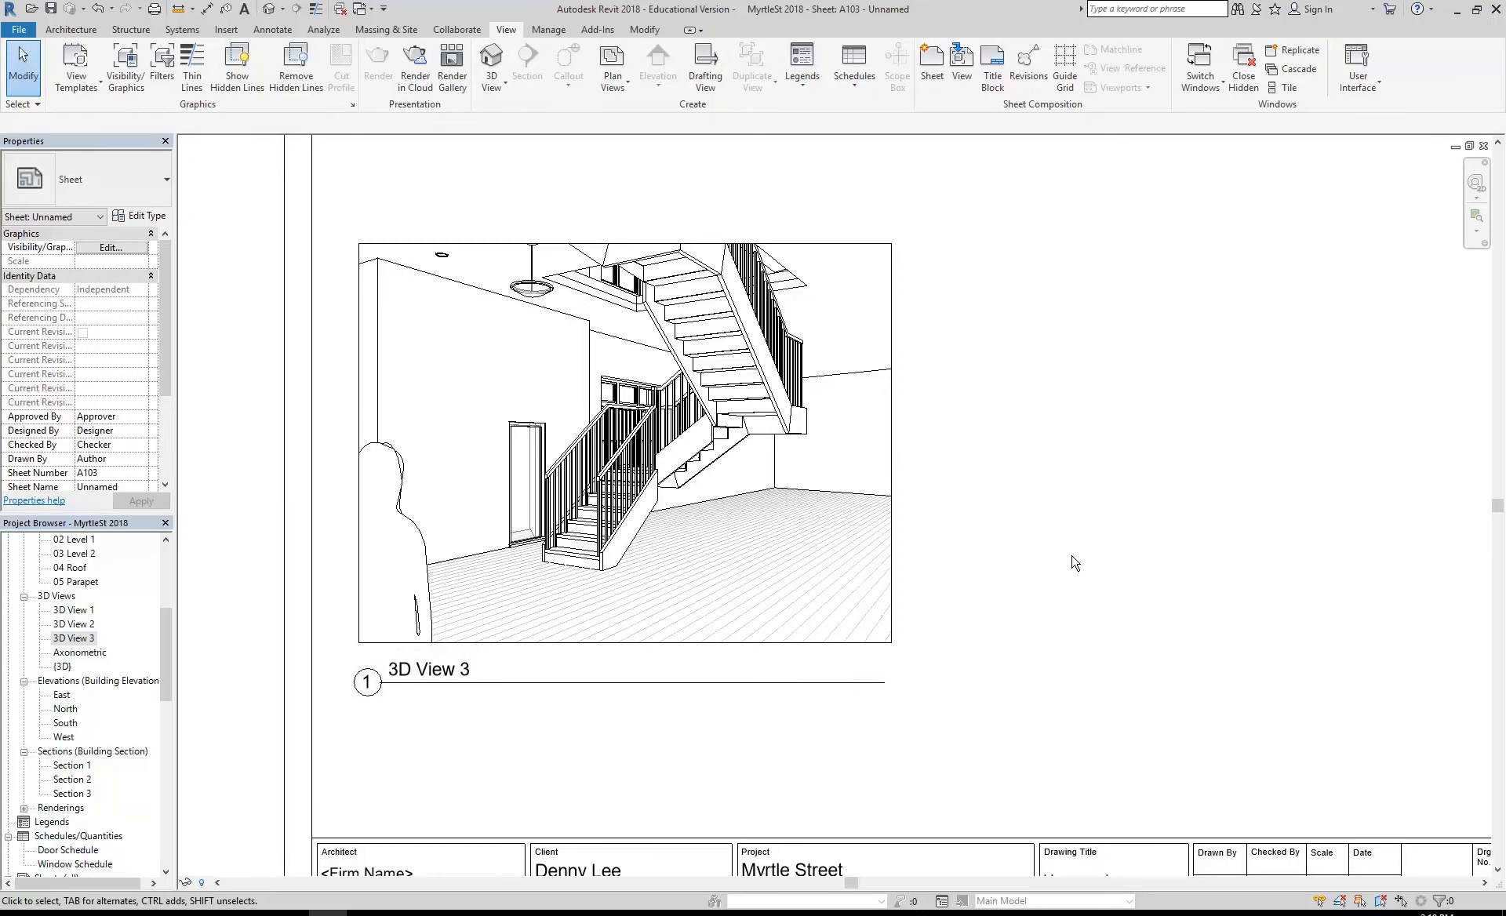
scroll(1075, 563, down, 3)
middle_drag(1069, 565, 891, 572)
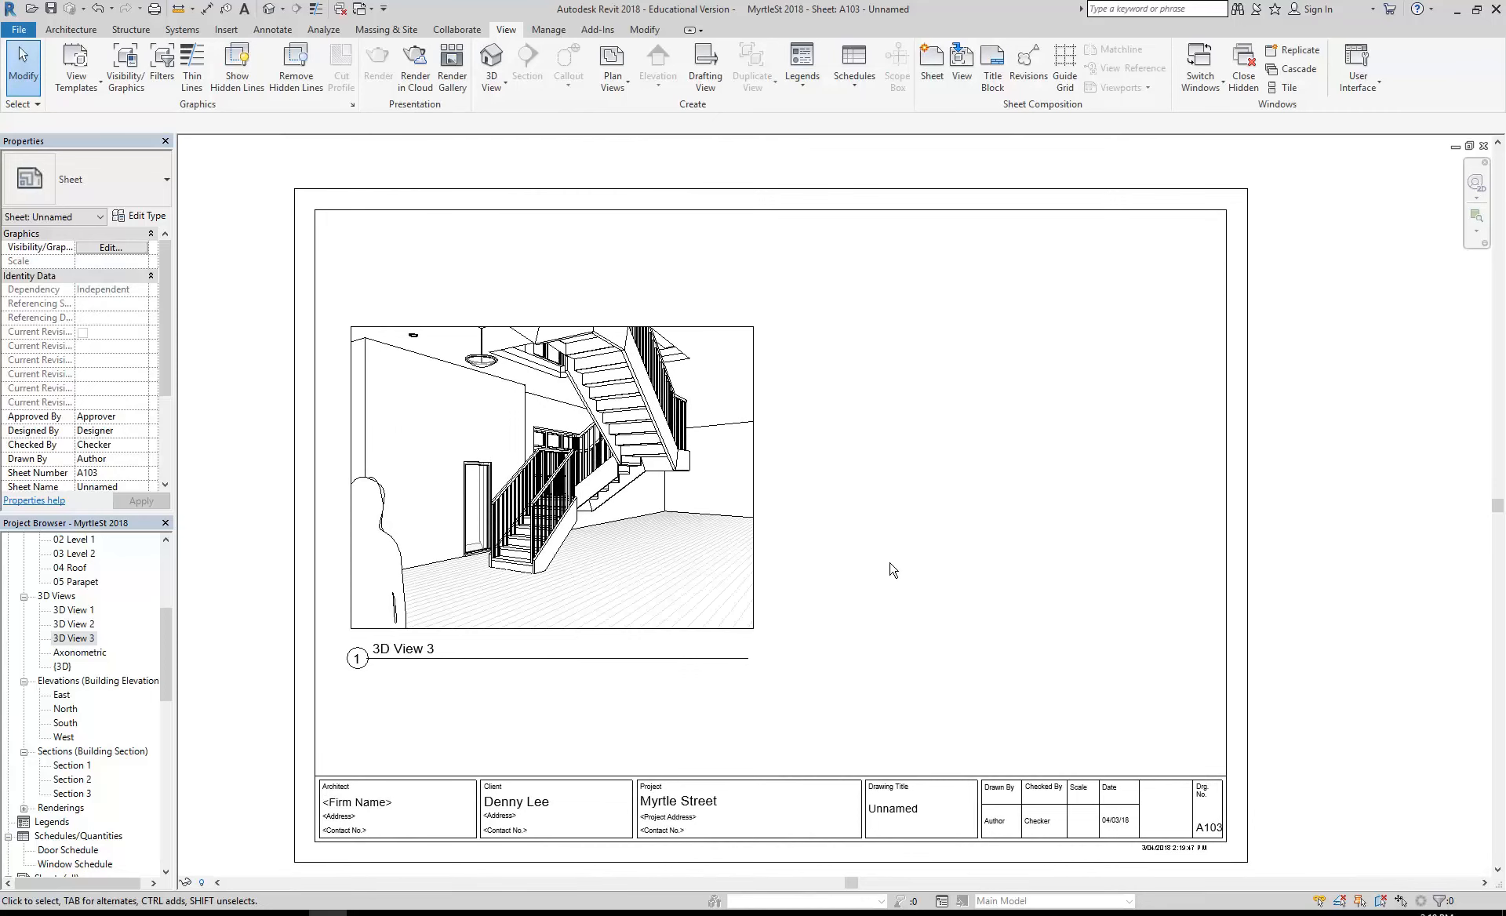
click(525, 441)
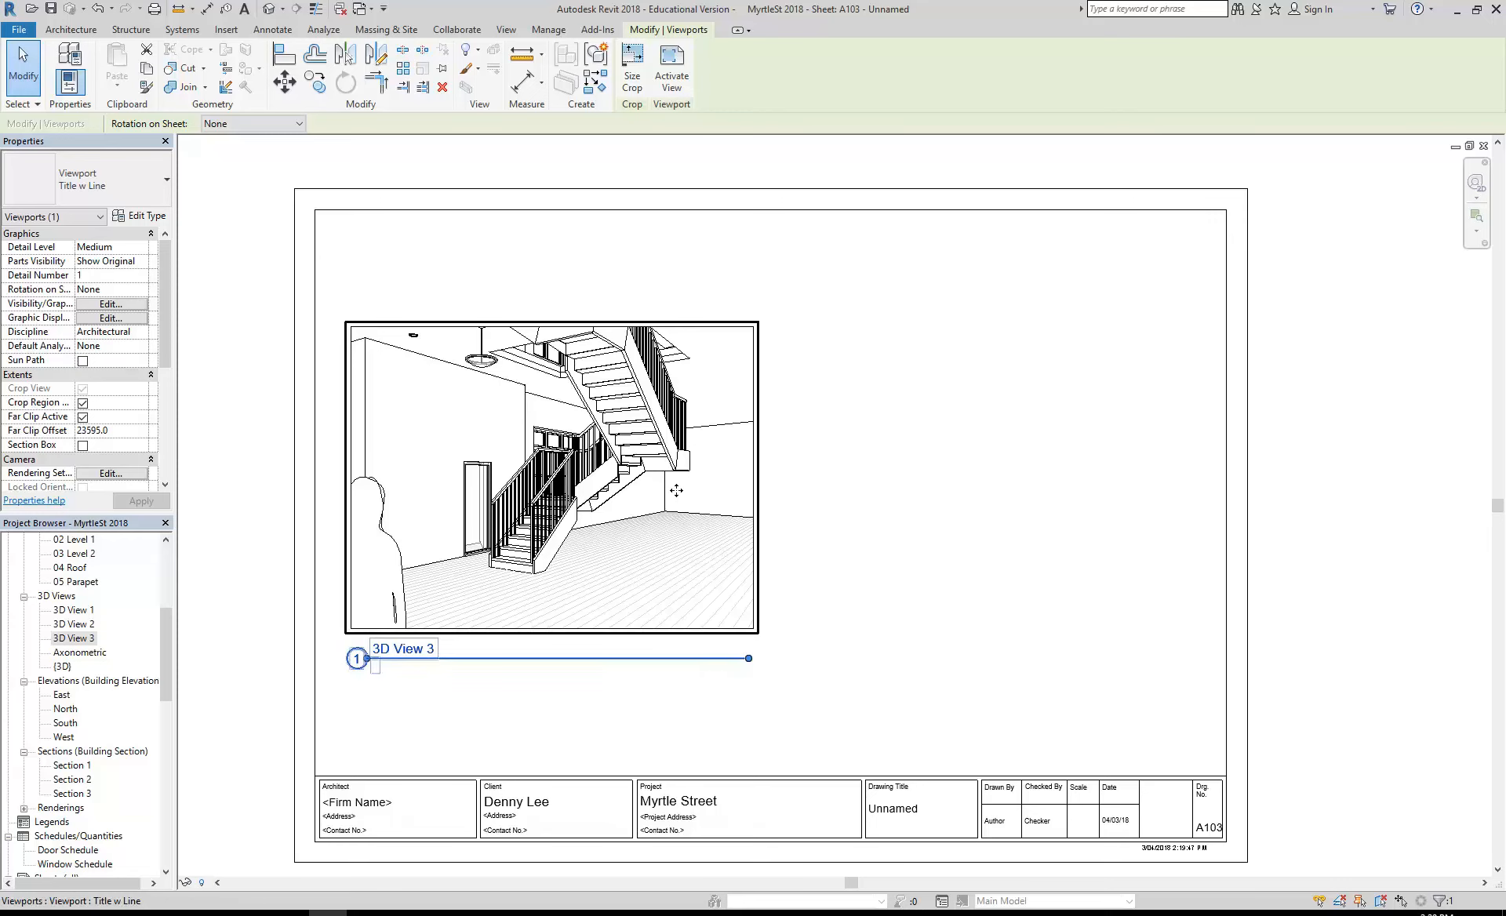
click(826, 572)
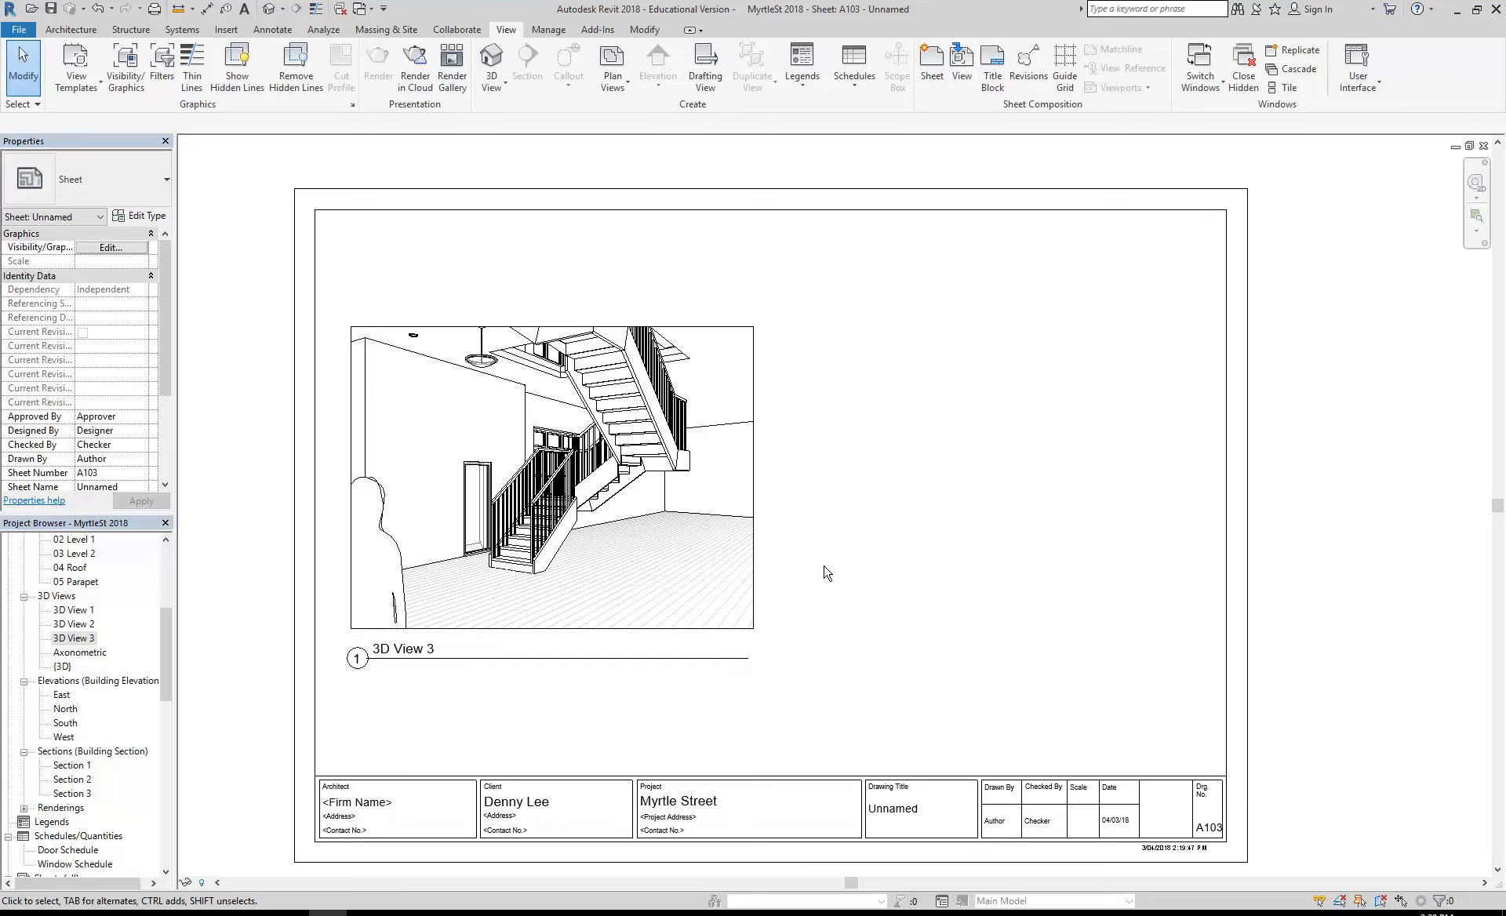
middle_drag(824, 566, 805, 560)
scroll(798, 544, down, 1)
scroll(807, 560, up, 1)
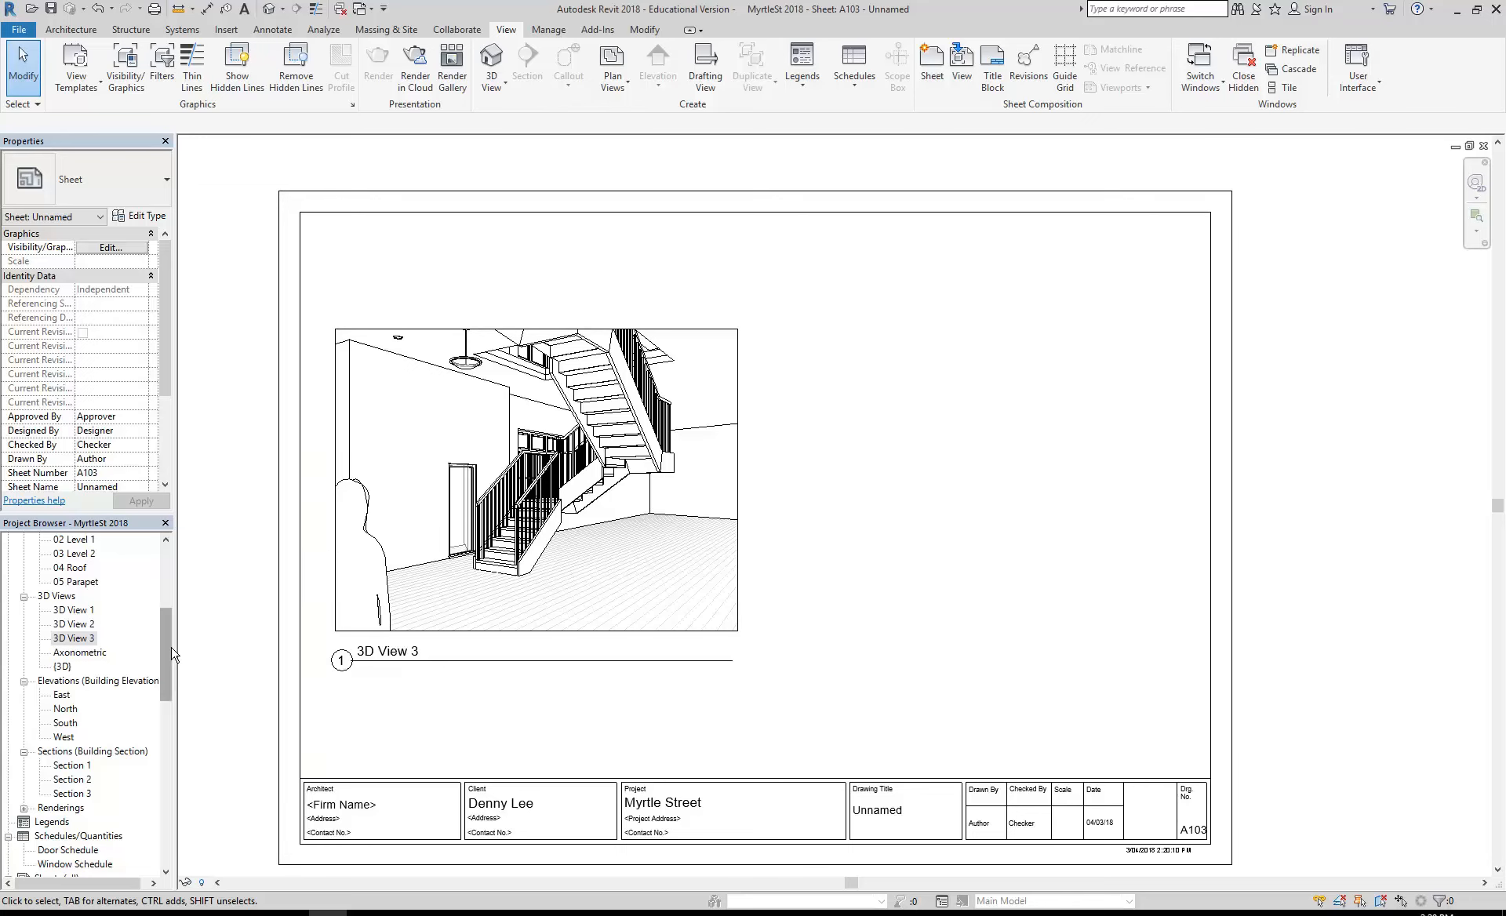
- Open the 01 Ground Floor plan at the staircase area
drag(163, 663, 163, 600)
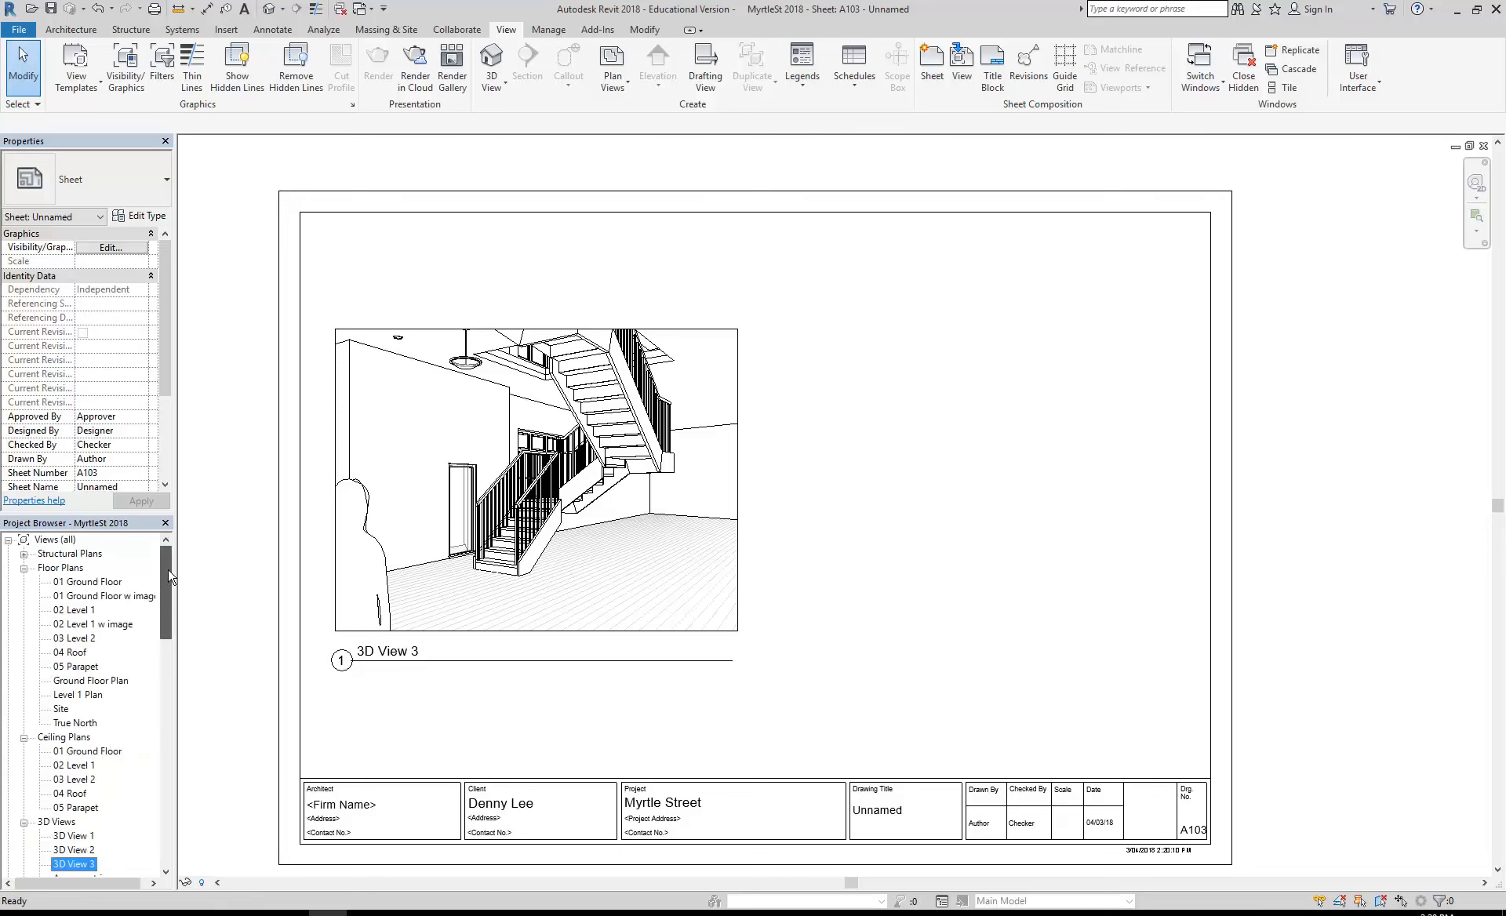
double_click(88, 582)
middle_drag(531, 639, 512, 628)
middle_drag(466, 396, 425, 377)
scroll(455, 373, up, 1)
scroll(424, 392, up, 1)
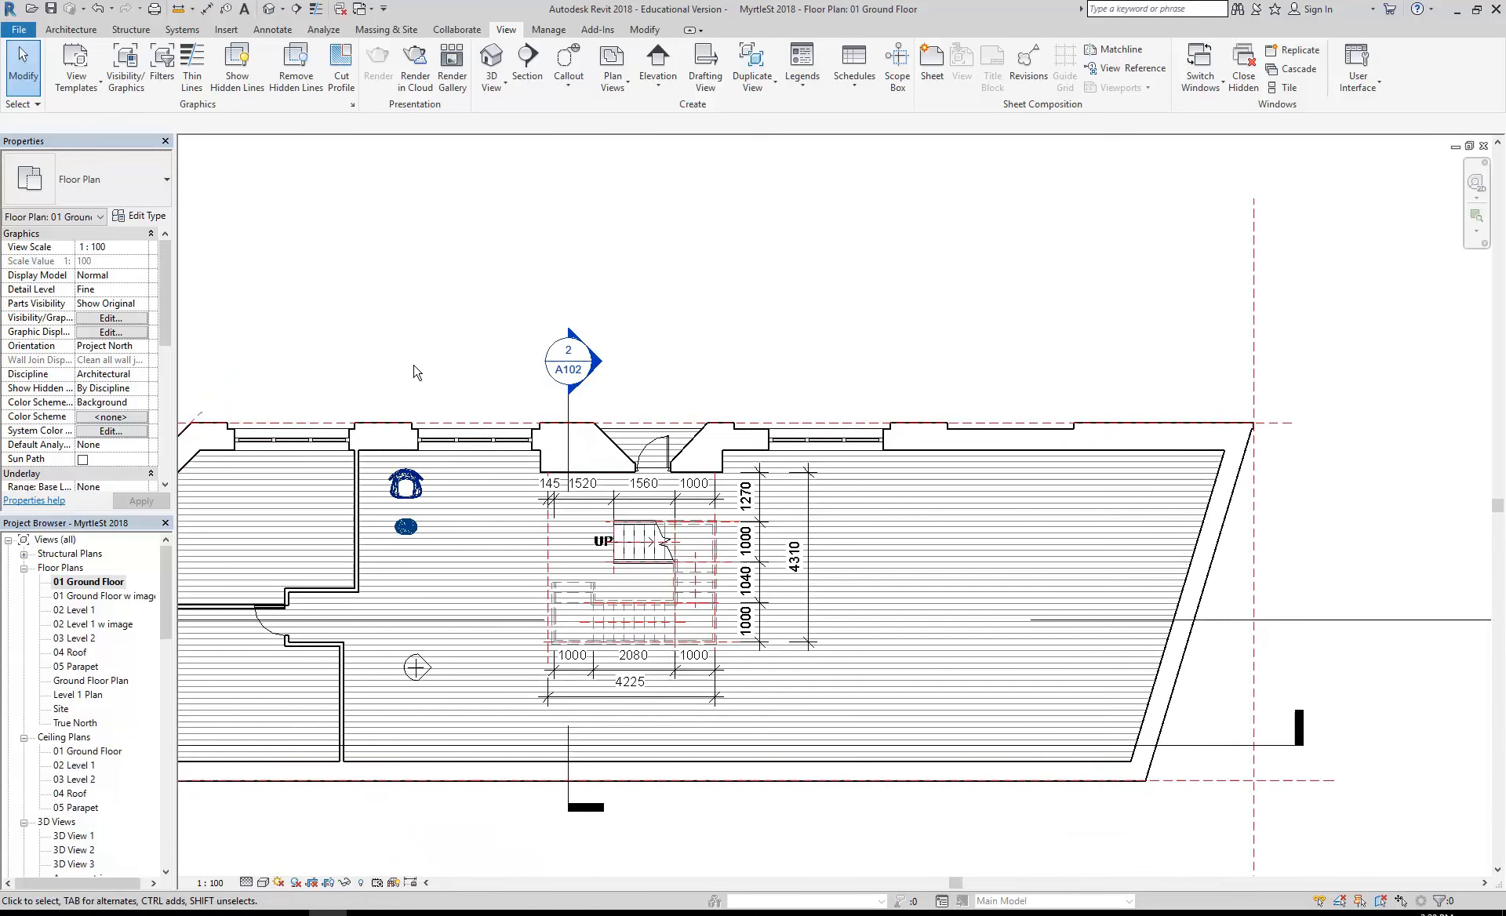
- Place a camera near the slanted end wall of the ground floor, aimed across the staircase at the opposite wall
click(492, 83)
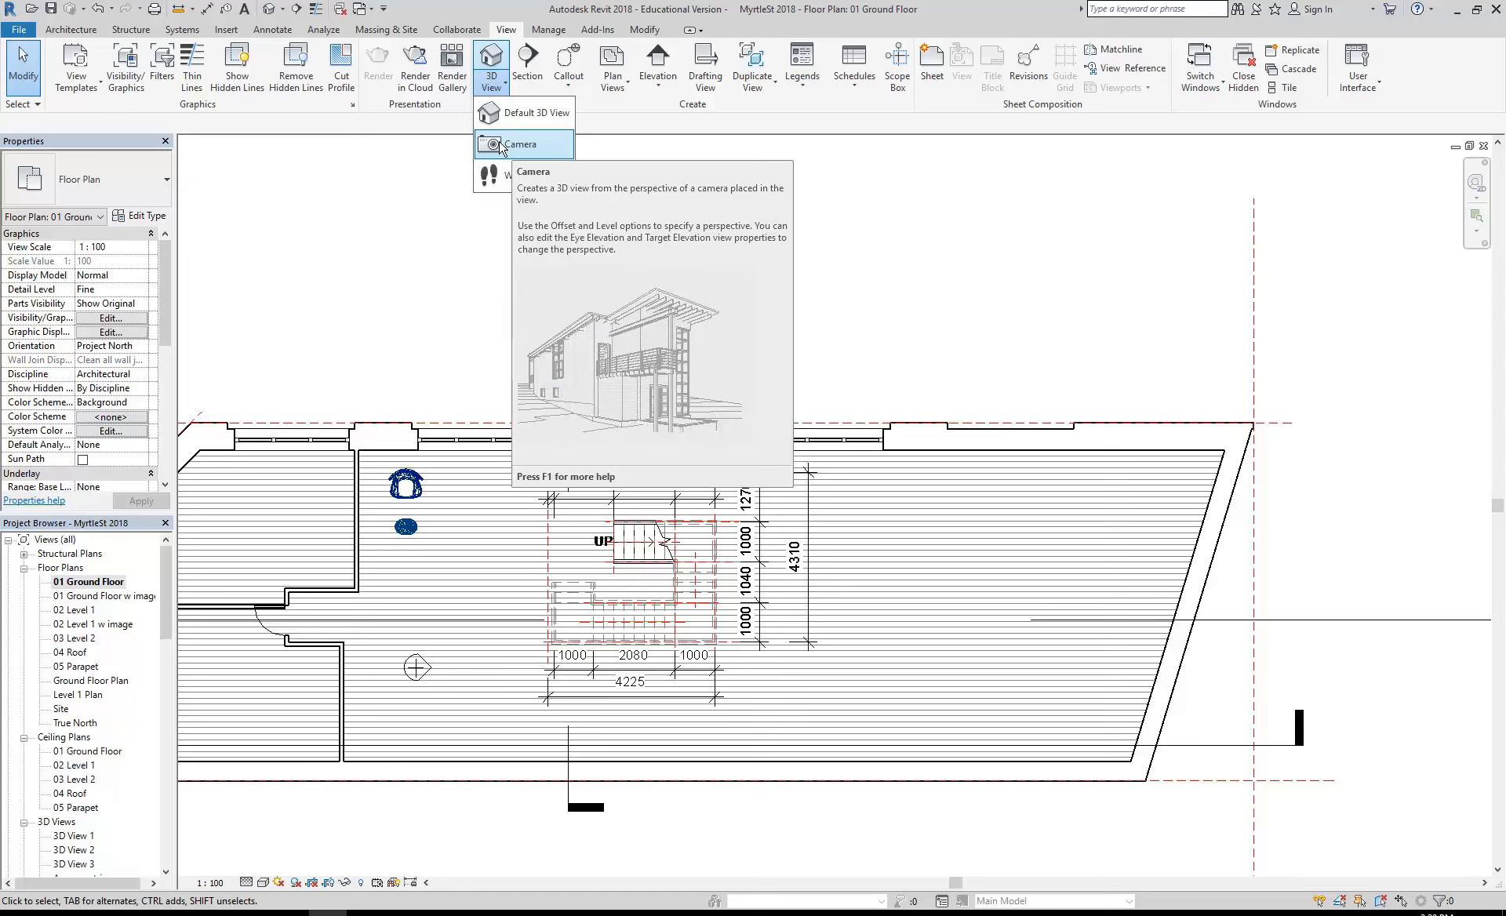
click(501, 145)
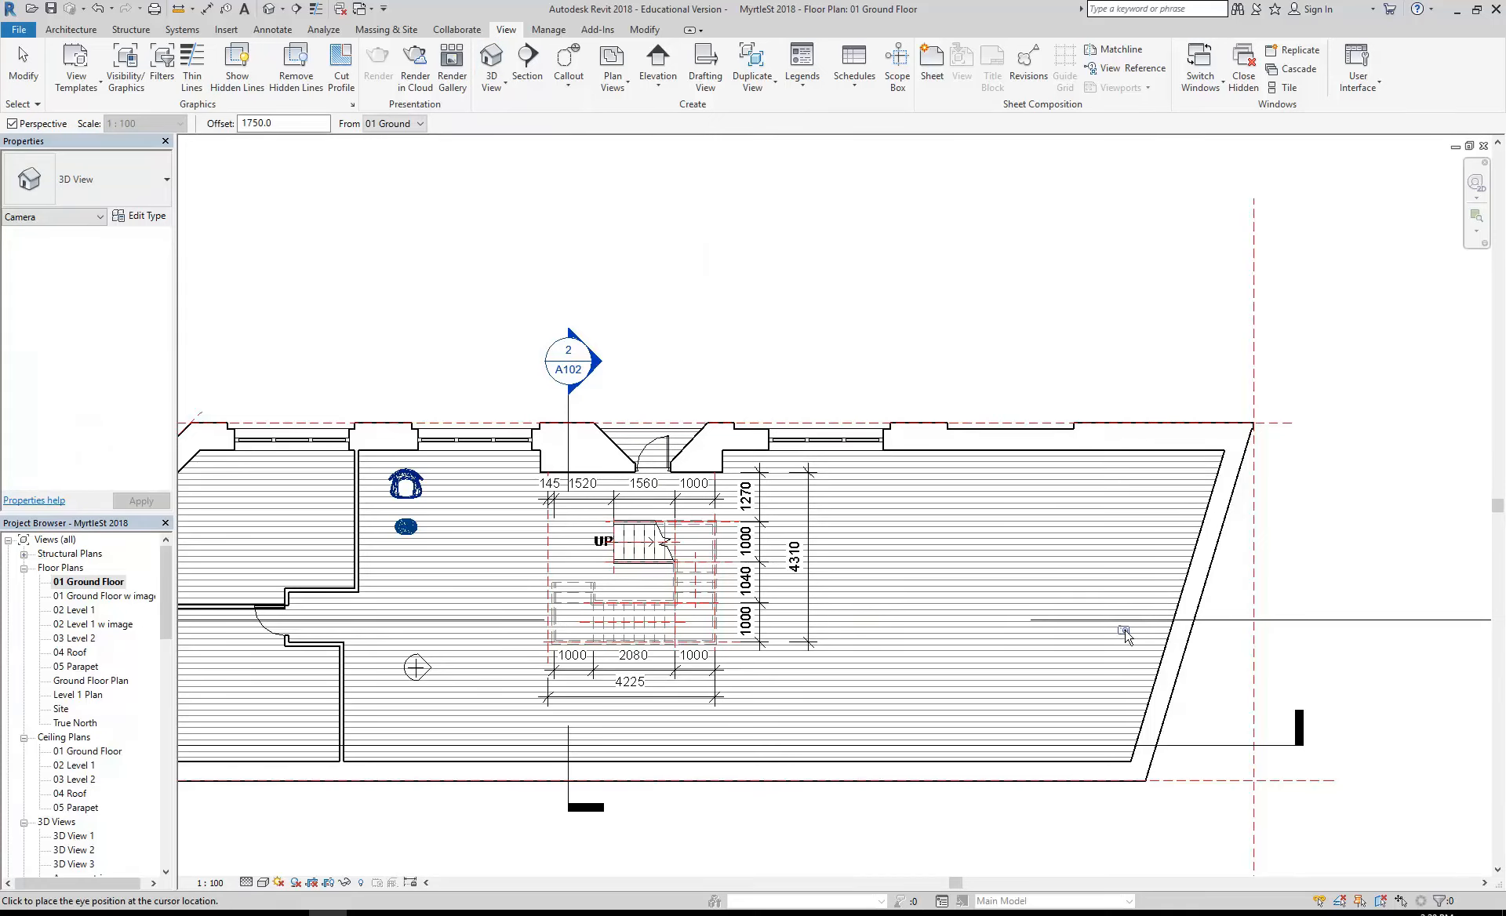
click(1129, 601)
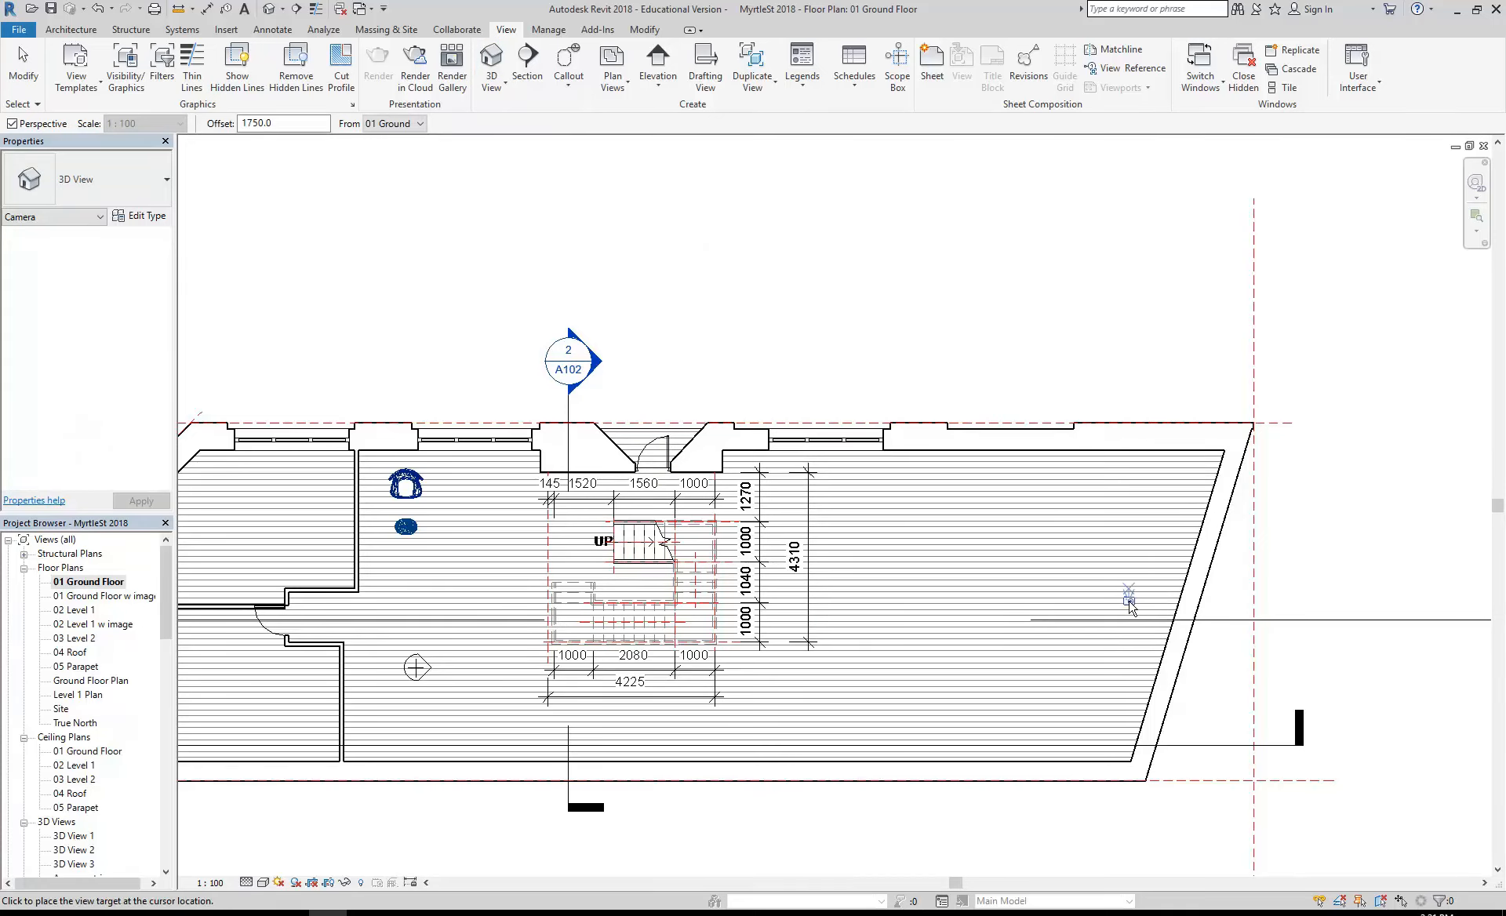
click(368, 608)
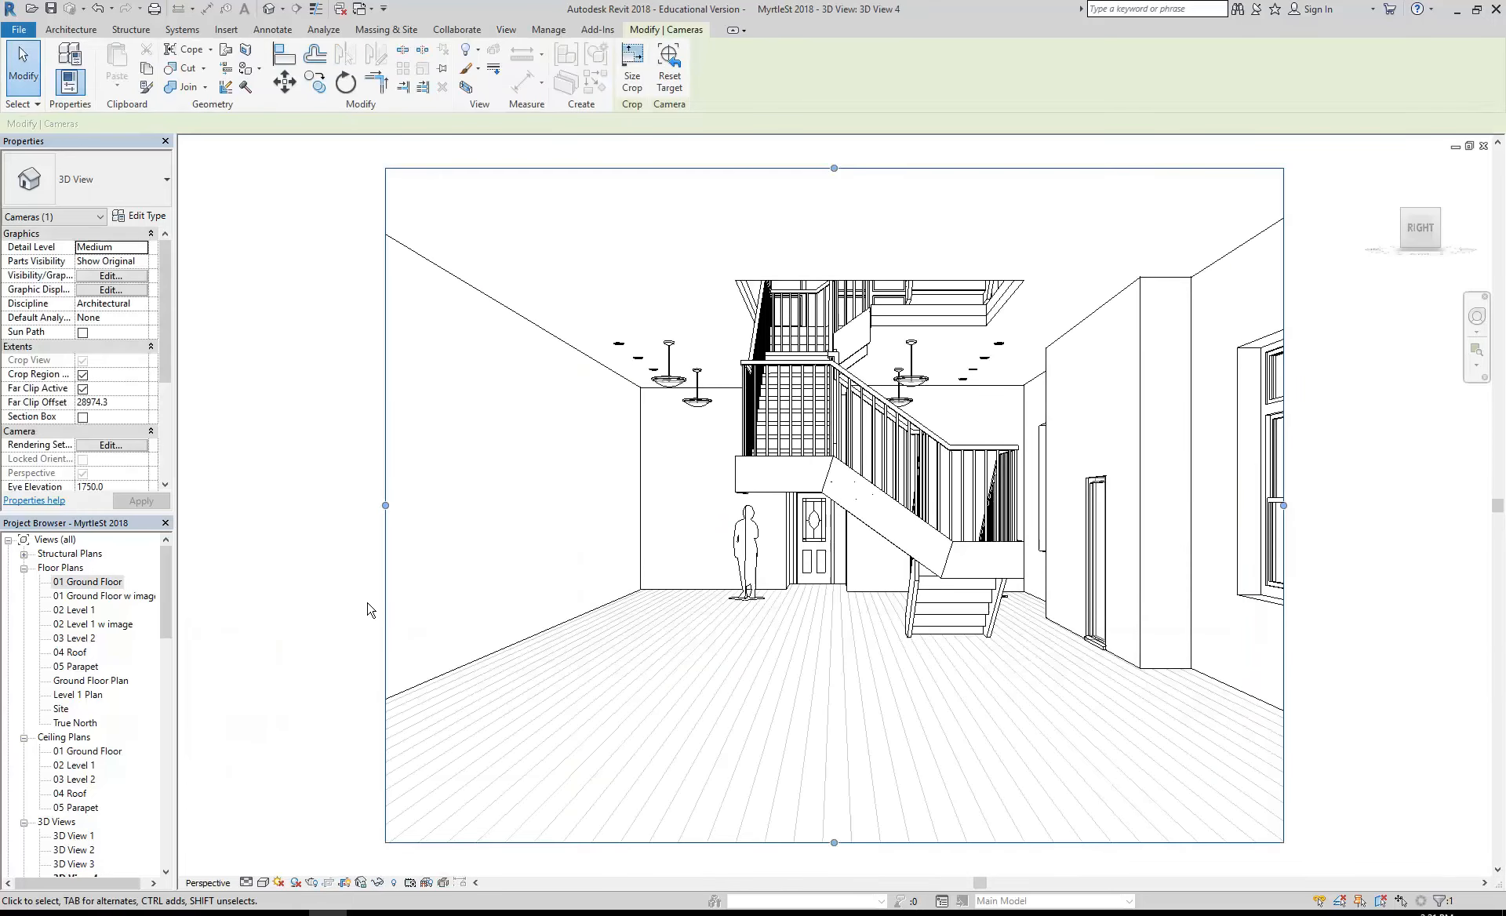
- Move the new camera's target to the chair near the windowed wall on the 01 Ground Floor plan and reopen 3D View 4
double_click(71, 583)
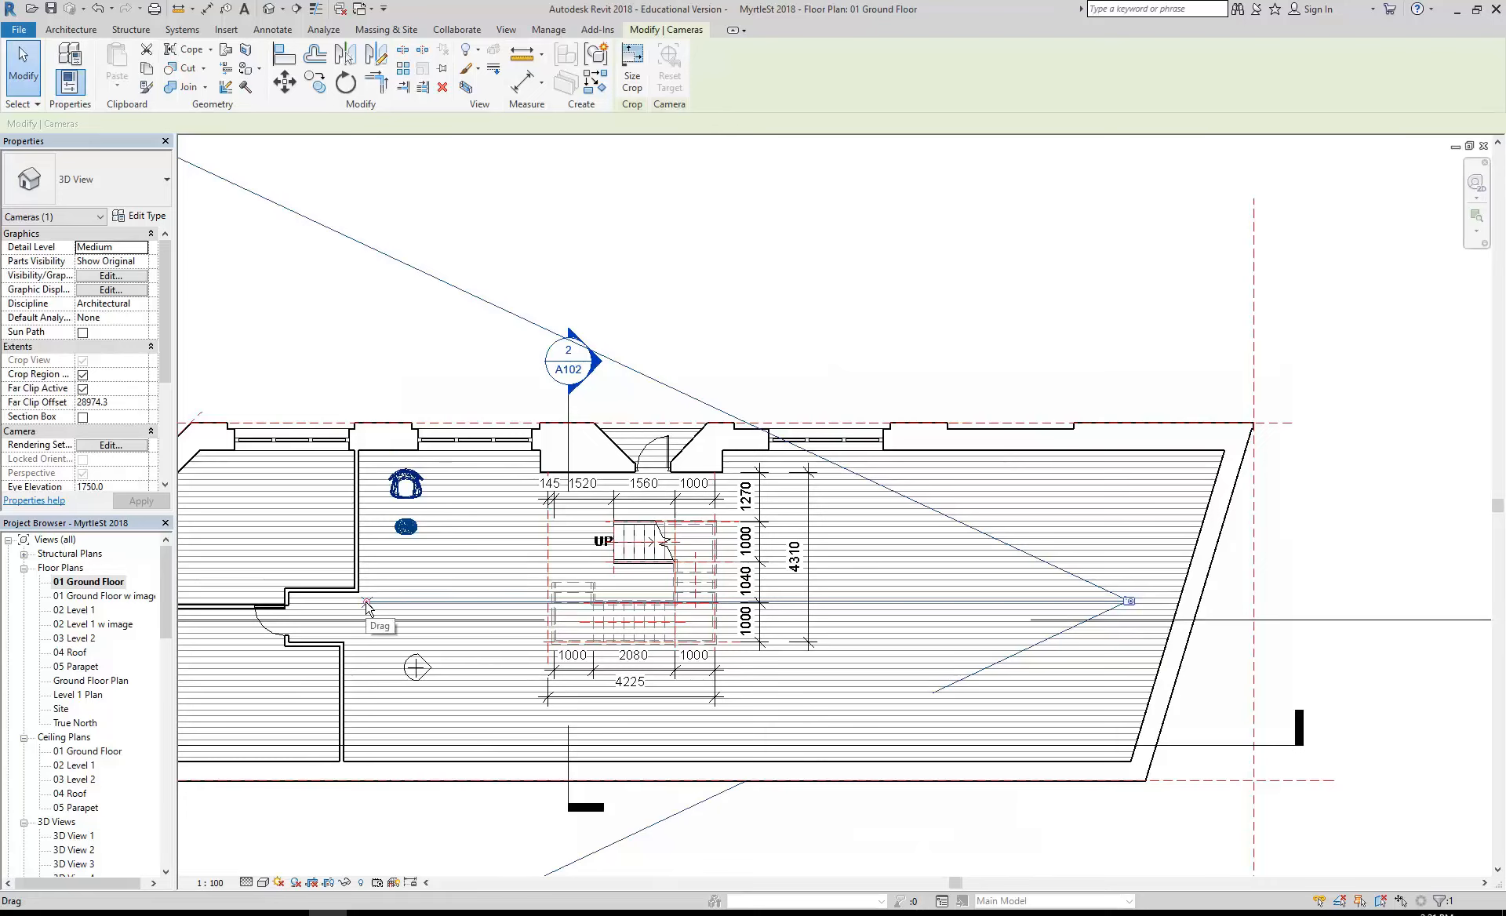
drag(366, 604, 388, 478)
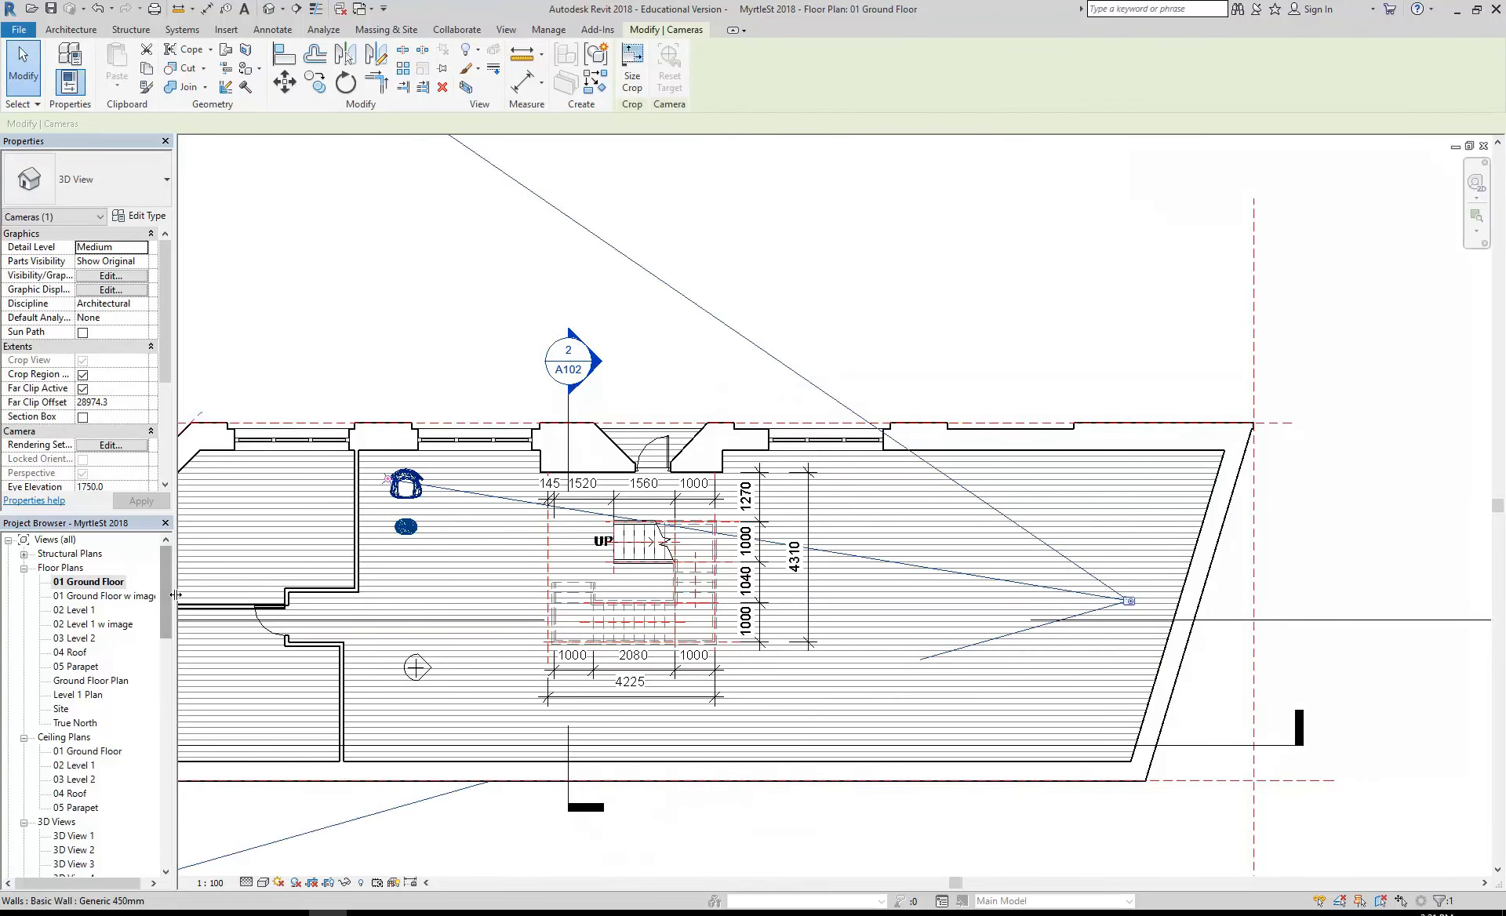
drag(166, 597, 162, 640)
double_click(74, 709)
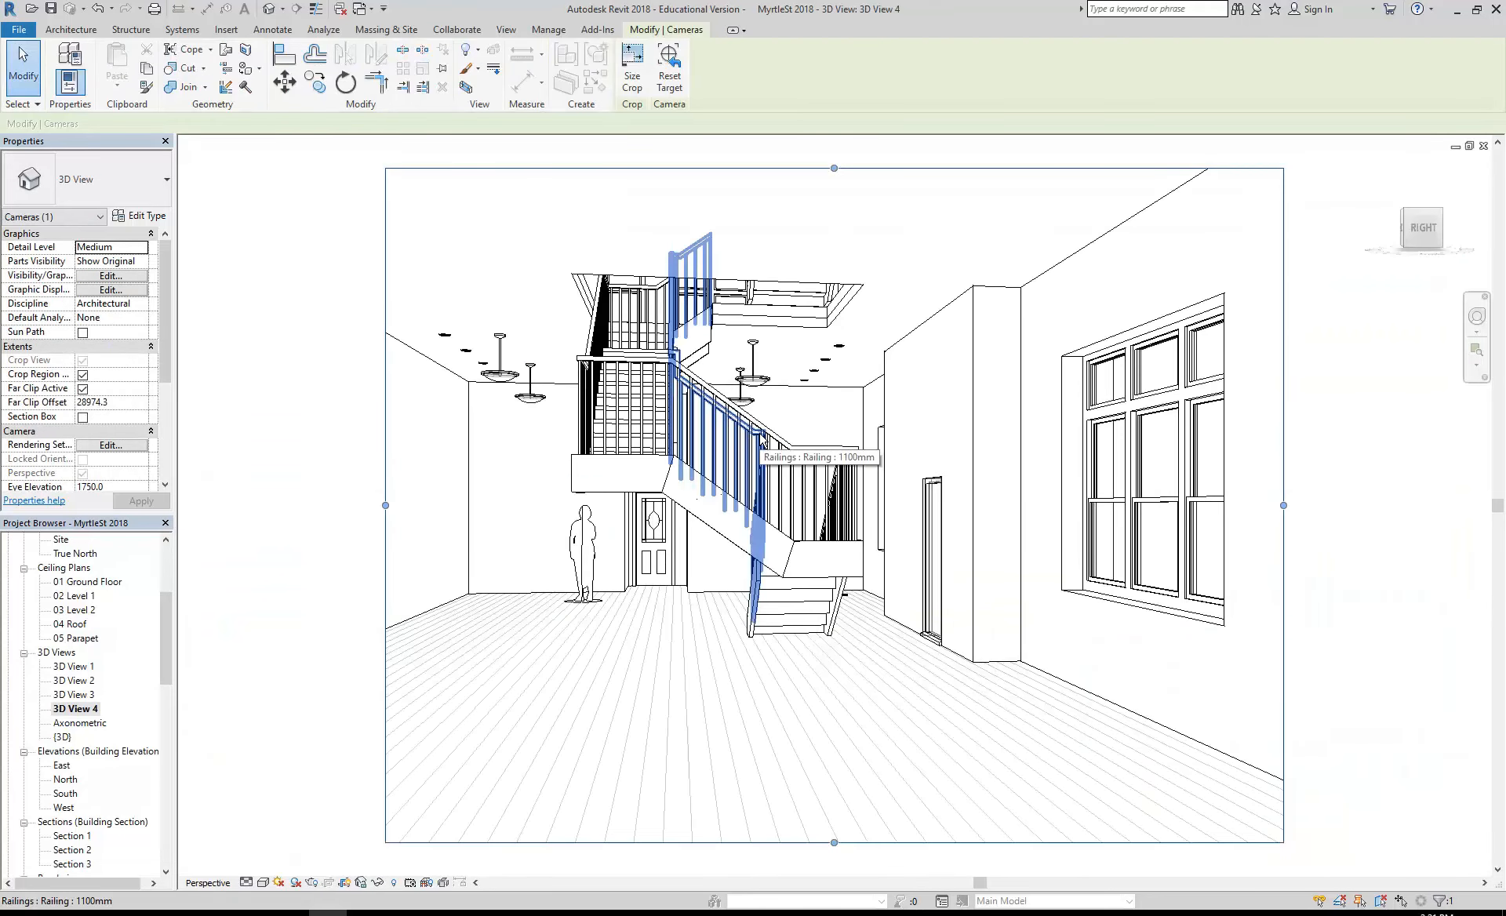
- Turn and orbit the 3D View 4 camera to an oblique view of the staircase from an eye elevation of about 3247 mm
click(1477, 316)
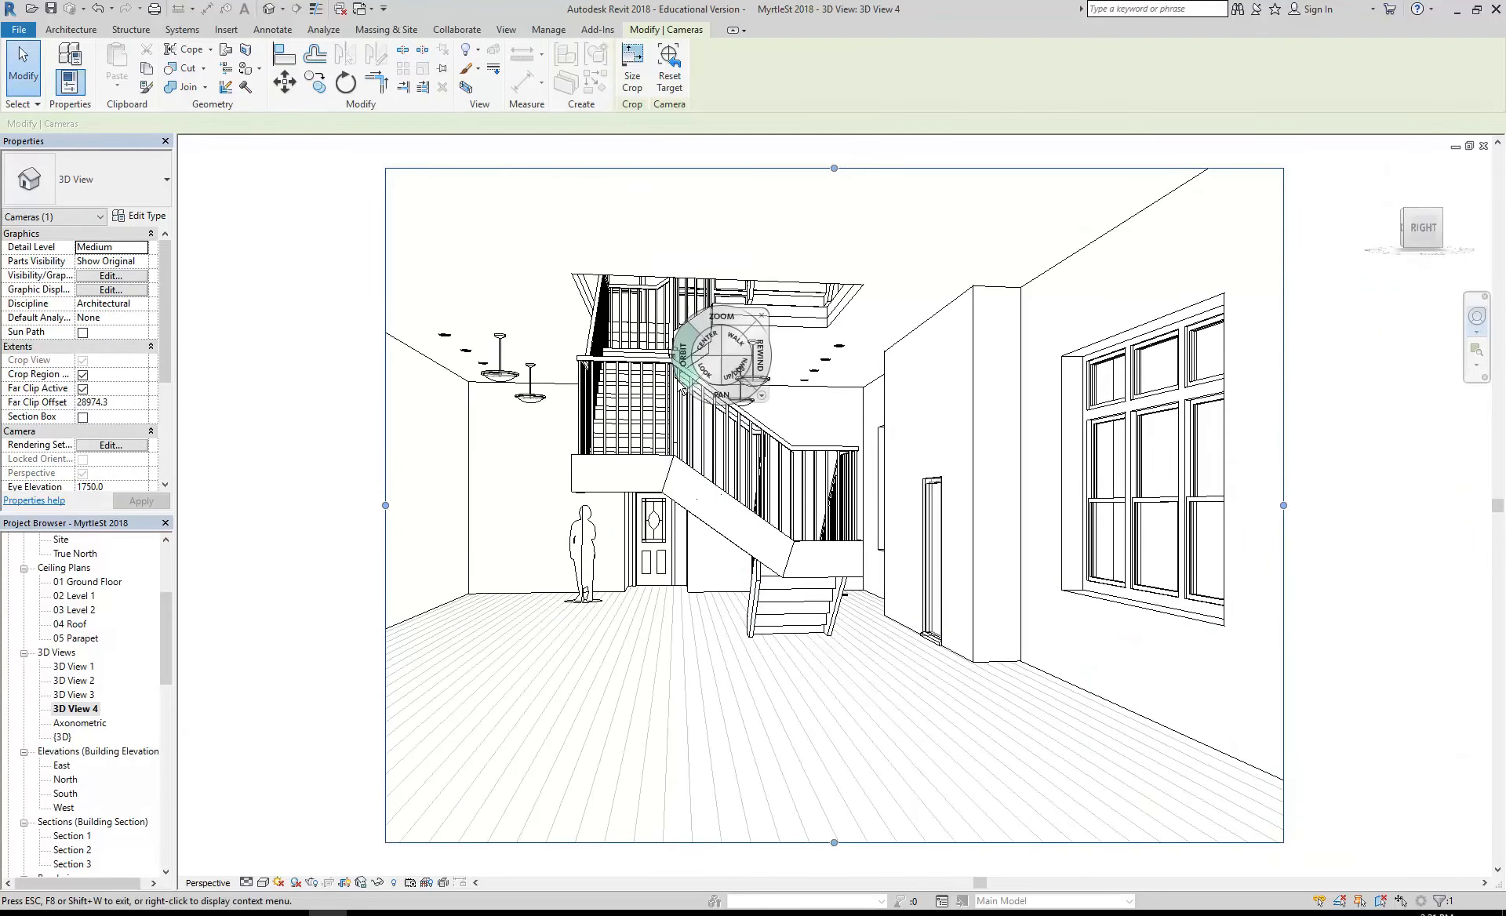
drag(702, 371, 897, 441)
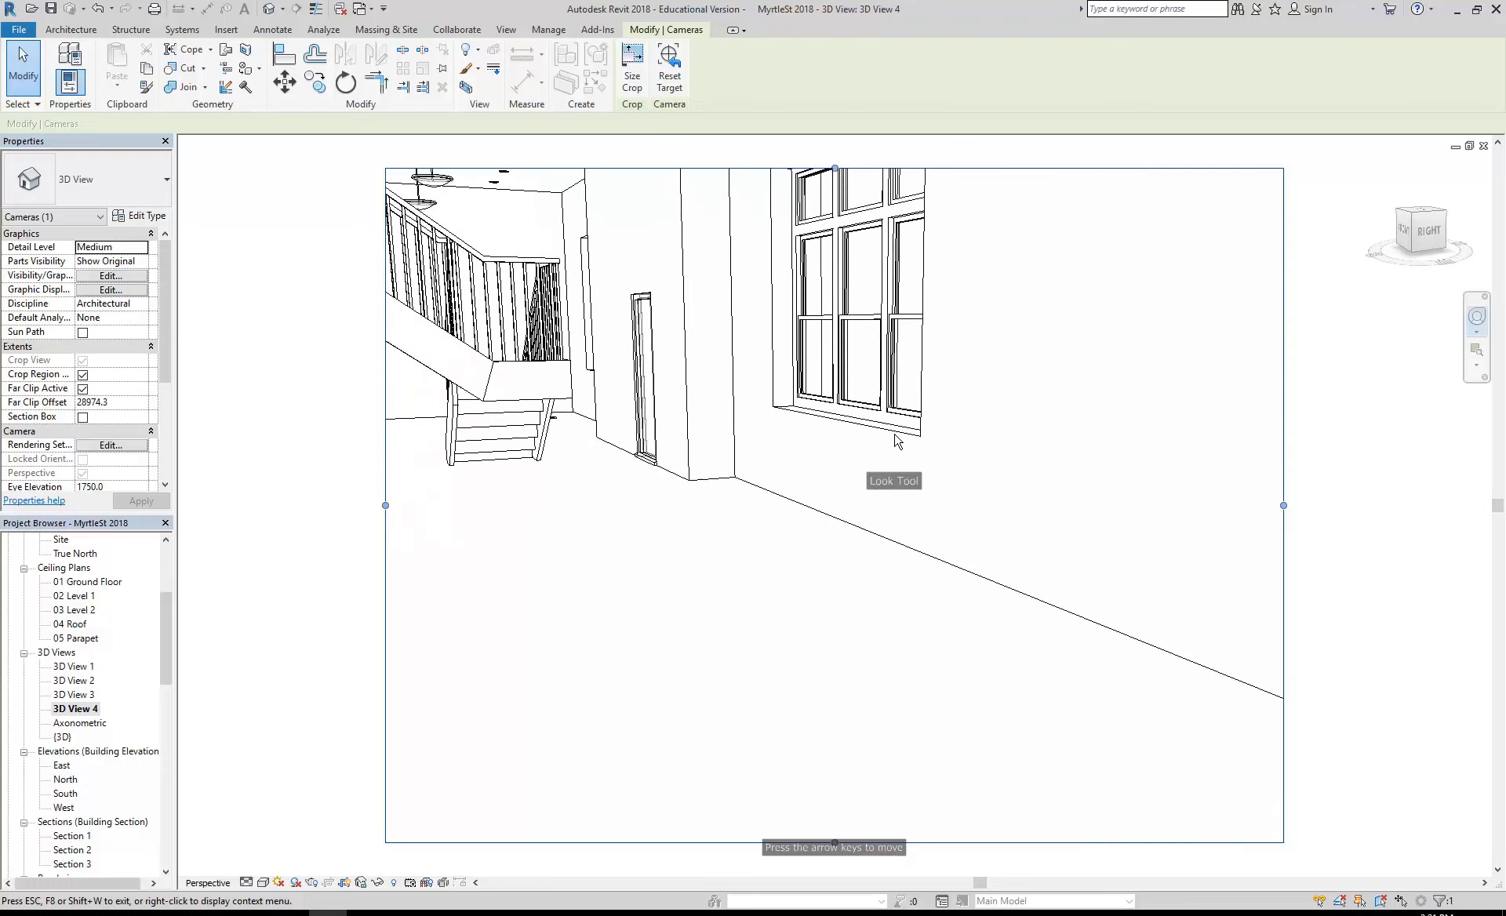
drag(573, 361, 939, 448)
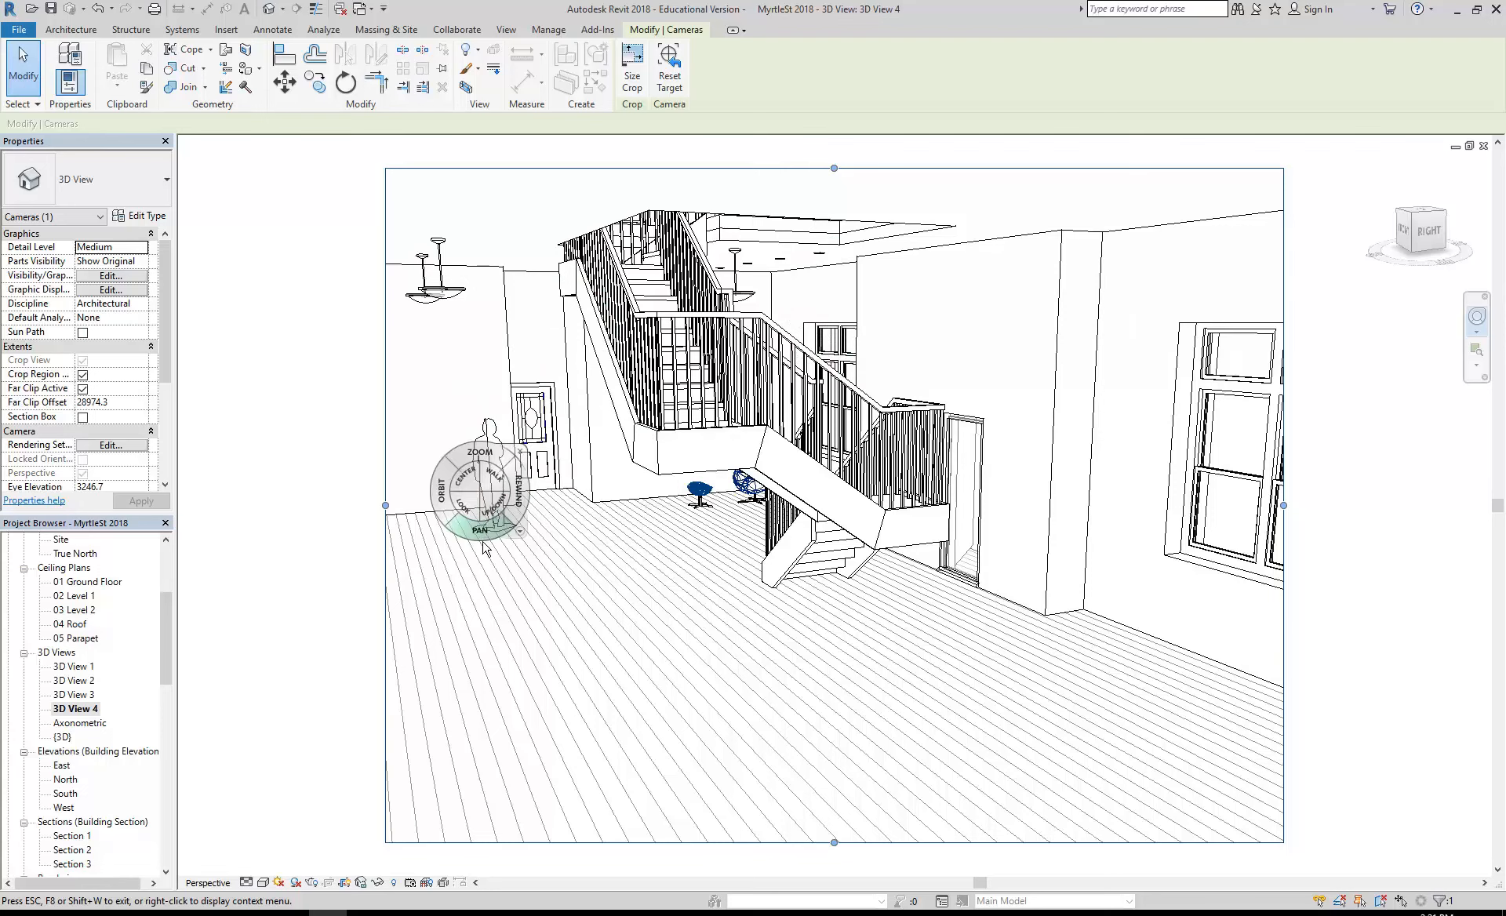
click(521, 452)
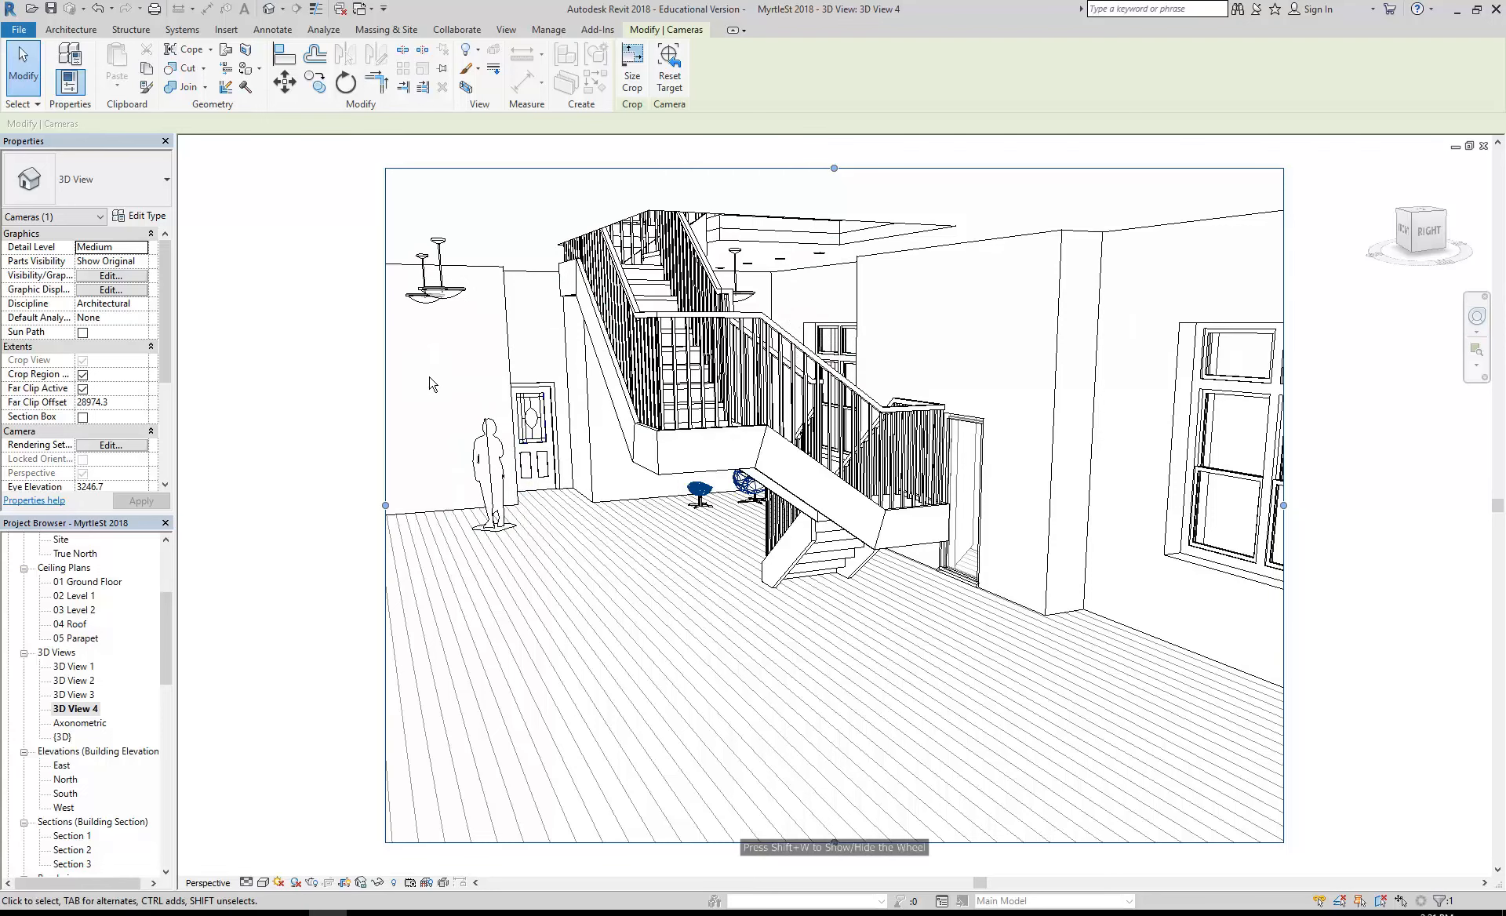
key(Escape)
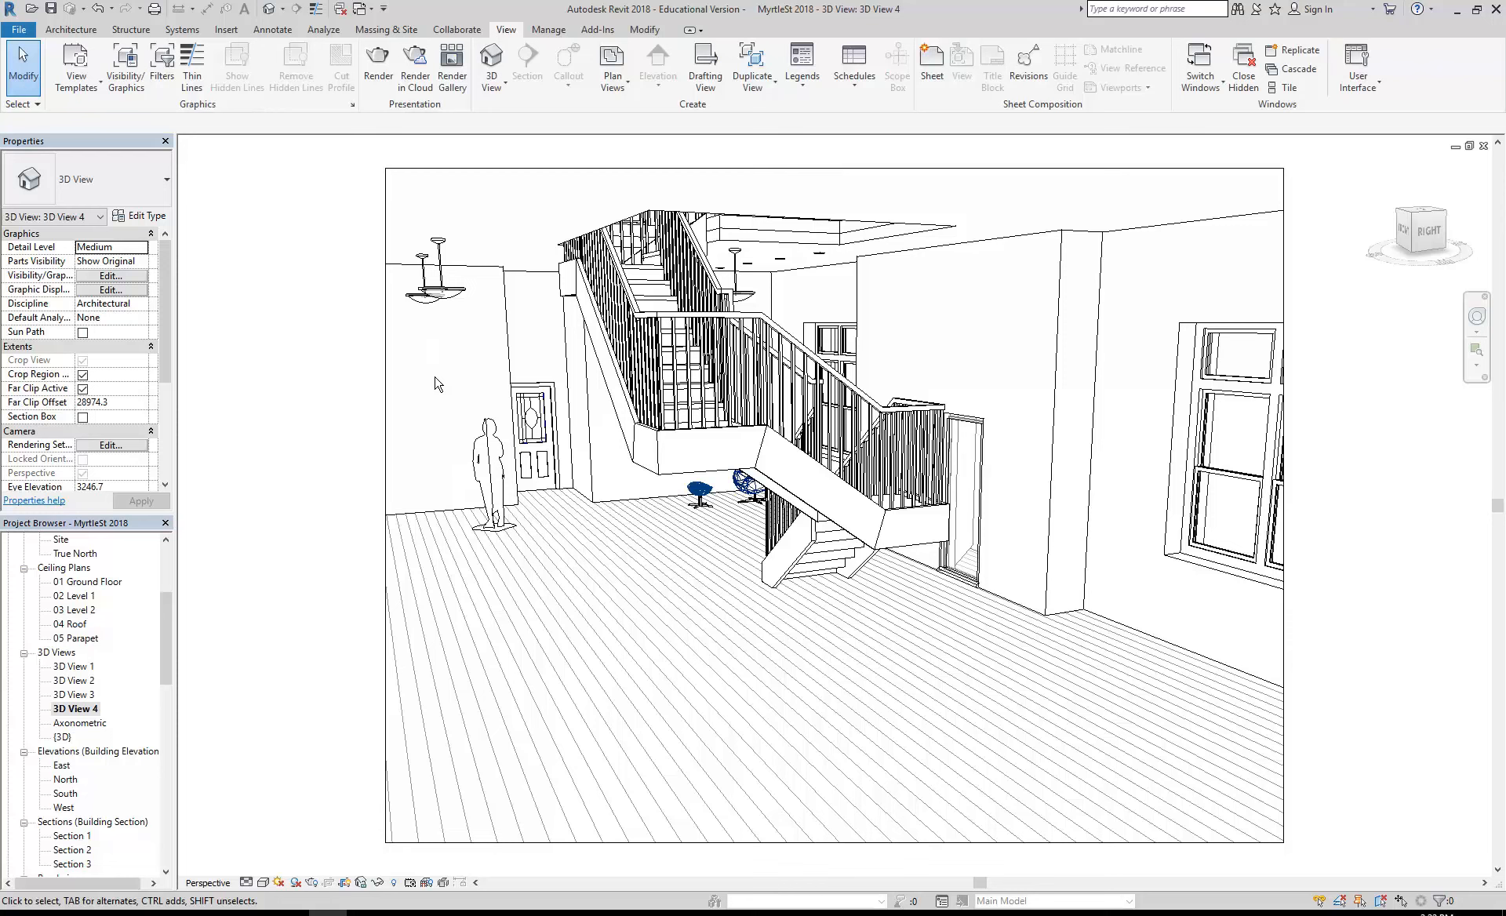
- Orbit the 3D View 4 camera down to an eye elevation of about 1757 mm, keeping the staircase in frame
click(1477, 316)
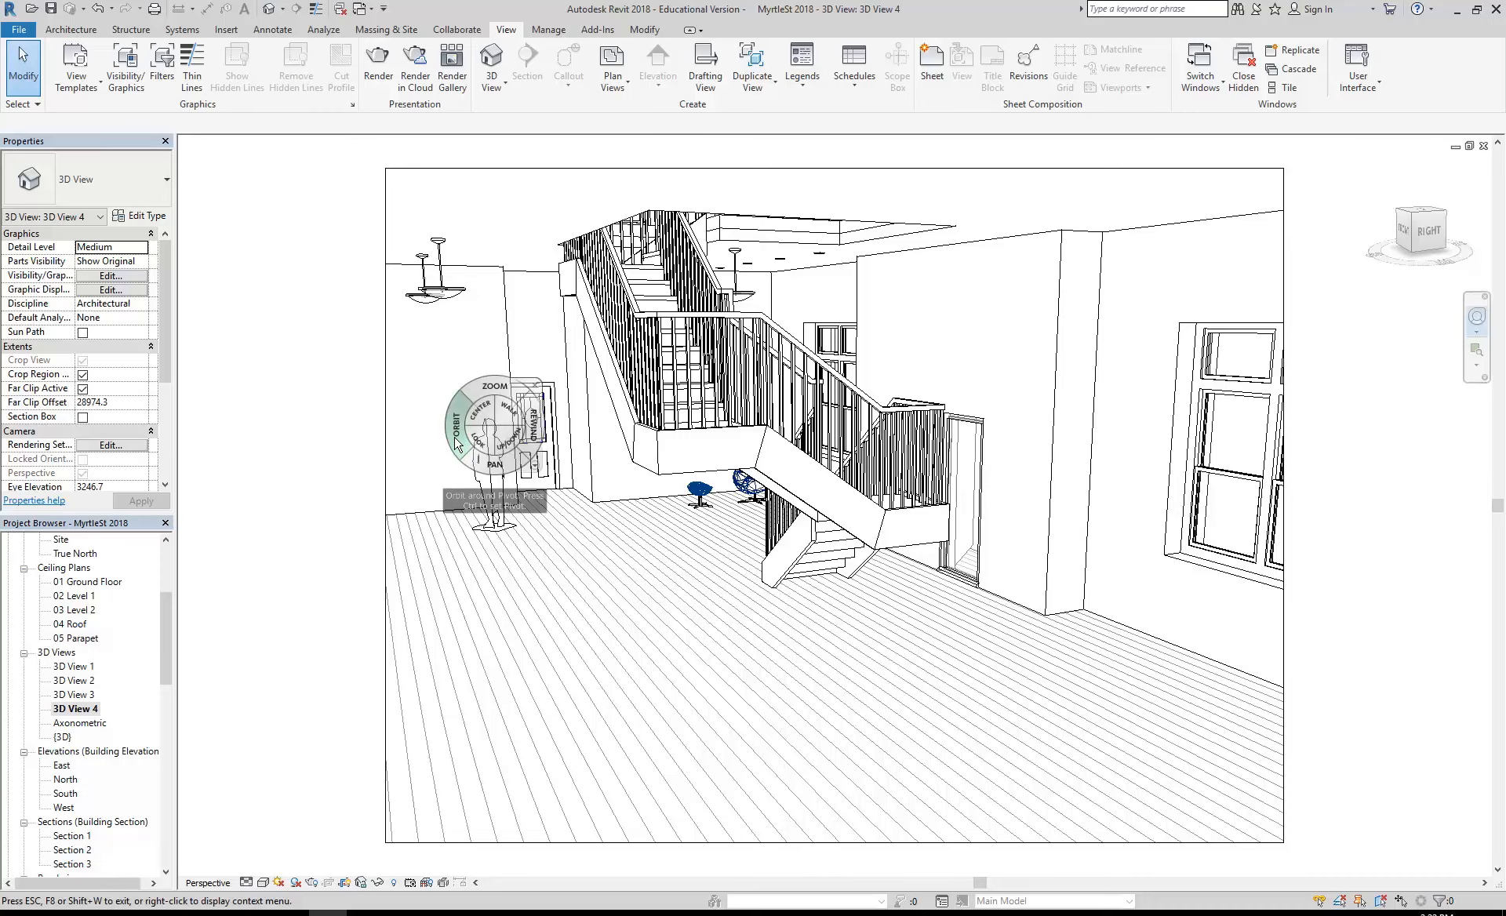
mouse_move(459, 446)
mouse_down()
mouse_move(458, 387)
mouse_move(457, 437)
mouse_move(528, 458)
mouse_move(572, 505)
mouse_move(464, 518)
mouse_move(439, 466)
mouse_up()
click(479, 426)
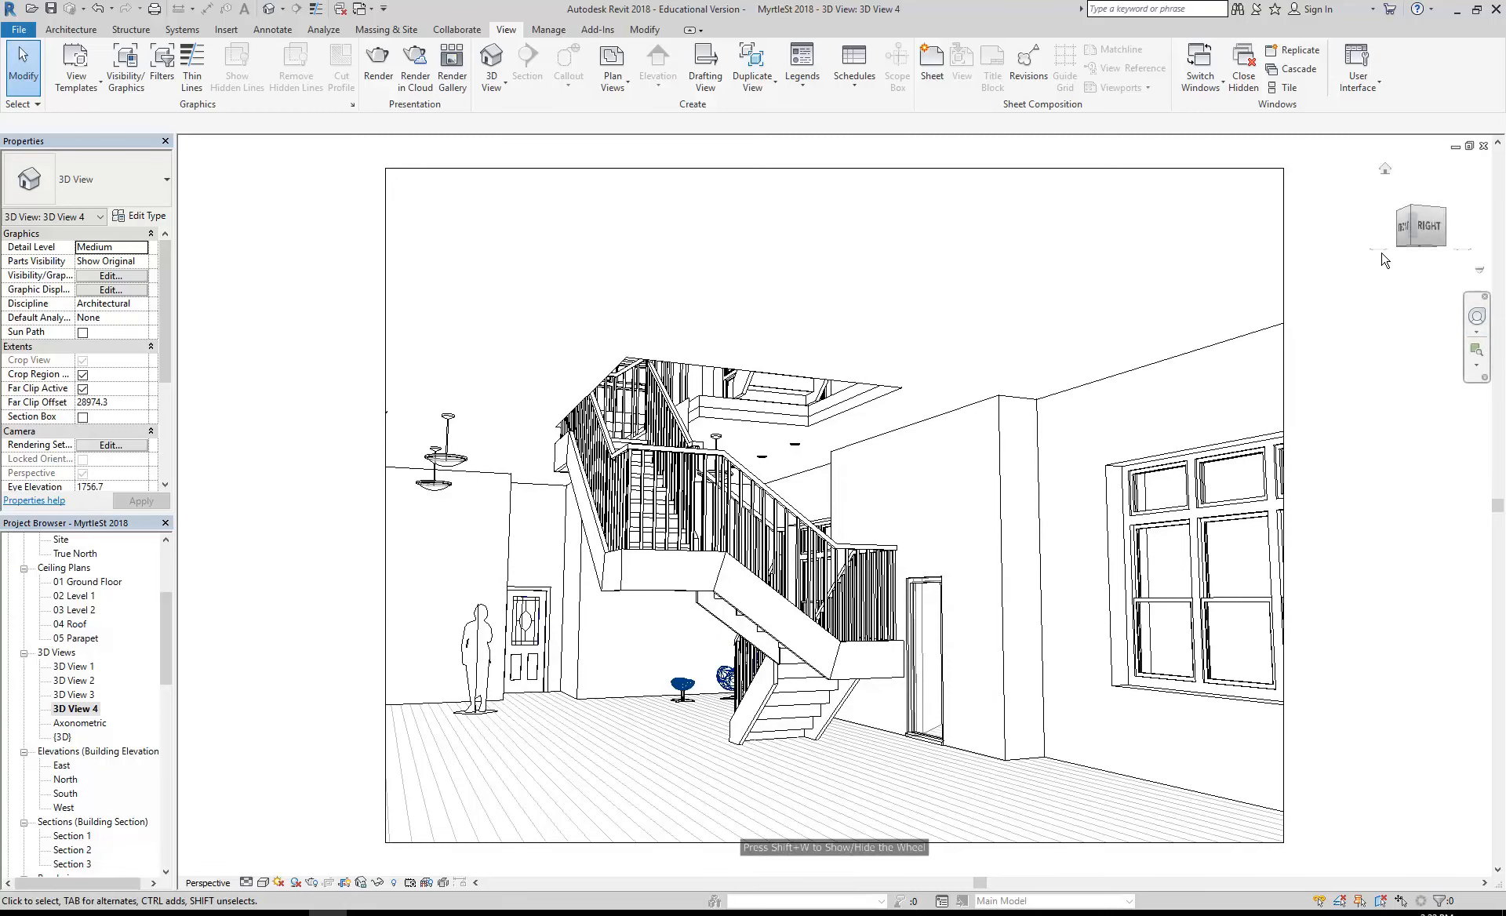
- Orbit the camera around to a more frontal view of the staircase, at an eye elevation of about 2812 mm
click(1477, 317)
mouse_move(714, 436)
mouse_down()
mouse_move(671, 448)
mouse_move(627, 424)
mouse_move(591, 444)
mouse_up()
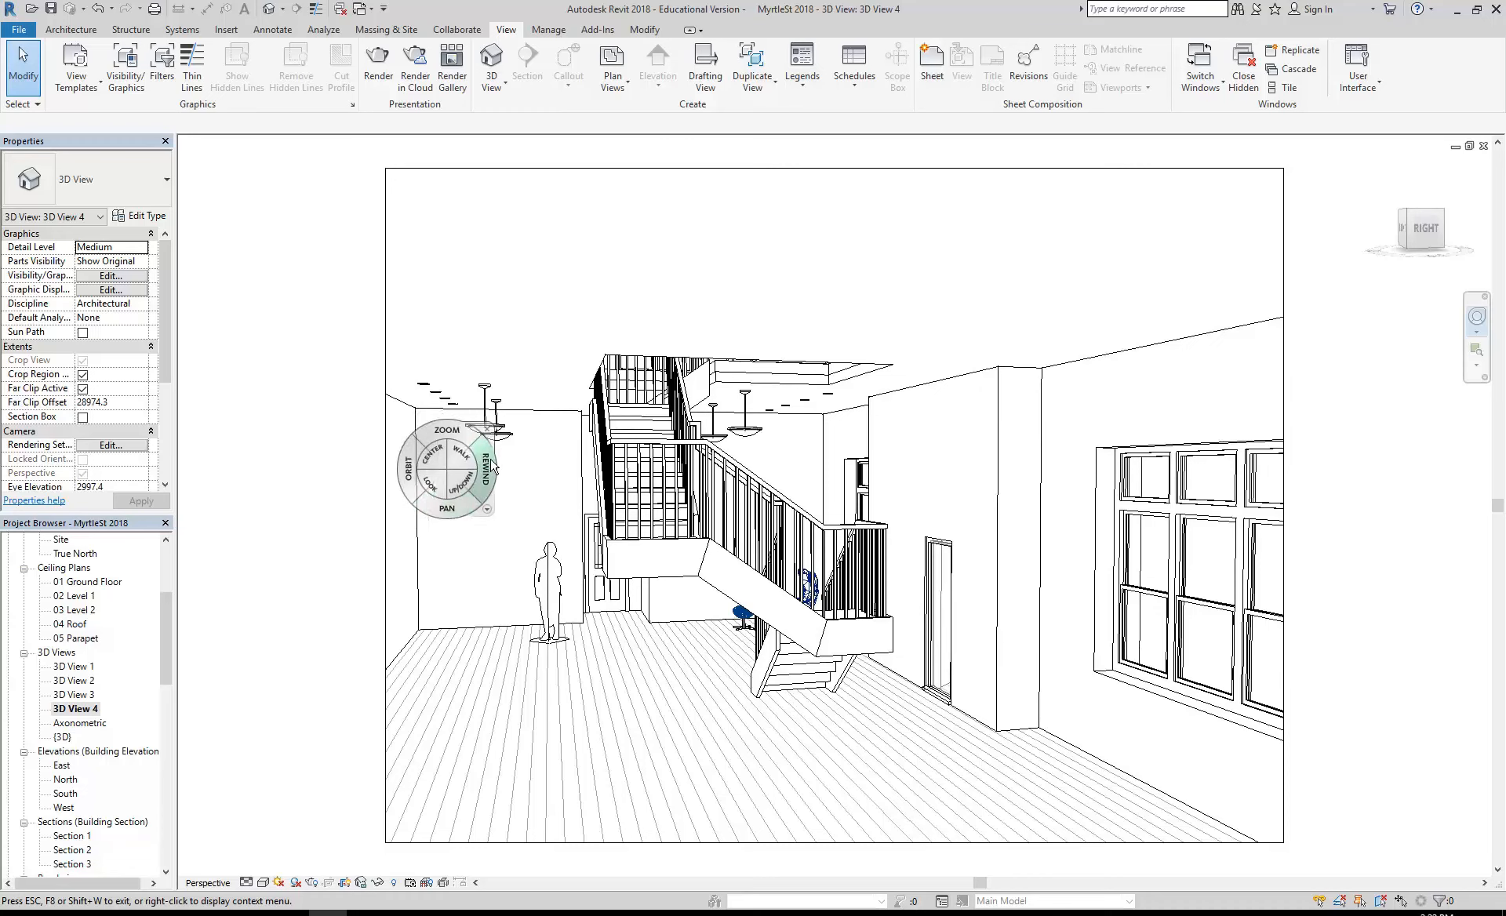
key(Escape)
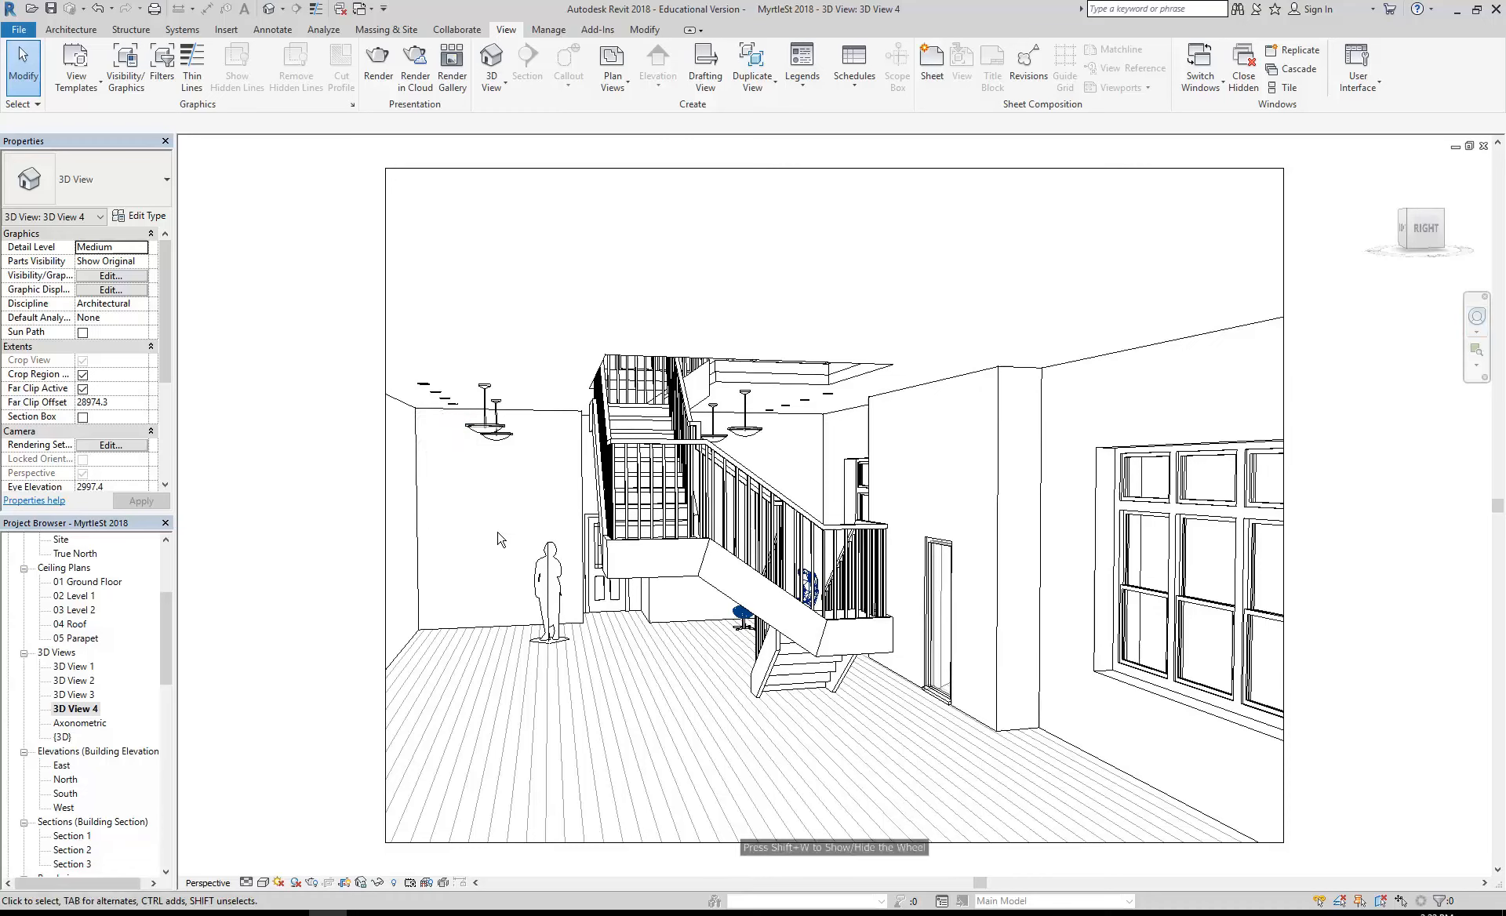
click(1478, 316)
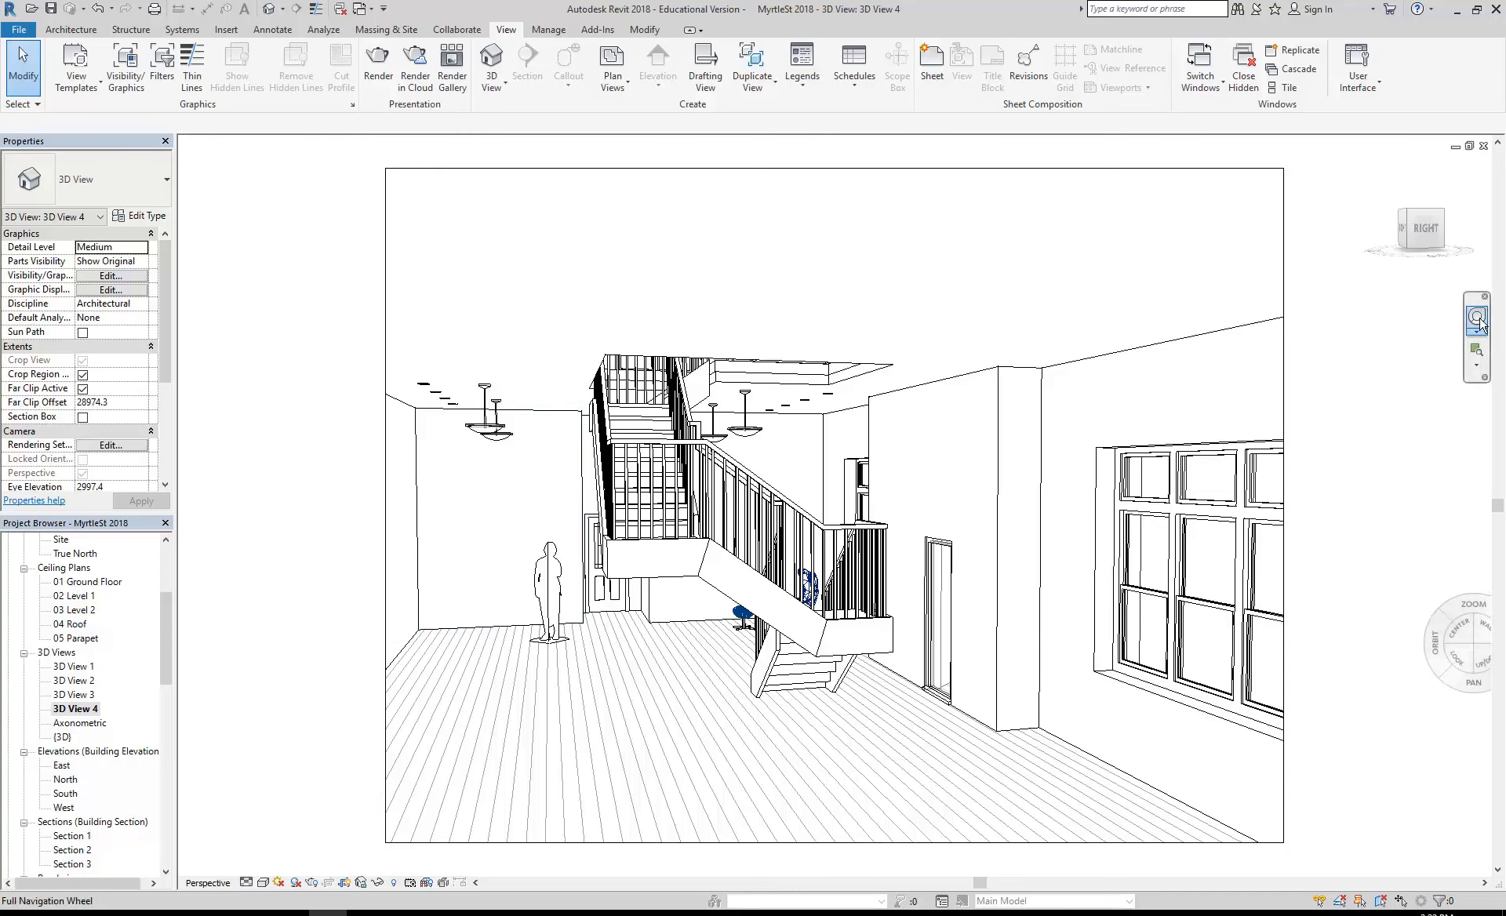
mouse_move(547, 463)
mouse_down()
mouse_move(531, 372)
mouse_move(532, 463)
mouse_up()
key(Escape)
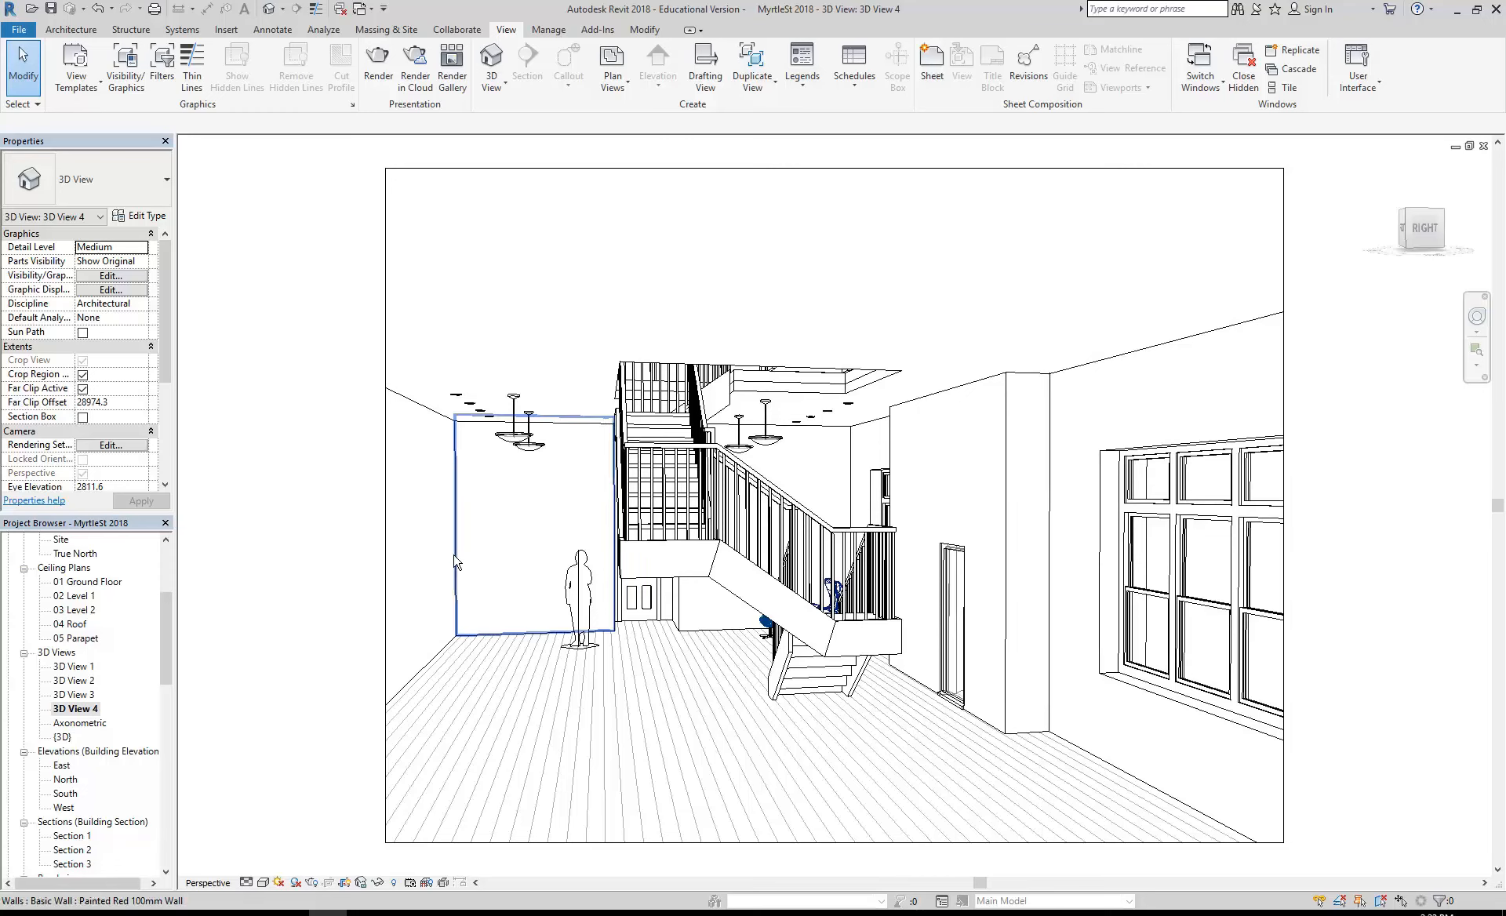
- Open the 01 Ground Floor plan and examine the whole floor layout around the staircase for camera positions
drag(162, 609, 157, 563)
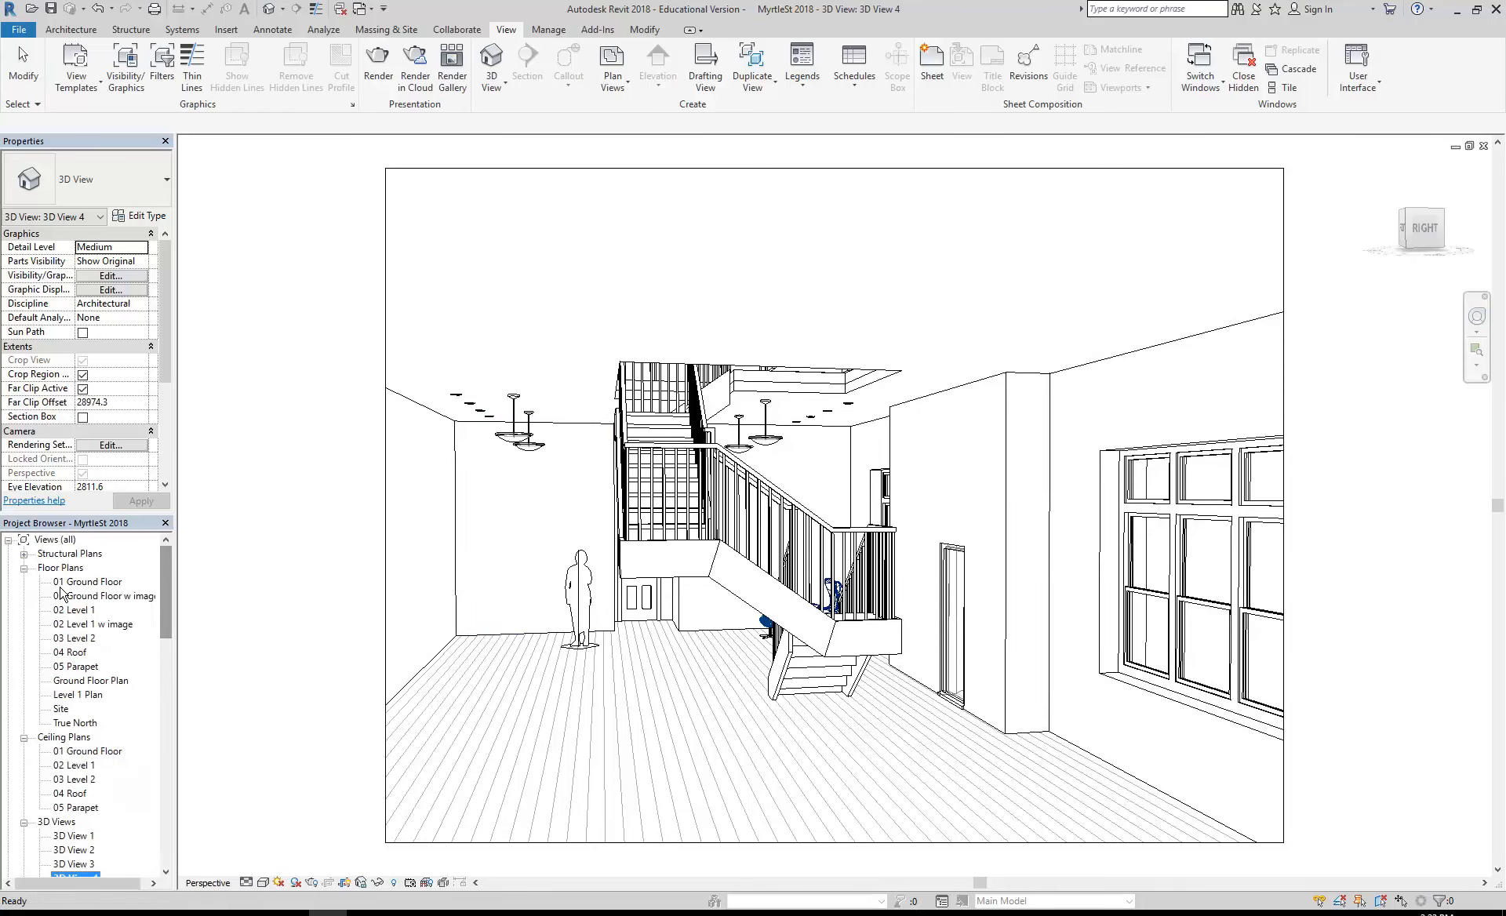
double_click(88, 581)
click(501, 87)
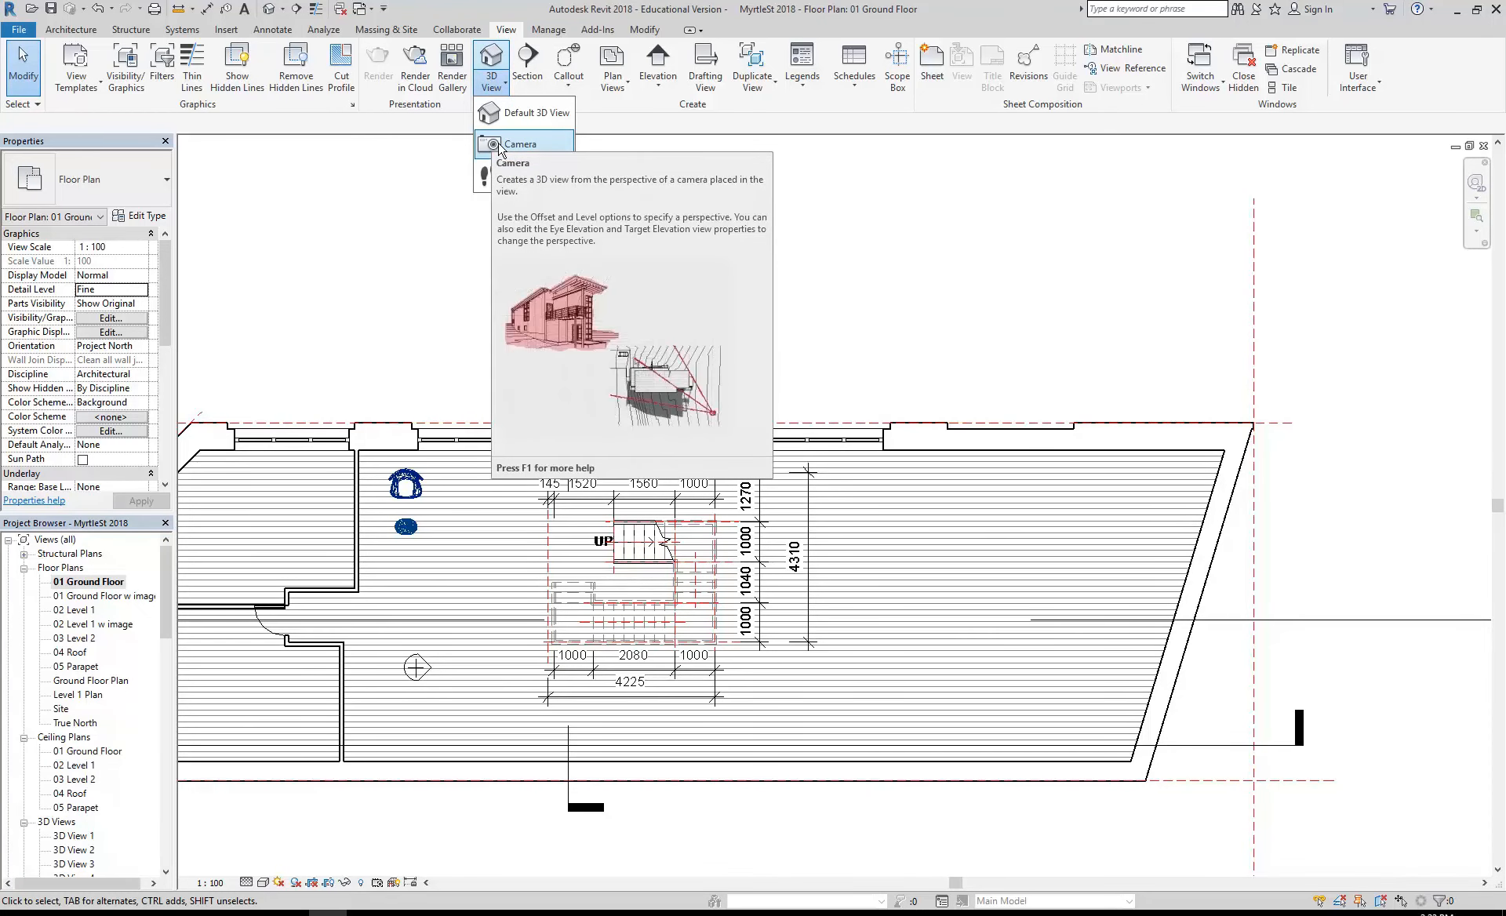
click(387, 324)
mouse_move(422, 345)
middle_down()
mouse_move(421, 325)
mouse_move(440, 333)
middle_up()
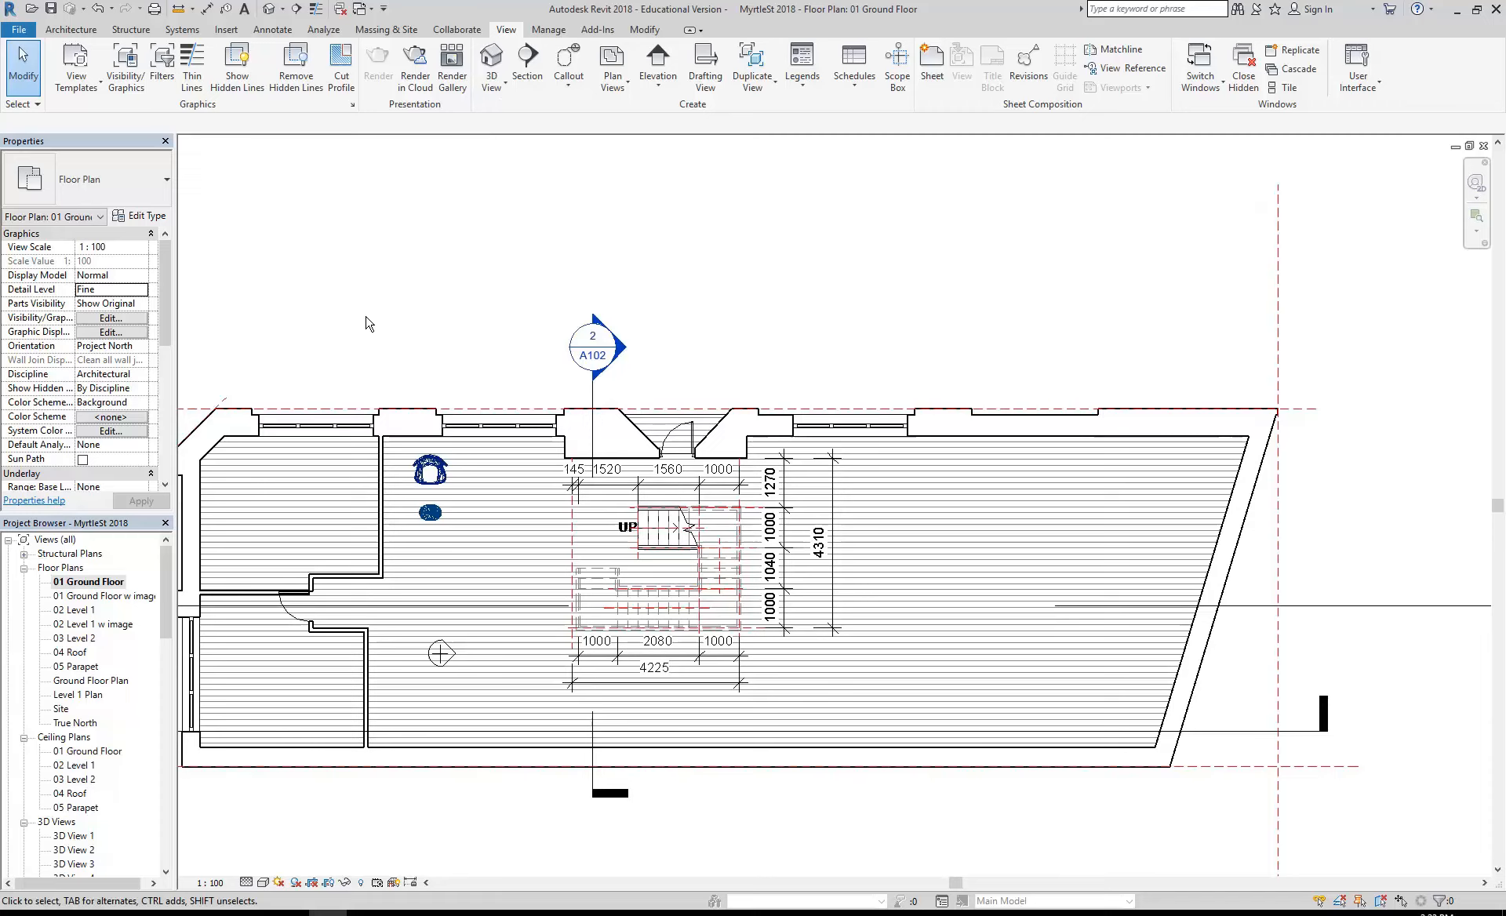
middle_drag(370, 319, 376, 319)
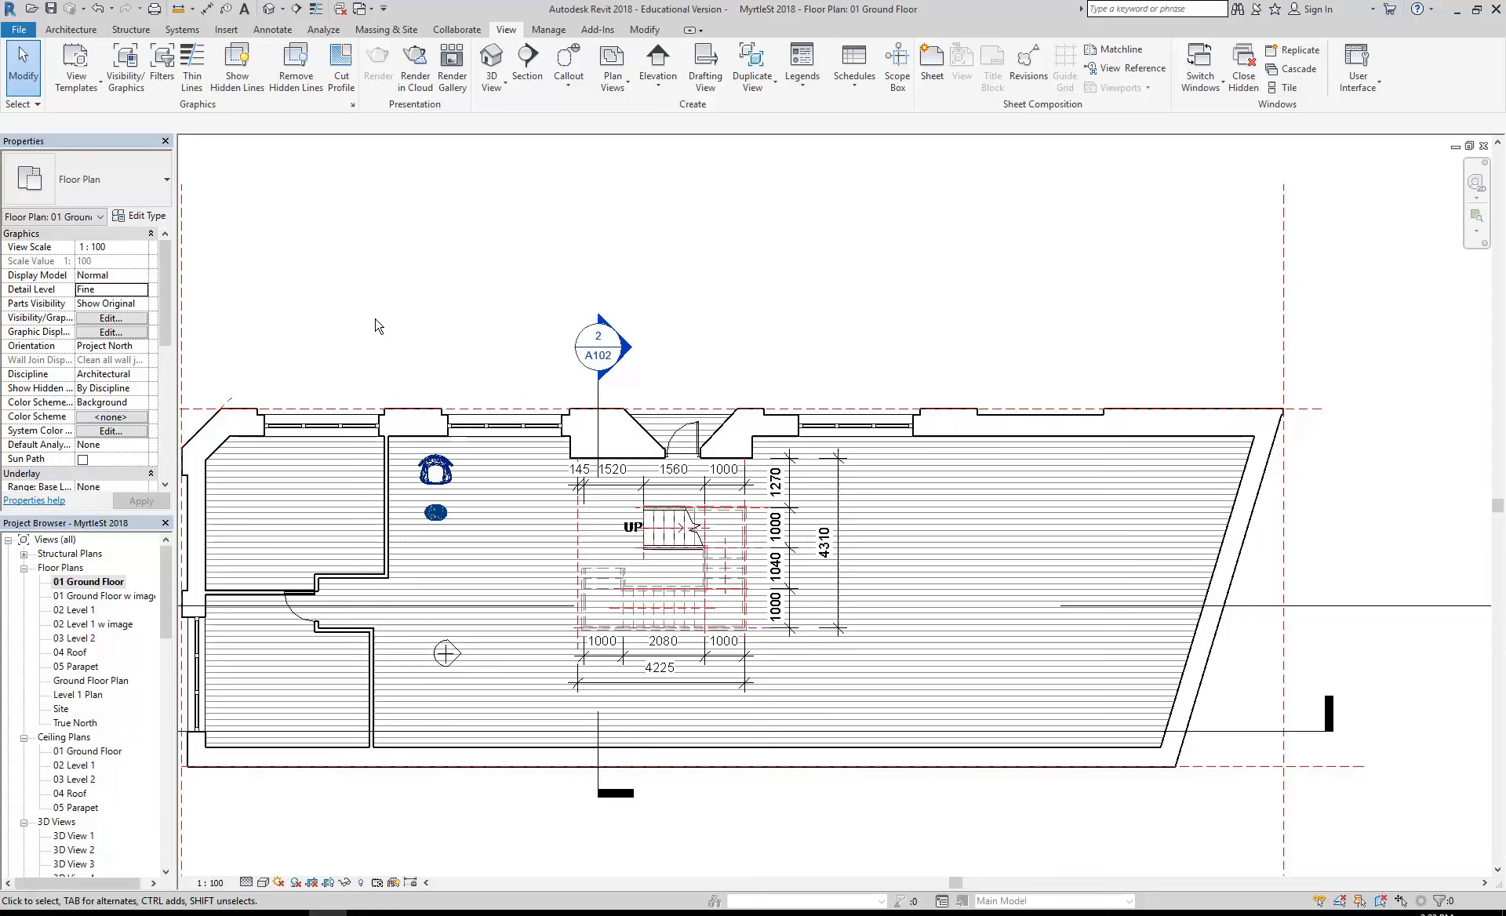
middle_drag(379, 326, 405, 320)
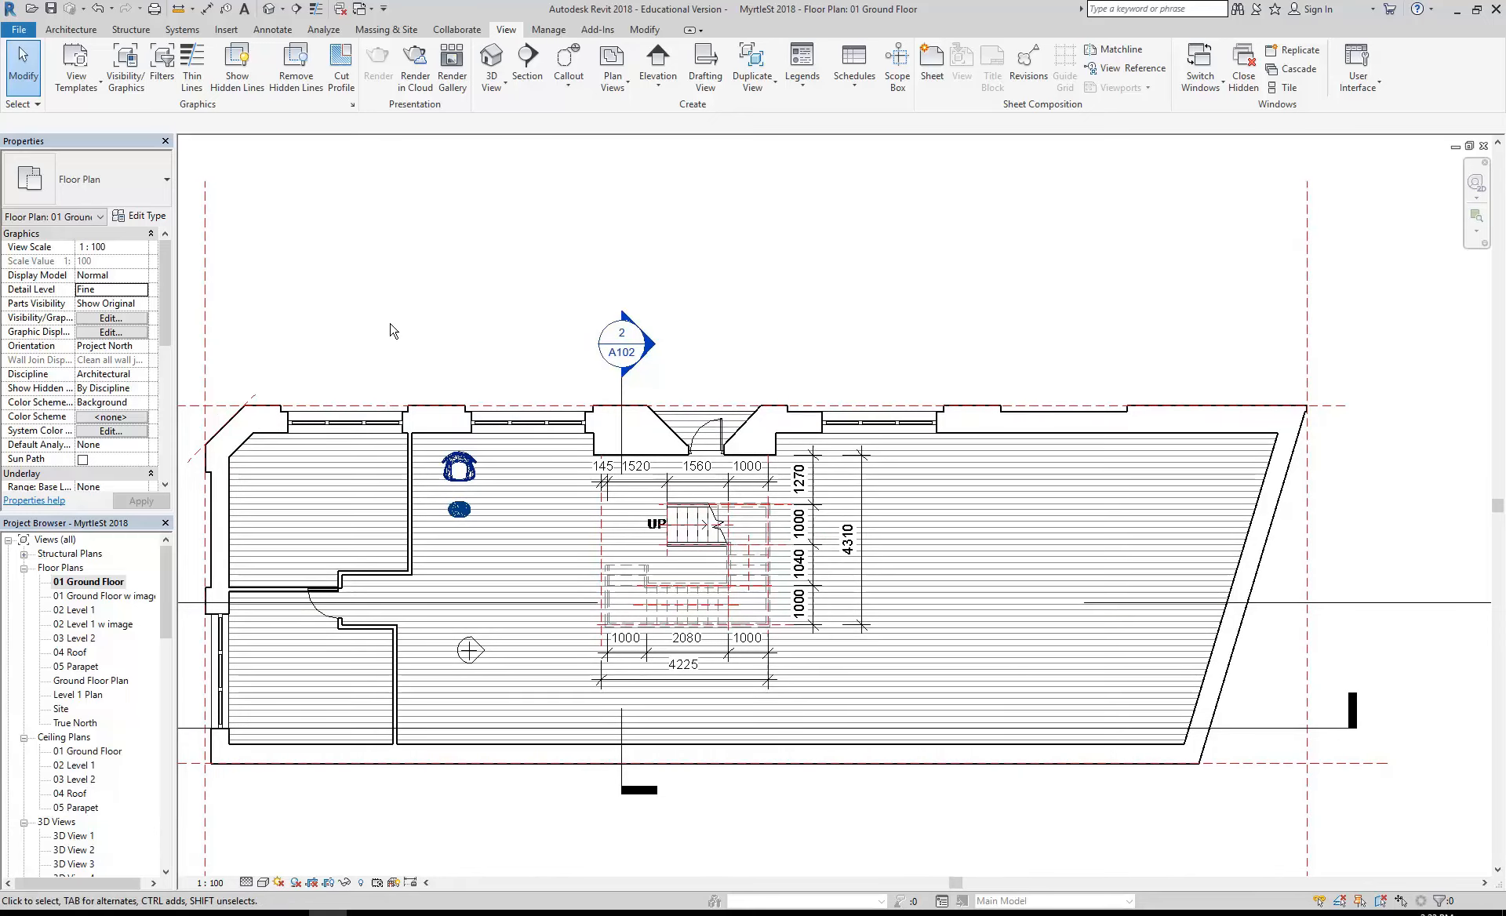
mouse_move(393, 330)
middle_down()
mouse_move(426, 339)
mouse_move(395, 324)
middle_up()
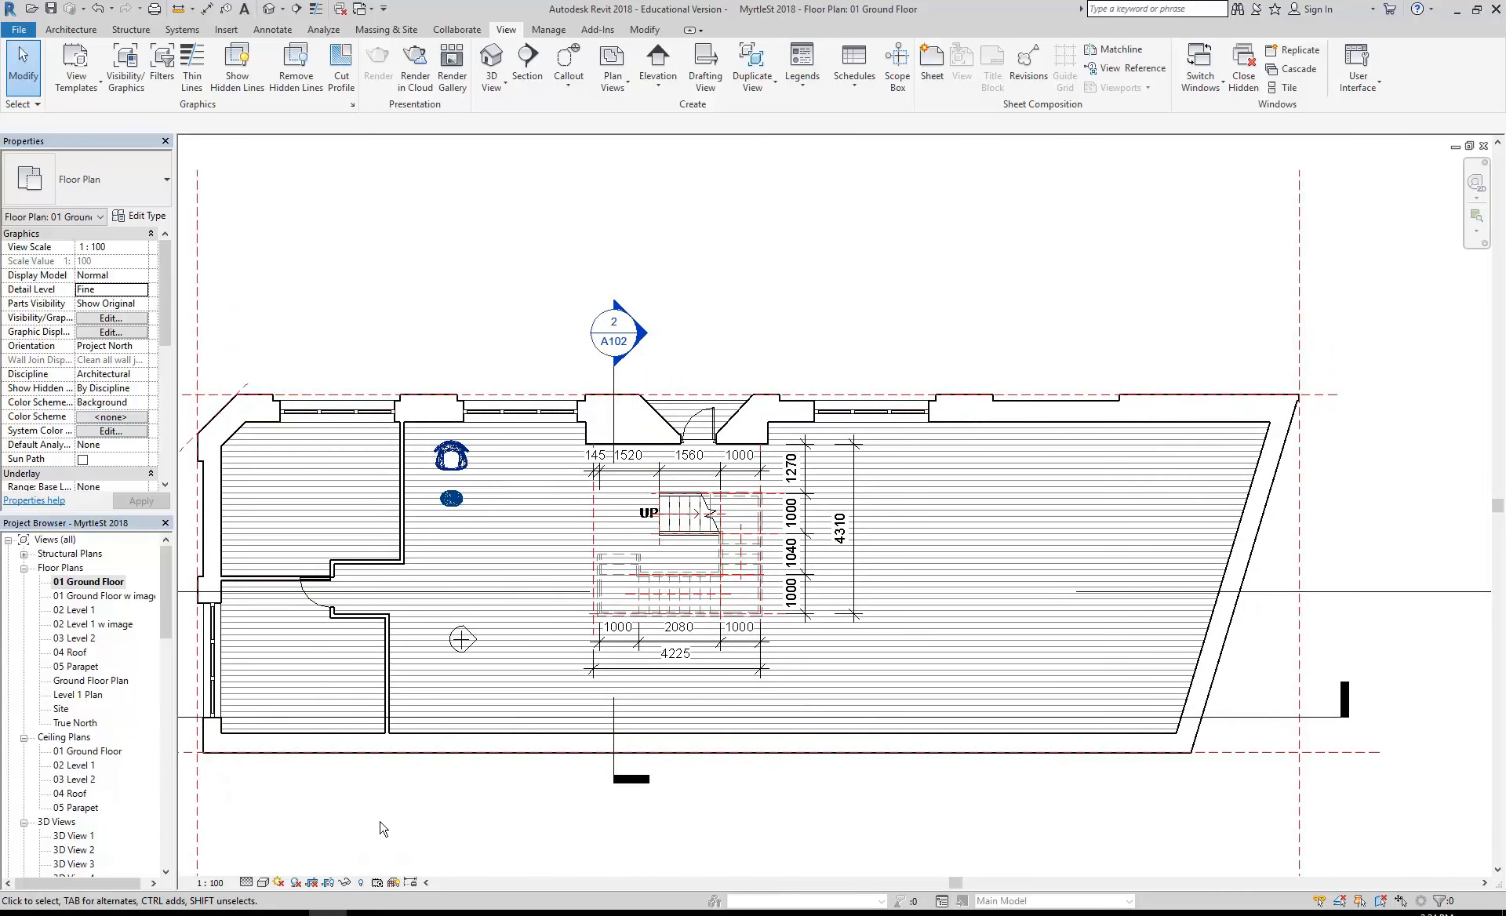
scroll(385, 826, down, 2)
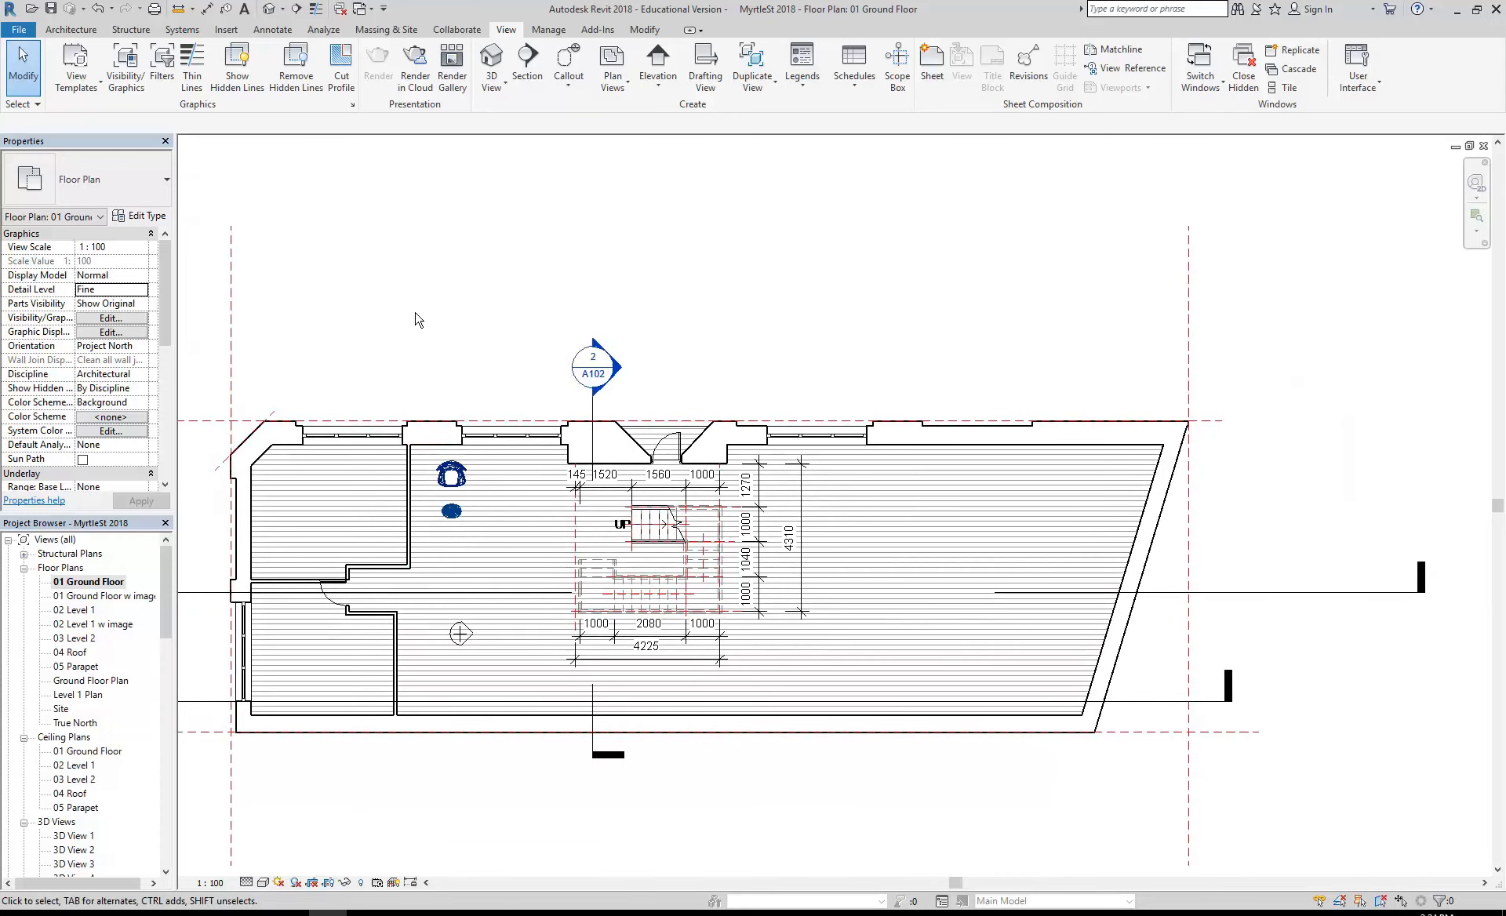
mouse_move(416, 320)
middle_down()
mouse_move(497, 317)
mouse_move(475, 310)
middle_up()
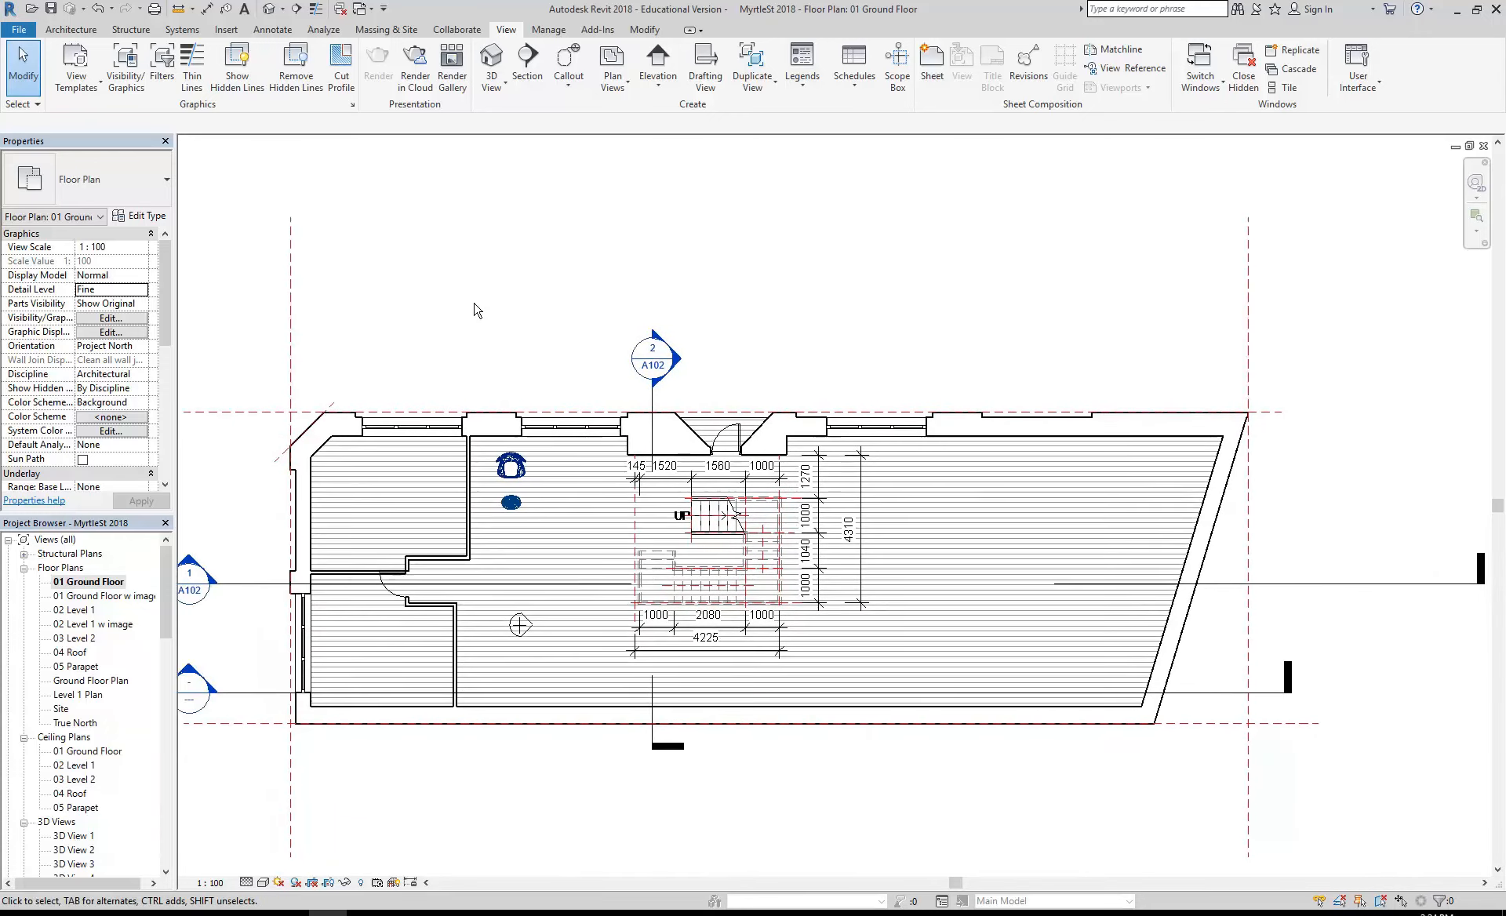
- Reopen 3D View 4, lower the camera to an eye elevation of about 2321 mm and turn its view slightly sideways
drag(163, 579, 162, 629)
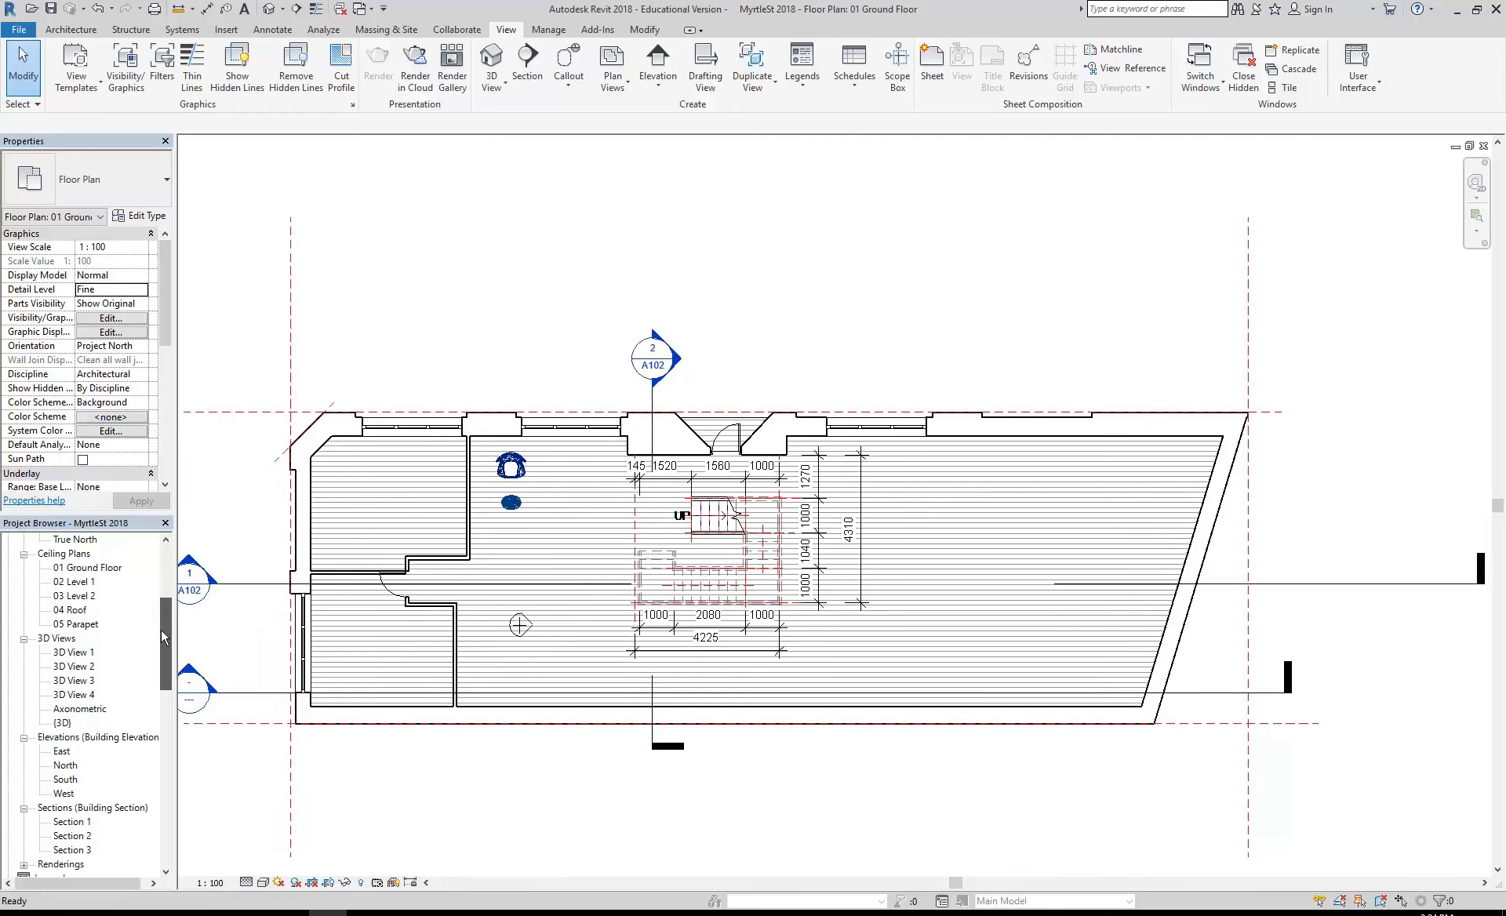
double_click(76, 695)
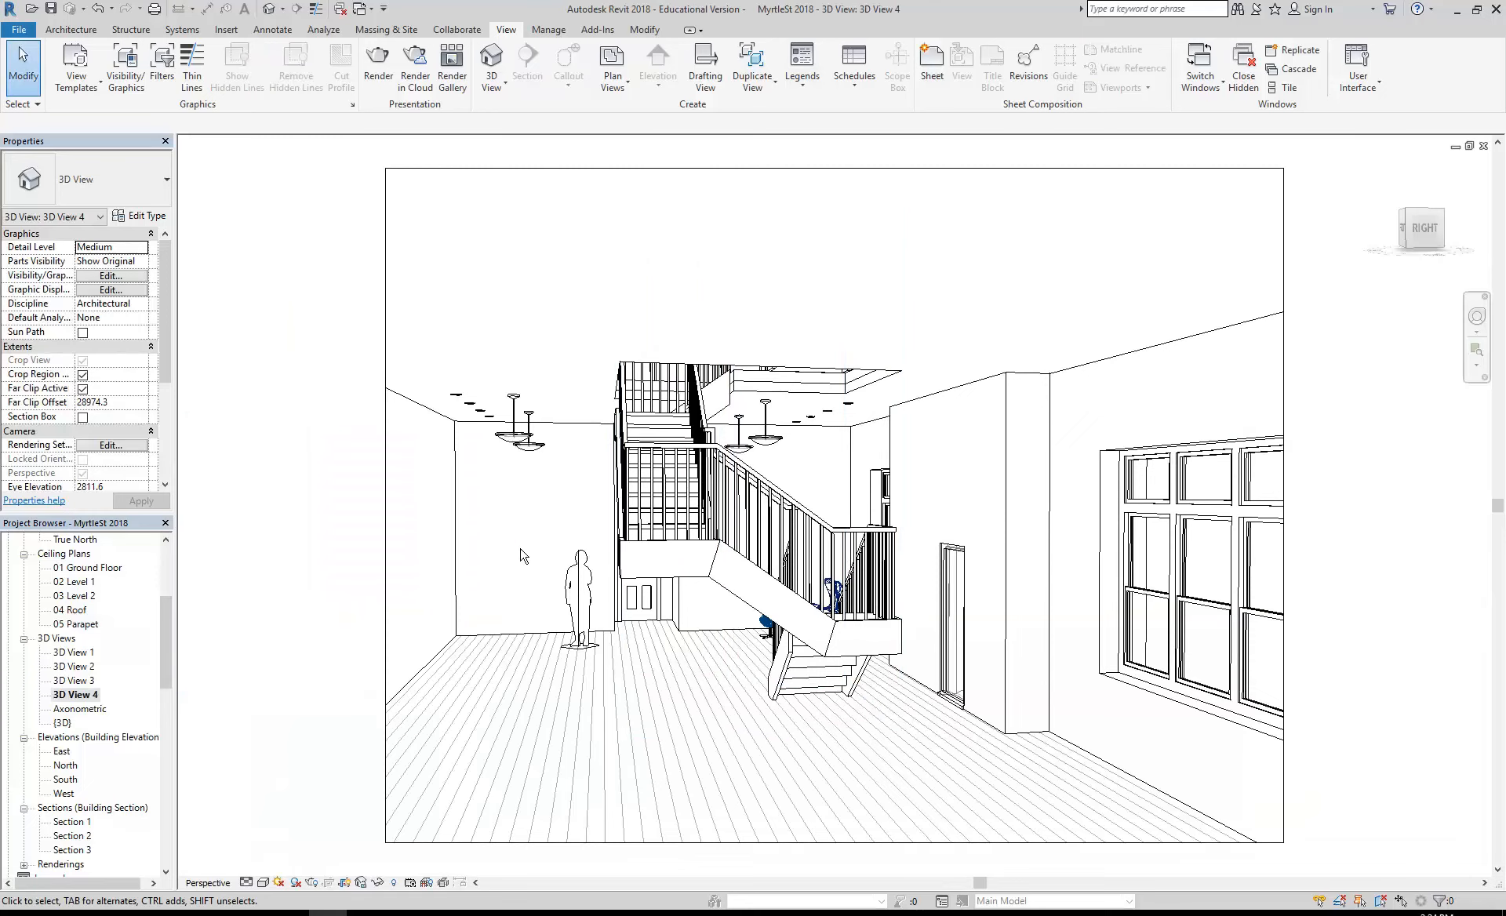
click(1477, 316)
mouse_move(493, 522)
mouse_down()
mouse_move(528, 558)
mouse_move(525, 623)
mouse_move(499, 504)
mouse_up()
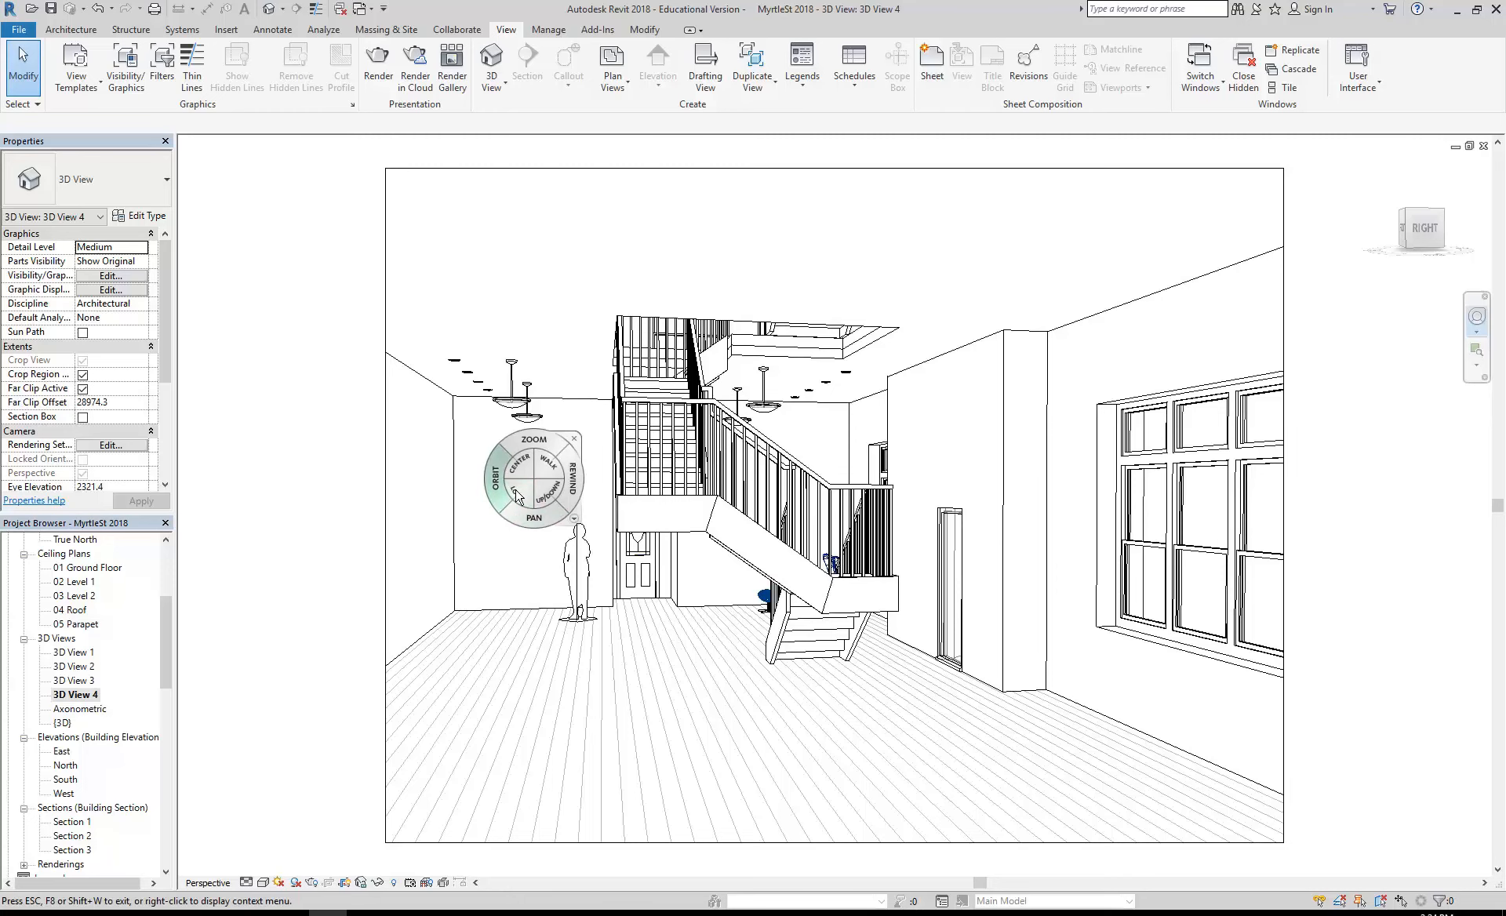
mouse_move(524, 496)
mouse_down()
mouse_move(491, 524)
mouse_move(524, 486)
mouse_up()
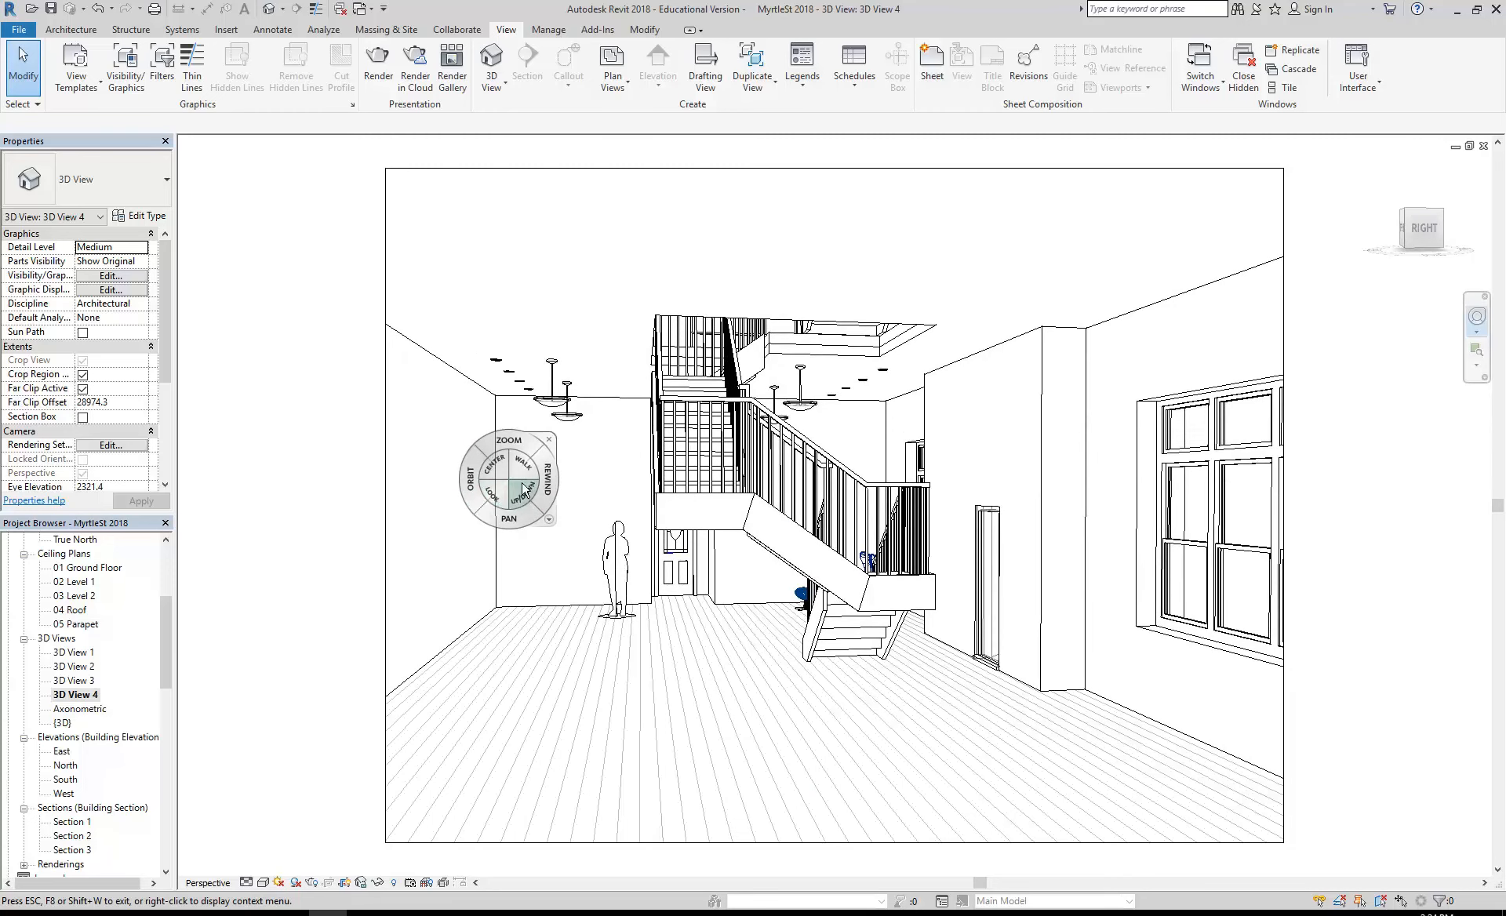
click(549, 441)
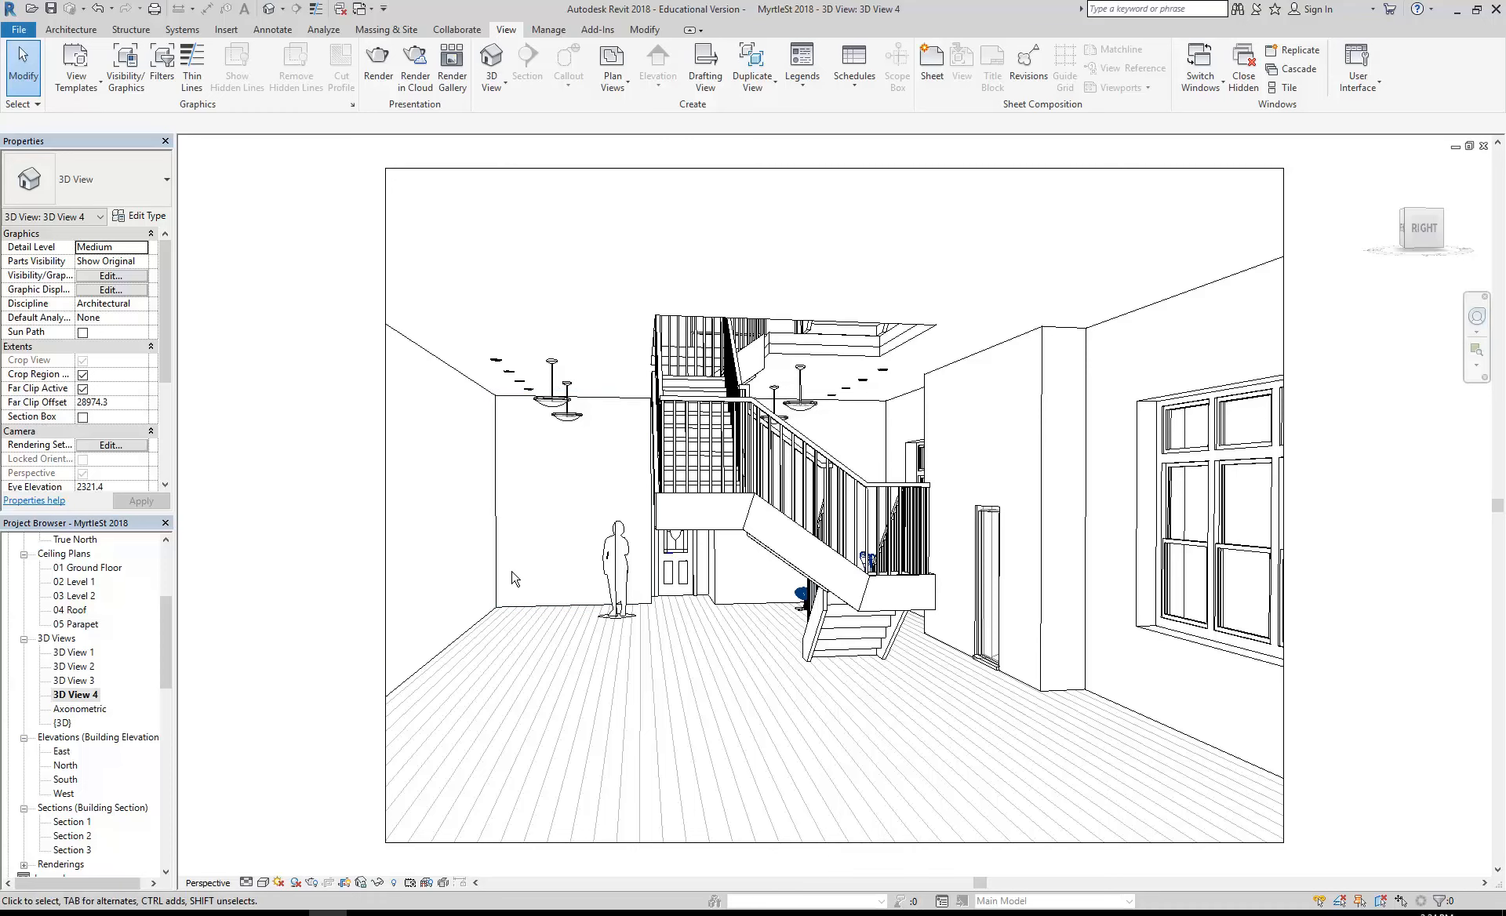
- Open sheet A103 and place 3D View 4 in the empty area to the right of 3D View 3
middle_drag(565, 512, 532, 502)
scroll(483, 595, down, 1)
mouse_move(165, 618)
mouse_down()
mouse_move(163, 695)
mouse_move(172, 620)
mouse_up()
double_click(97, 695)
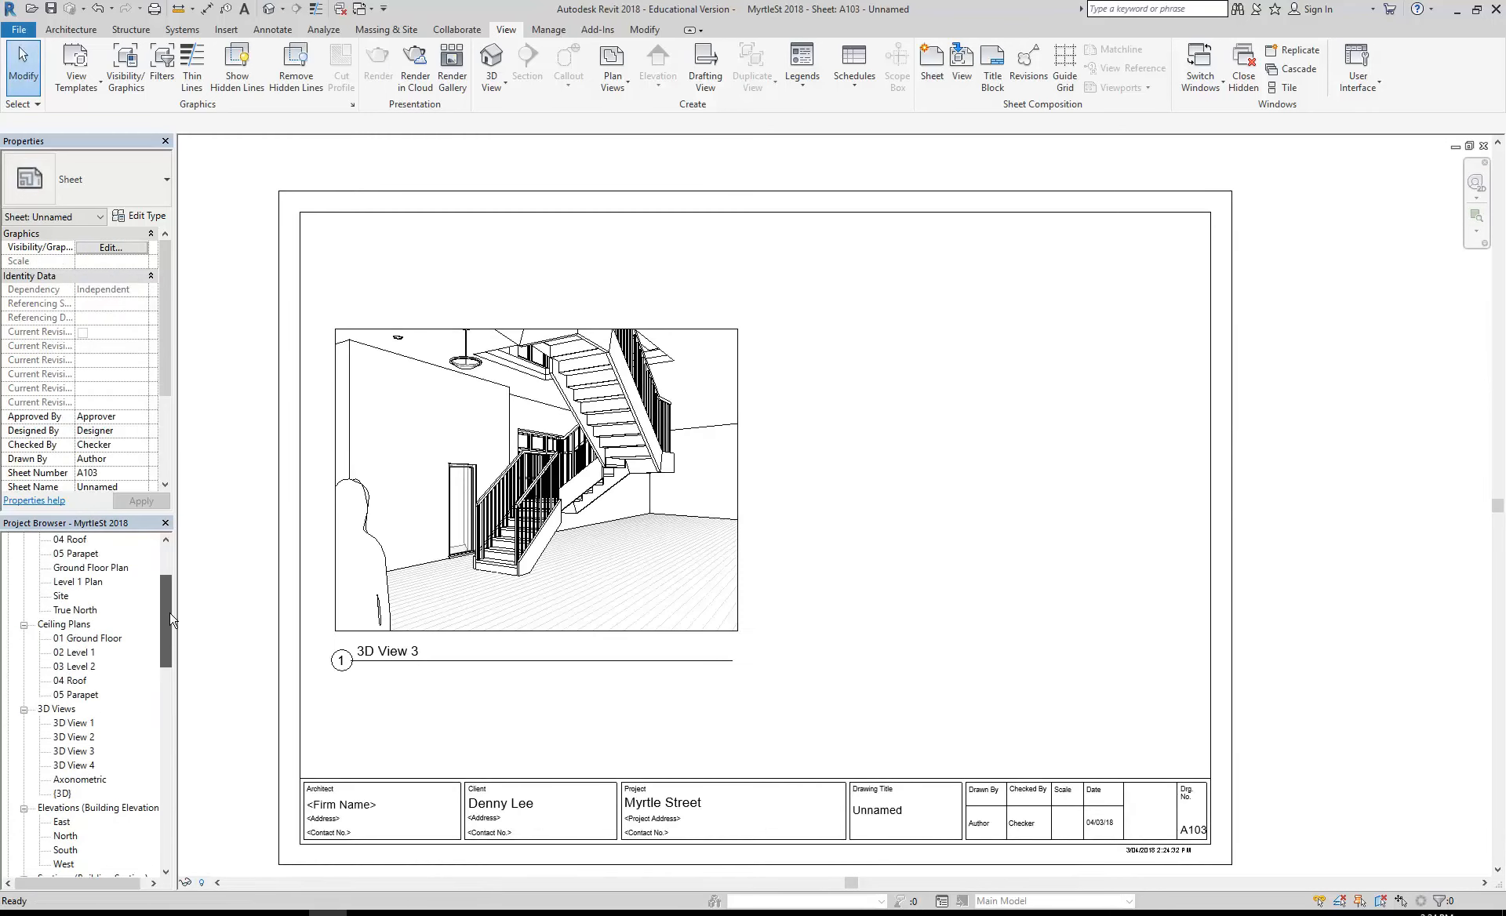
click(74, 765)
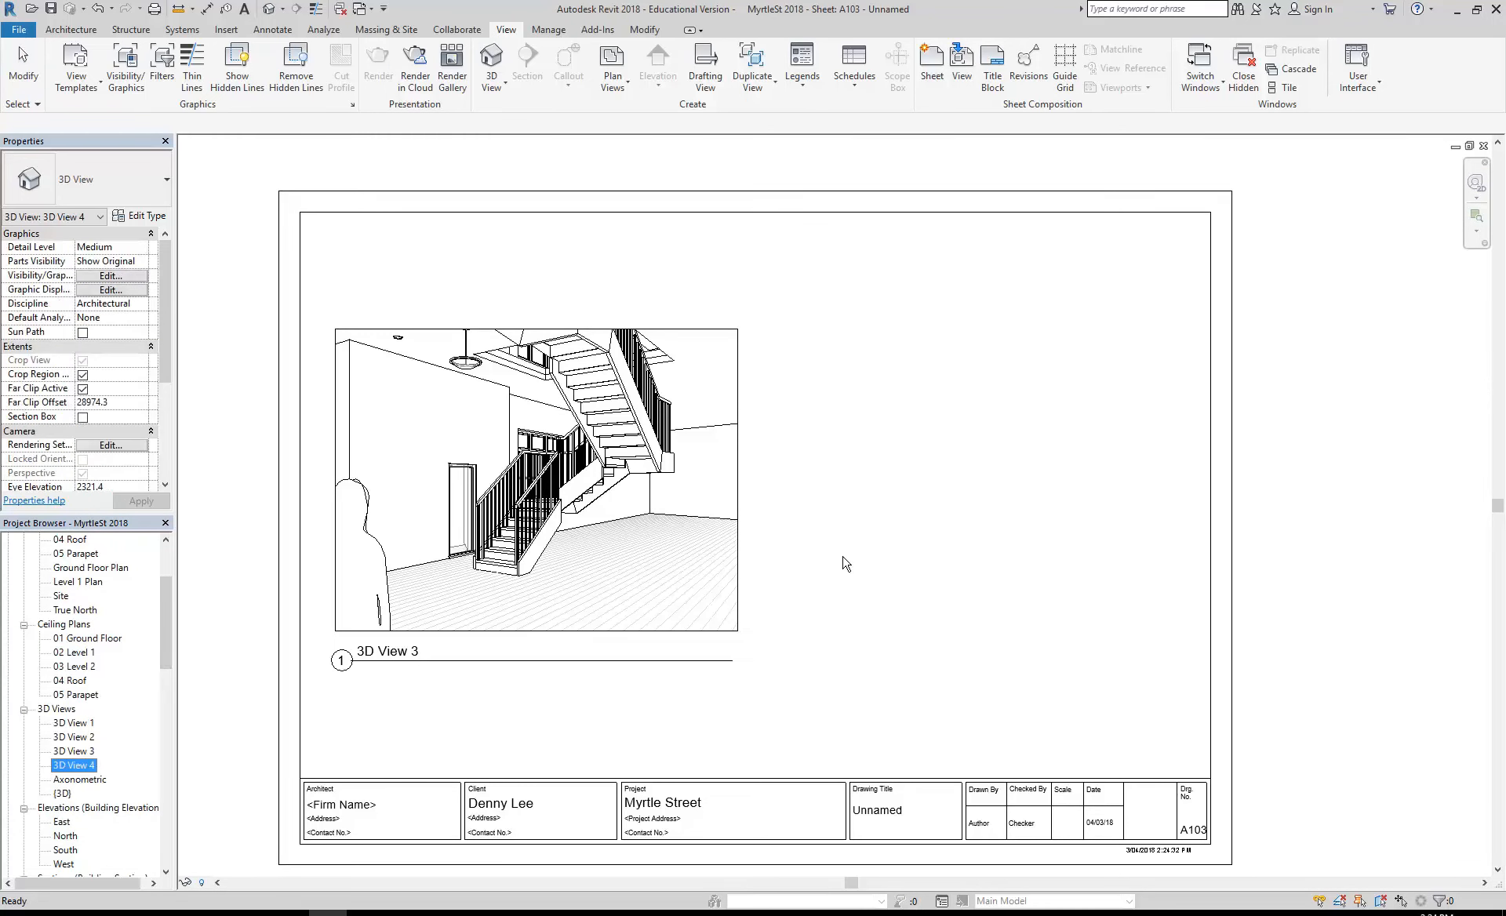
drag(843, 563, 995, 474)
click(985, 491)
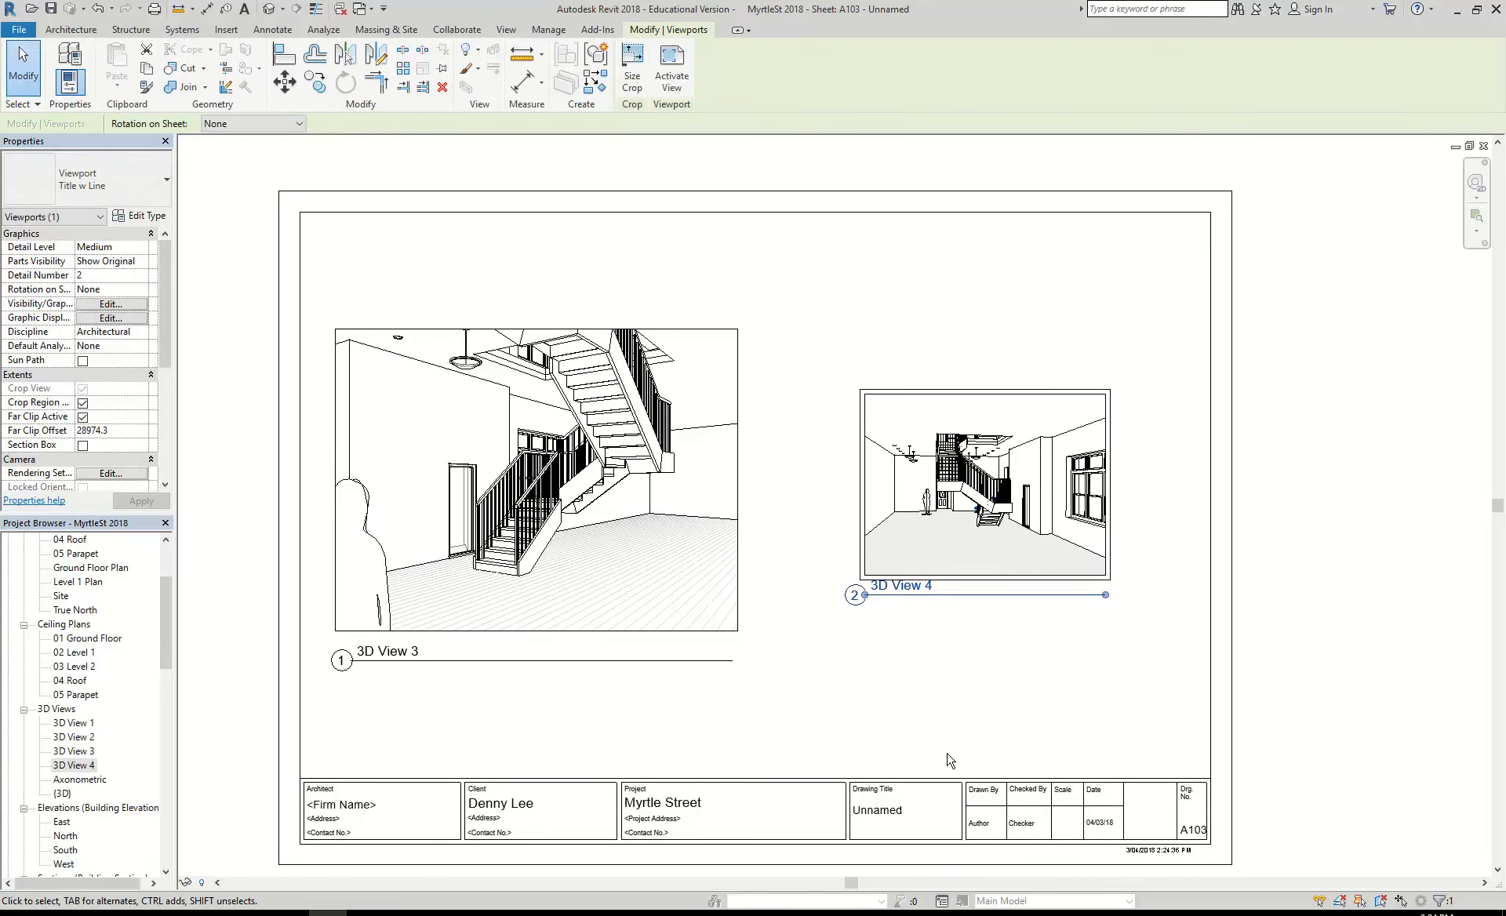
click(958, 648)
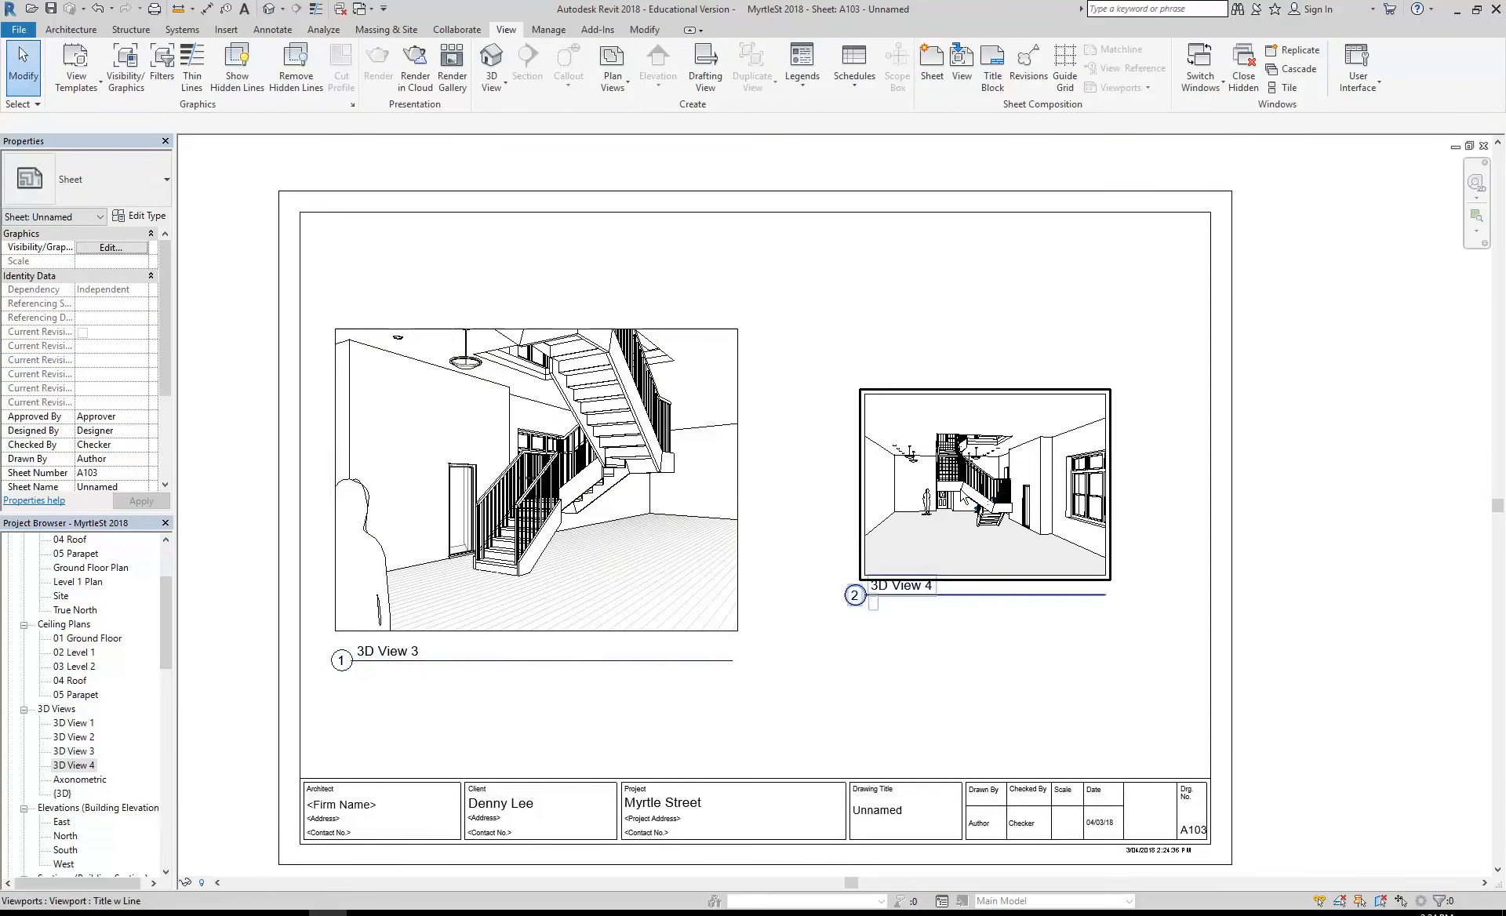
- Scale the 3D View 4 viewport's crop to 250 mm wide with locked proportions
click(1001, 499)
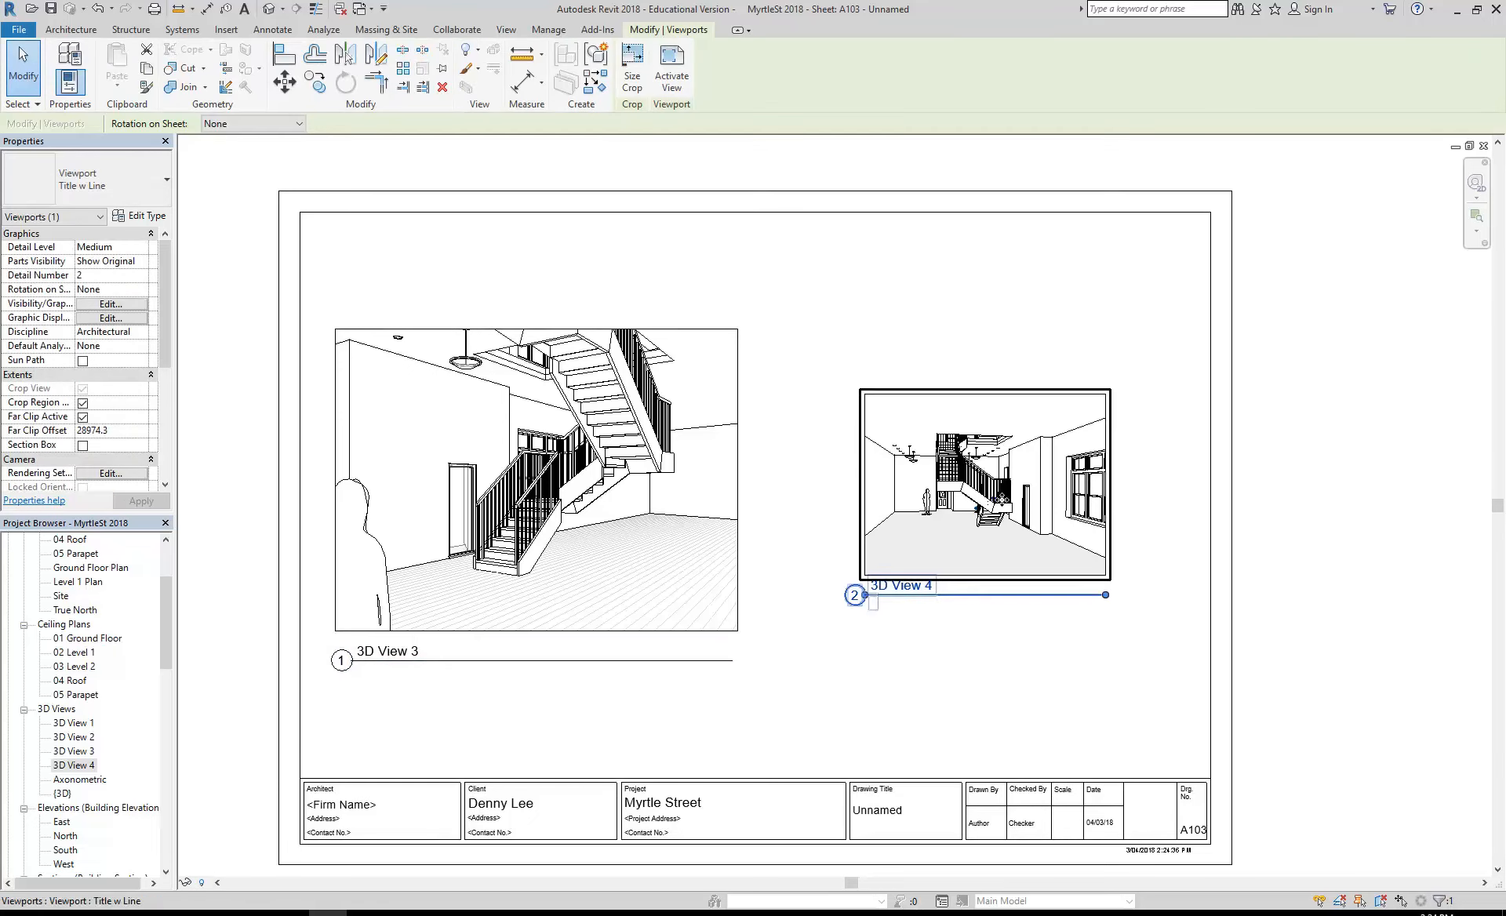
click(633, 66)
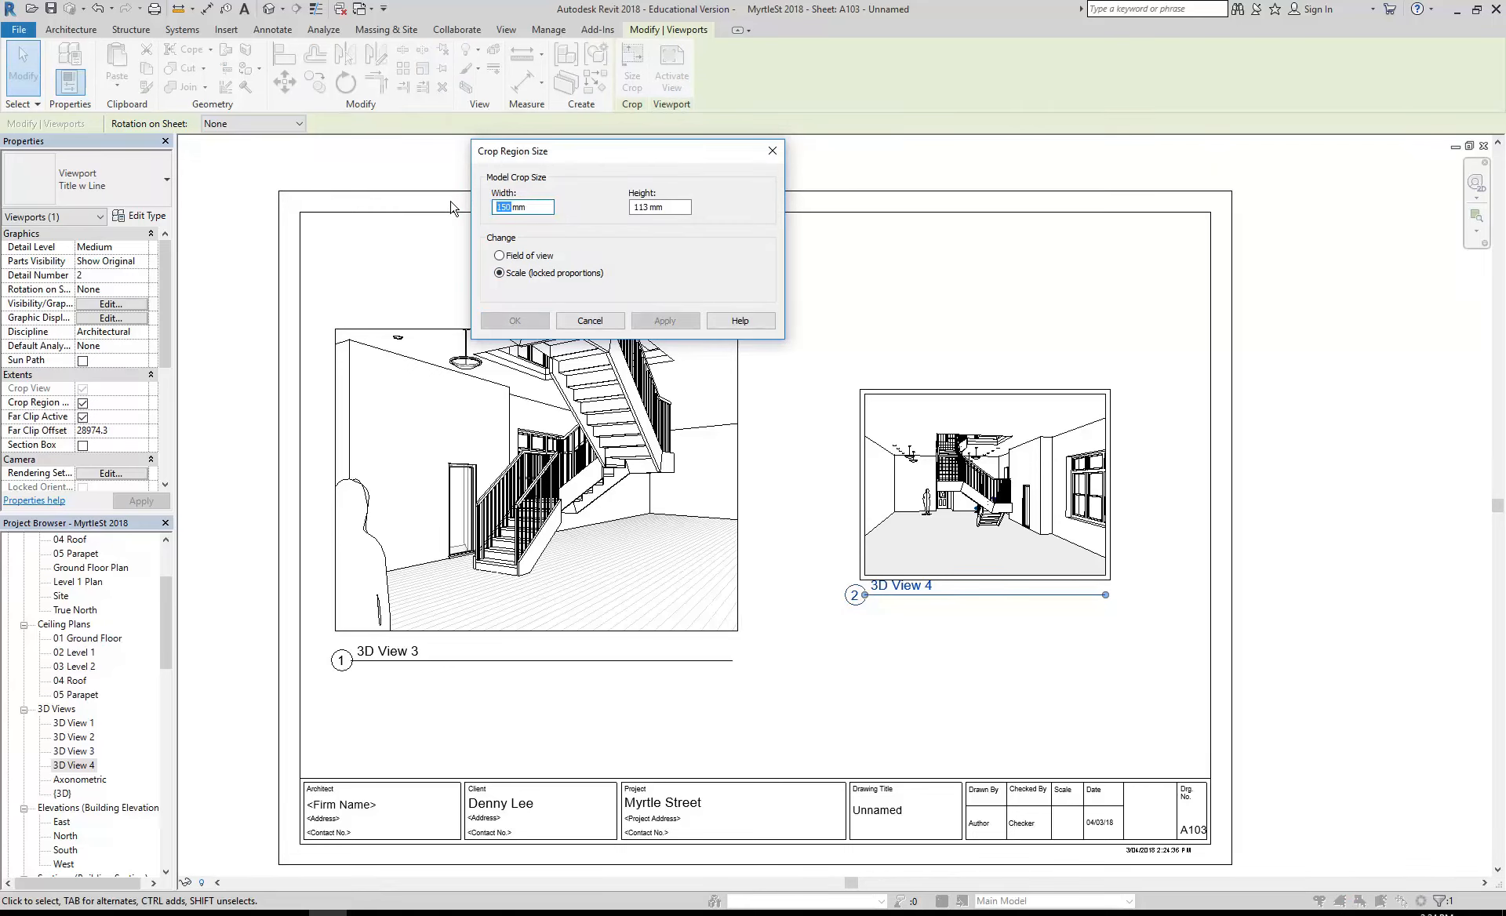
text(25)
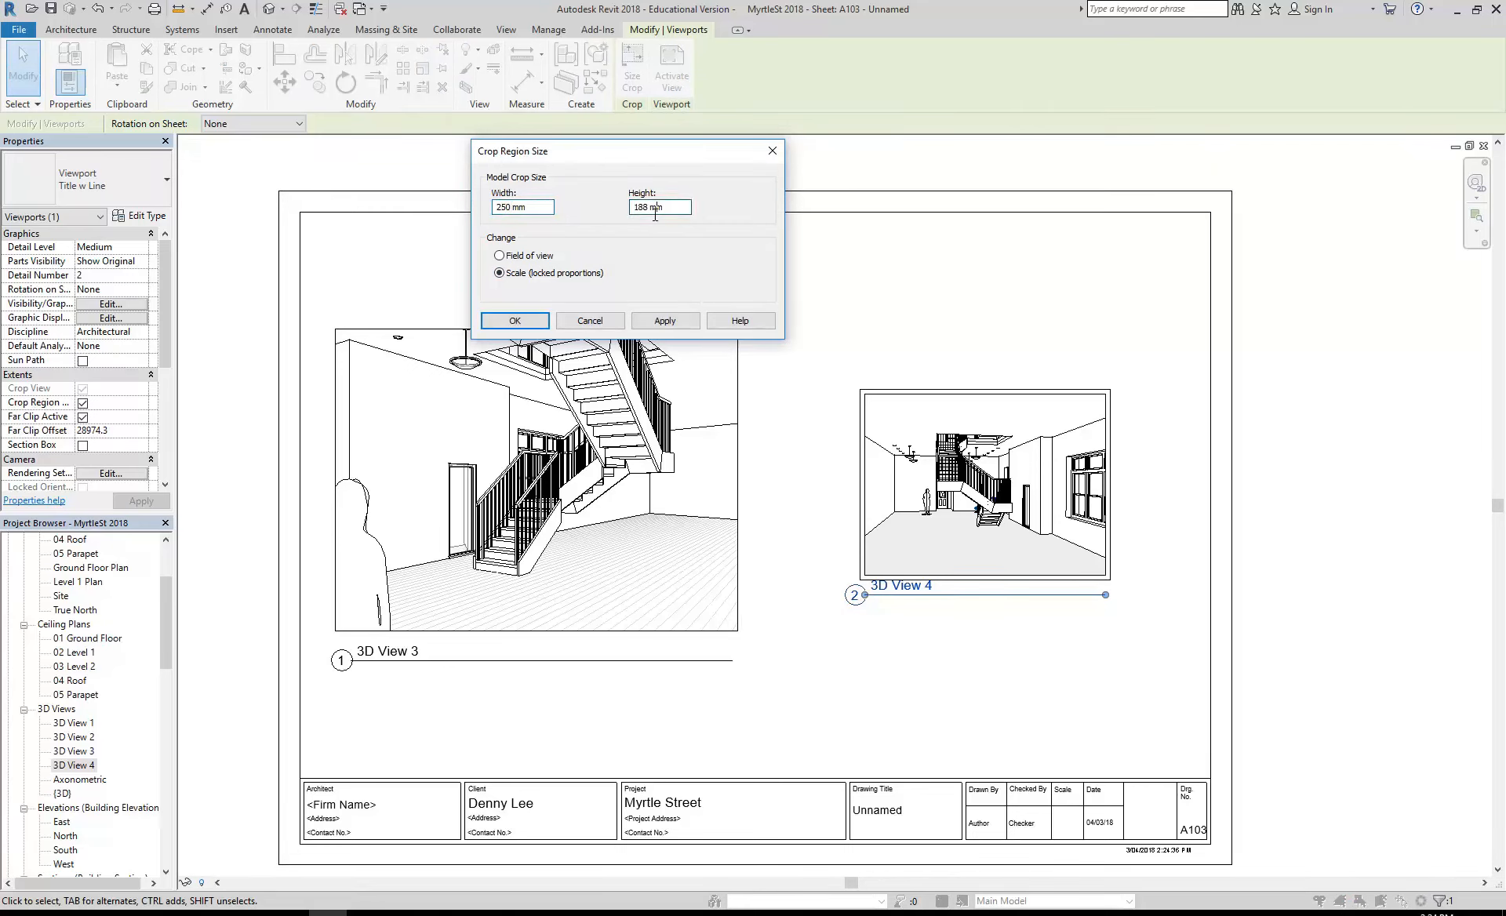
click(515, 321)
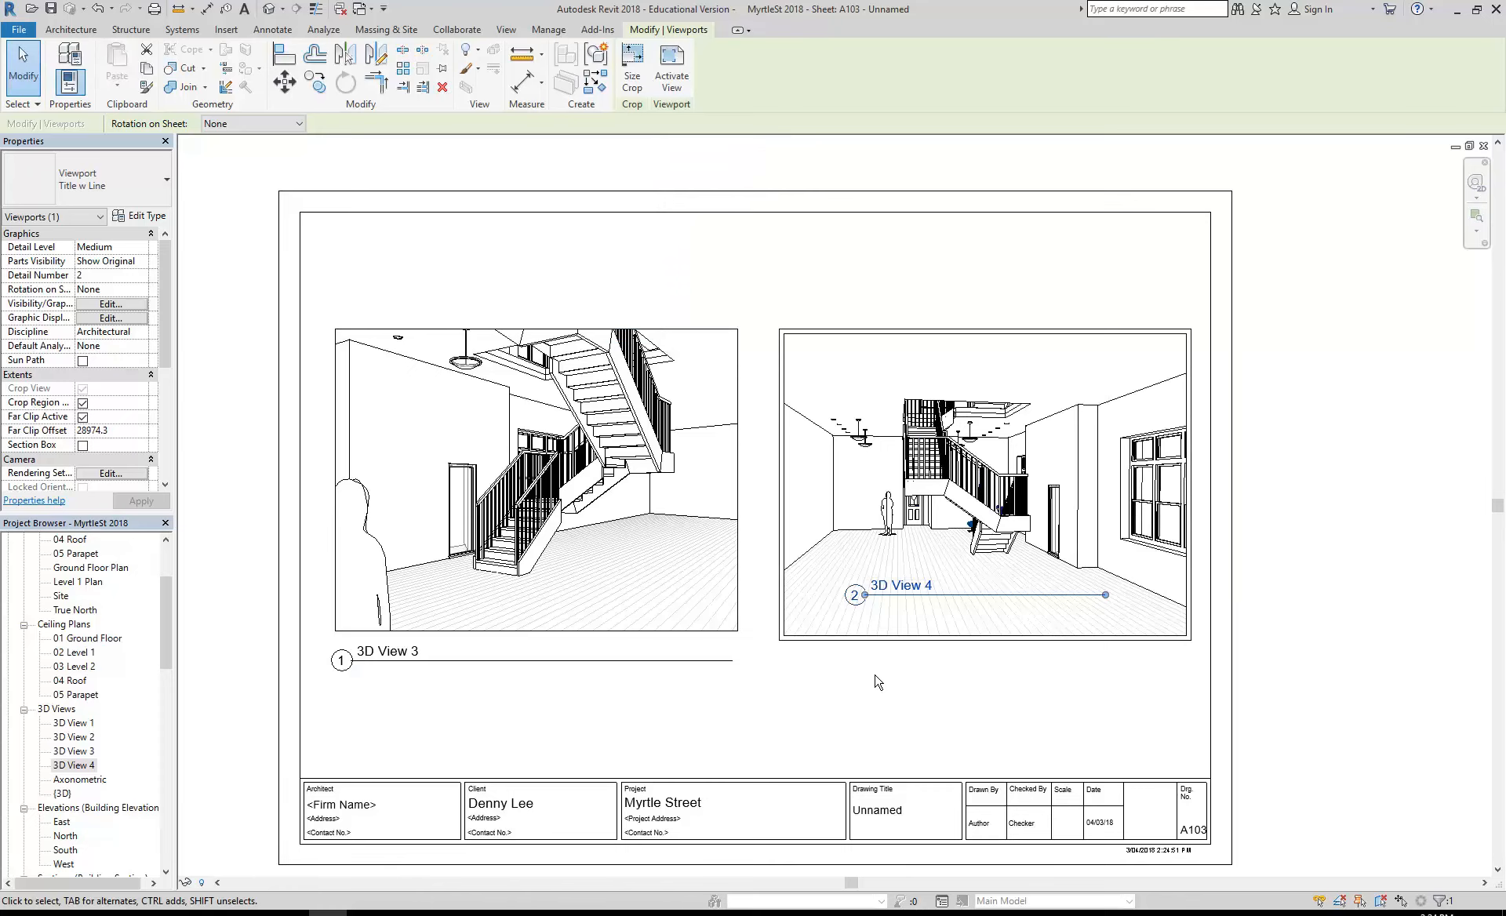
- Move the 3D View 4 viewport slightly so its edges line up with the 3D View 3 image
click(958, 755)
mouse_move(902, 595)
mouse_down()
mouse_move(899, 555)
mouse_move(901, 568)
mouse_up()
click(899, 639)
drag(900, 638, 900, 631)
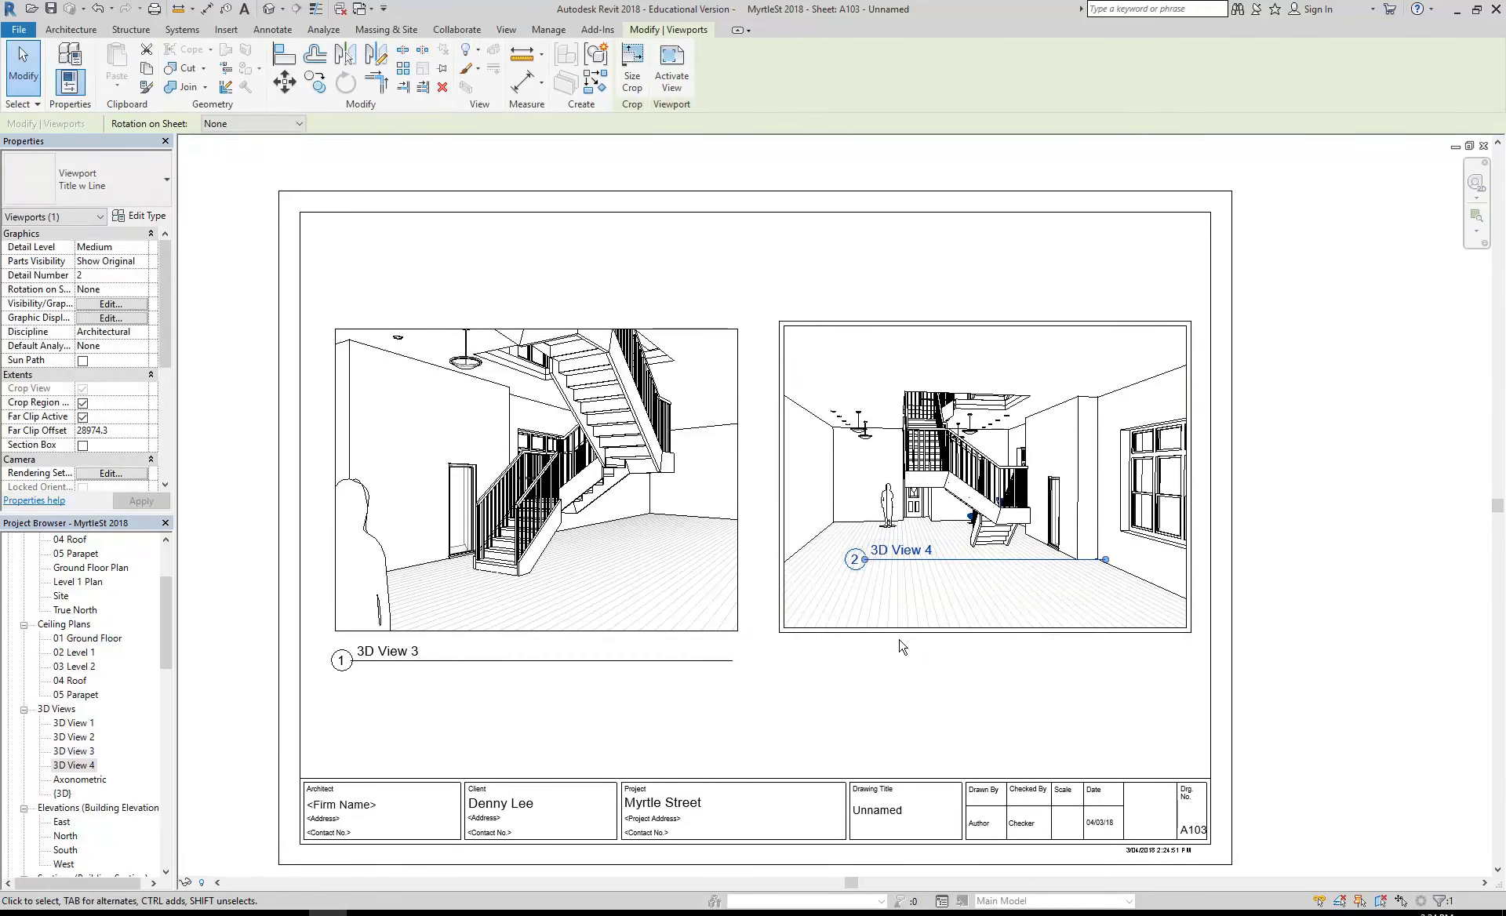
key(Down)
click(950, 712)
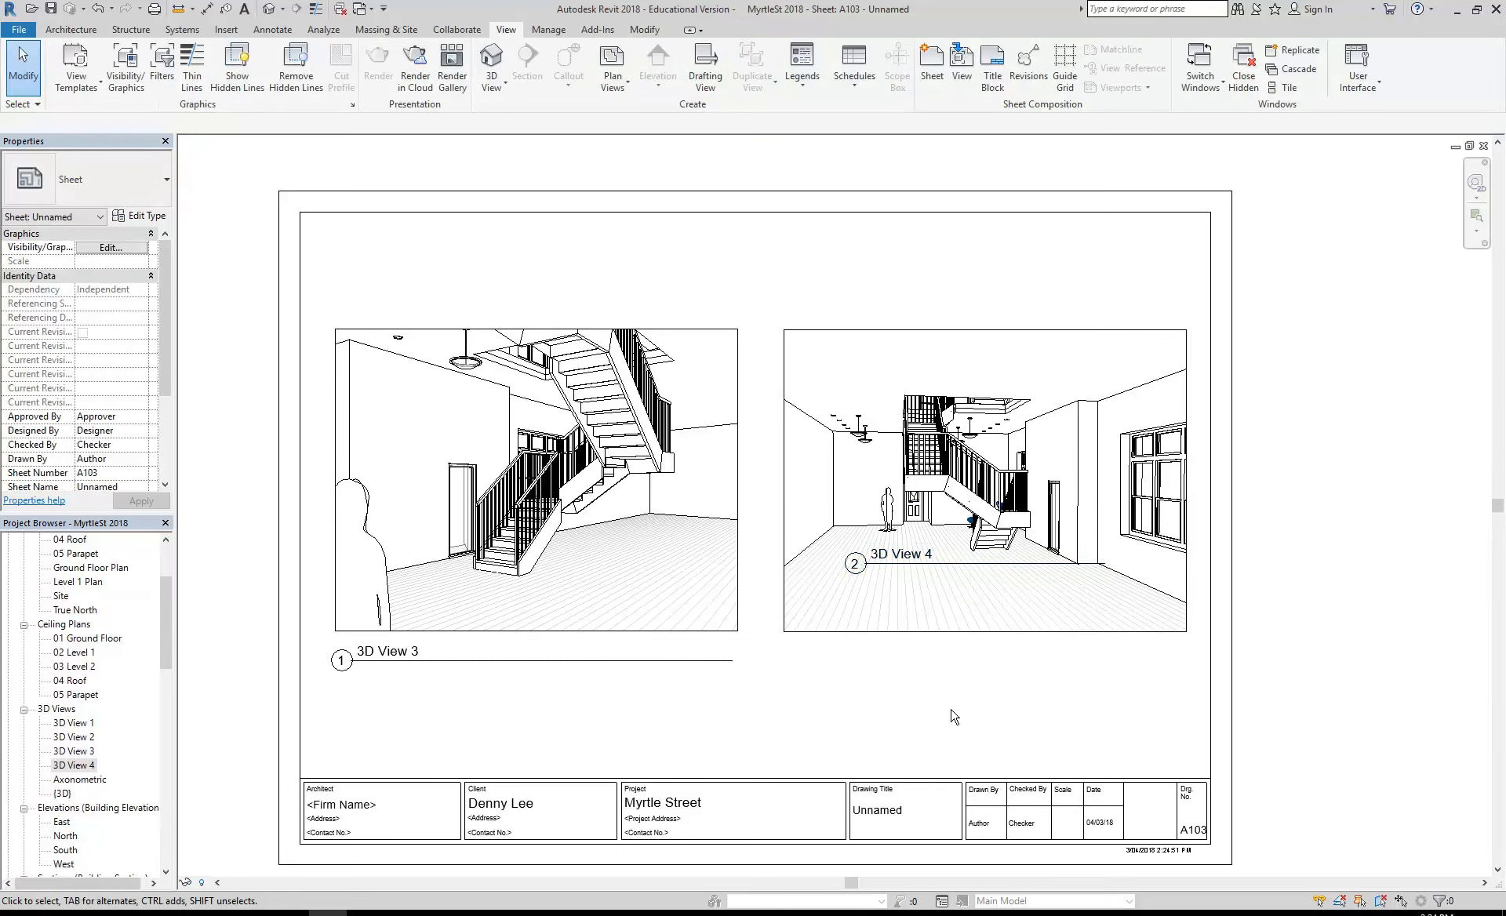
- Move the 3D View 4 title below its image and extend the title line to the image's right edge
click(935, 570)
drag(935, 575, 867, 673)
drag(1038, 668, 1184, 673)
click(684, 682)
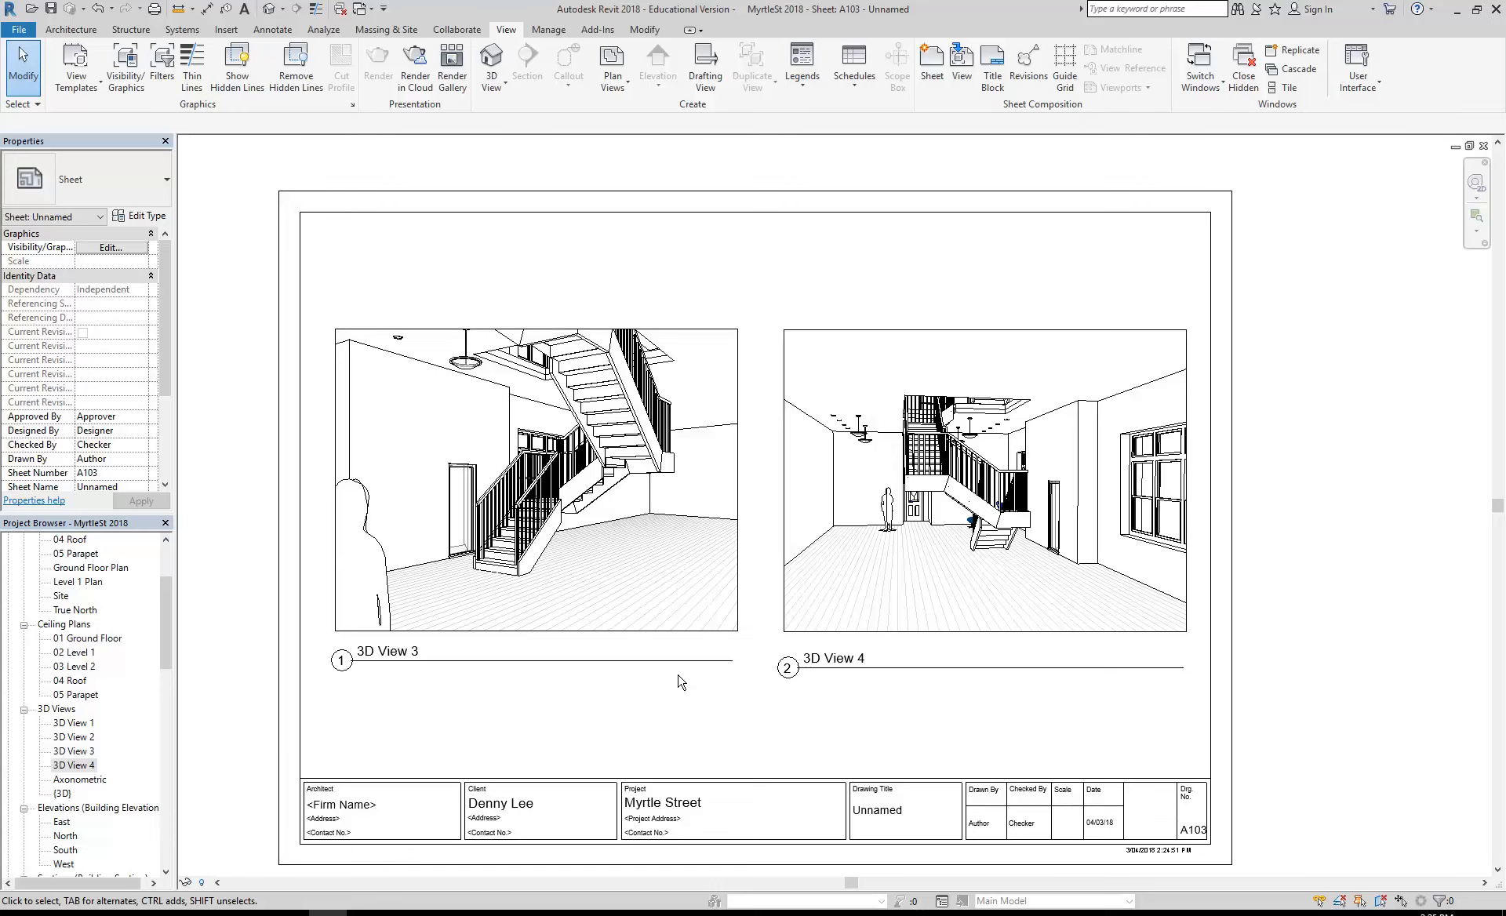
- Open 3D View 4 and try moving its camera back with the full navigation wheel to show more of the room
click(942, 500)
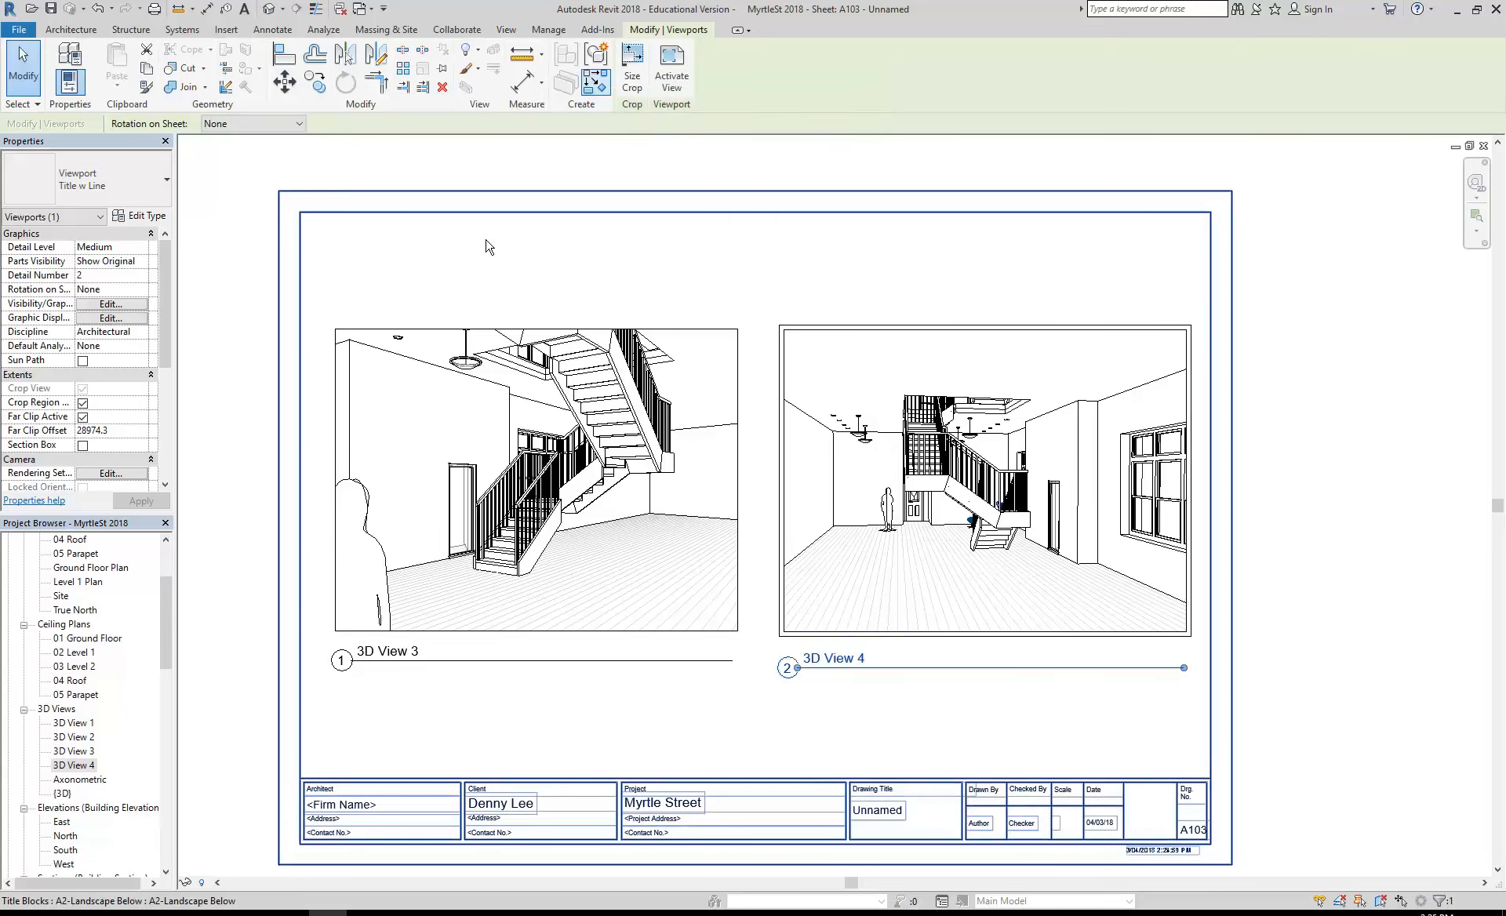
double_click(67, 767)
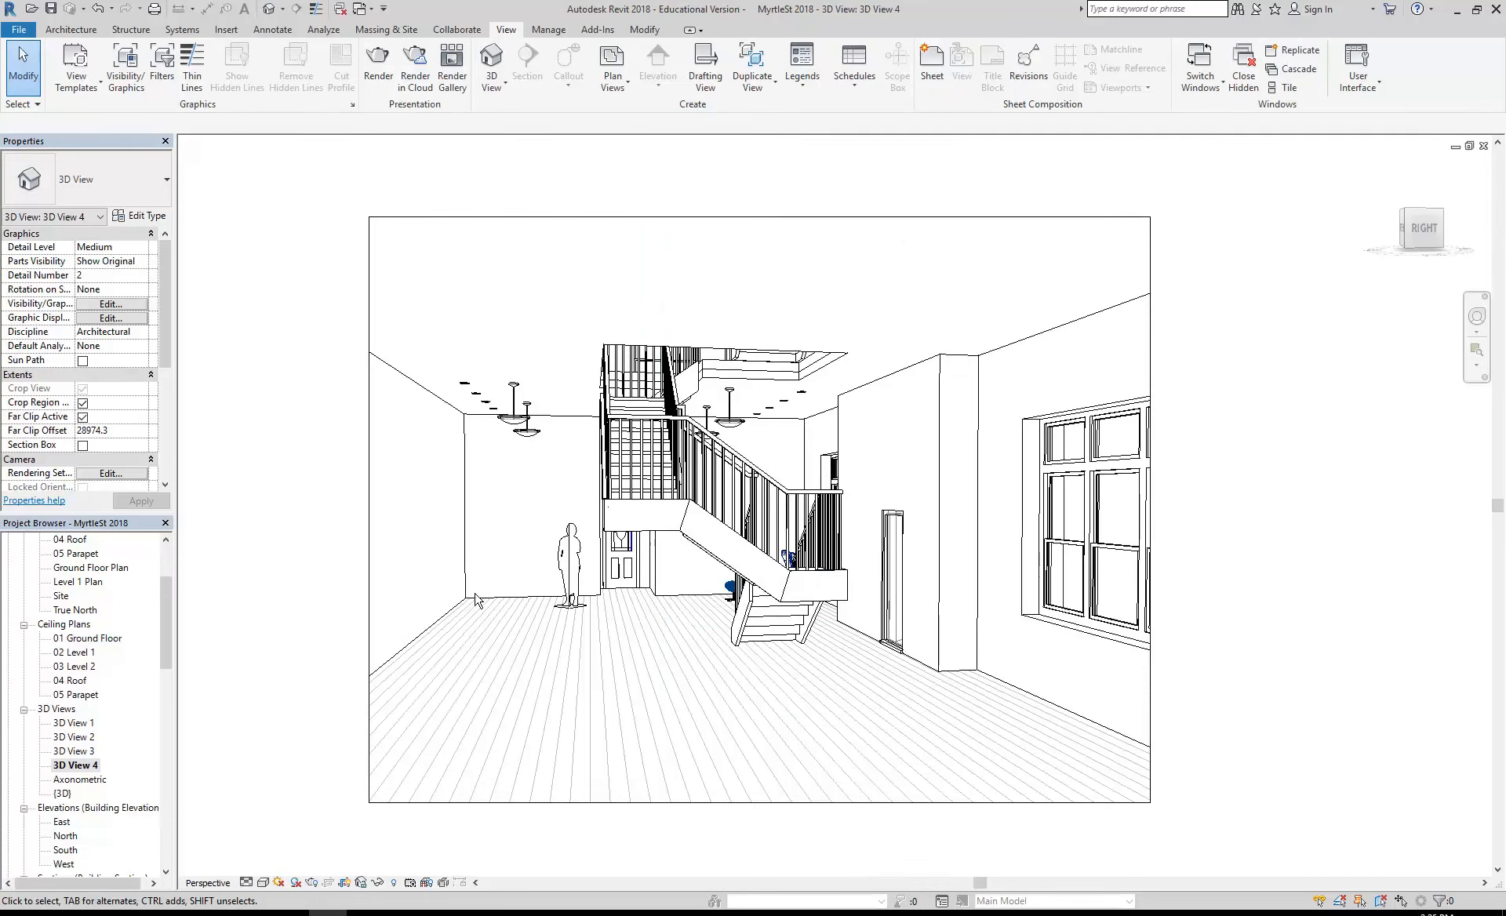
click(1478, 319)
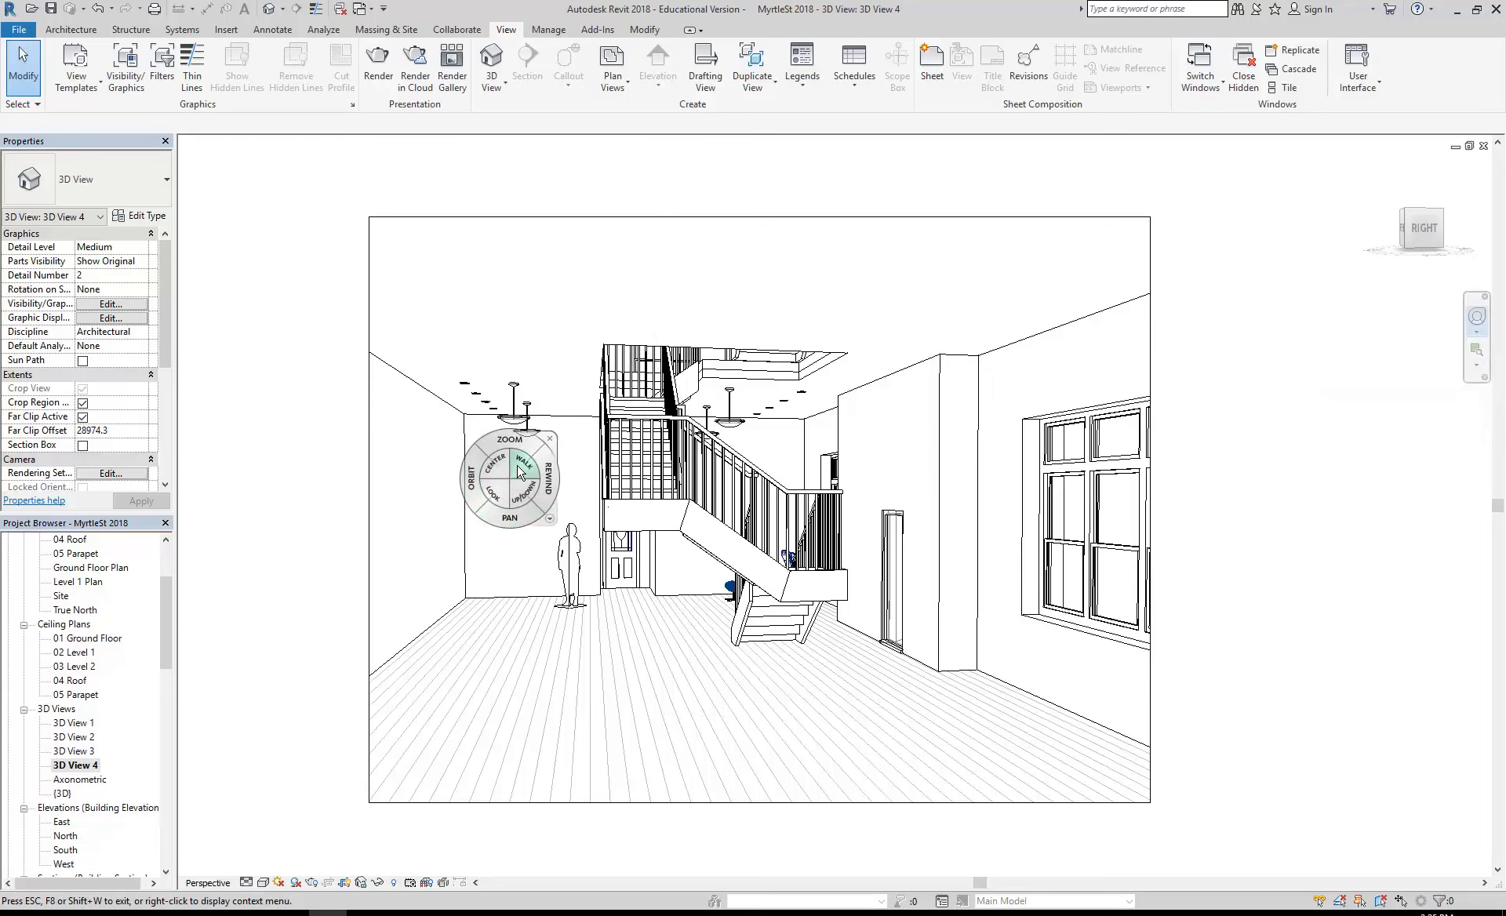
drag(519, 472, 839, 801)
scroll(738, 652, down, 1)
middle_drag(739, 652, 740, 652)
scroll(814, 601, down, 2)
scroll(777, 588, up, 2)
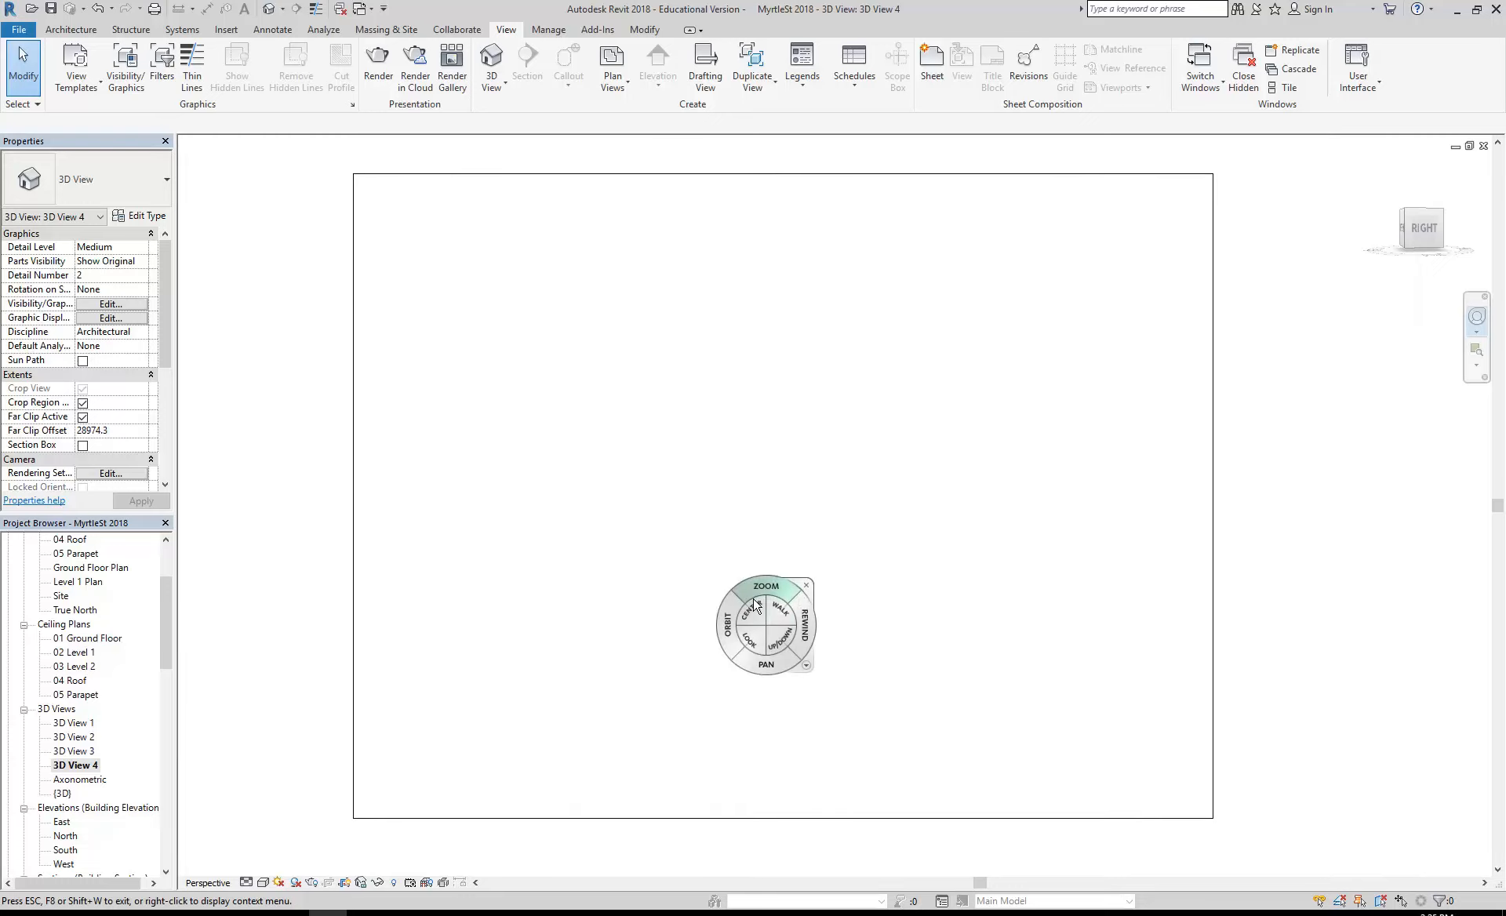
mouse_move(804, 594)
mouse_down()
mouse_move(834, 725)
mouse_move(837, 689)
mouse_move(824, 689)
mouse_up()
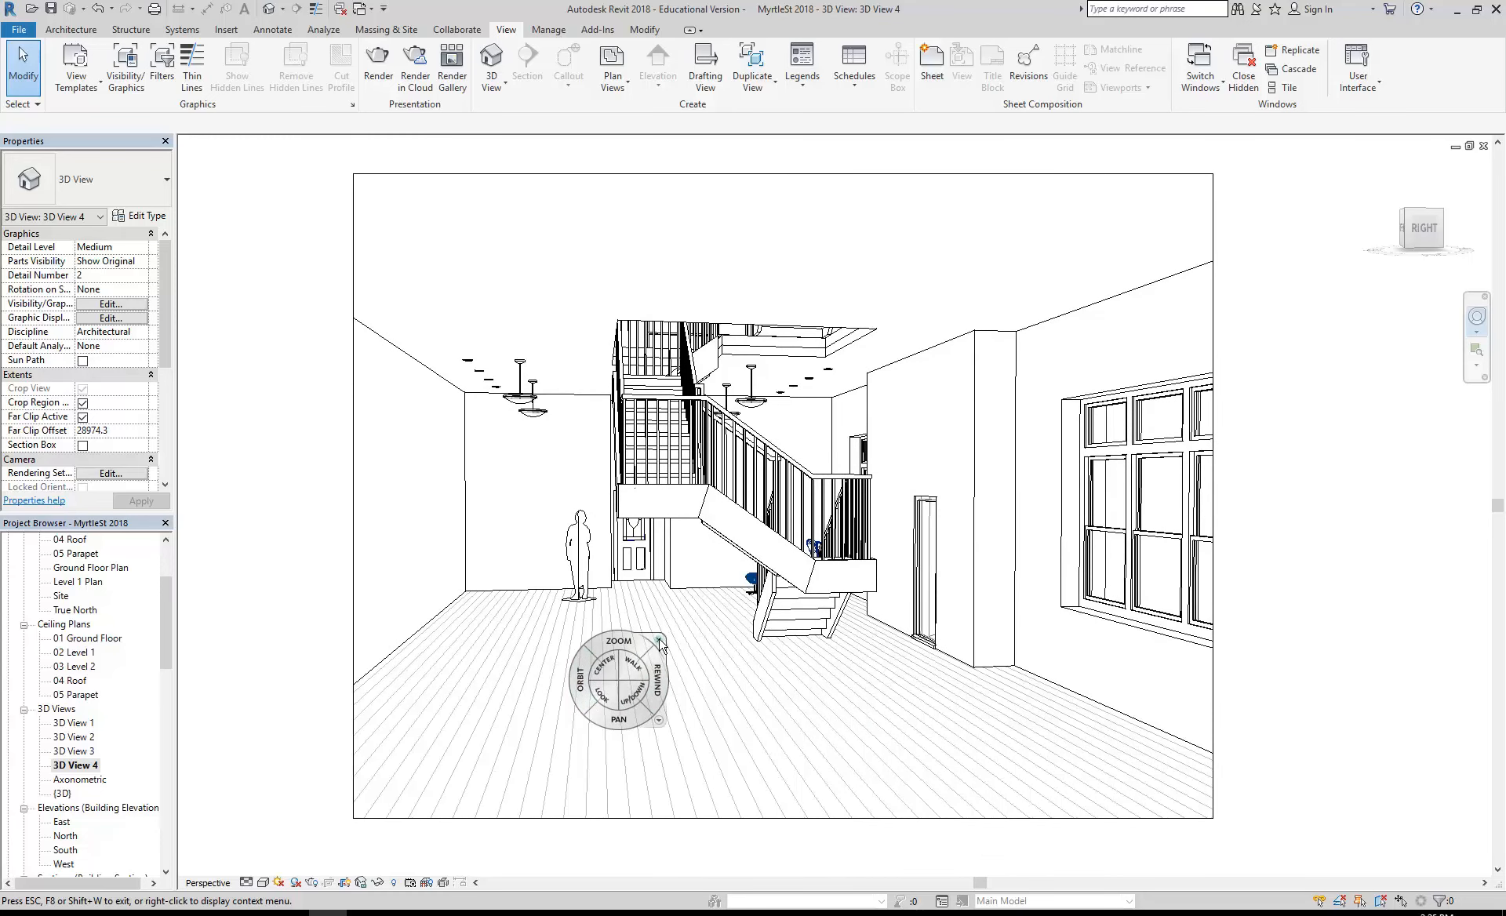
drag(834, 727, 834, 695)
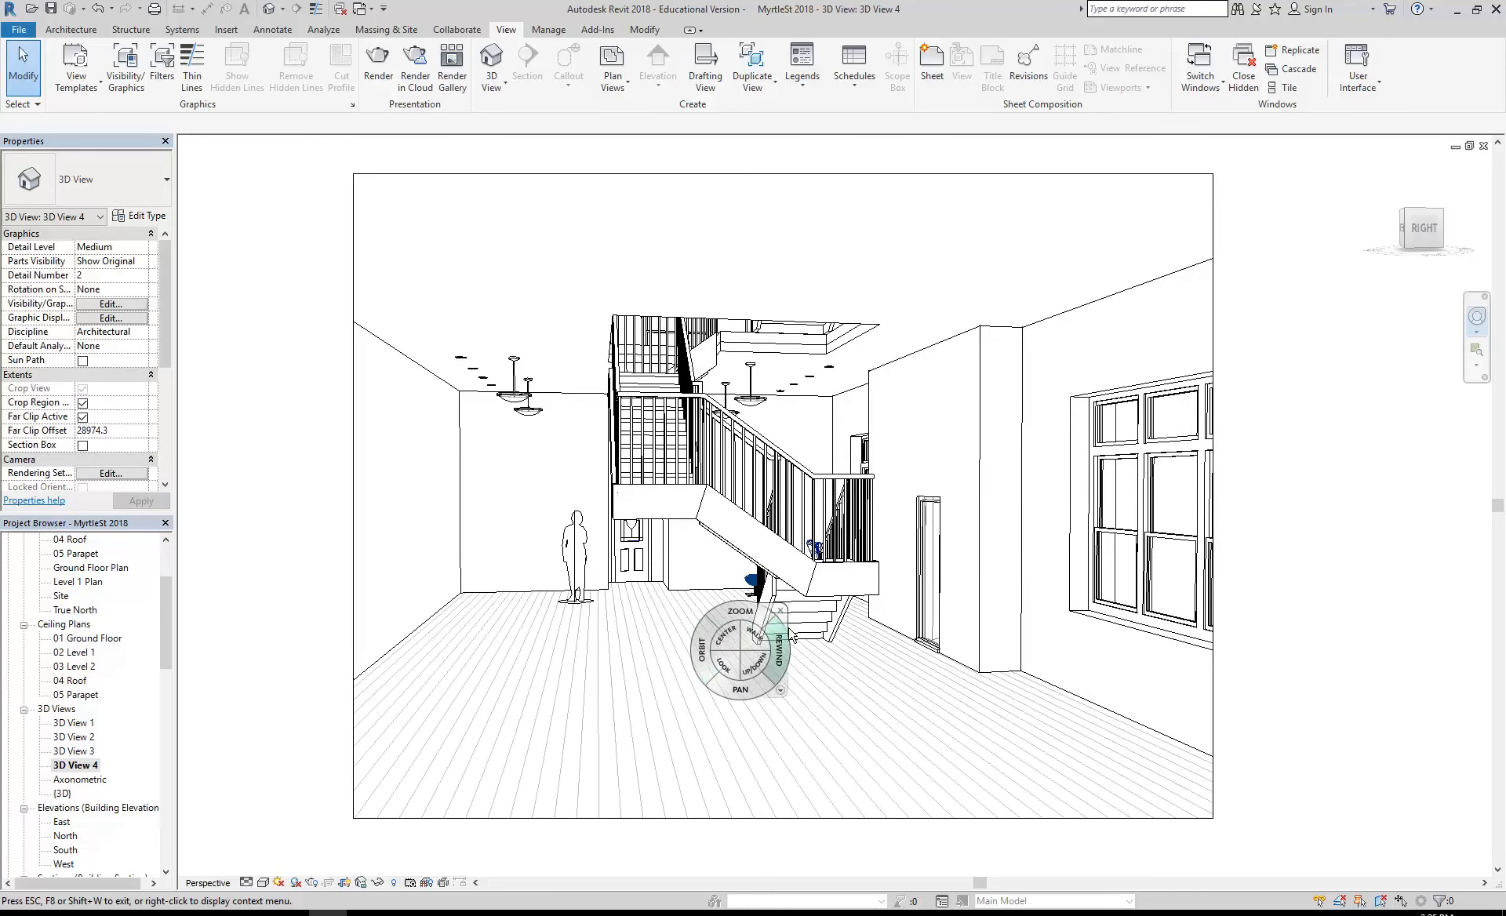
click(787, 606)
- Enlarge the 3D View 4 crop region on all four sides to include more walls, floor and the whole window
scroll(541, 517, down, 3)
middle_drag(537, 521, 563, 530)
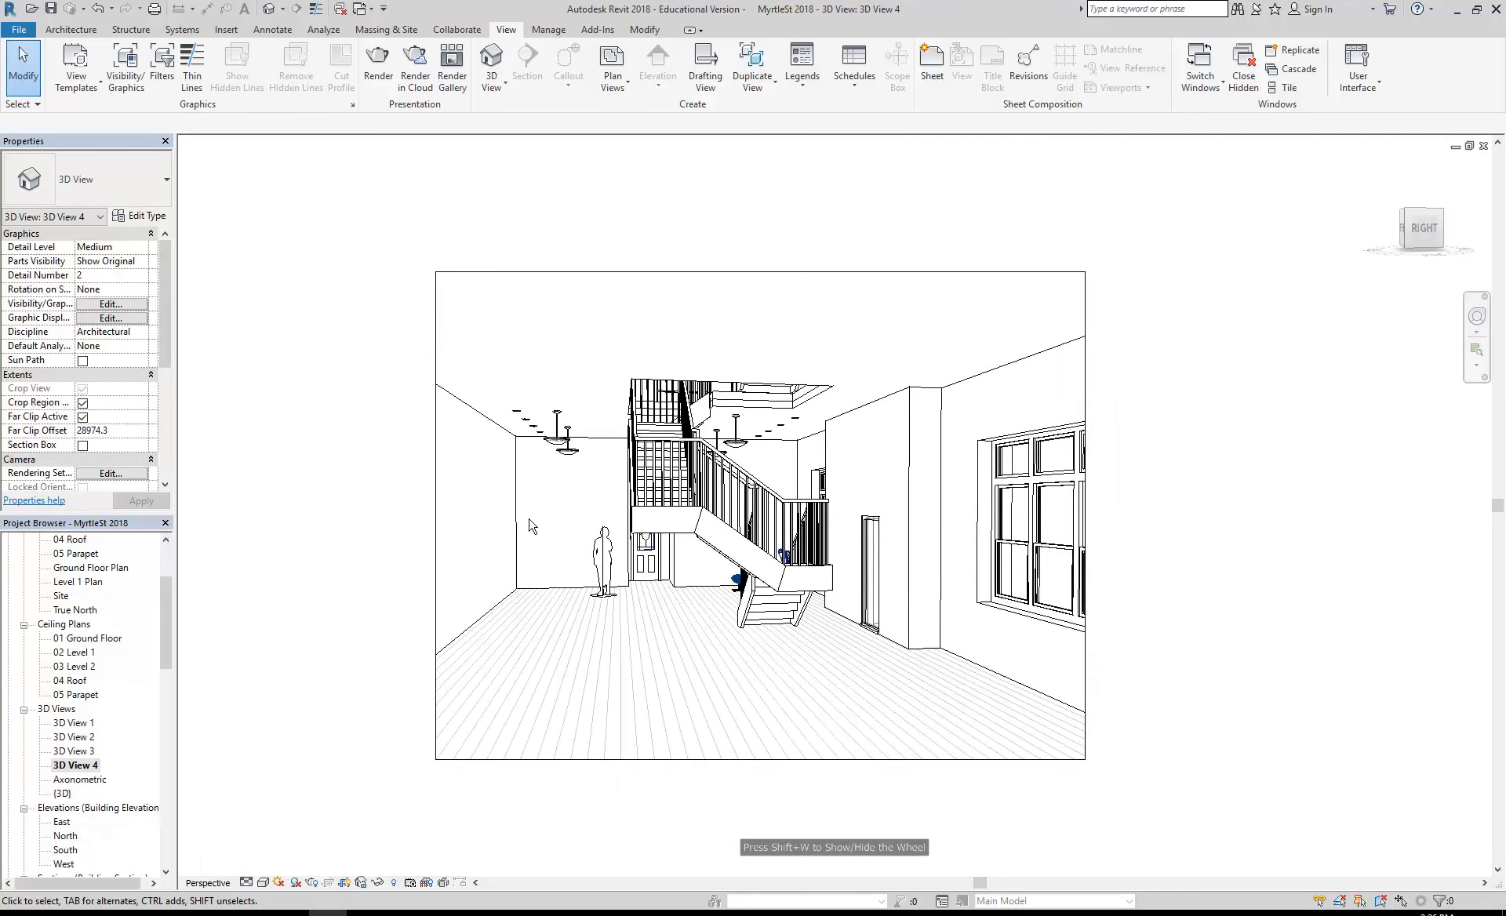
click(438, 545)
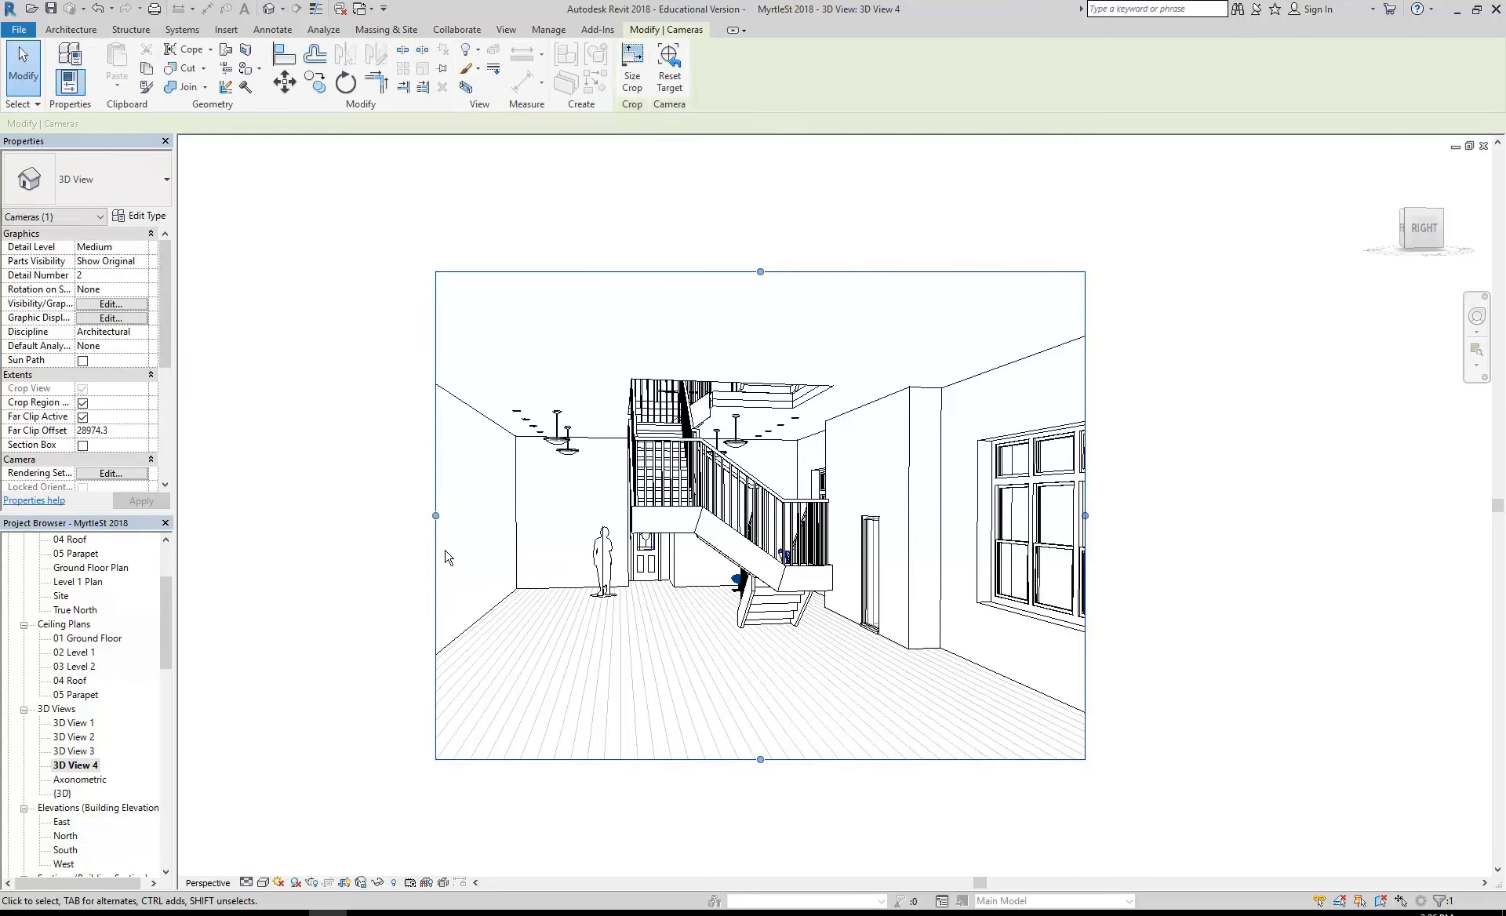
drag(435, 516, 341, 515)
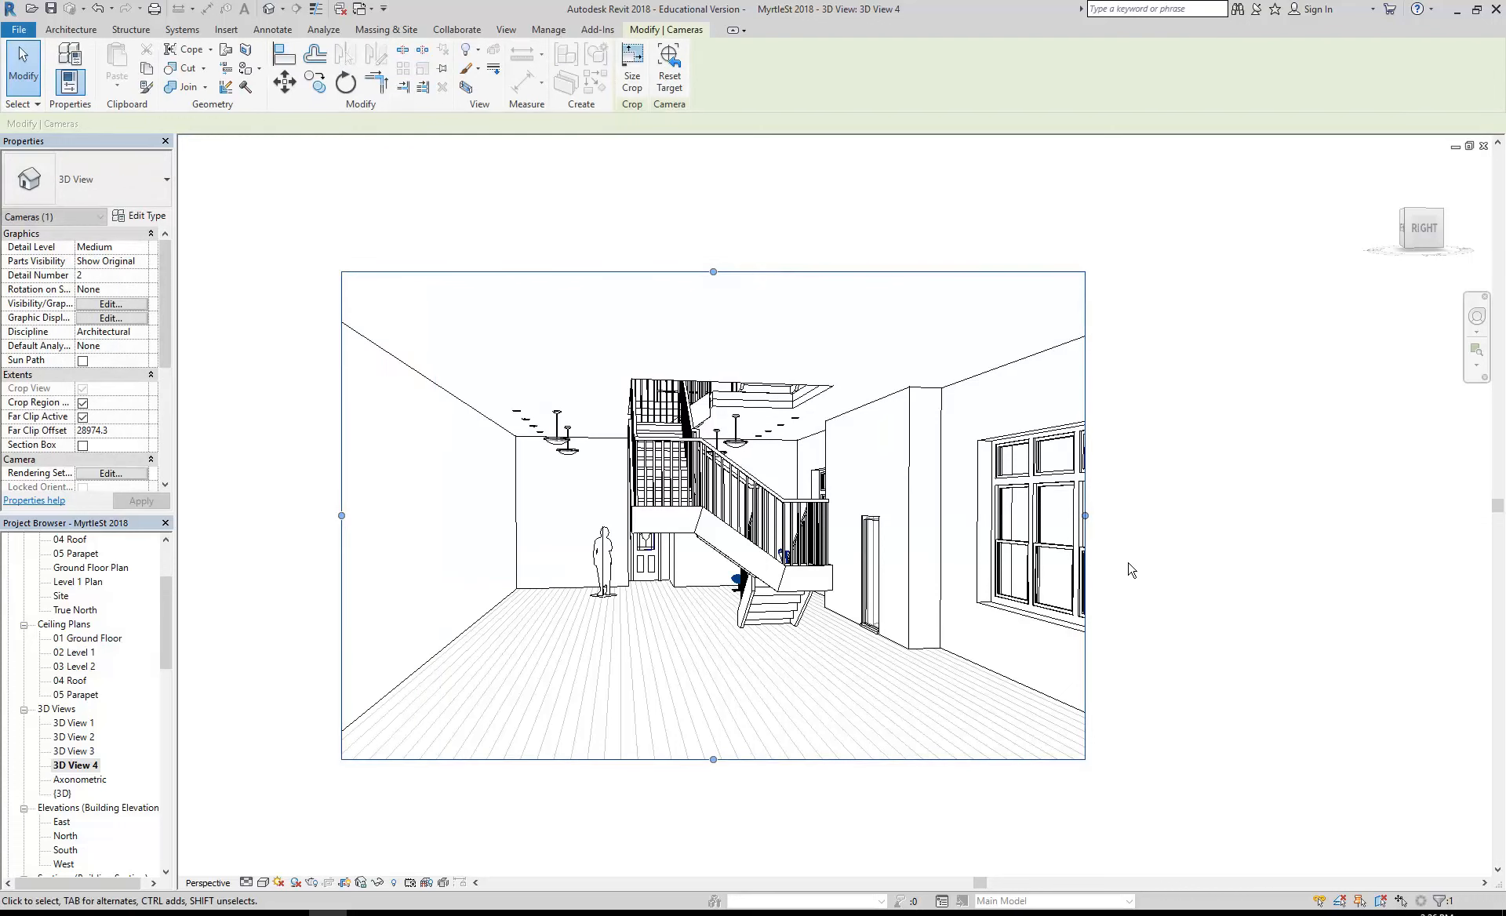
drag(1085, 516, 1170, 515)
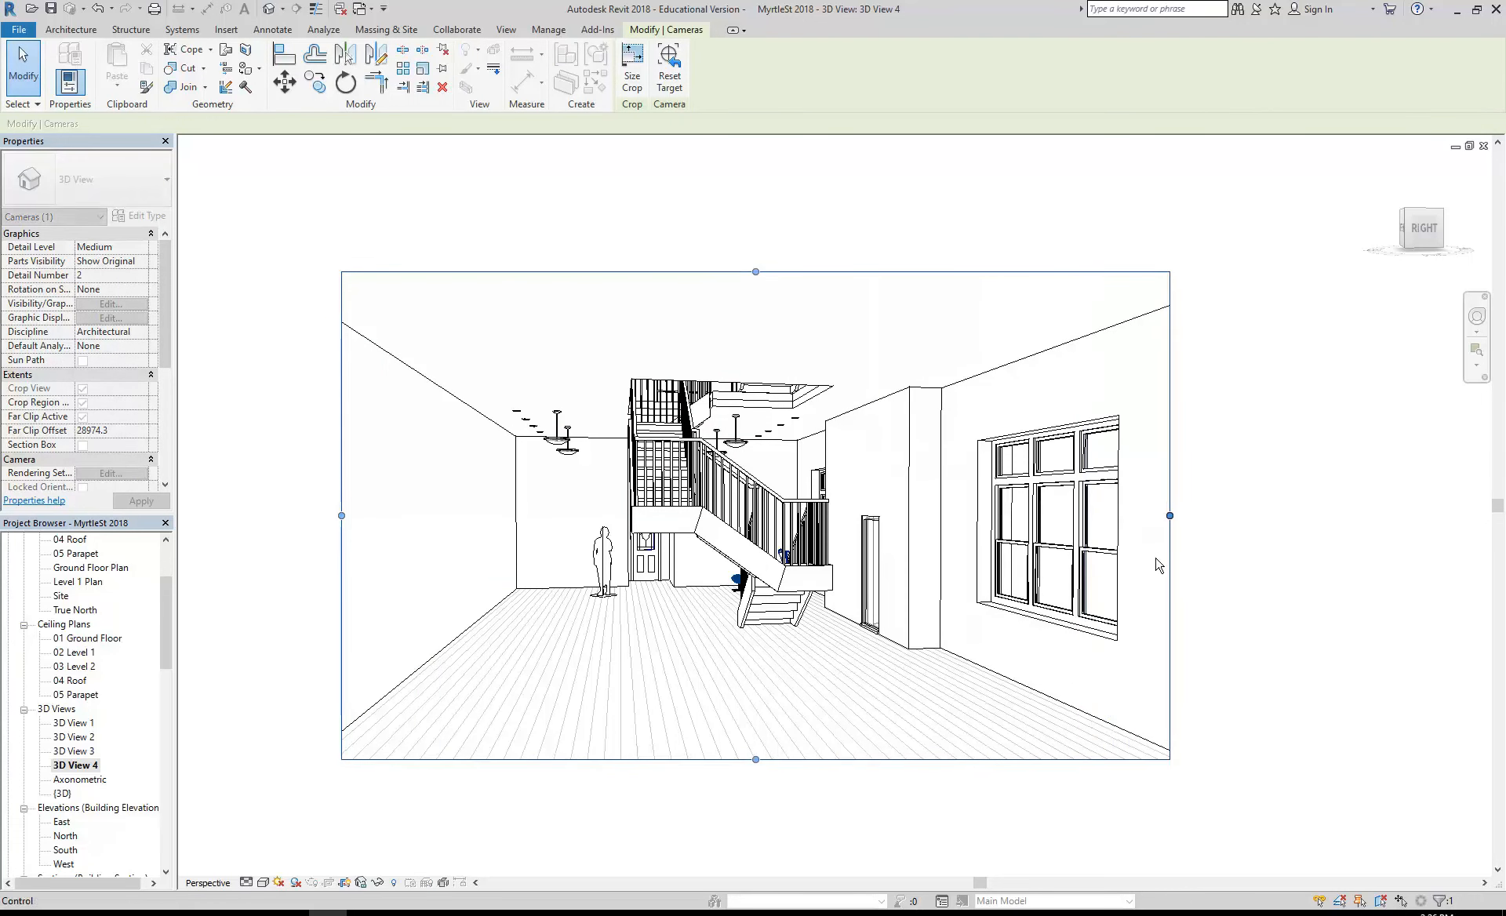
drag(756, 760, 757, 819)
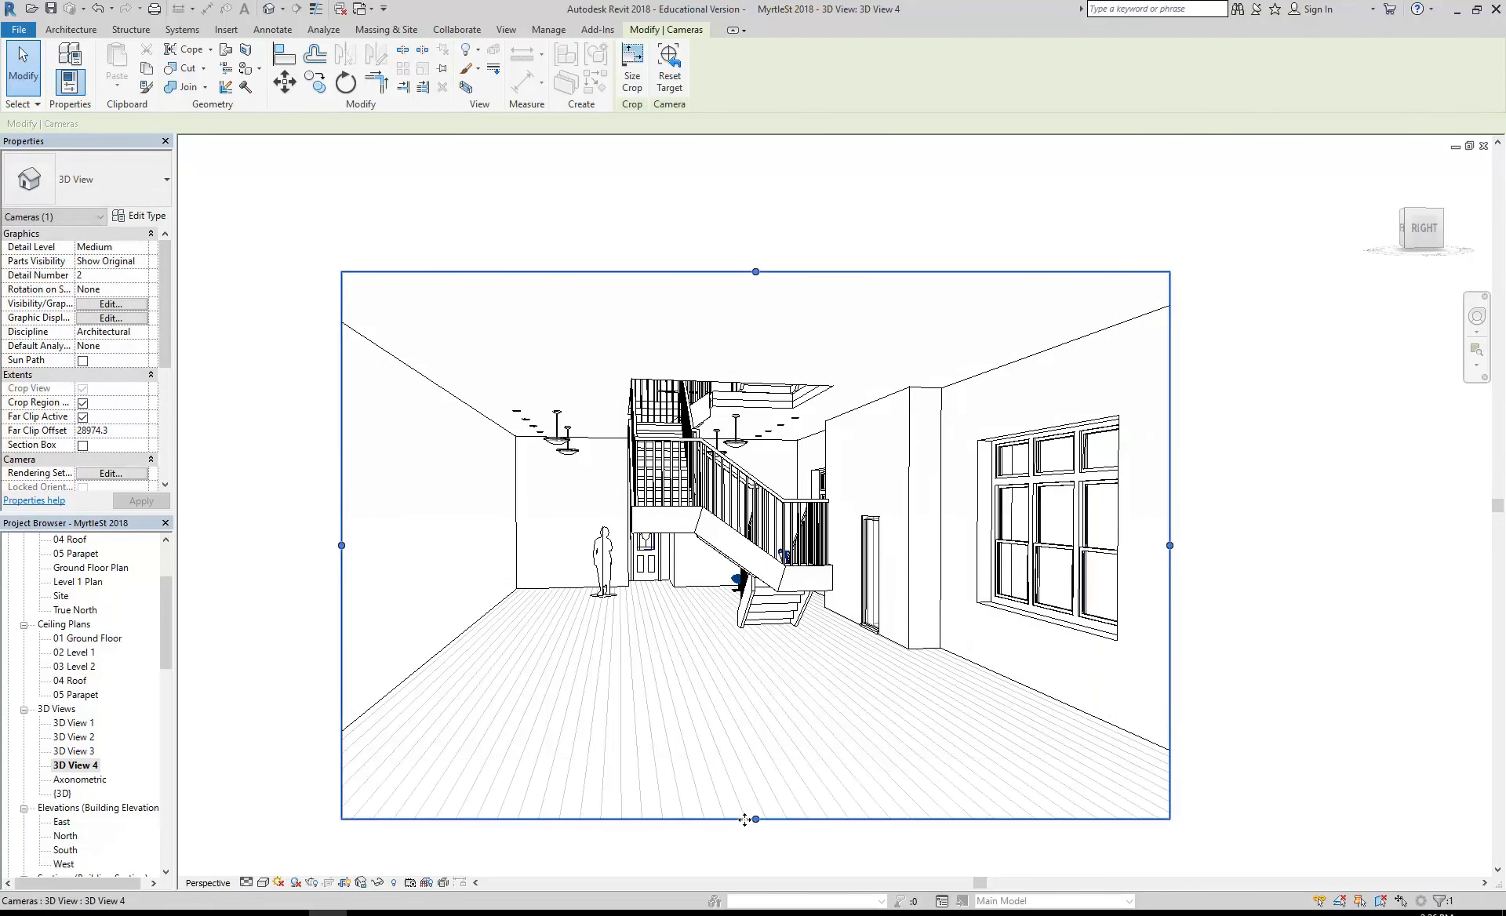
drag(755, 271, 757, 251)
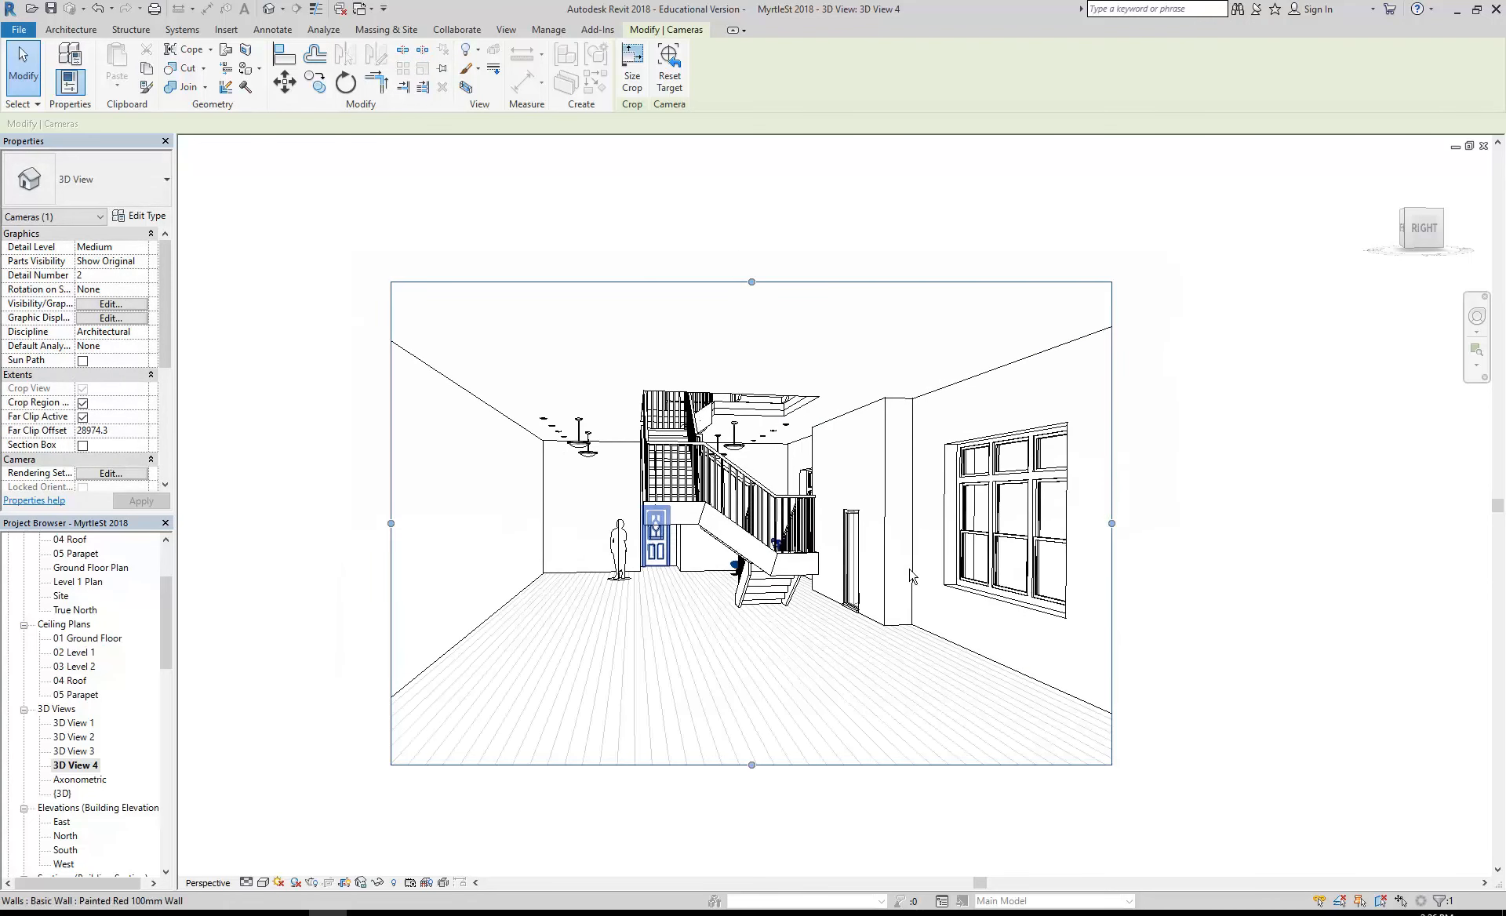
- Extend the crop region's right edge past the window and pull it back to leave a strip of wall beyond it
drag(1113, 523, 1292, 522)
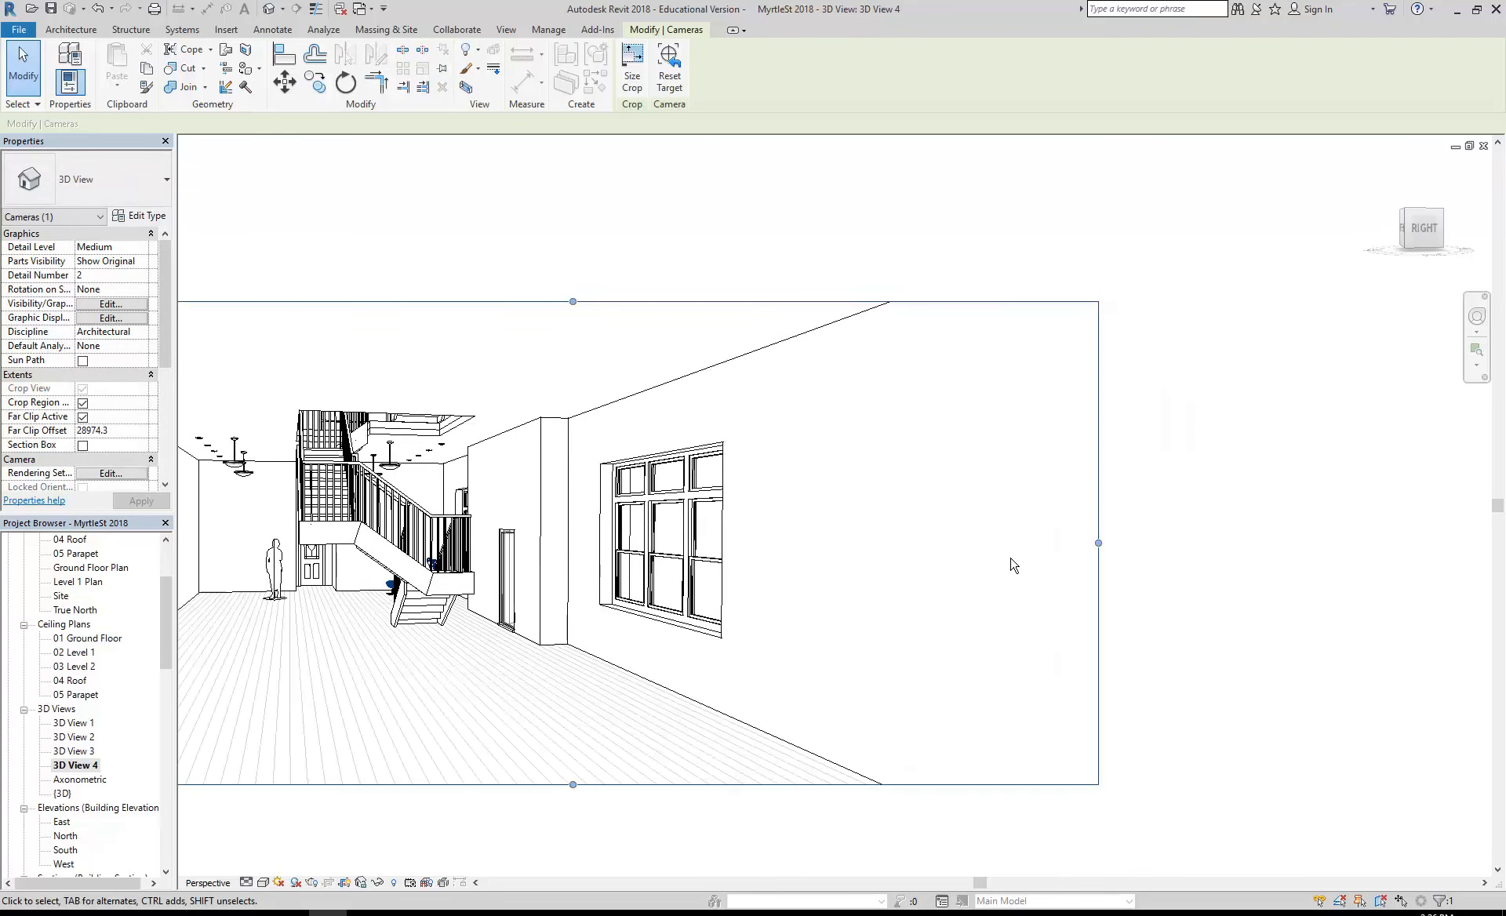
drag(1099, 543, 894, 545)
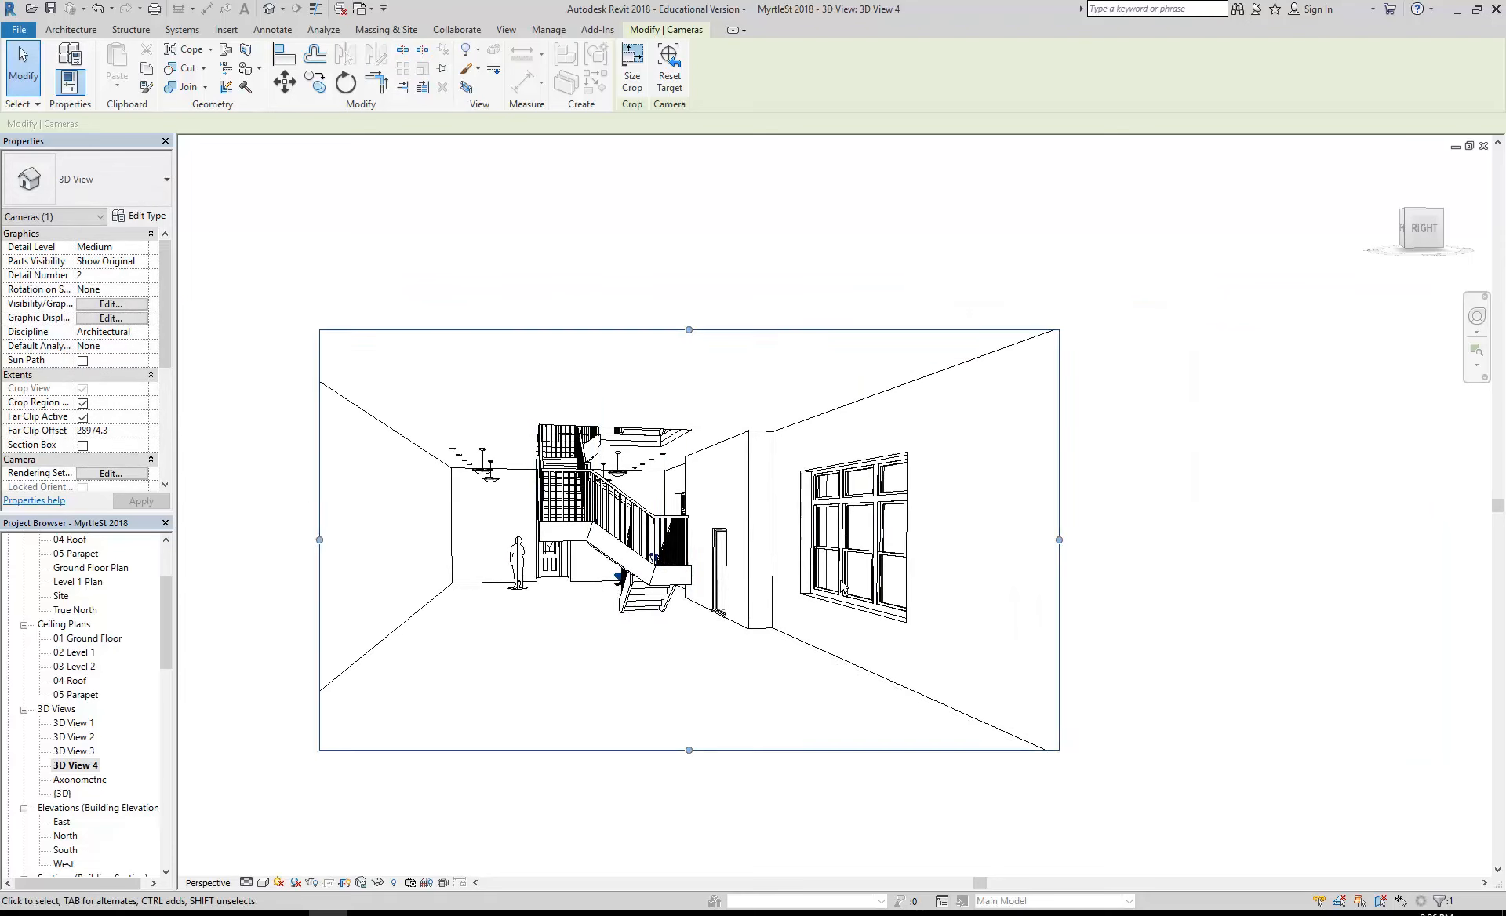
drag(1093, 536, 1027, 536)
- Open the 01 Ground Floor plan view and bring the whole floor into view
drag(171, 640, 169, 609)
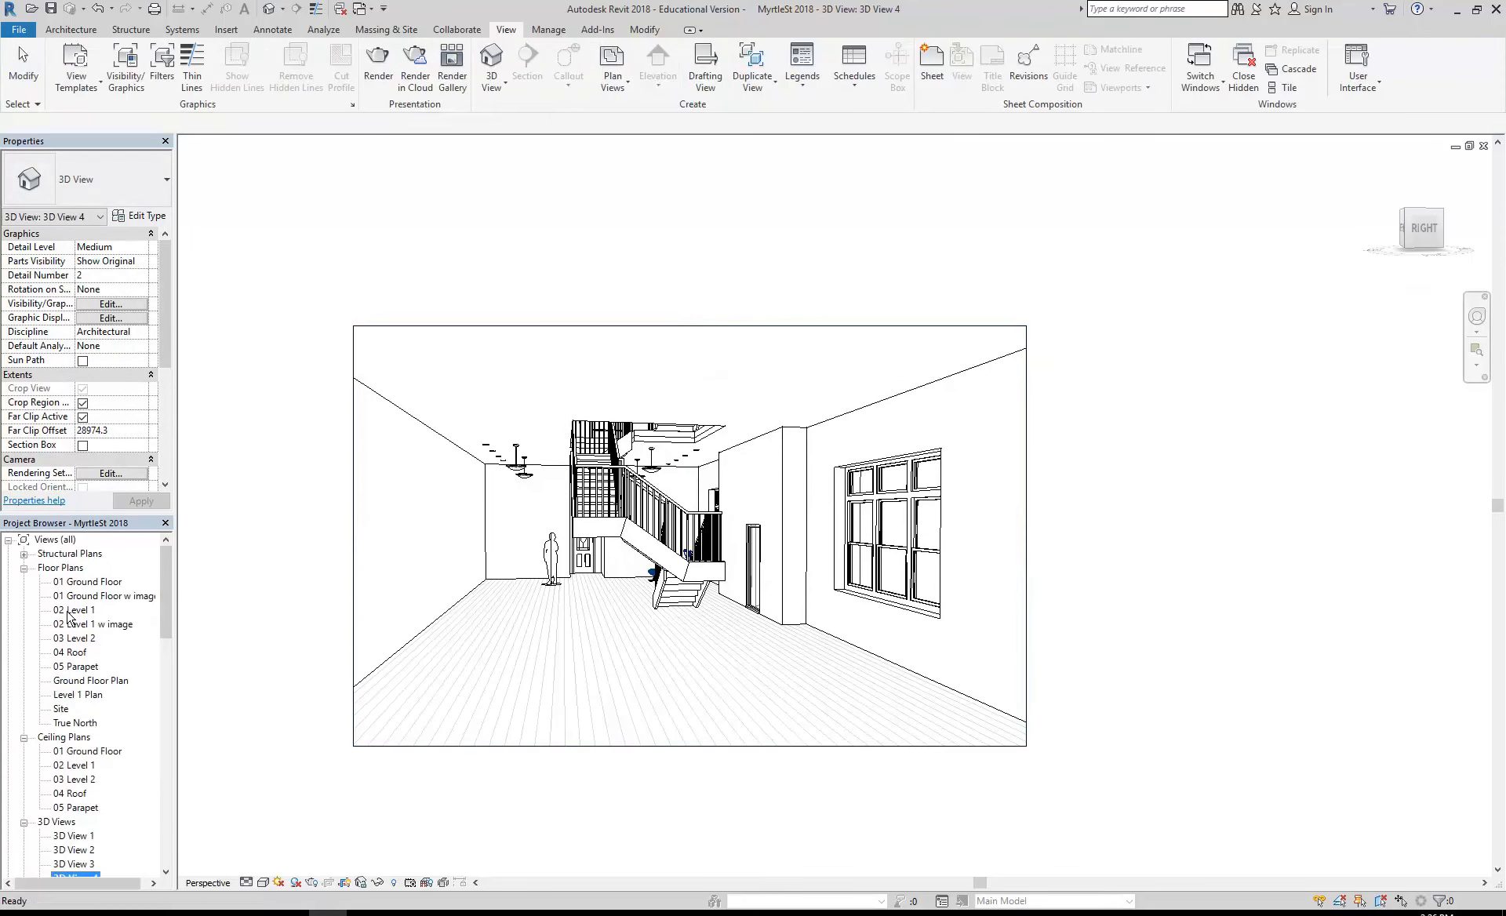
double_click(79, 583)
scroll(643, 549, down, 1)
middle_drag(644, 549, 589, 580)
click(654, 380)
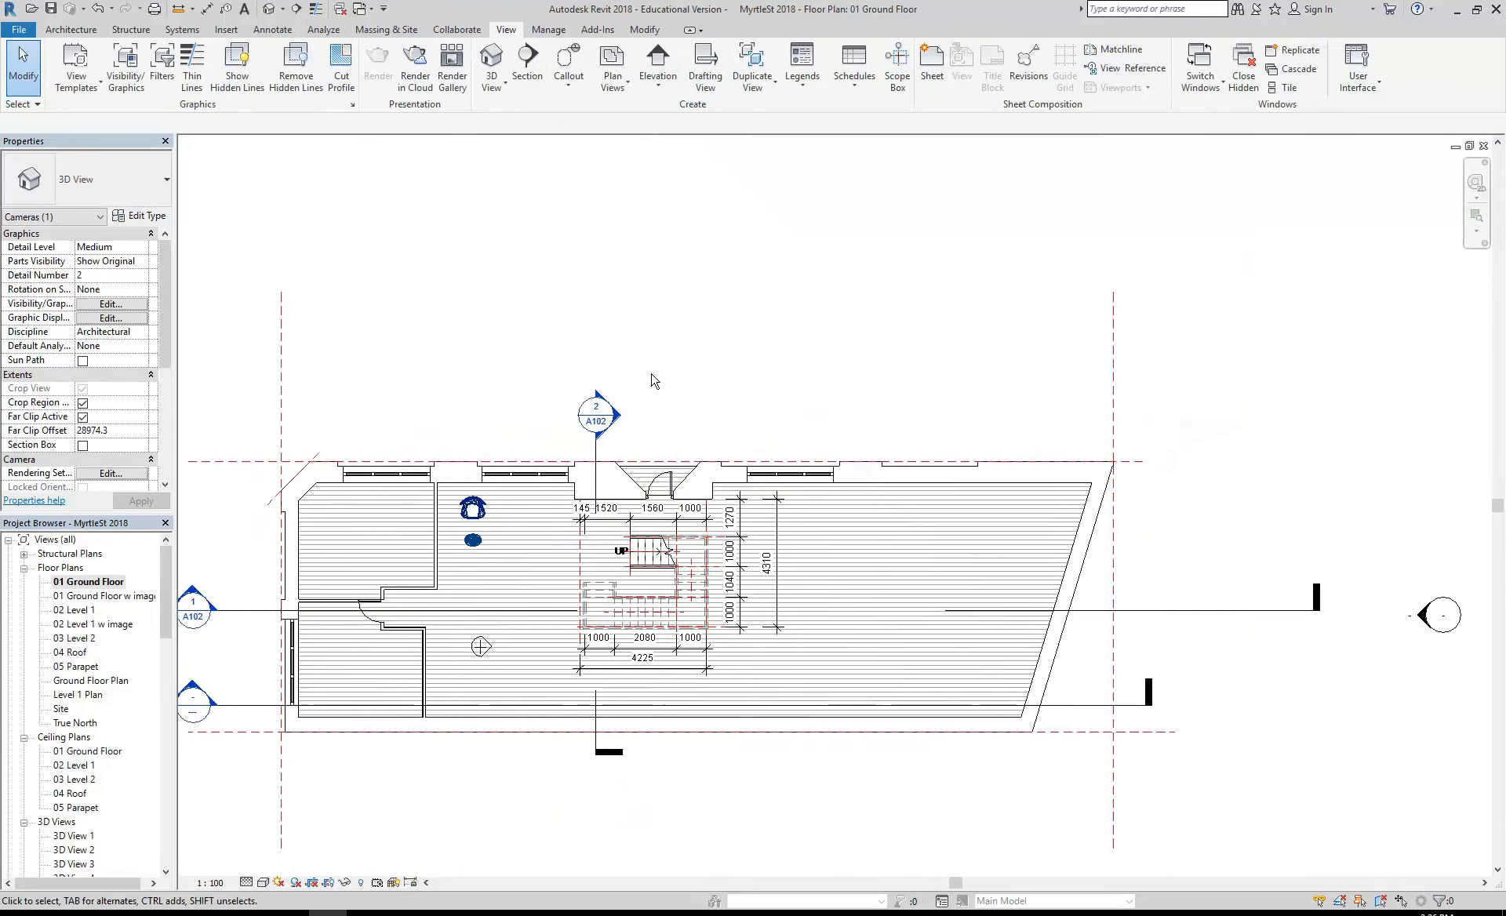
- Place an RPC Female Tina component in the room's east end, just inside the upper wall right of the last window
click(59, 31)
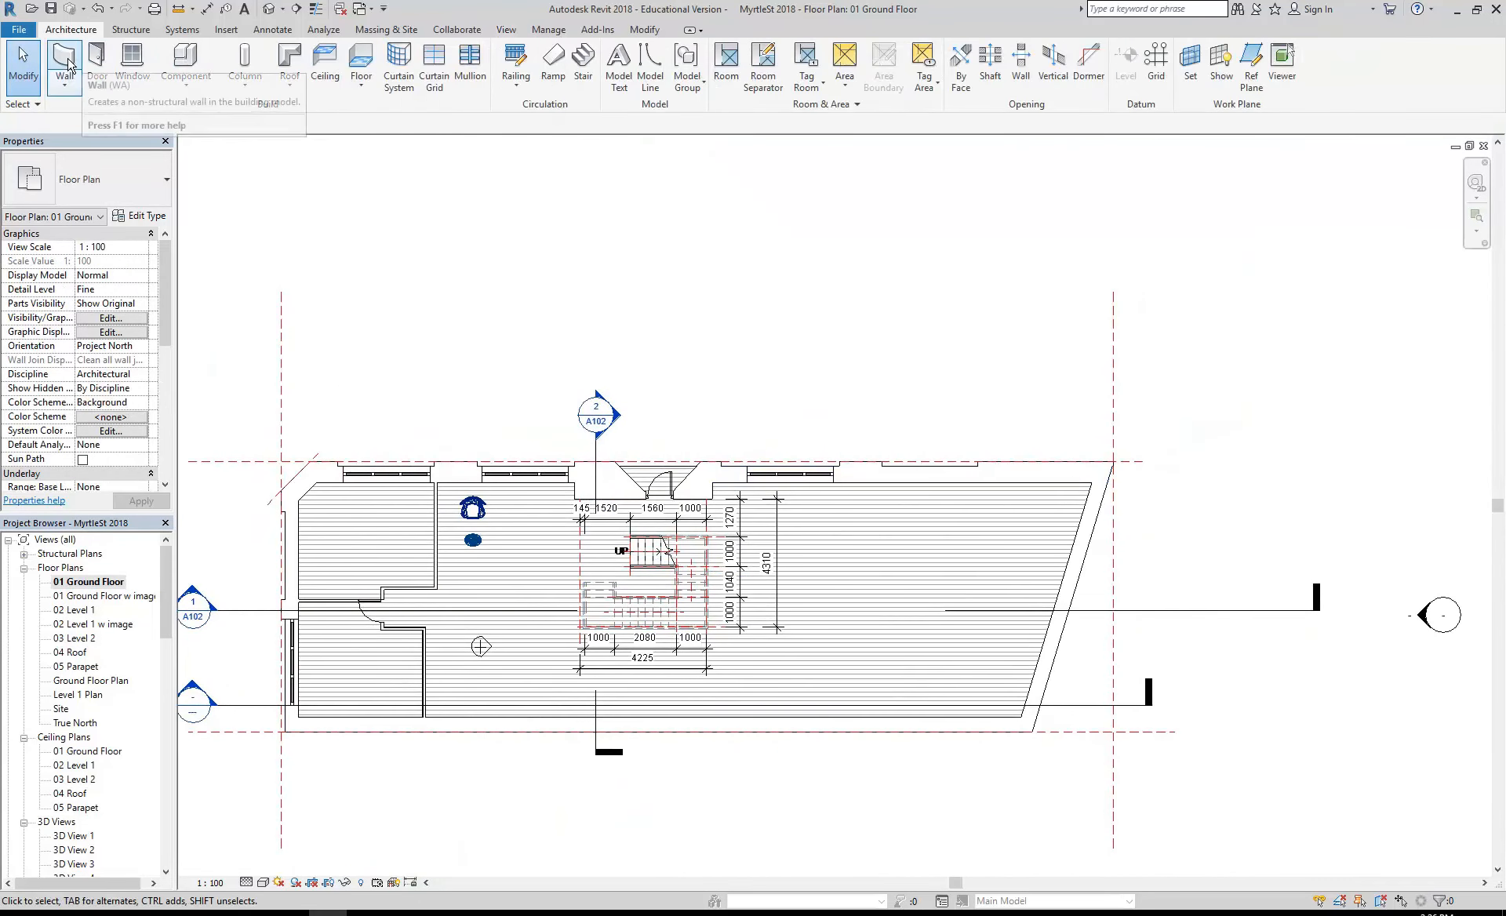
click(186, 61)
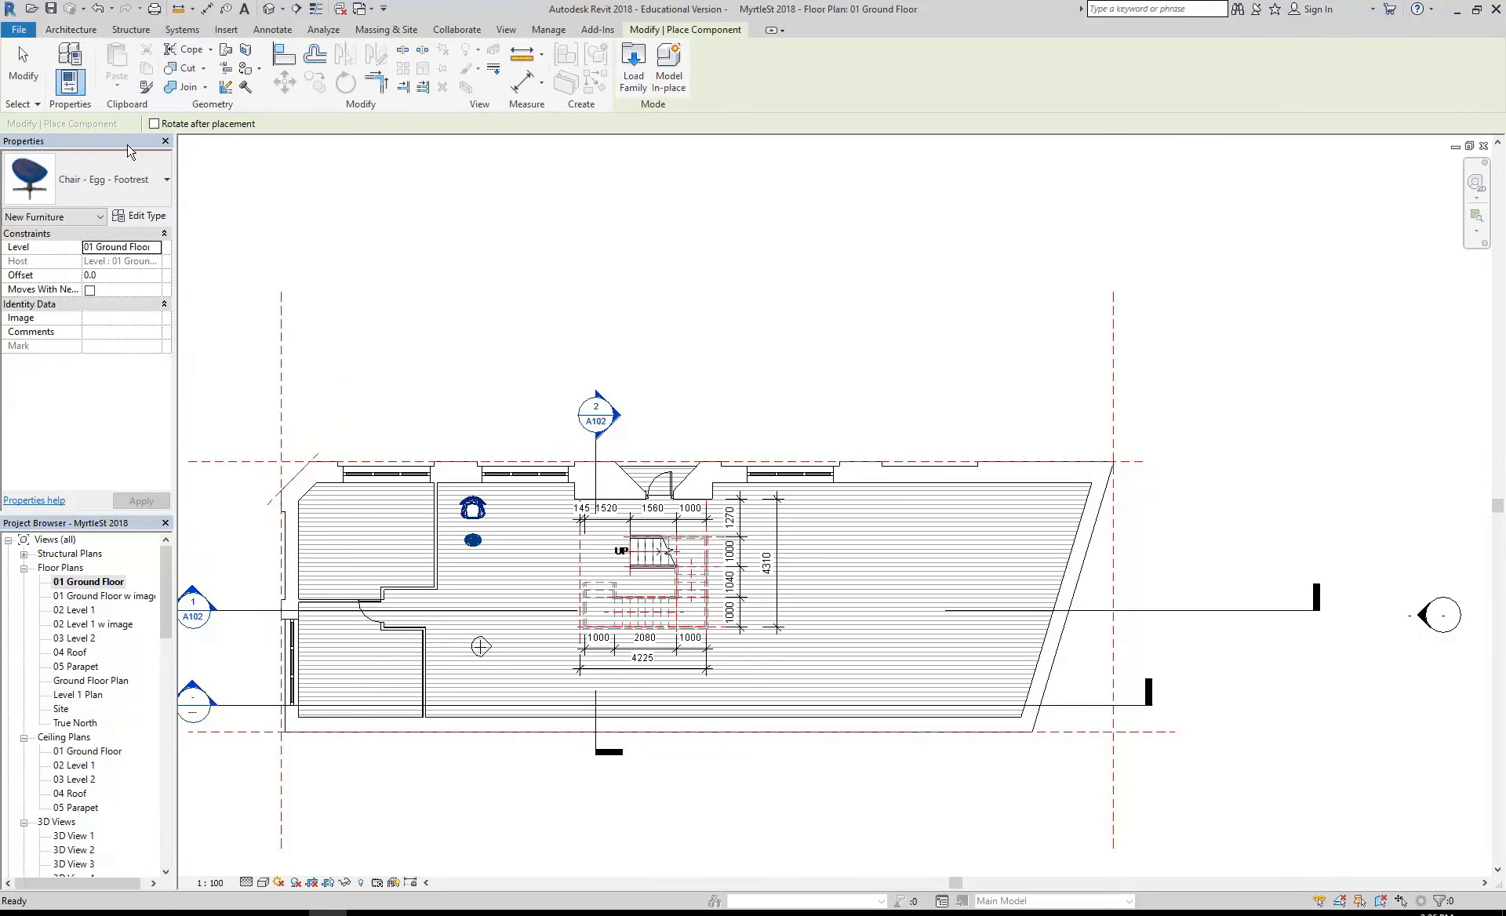
click(94, 179)
scroll(77, 469, down, 2)
scroll(78, 468, down, 5)
scroll(78, 468, up, 8)
scroll(74, 394, down, 6)
scroll(75, 394, down, 15)
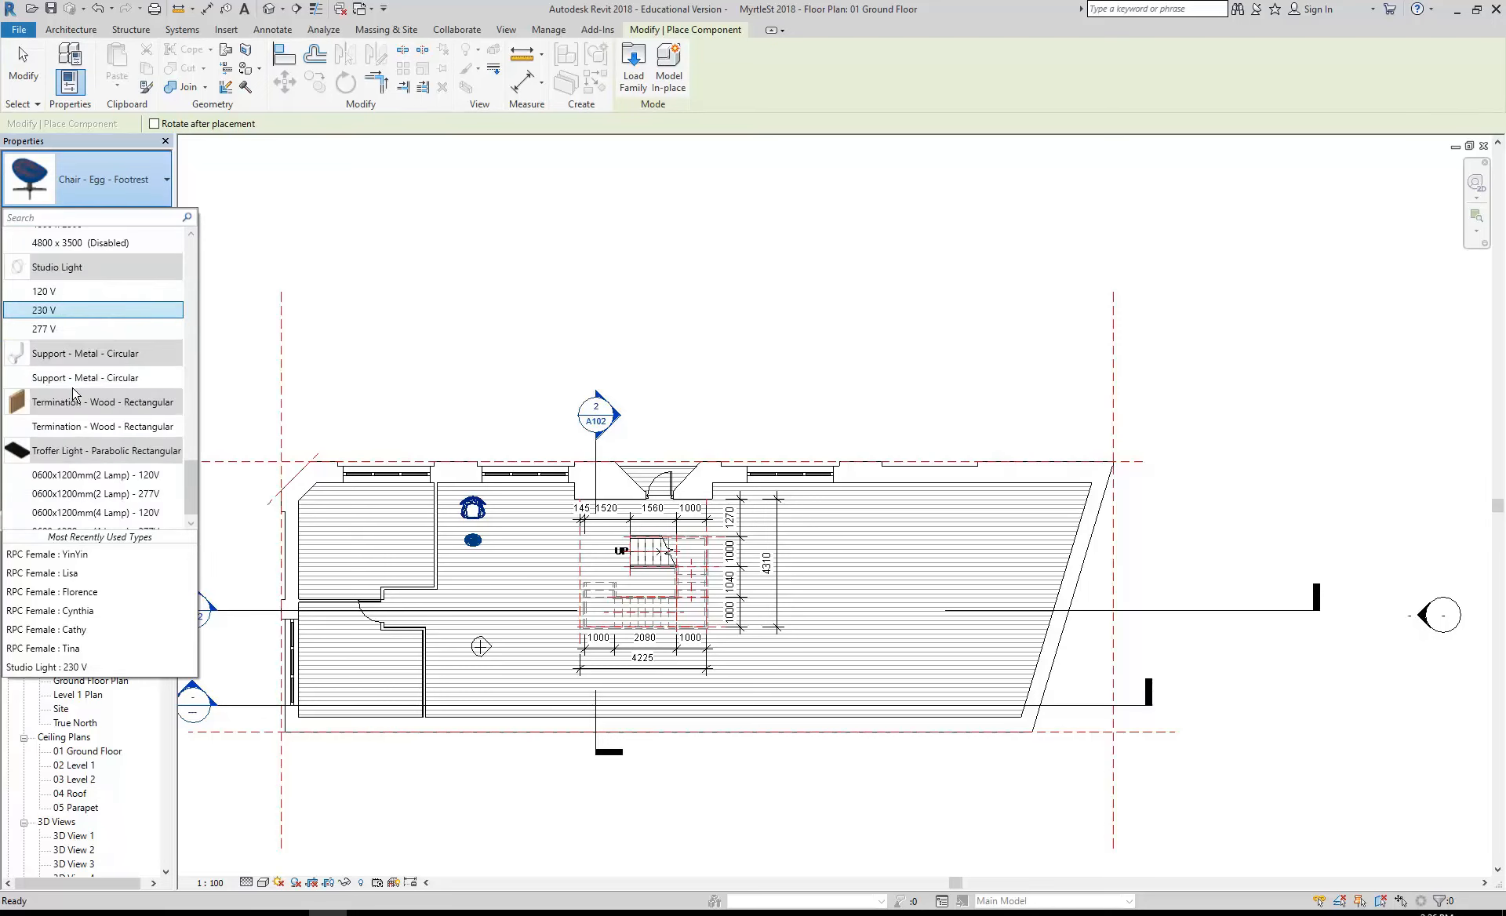
scroll(75, 394, up, 10)
scroll(81, 336, up, 3)
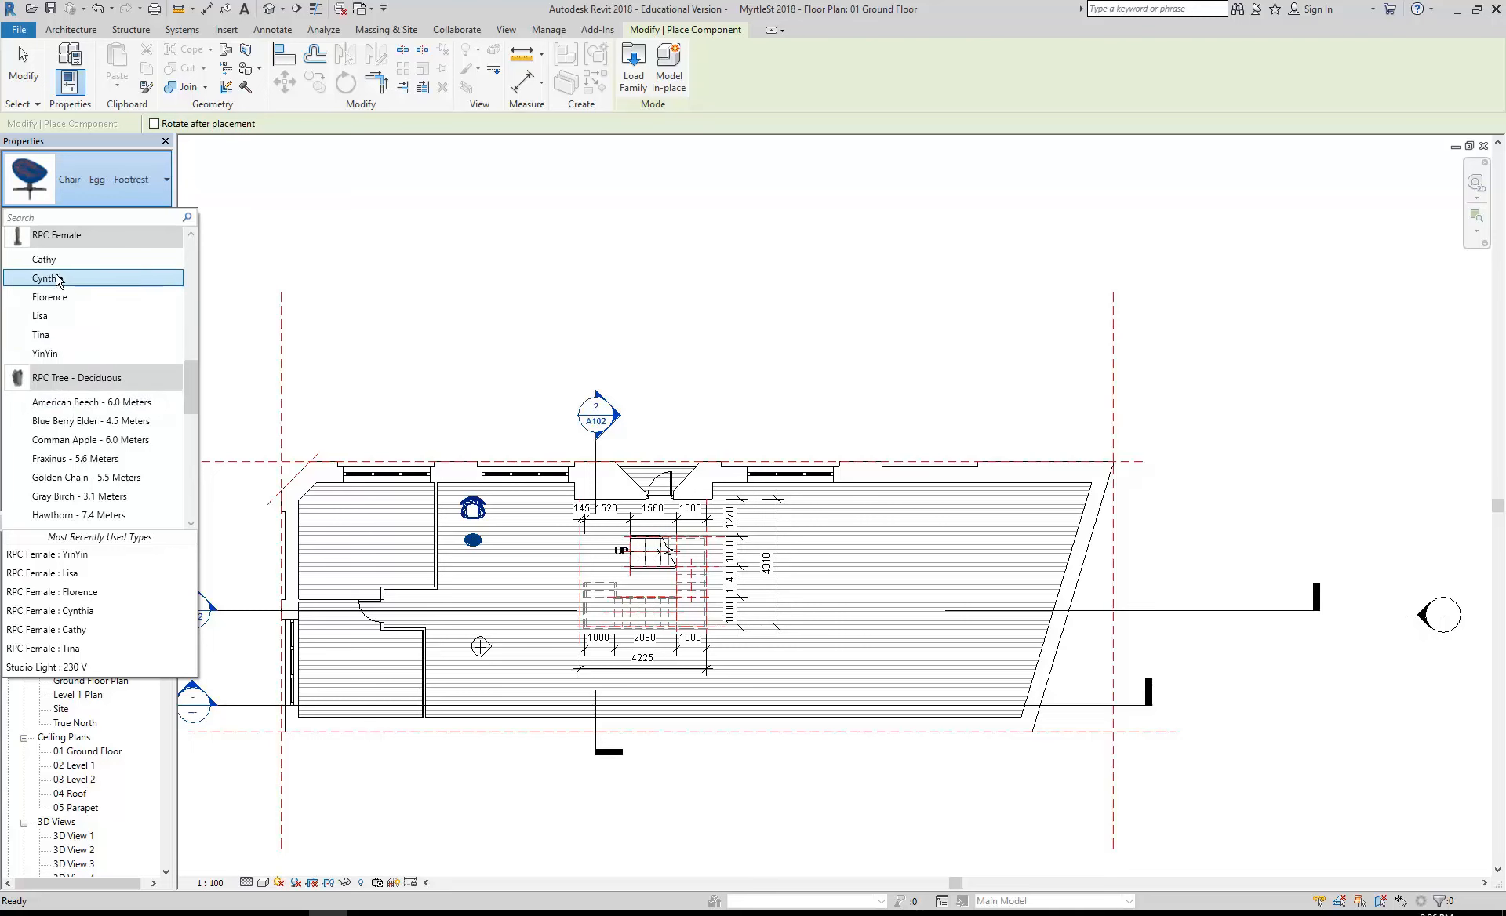
click(44, 335)
scroll(851, 610, up, 5)
click(931, 550)
right_click(734, 297)
click(799, 310)
right_click(799, 316)
click(835, 324)
- Reopen 3D View 4 and extend the crop region's right edge until the new female figure is included
scroll(926, 318, down, 3)
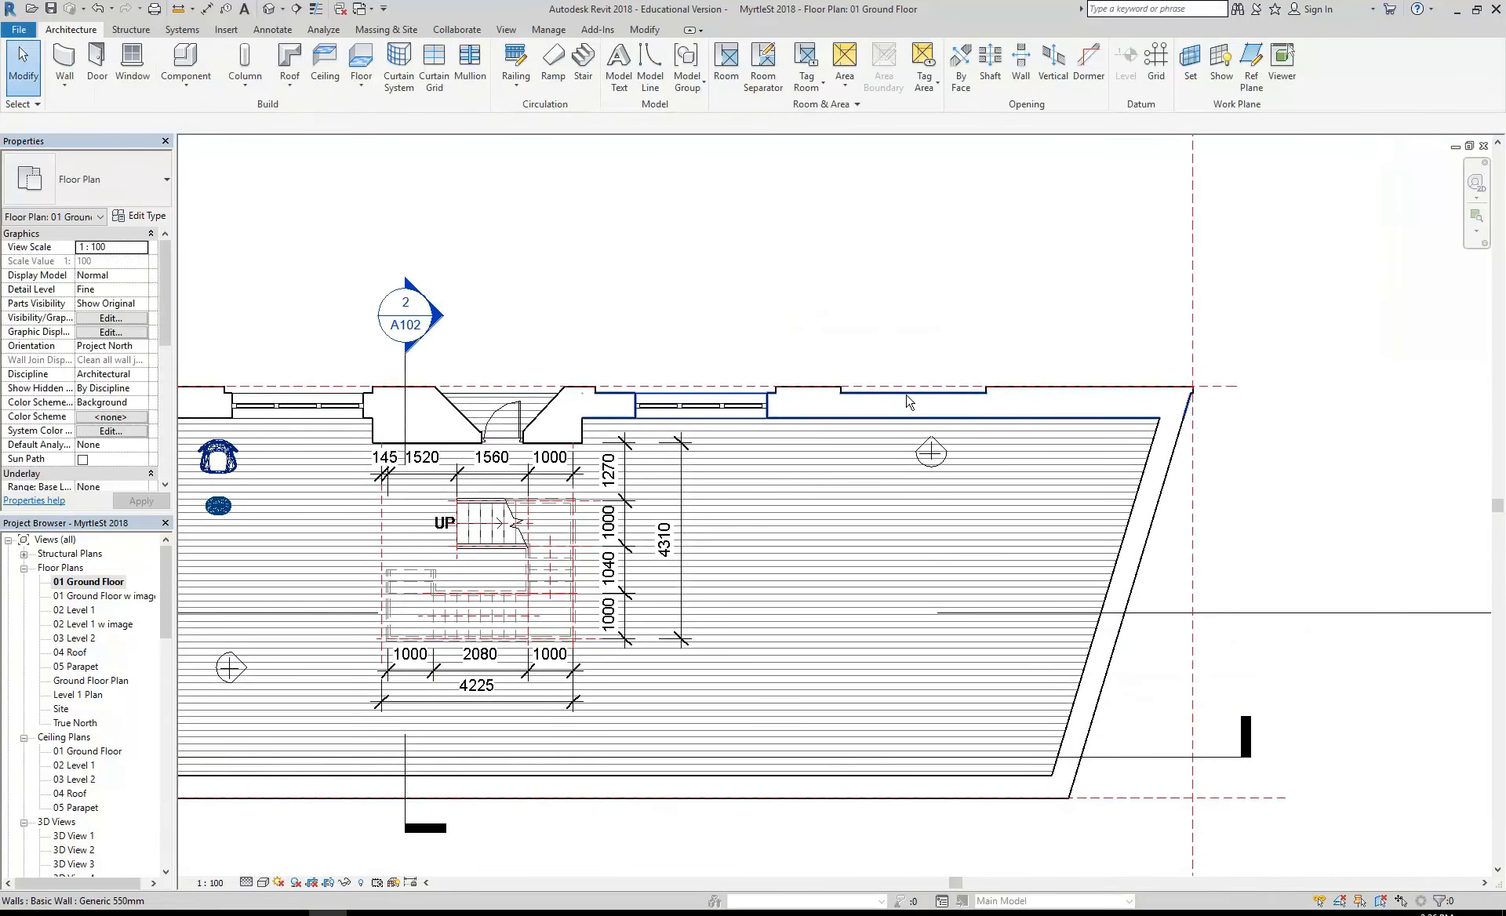
scroll(118, 628, down, 5)
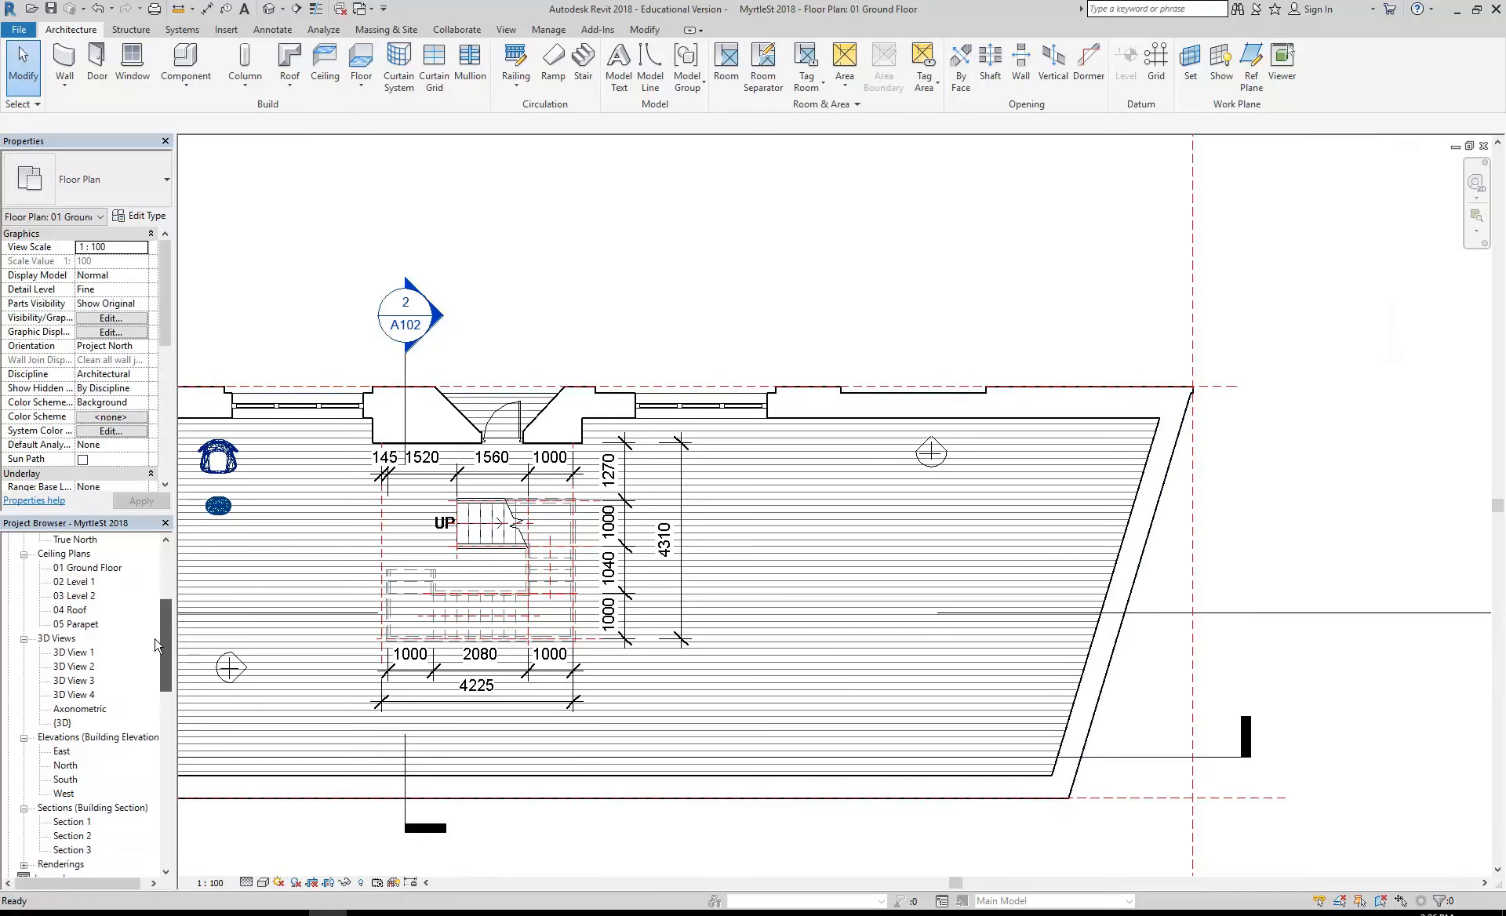
double_click(75, 652)
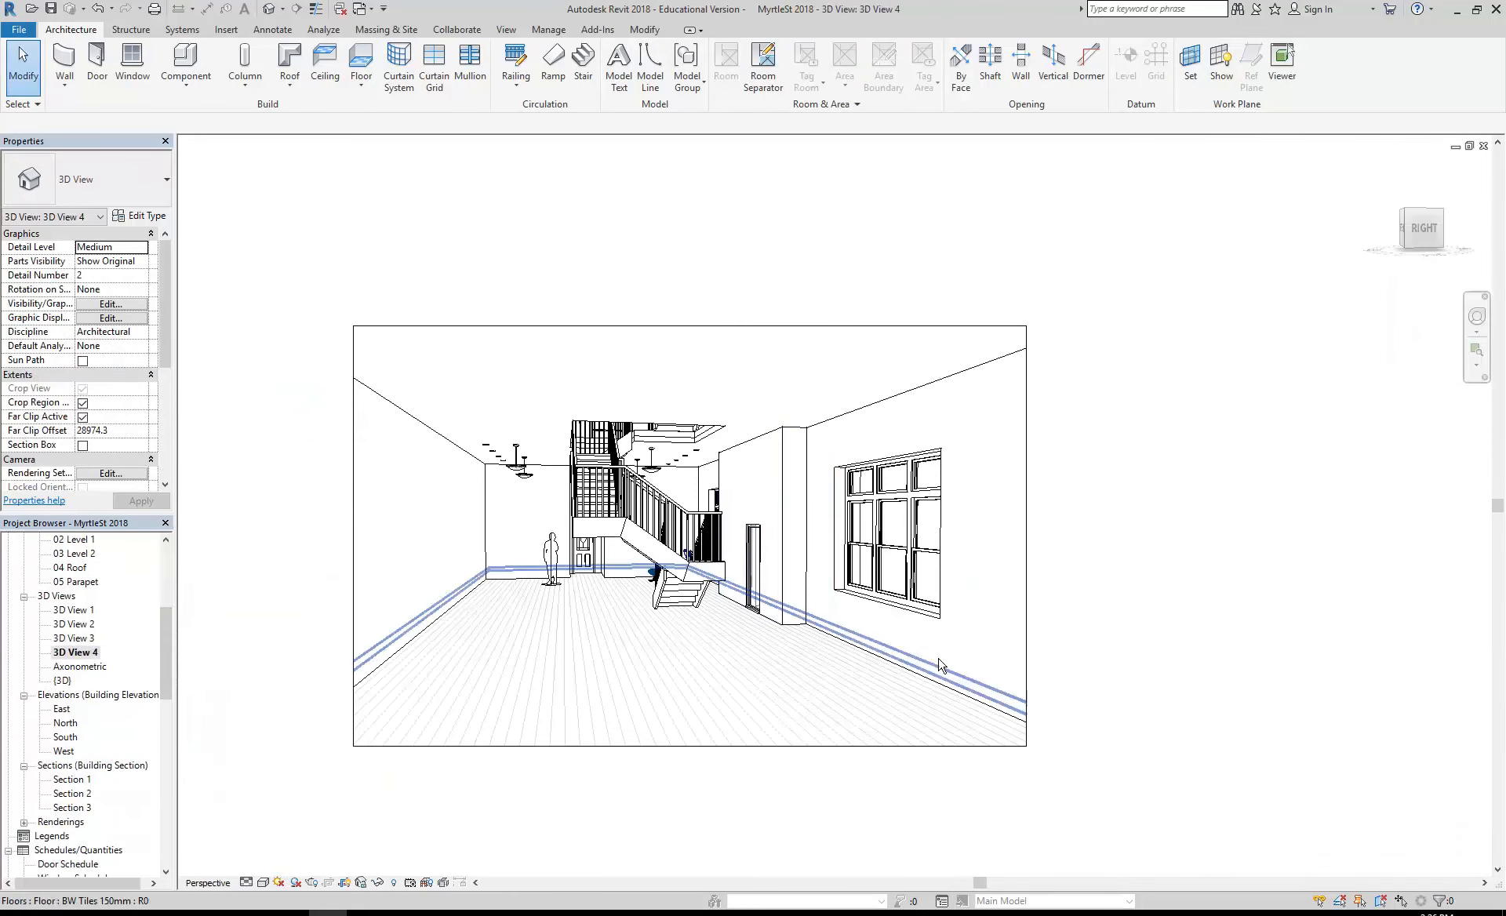
click(1027, 490)
drag(1026, 536, 1281, 536)
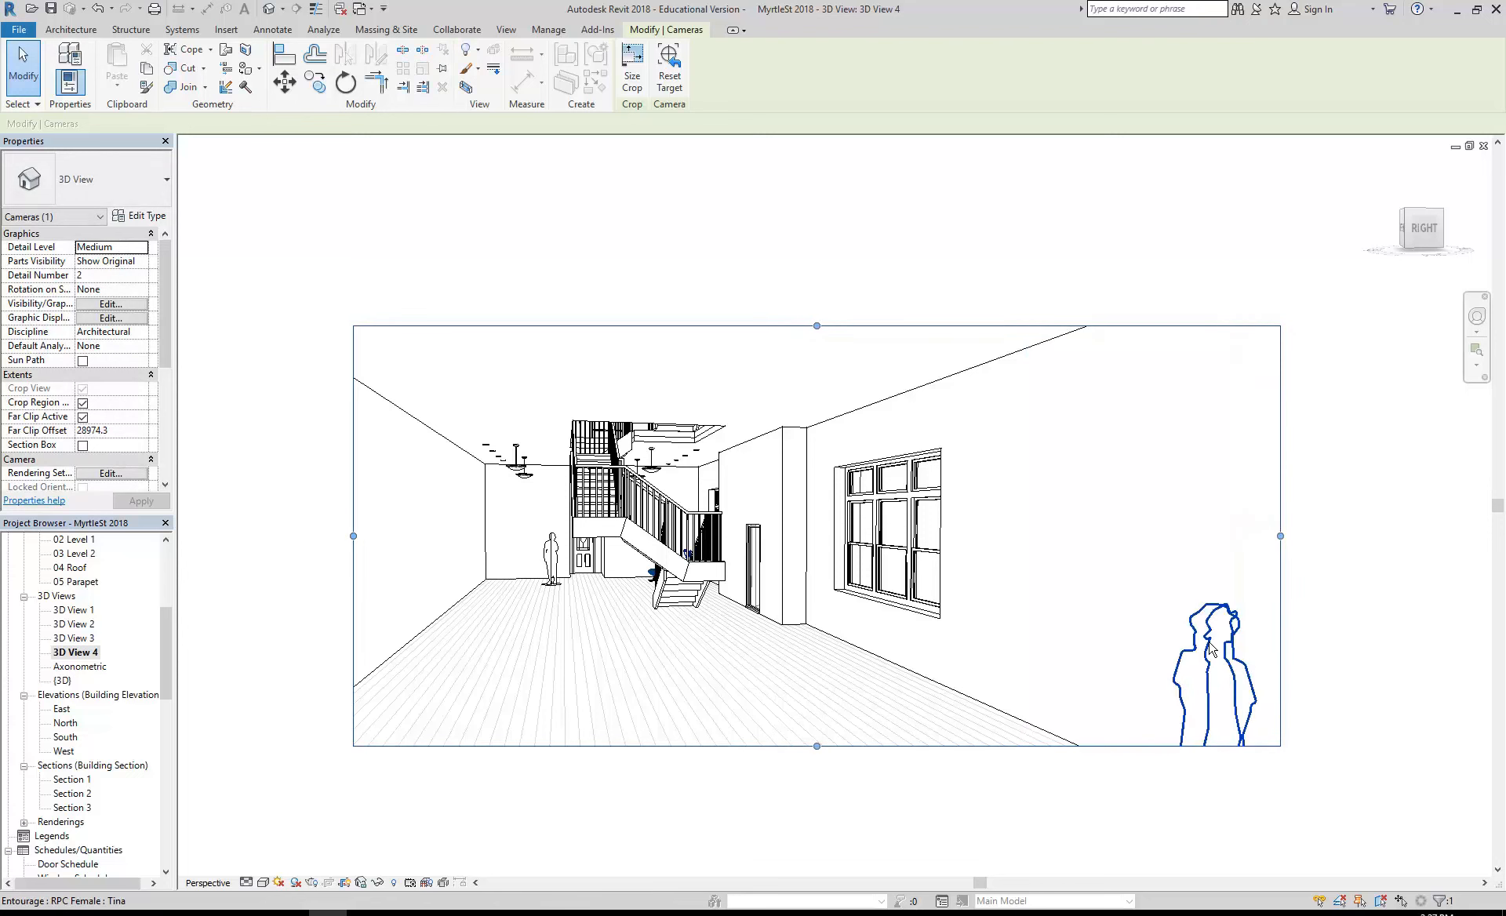
- Extend the crop region's left, lower and upper edges and trim its right edge slightly close to the female figure
middle_drag(960, 504, 1038, 517)
drag(432, 549, 282, 549)
drag(820, 760, 821, 823)
drag(821, 339, 821, 314)
drag(1359, 571, 1340, 571)
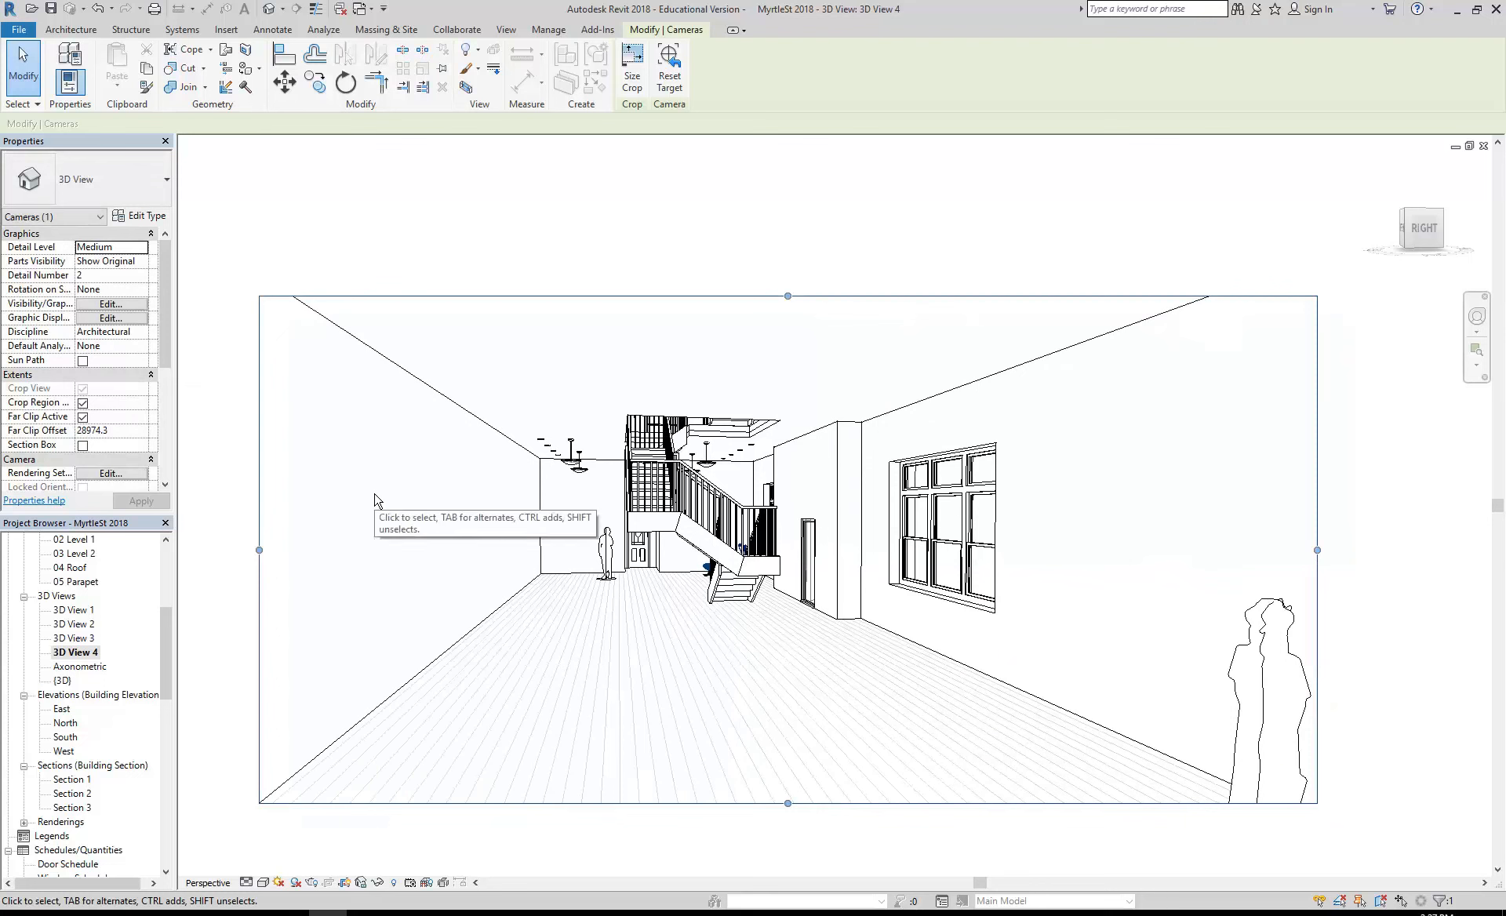
key(Escape)
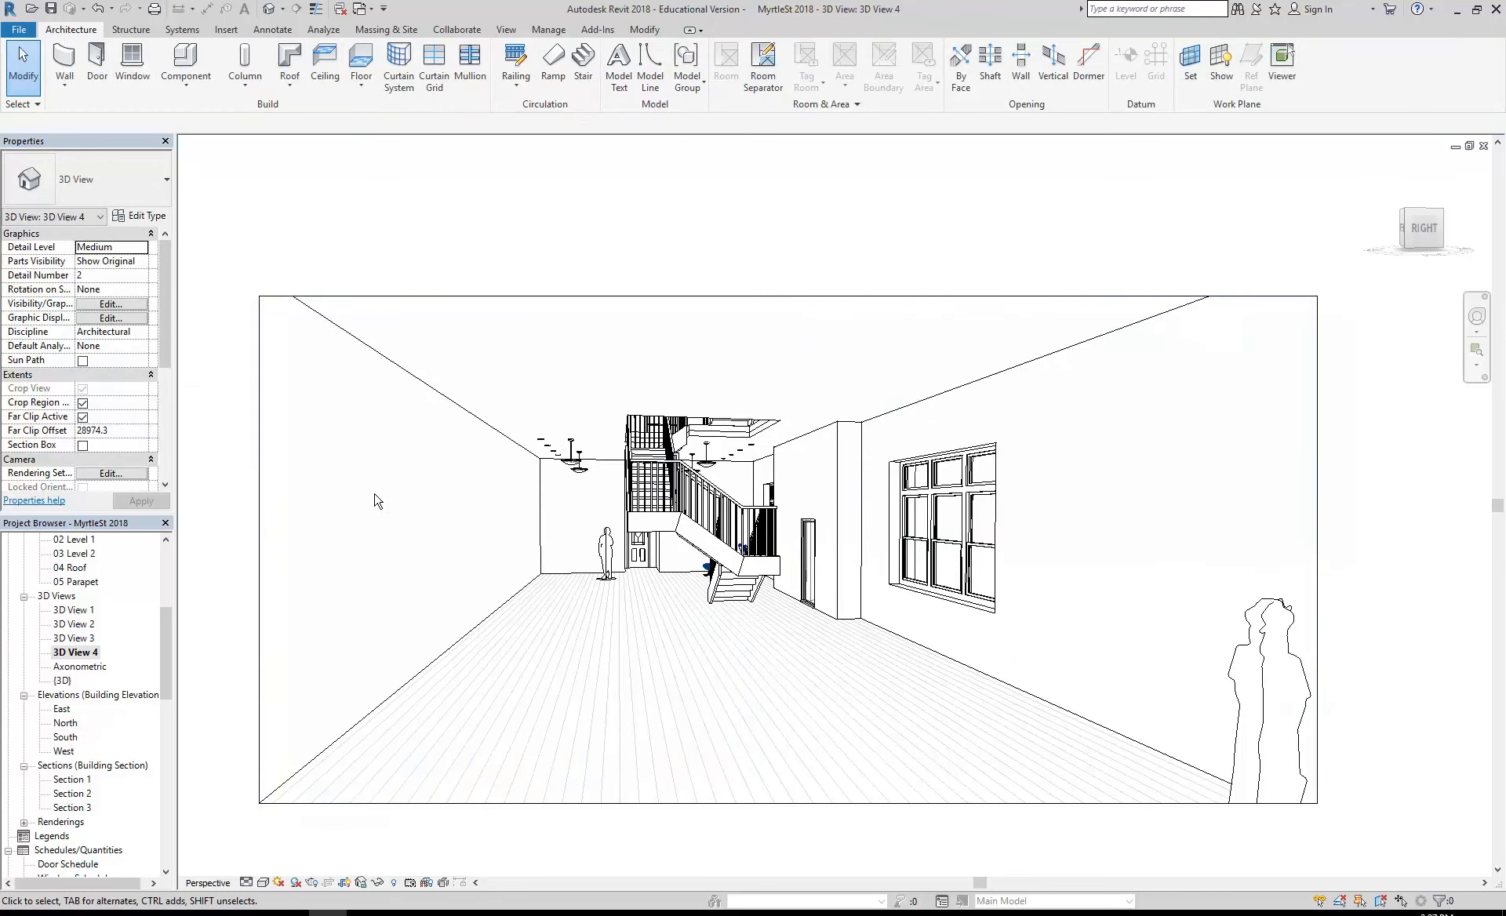
- Open sheet A103 and bring both perspective viewports into view
drag(167, 640, 155, 698)
double_click(75, 736)
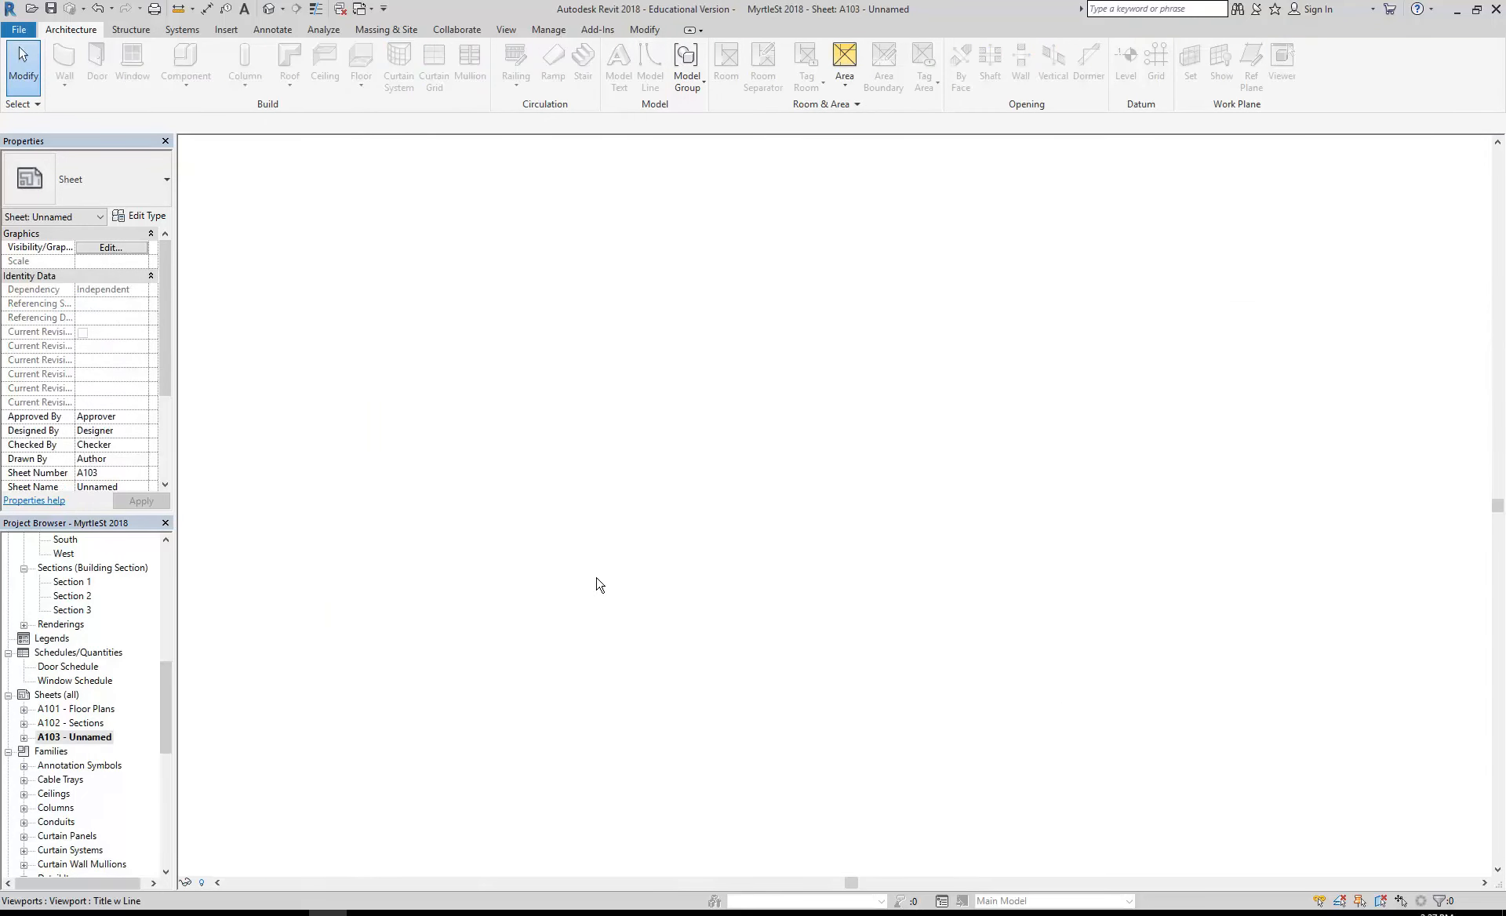
scroll(863, 489, down, 1)
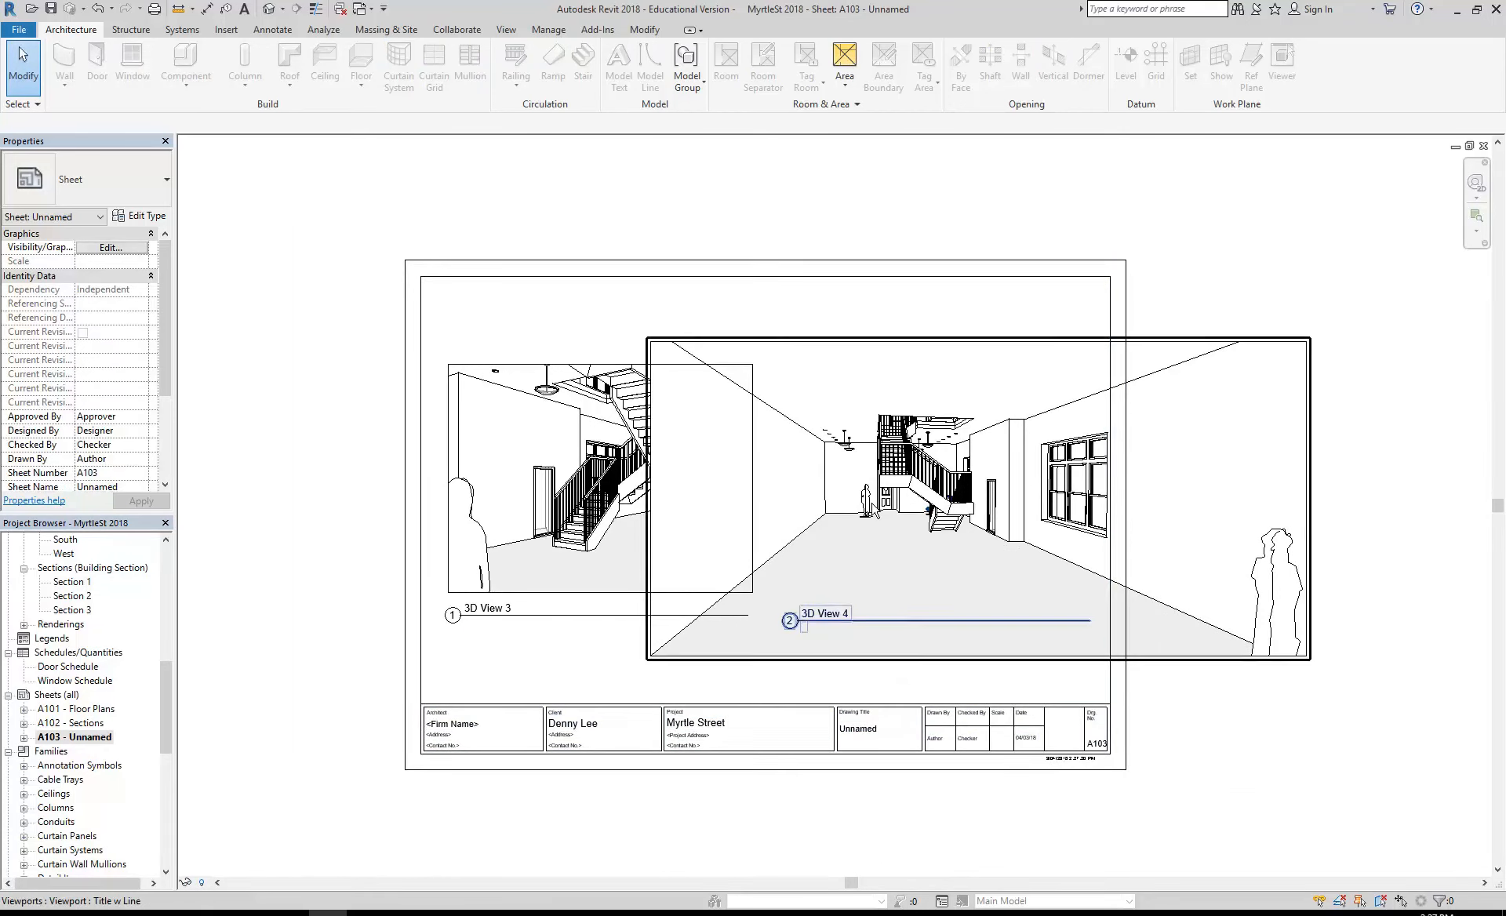
click(503, 482)
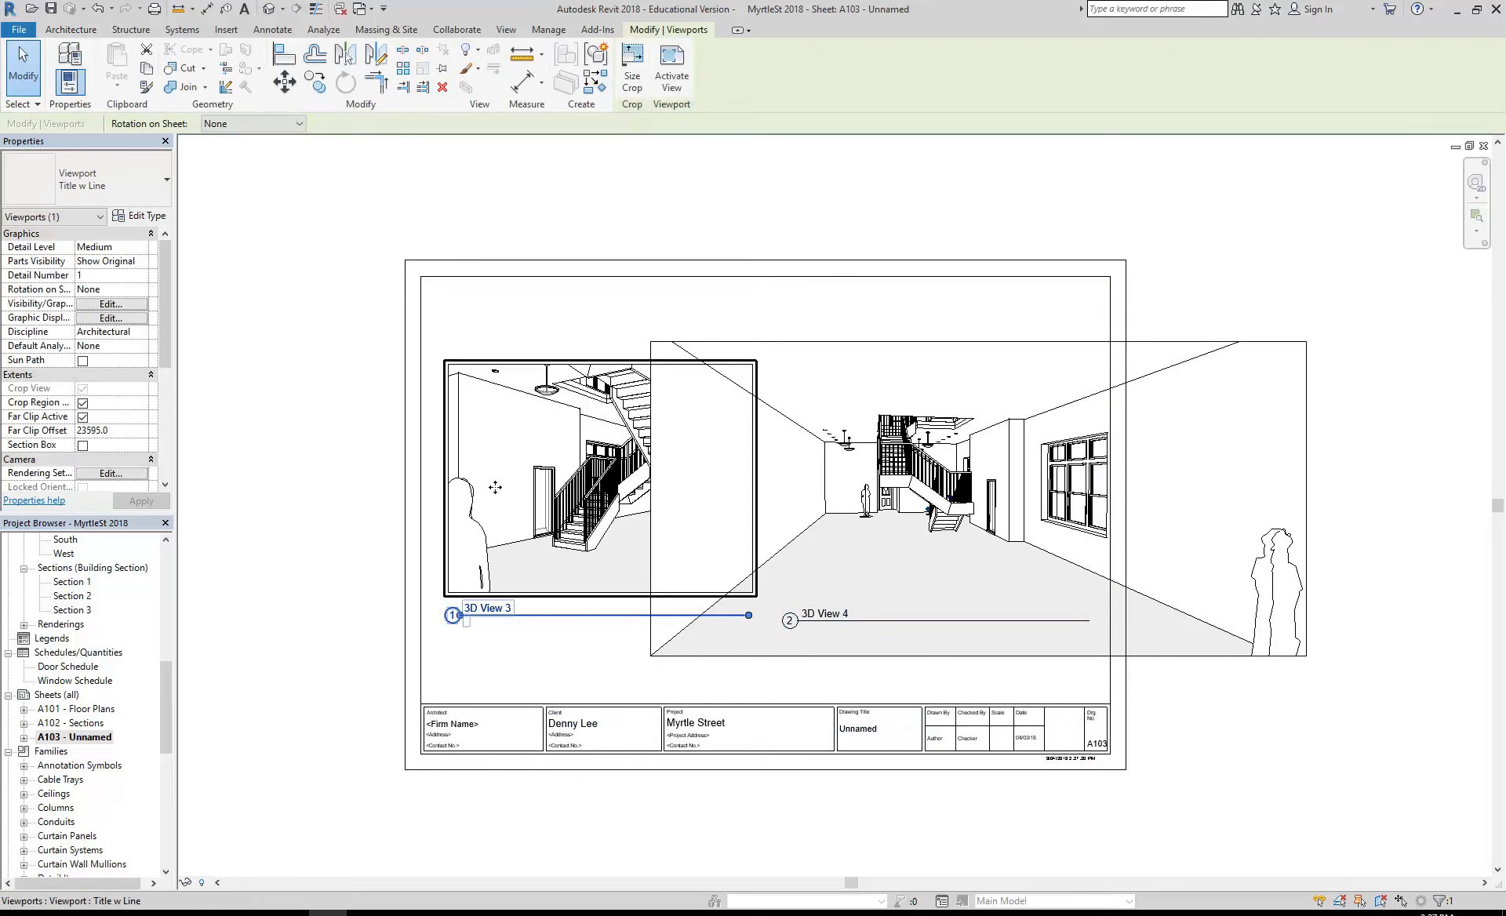
- Scale the enlarged 3D View 4 viewport's crop to 250 mm wide and 120 mm high with locked proportions
click(925, 490)
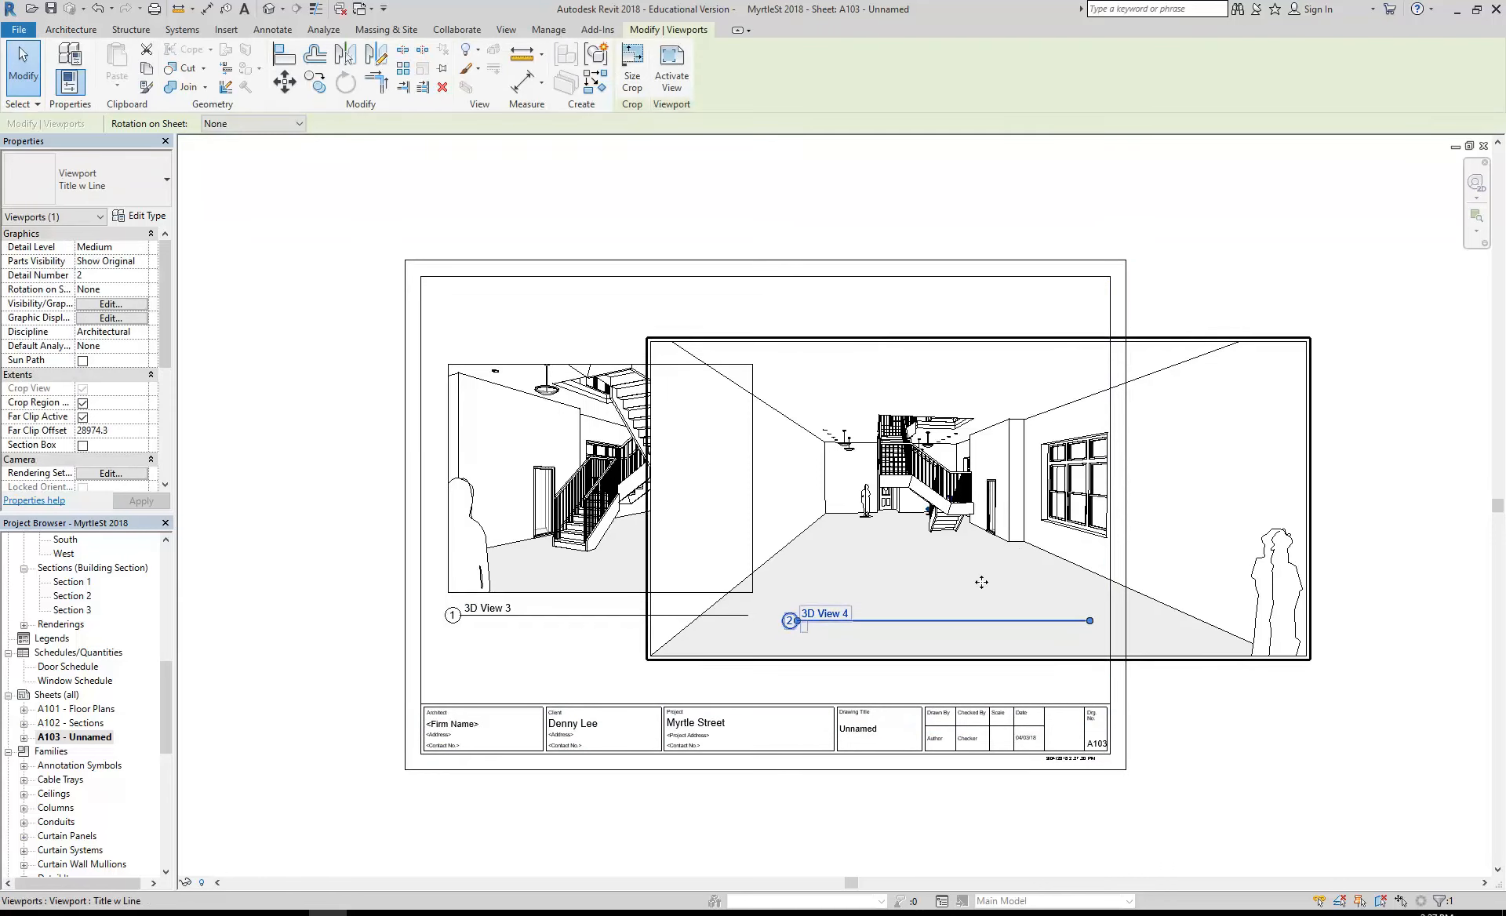
click(633, 66)
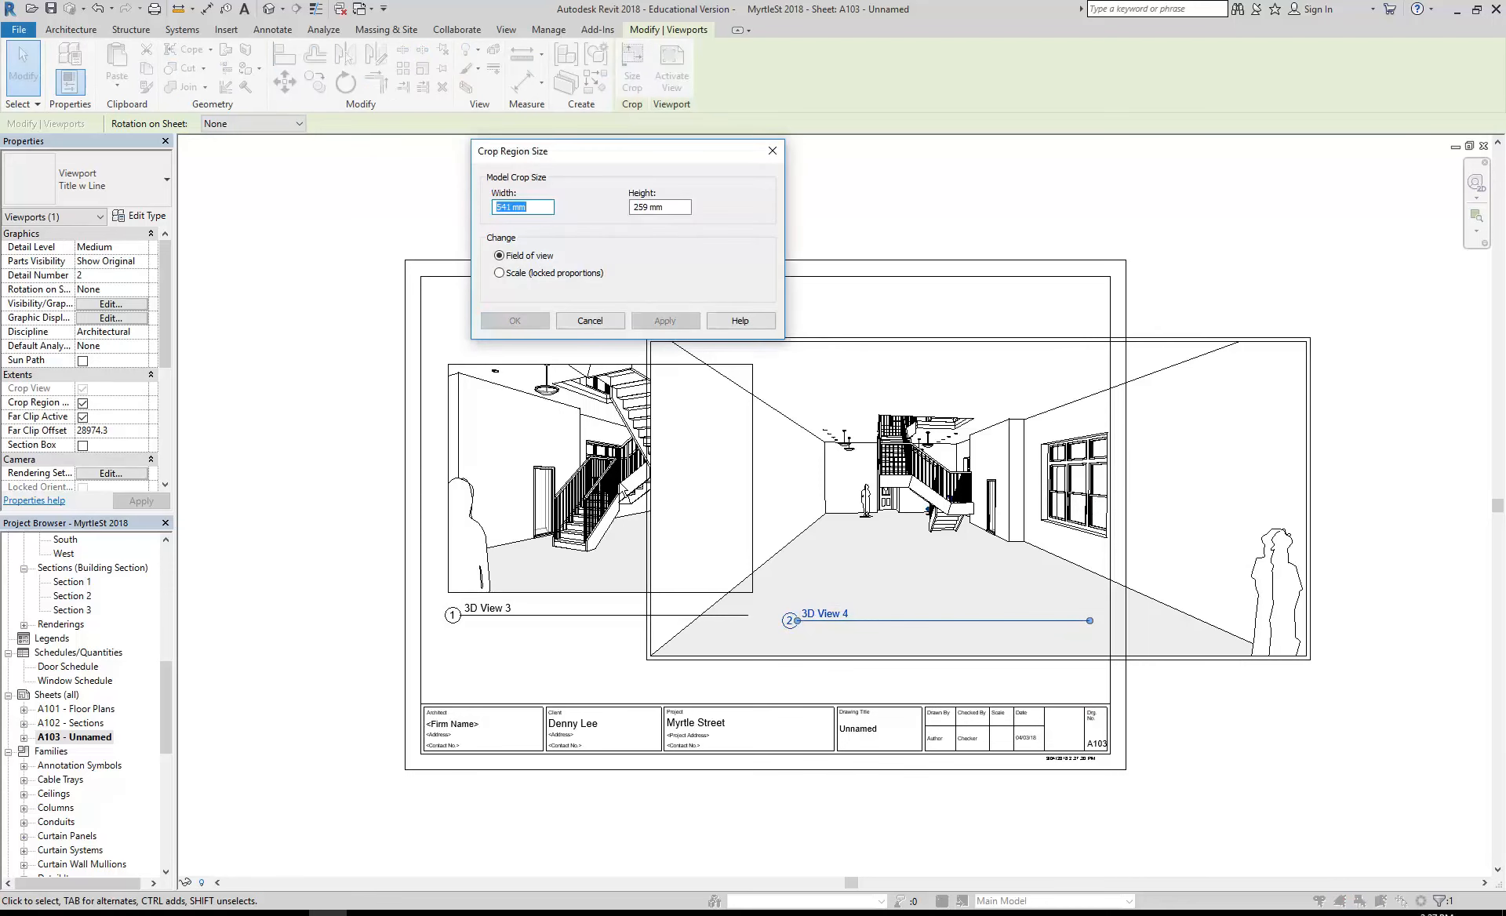
click(500, 274)
drag(510, 205, 451, 212)
text(250)
key(Tab)
text(120)
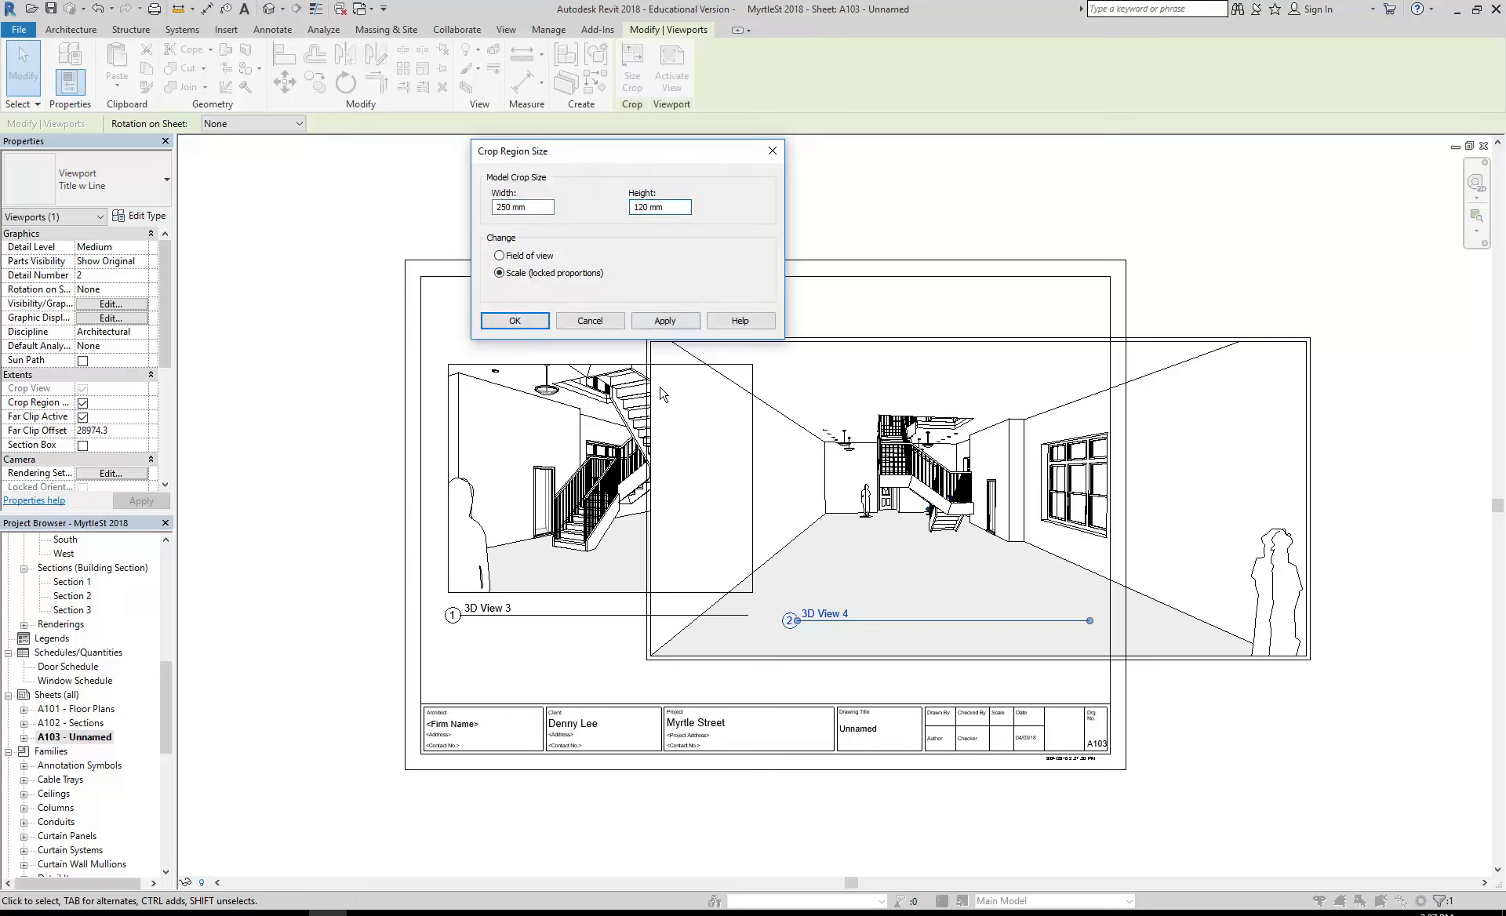
click(515, 321)
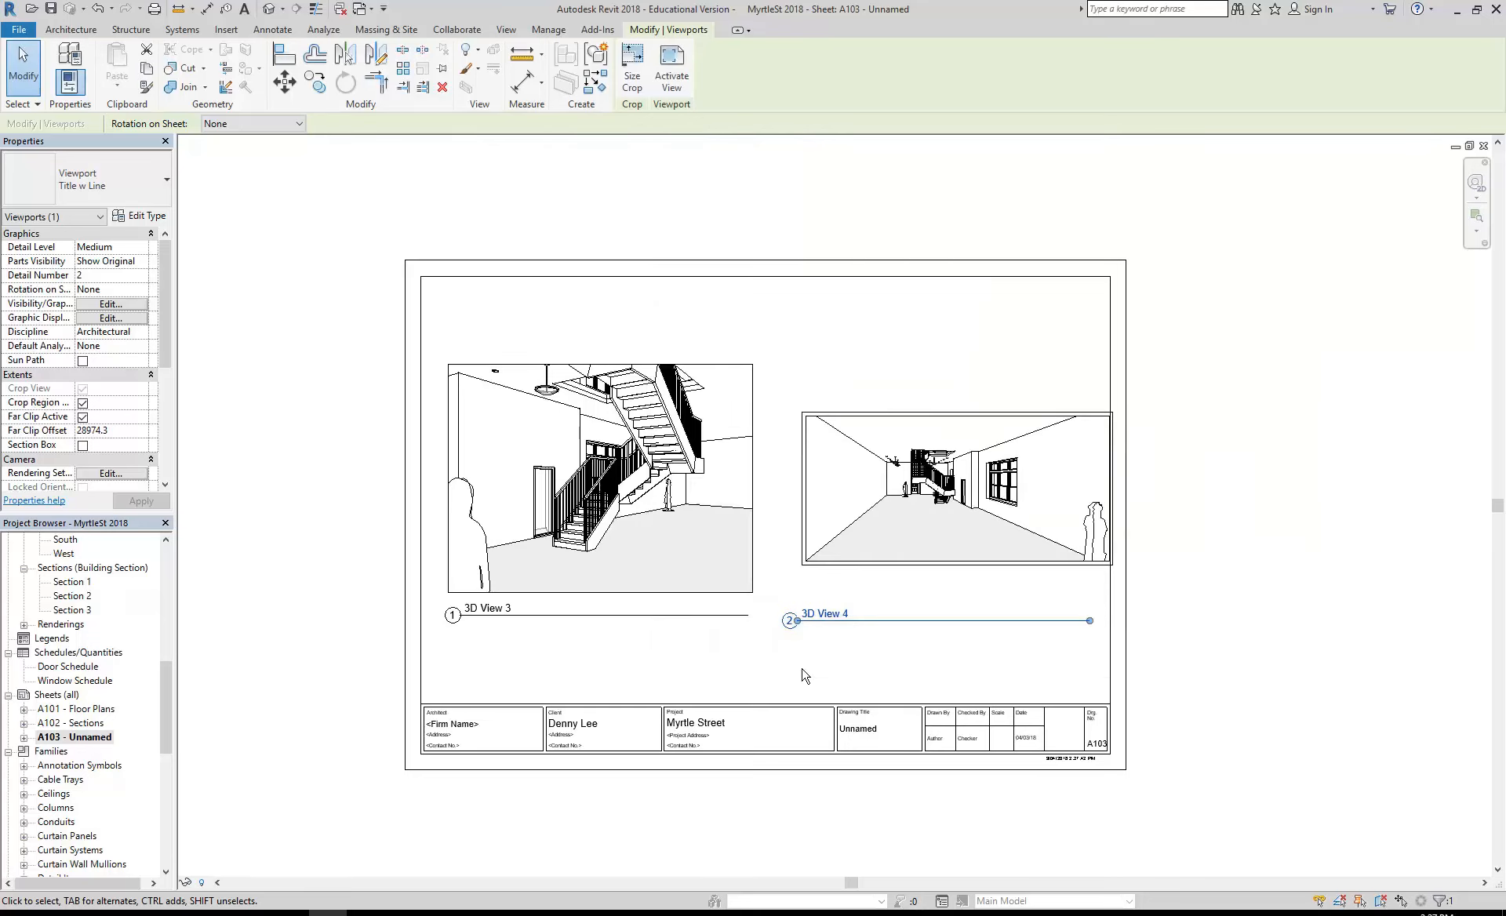
- Move the rescaled 3D View 4 viewport up and left so it sits inside the sheet border beside 3D View 3
drag(891, 536, 866, 511)
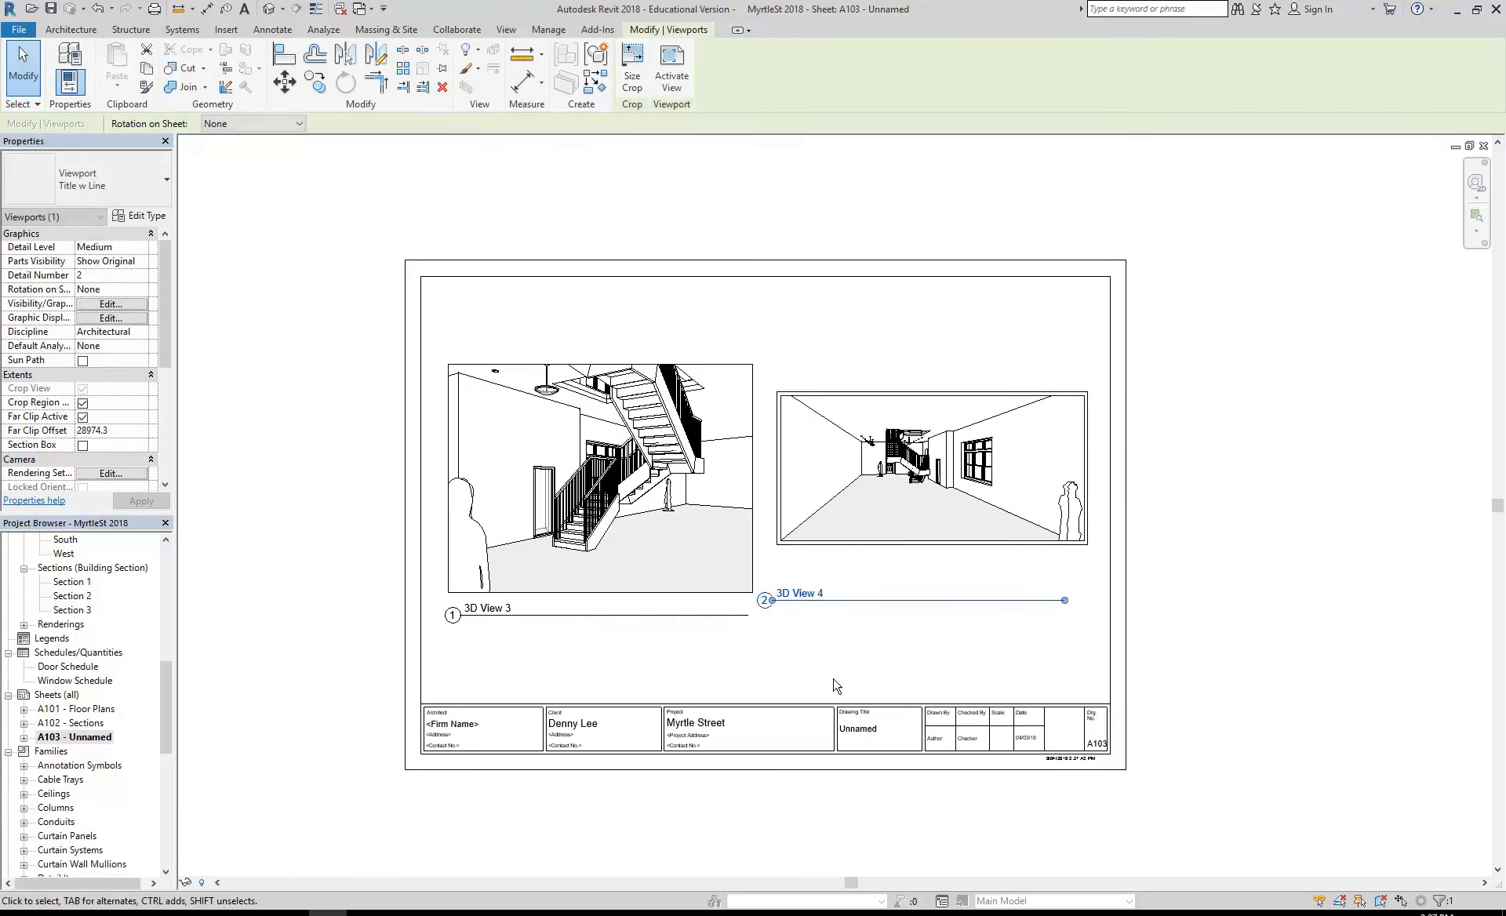
click(835, 683)
scroll(684, 581, up, 1)
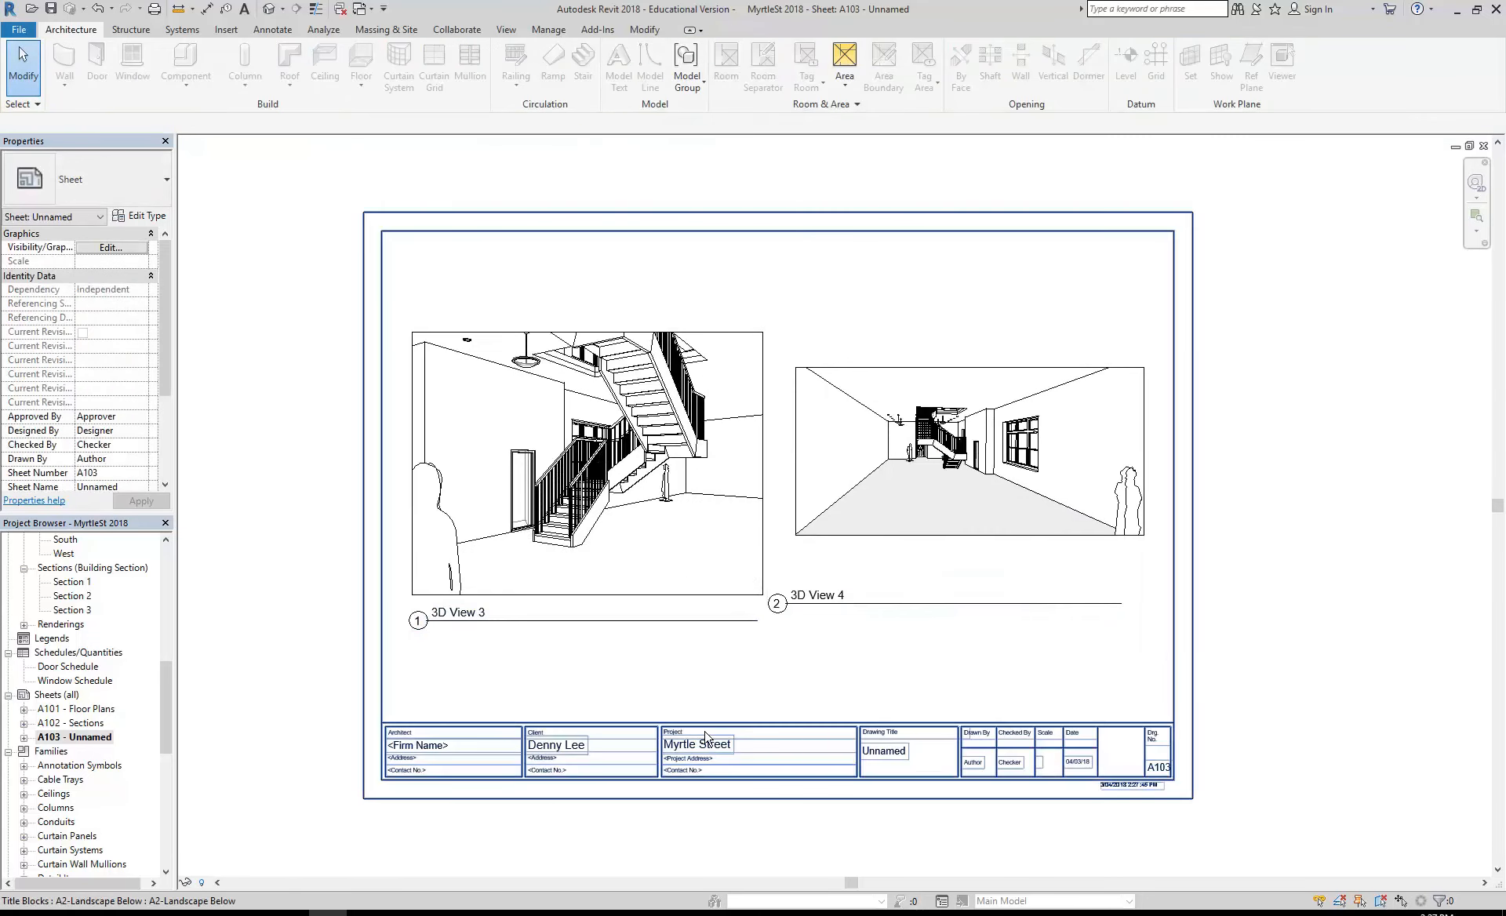
- Check the crop region sizes of the 3D View 3 and 3D View 4 viewports without changing them
click(642, 522)
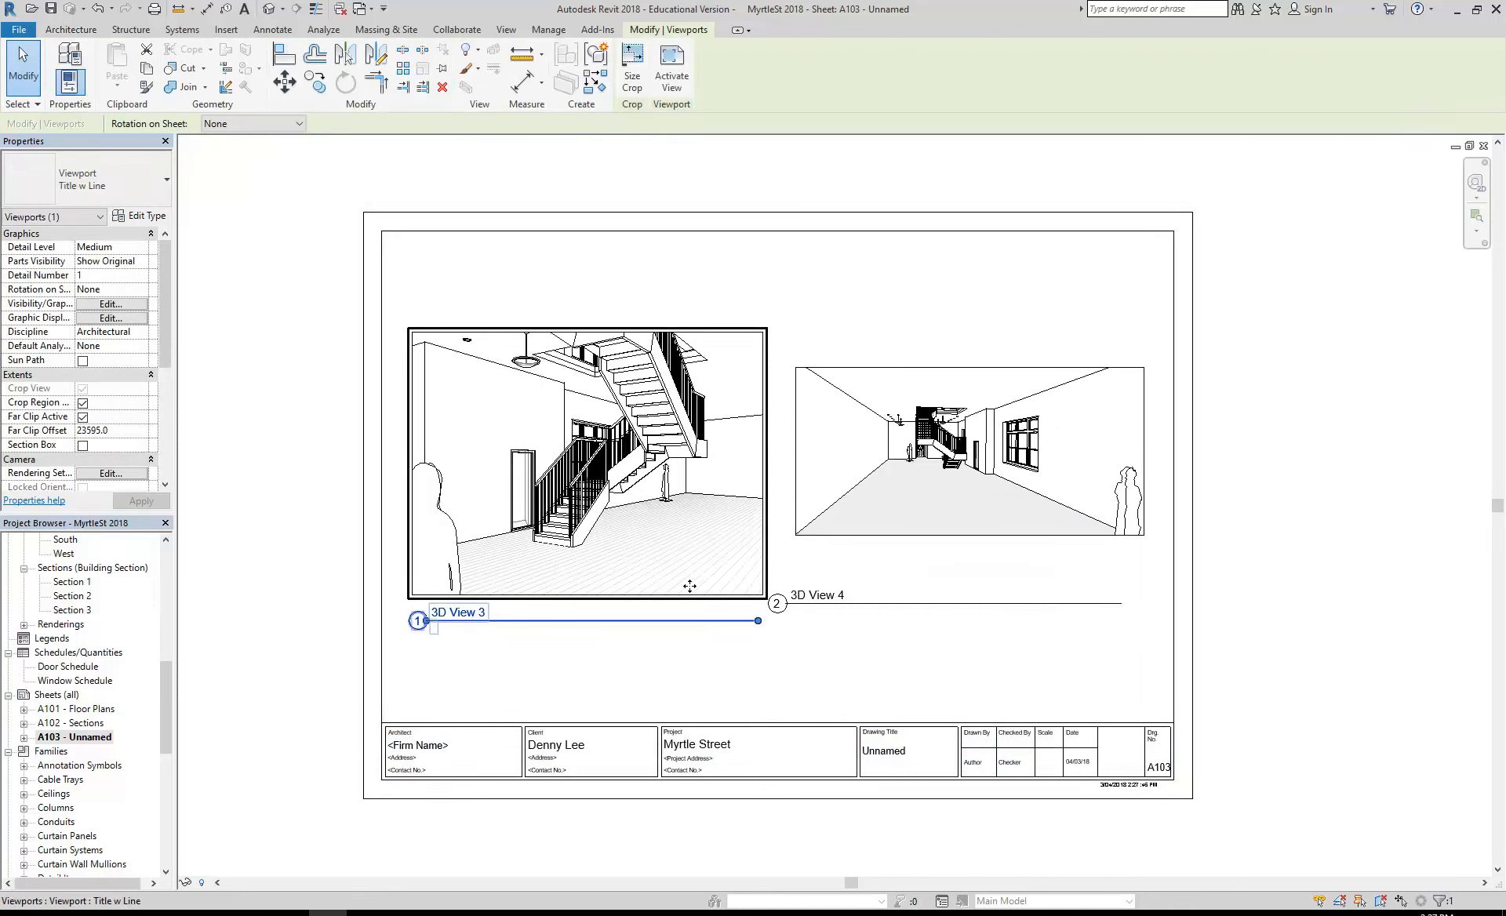
click(636, 76)
click(590, 321)
click(891, 481)
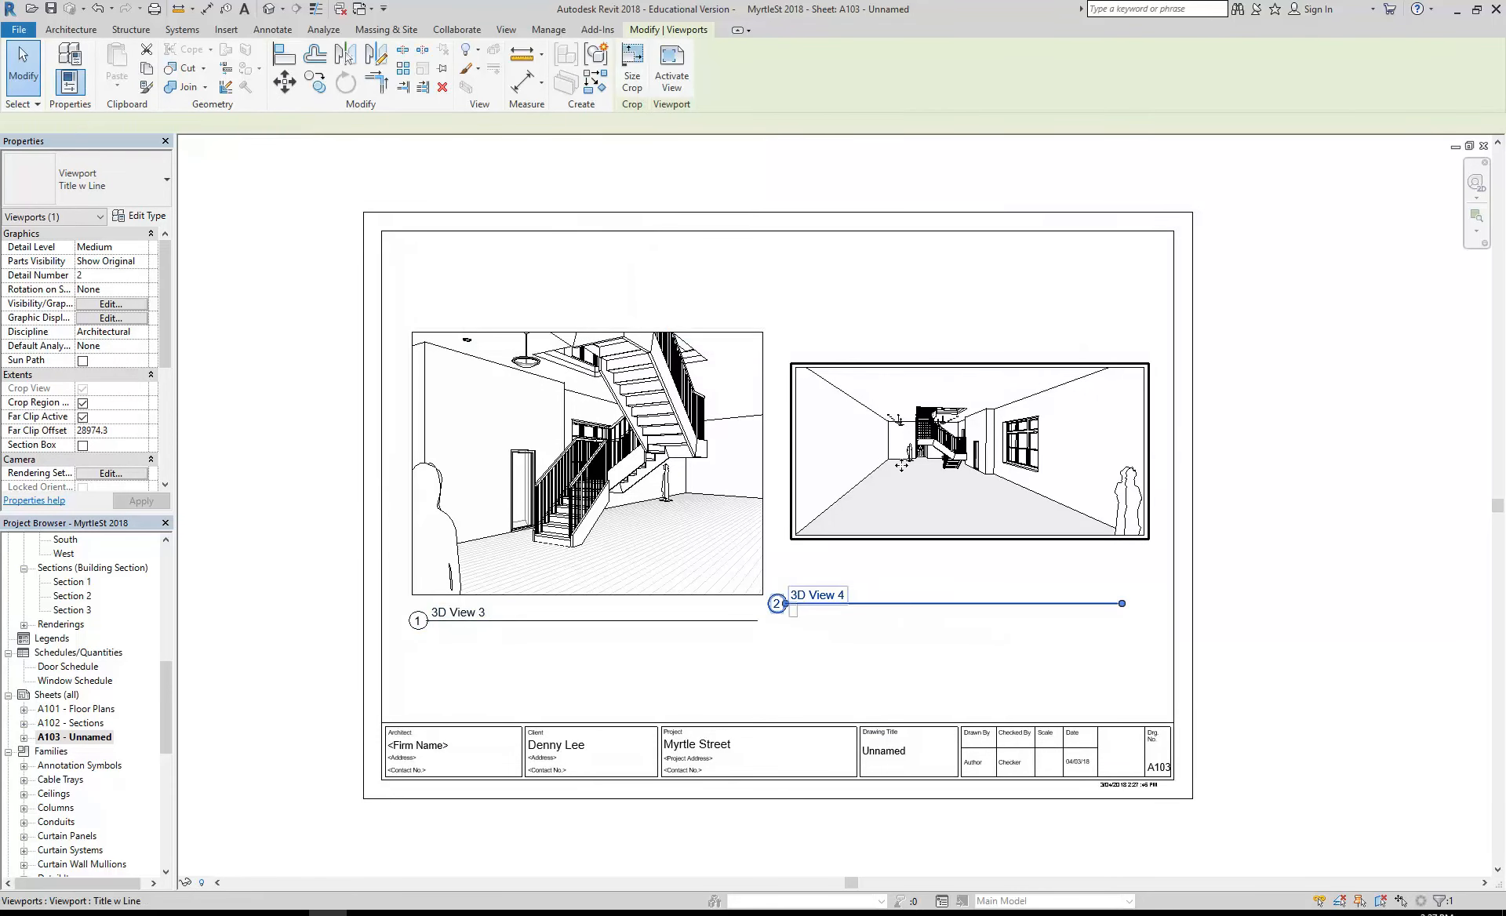
click(633, 76)
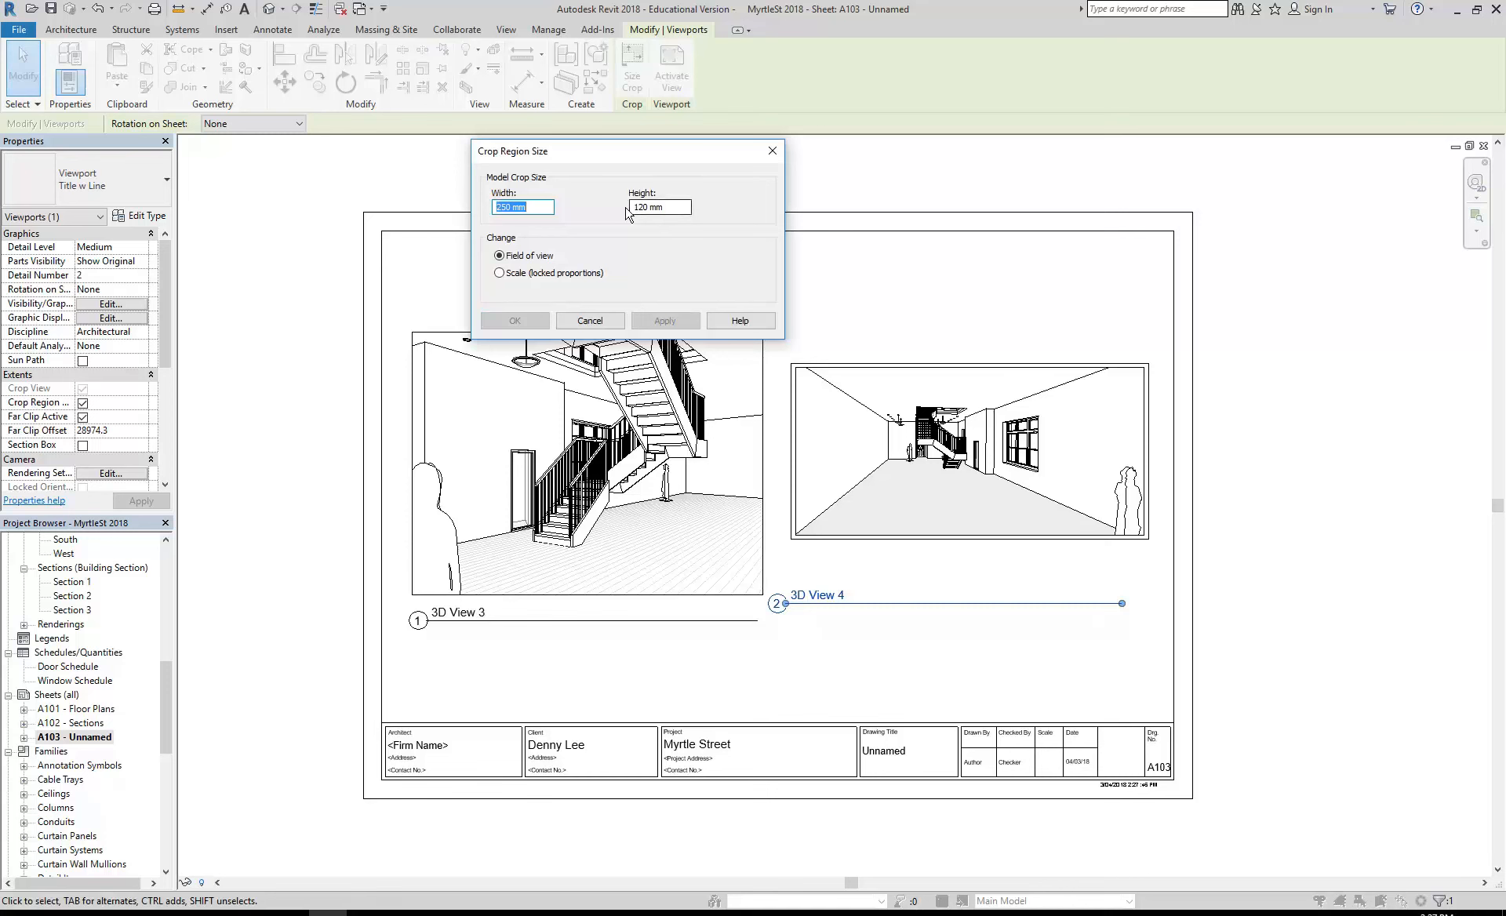
click(590, 321)
- Scale the 3D View 3 viewport's crop to a height of 120 mm with locked proportions, matching 3D View 4
click(586, 487)
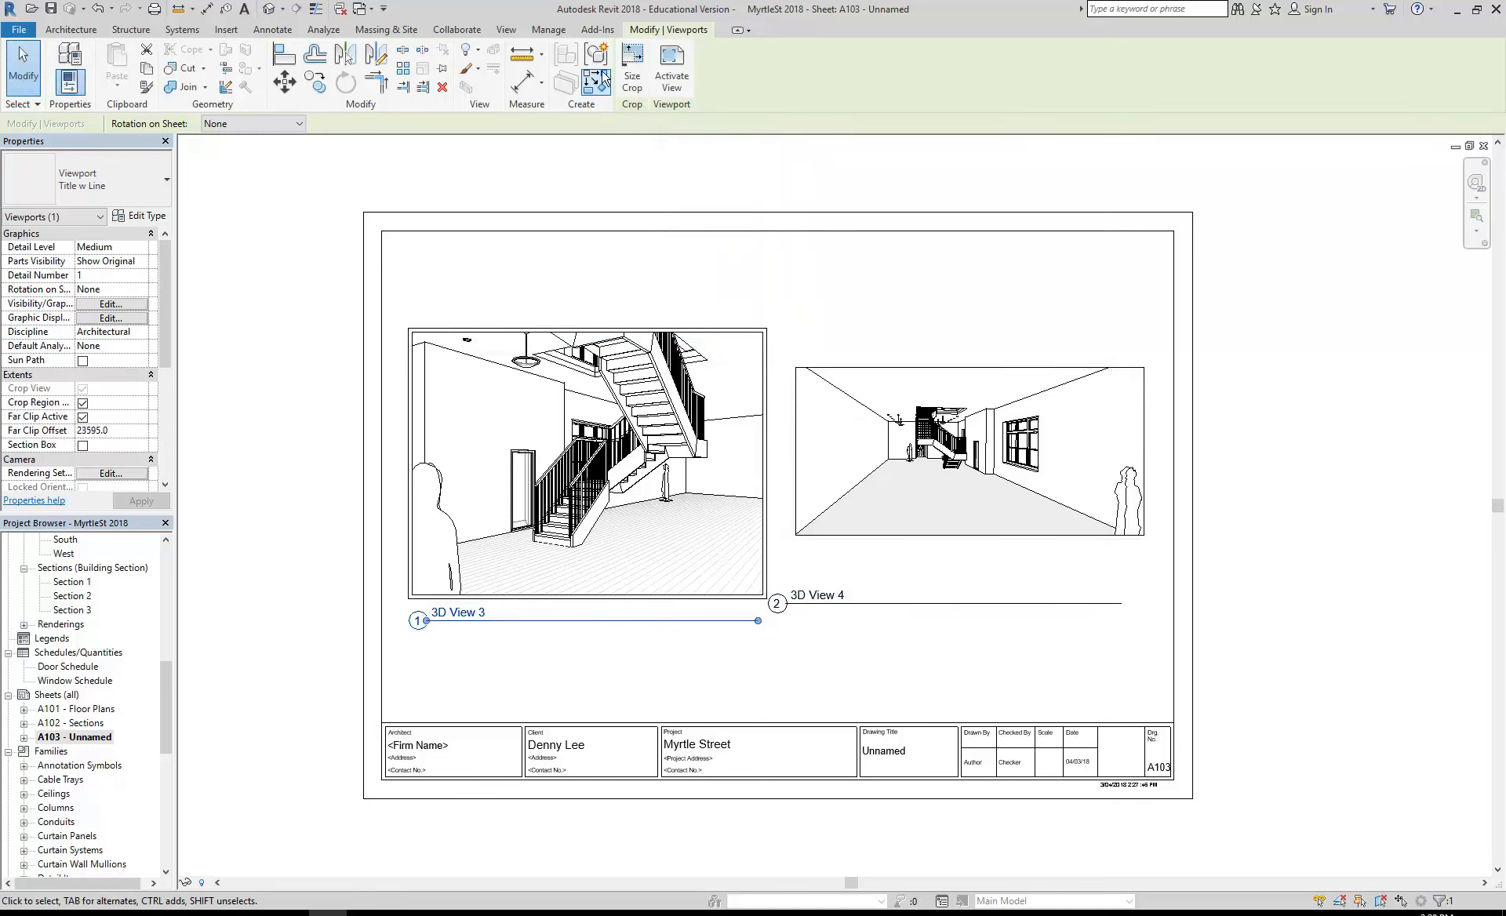
click(632, 76)
click(519, 276)
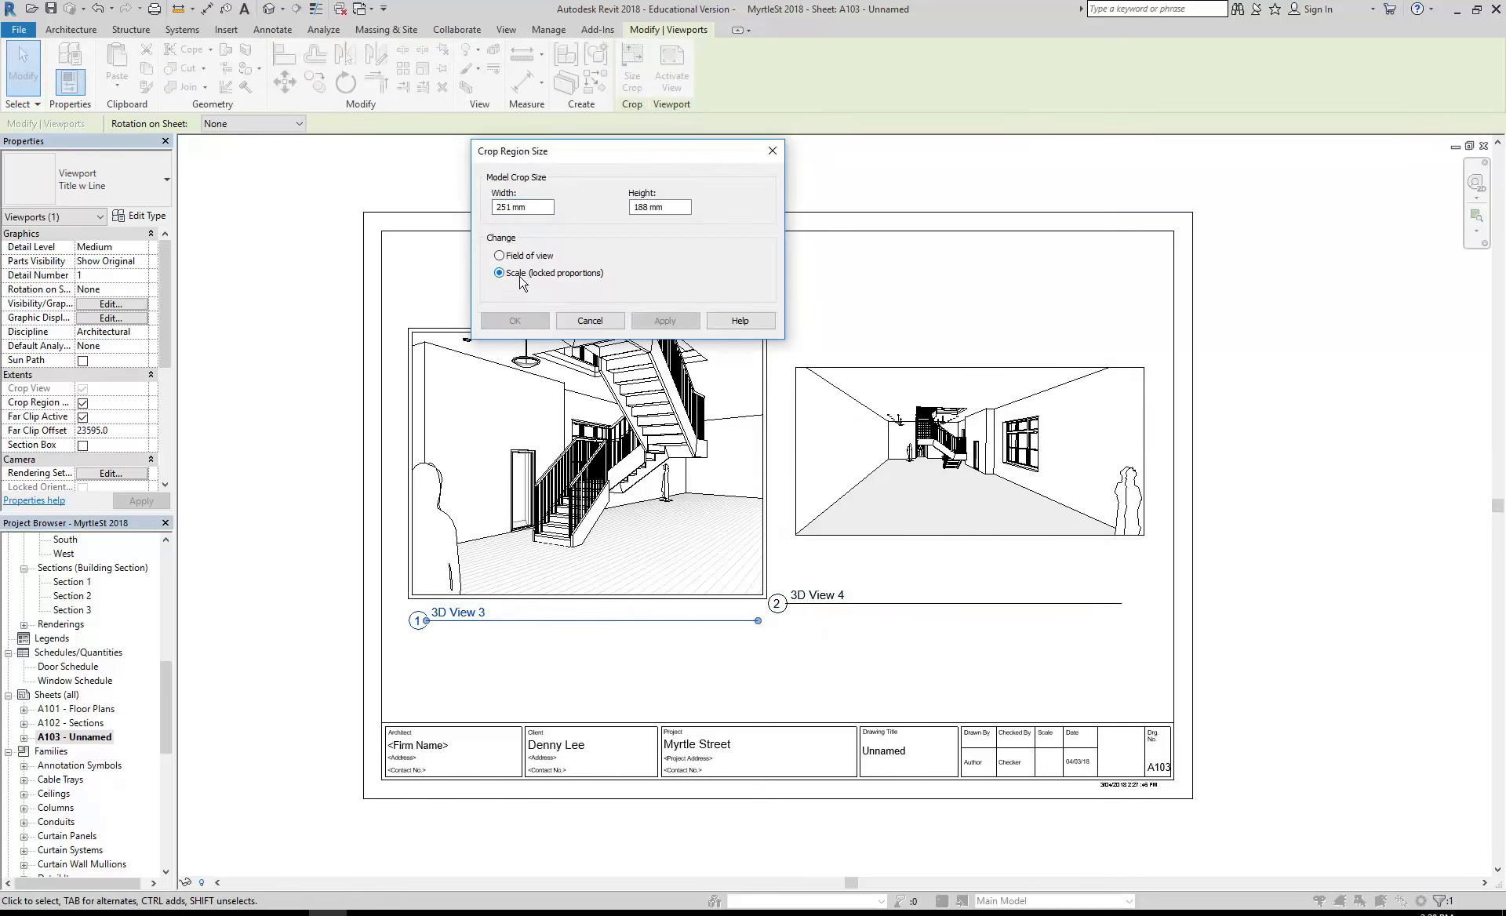
drag(641, 208, 615, 205)
text(120)
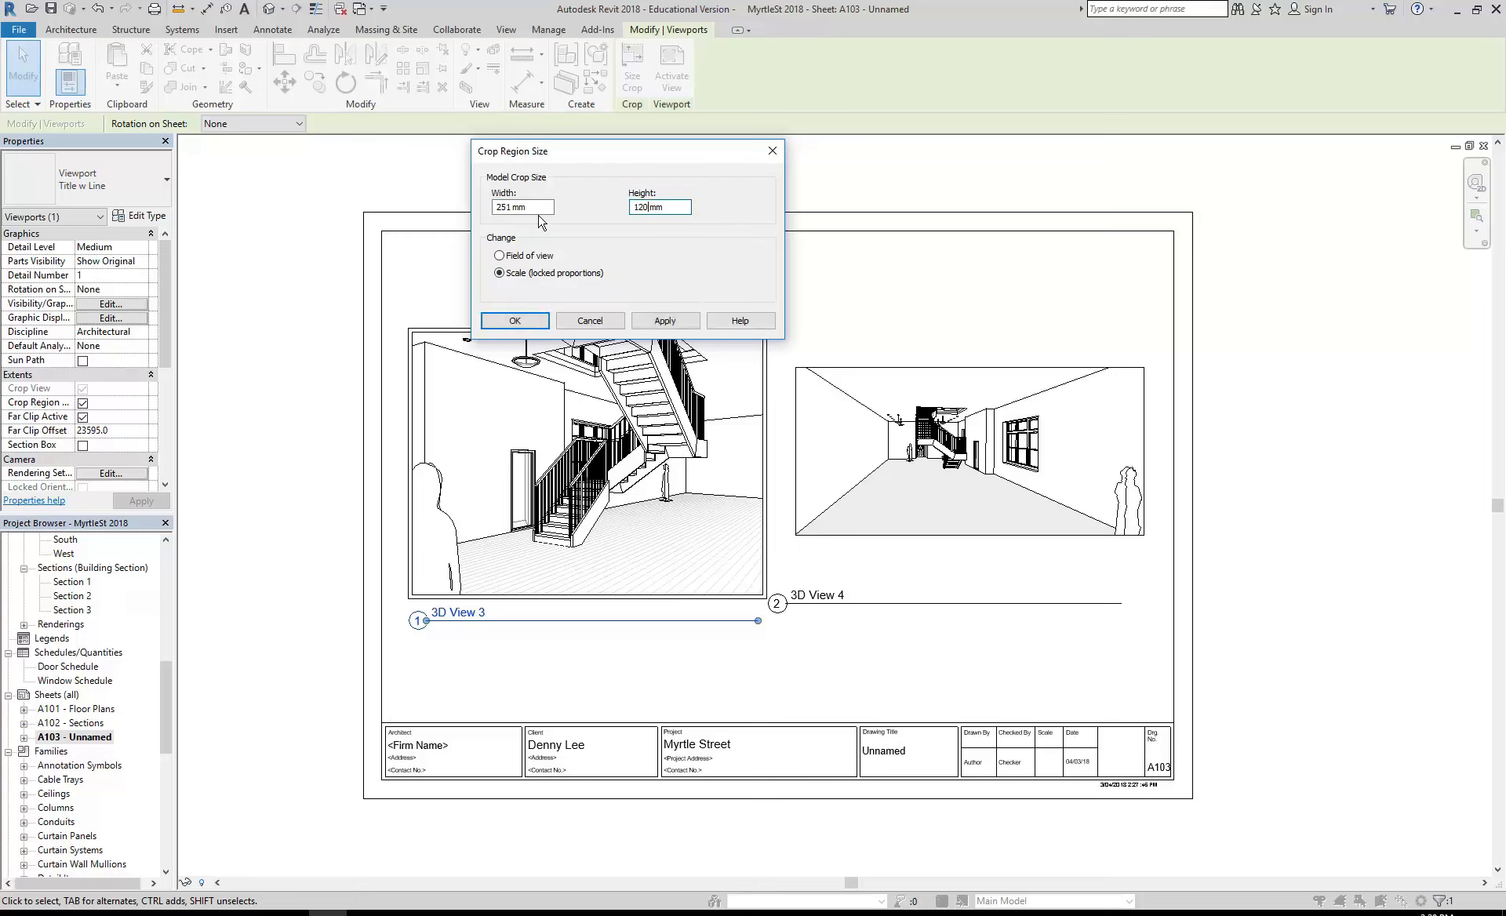
click(539, 208)
click(518, 322)
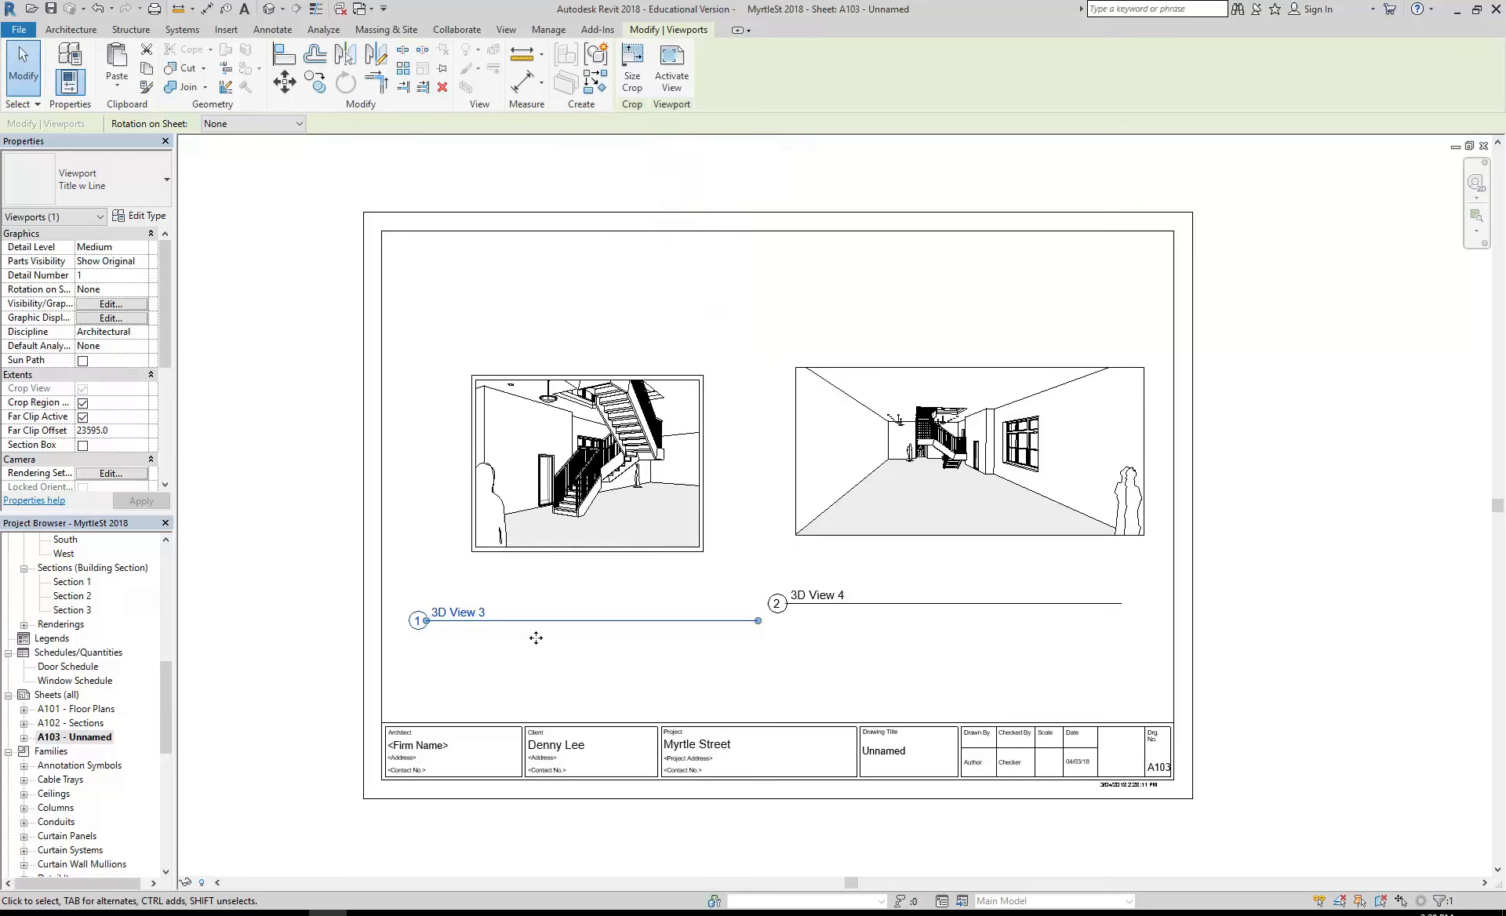
- Shorten 3D View 3's title line and move the title up close beneath the image, aligned with its left edge
click(723, 522)
scroll(722, 522, up, 2)
click(620, 528)
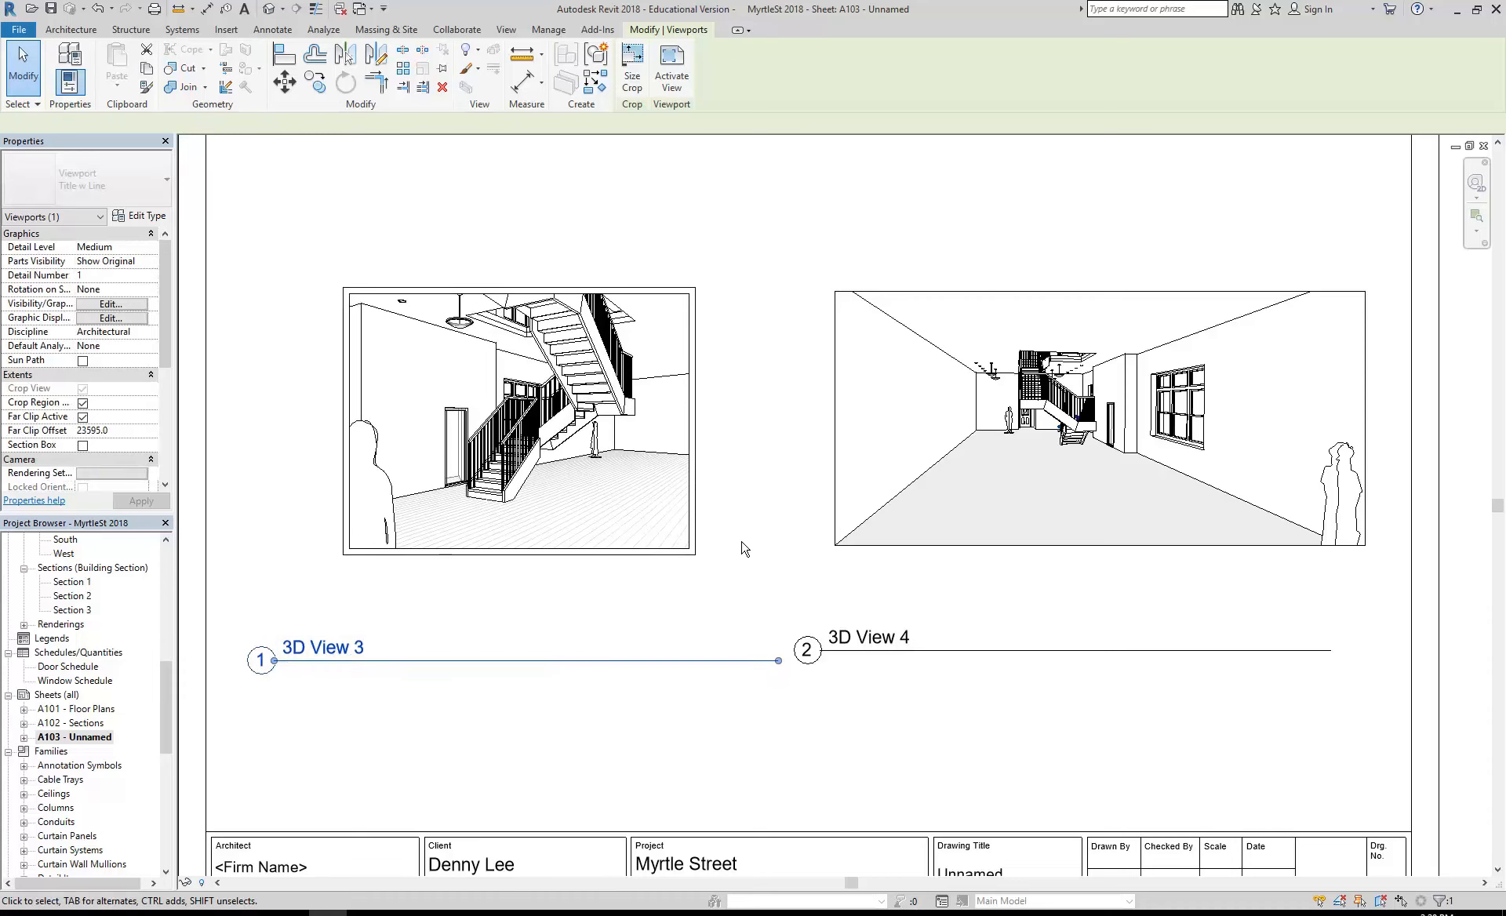
click(746, 599)
scroll(746, 625, down, 1)
drag(630, 647, 694, 611)
drag(837, 618, 708, 616)
click(592, 666)
drag(561, 614, 582, 596)
click(878, 683)
- Move 3D View 4's title up level with 3D View 3's title and extend its line slightly past the image's right edge
click(914, 542)
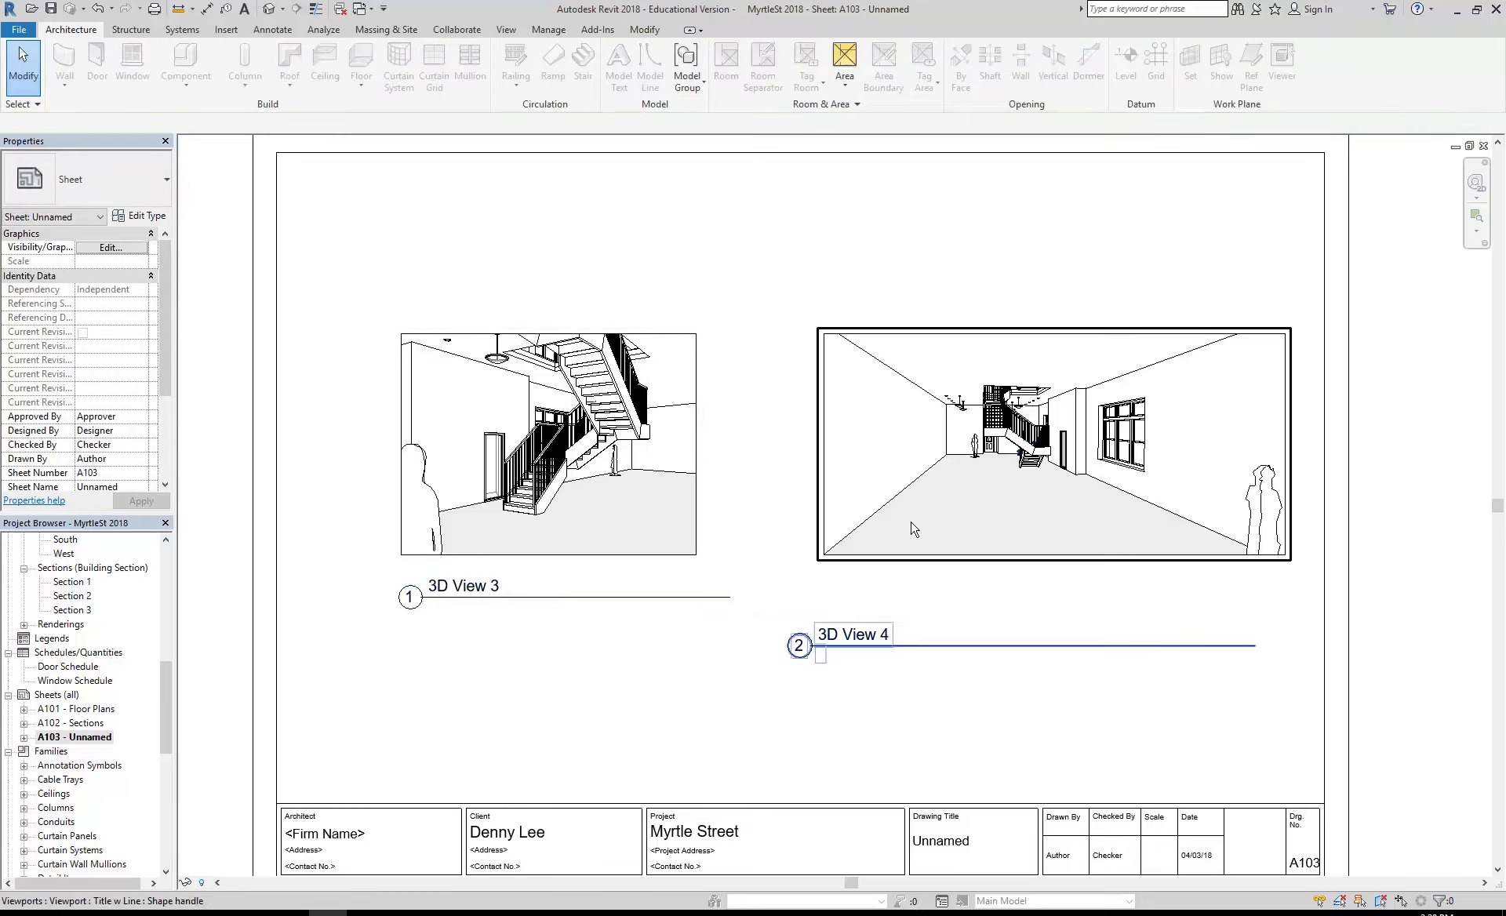
click(921, 676)
drag(896, 645, 917, 597)
drag(1273, 597, 1296, 597)
click(878, 659)
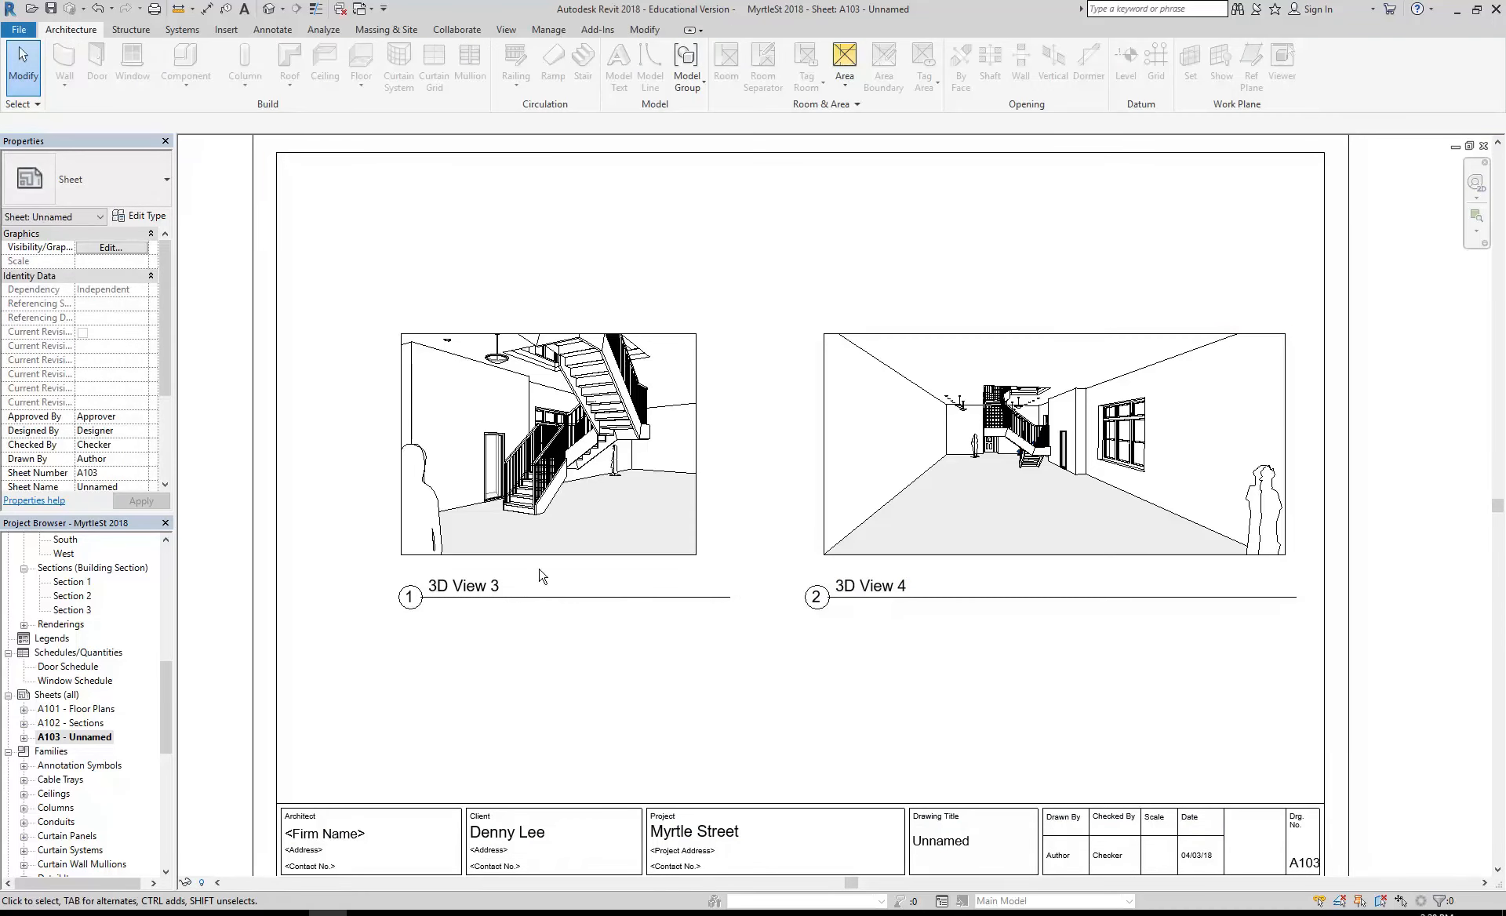
- Shorten 3D View 3's title line further so it ends just inside the image's right edge
click(557, 546)
drag(730, 598, 688, 598)
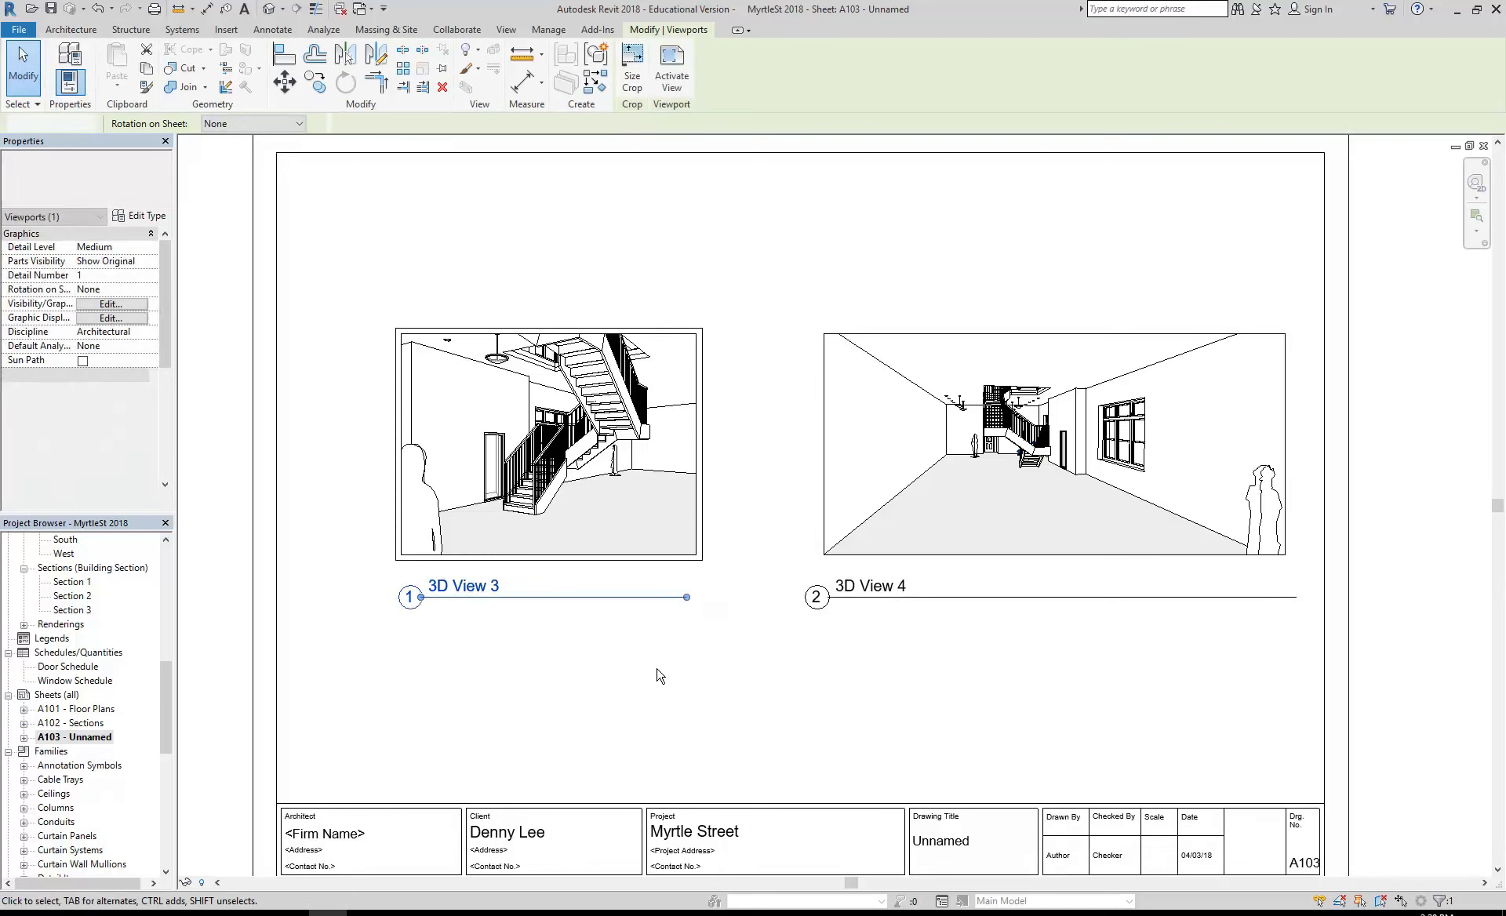
click(659, 676)
- Nudge the 3D View 4 viewport slightly left on the sheet, towards 3D View 3
middle_drag(624, 670, 596, 665)
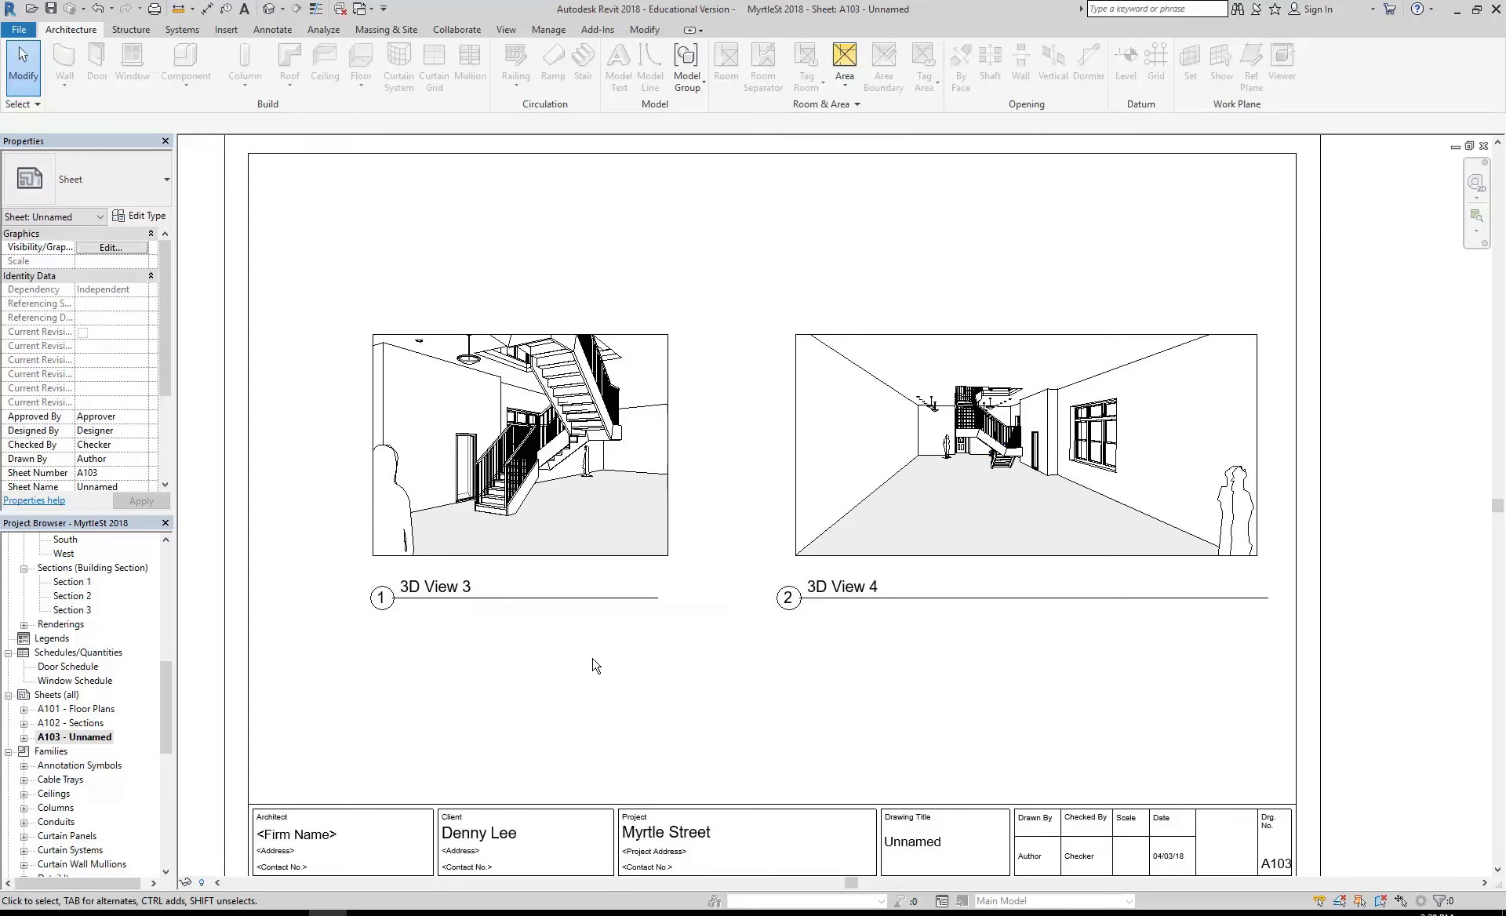
middle_drag(596, 665, 578, 659)
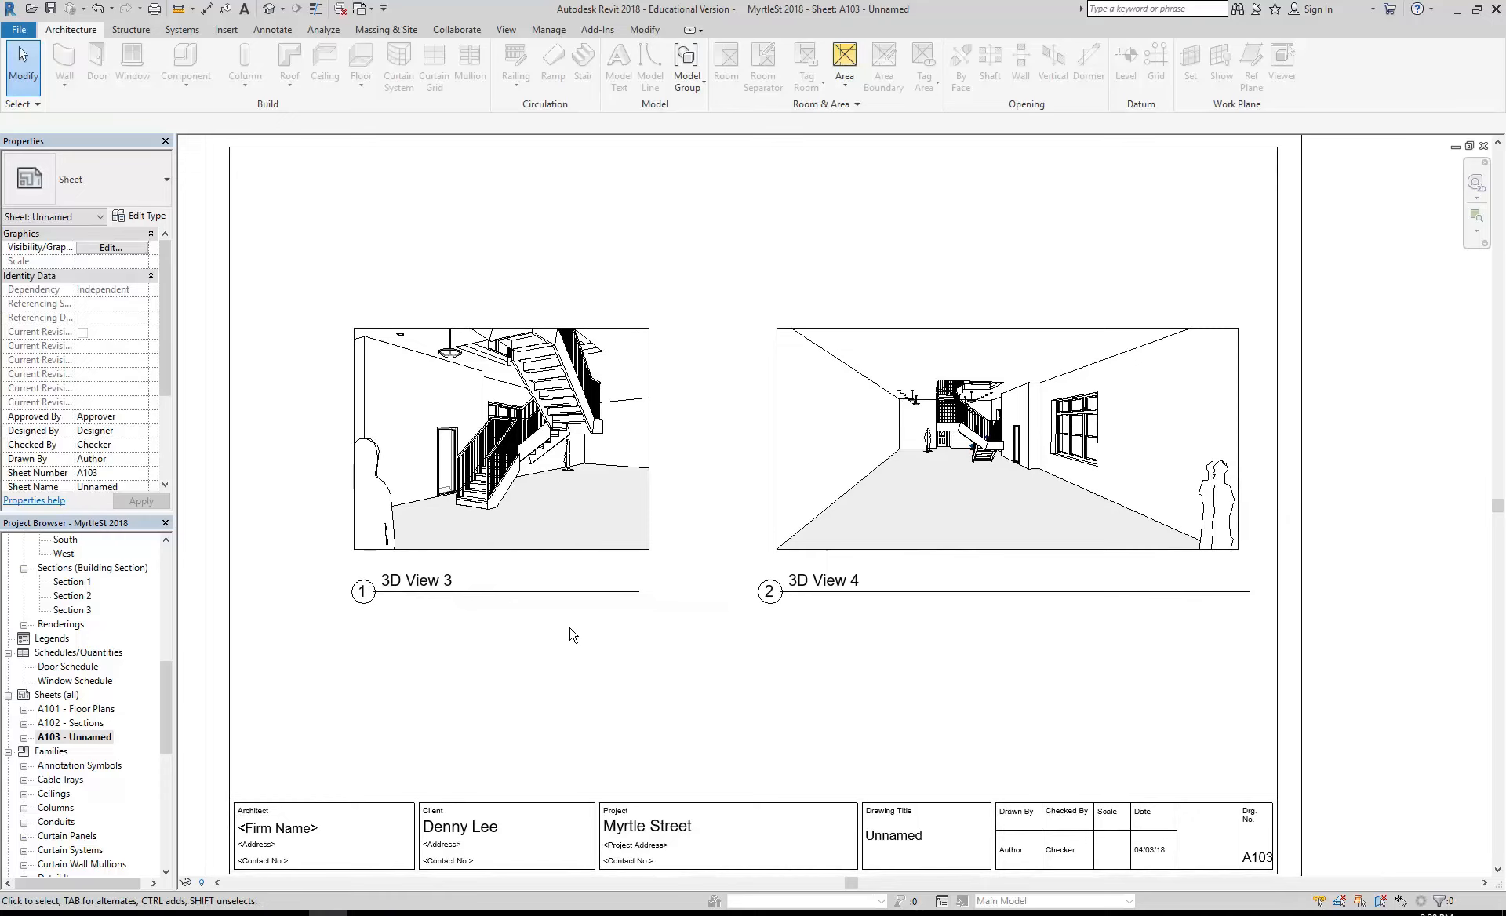
scroll(574, 635, down, 4)
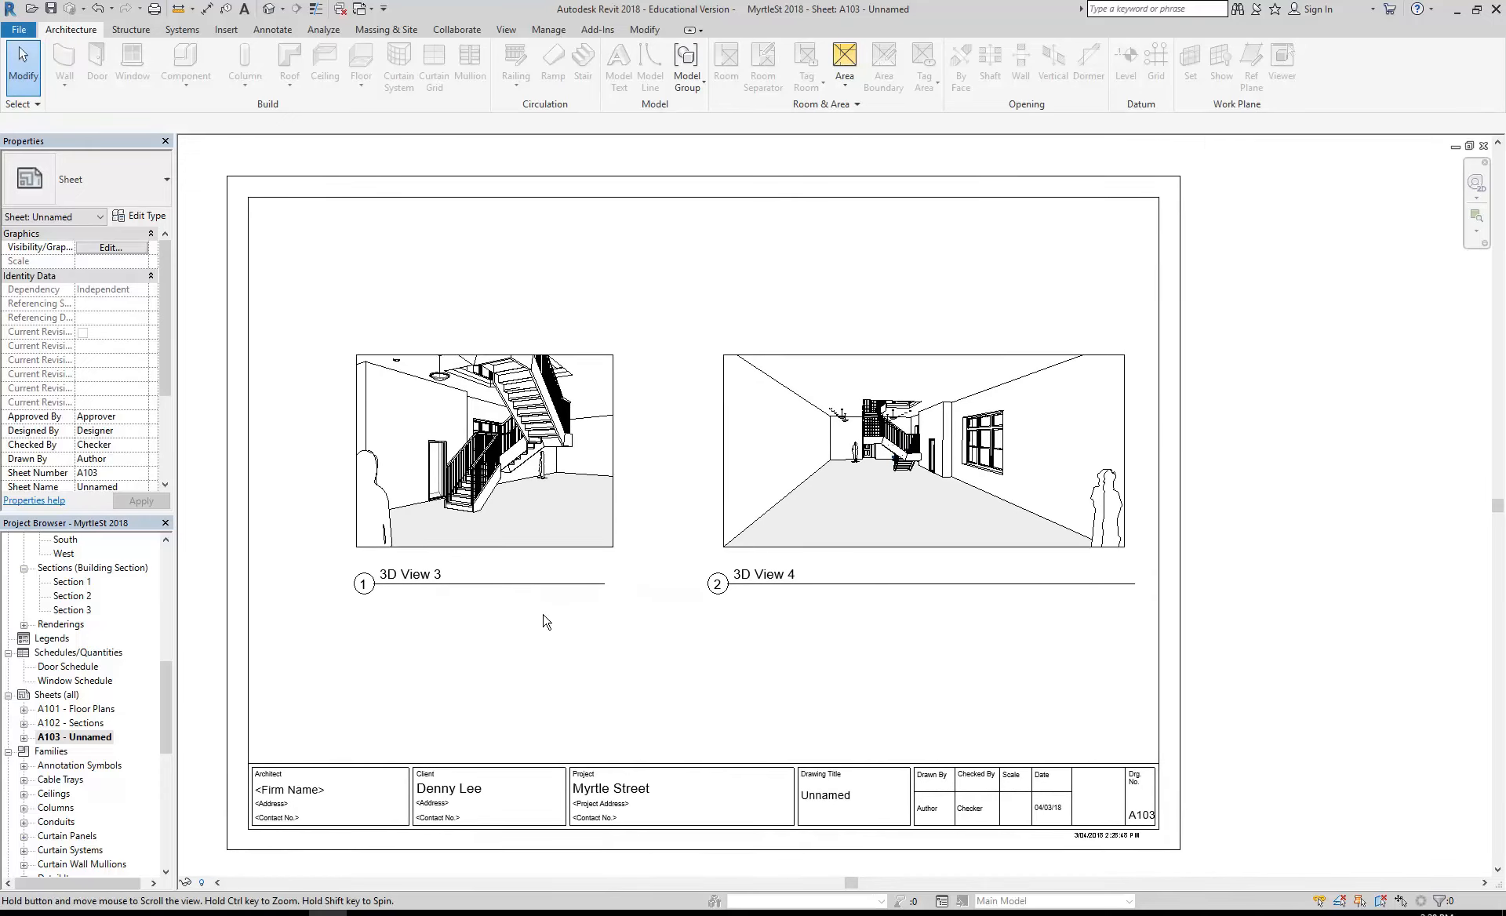
middle_drag(567, 614, 598, 611)
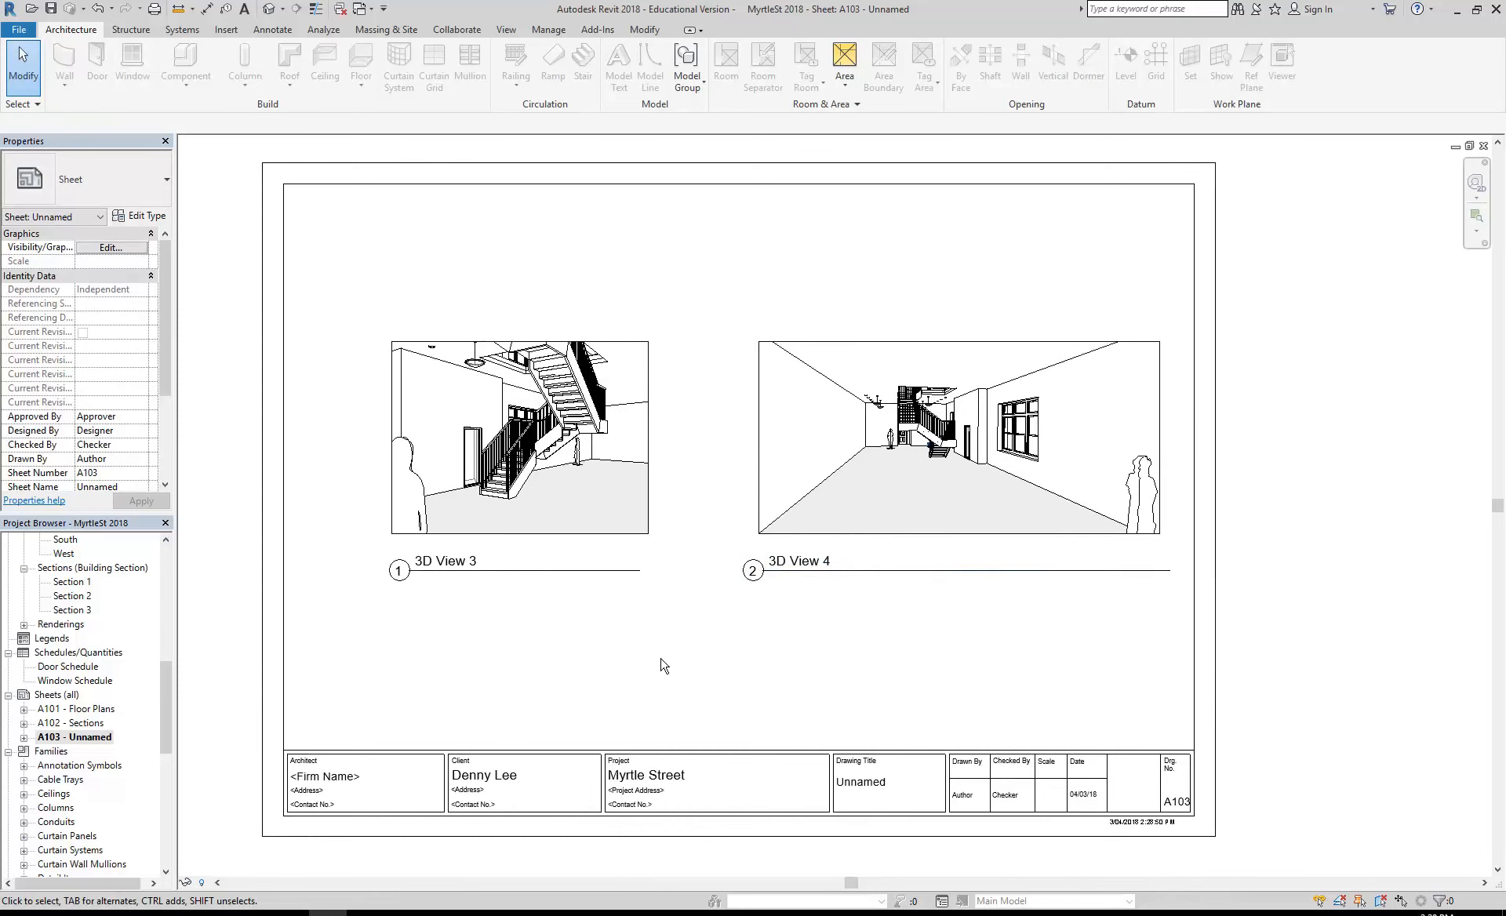
mouse_move(661, 667)
middle_down()
mouse_move(633, 660)
mouse_move(672, 669)
middle_up()
click(800, 392)
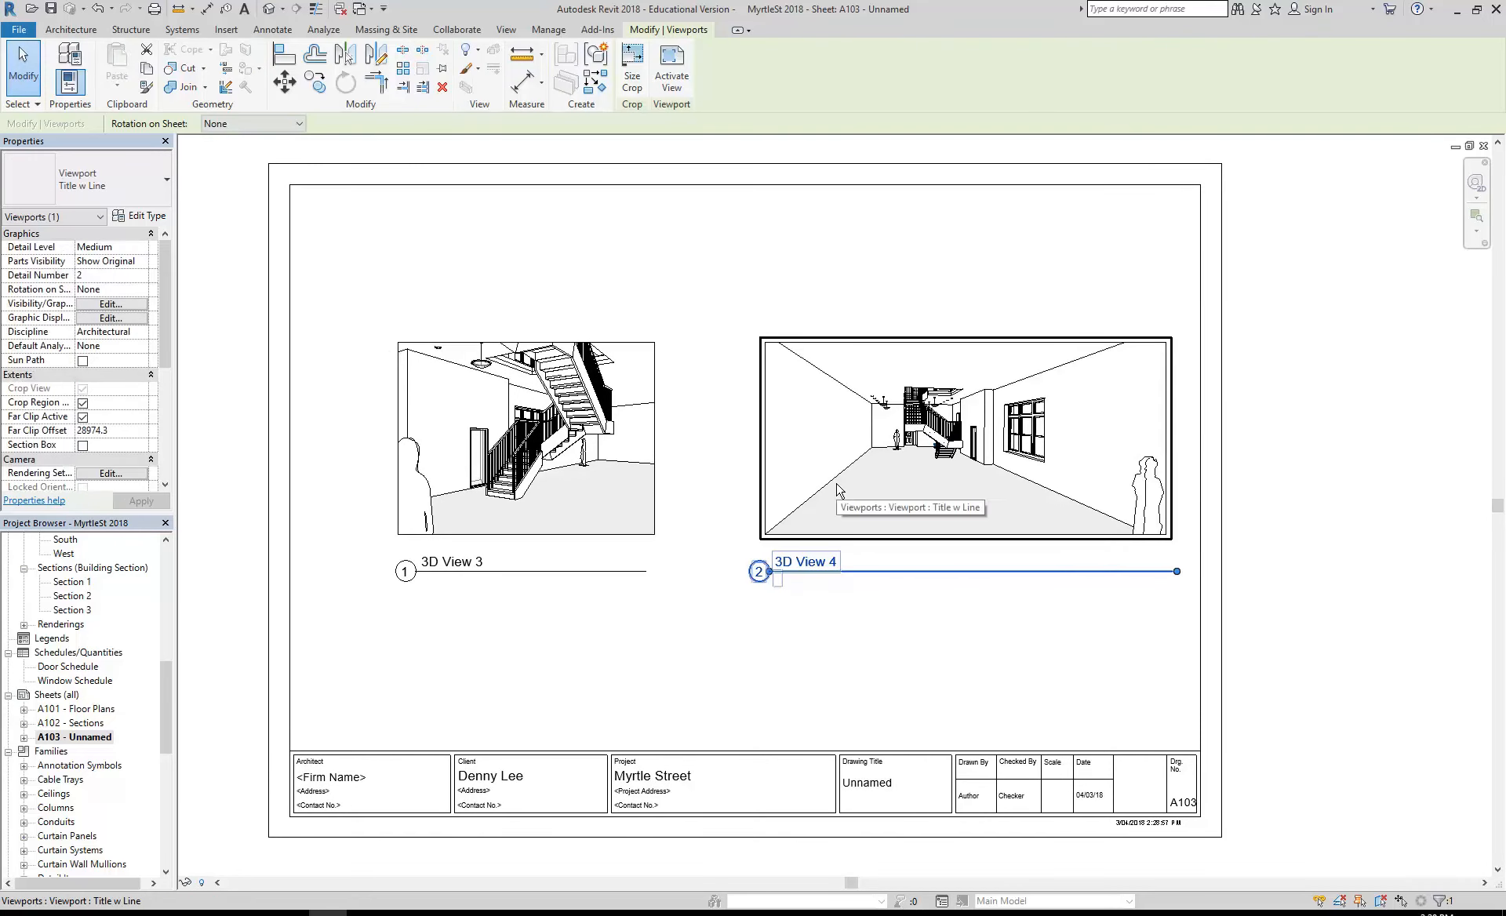
click(819, 654)
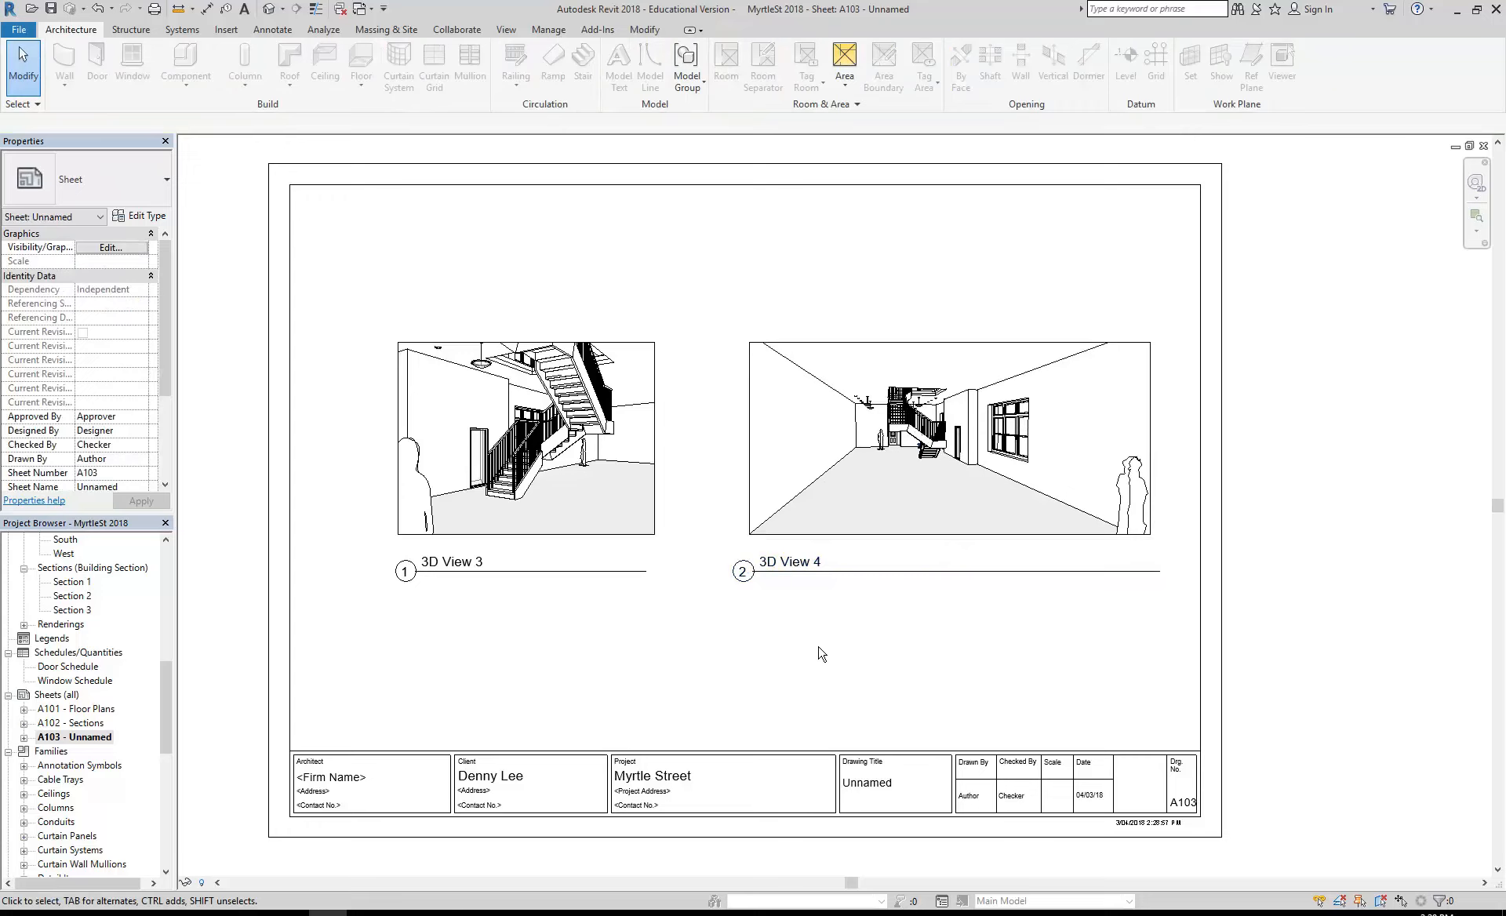
- Open the 01 Ground Floor floor plan
middle_drag(818, 648, 807, 648)
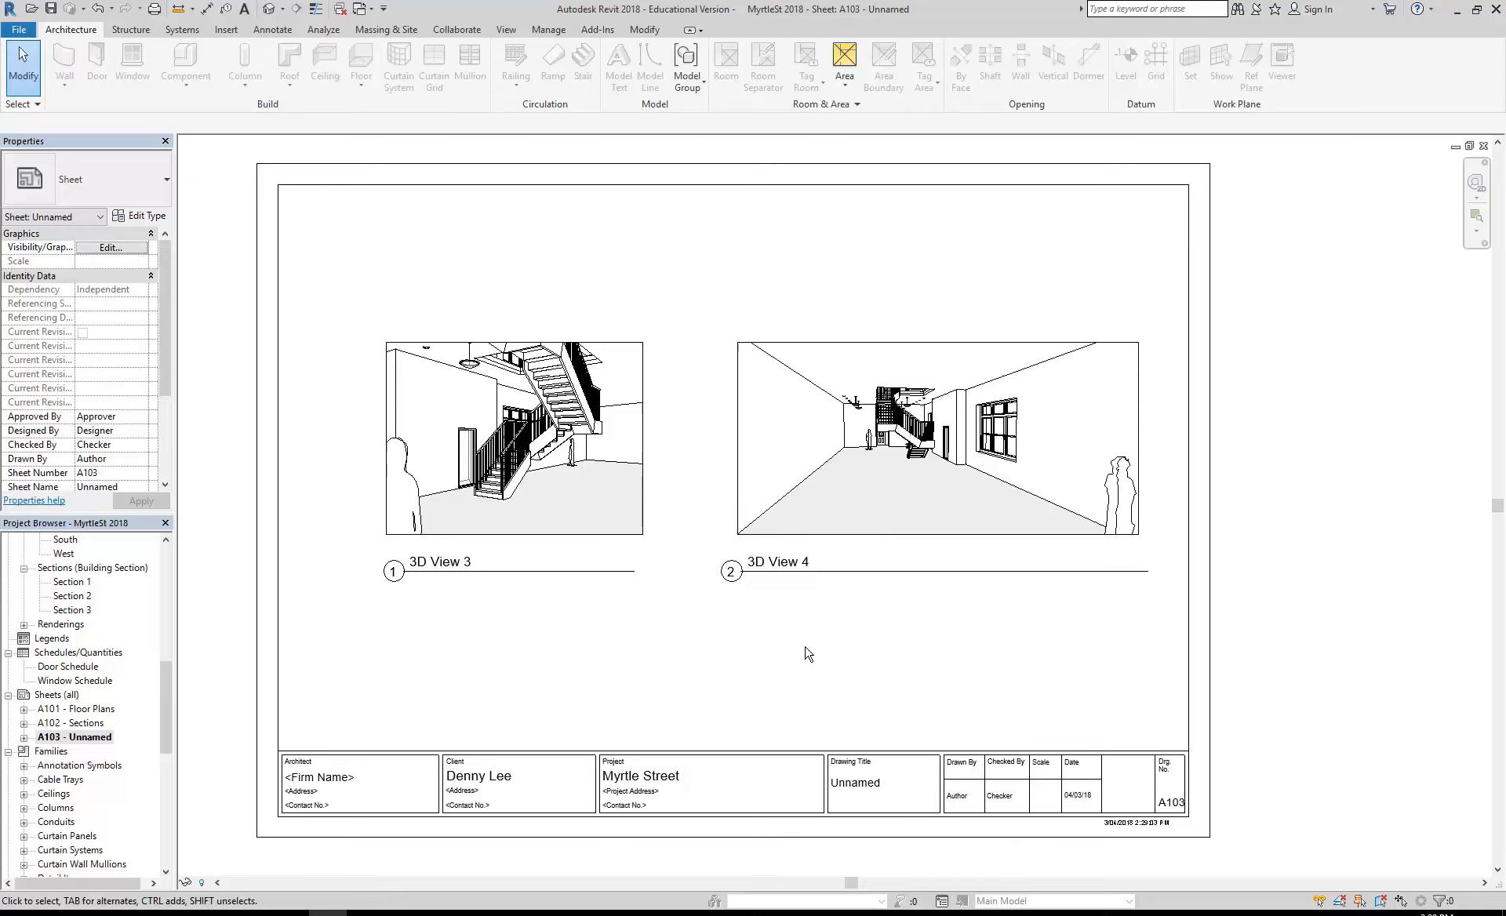
scroll(722, 663, up, 3)
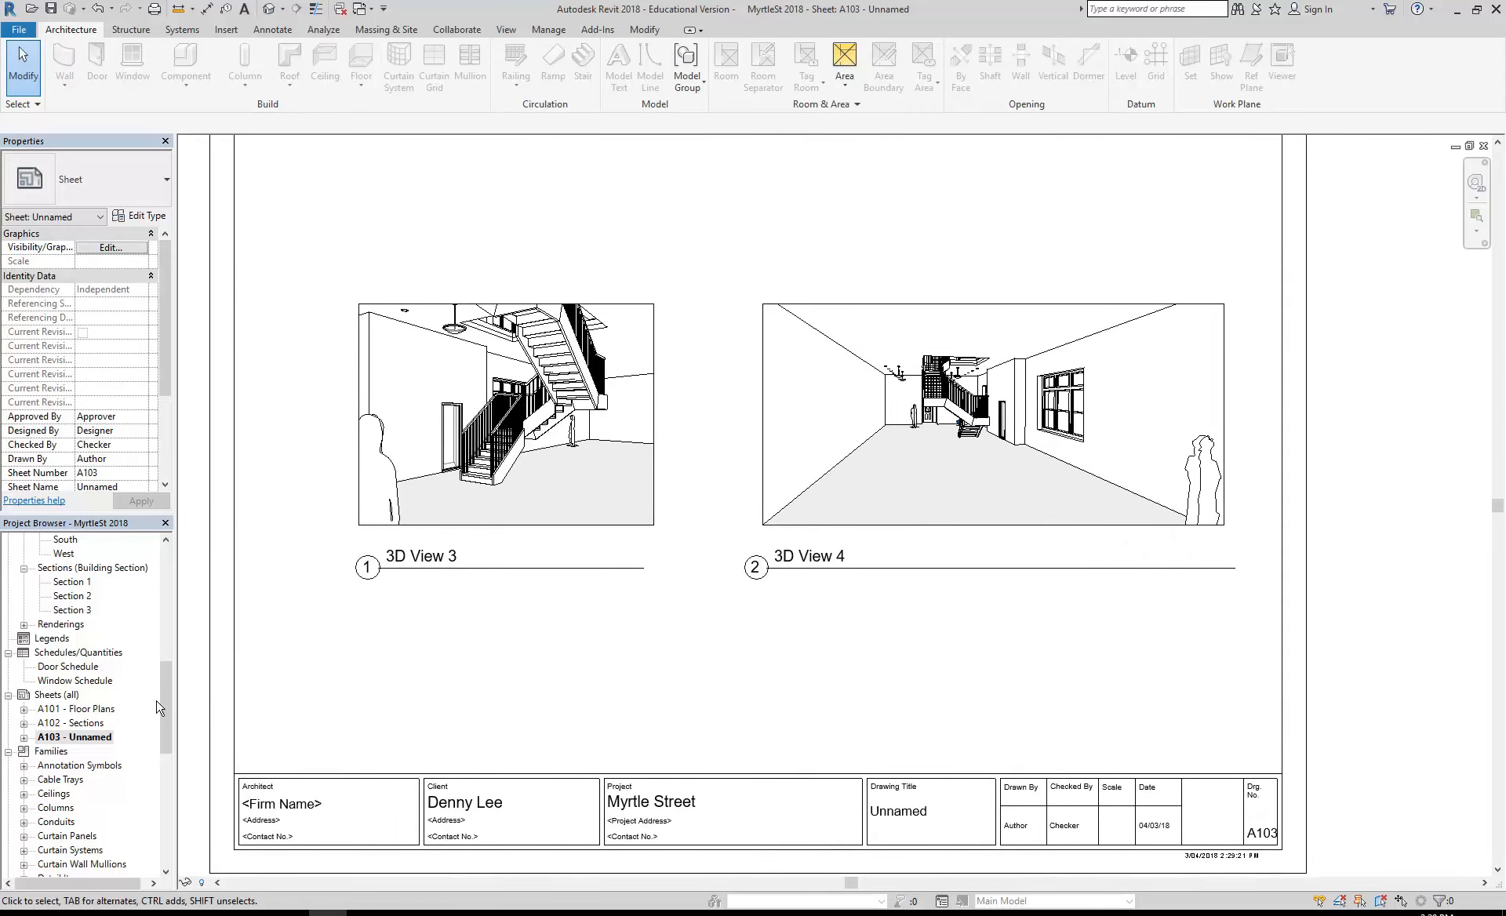
drag(163, 704, 169, 598)
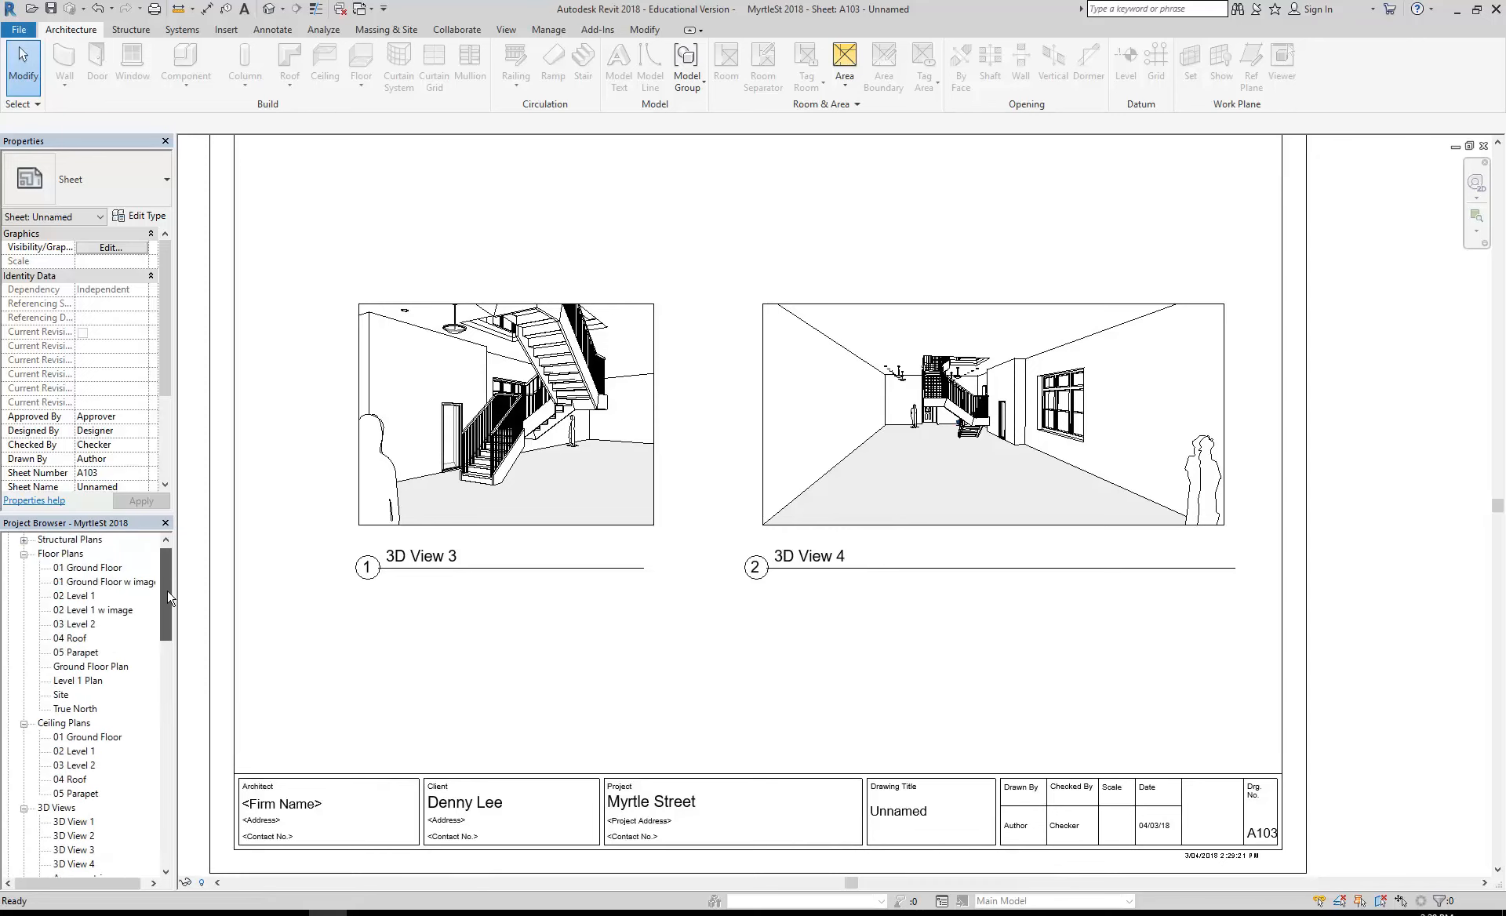
double_click(88, 572)
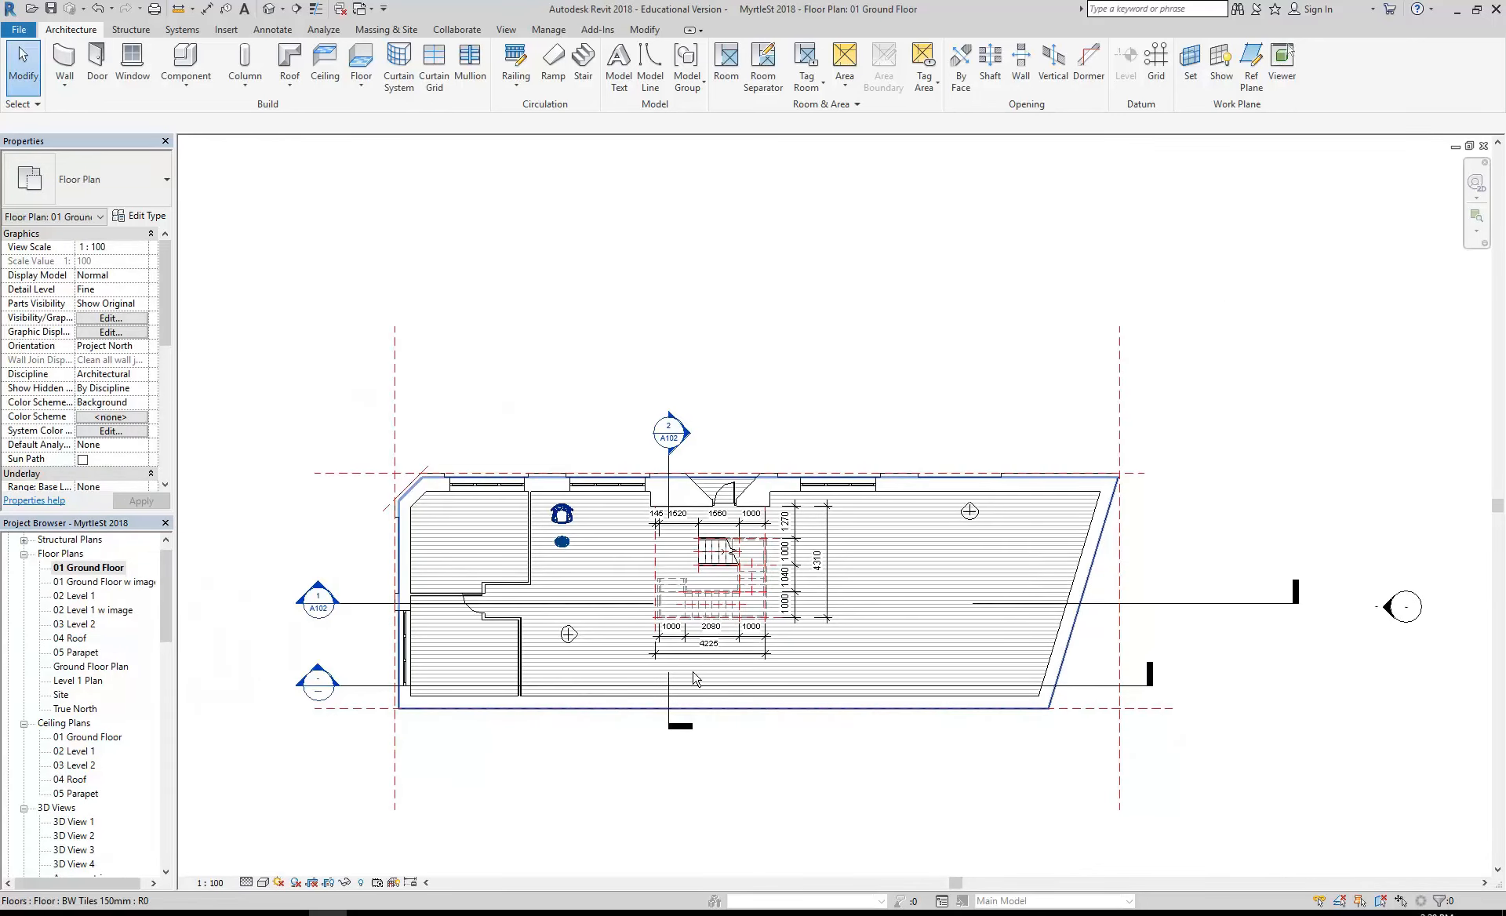
click(751, 589)
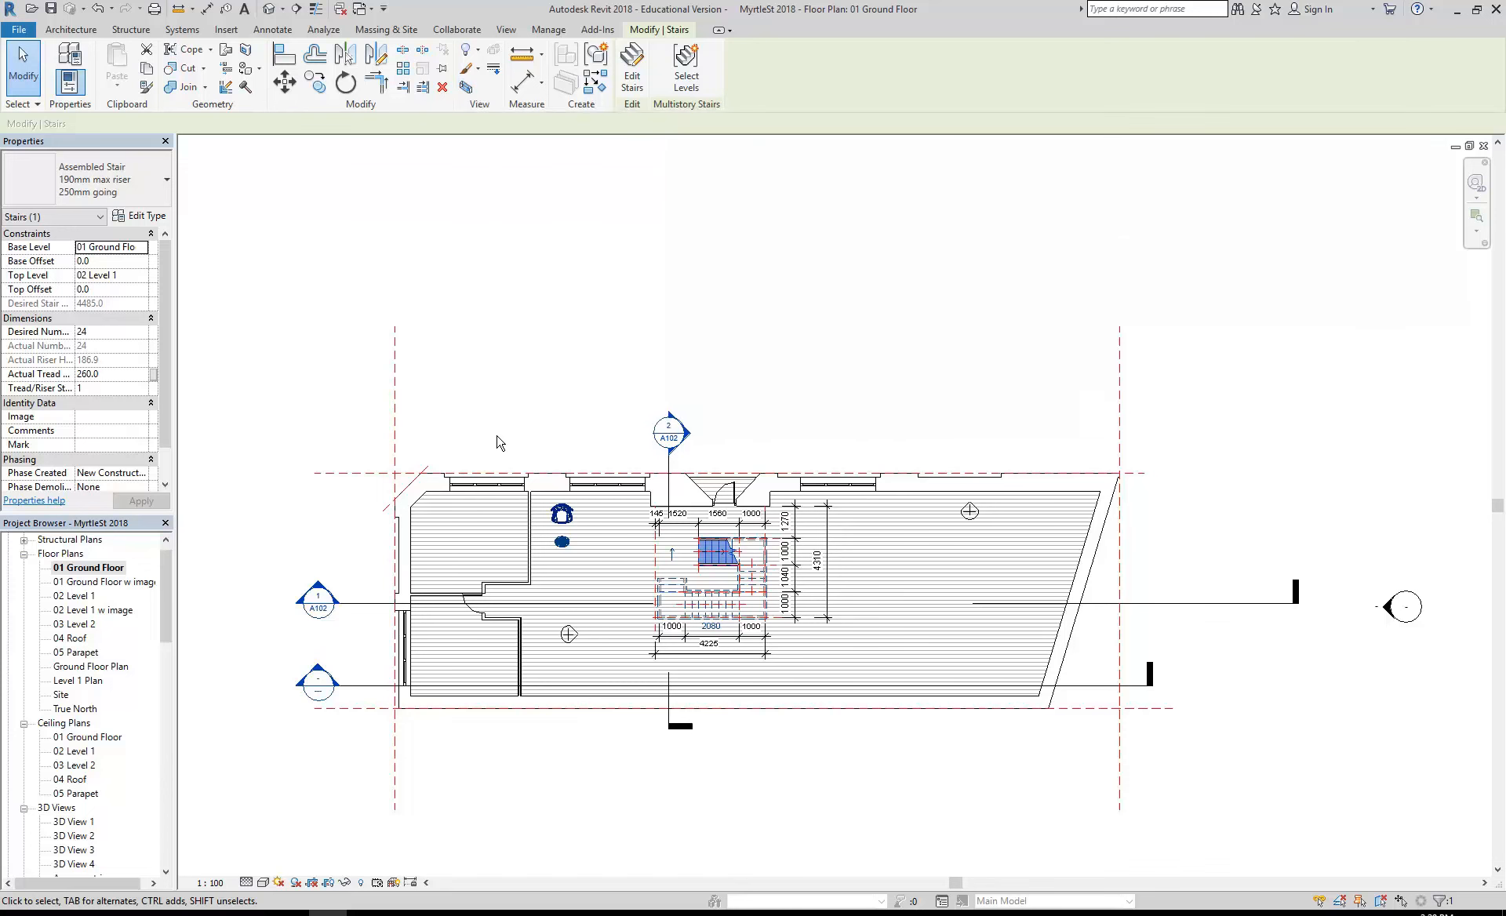
click(499, 431)
scroll(680, 698, up, 5)
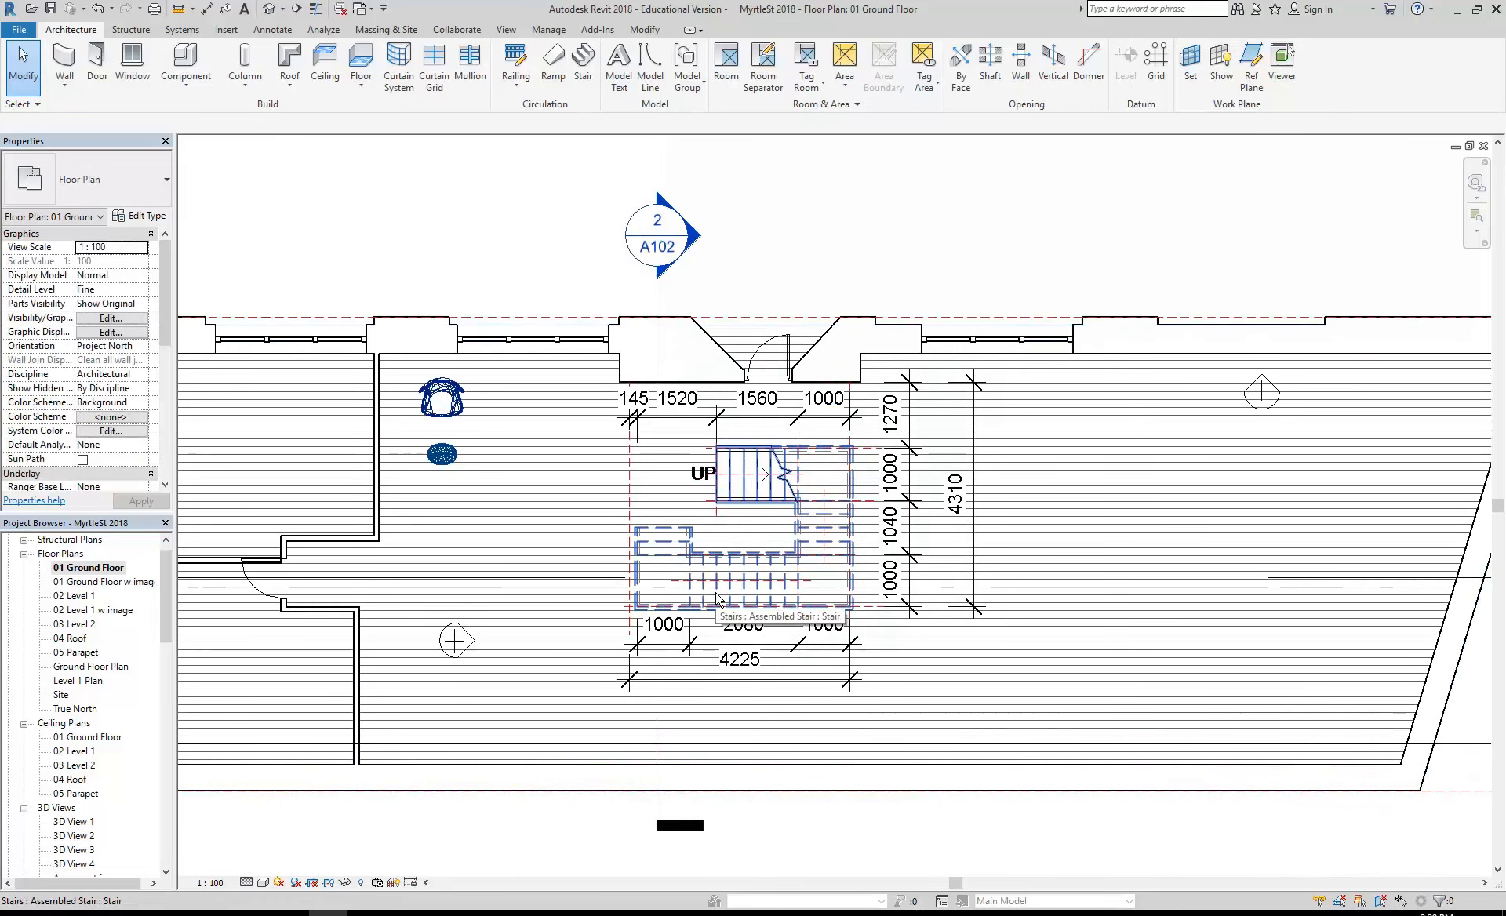
click(719, 598)
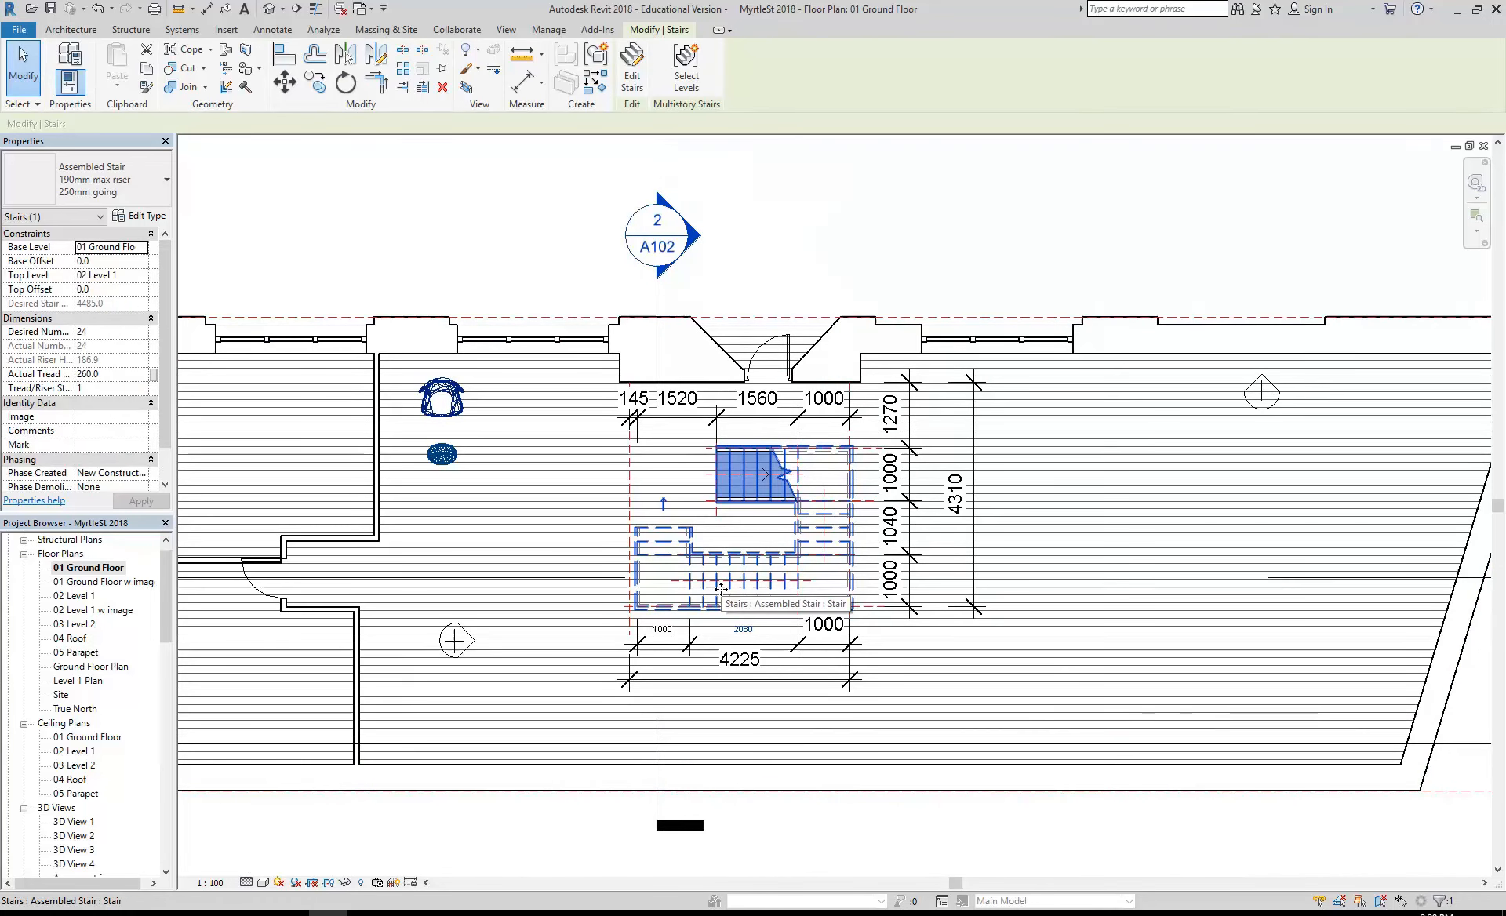
scroll(722, 589, down, 3)
scroll(683, 604, up, 2)
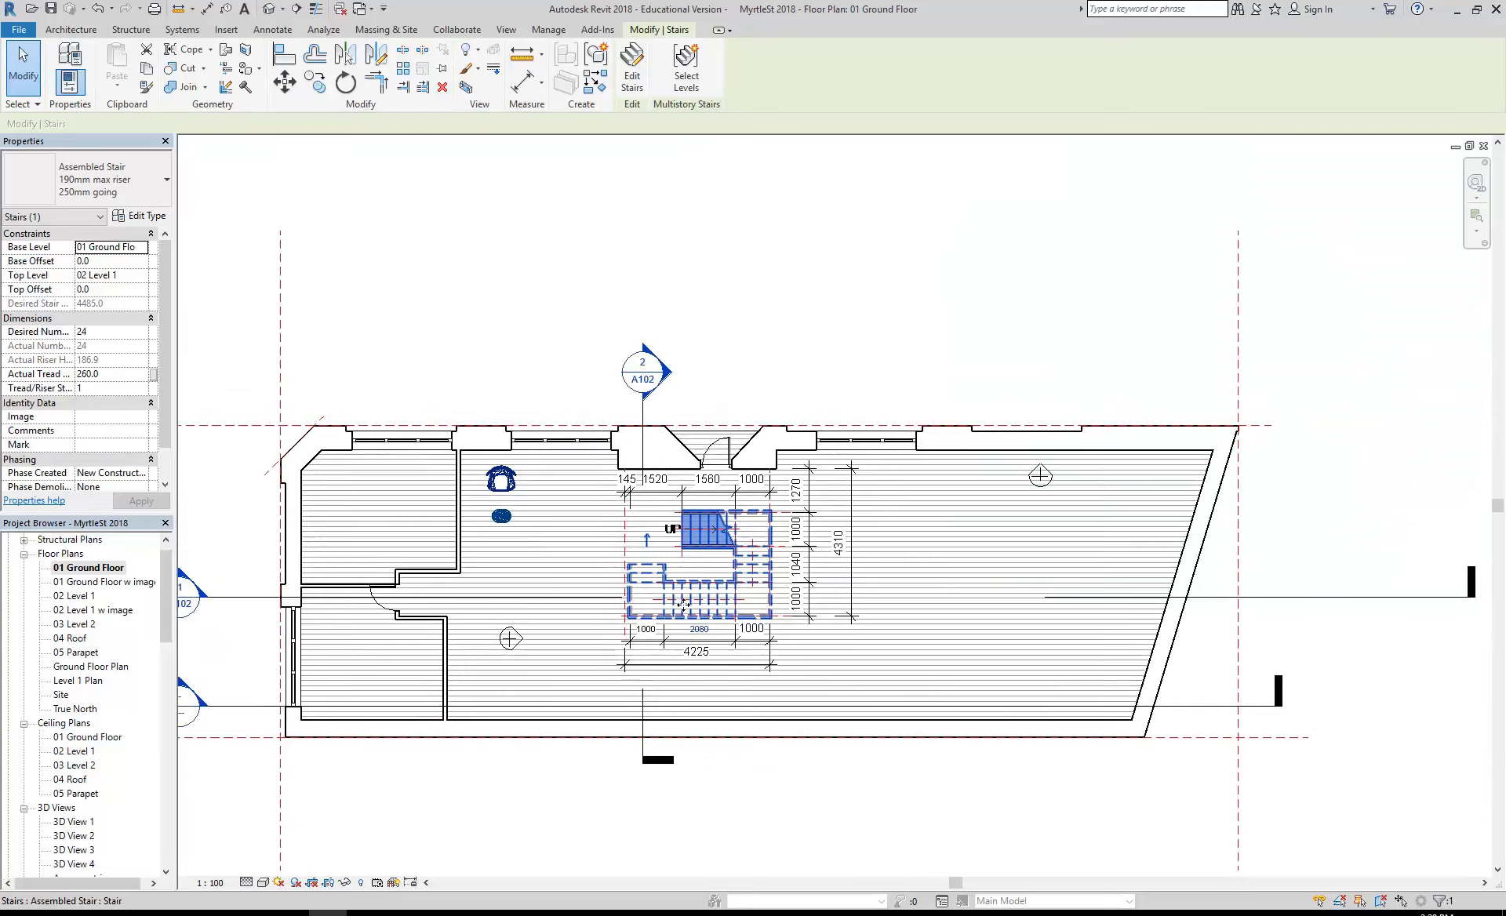
scroll(683, 604, down, 2)
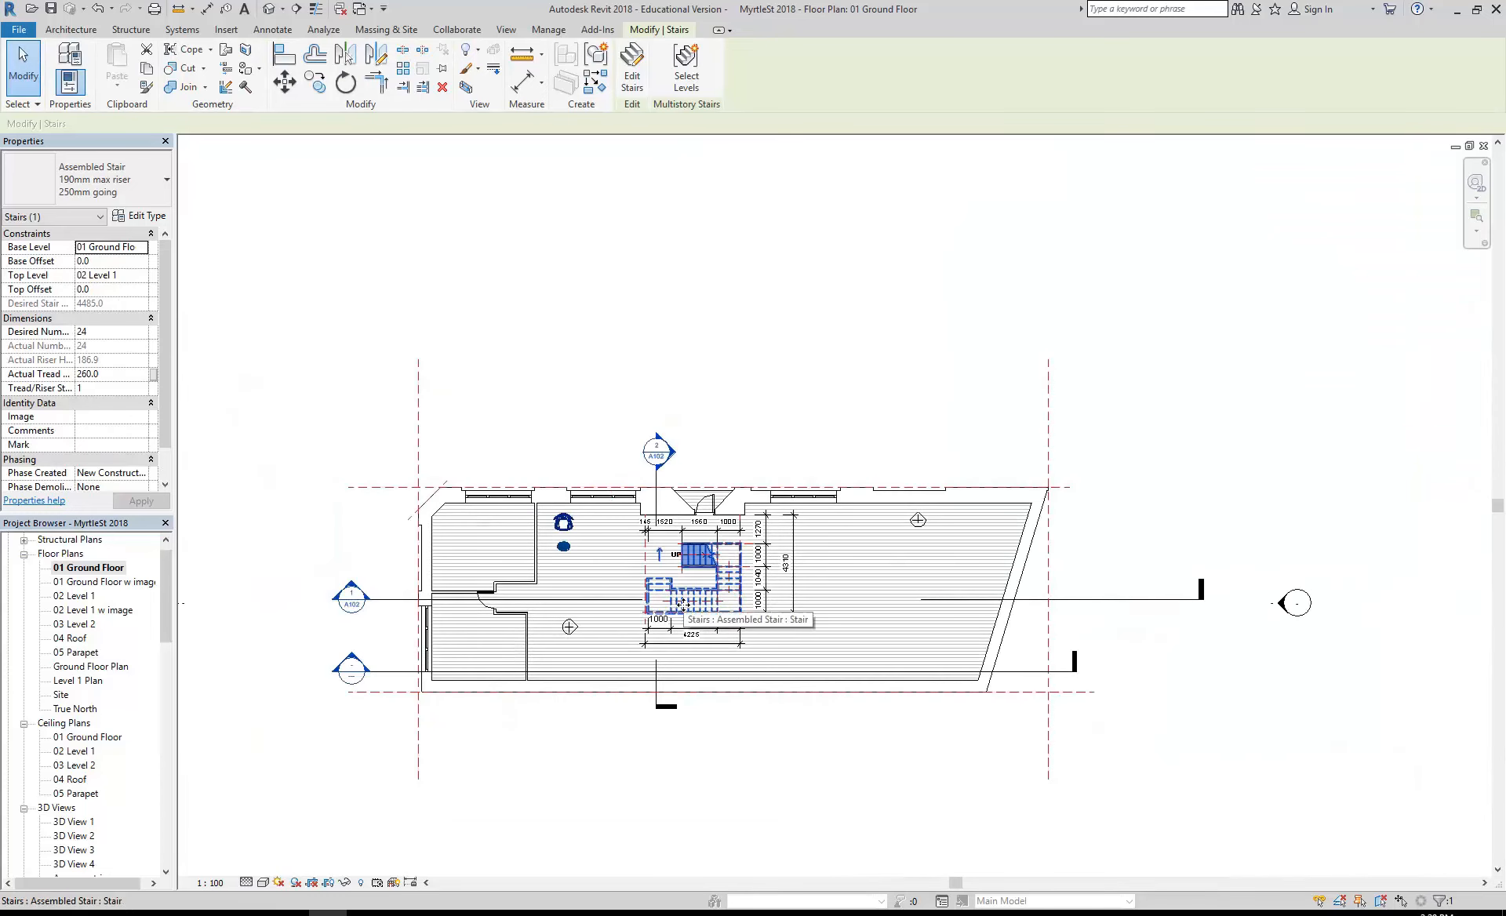
click(480, 393)
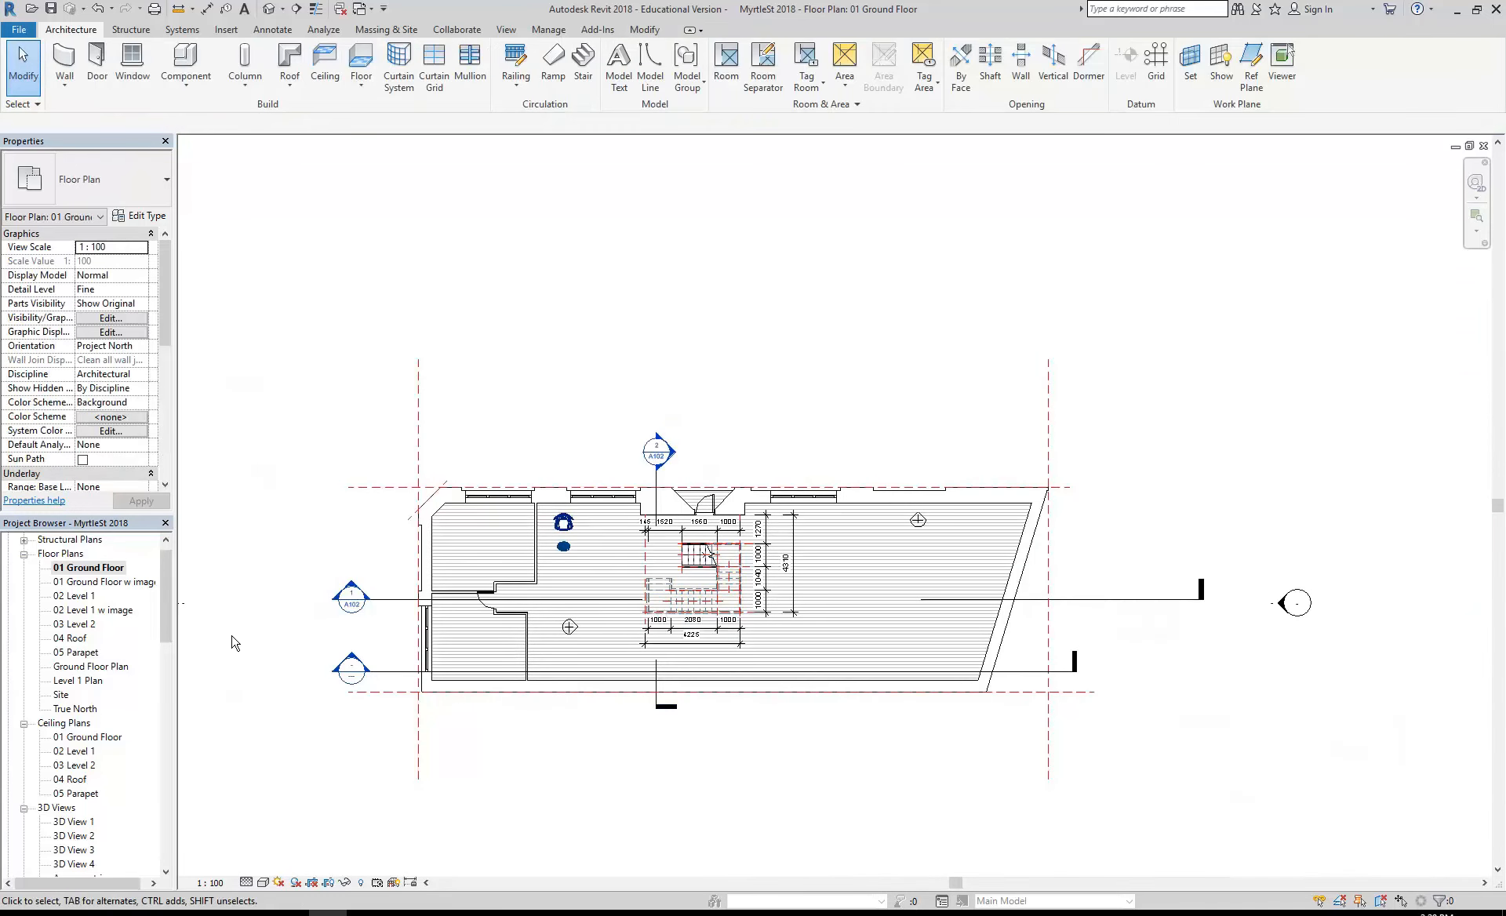
- Select the ground-floor and Level 1 stairs in Section 1 and isolate them in the 3D view with a selection box
double_click(350, 594)
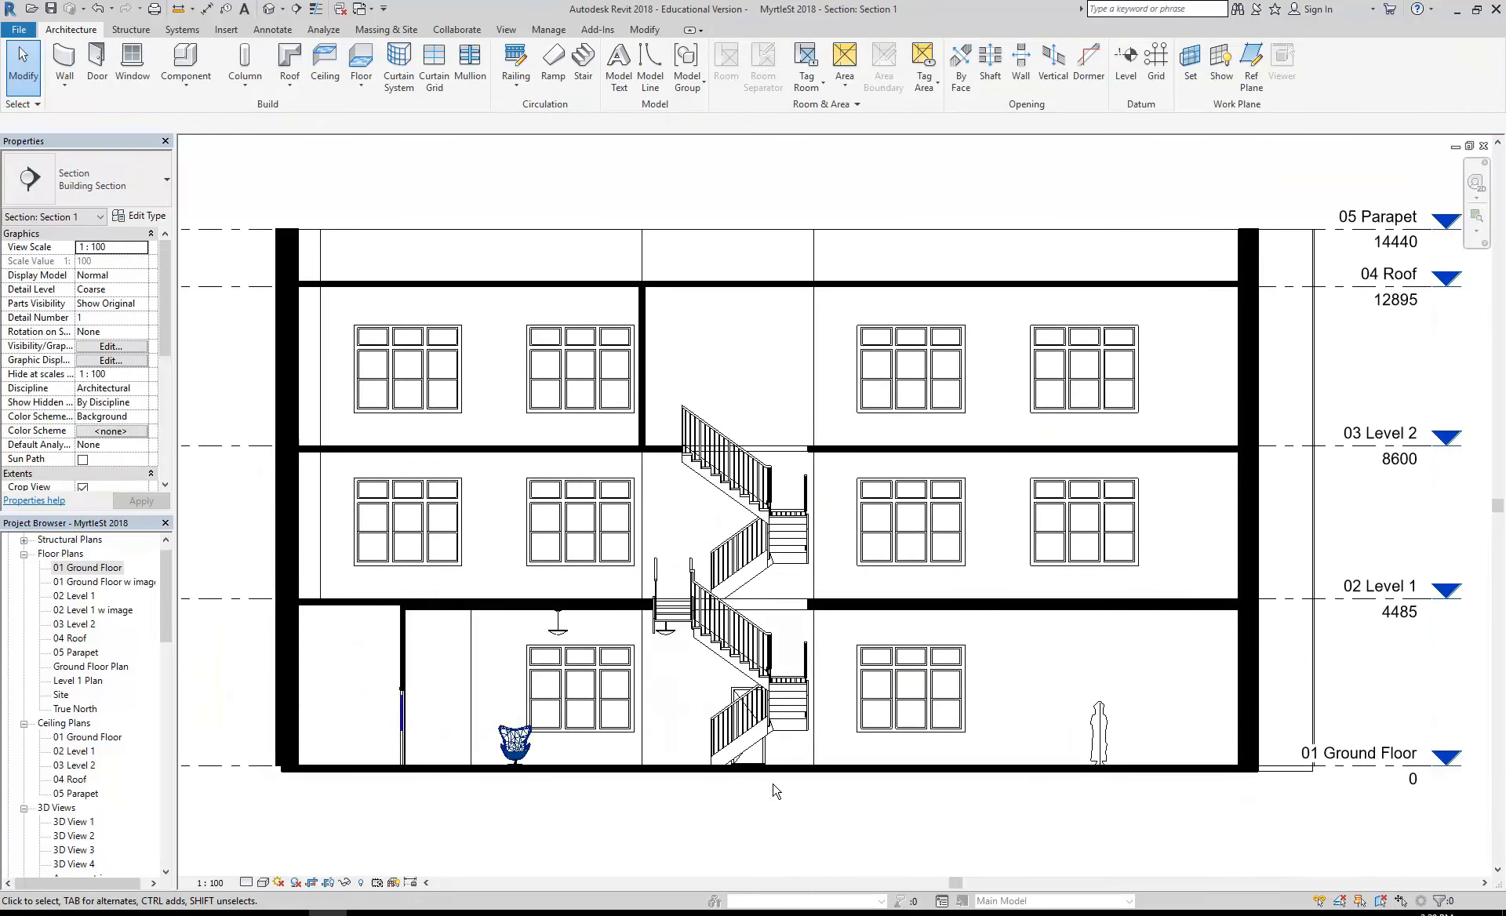
click(798, 736)
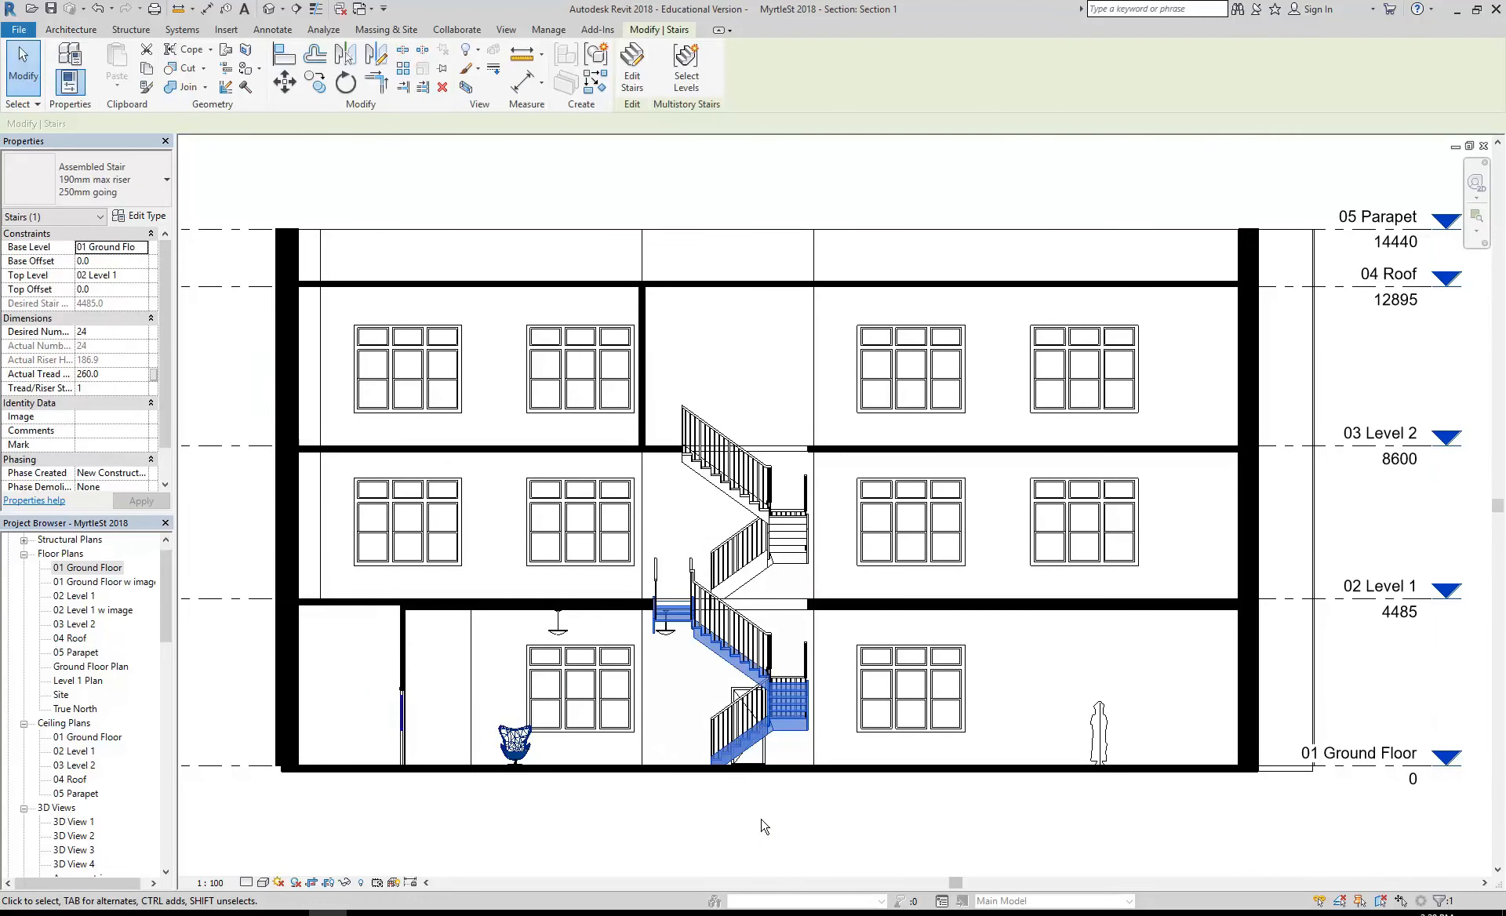
scroll(764, 825, up, 1)
scroll(793, 700, down, 1)
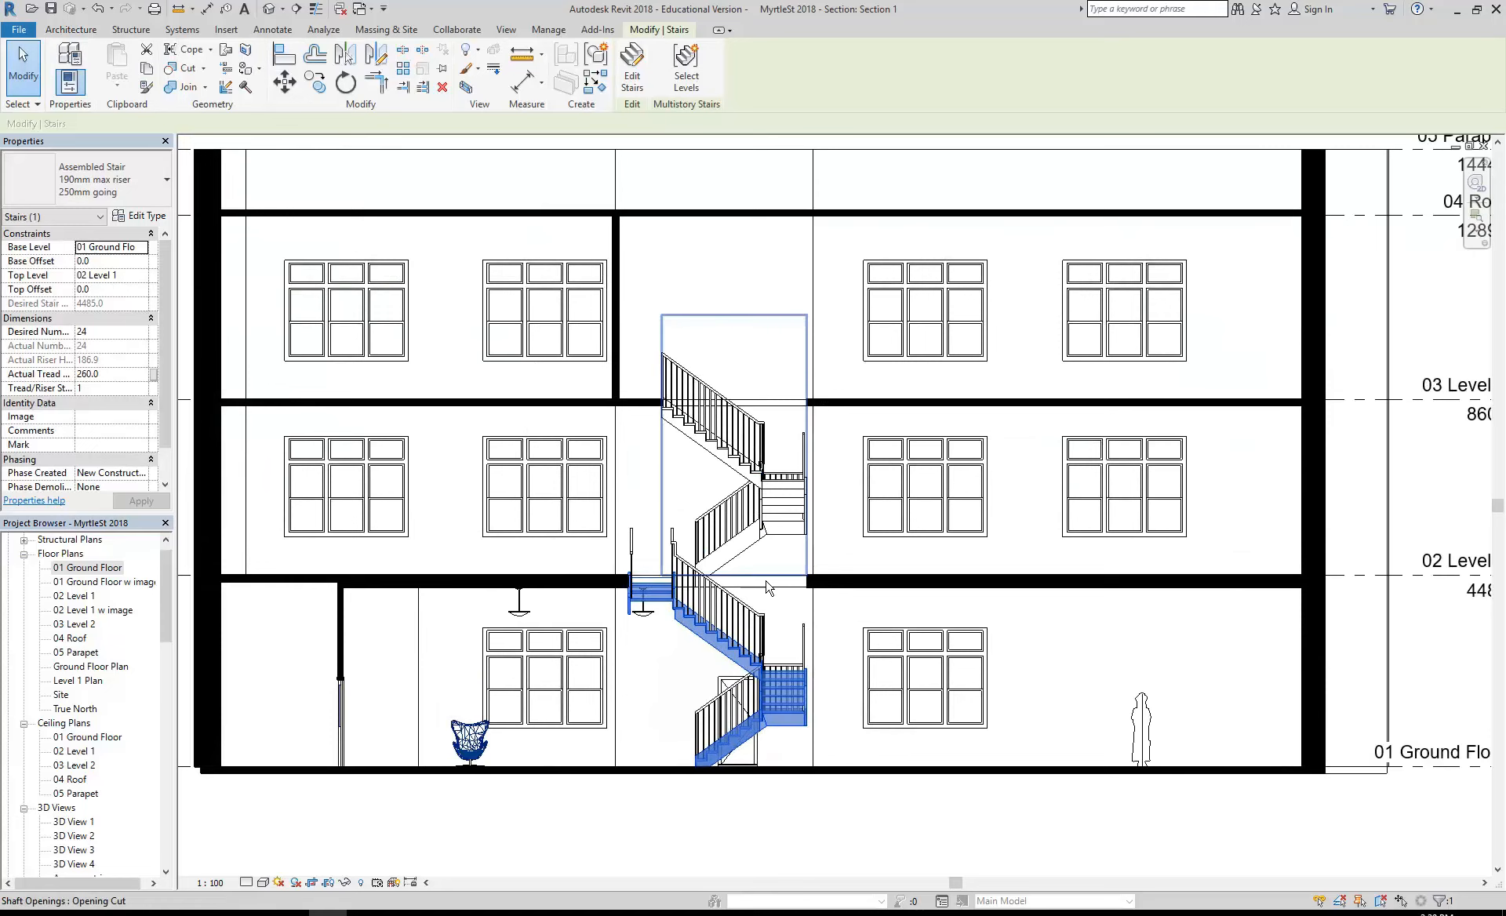
ctrl+click(779, 543)
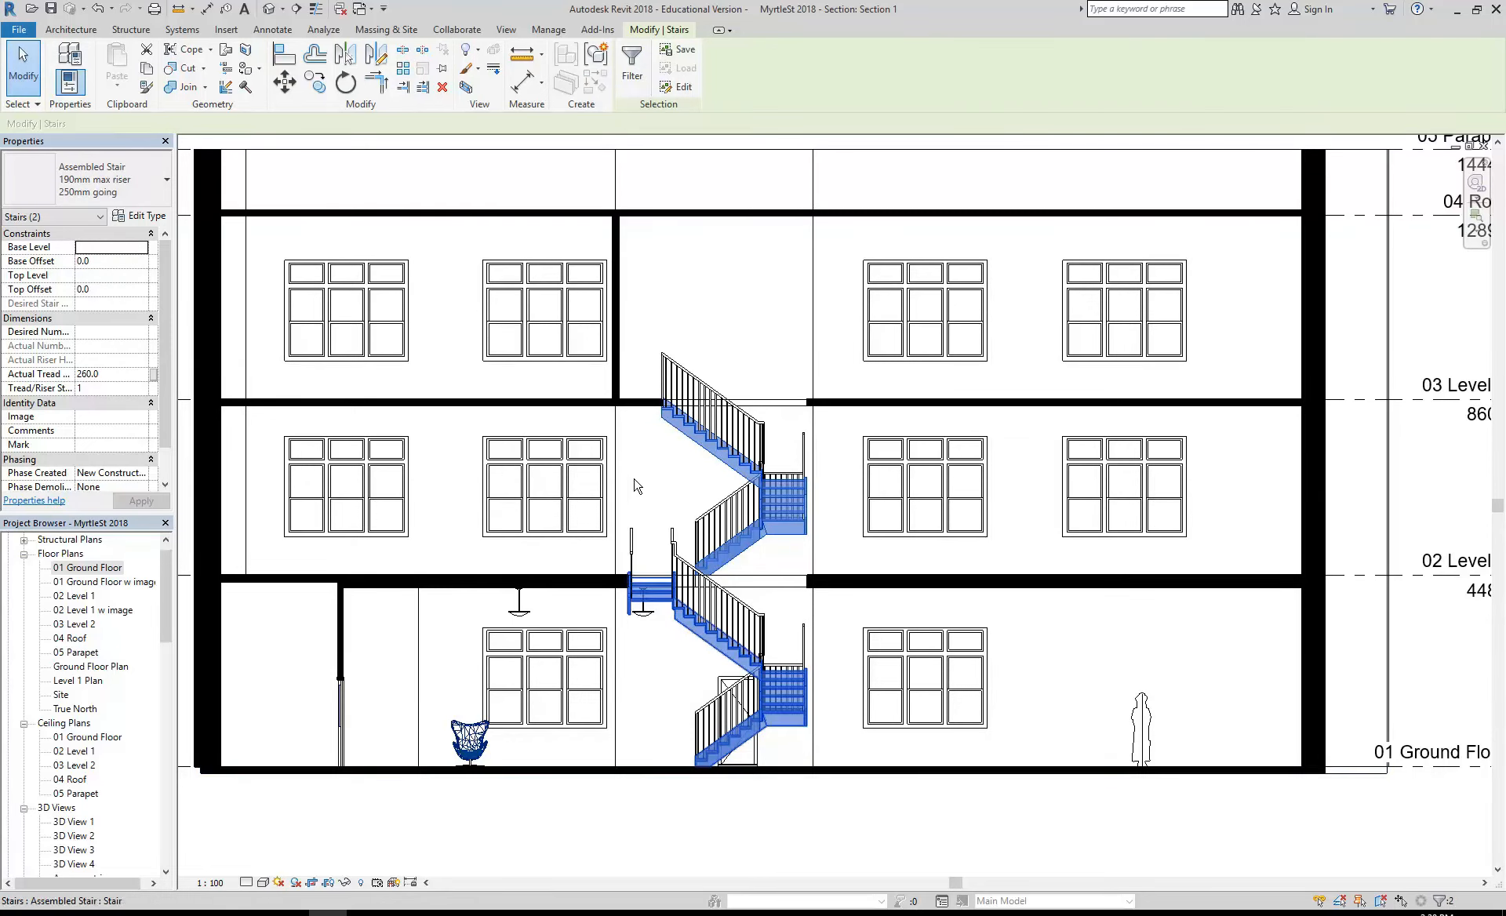
scroll(632, 468, down, 1)
middle_drag(631, 464, 550, 504)
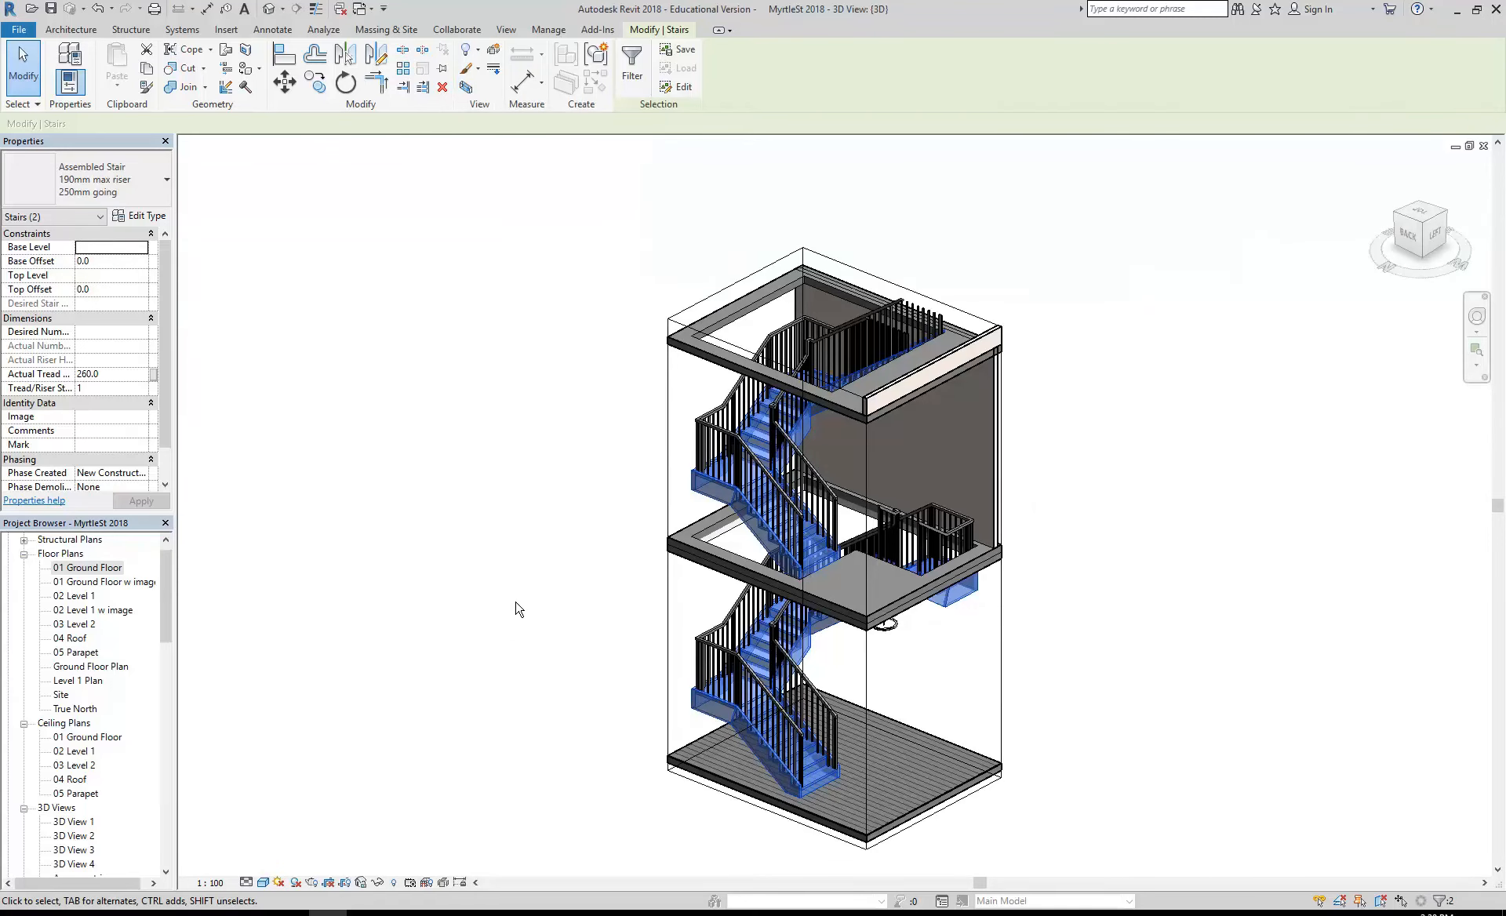
- Raise the top face of the 3D view's section box above the uppermost stair railing
middle_drag(516, 603, 397, 576)
click(397, 575)
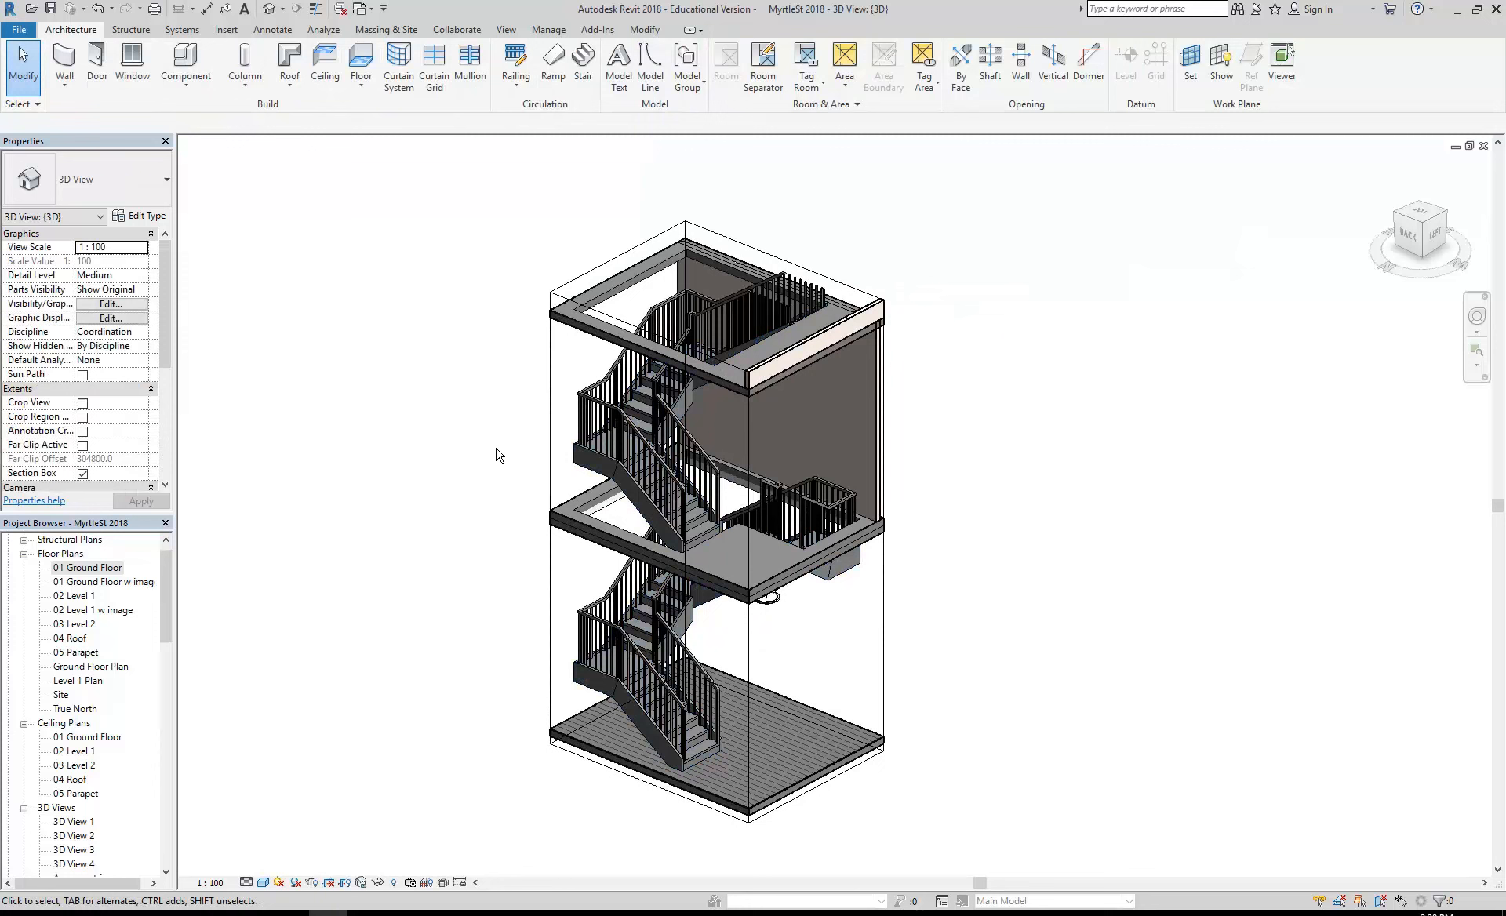
click(549, 388)
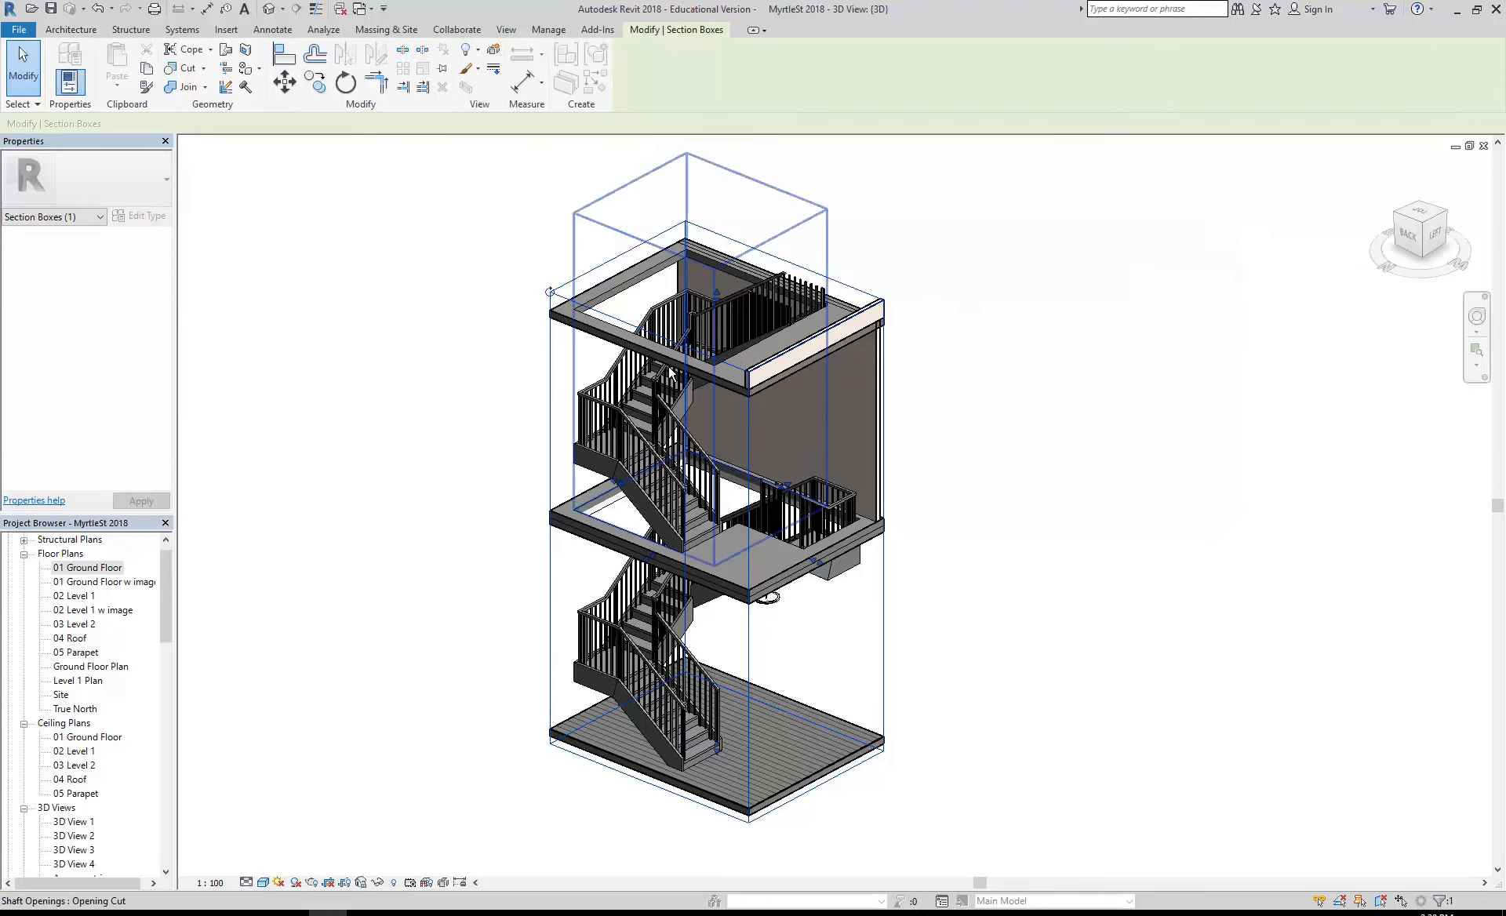
drag(718, 300, 716, 235)
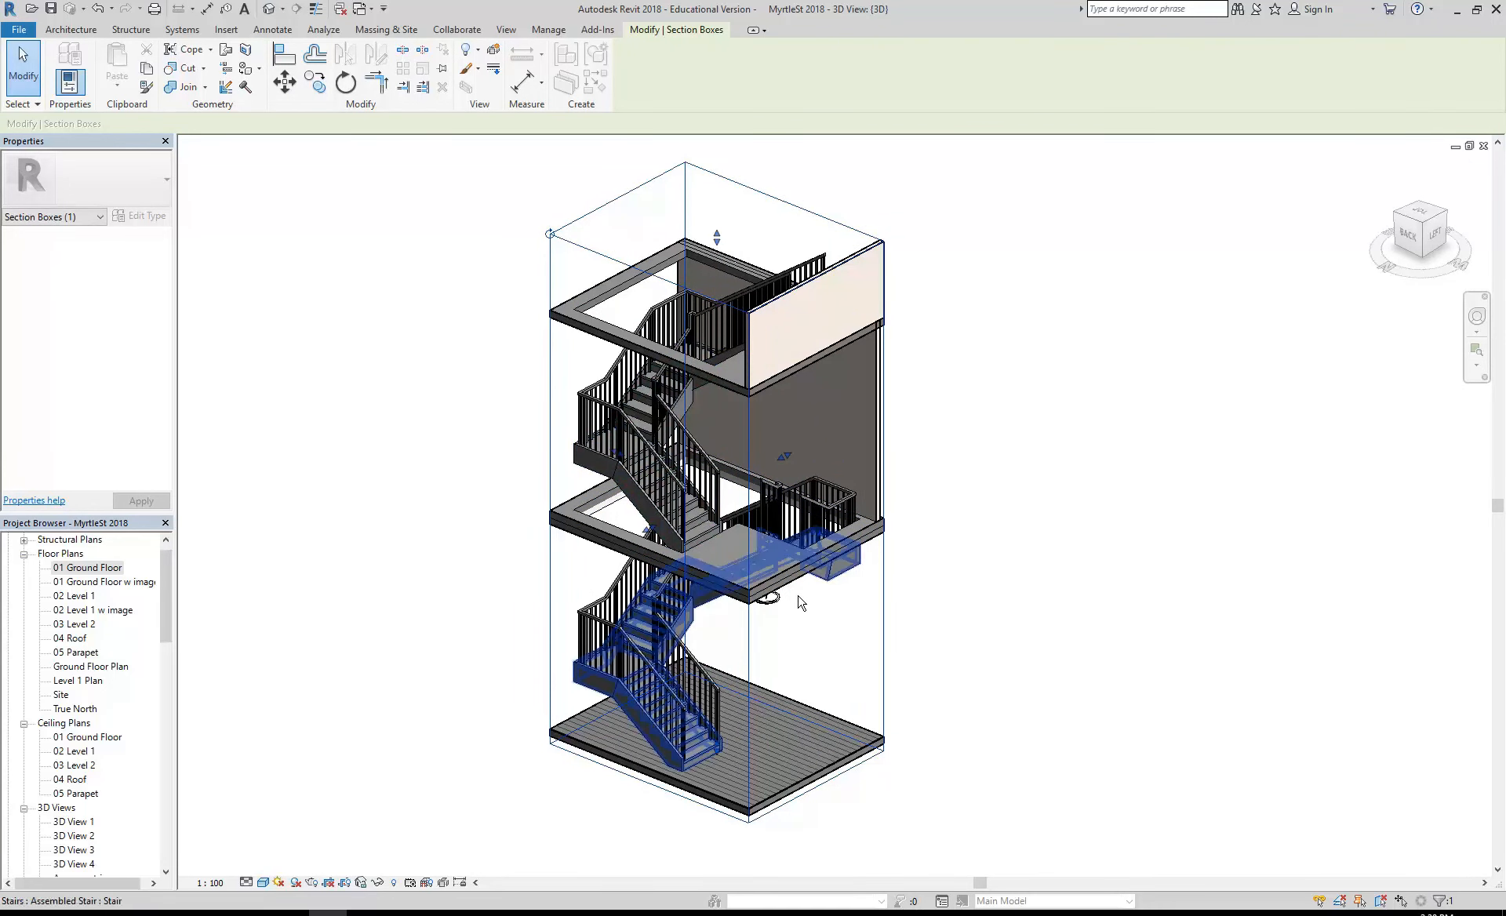
- Extend the section box's left-side face outward past the floor edges and its back face outward to include the rear wall with the door
shift+middle_drag(784, 588, 815, 618)
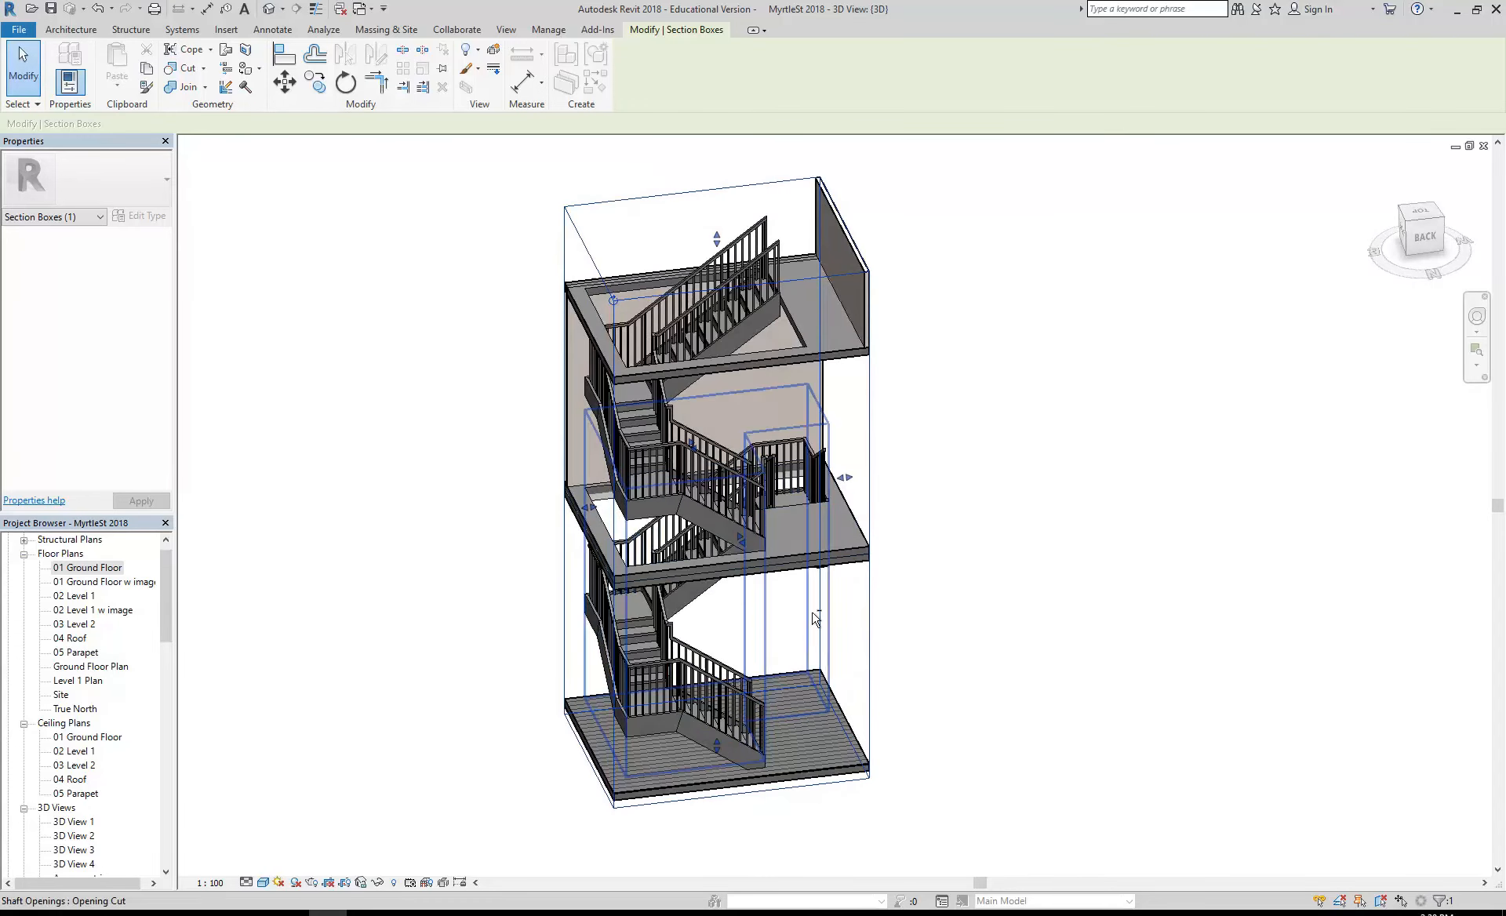
drag(845, 477, 903, 492)
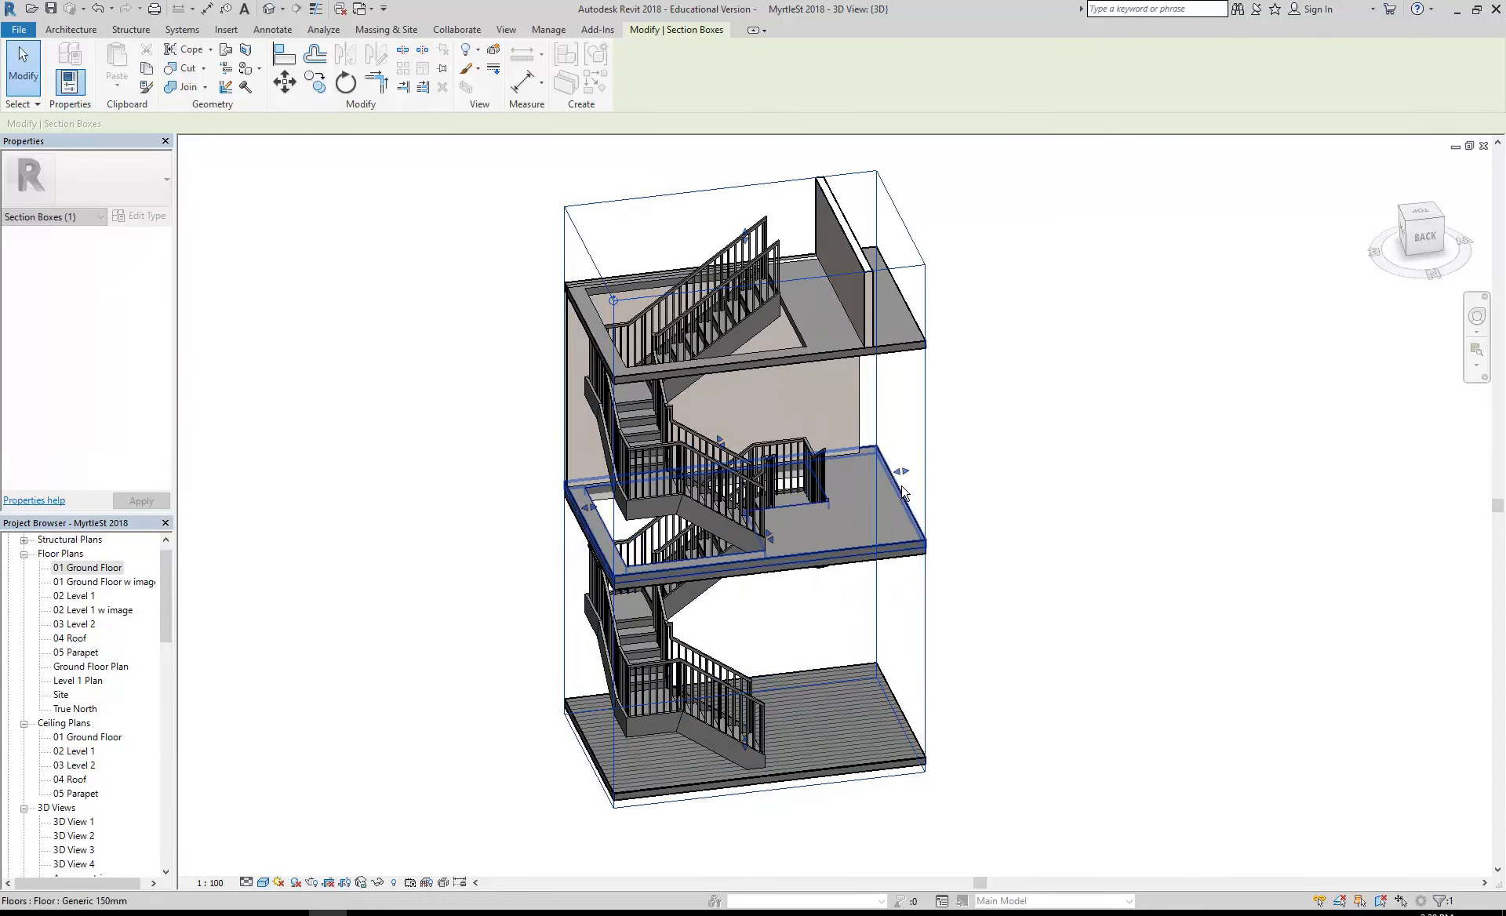
shift+middle_drag(821, 628, 631, 597)
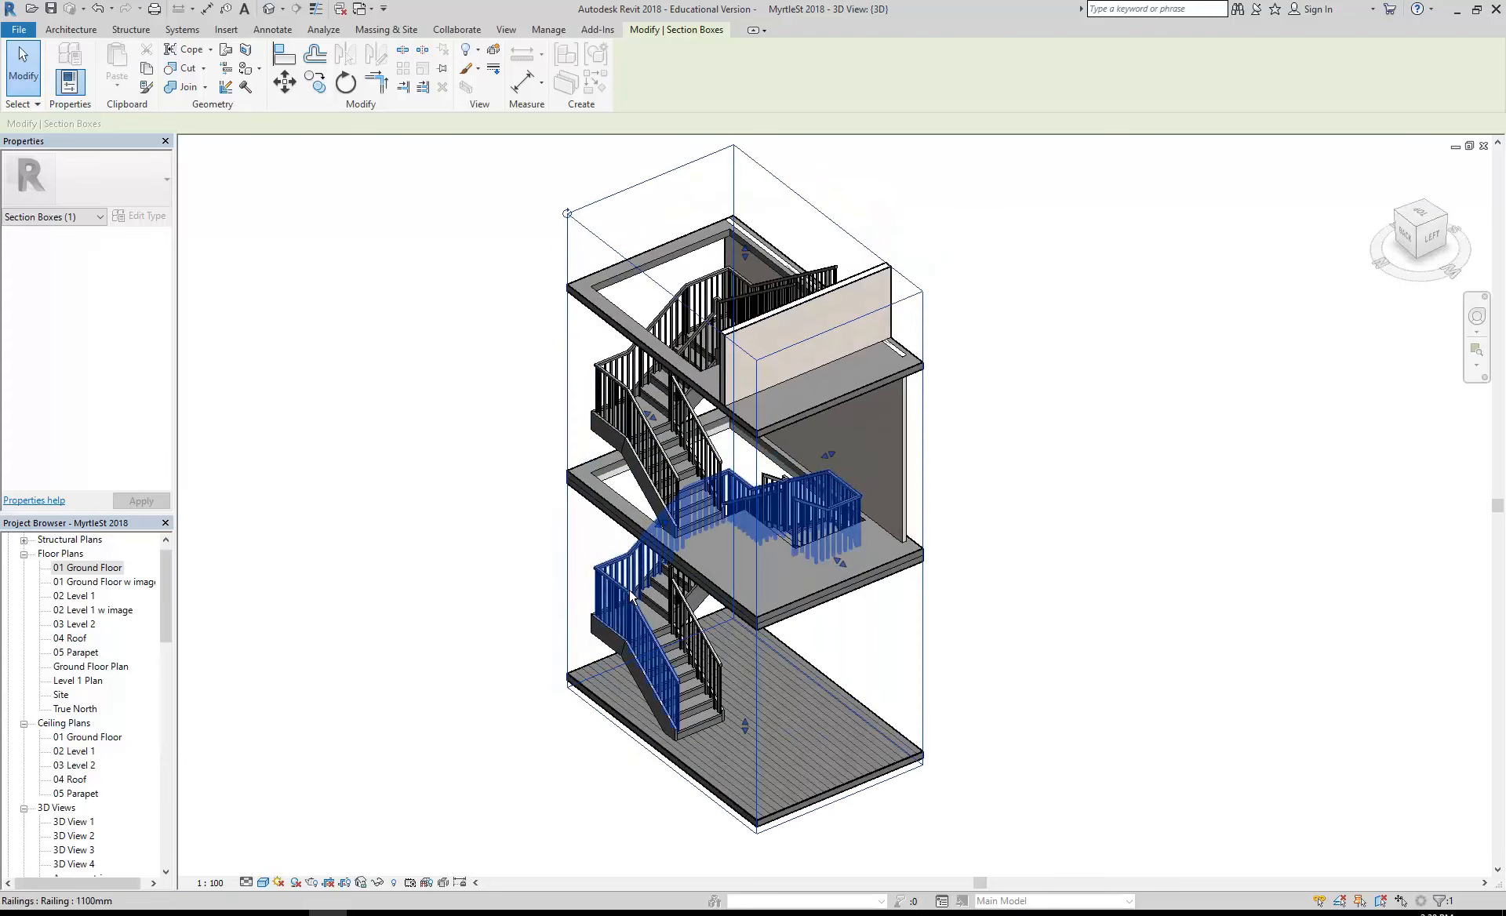
drag(665, 521, 615, 548)
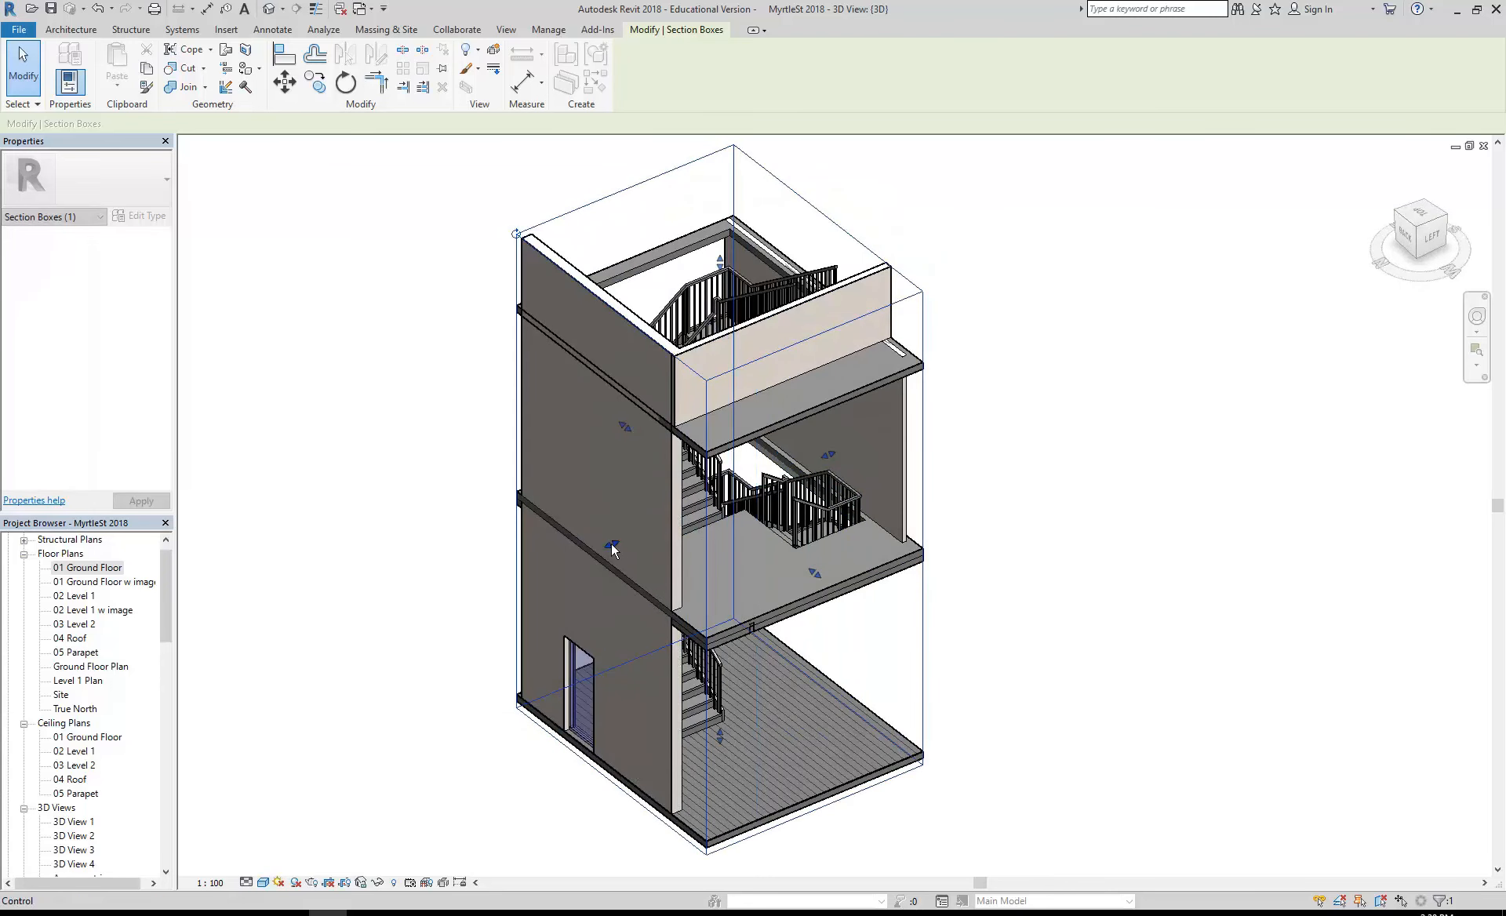
- Try moving the section box's back face inward past the wall with the door, and undo the change
shift+middle_drag(619, 561, 431, 500)
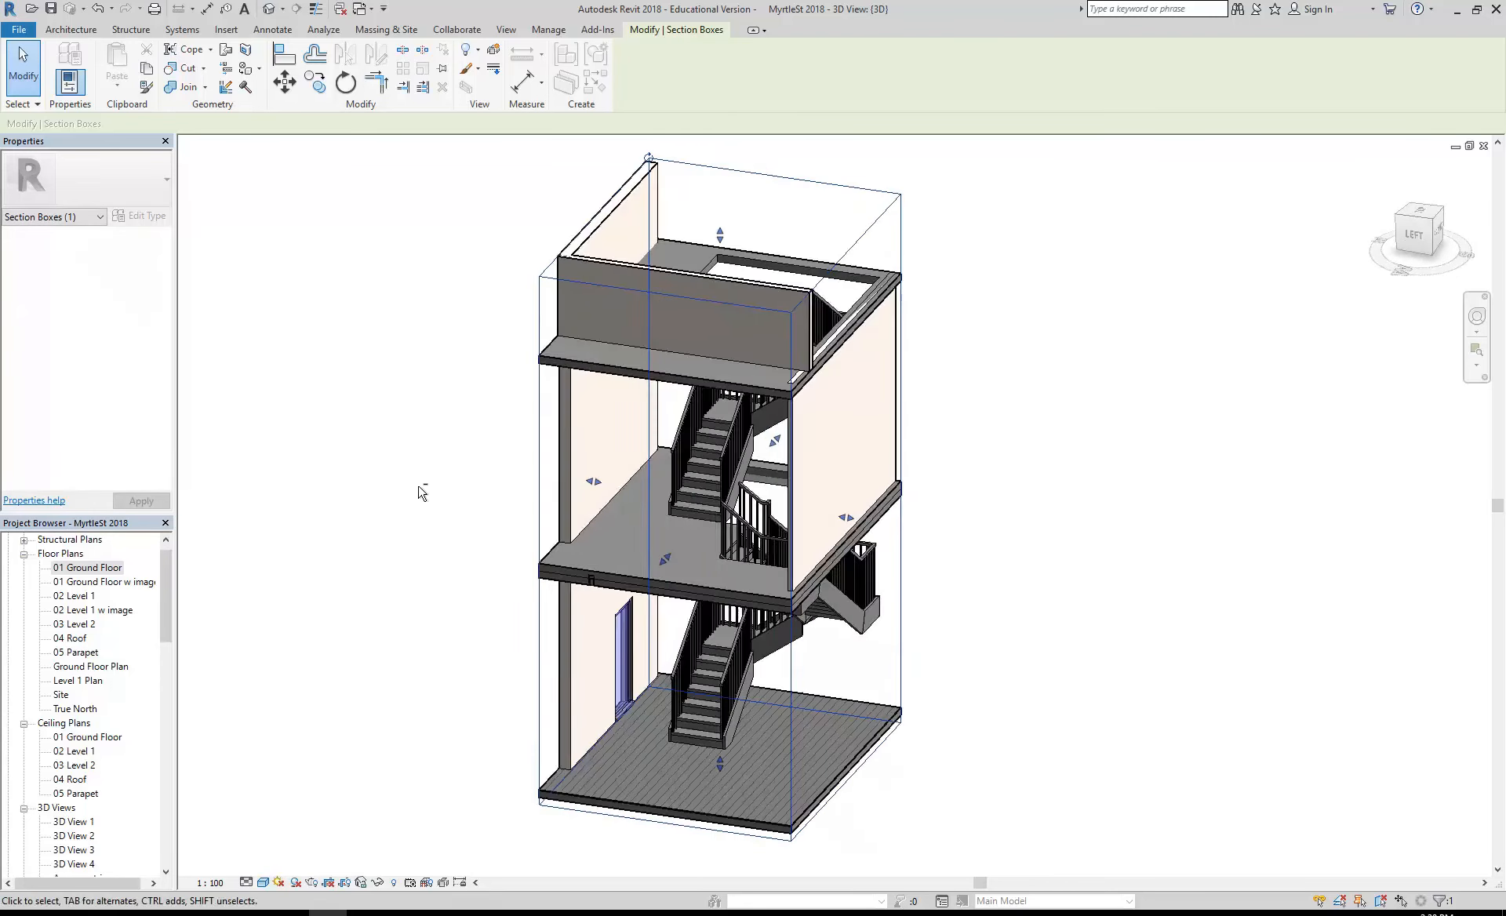
drag(594, 481, 611, 484)
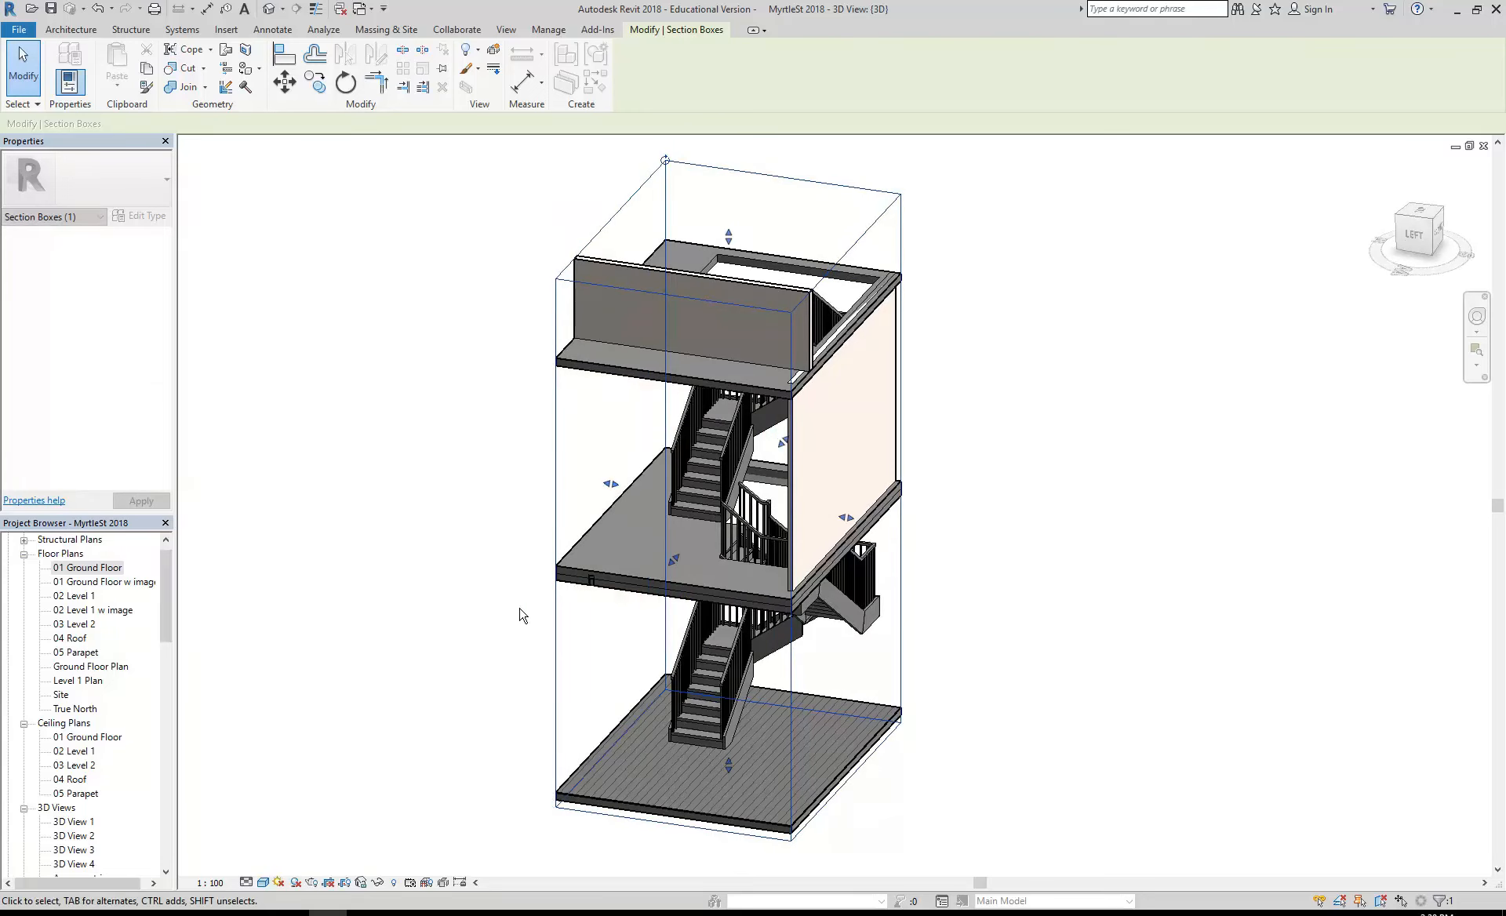
key(ctrl+z)
- Examine the sectioned stairwell from several sides and check the extents of its section box
shift+middle_drag(408, 547, 594, 586)
shift+middle_drag(640, 642, 303, 639)
click(282, 633)
shift+middle_drag(824, 622, 407, 615)
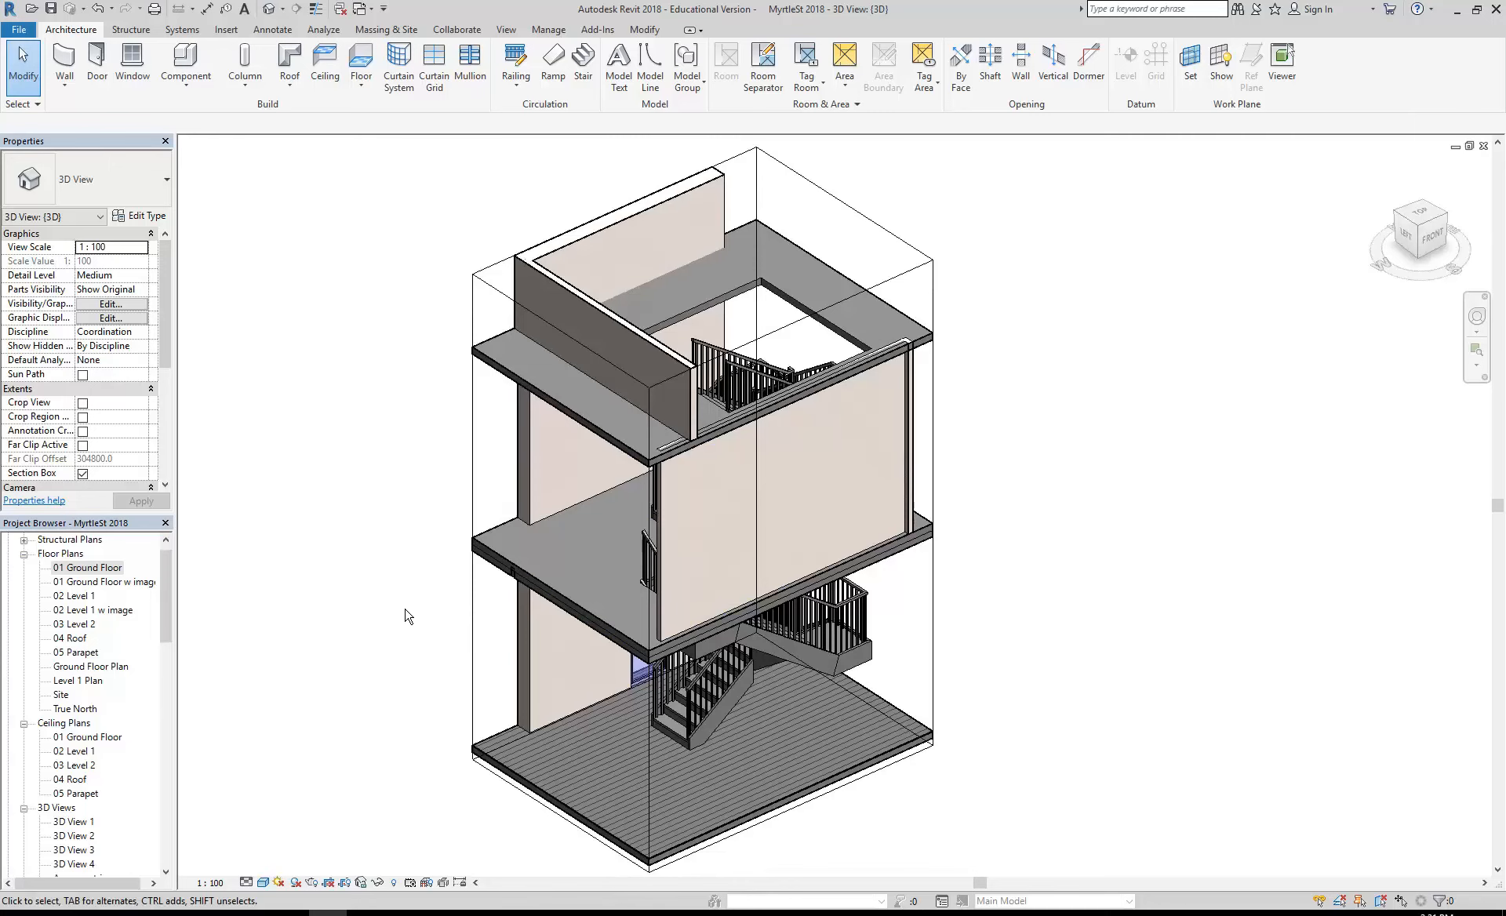
shift+middle_drag(407, 616, 457, 624)
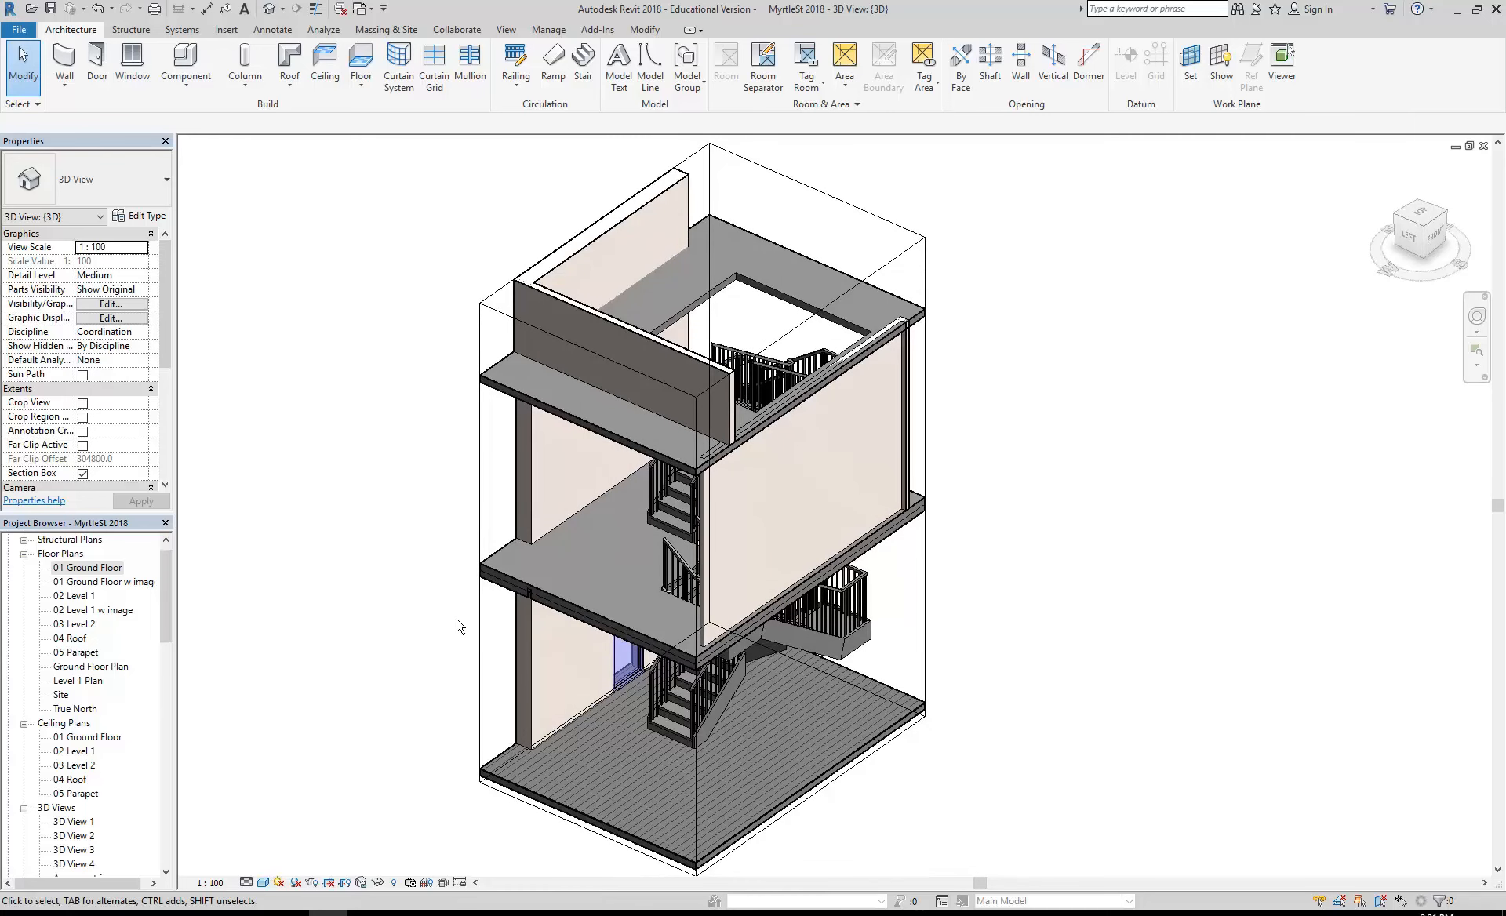
click(925, 584)
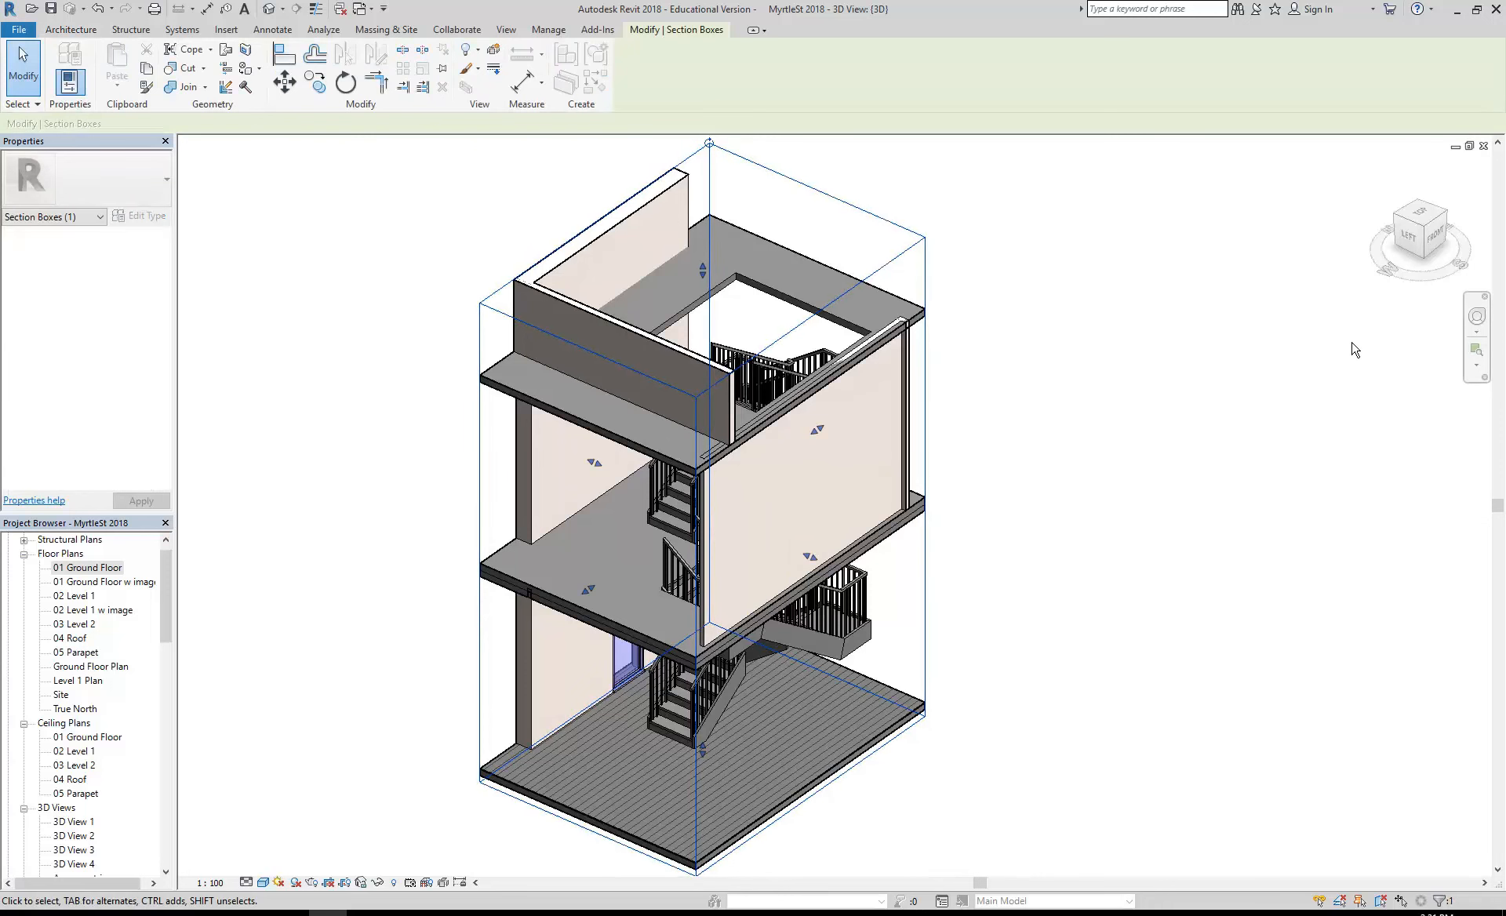
click(1198, 562)
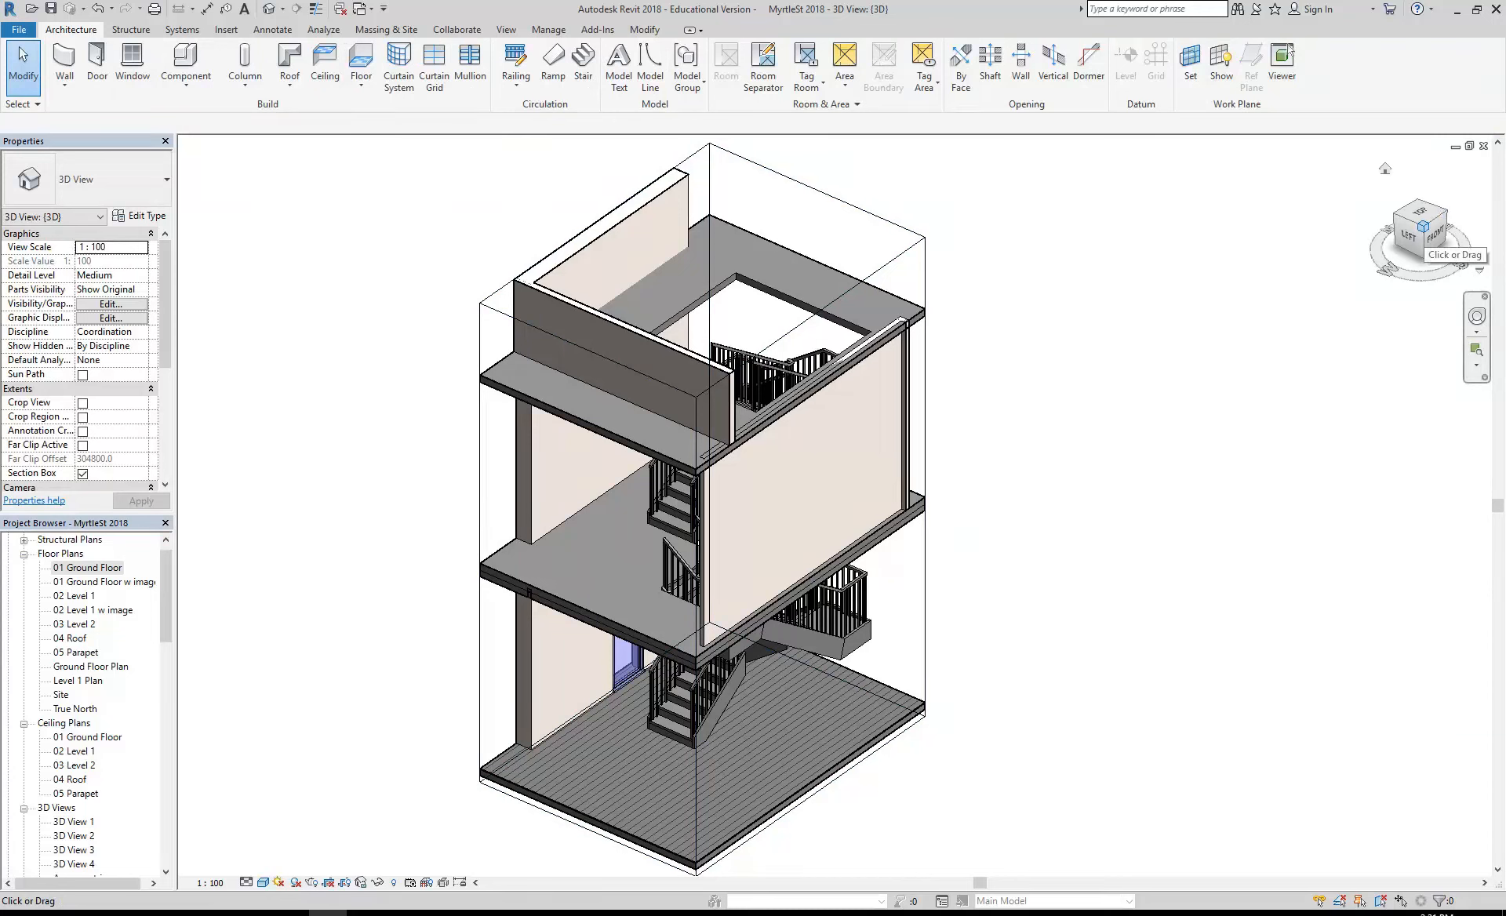
- Compare the isometric orientations of the stairwell from the top-front-left and top-back-left corners
click(1423, 227)
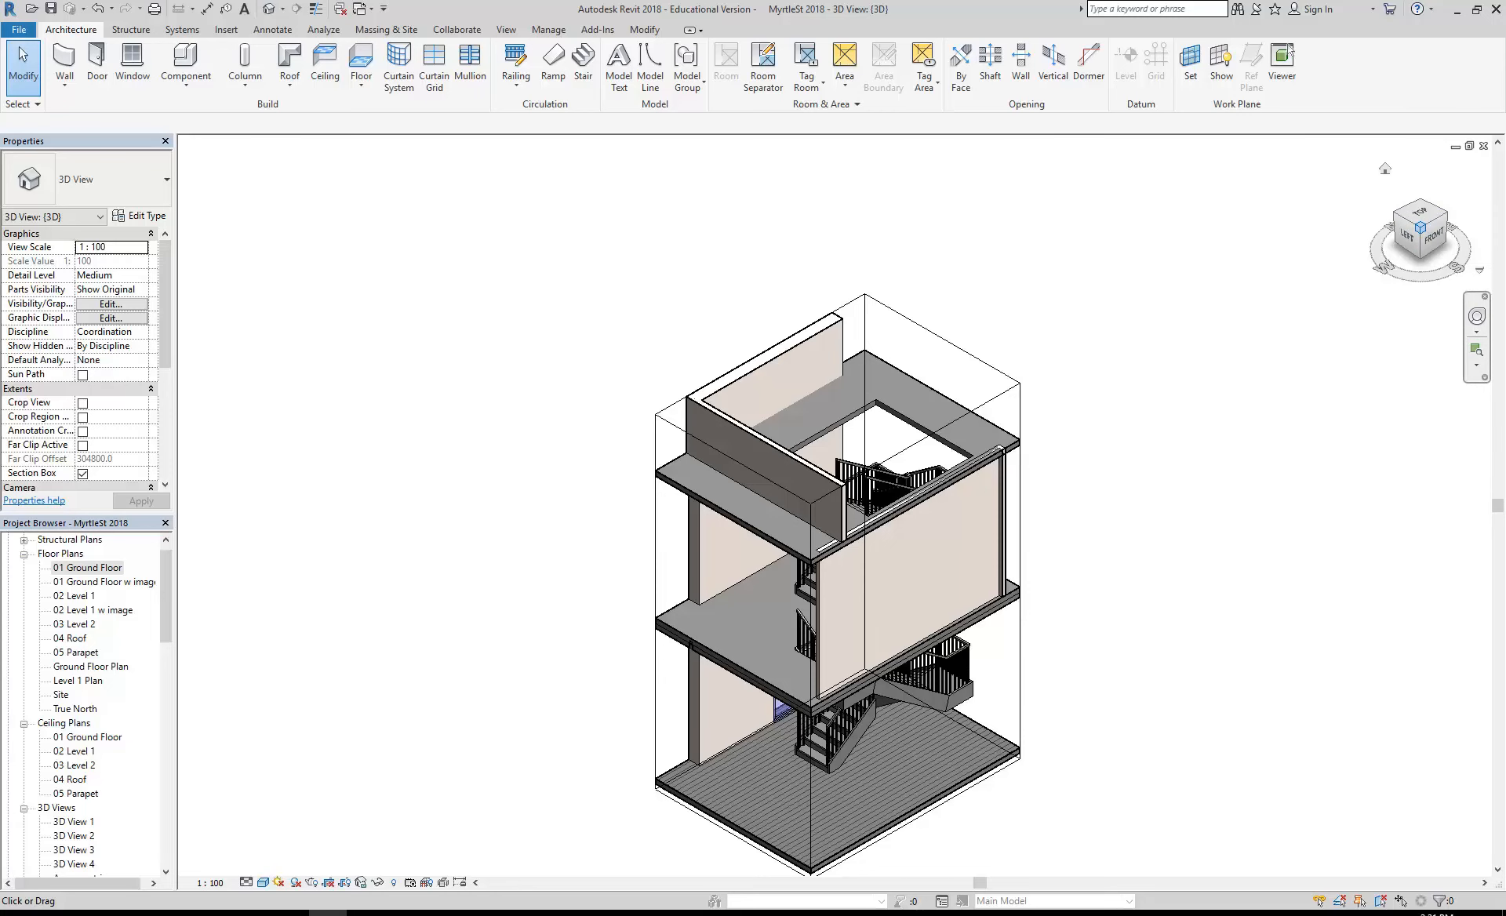
click(1420, 227)
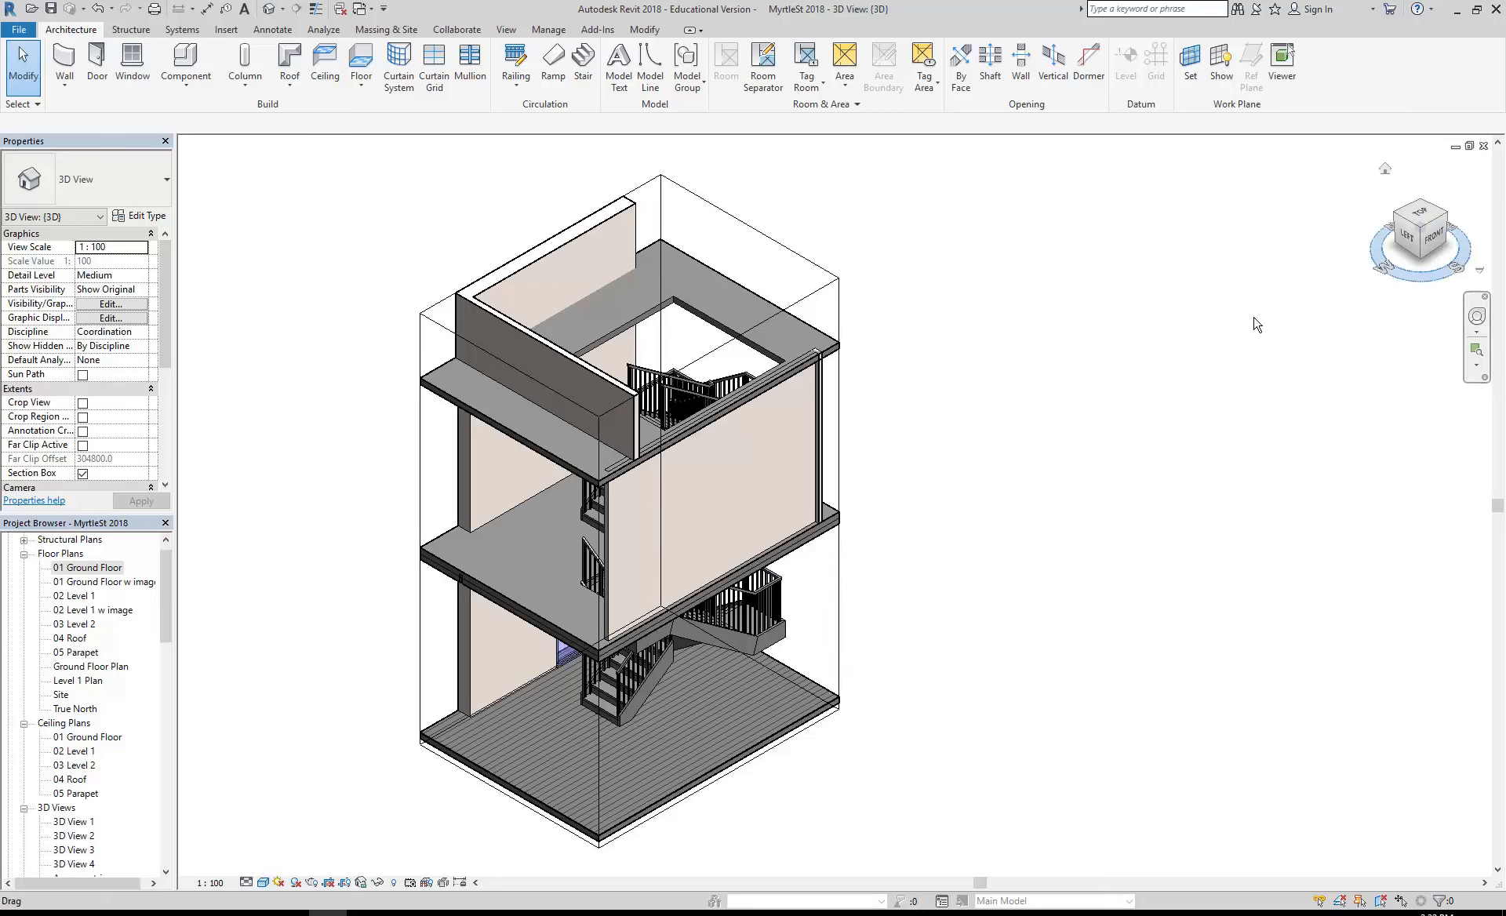
shift+middle_drag(1002, 518, 1121, 540)
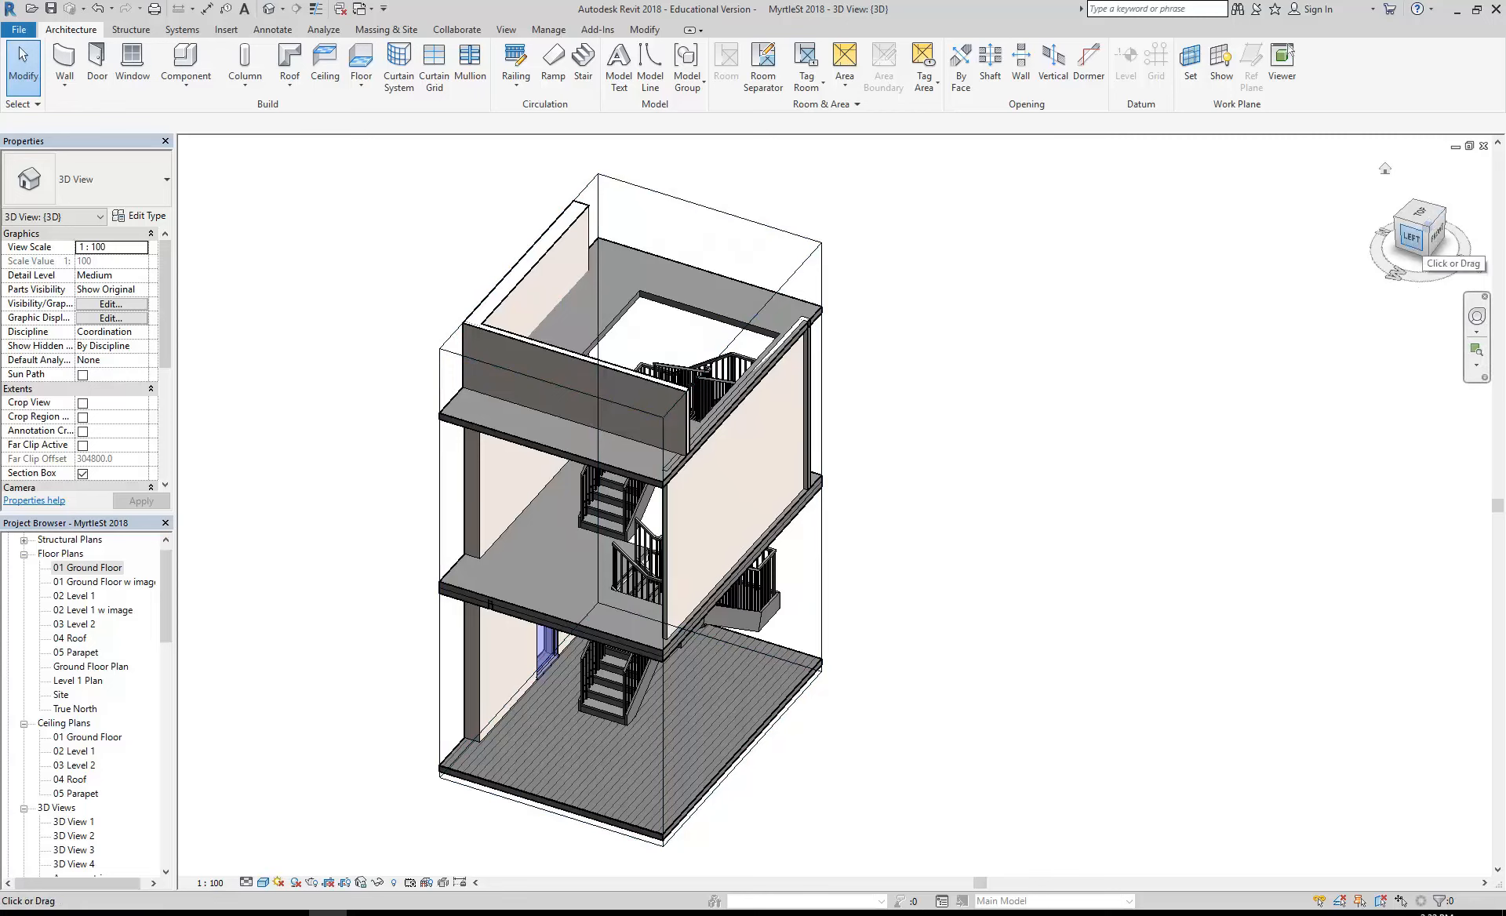
click(1424, 225)
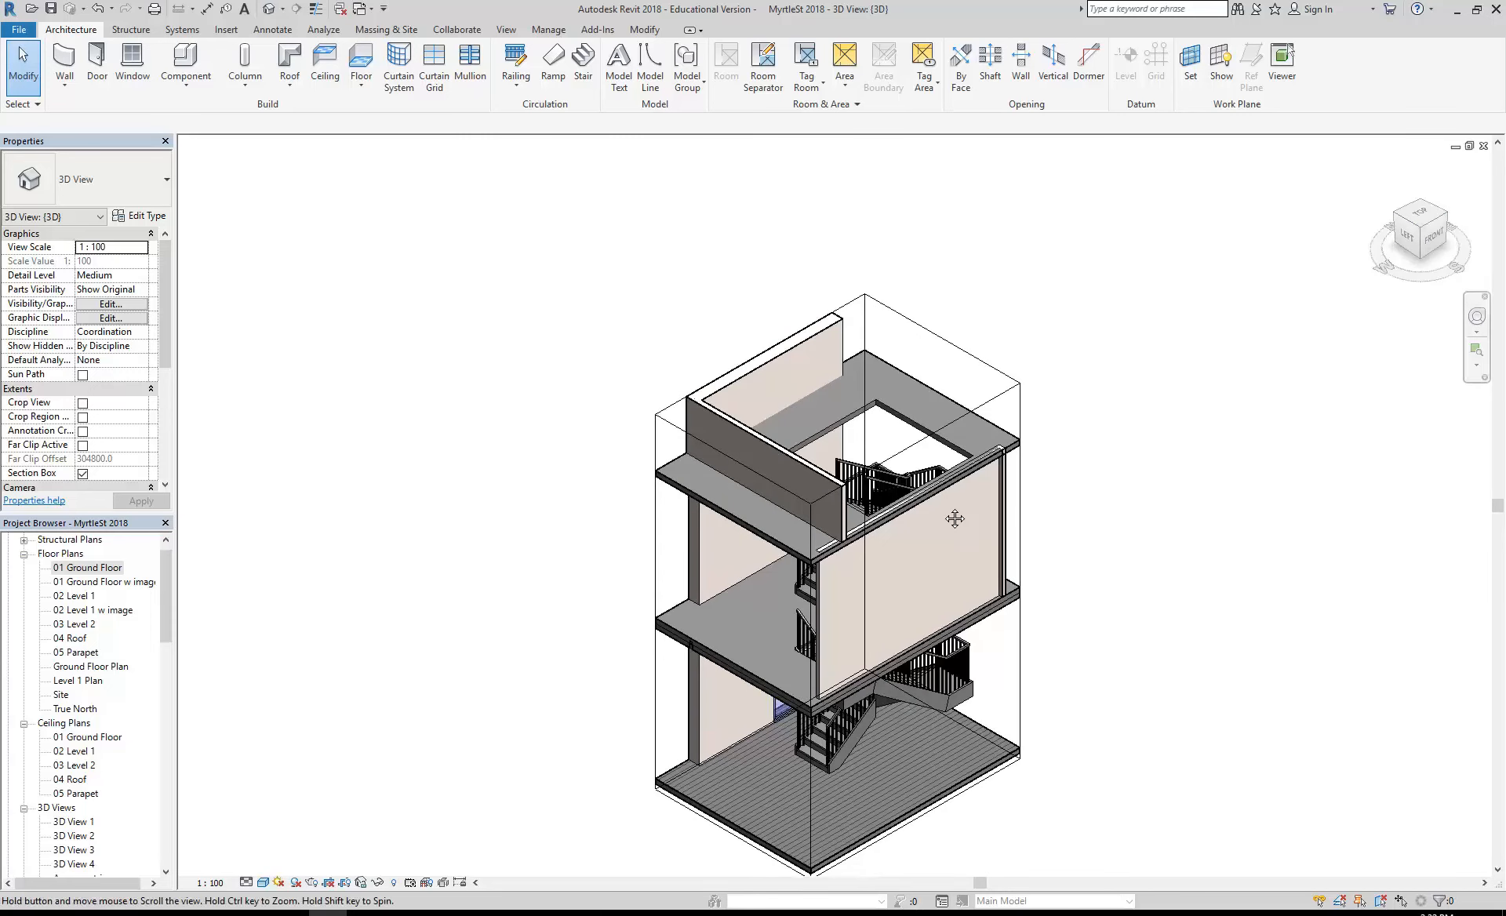
scroll(901, 544, up, 3)
middle_drag(889, 537, 914, 550)
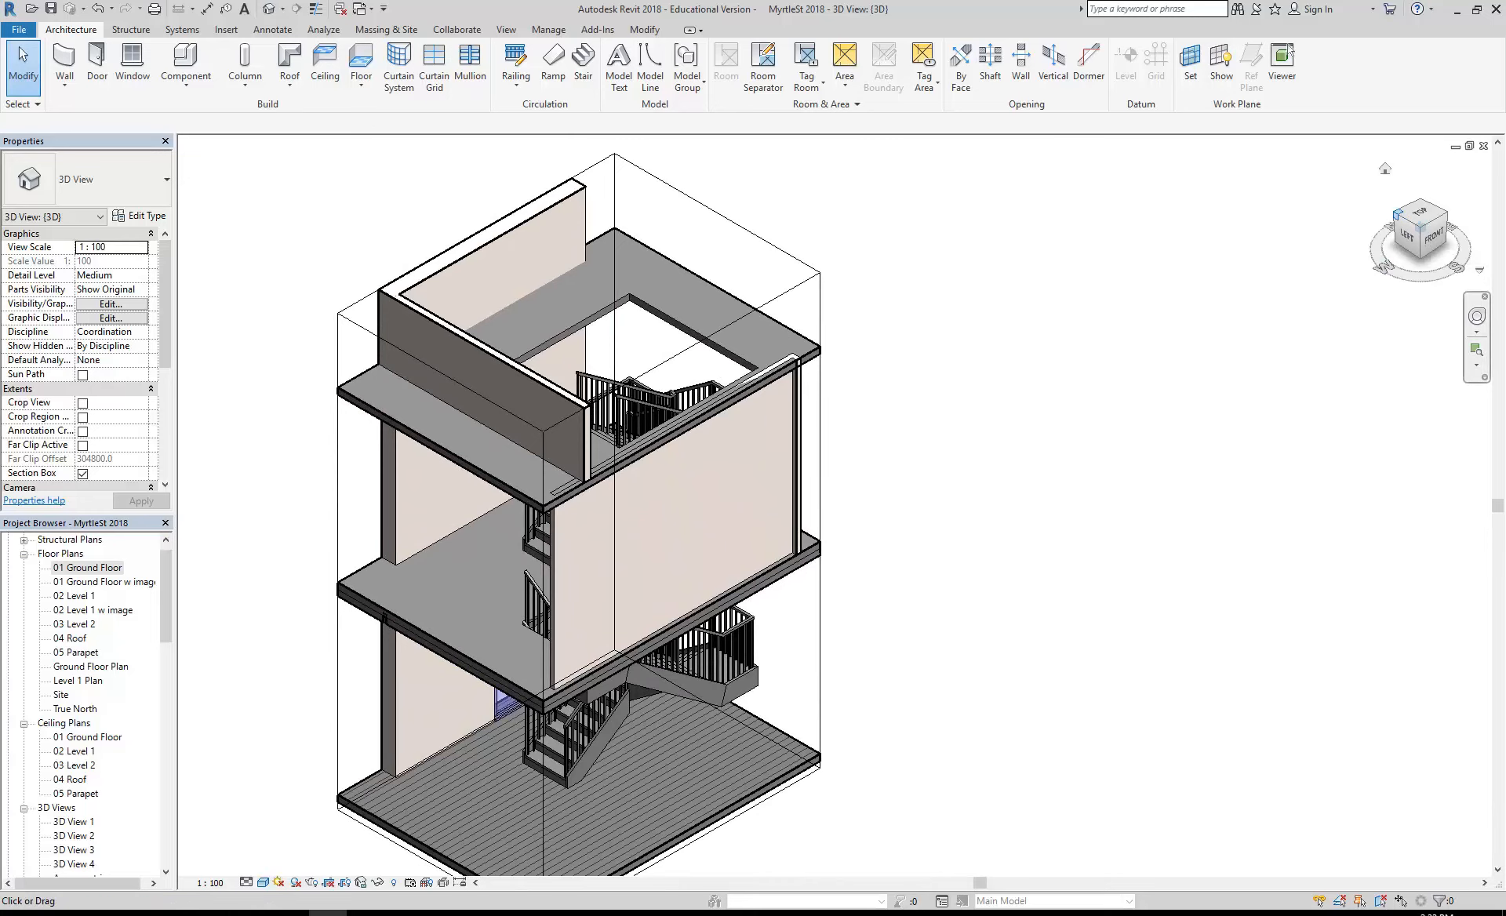
click(1398, 215)
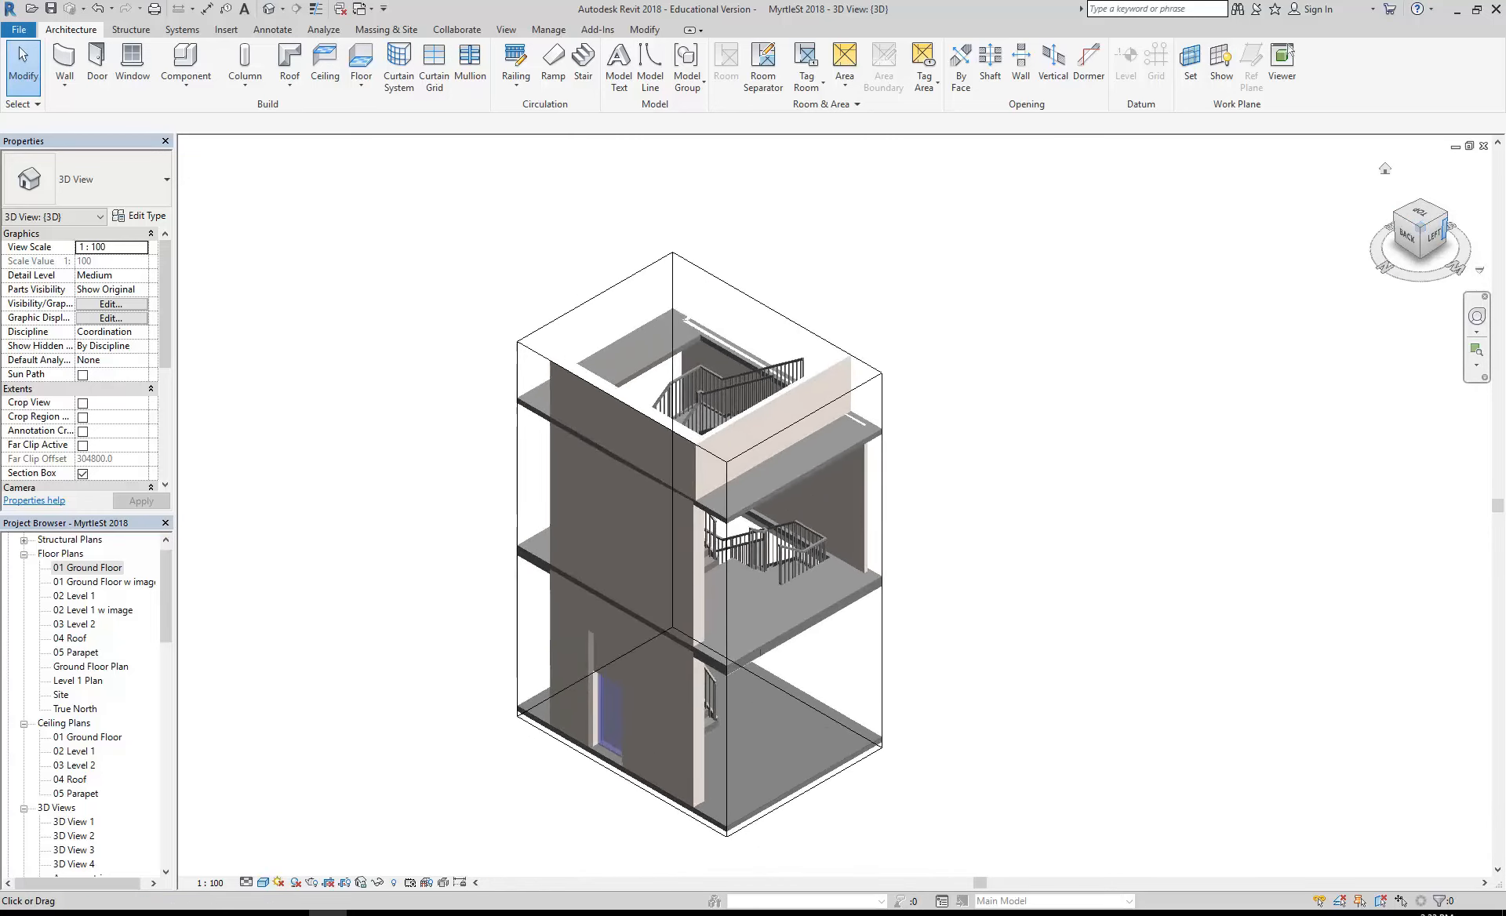
click(1446, 216)
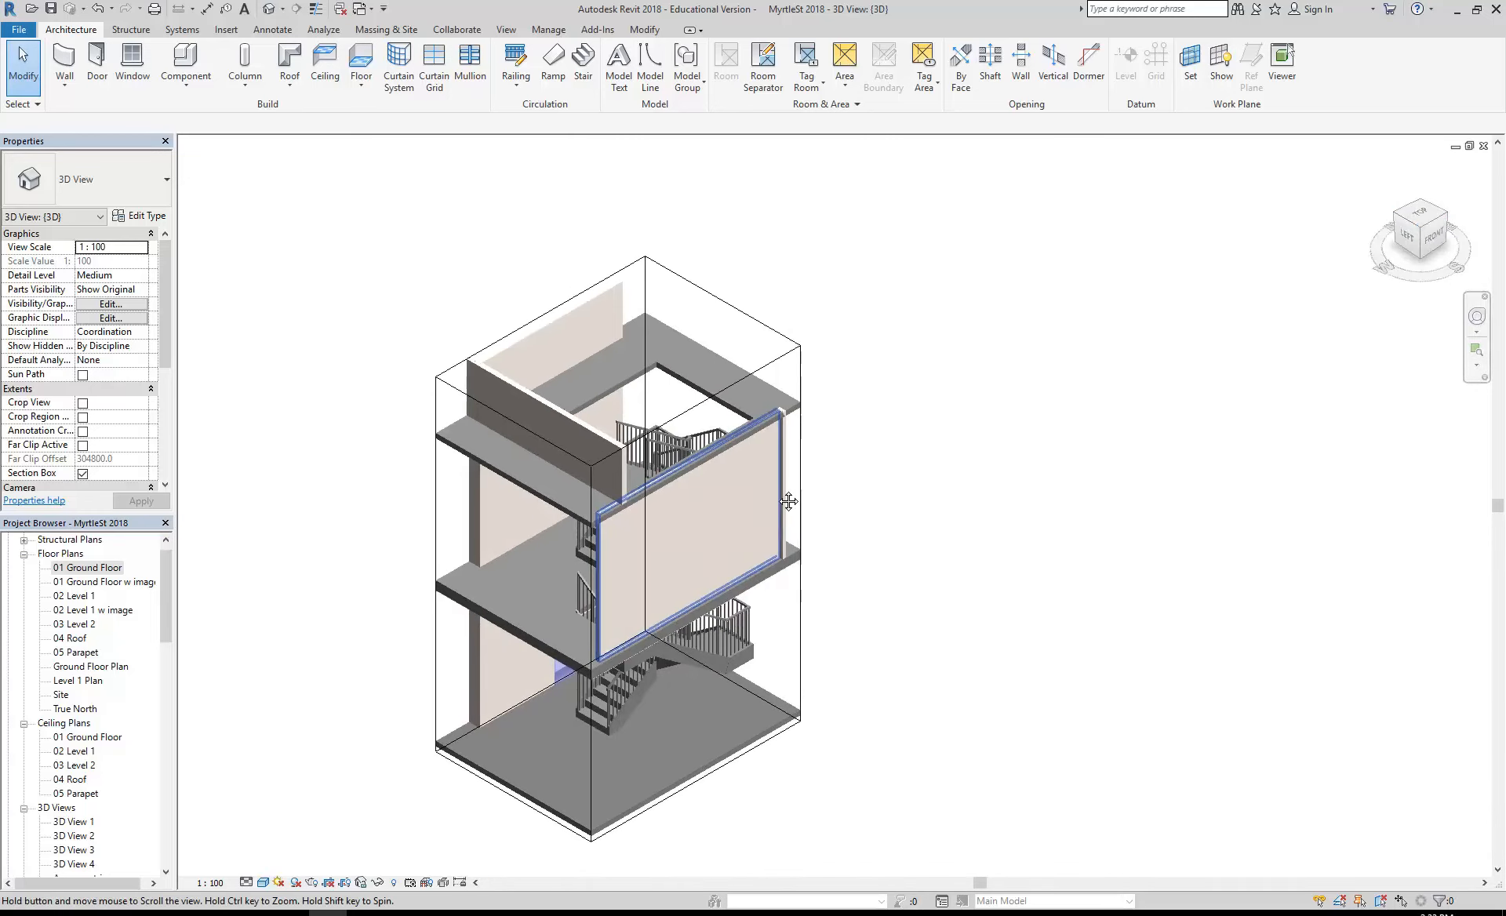
- Orient the sectioned 3D view to look down on the stairwell from the front-right side
shift+middle_drag(918, 609, 847, 609)
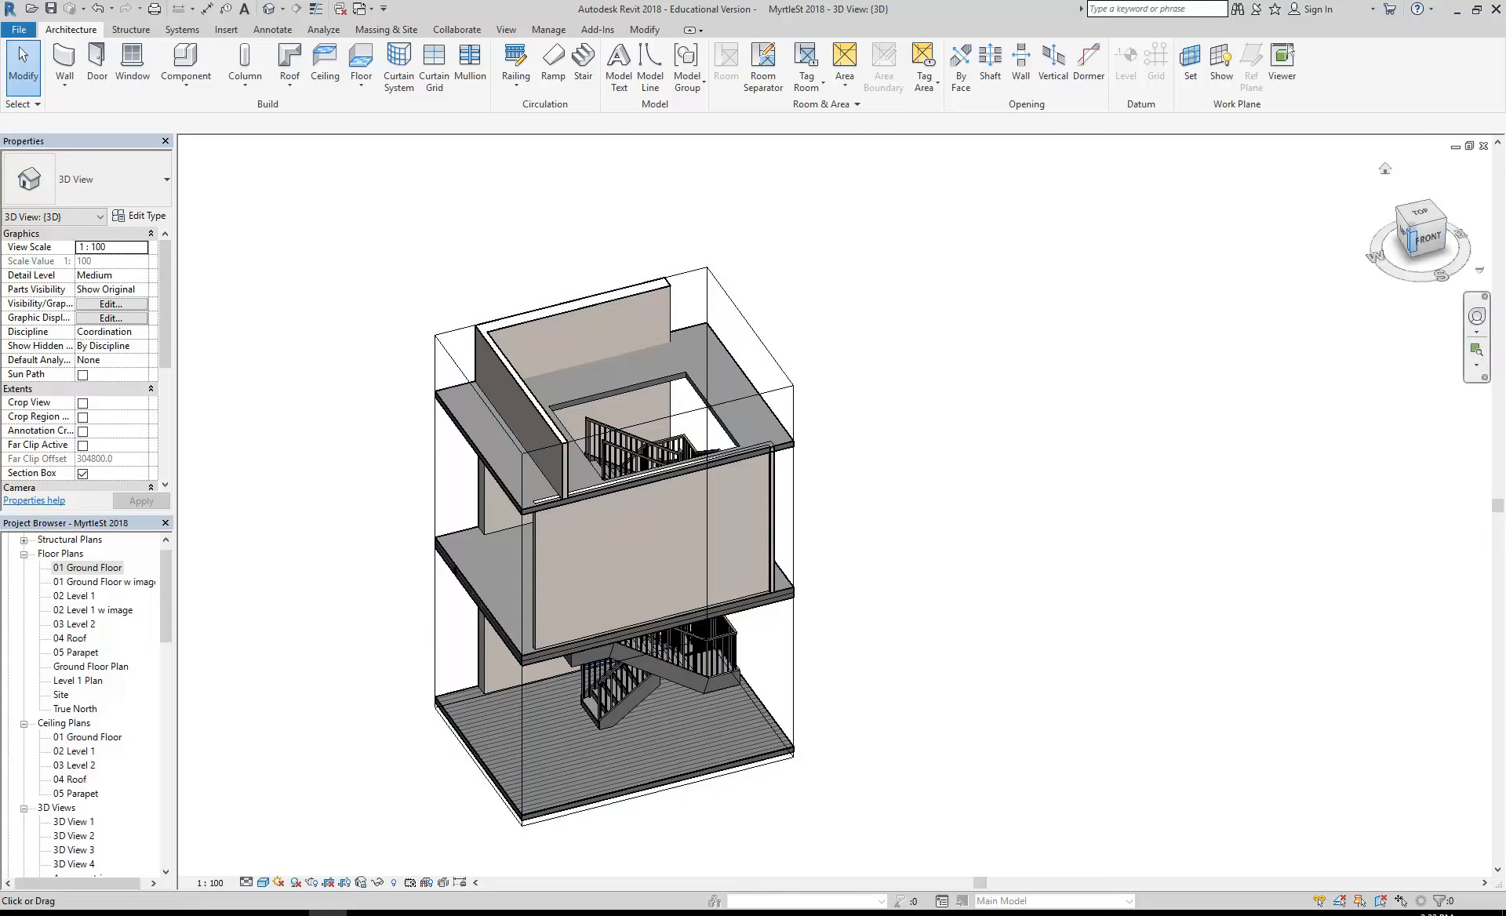
shift+middle_drag(1132, 638, 869, 250)
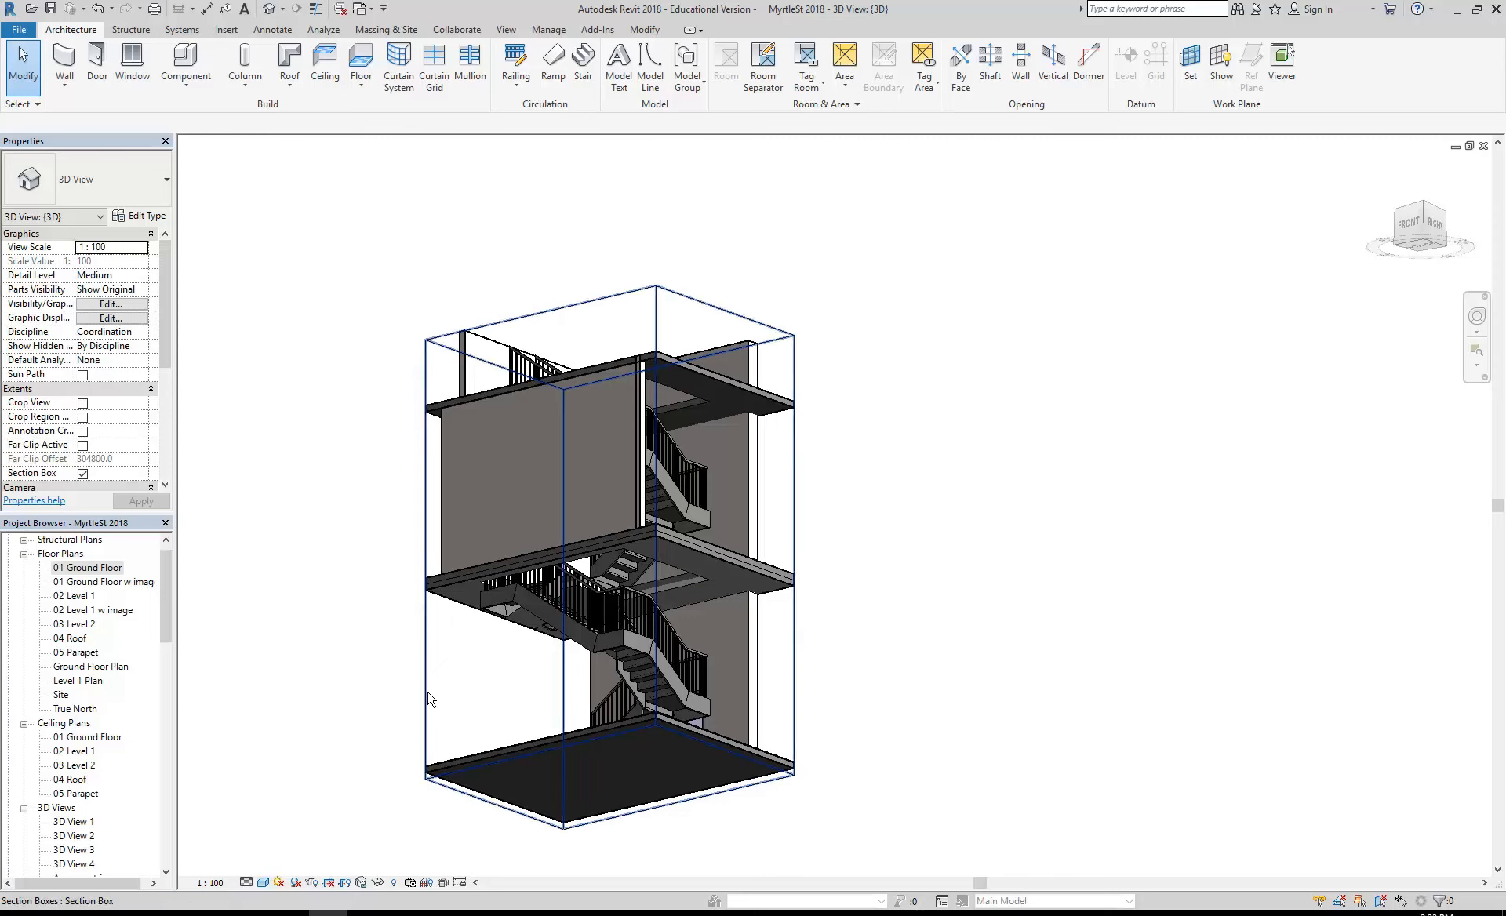
shift+middle_drag(430, 706, 1237, 453)
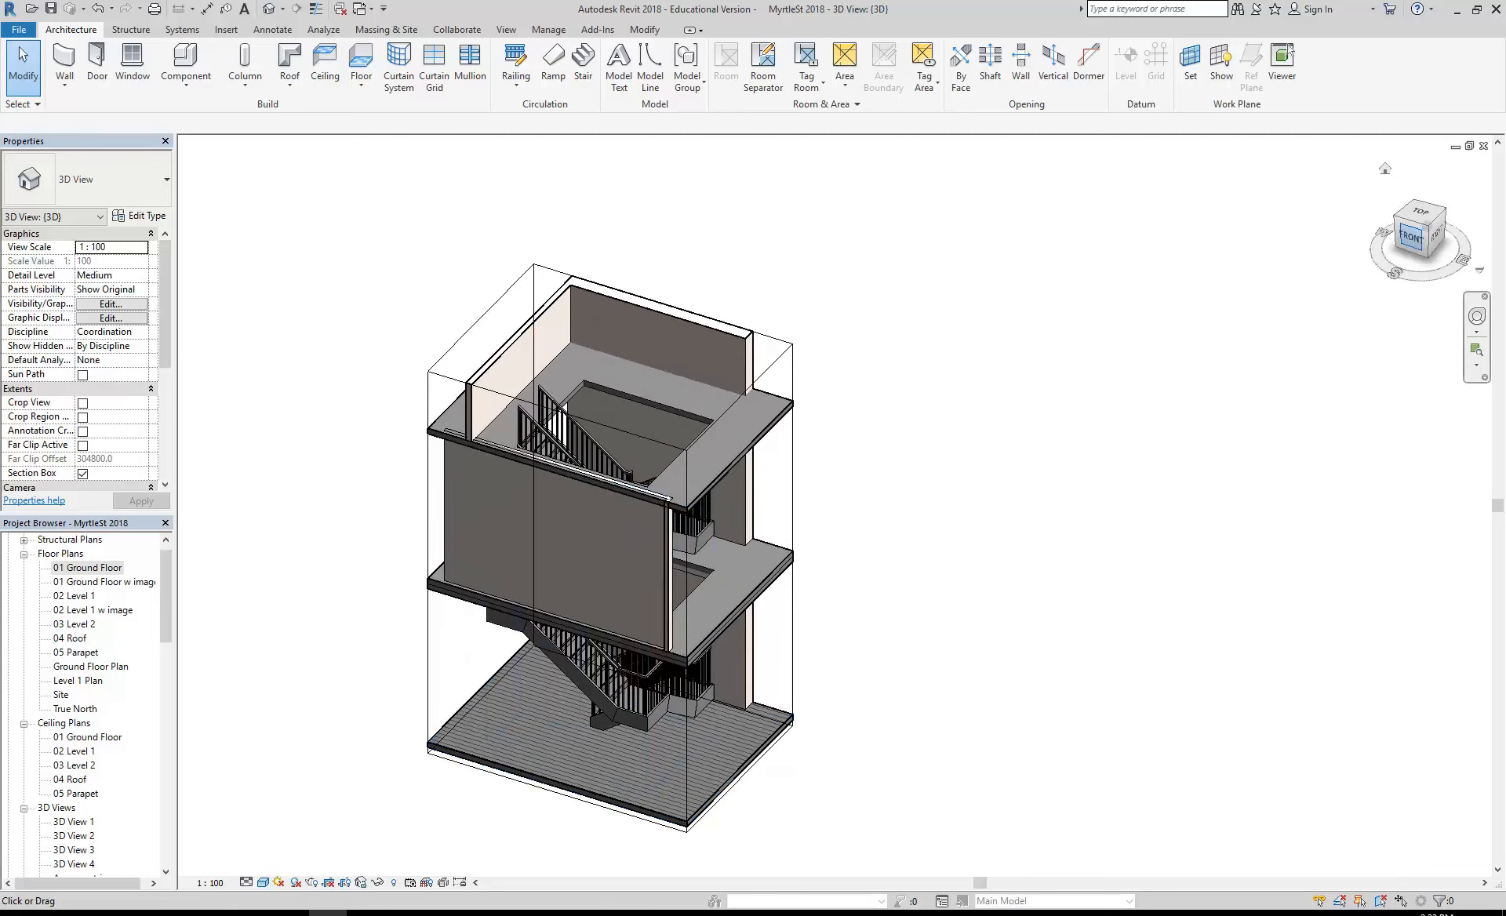
shift+middle_drag(935, 544, 904, 554)
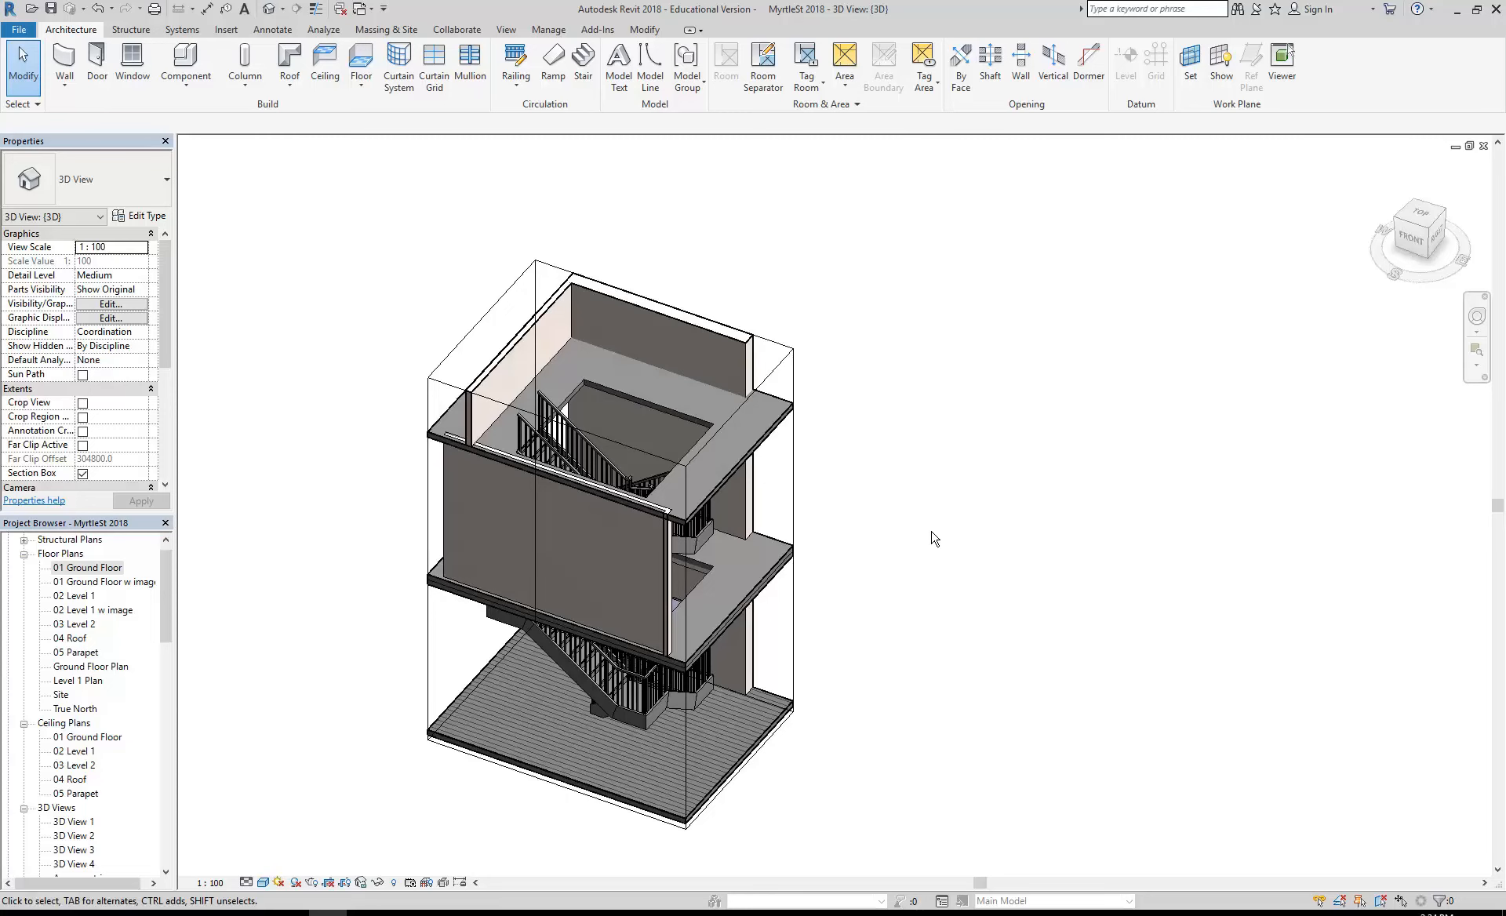
click(506, 33)
click(493, 82)
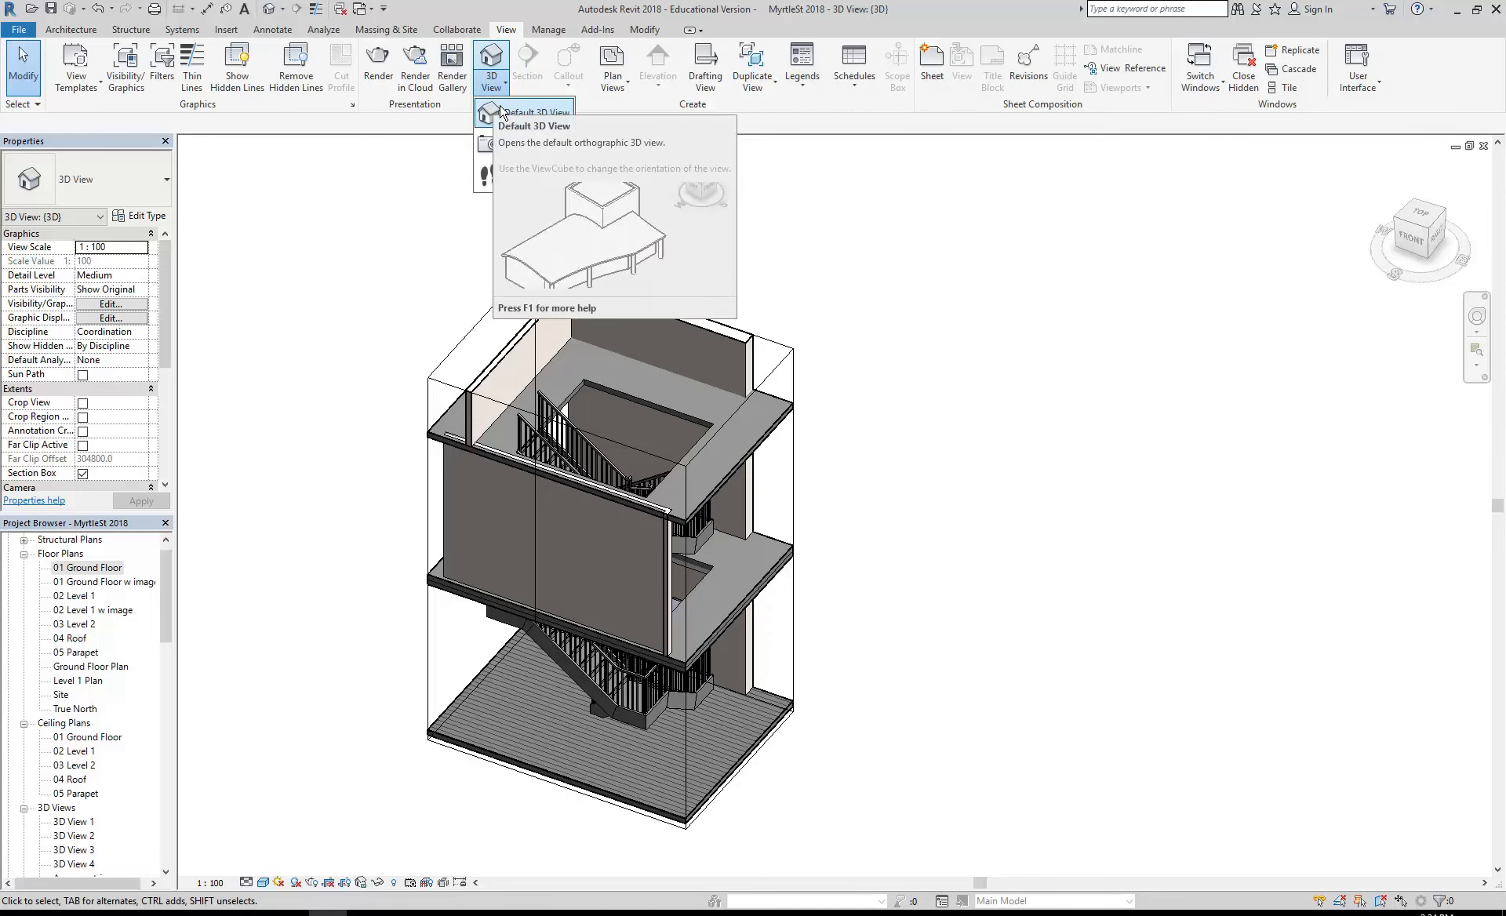
click(325, 315)
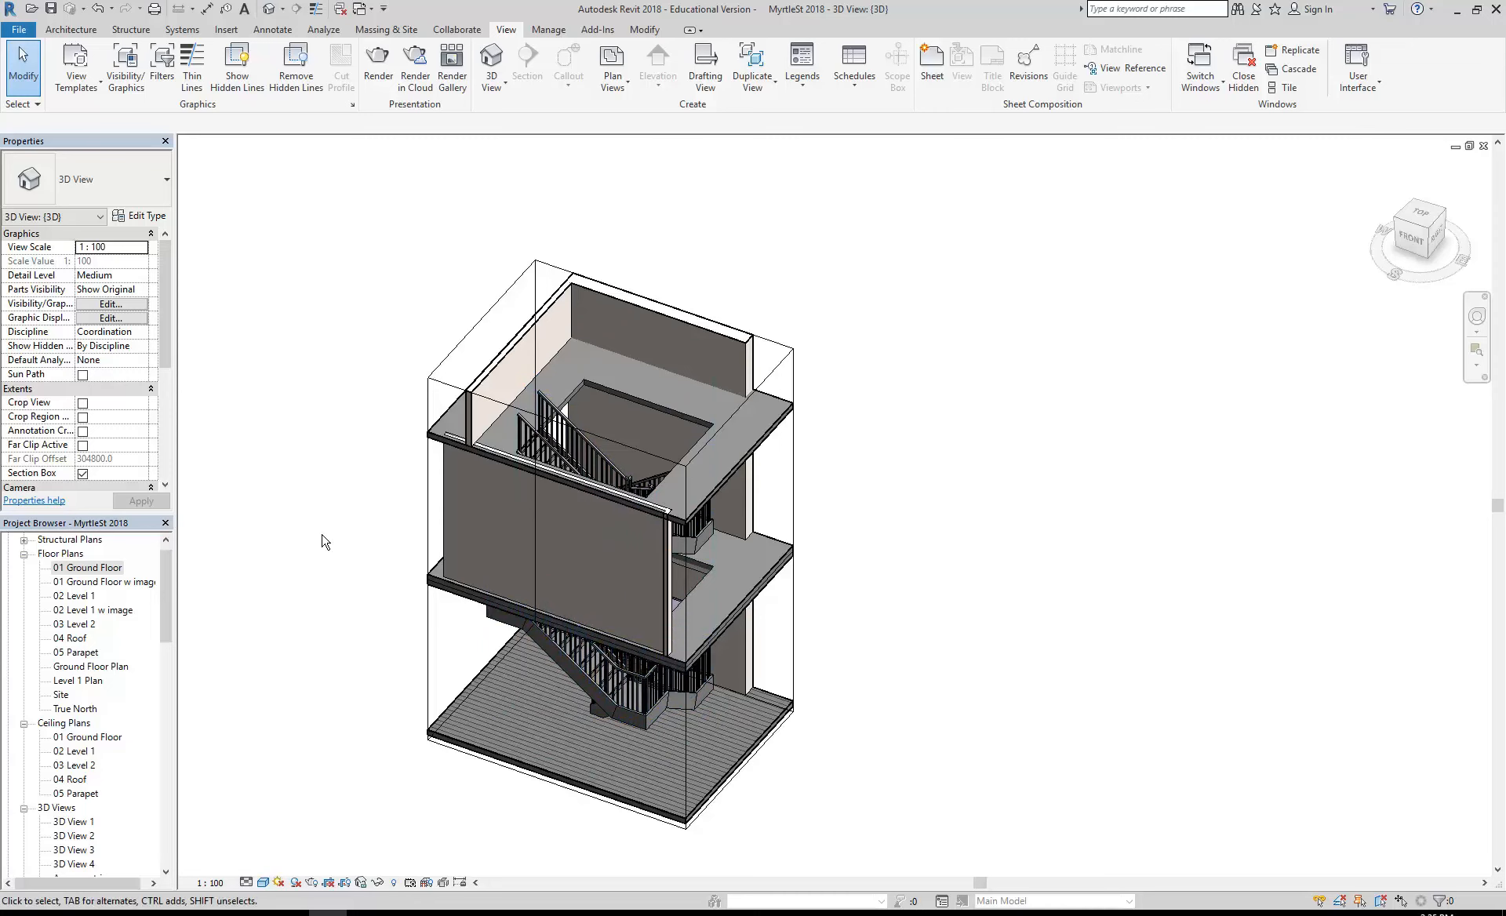
- Create a new sheet using the A2-Landscape Below title block
drag(165, 600, 164, 672)
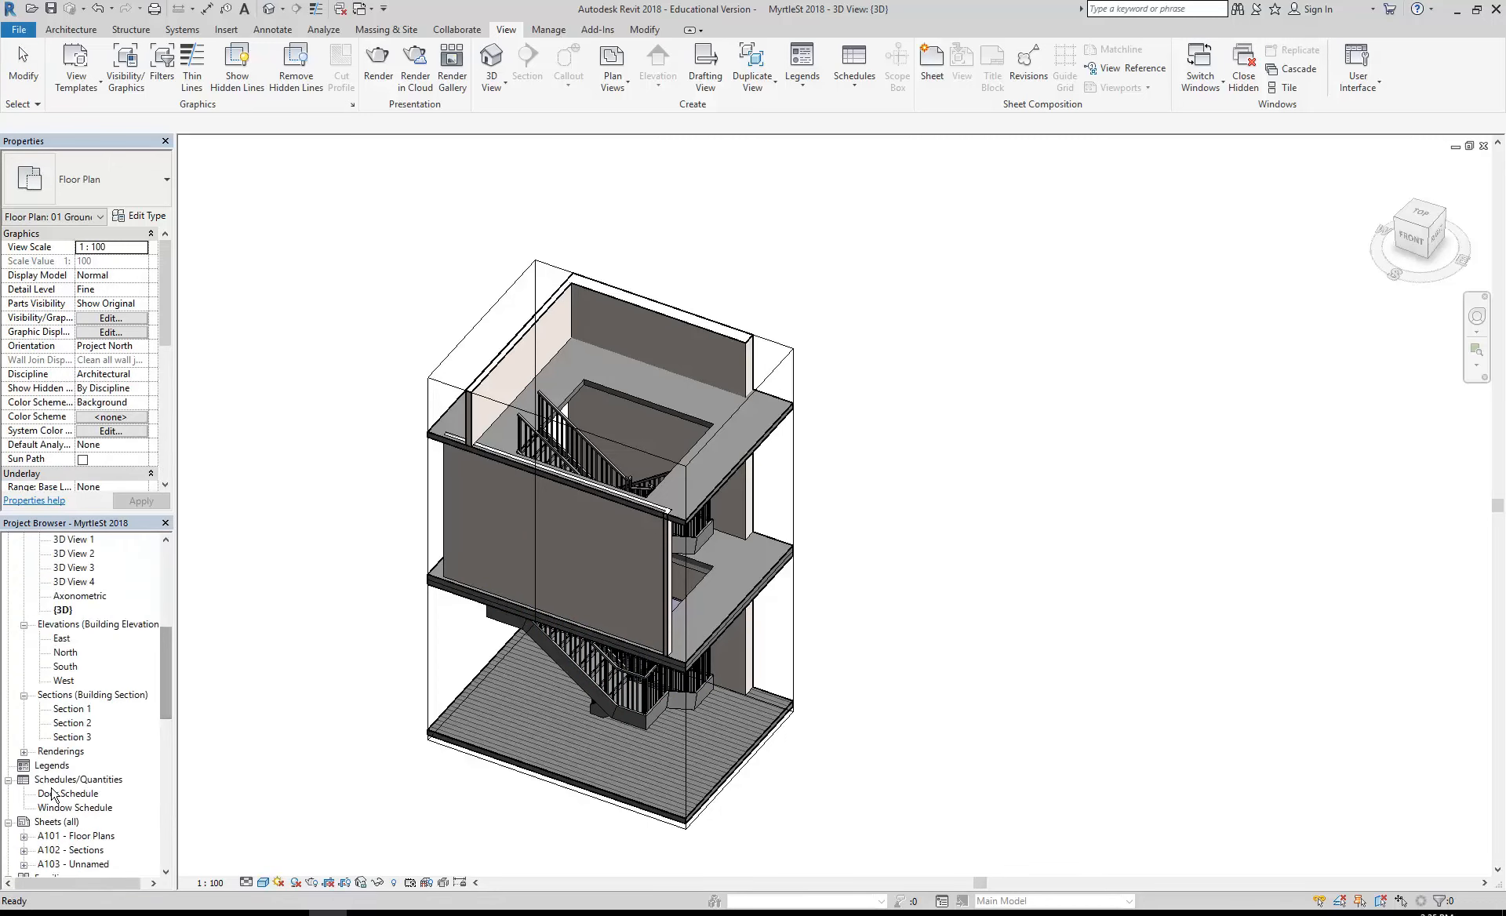
click(54, 823)
right_click(55, 822)
click(87, 833)
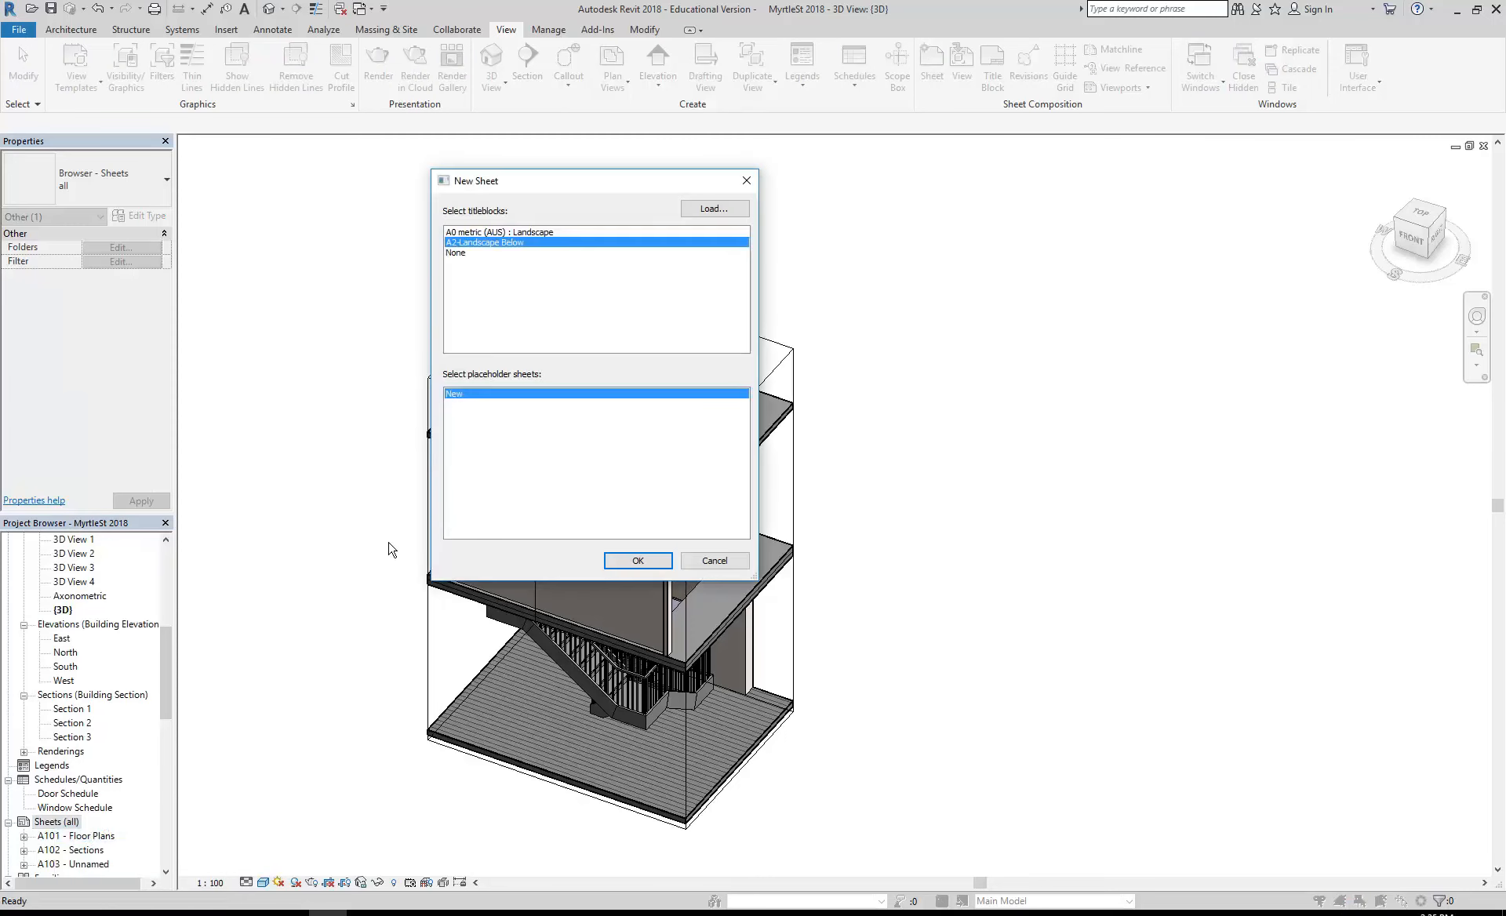
click(636, 562)
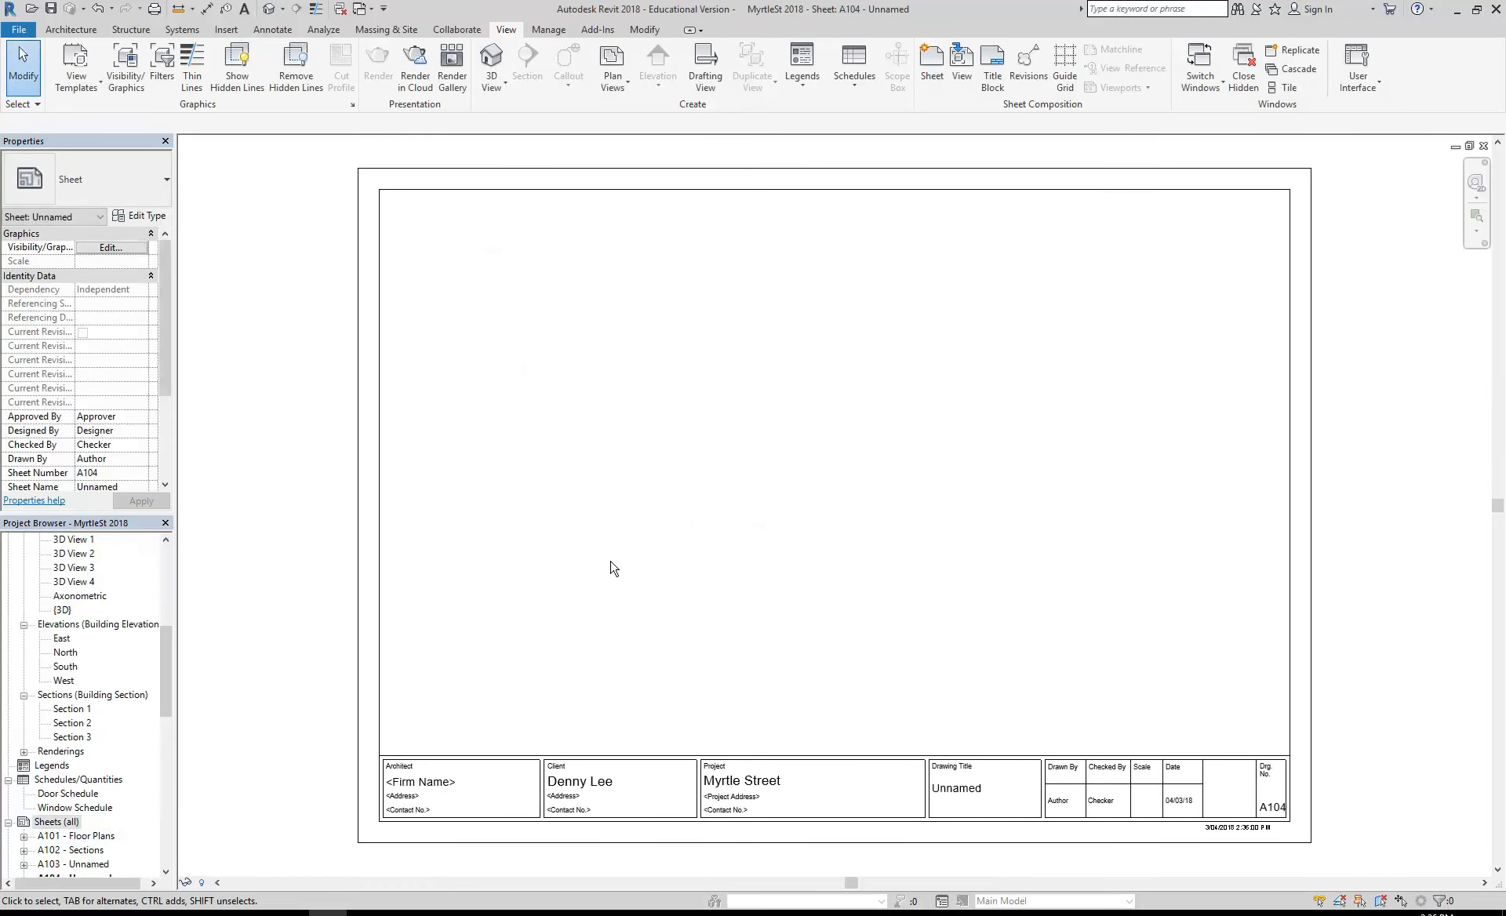
- Reopen the {3D} view showing the sectioned stairwell
drag(165, 659, 163, 618)
double_click(62, 765)
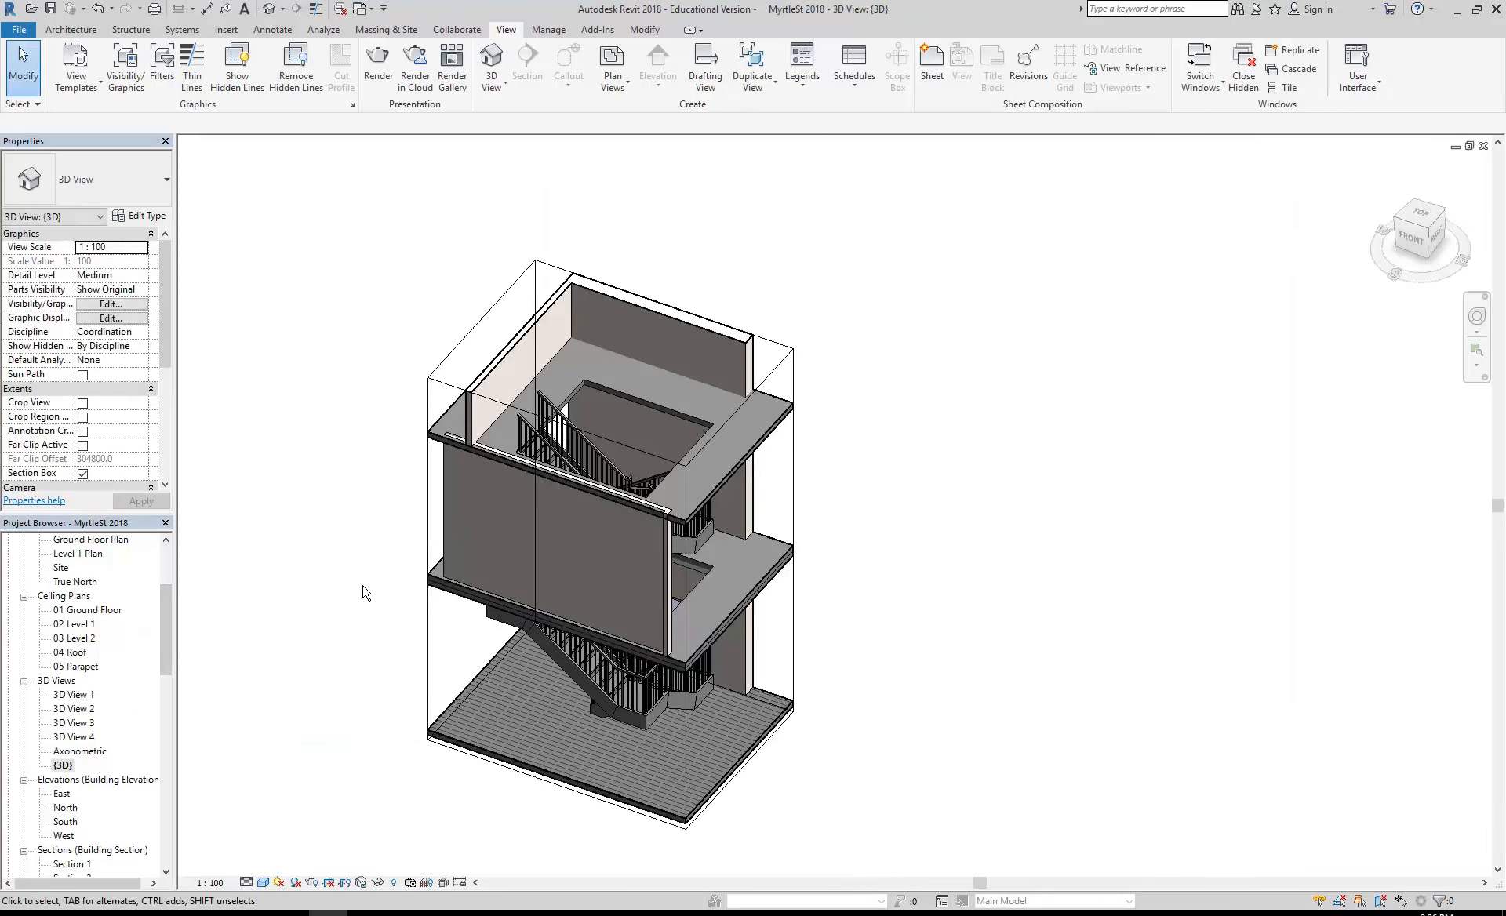
click(63, 765)
middle_drag(413, 522, 418, 521)
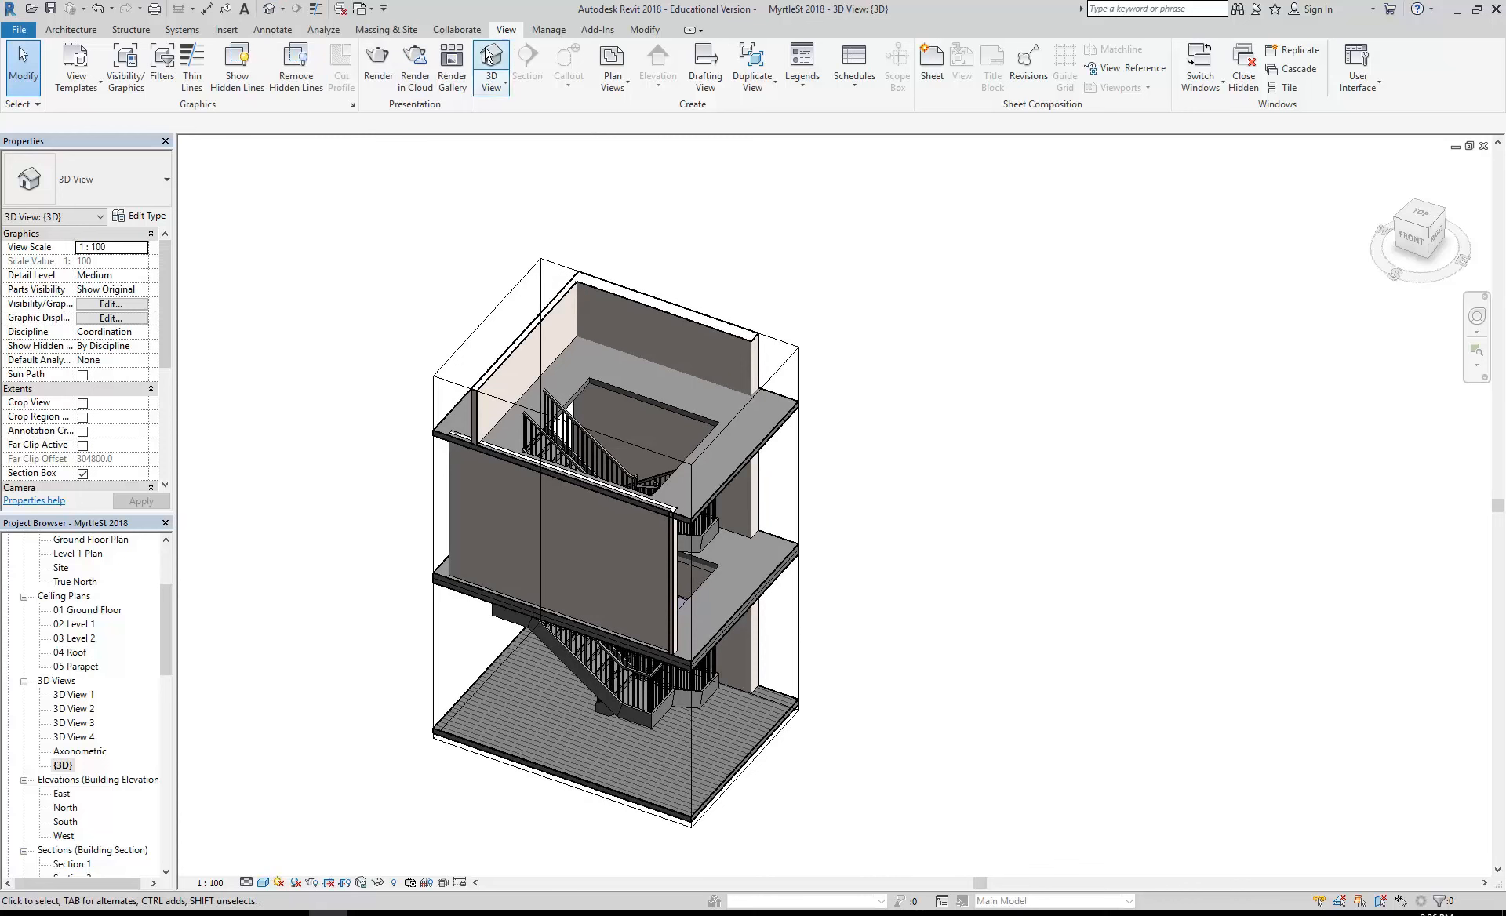
- Rename the {3D} view as Axonometric Stair
click(63, 766)
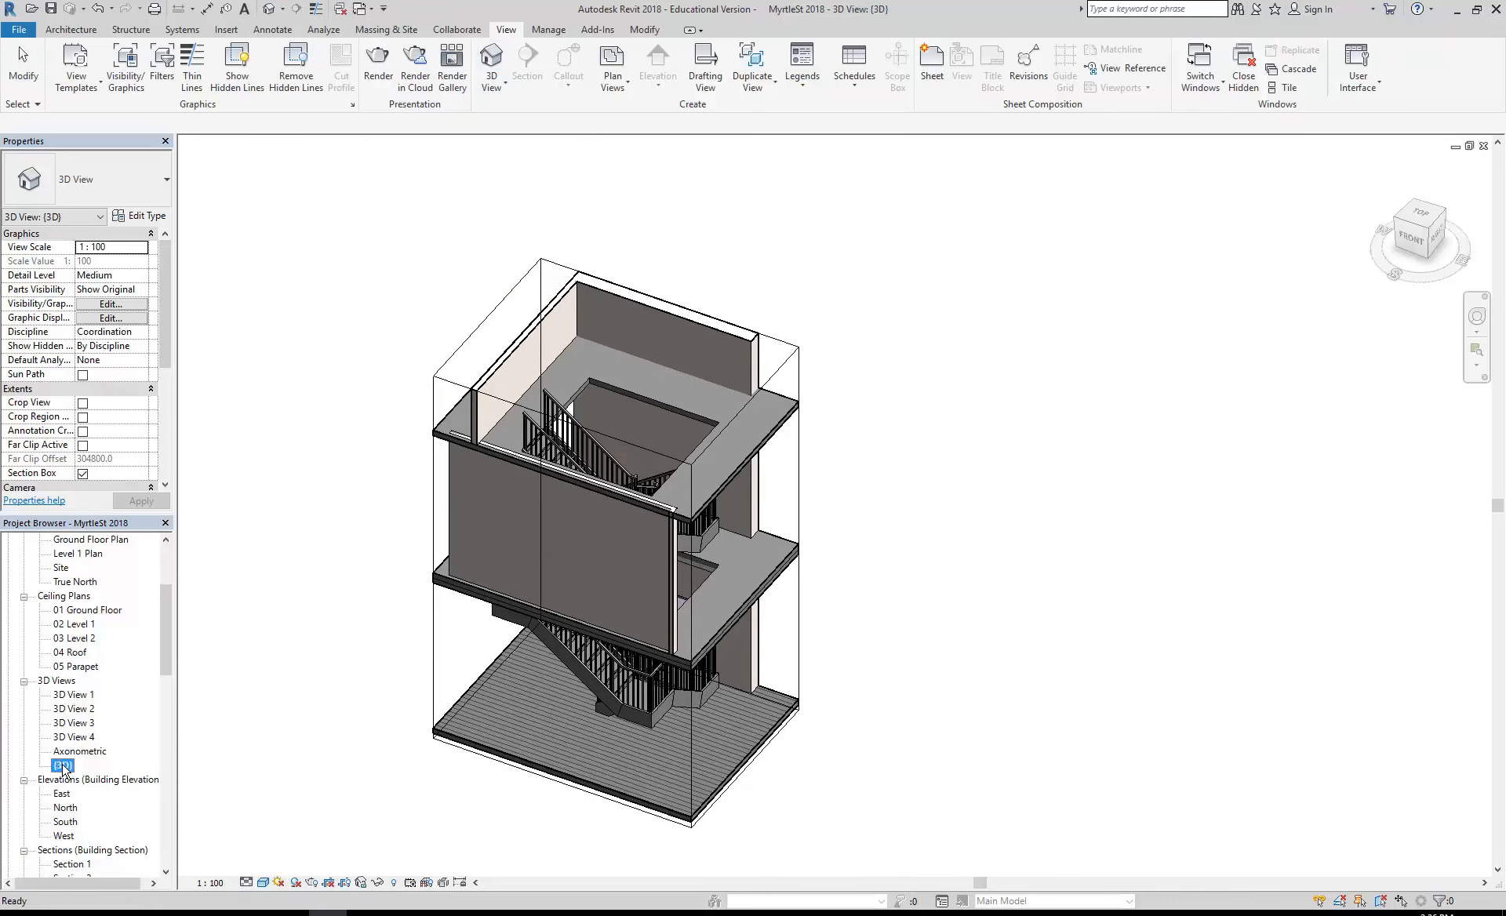
right_click(64, 767)
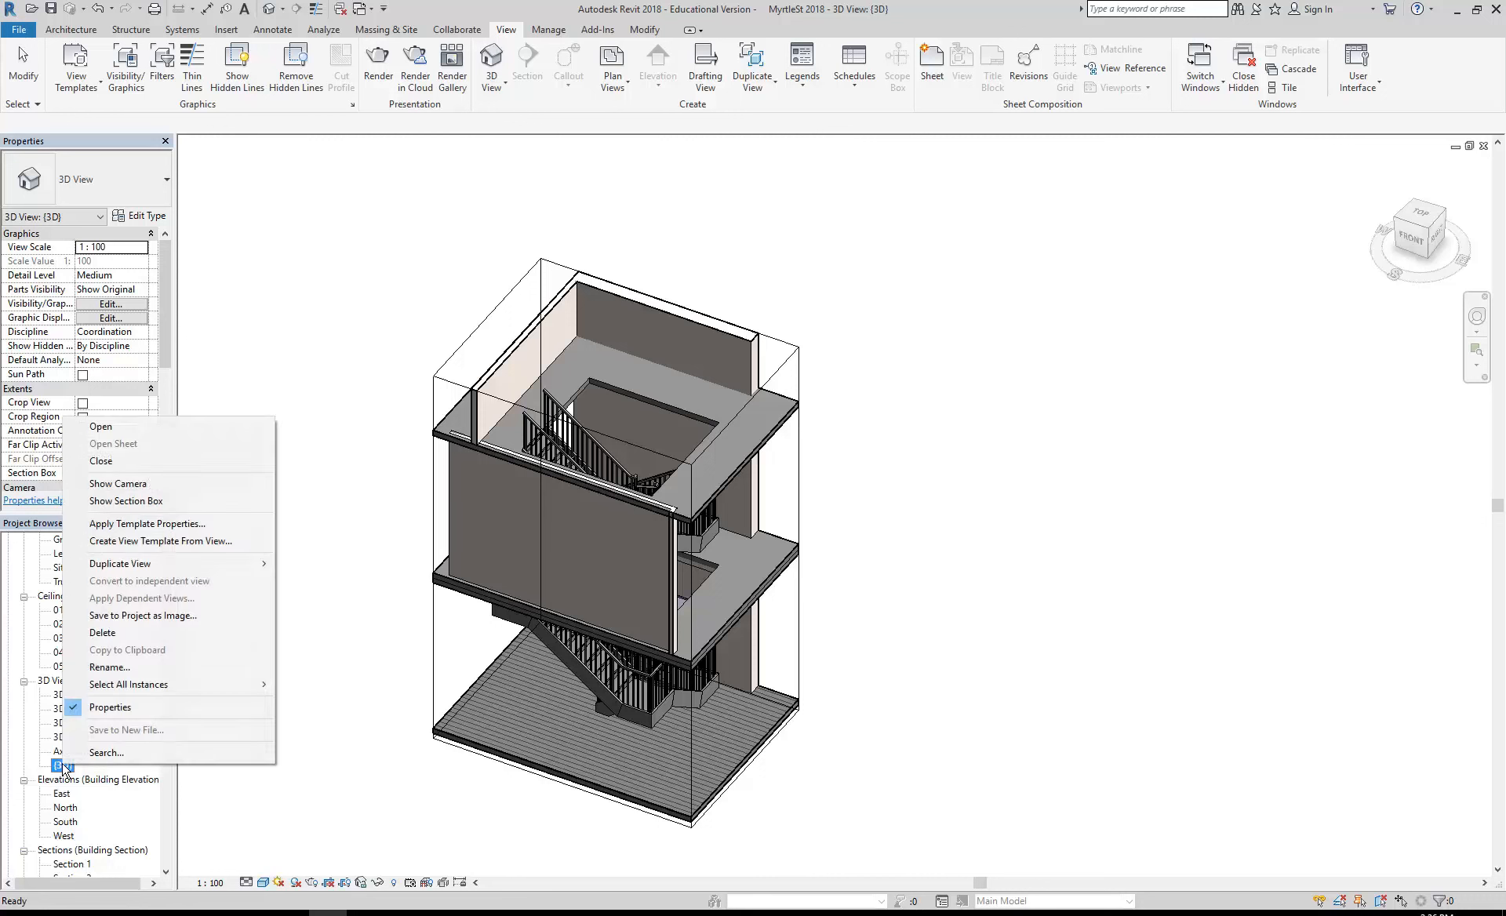
click(110, 667)
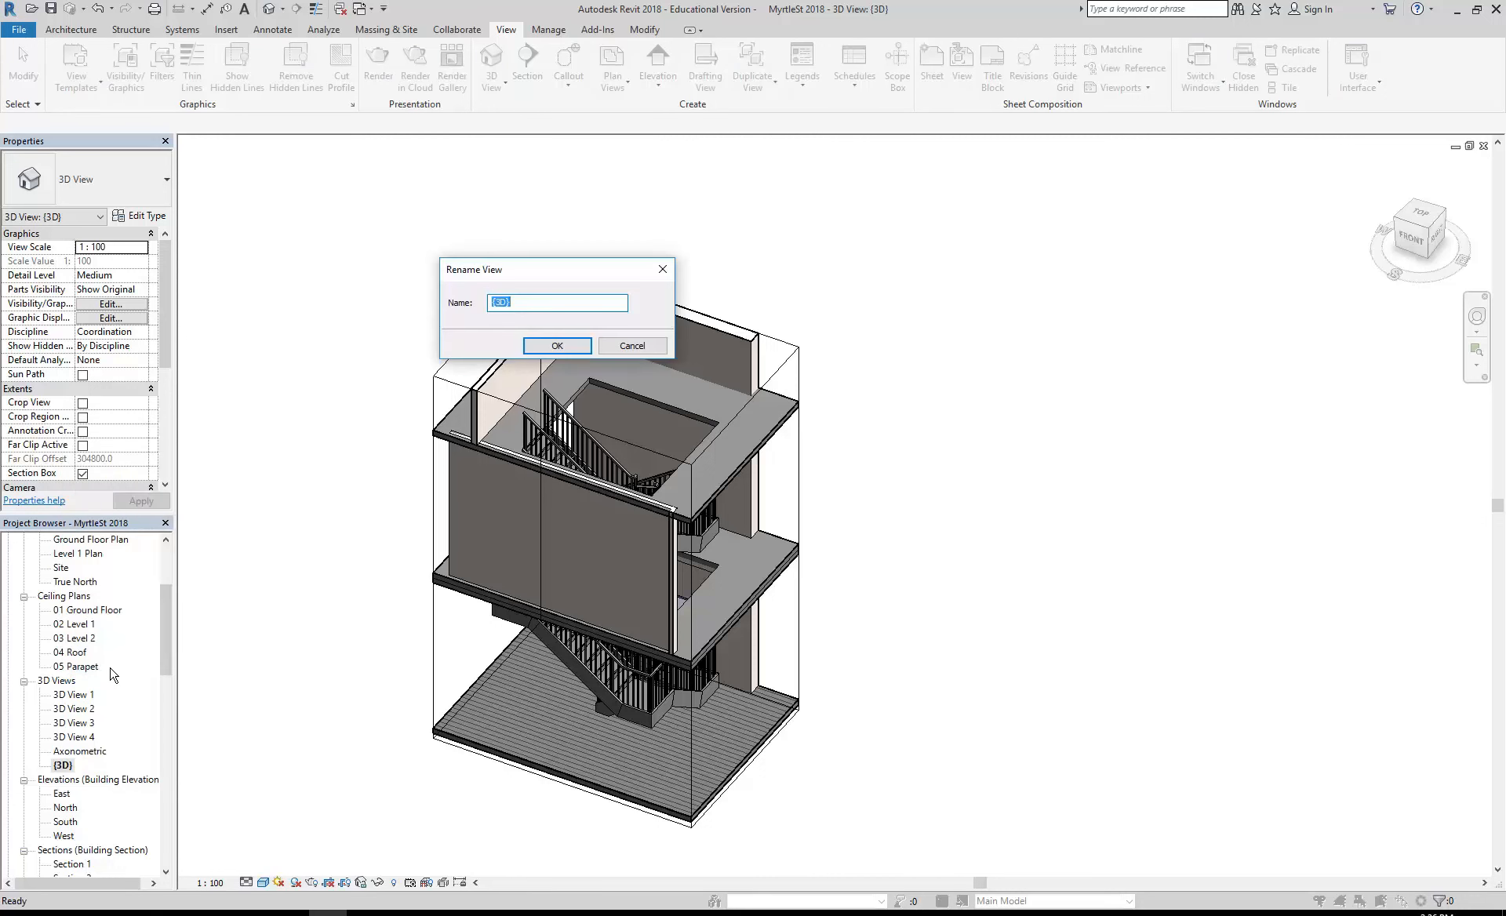
text(Axonometric Stai)
click(546, 349)
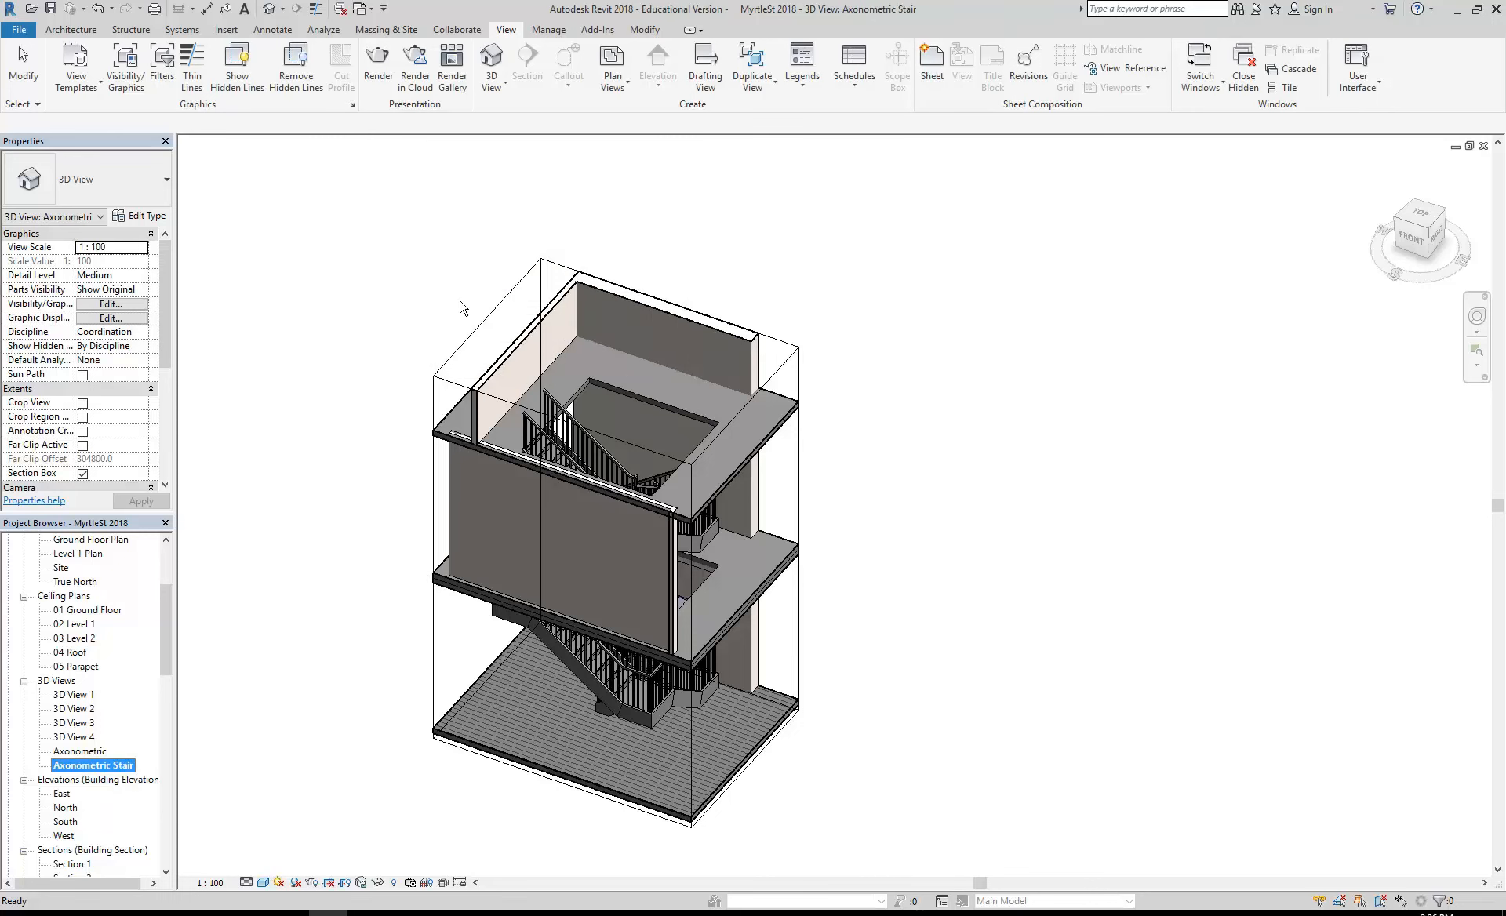
click(428, 316)
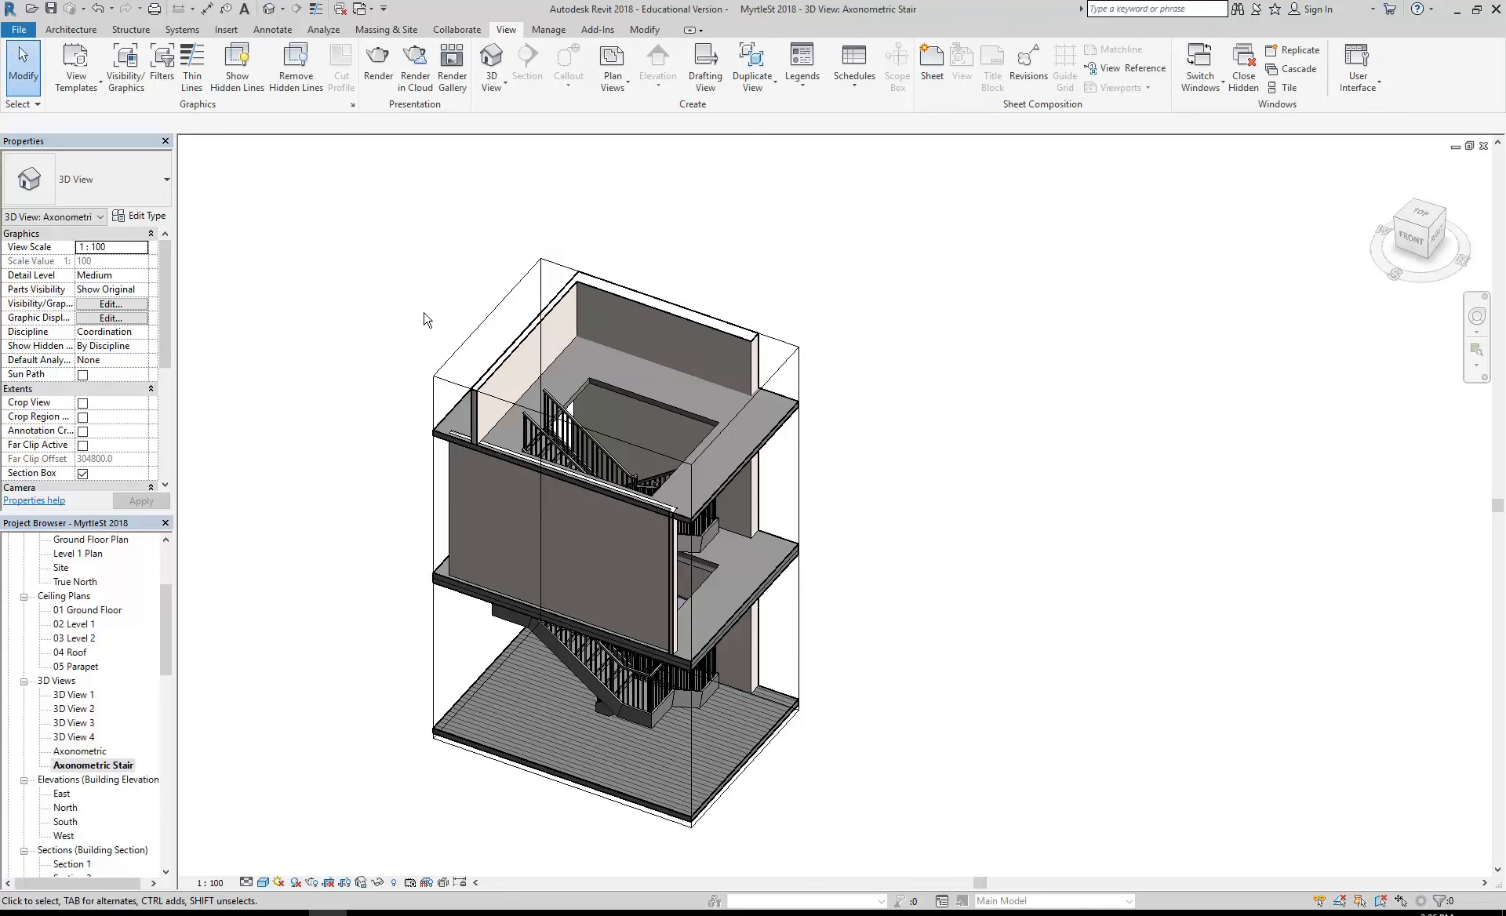
- Create a fresh default 3D view of the whole building and orbit it to show the back facade
click(491, 62)
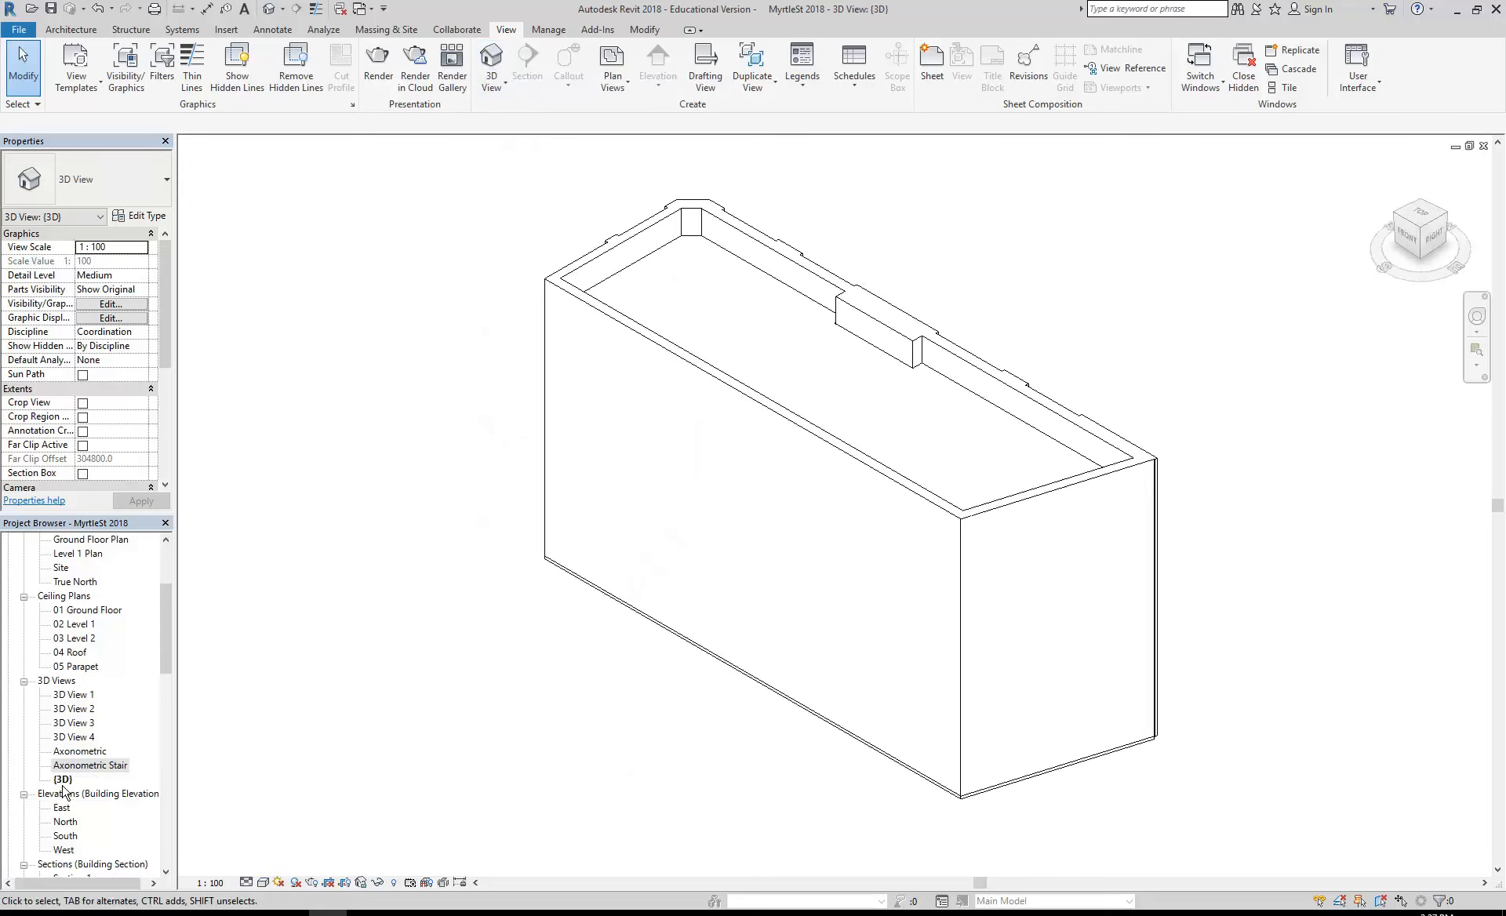
shift+middle_drag(747, 590, 326, 581)
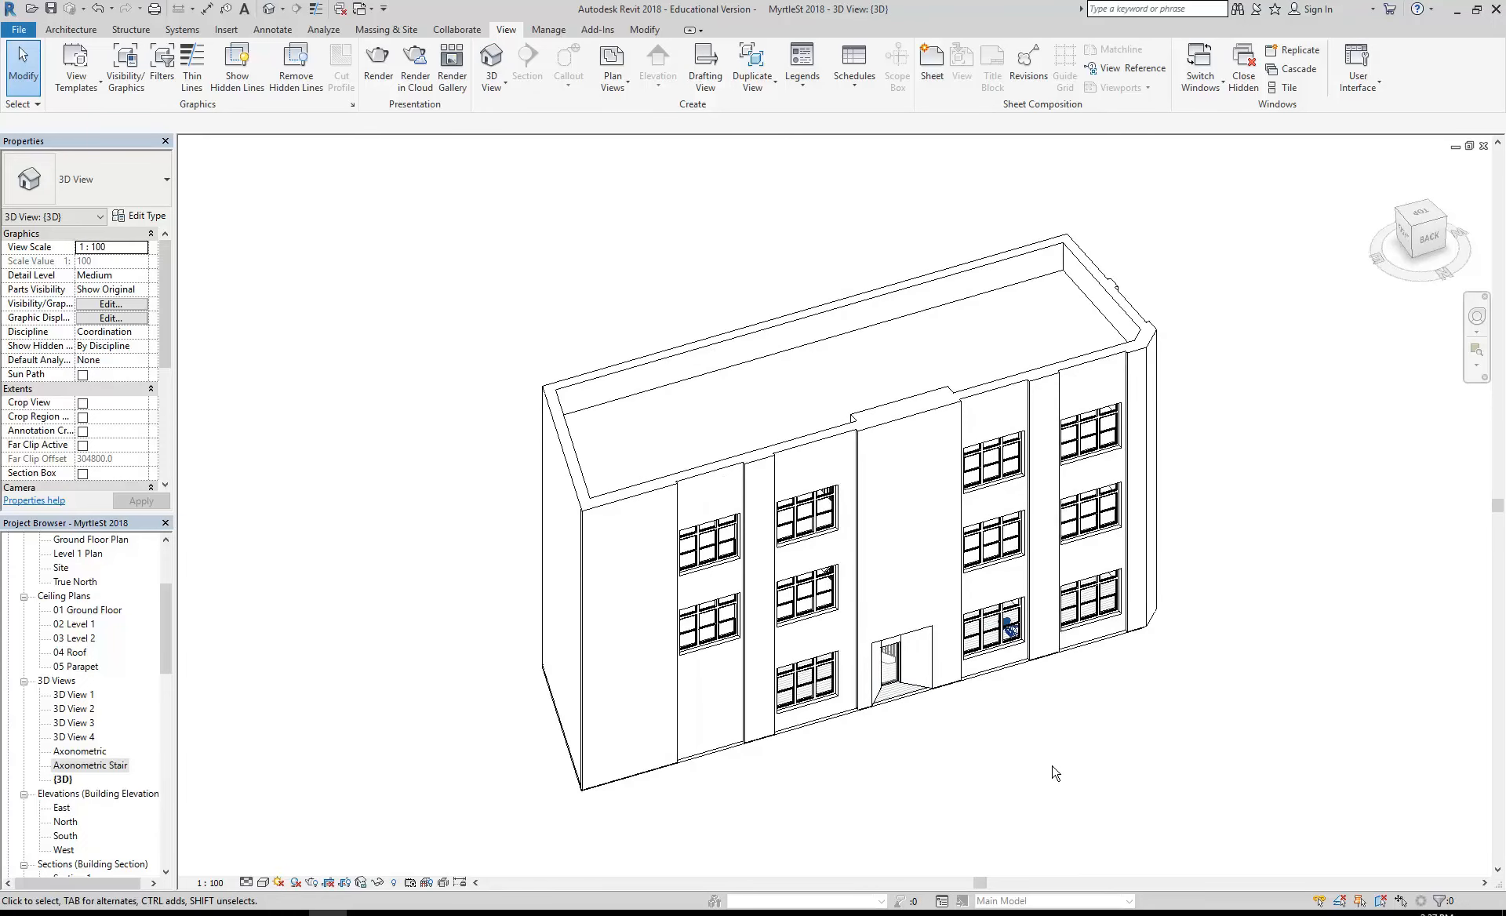
- Orbit the whole-building 3D view towards its back and left faces and rename {3D} as Axonometric Building
shift+middle_drag(866, 758, 501, 764)
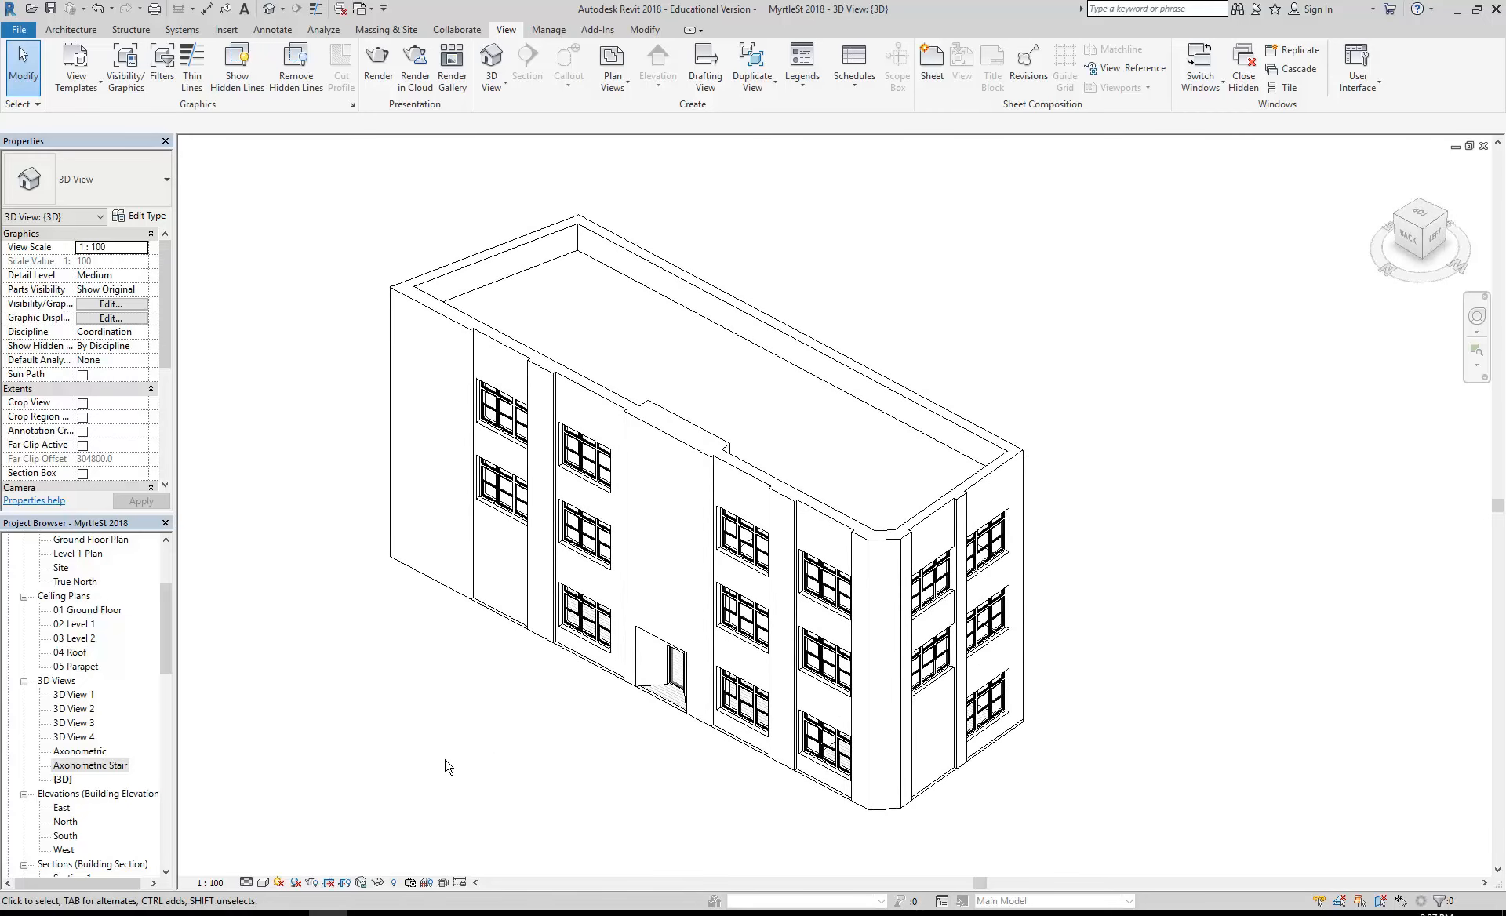
click(63, 780)
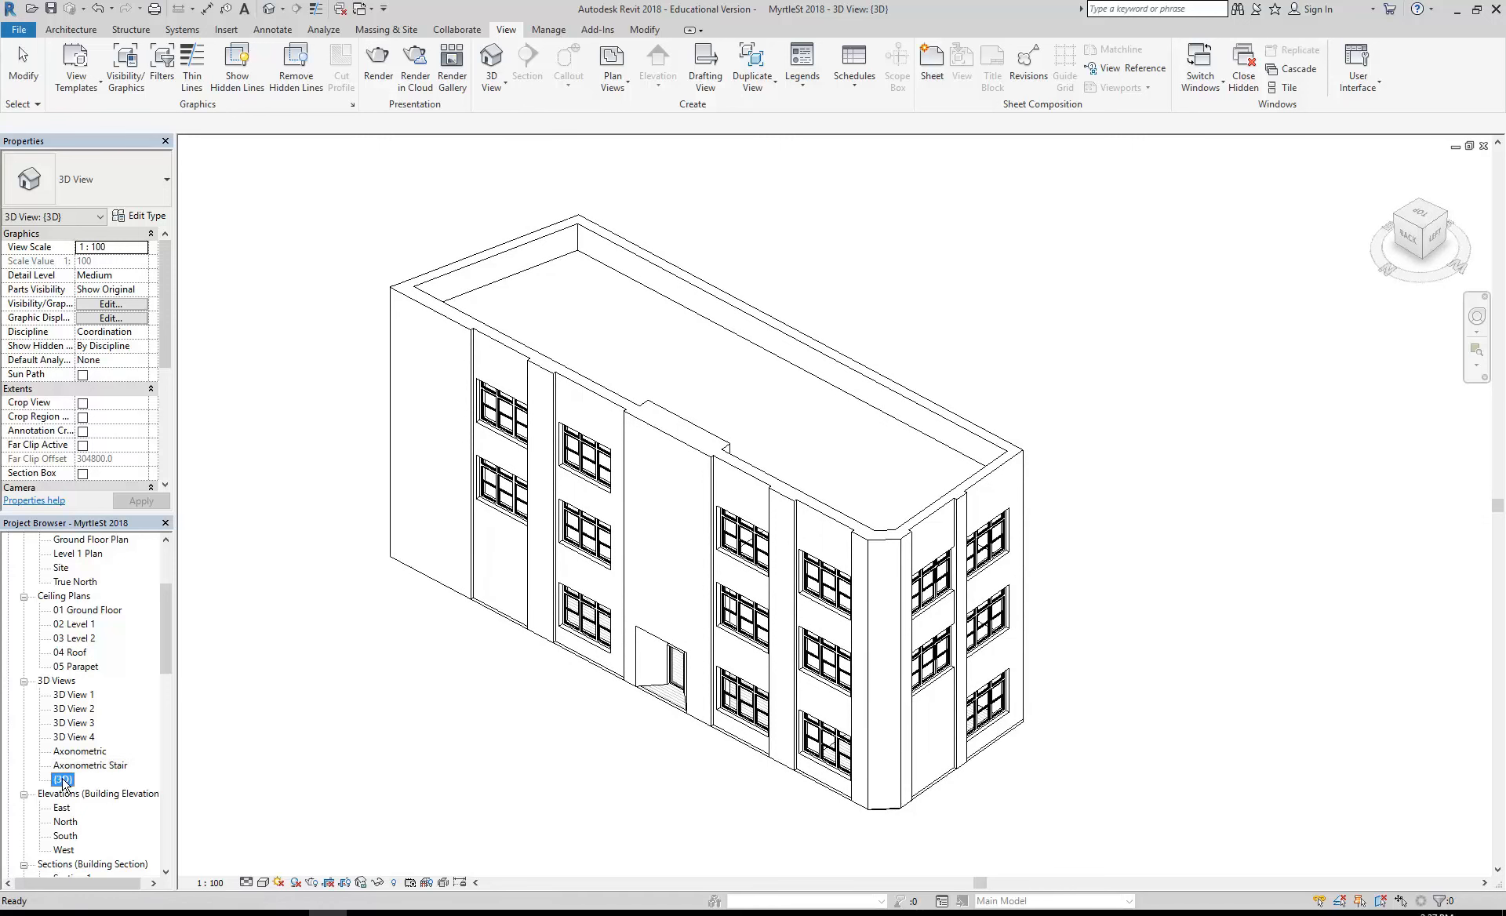
right_click(63, 781)
click(99, 681)
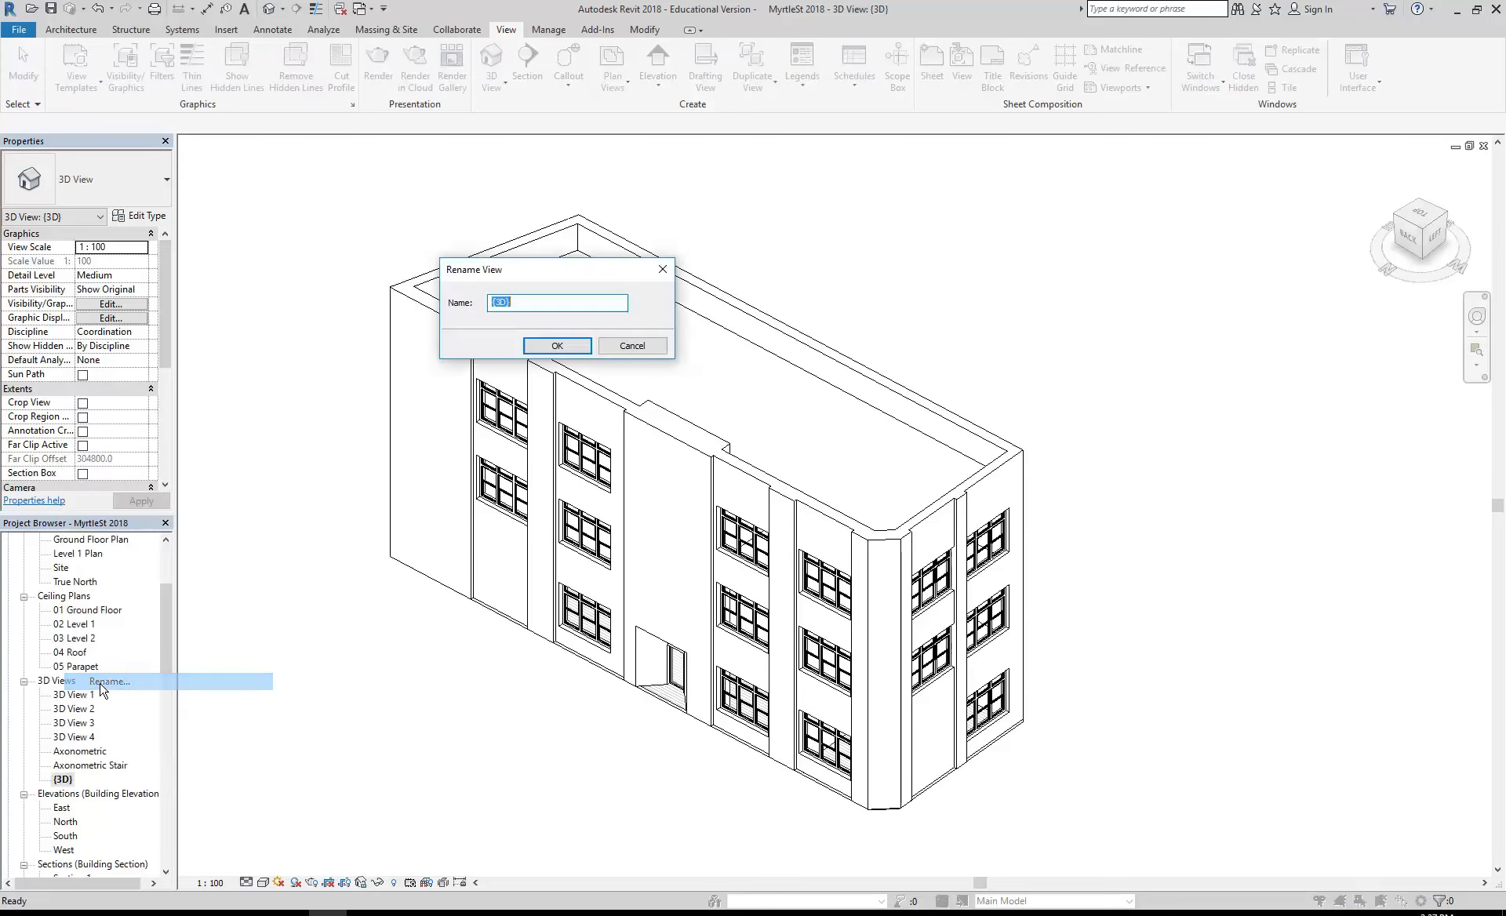
text(A)
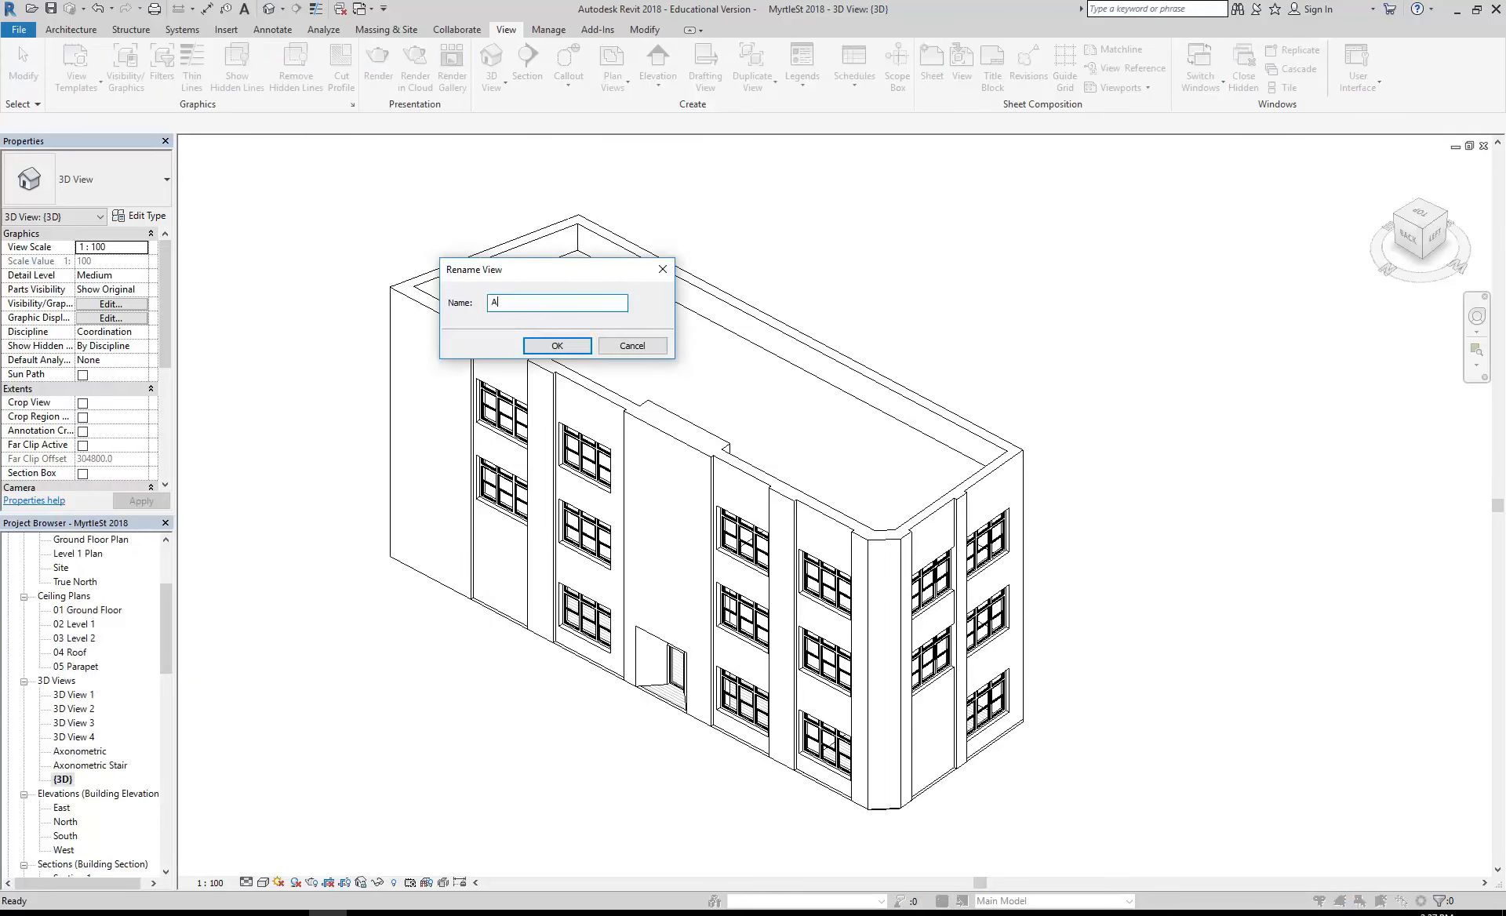
text(nometricetric)
click(553, 347)
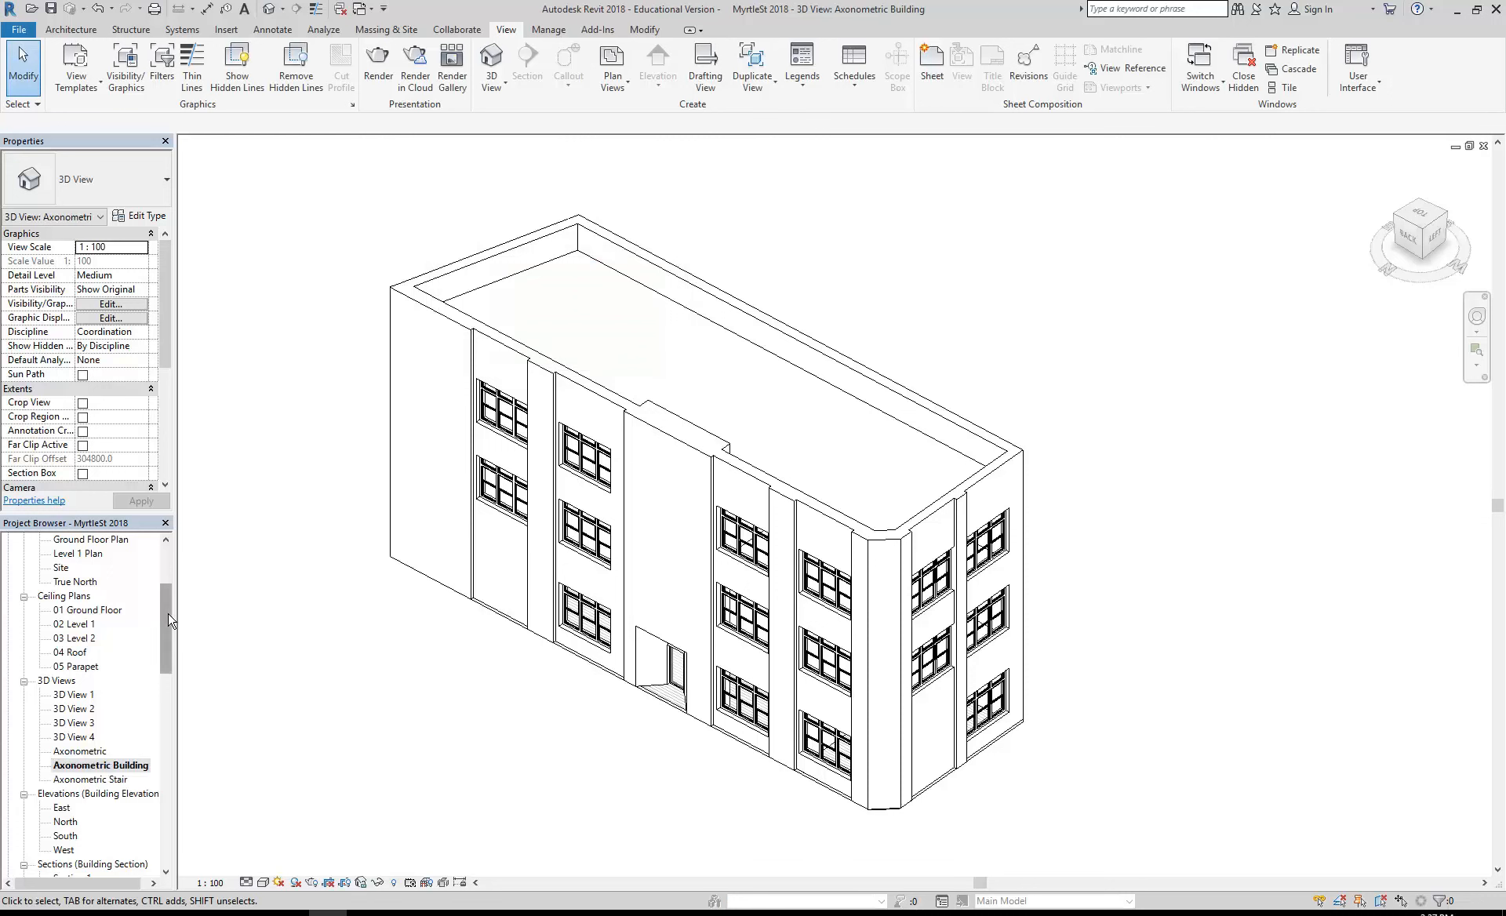
- Open sheet A104 and place the Axonometric Building view on the left part of the sheet above the title block
scroll(157, 697, down, 8)
double_click(76, 711)
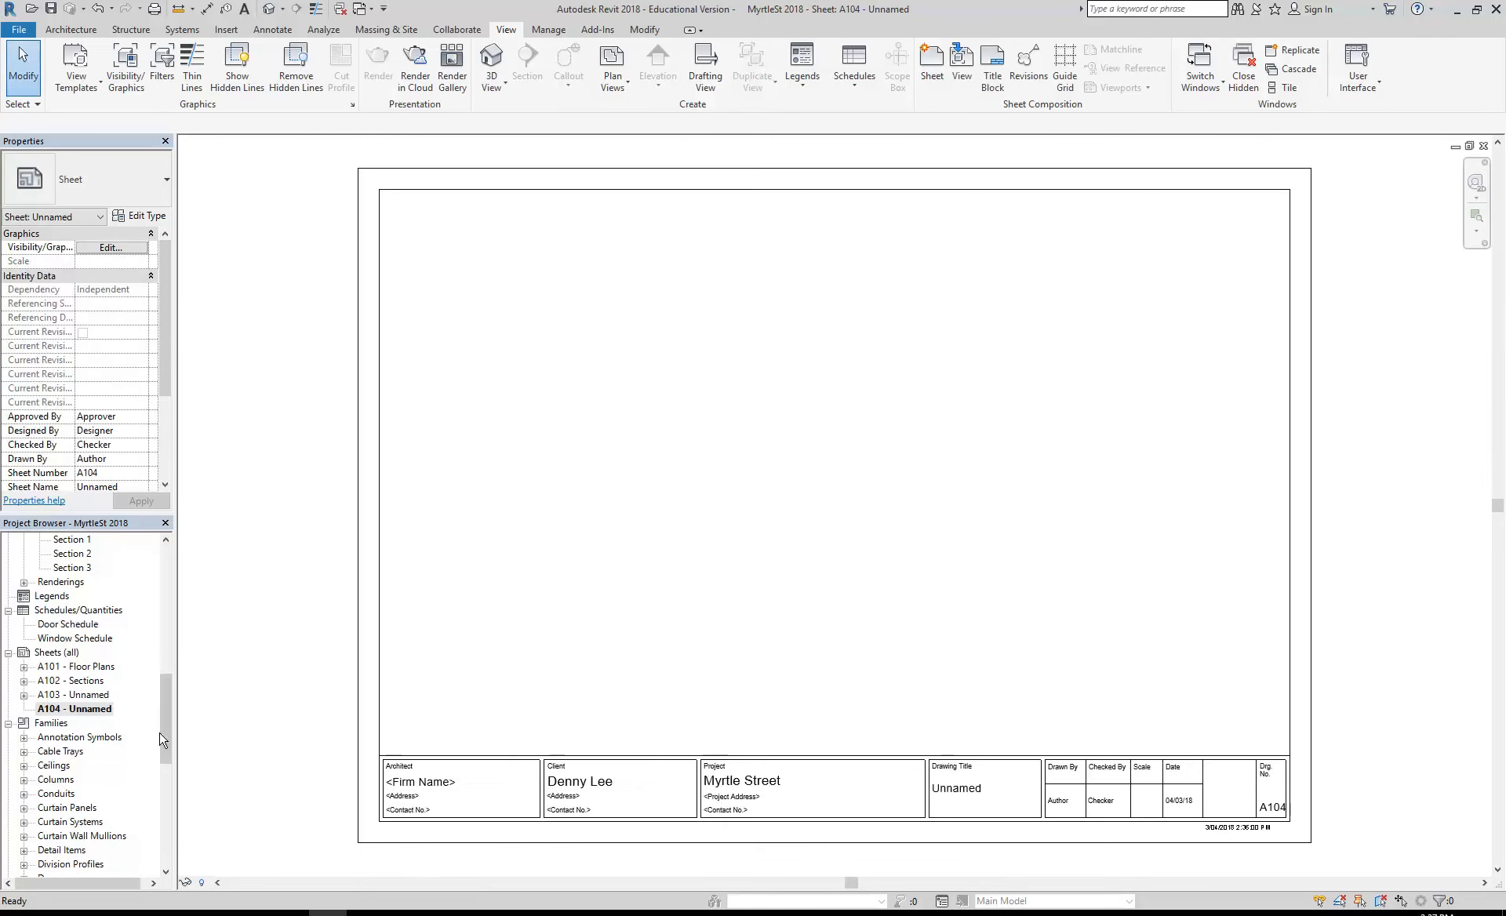
drag(161, 736, 157, 656)
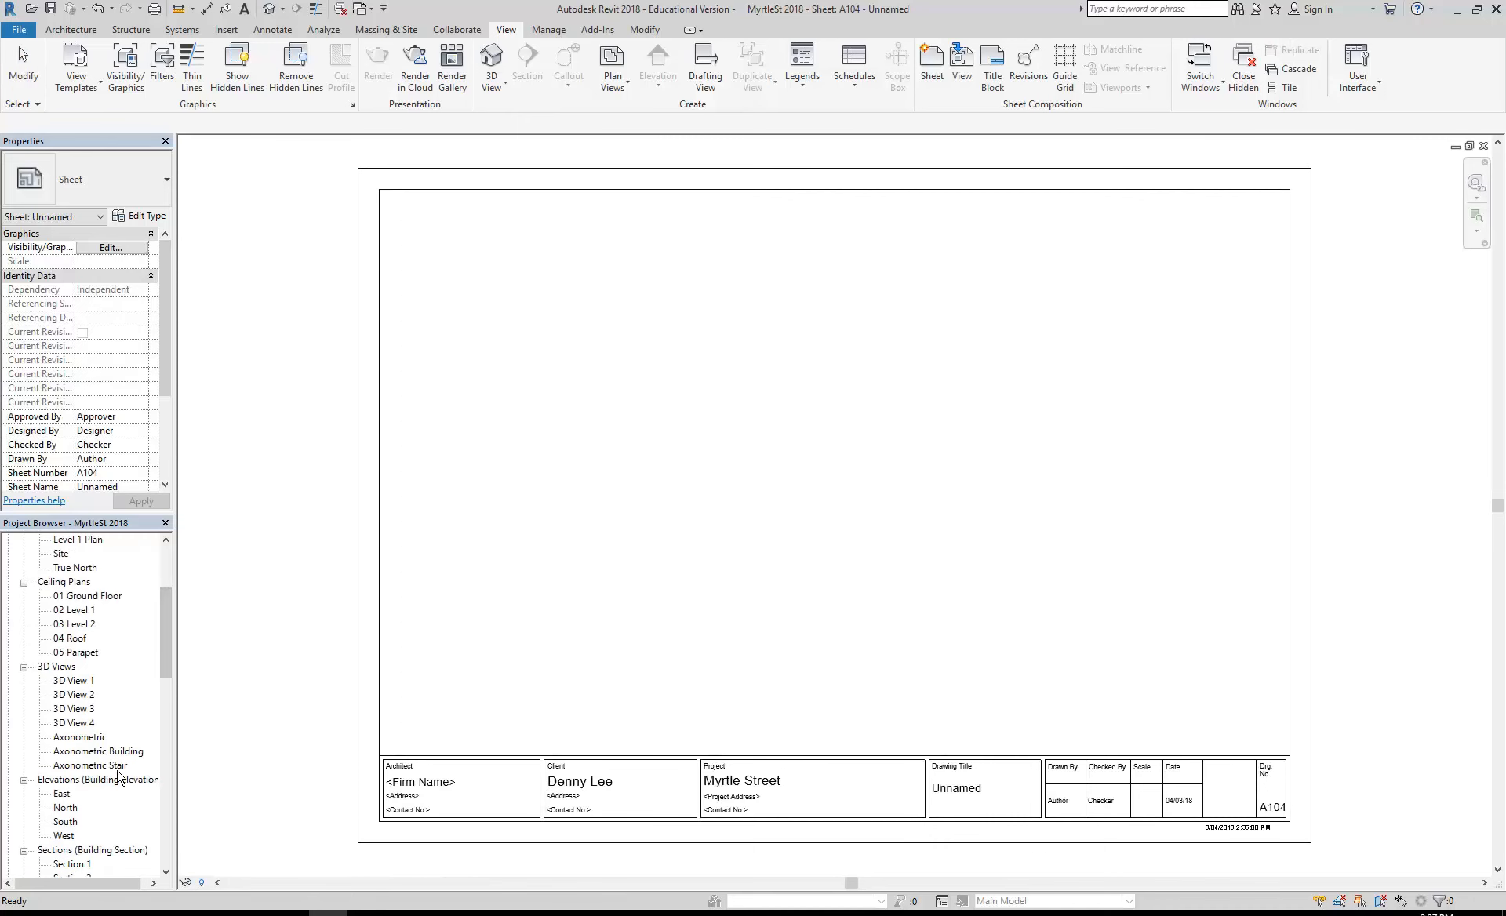
click(94, 765)
click(94, 752)
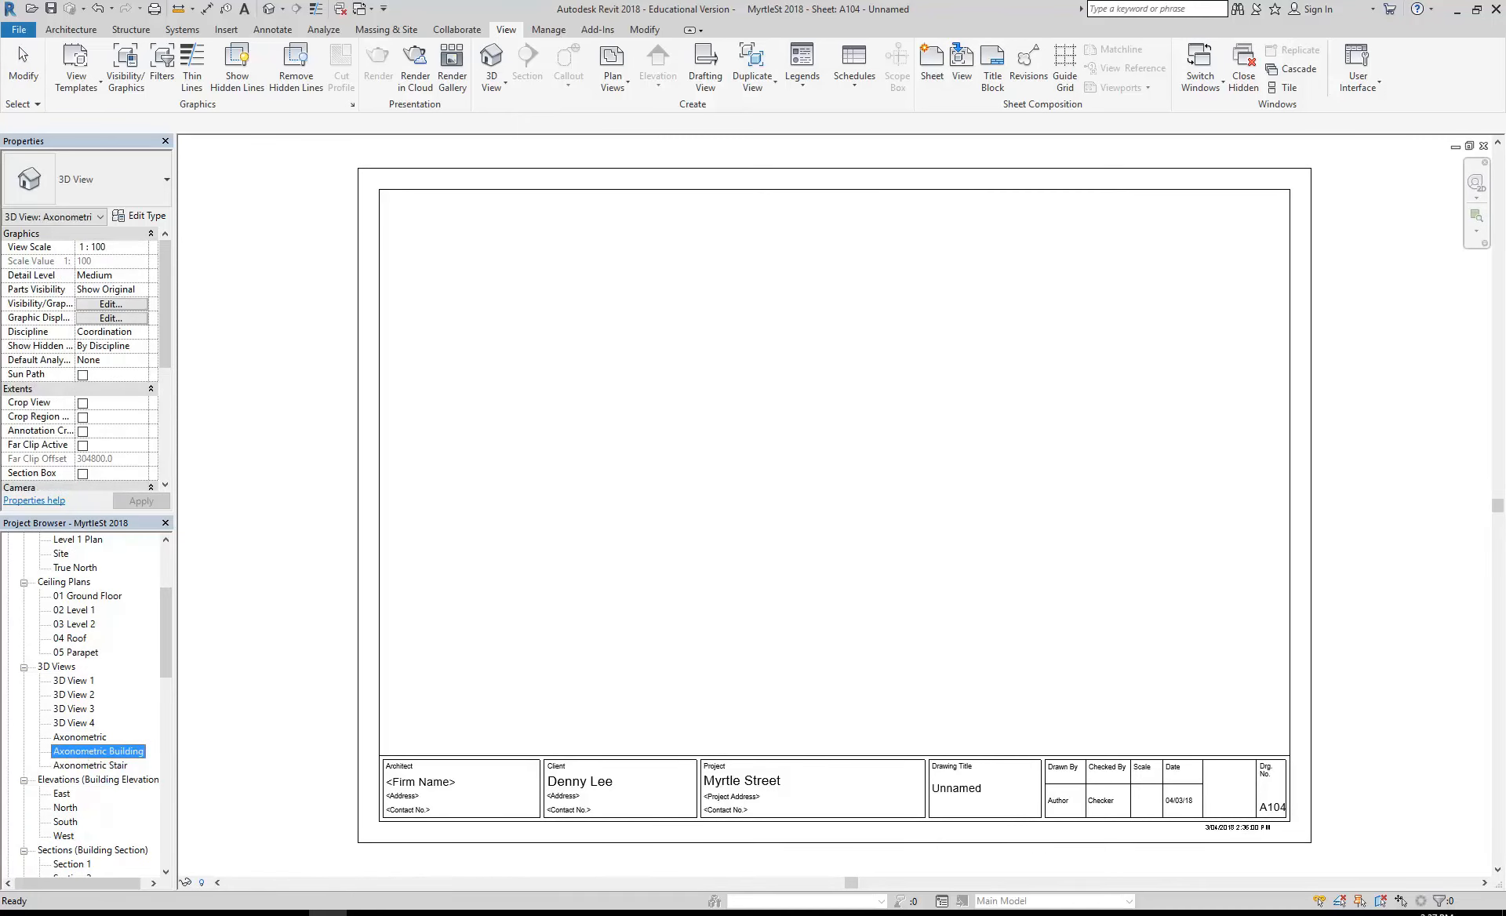
drag(648, 460, 652, 452)
click(656, 462)
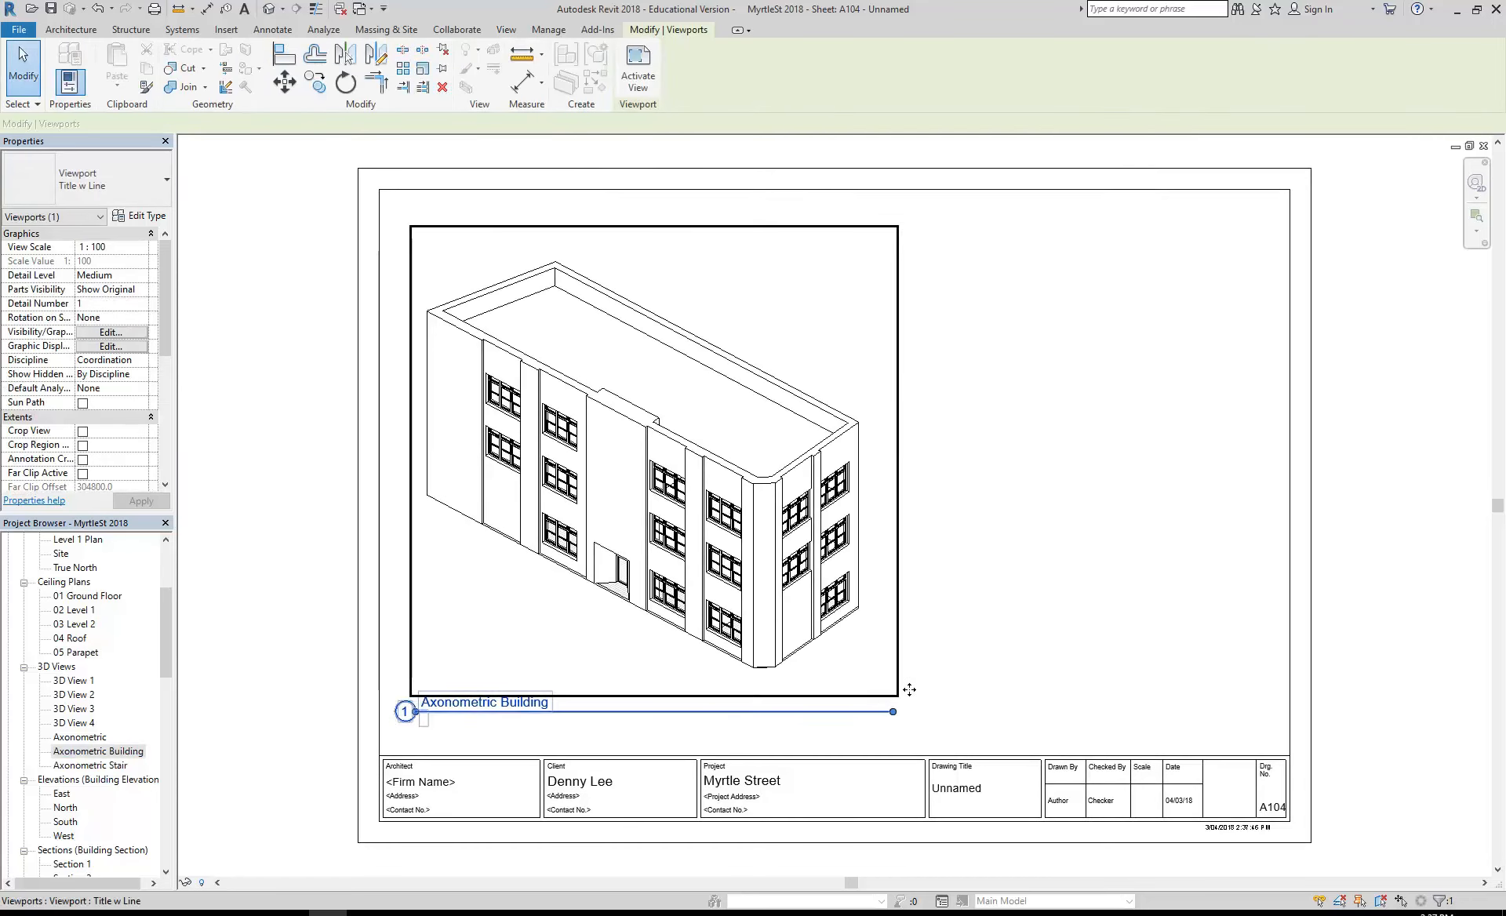
click(1017, 543)
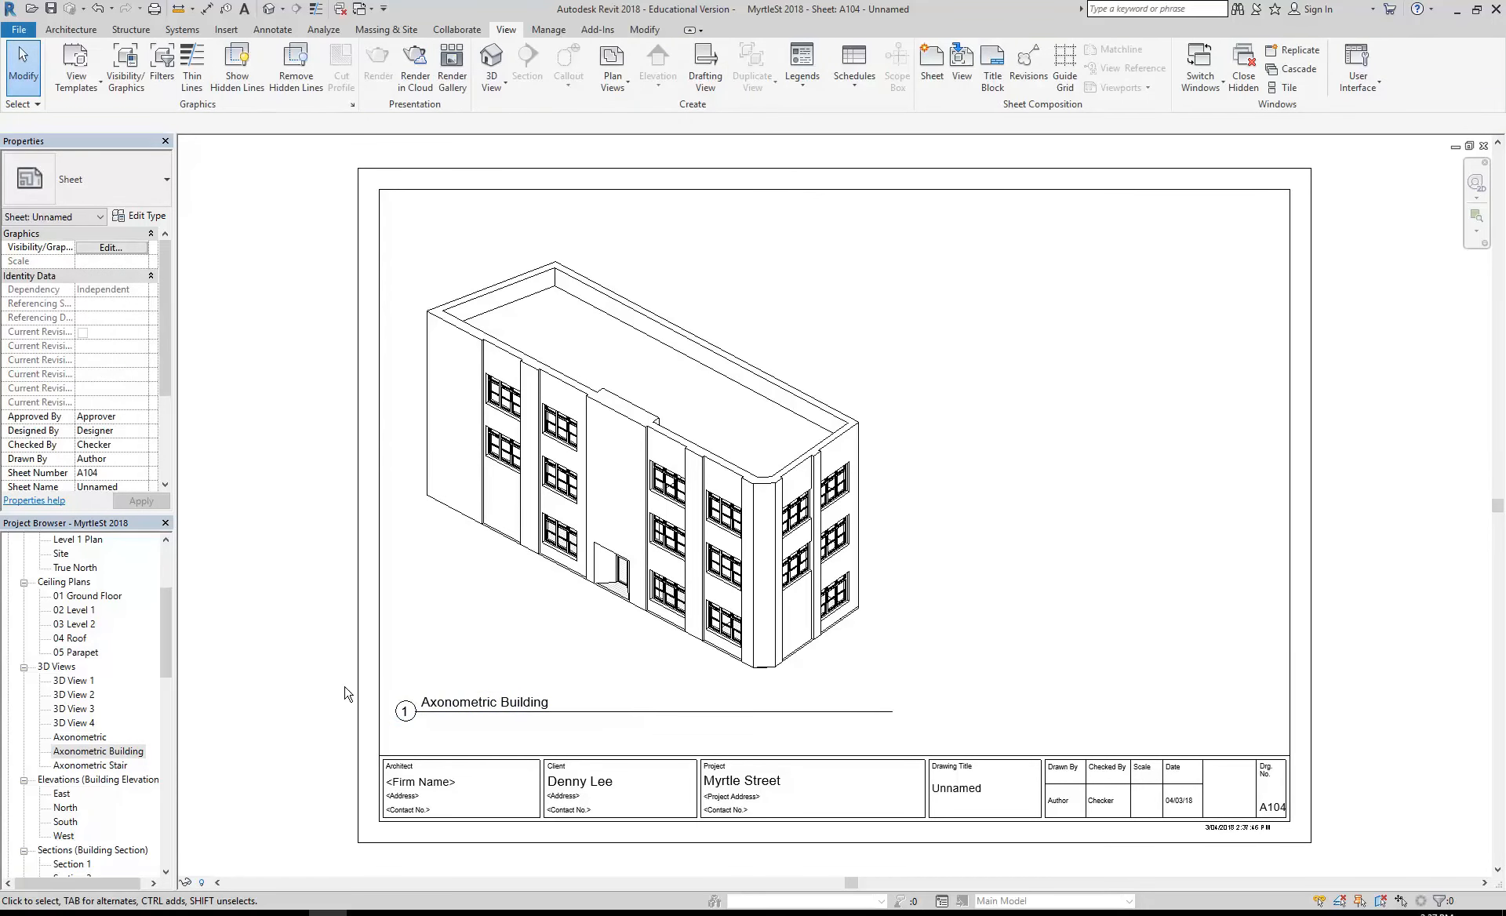
- Place the Axonometric Stair view on sheet A104 to the right of the building and shift its viewport slightly outward
drag(87, 766, 1002, 481)
click(1075, 466)
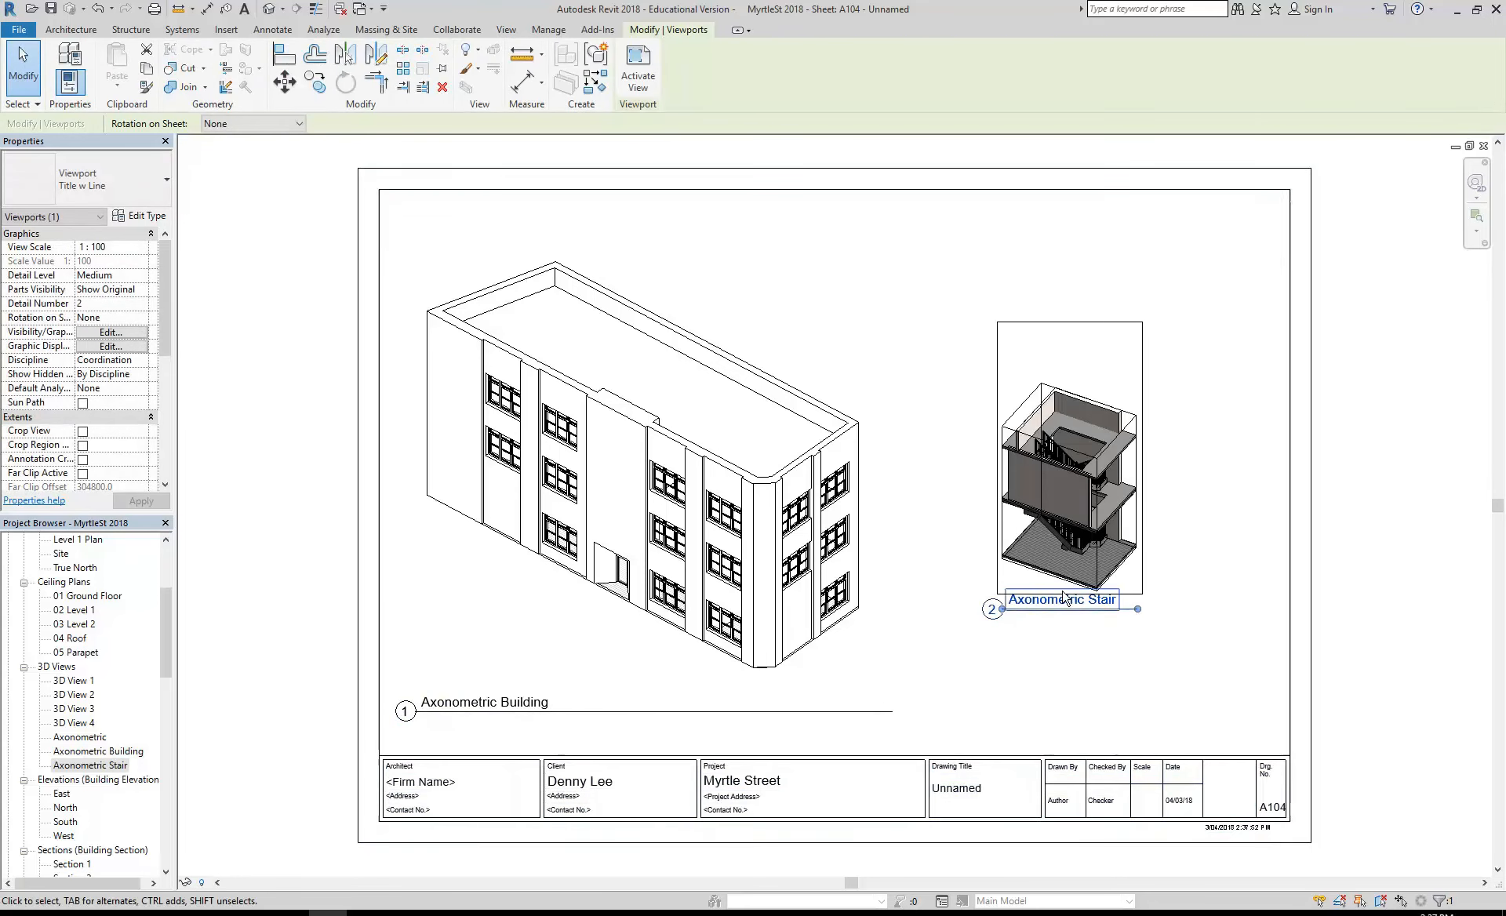
click(1032, 494)
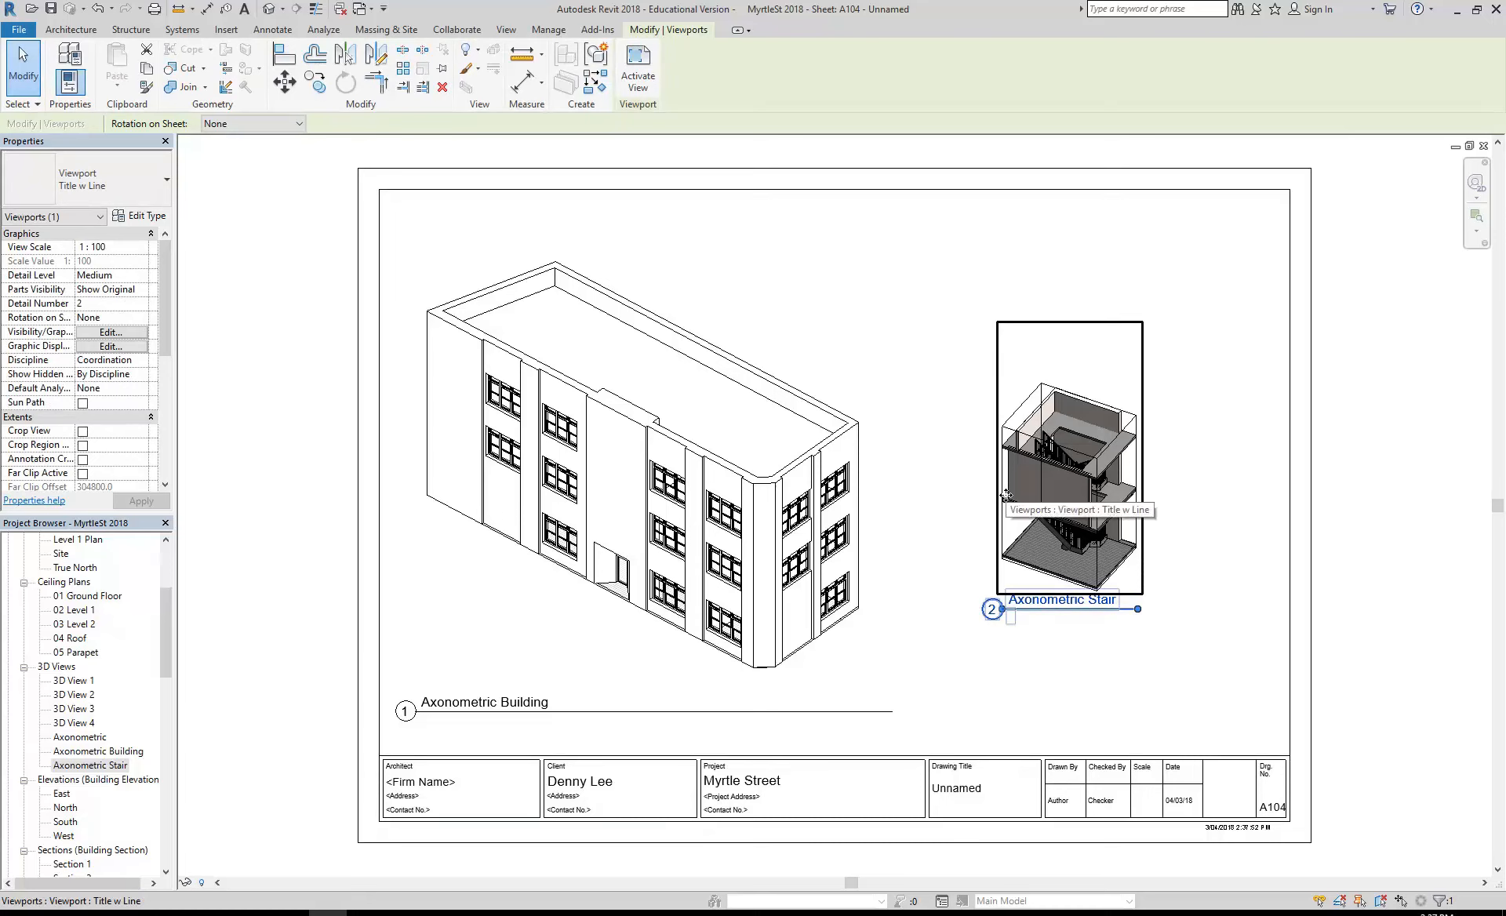
drag(1067, 495, 1096, 512)
click(1093, 656)
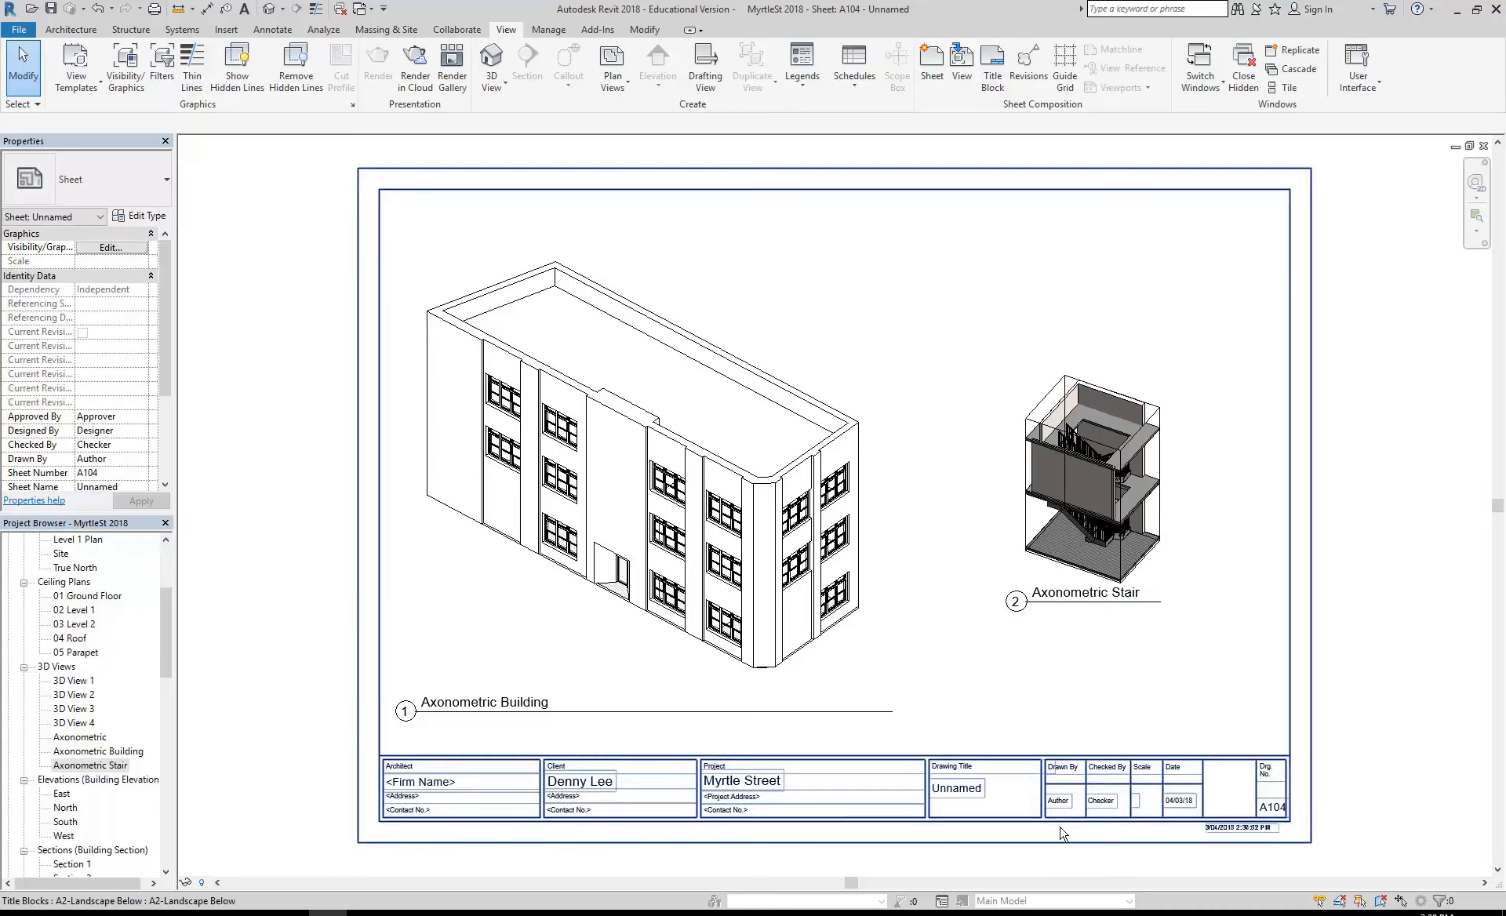
- Activate the Axonometric Stair viewport, orbit the stairwell towards its front face and set the visual style to Realistic
double_click(1067, 518)
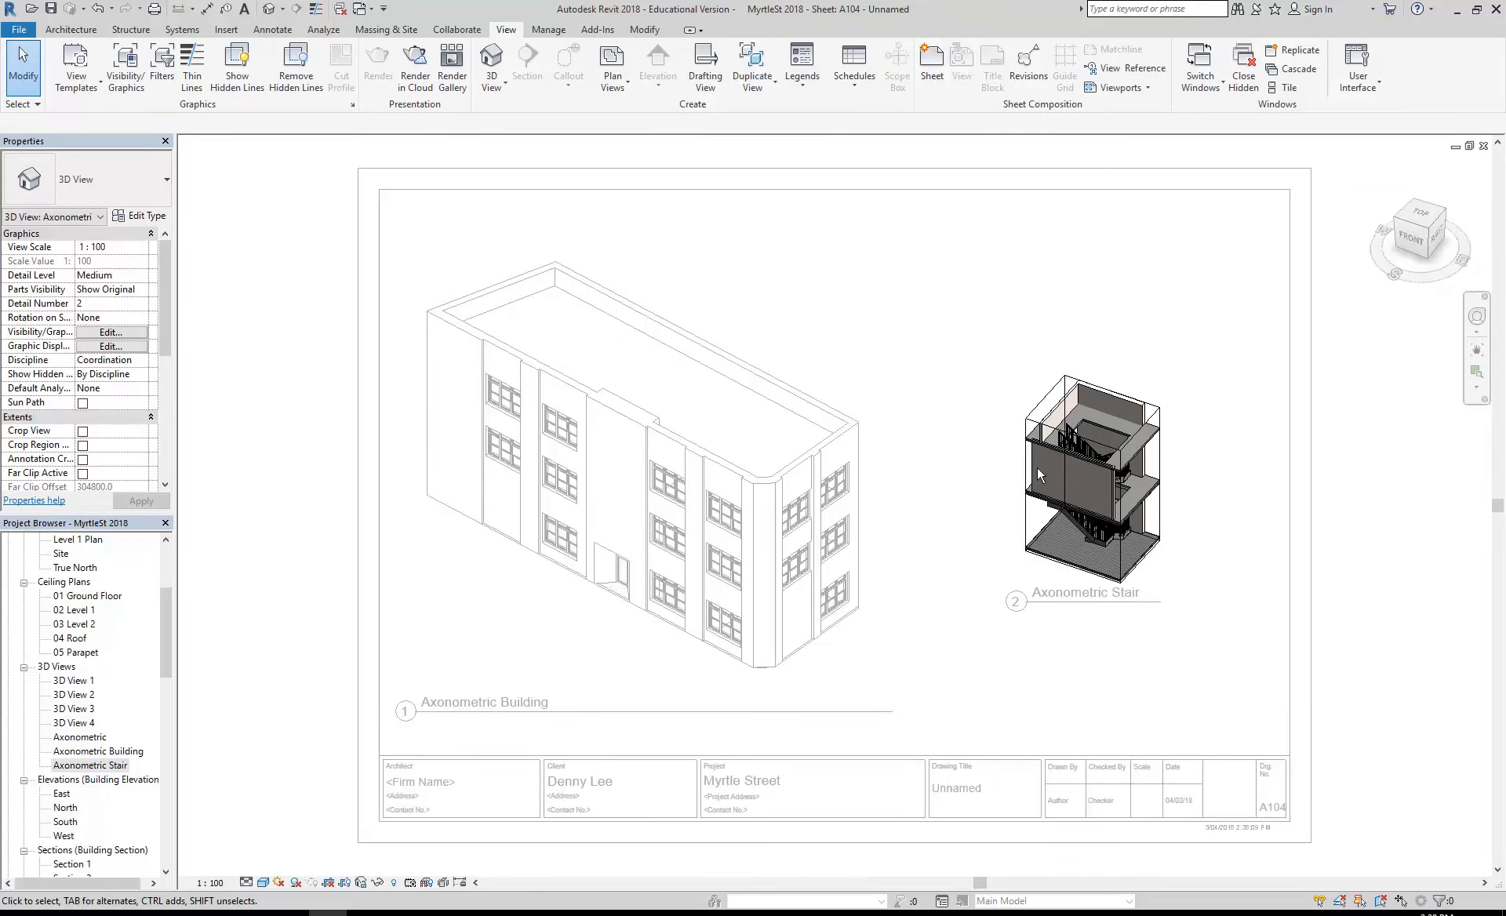
shift+middle_drag(1212, 582, 1236, 506)
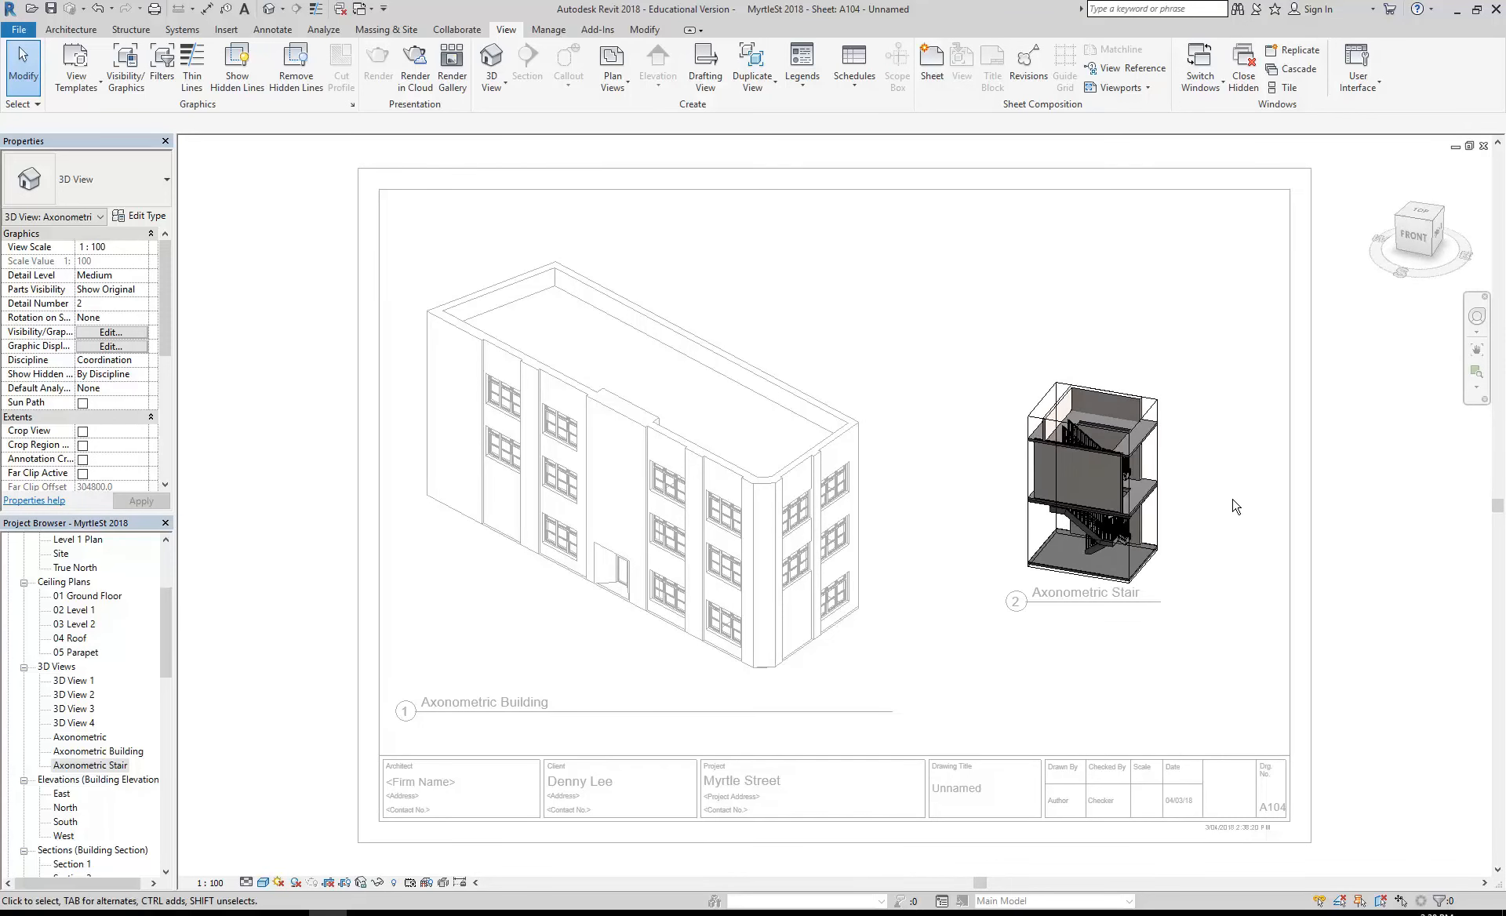
click(262, 883)
click(271, 855)
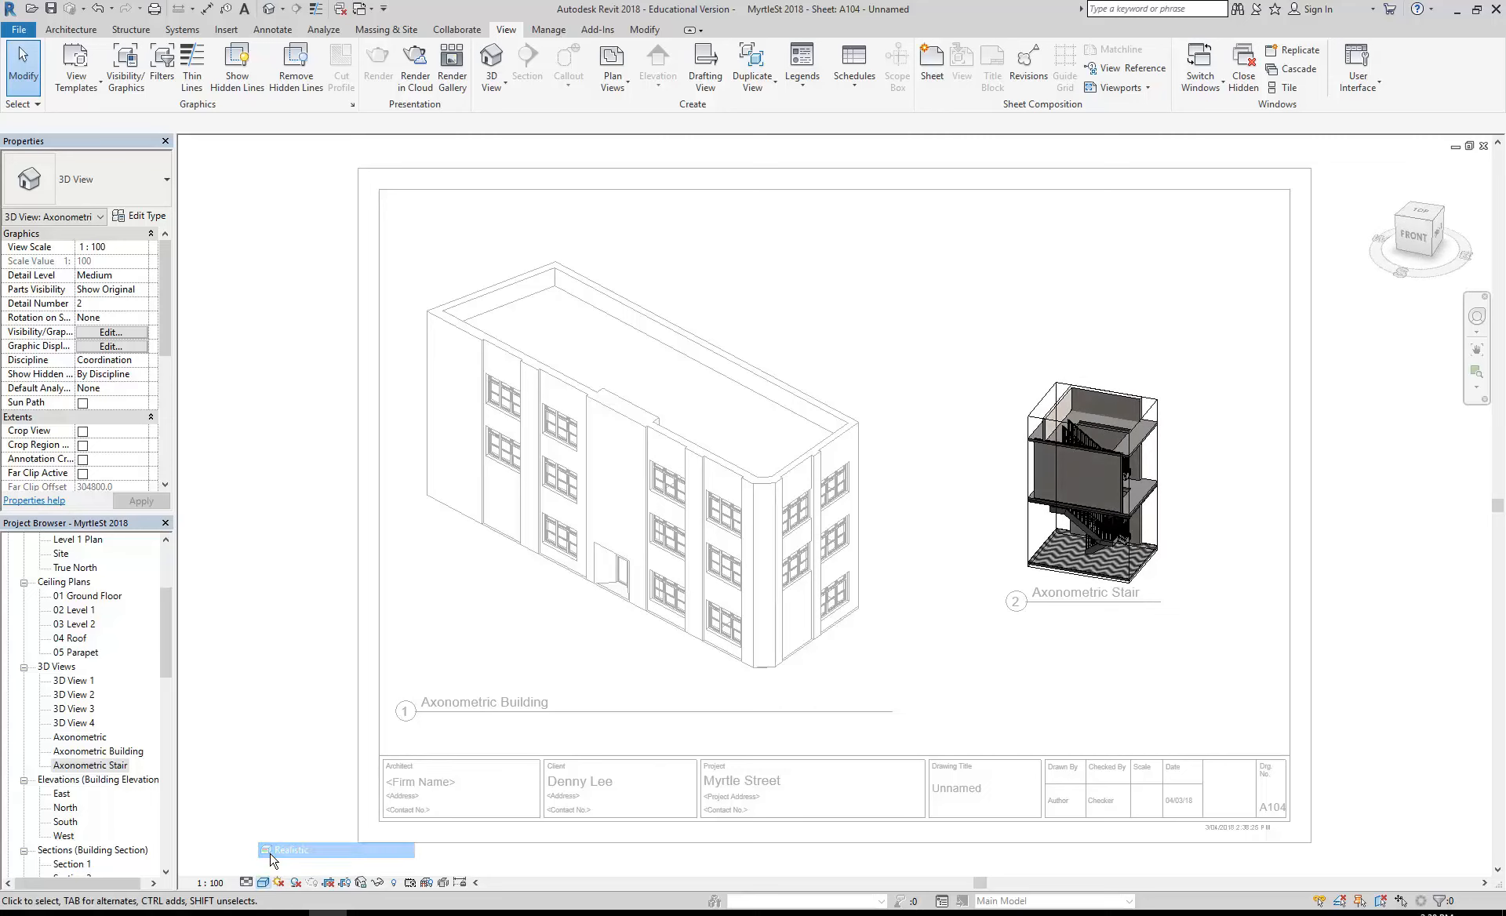
click(263, 883)
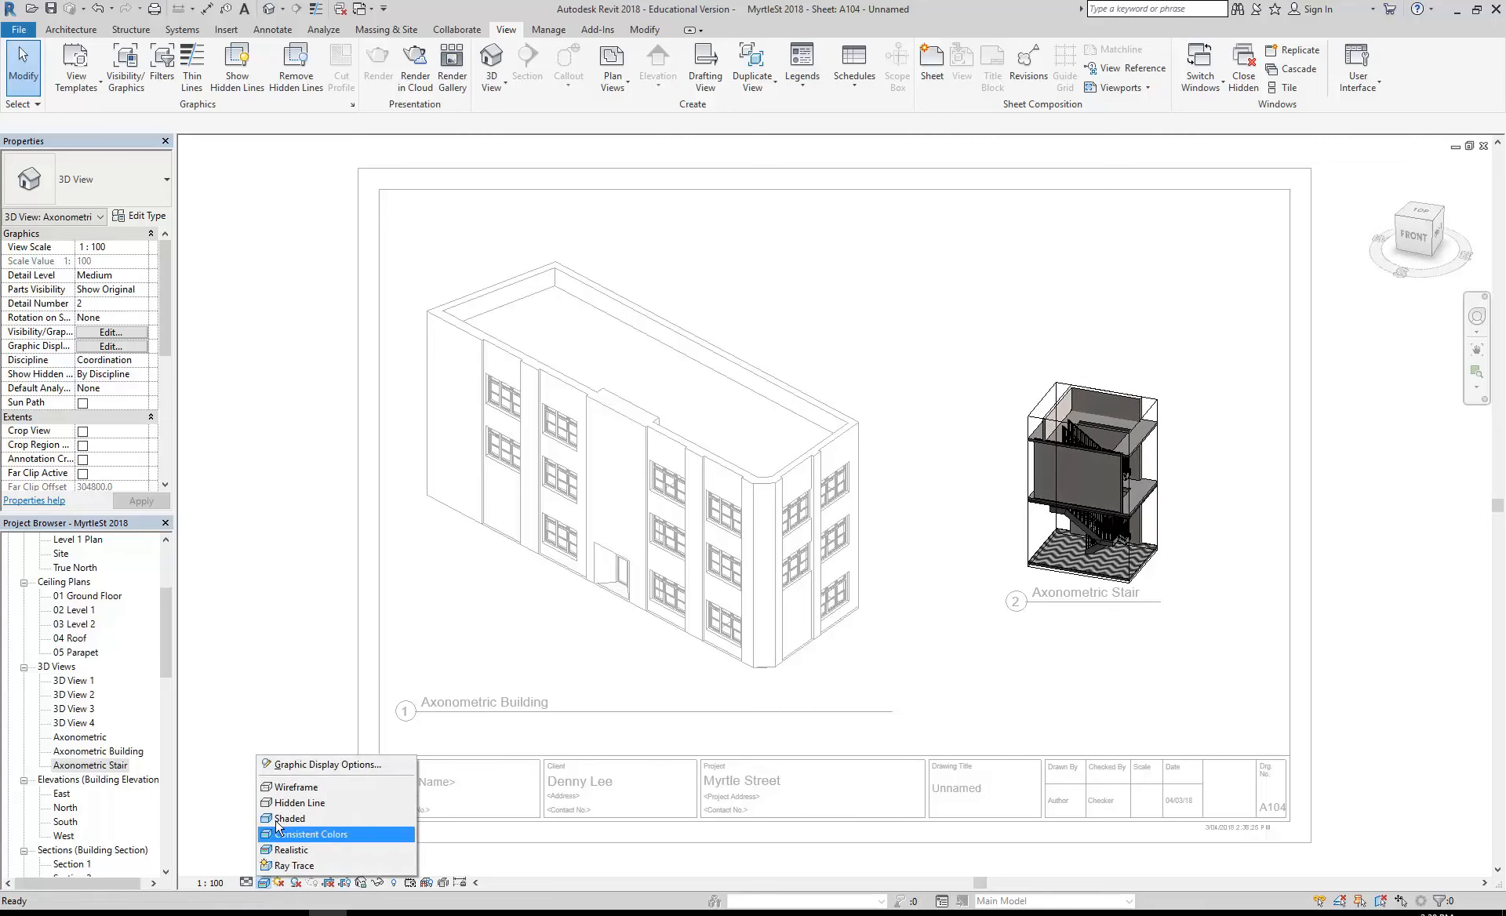
click(280, 787)
click(263, 883)
click(272, 855)
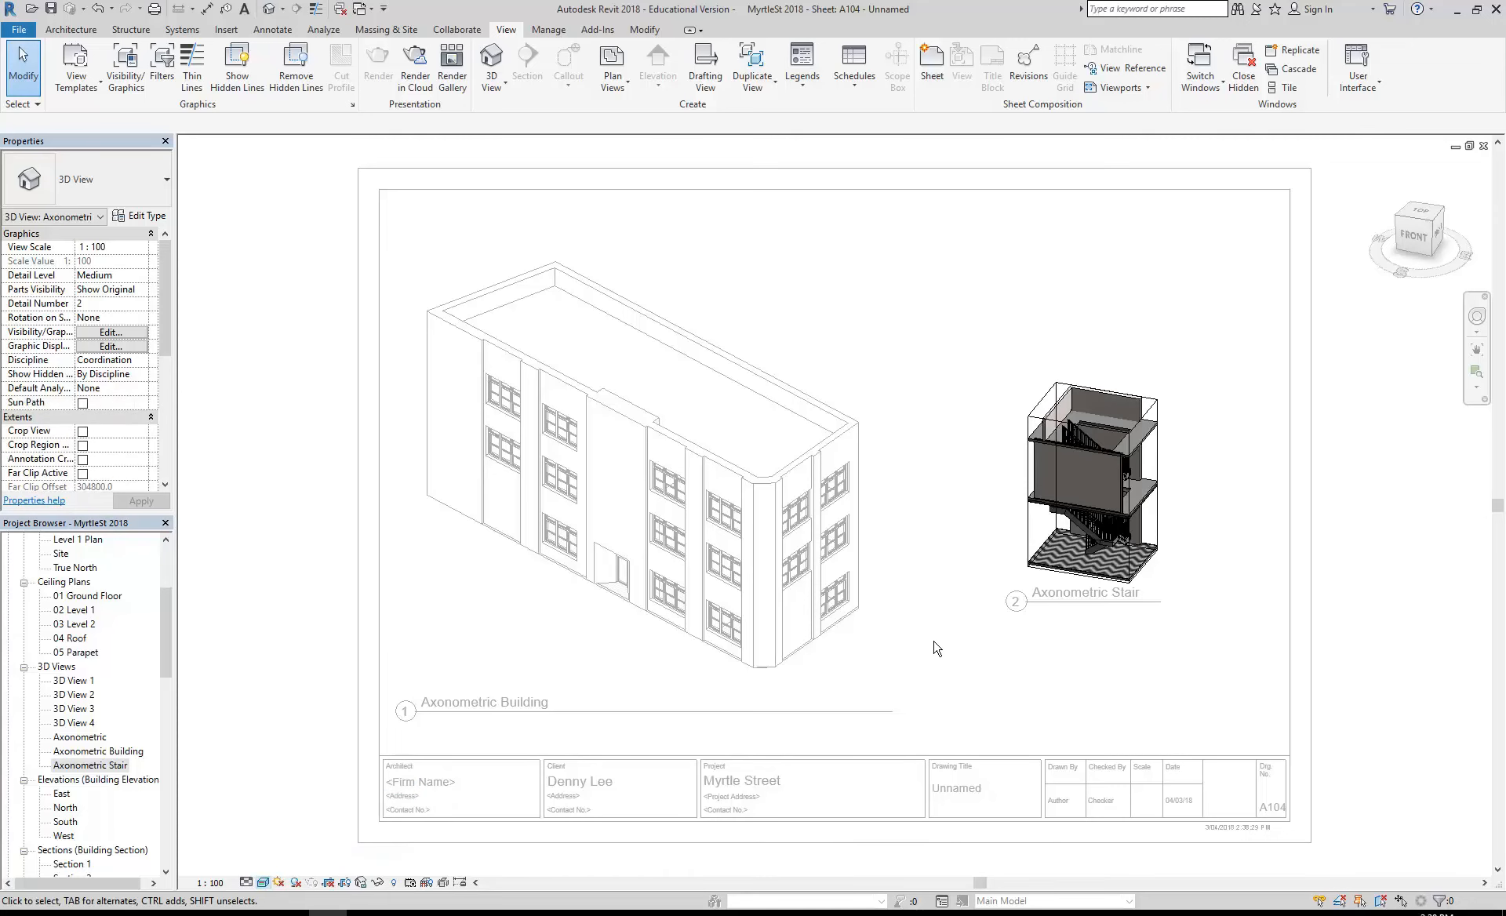
- Try to draw a Generic 150mm wall on the zigzag-tiled floor beside the lowest stair flight
scroll(1094, 532, up, 7)
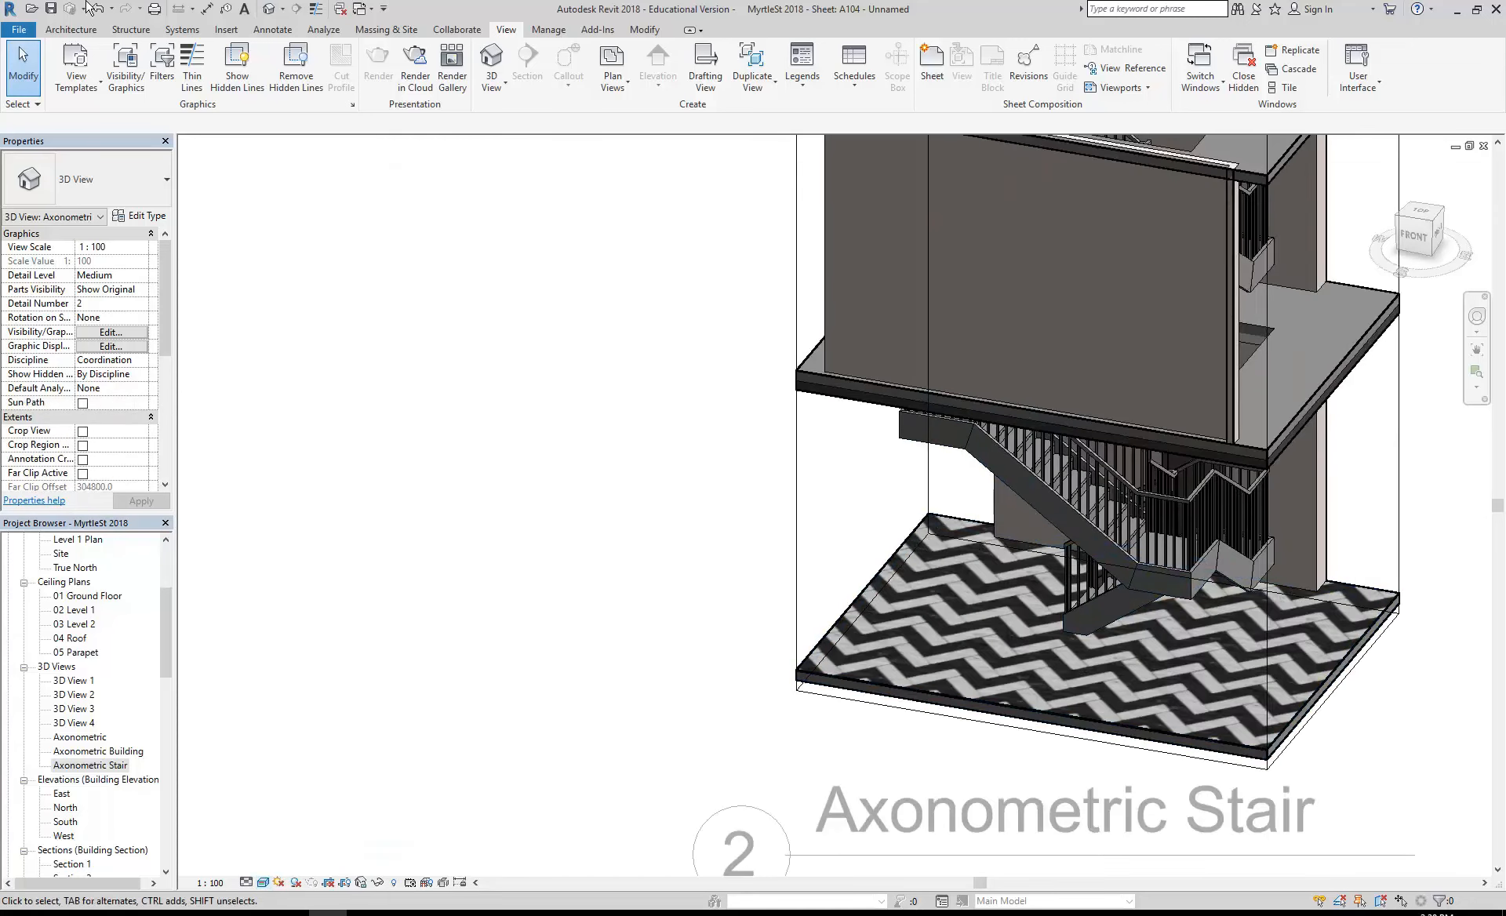
click(70, 29)
click(63, 64)
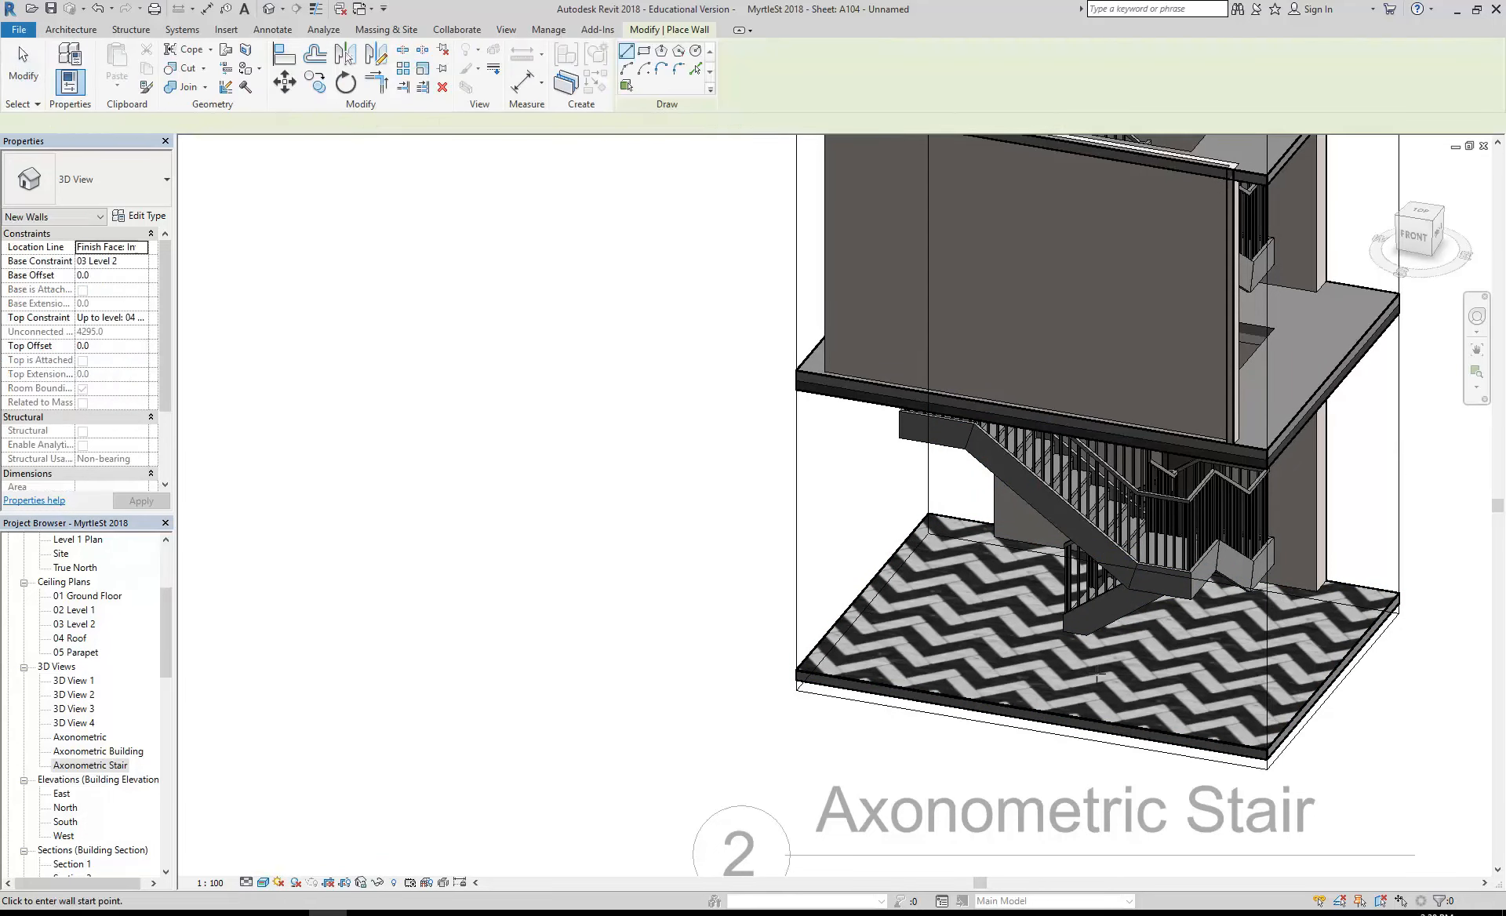
click(922, 666)
click(917, 571)
right_click(742, 553)
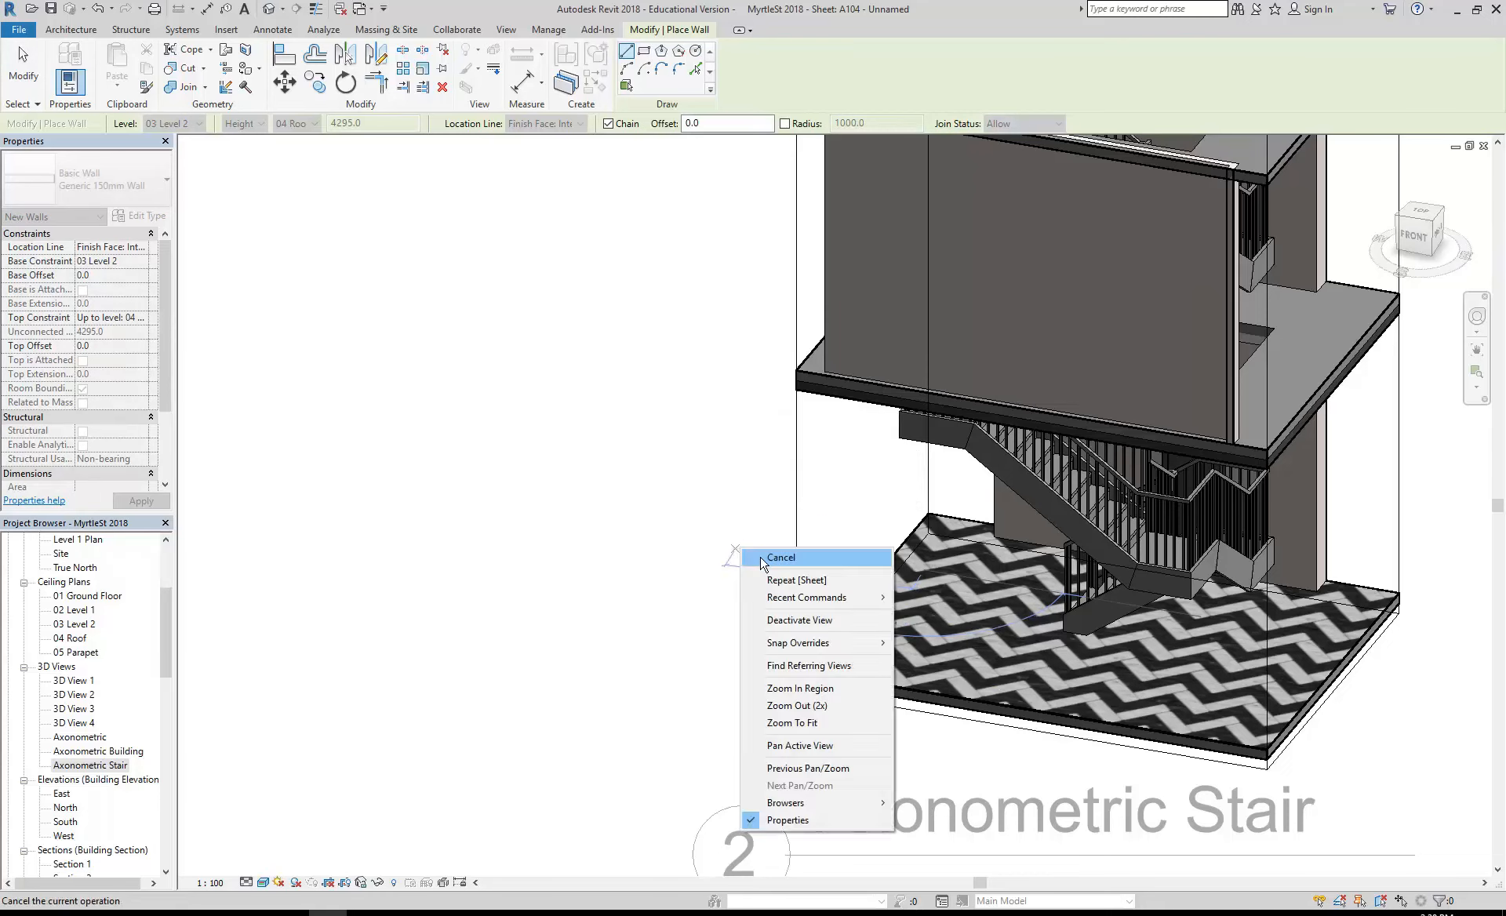
click(758, 559)
right_click(656, 544)
click(675, 550)
click(852, 601)
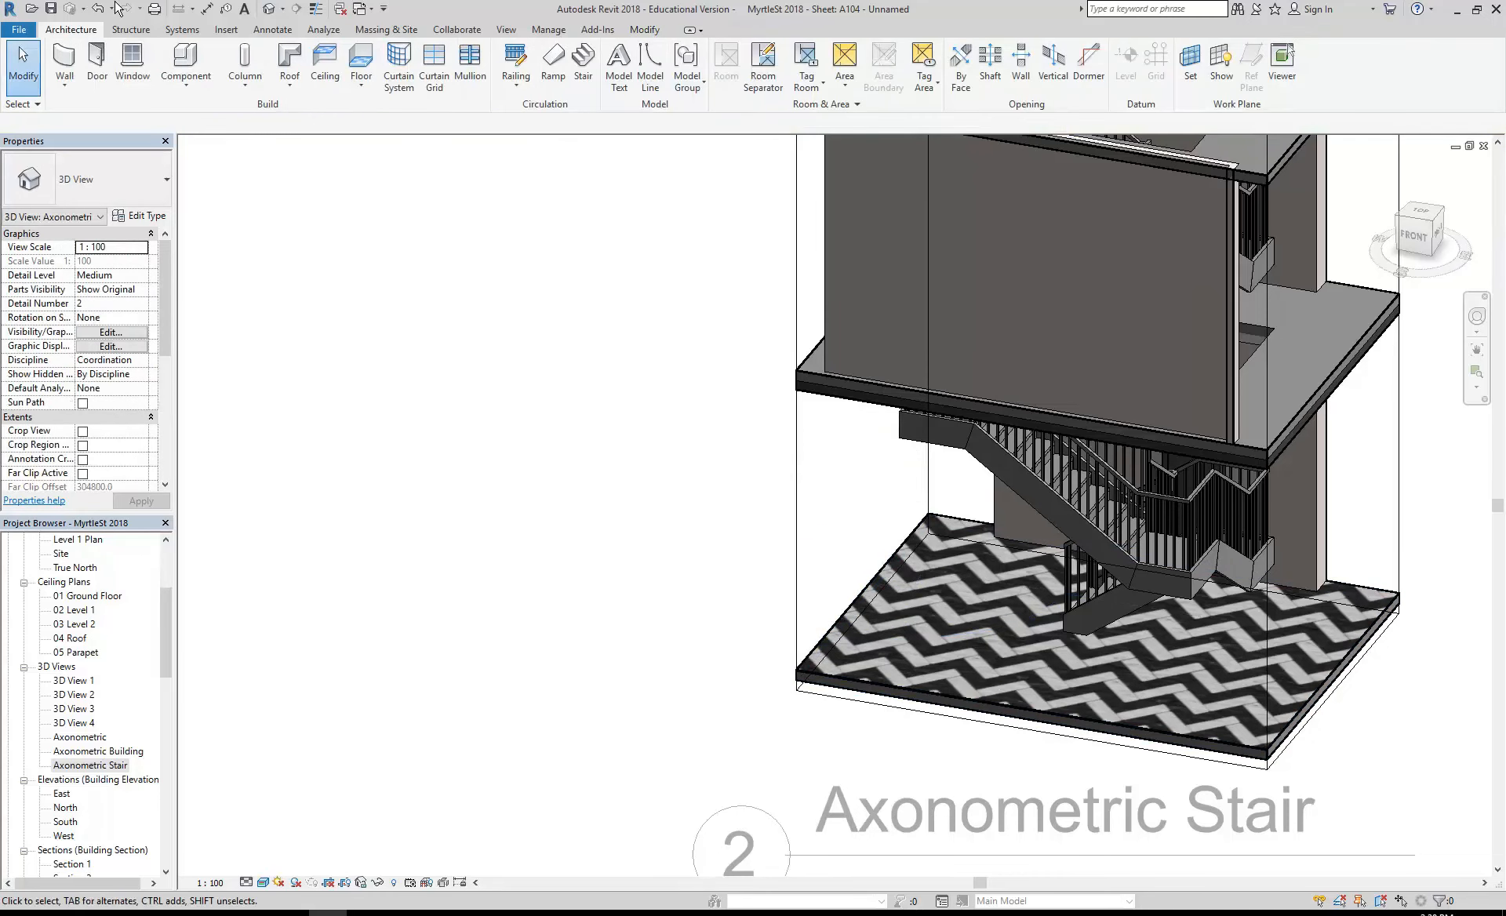
- Draw a Generic 150mm wall about 3750 mm long near the tiled floor's side edge, with base constraint 01 Ground Floor
click(63, 54)
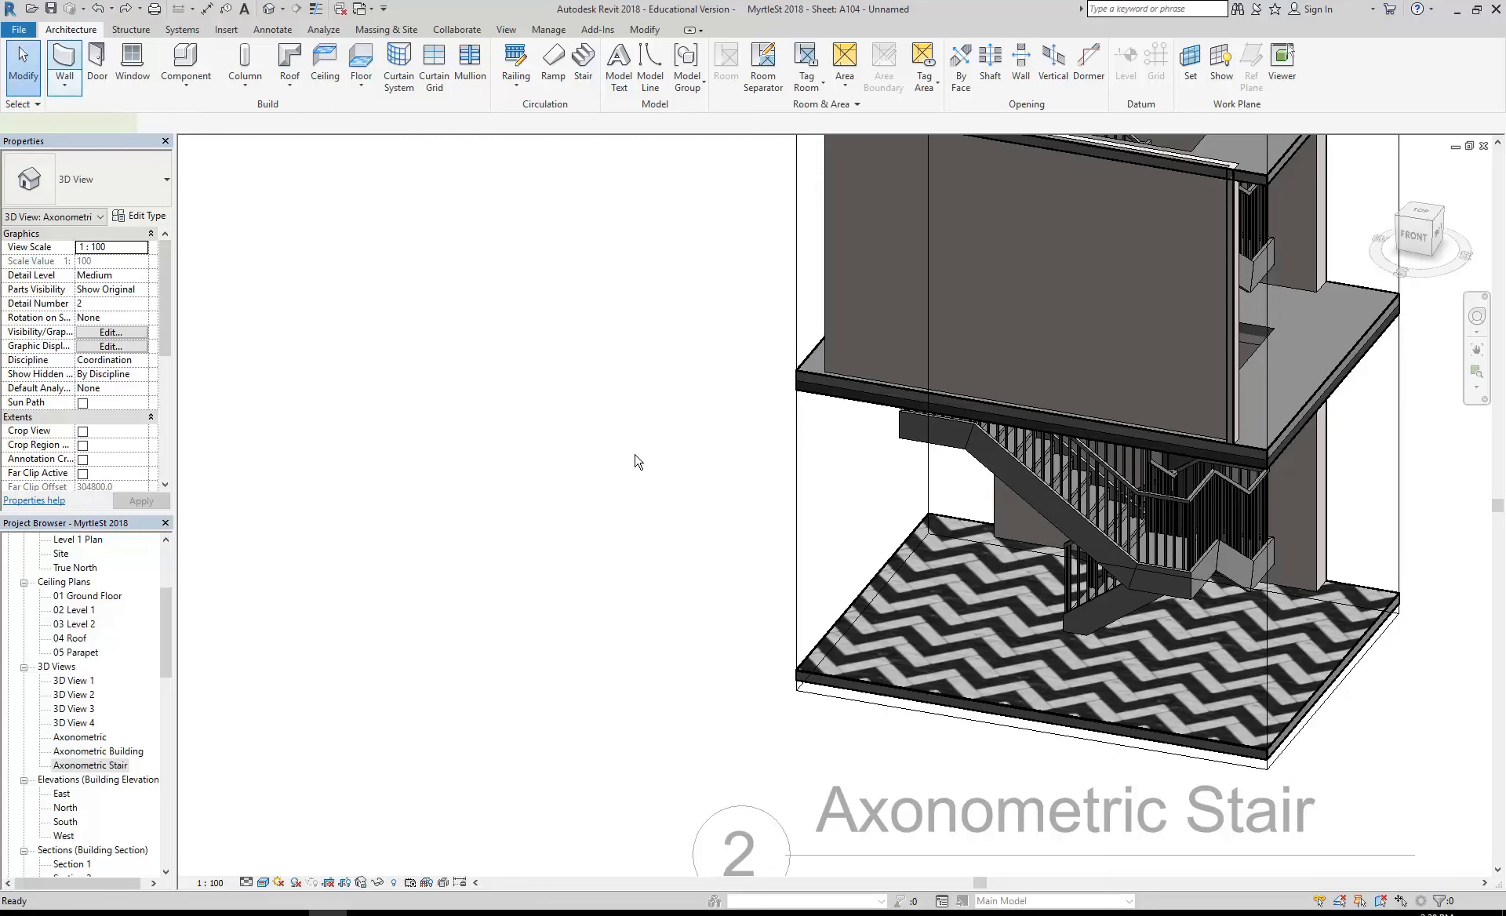
click(142, 262)
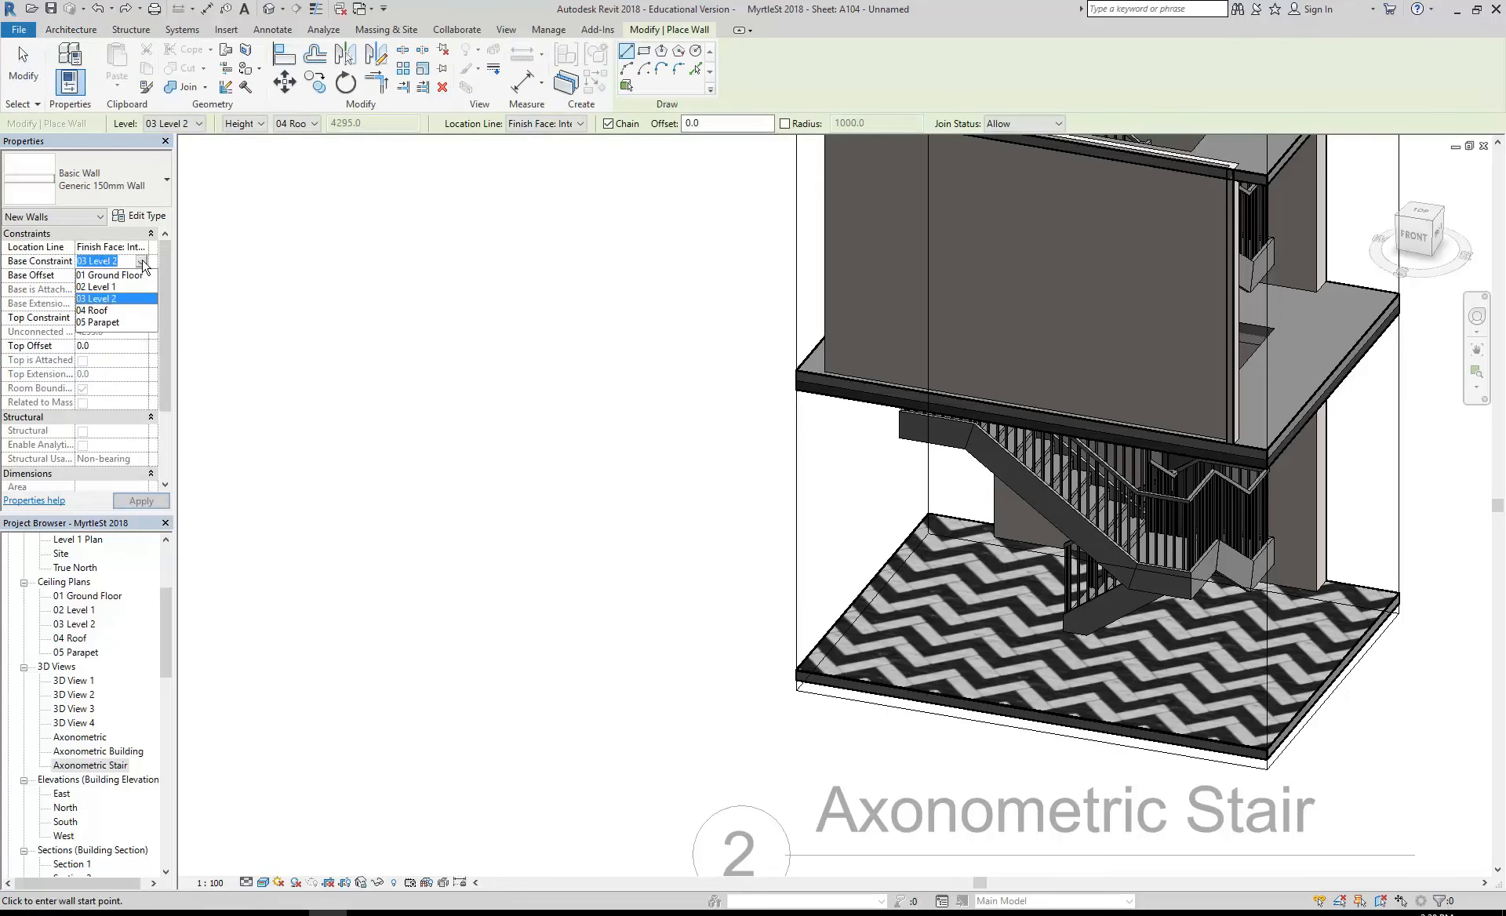
click(118, 278)
click(871, 663)
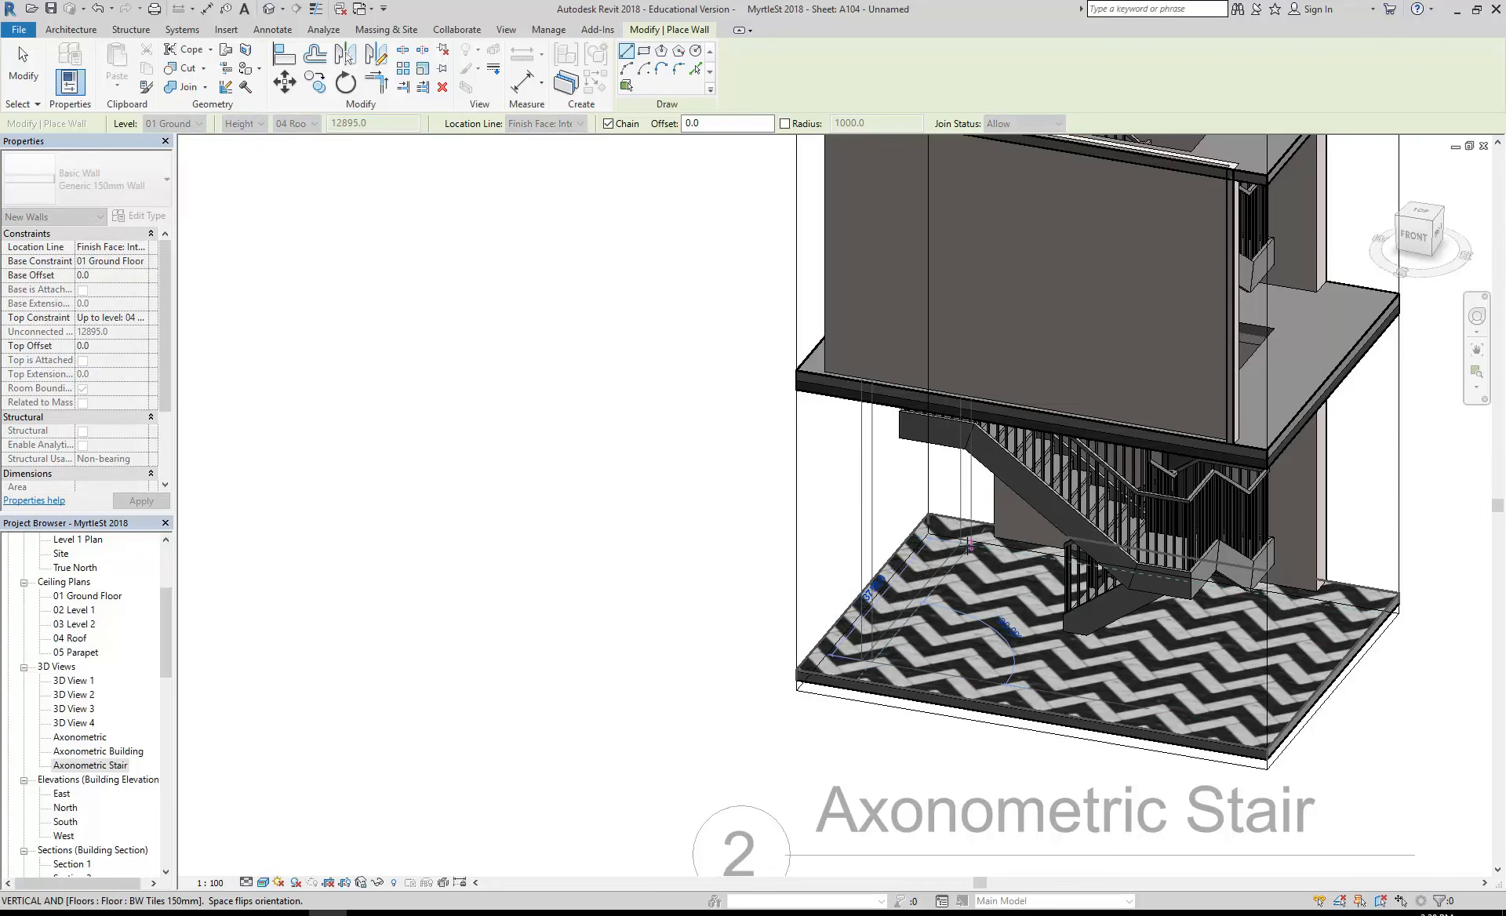
click(971, 544)
right_click(709, 529)
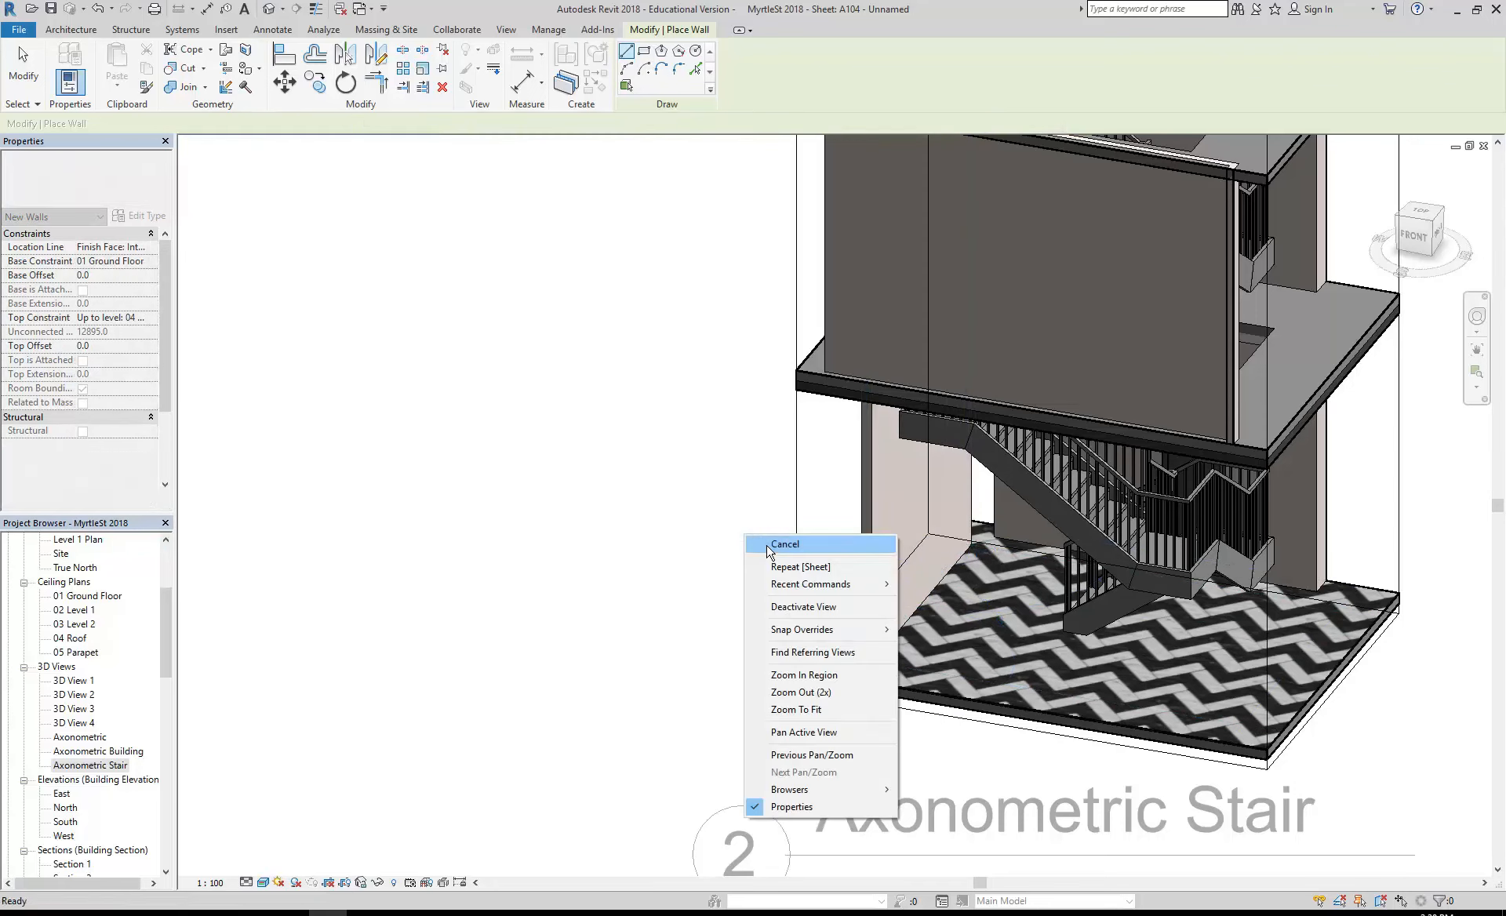
click(733, 544)
click(888, 577)
click(612, 474)
- Select the new stairwell wall and examine how it shows through the windows of the Axonometric Building viewport
scroll(612, 474, down, 5)
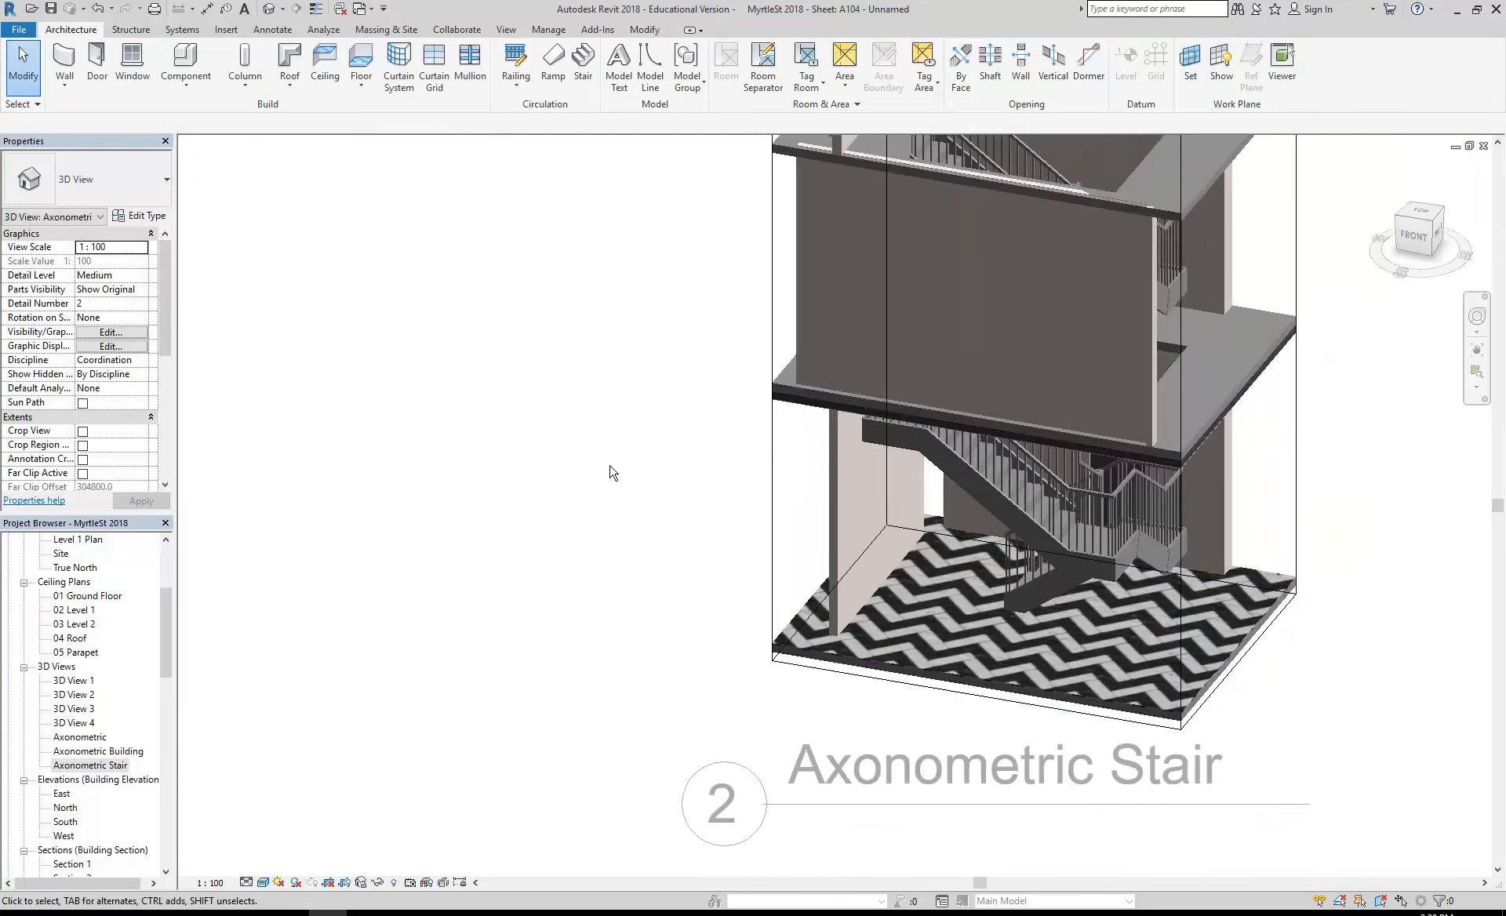
middle_drag(626, 482, 949, 524)
scroll(950, 524, down, 3)
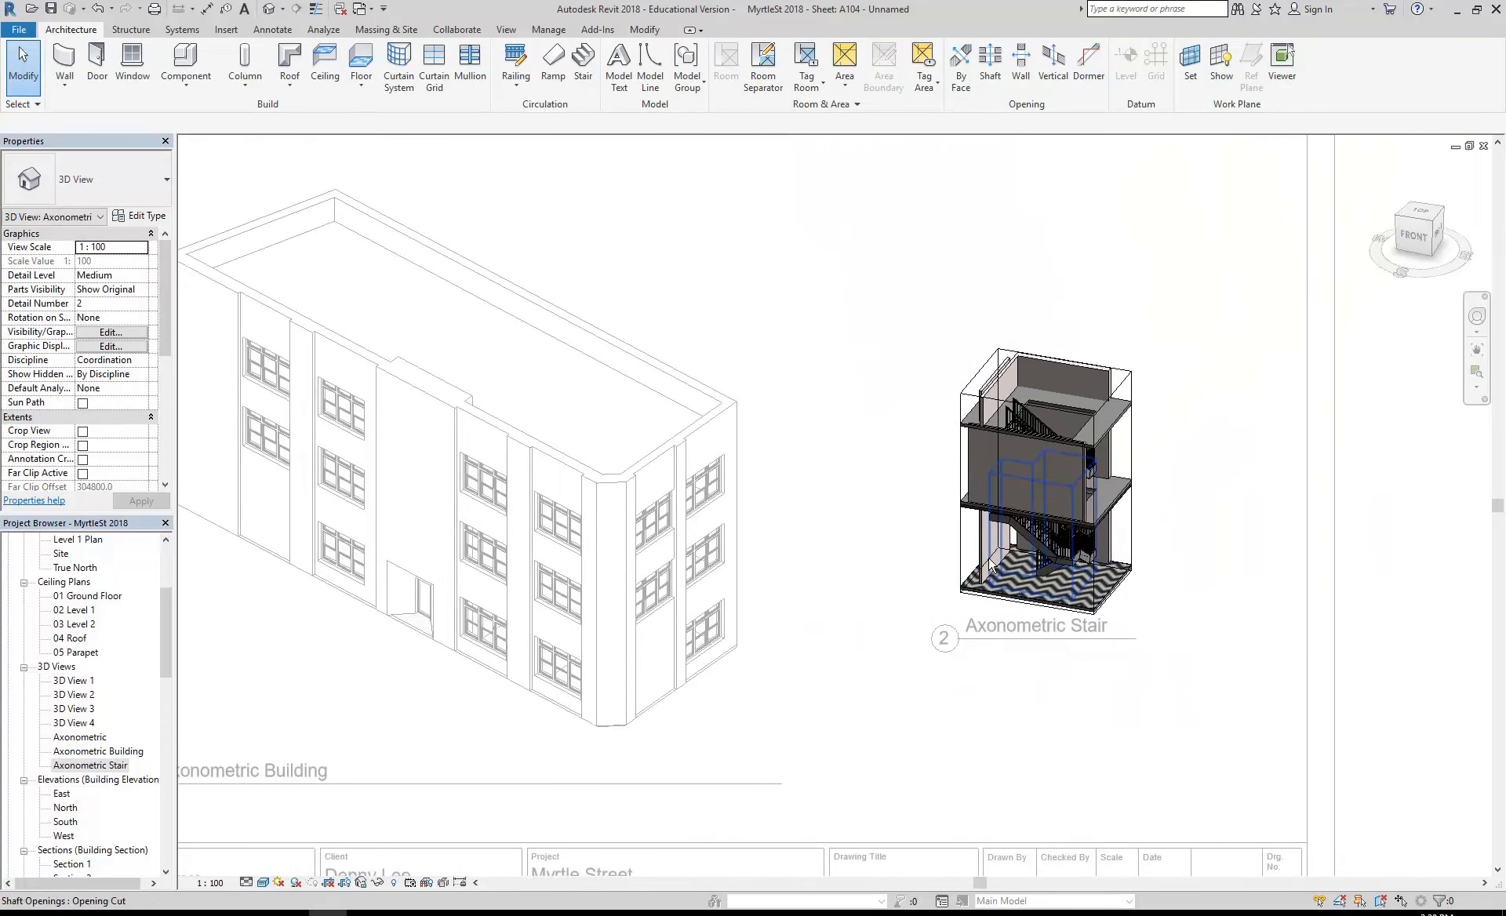
click(987, 569)
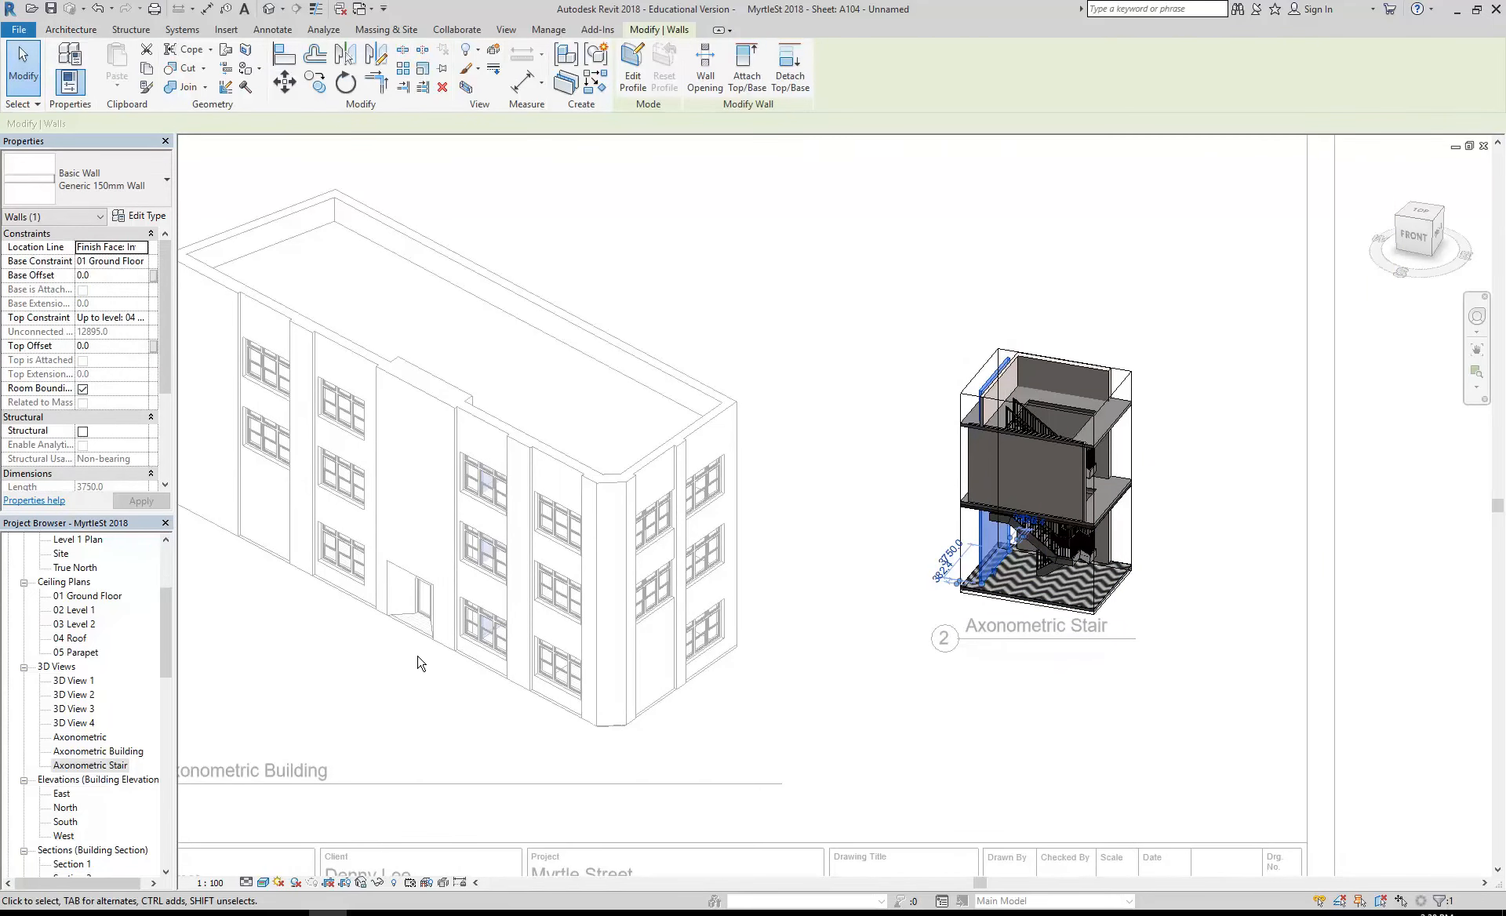
scroll(612, 610, up, 5)
scroll(612, 610, up, 3)
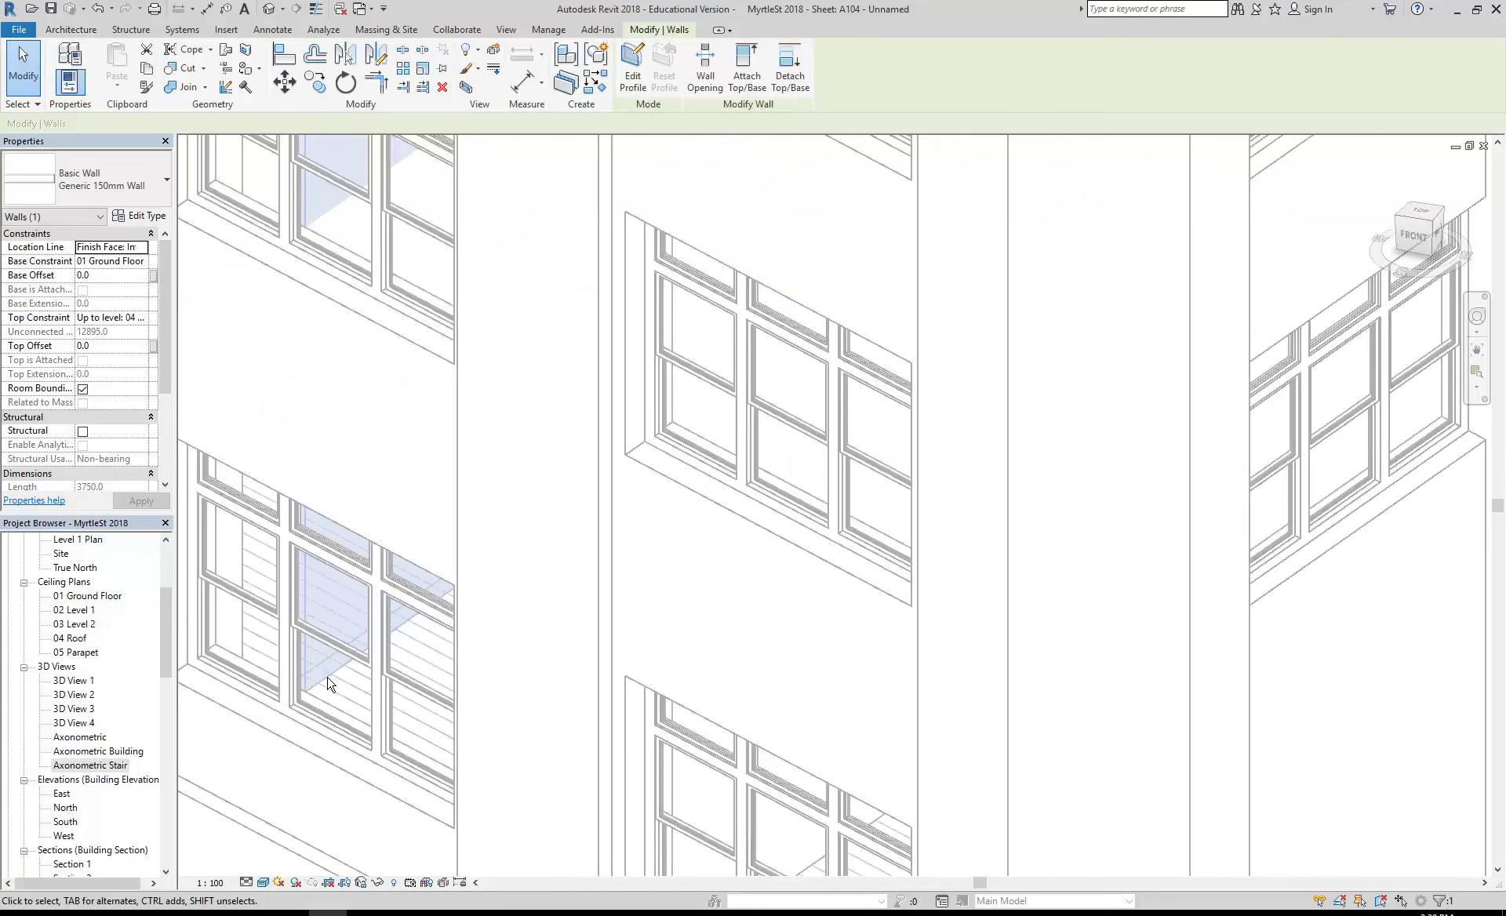
scroll(328, 681, down, 4)
click(881, 629)
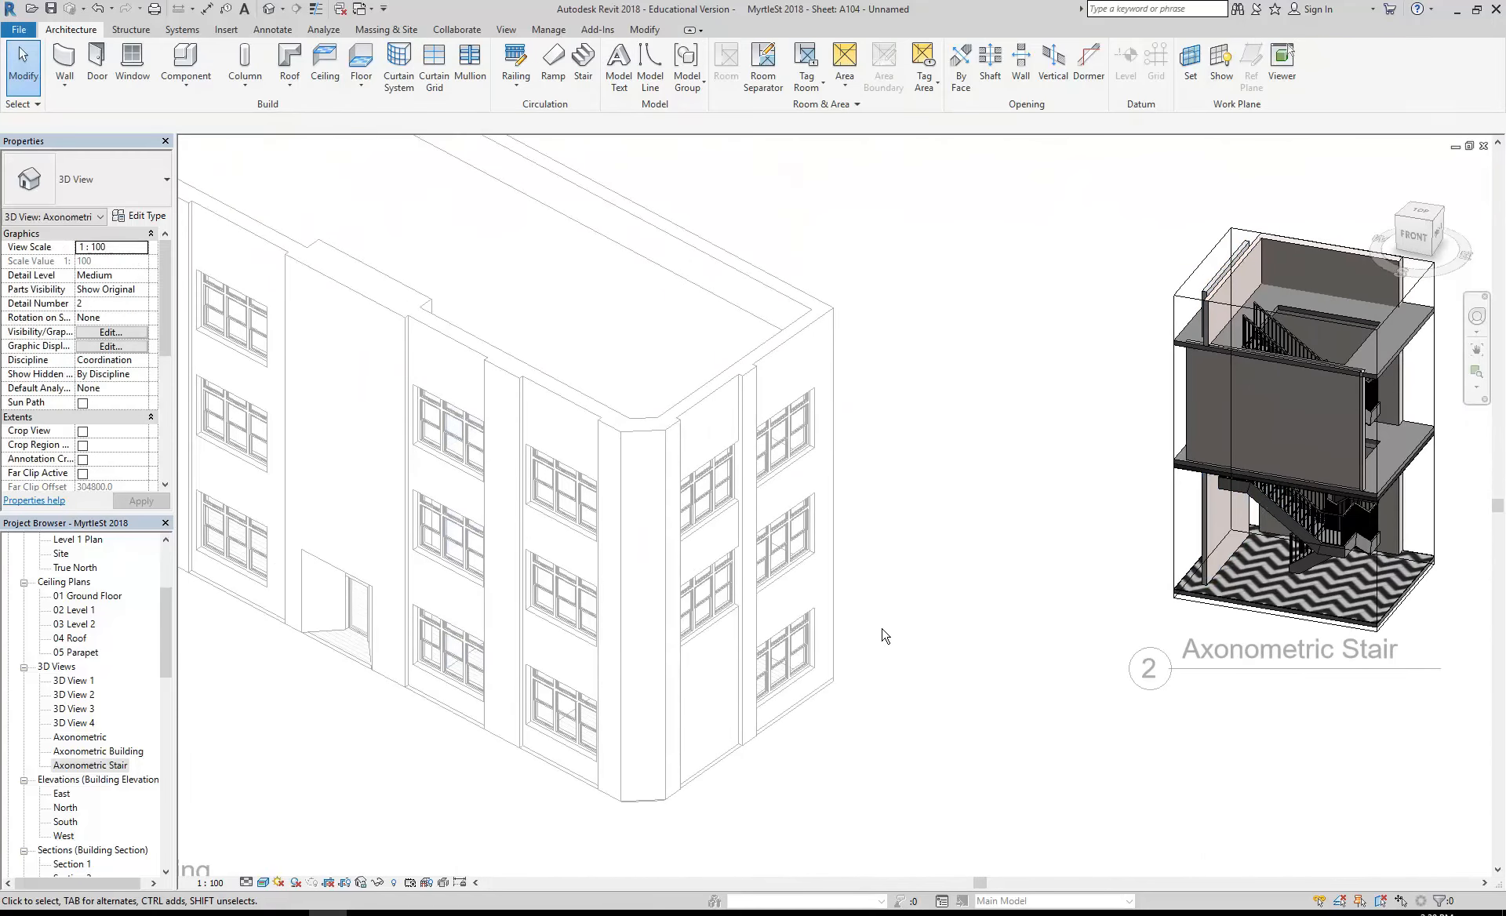
- Deactivate the Axonometric Stair viewport to return to editing sheet A104
scroll(959, 514, down, 1)
middle_drag(958, 514, 691, 511)
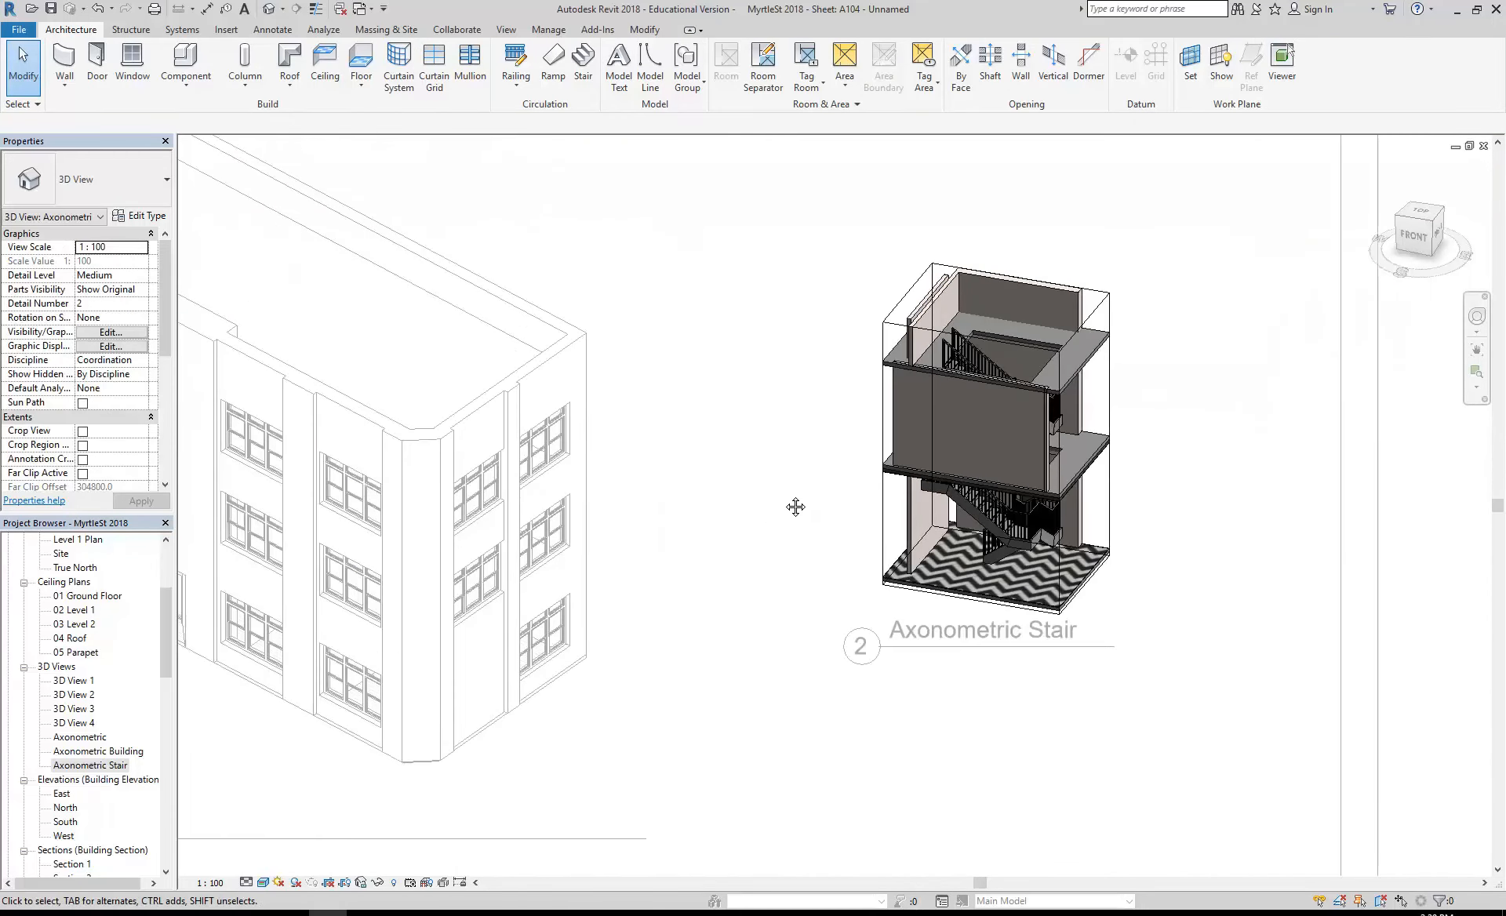
scroll(800, 550, down, 3)
scroll(855, 526, down, 2)
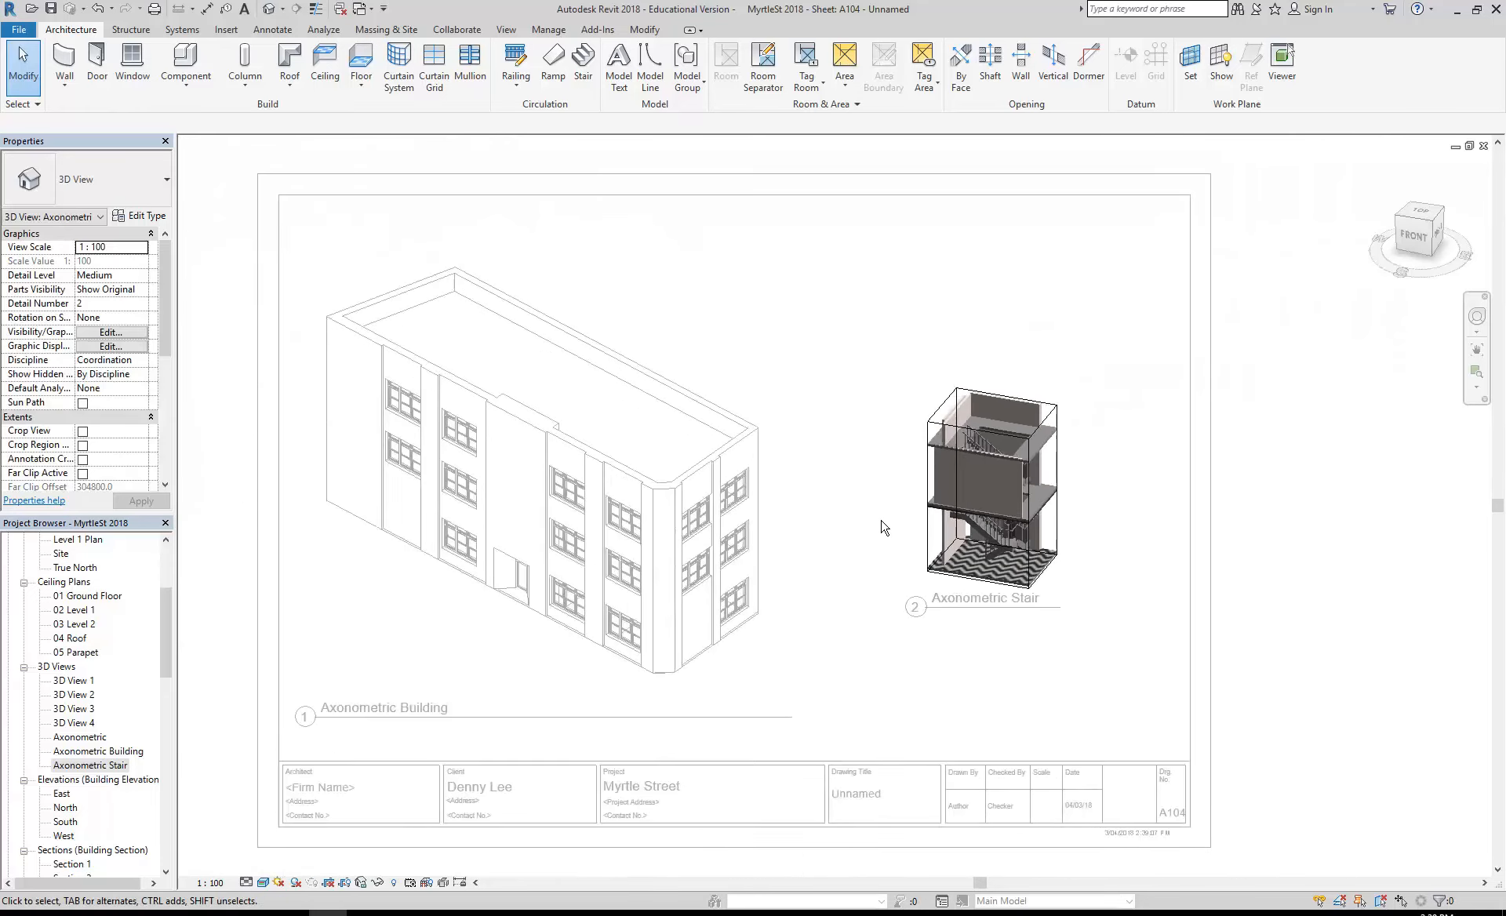
scroll(885, 528, down, 1)
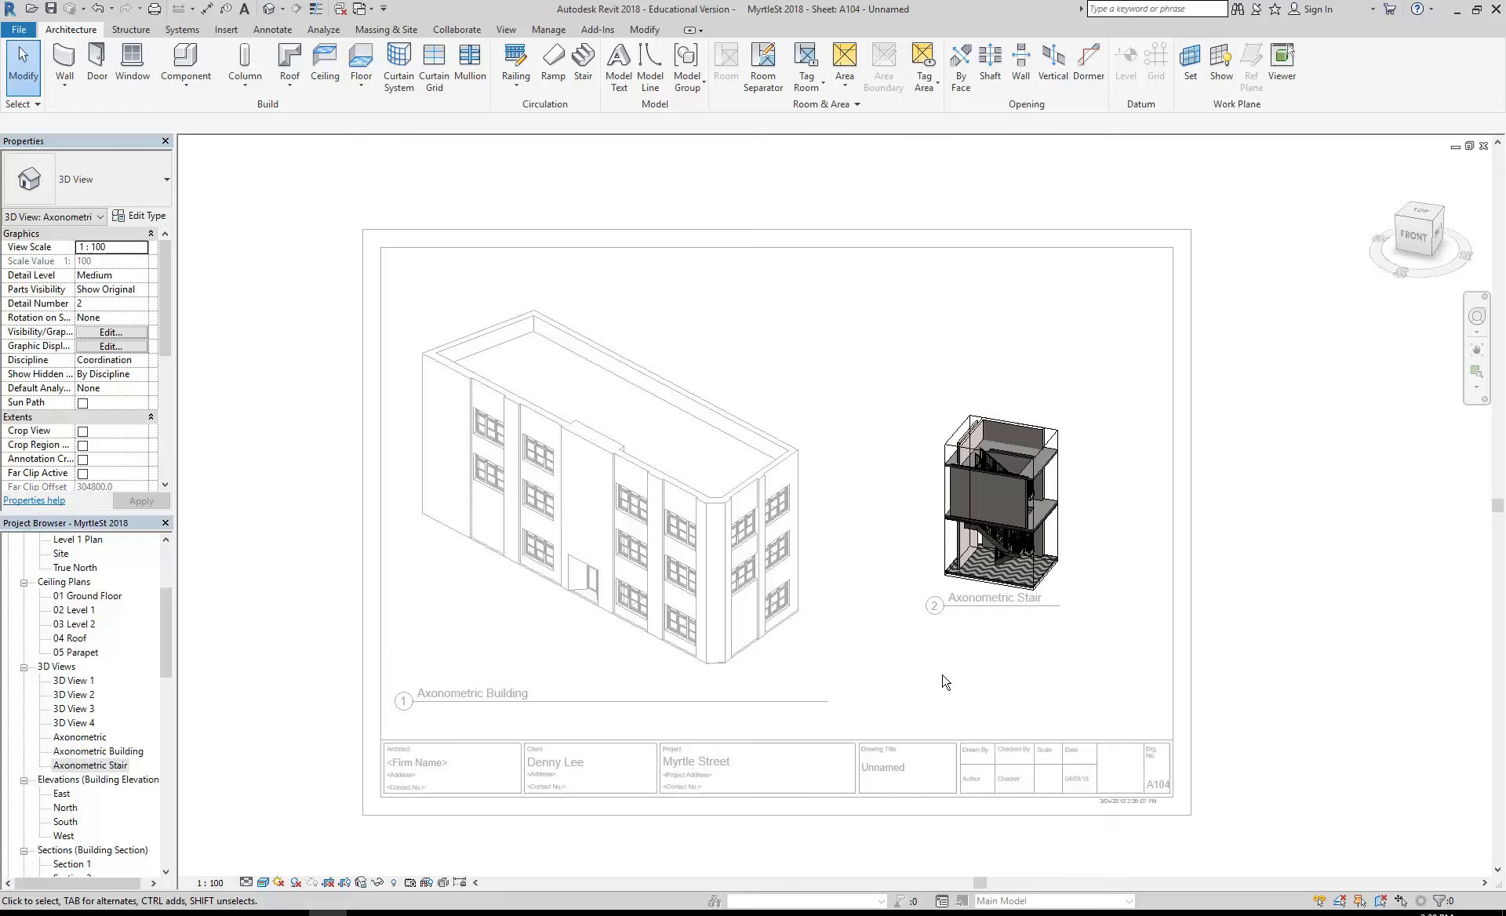
right_click(887, 445)
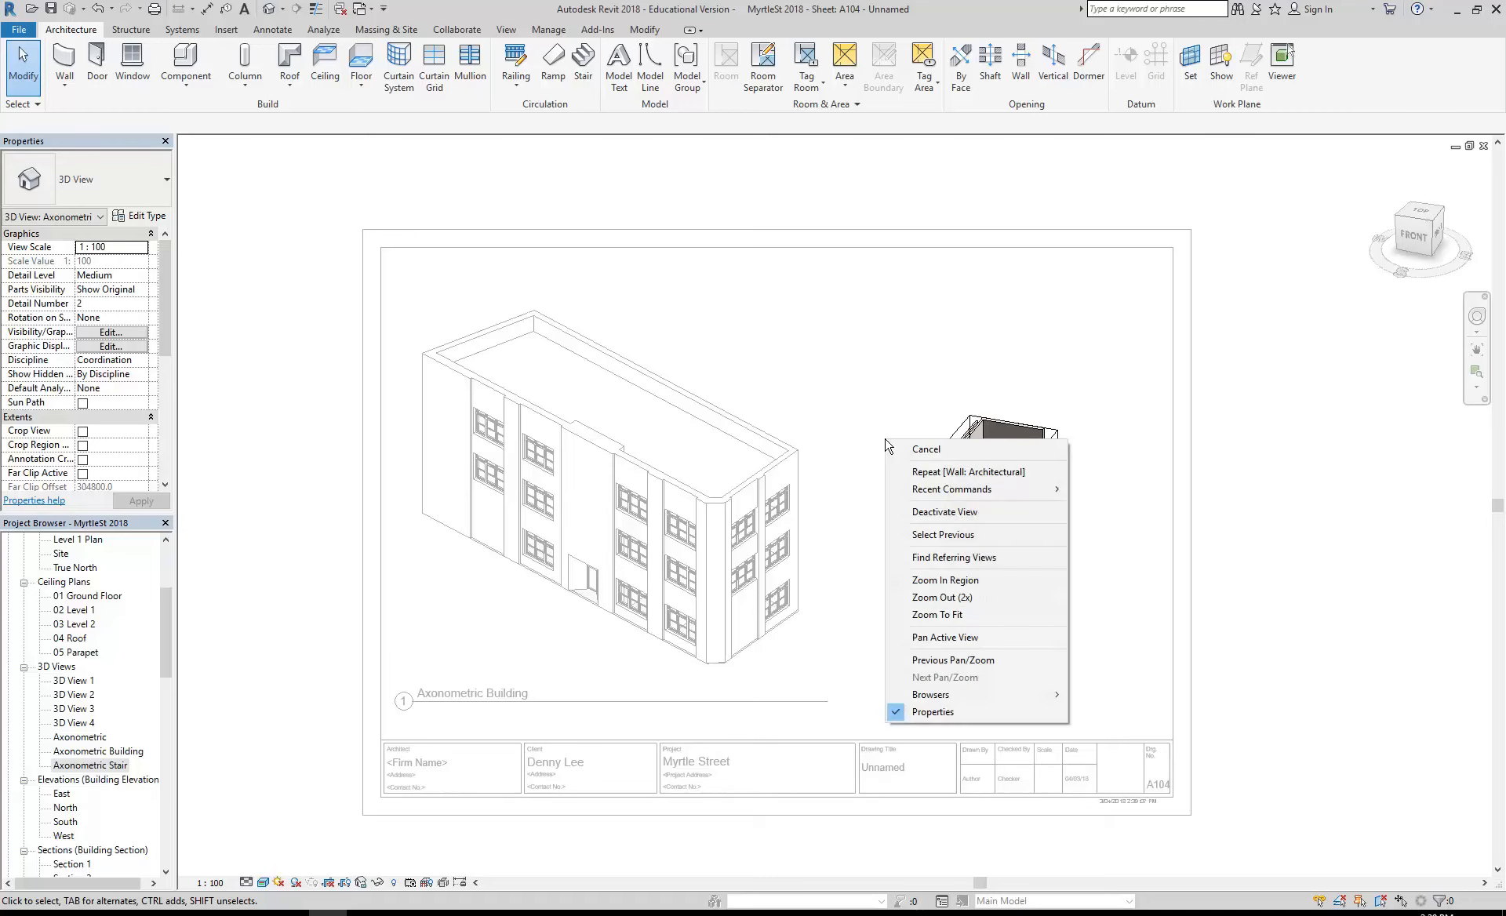
click(922, 519)
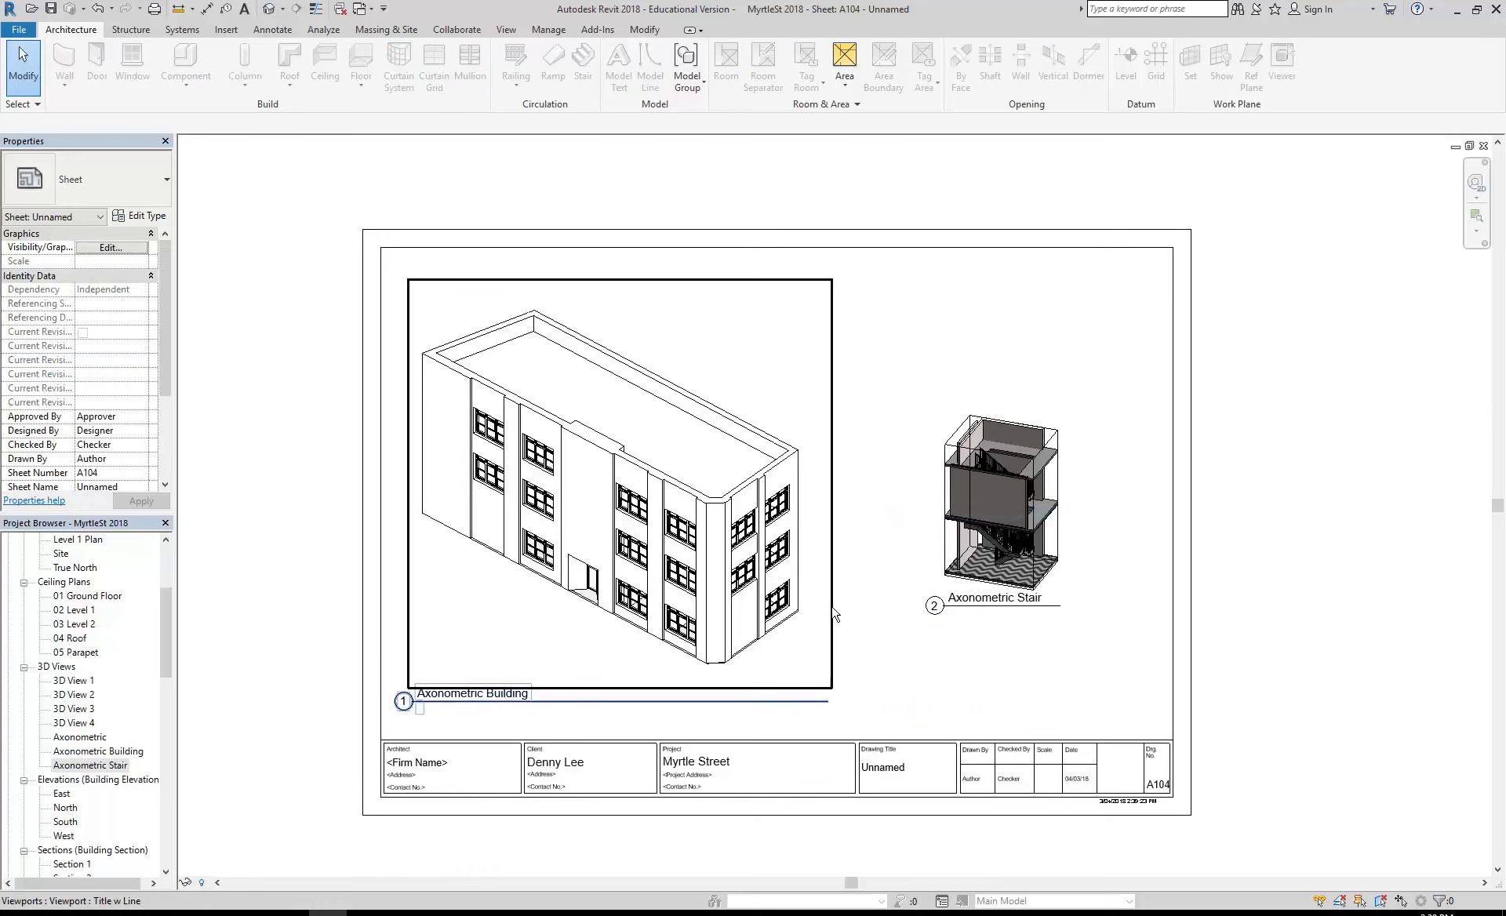
- Activate the Axonometric Stair viewport once more and deactivate it again
double_click(954, 494)
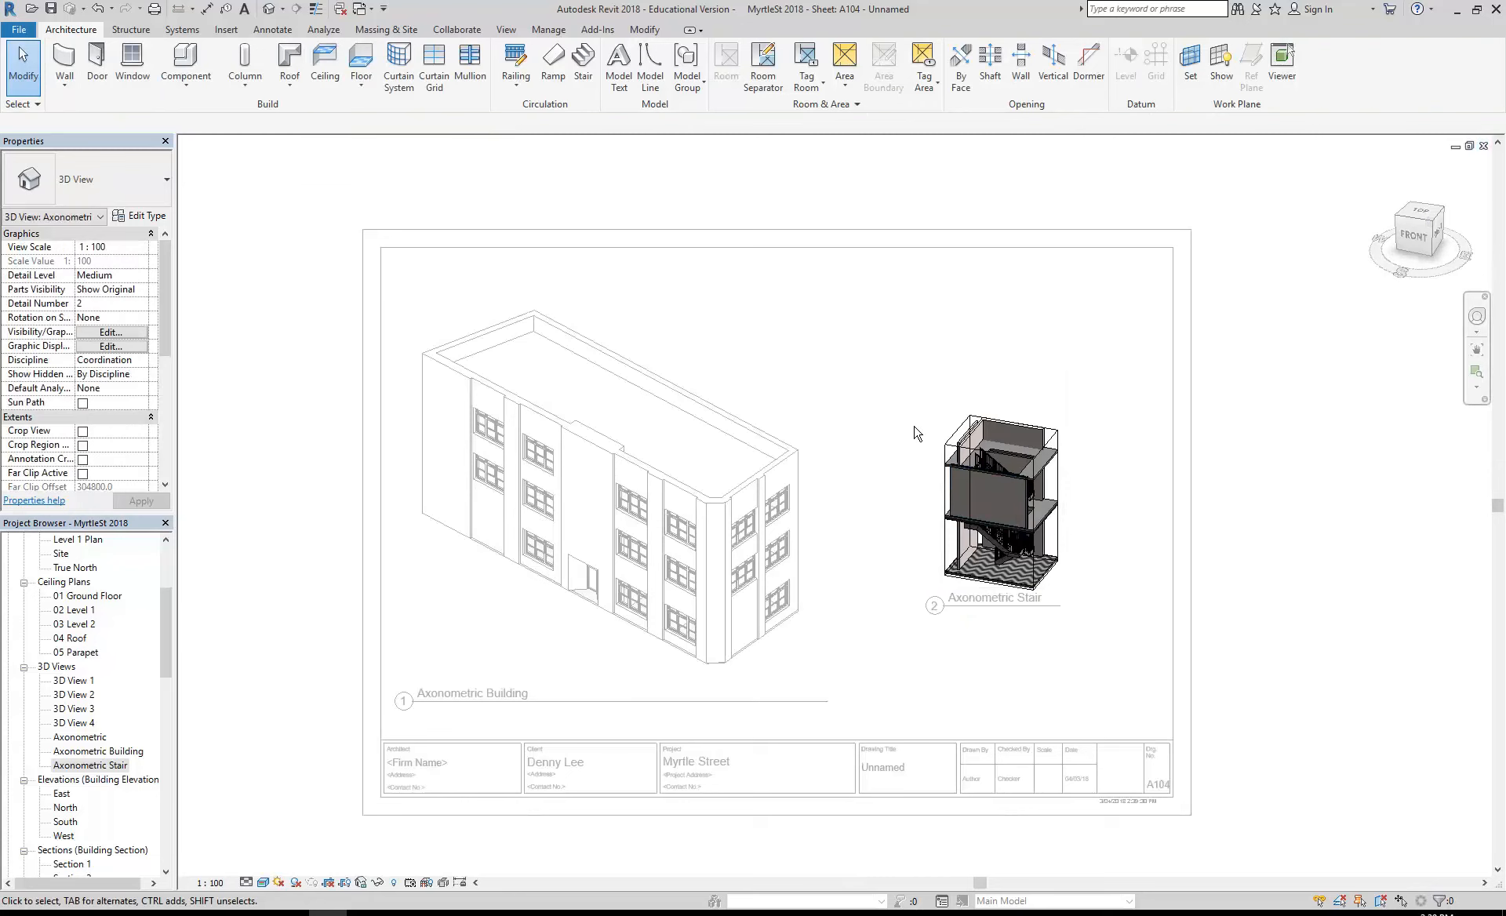
right_click(876, 388)
click(901, 469)
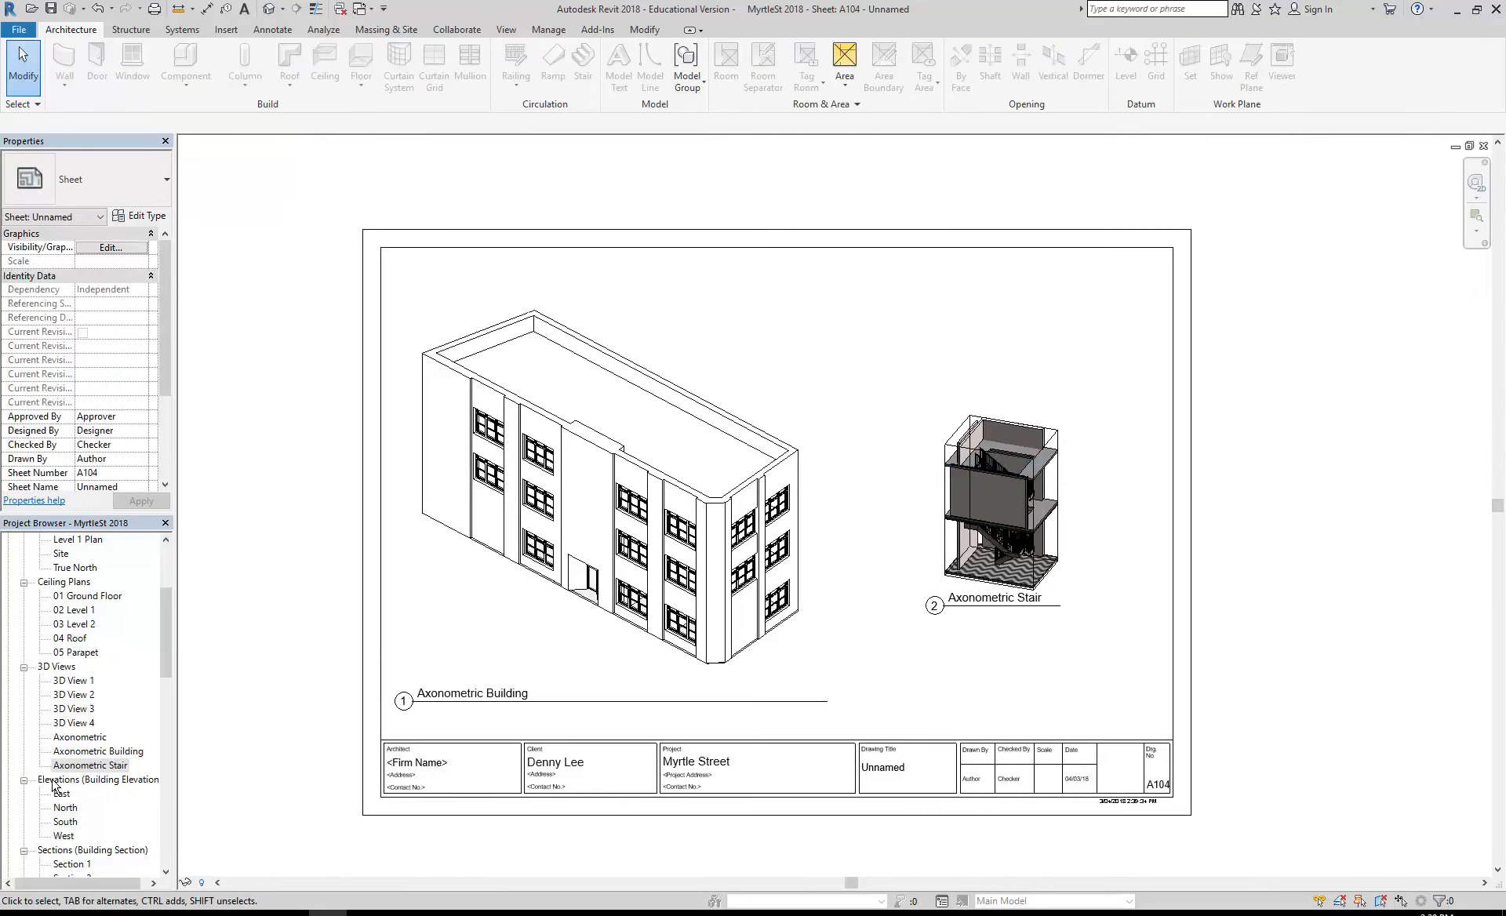
- Open sheet A101 - Floor Plans and examine the new wall beside the stair in the Ground Floor Plan
scroll(63, 785, down, 7)
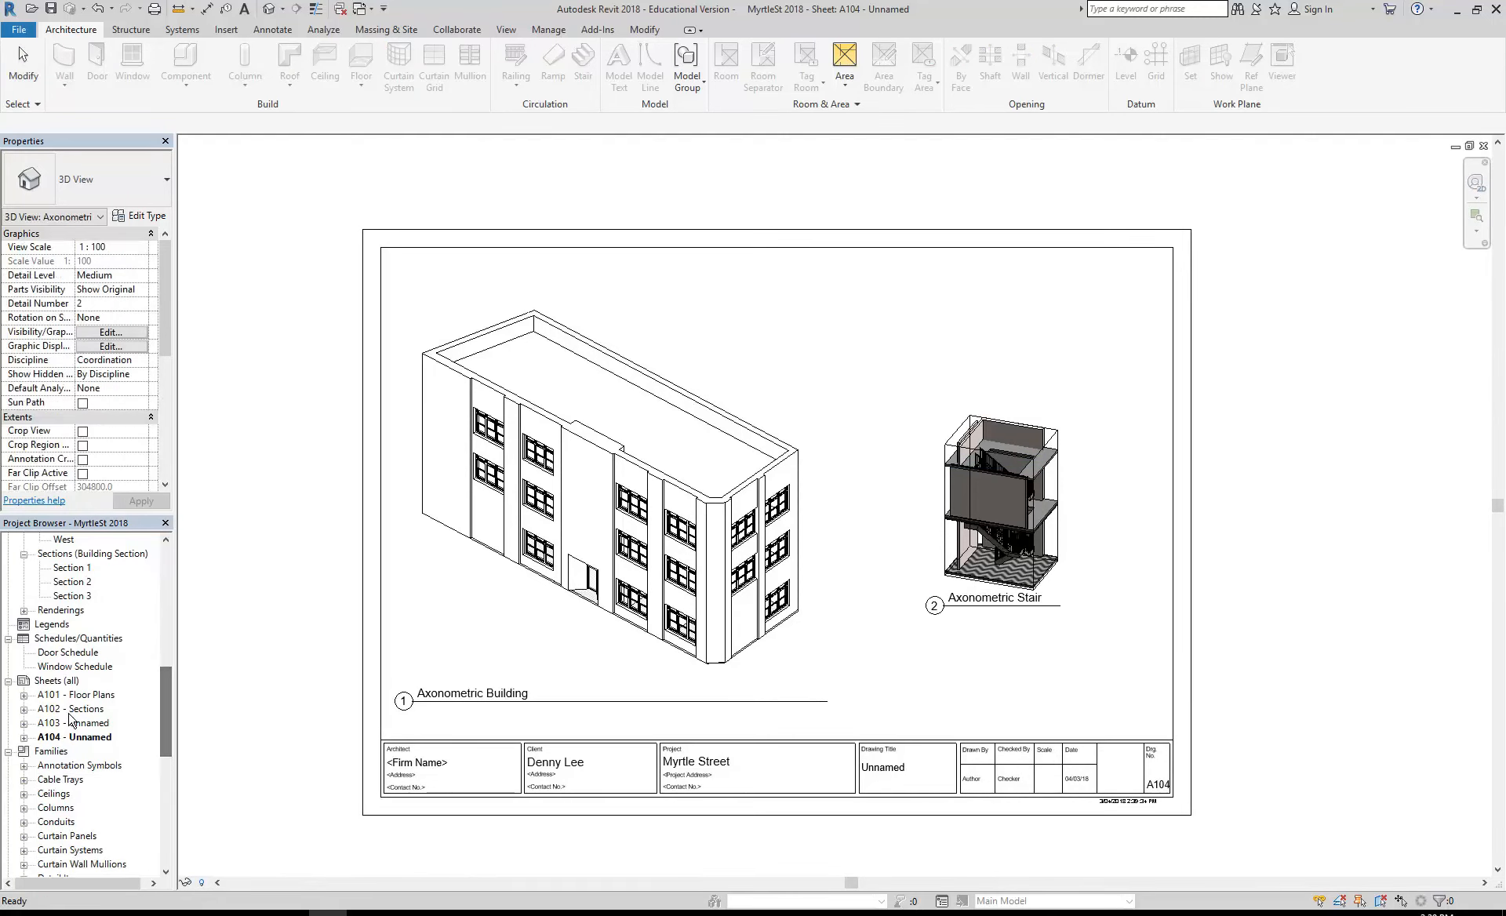
double_click(72, 695)
scroll(628, 437, up, 5)
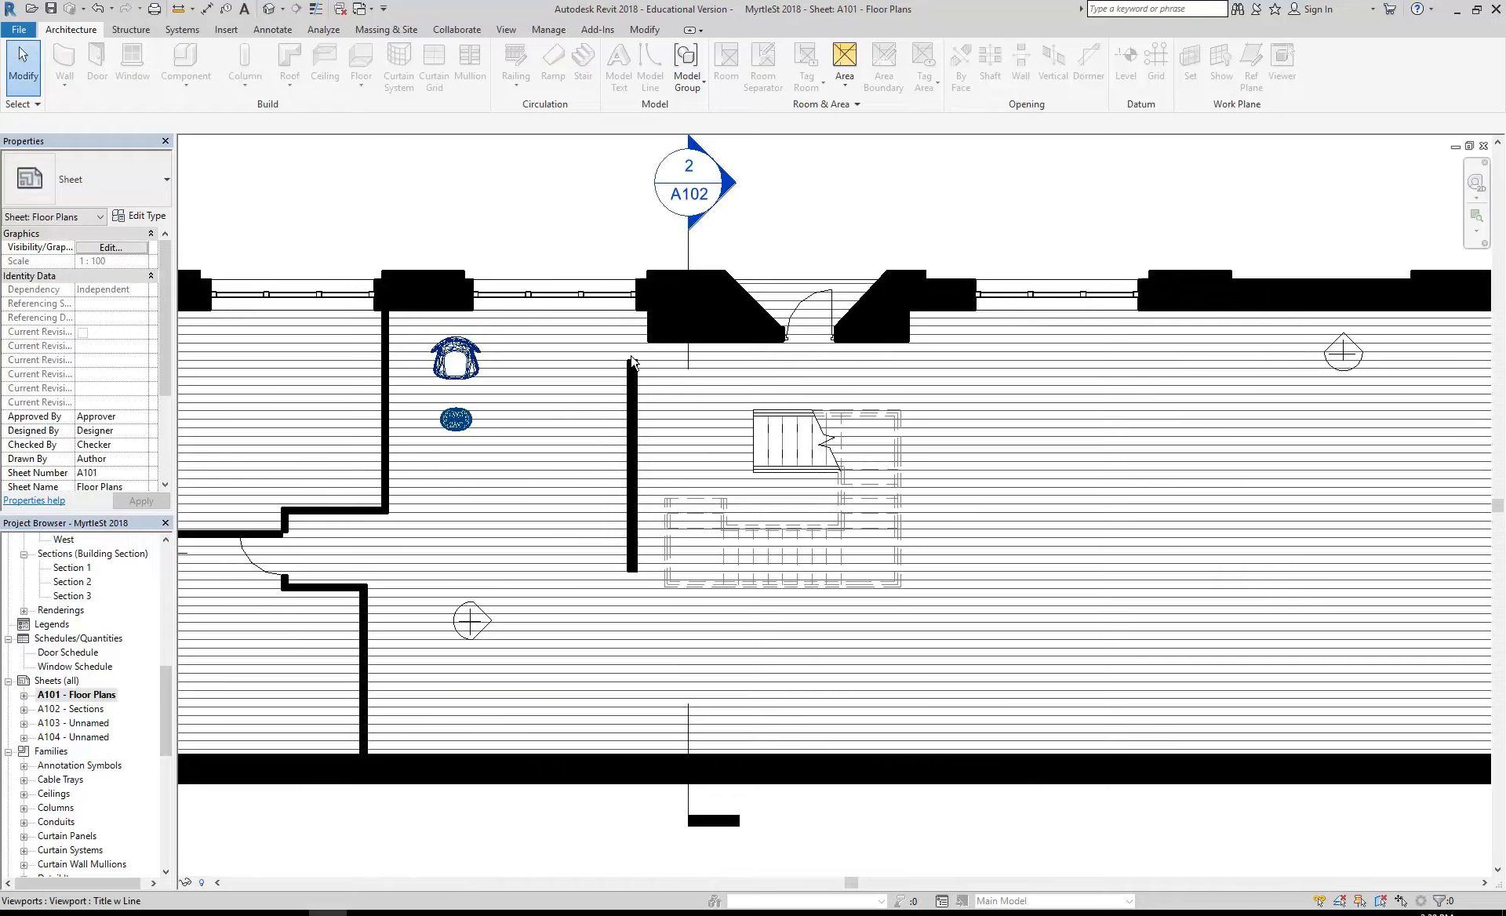
scroll(622, 594, down, 5)
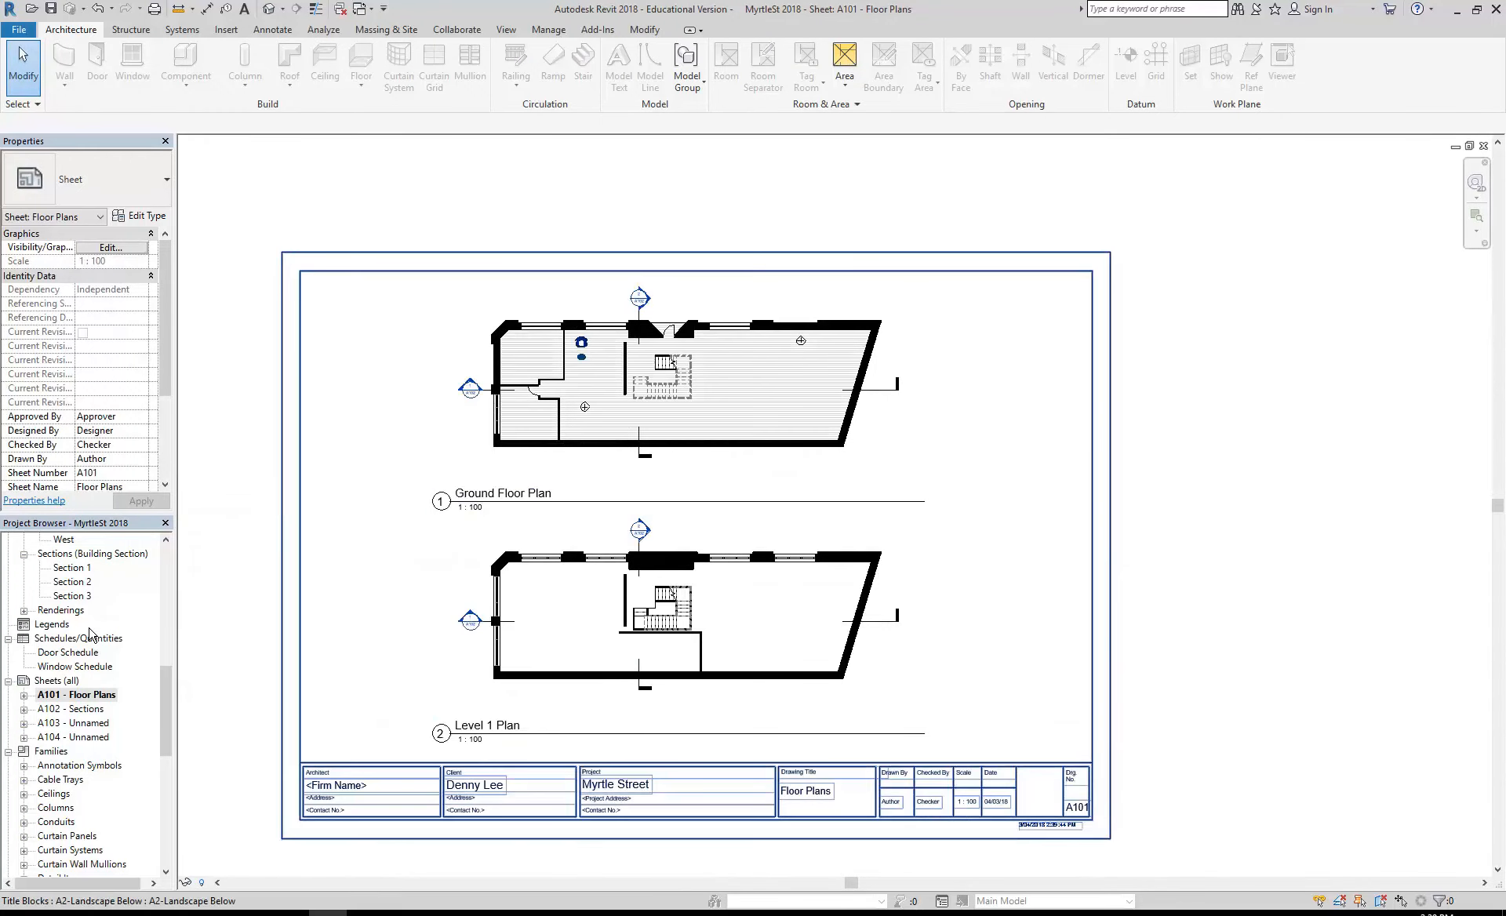
- Reopen sheet A104 and select the Axonometric Stair viewport
double_click(78, 739)
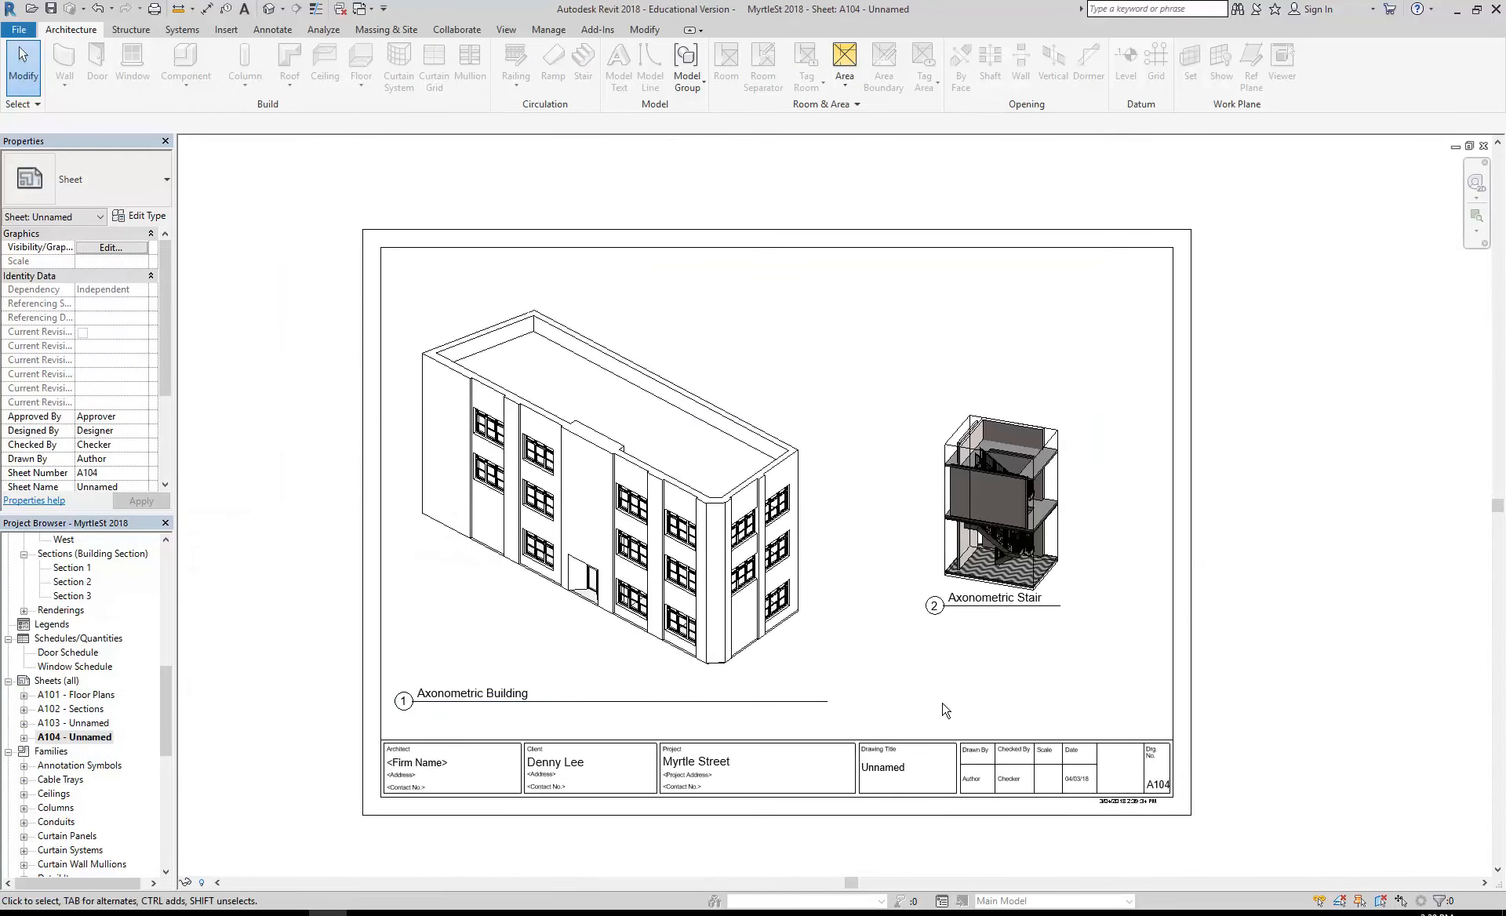
scroll(945, 710, up, 1)
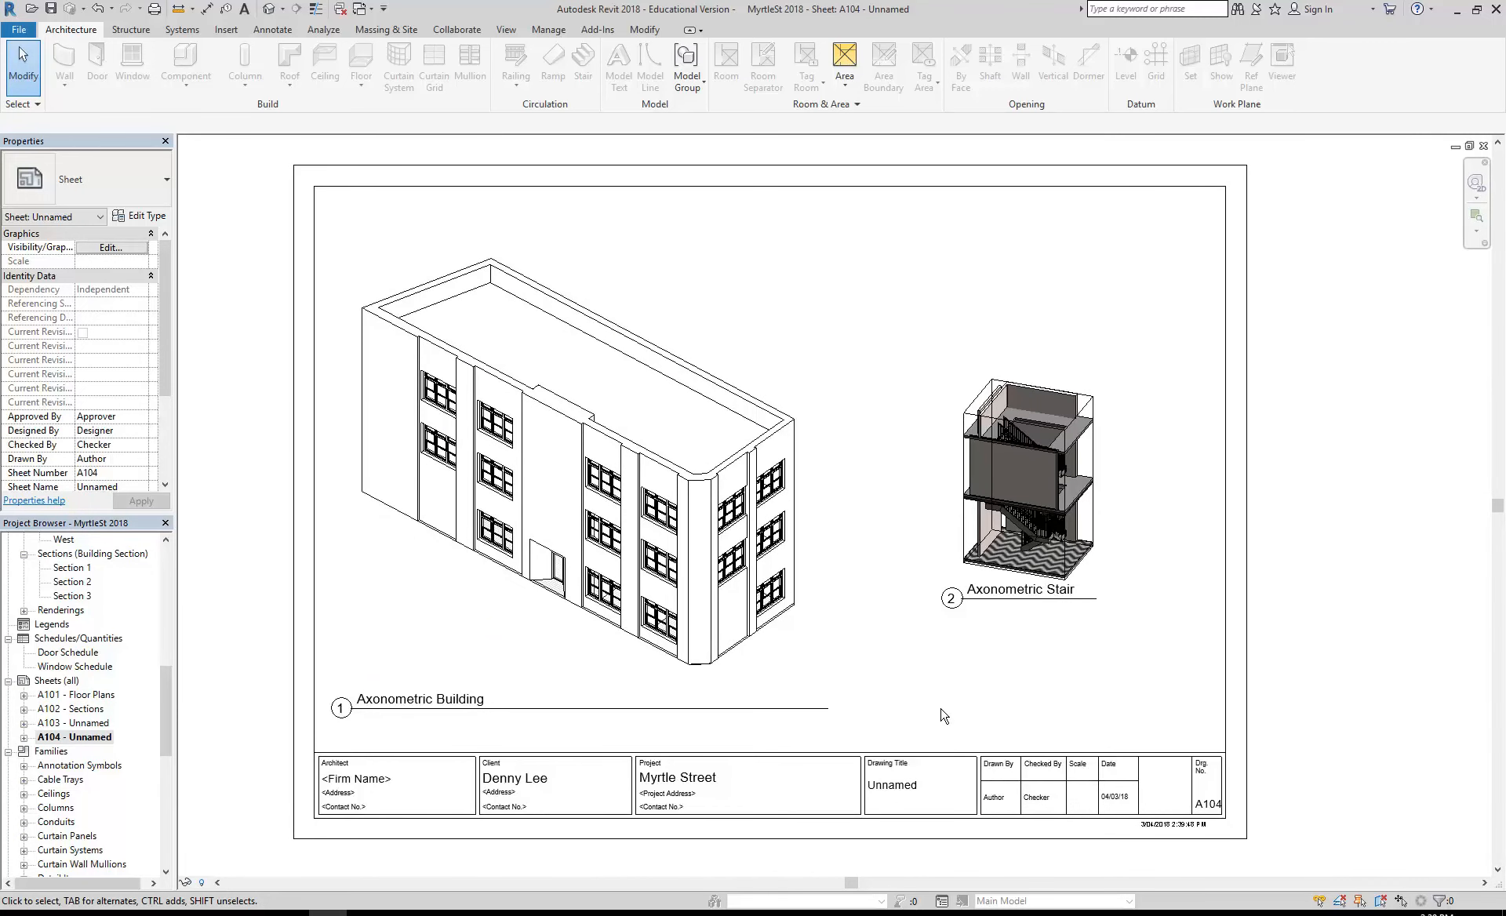
click(1020, 524)
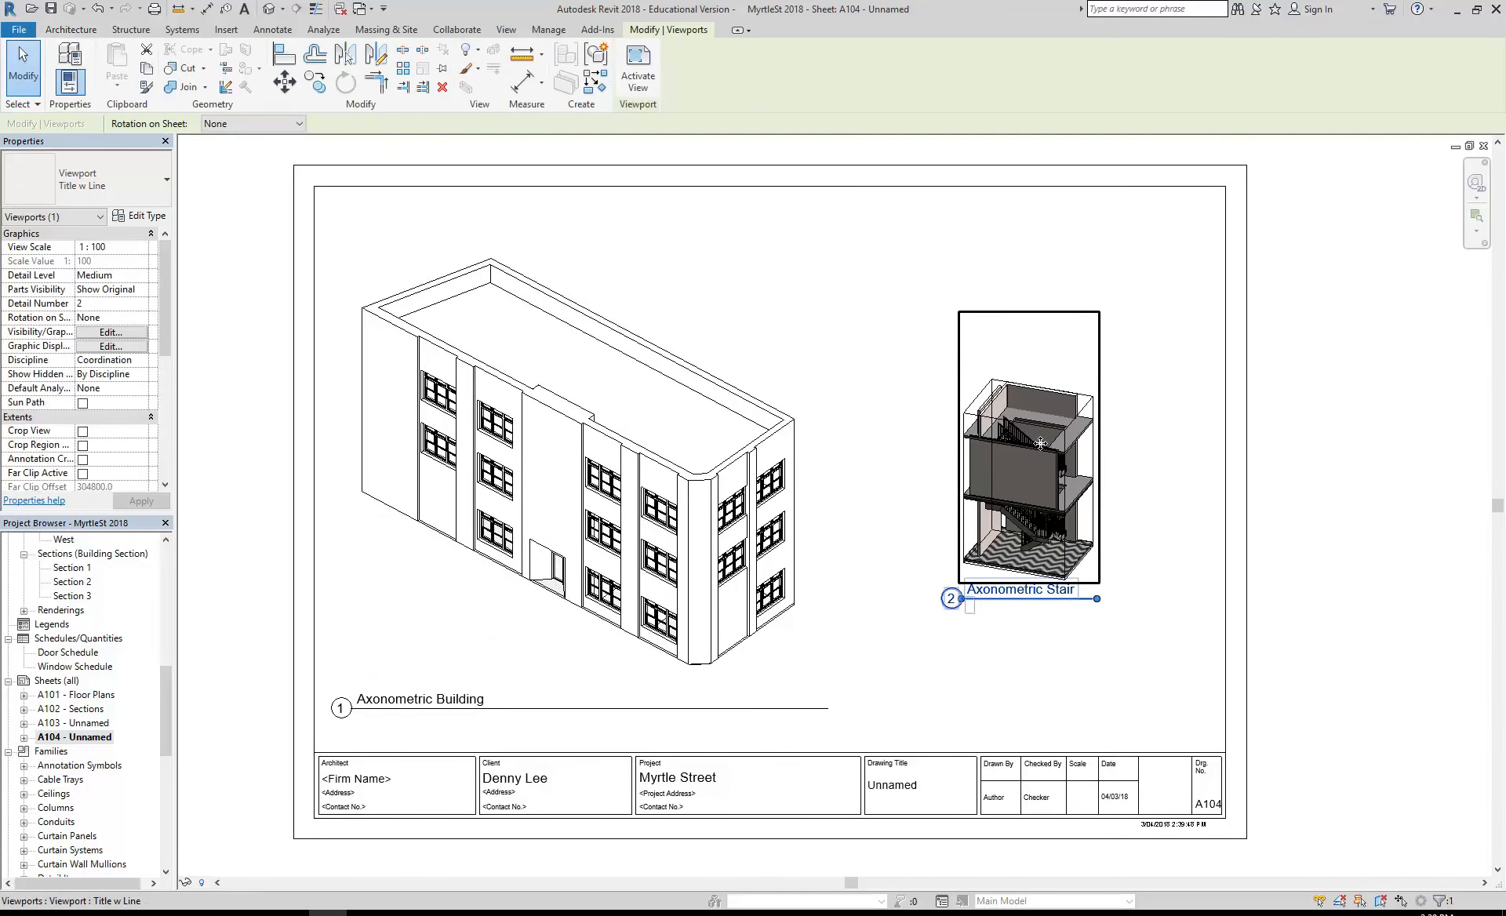
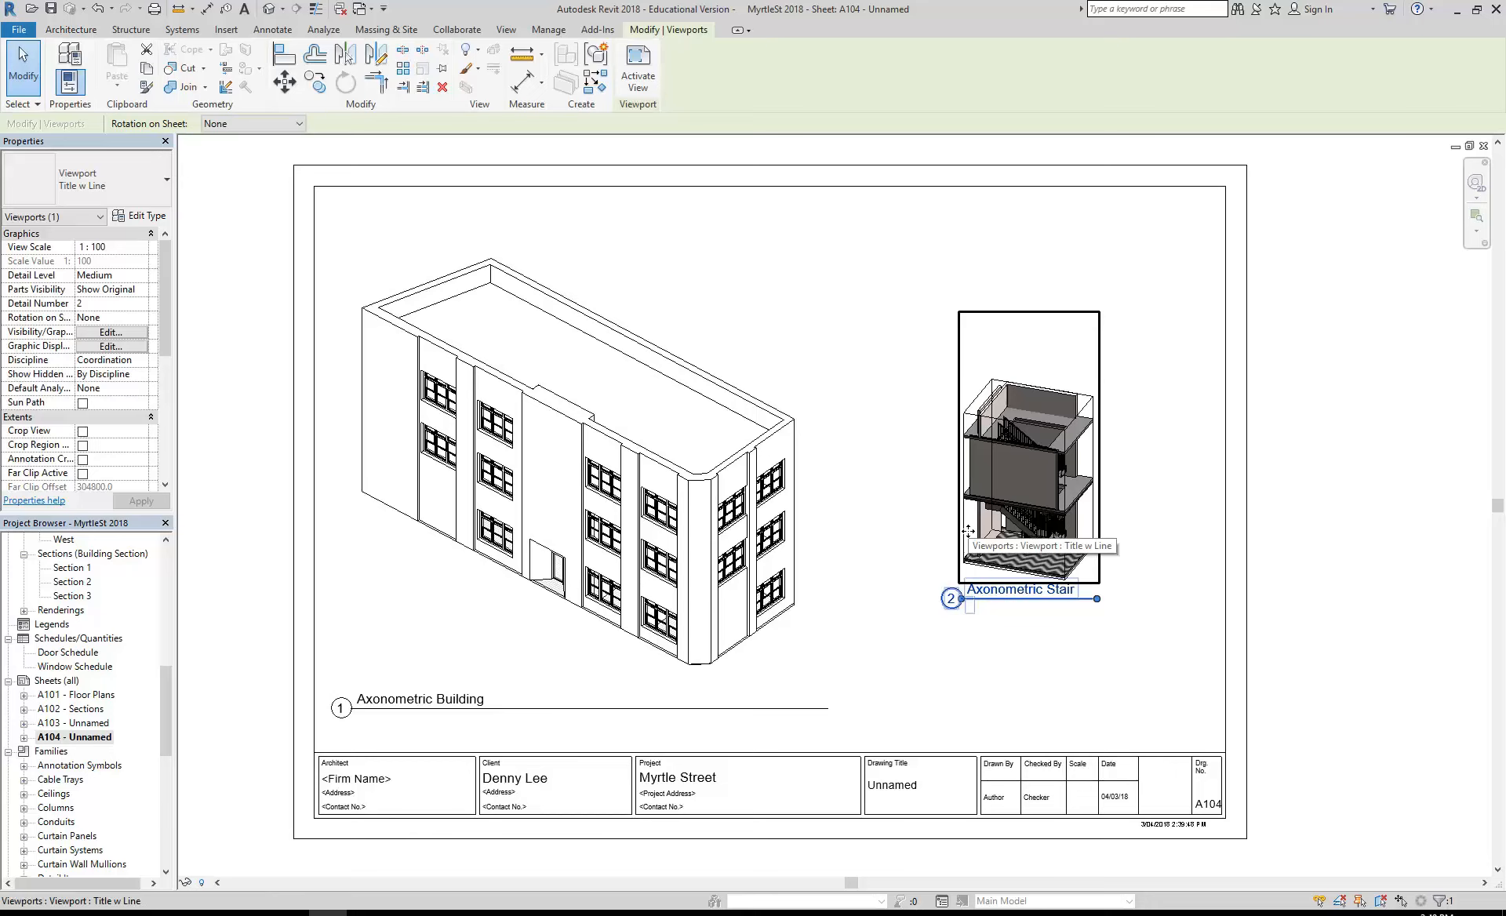
- Move the Axonometric Stair viewport so its title lines up with the Axonometric Building title, and set its view scale to 1:50
drag(969, 531, 934, 610)
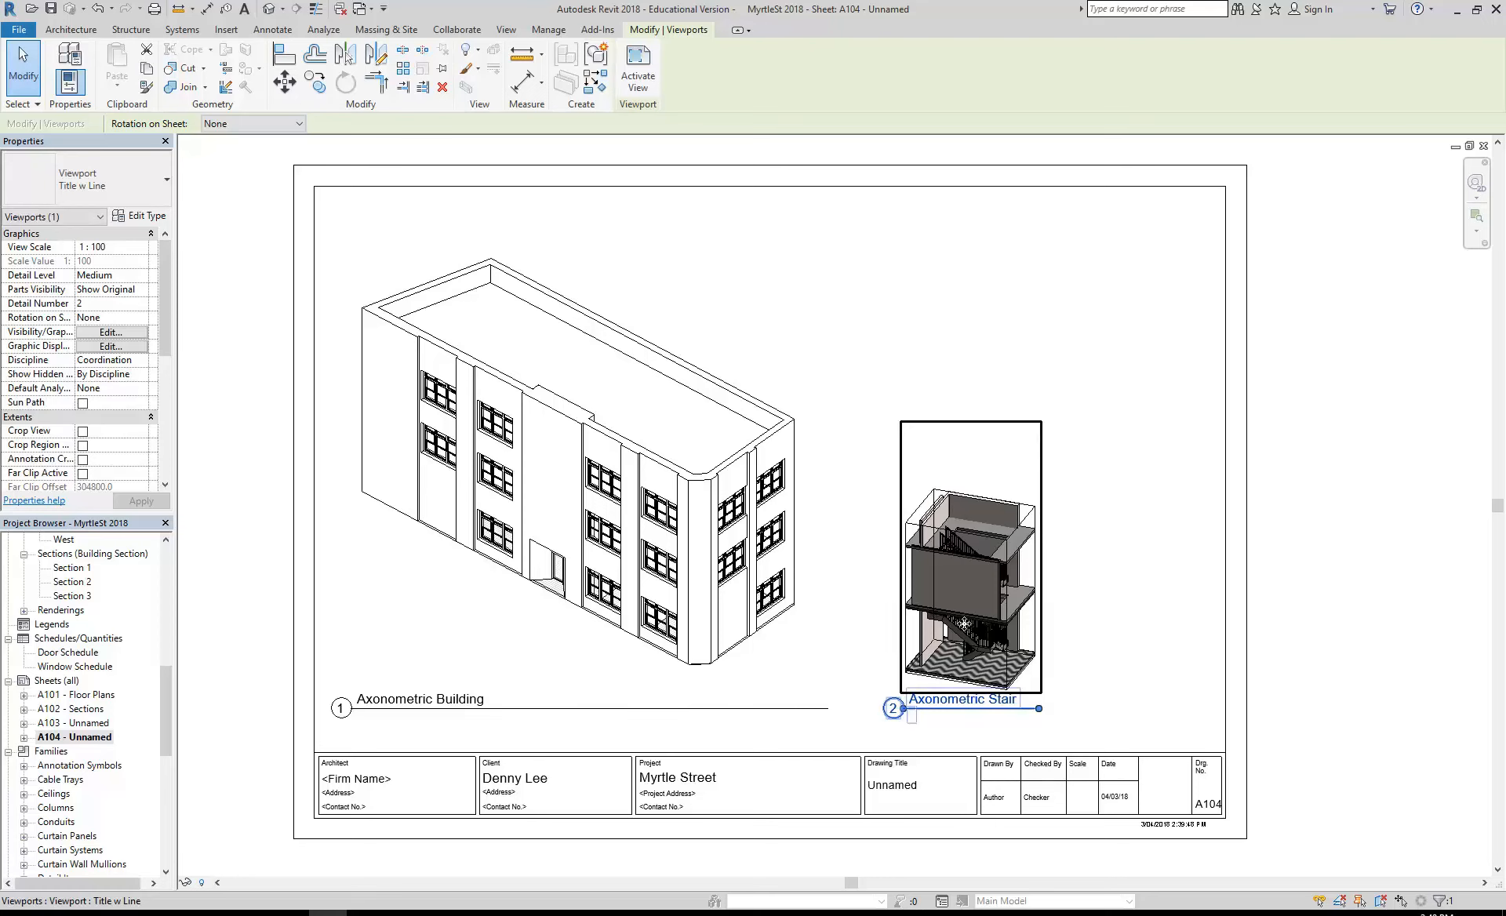
click(141, 249)
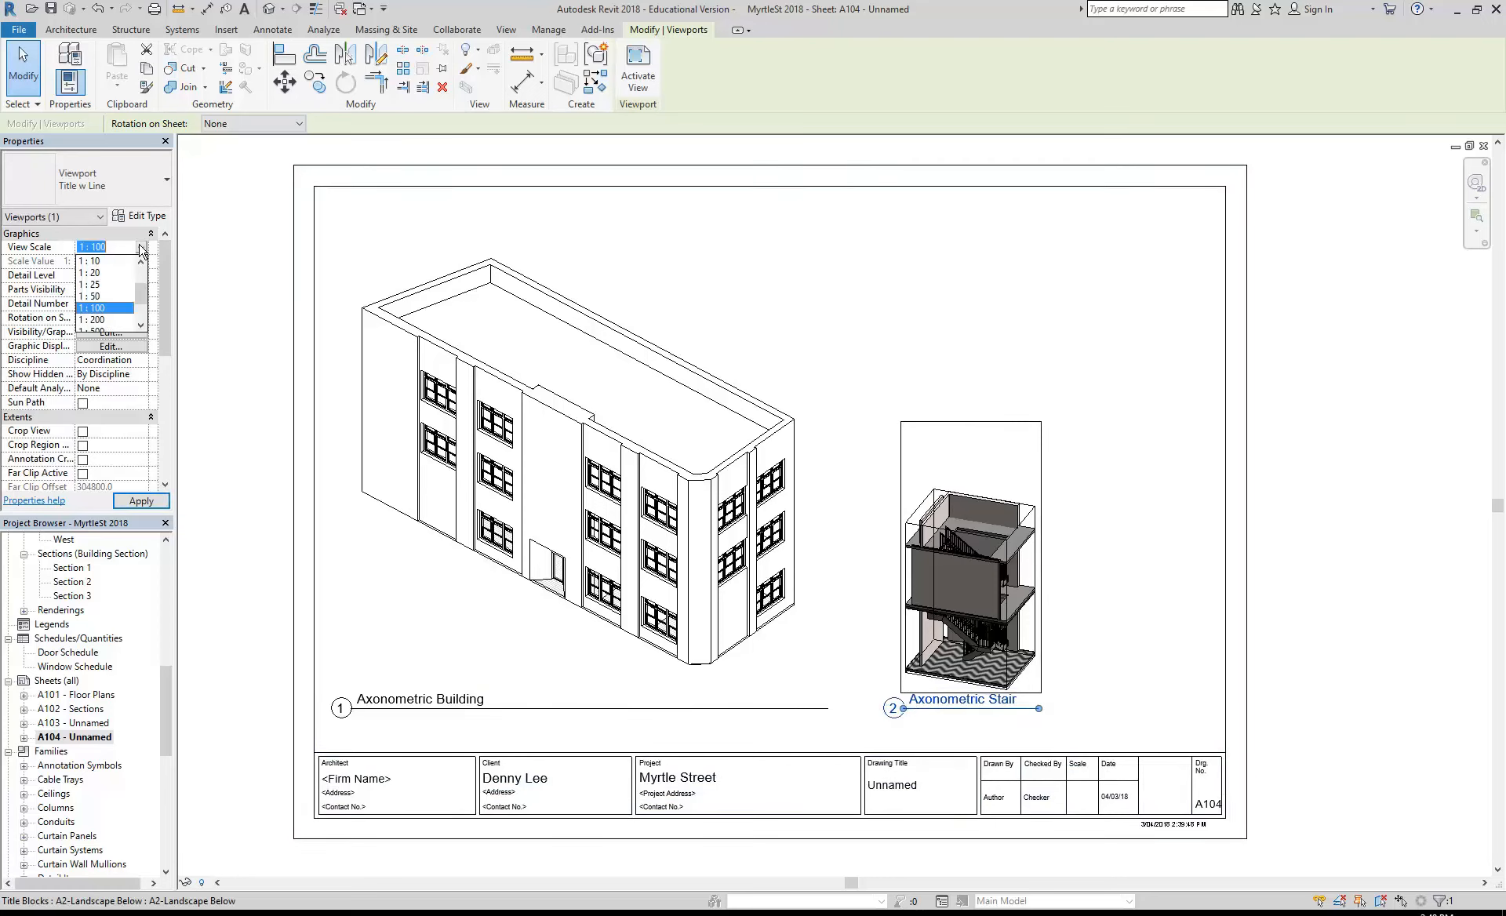
click(88, 297)
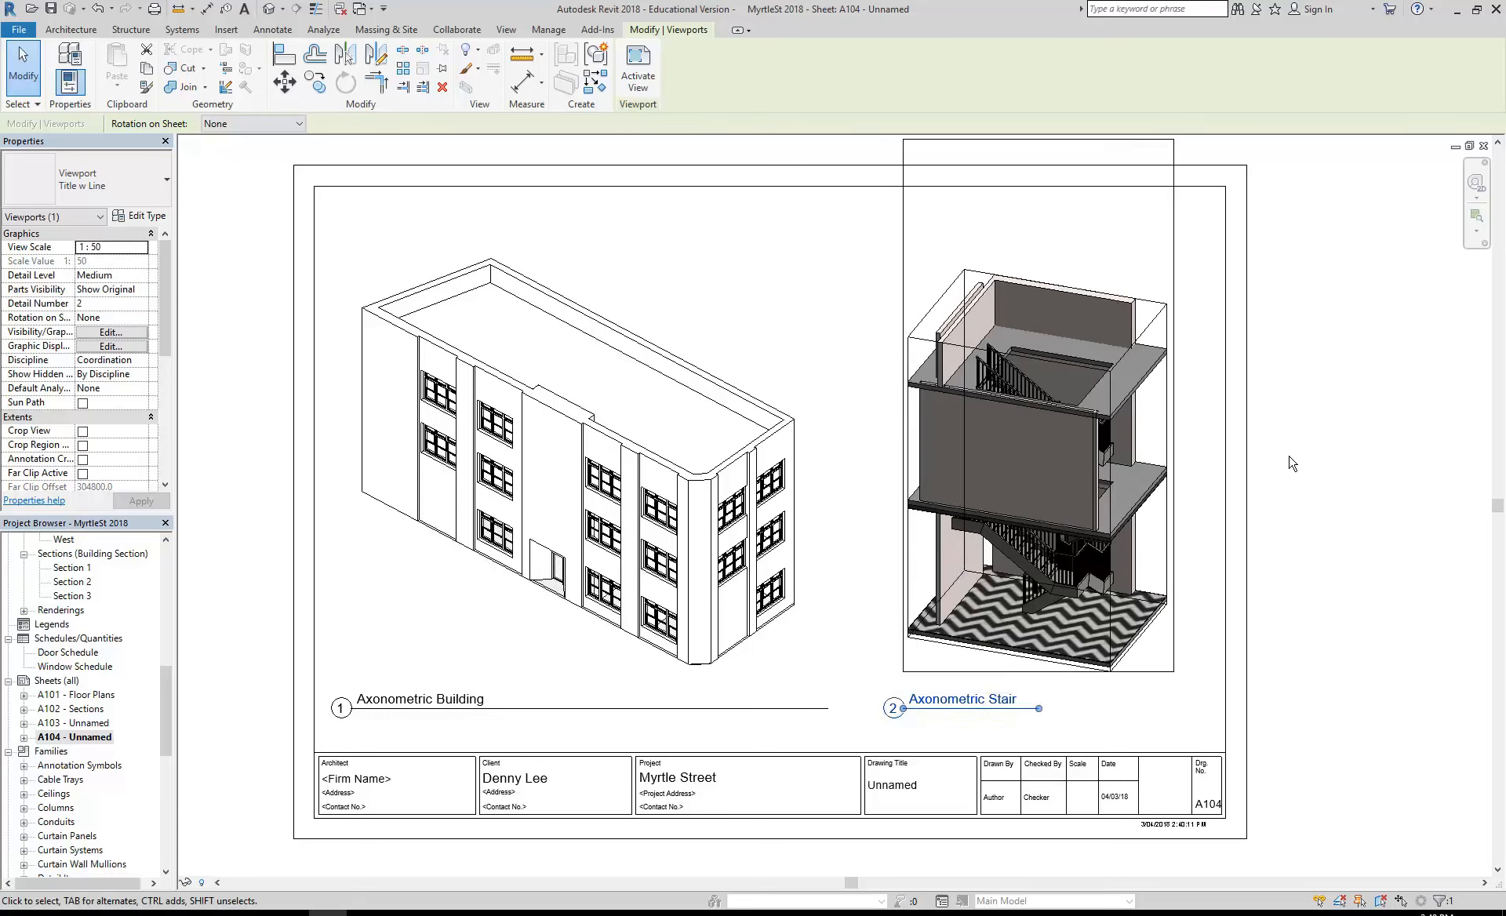
click(1369, 471)
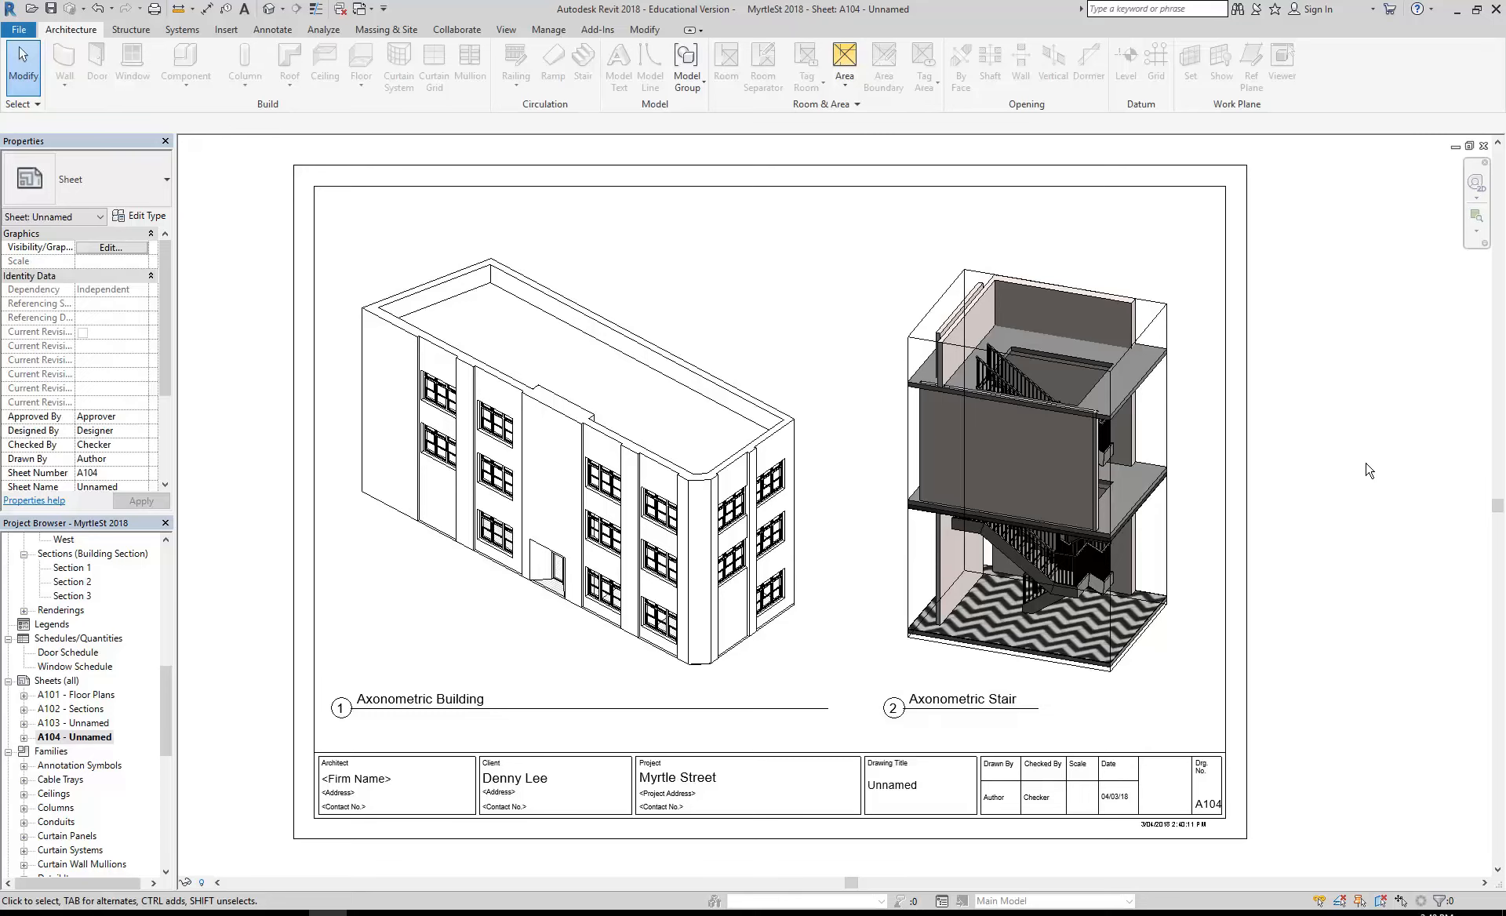
- Activate the Axonometric Stair viewport, hide the Level 1 wall in front of the stair in that view, and deactivate the viewport
click(989, 429)
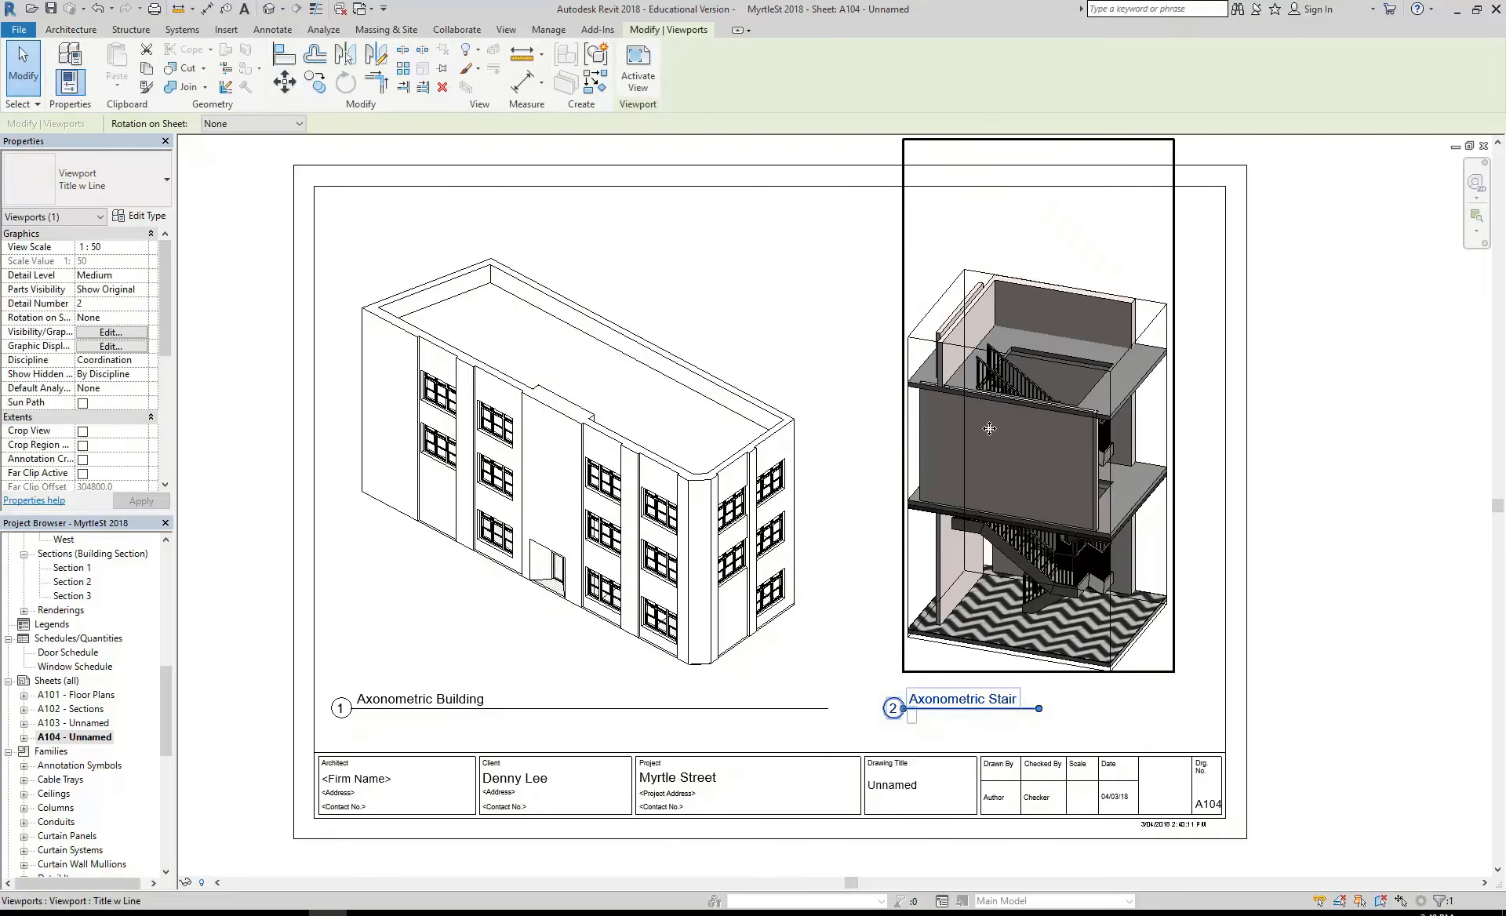
right_click(990, 429)
mouse_move(1016, 532)
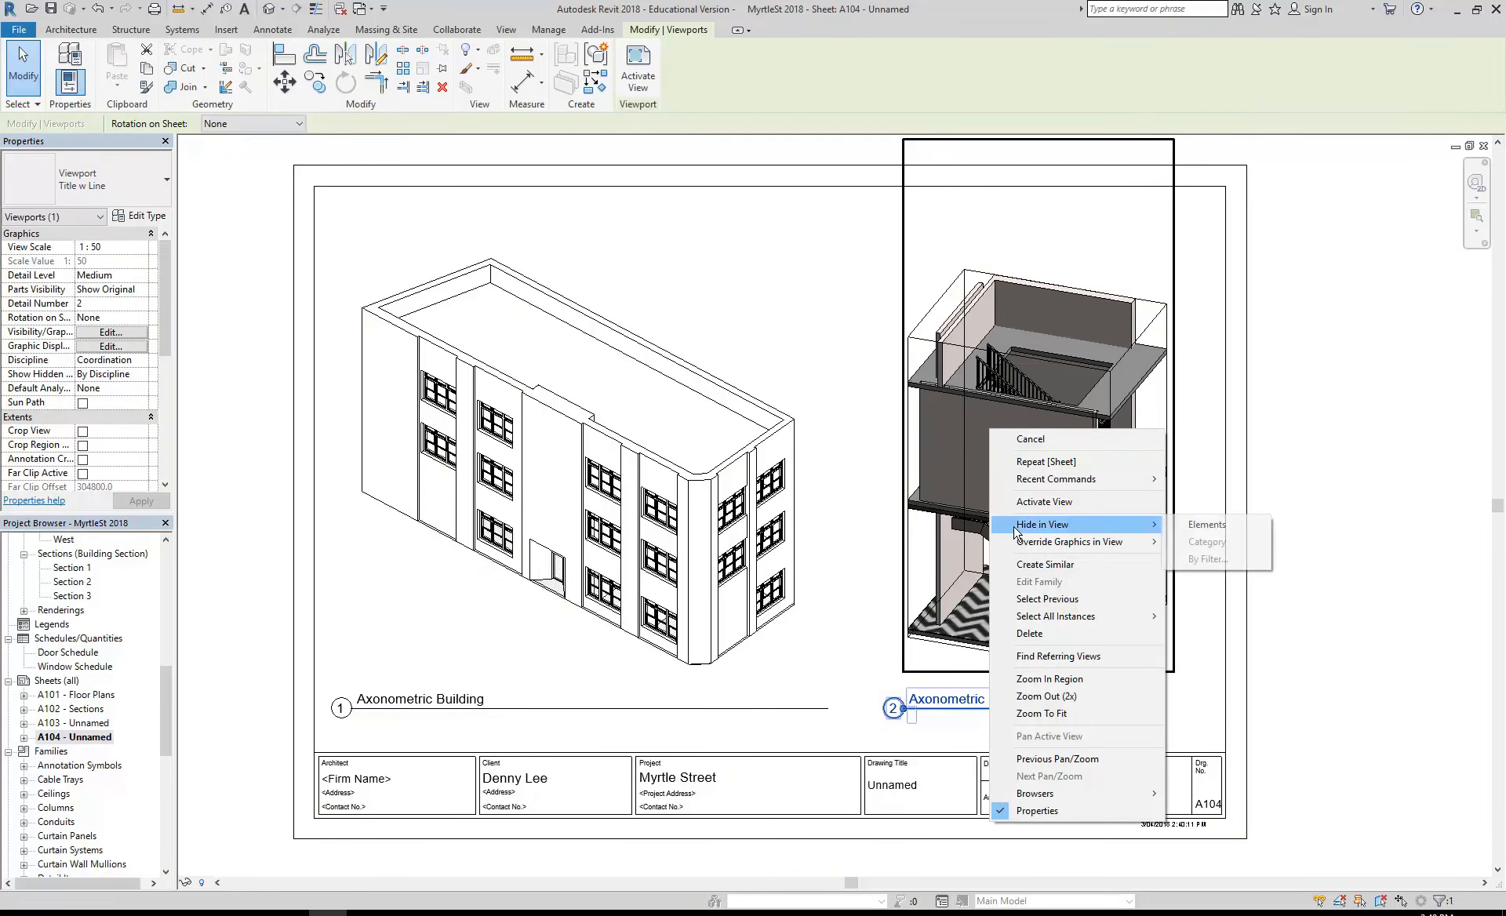
click(1020, 502)
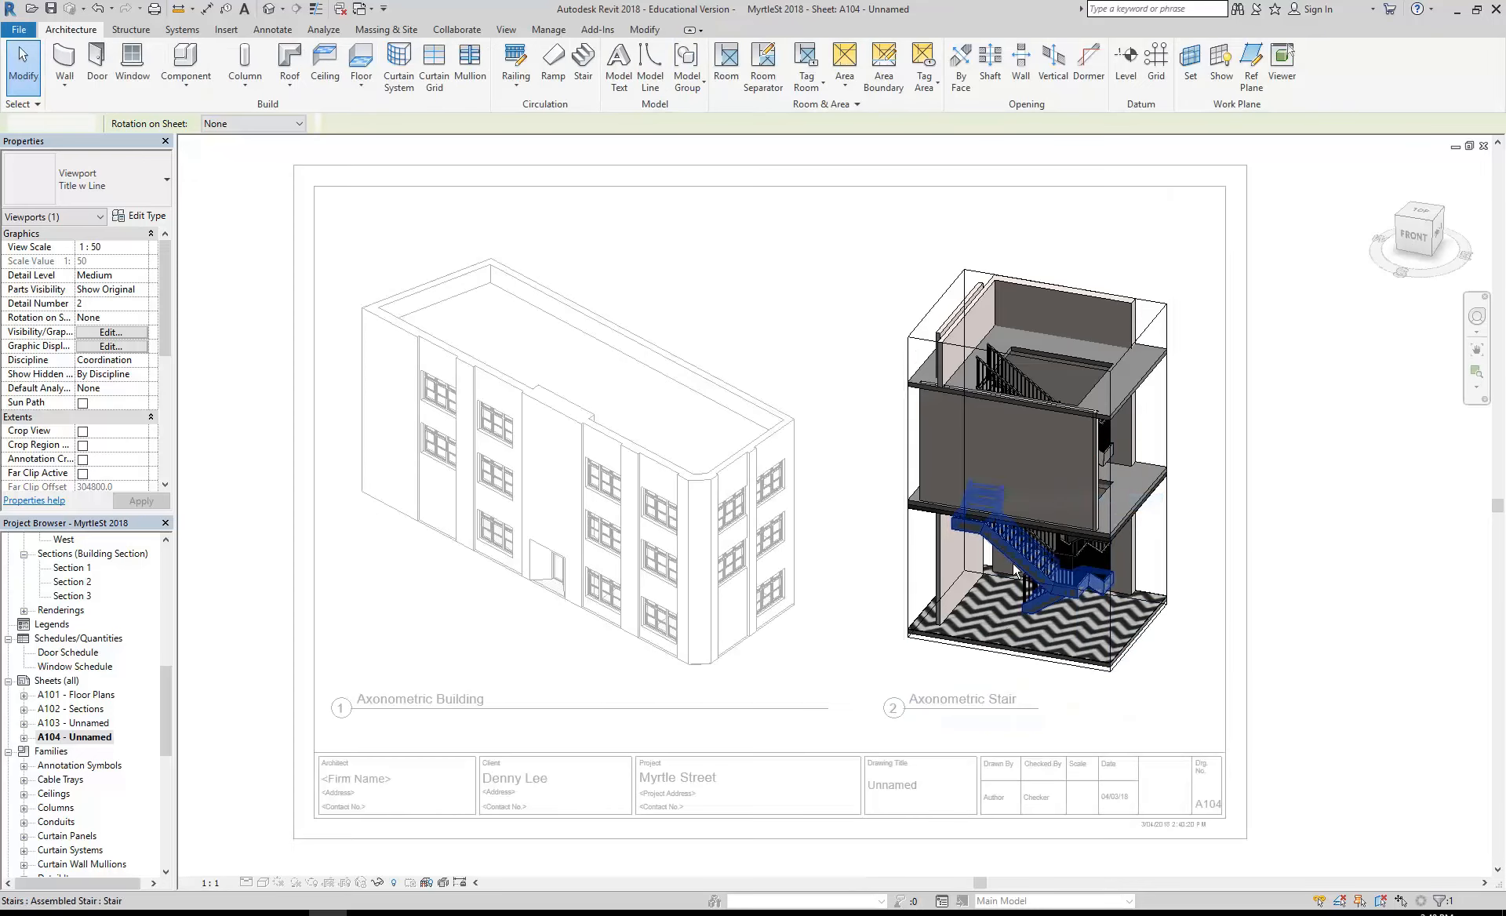
click(919, 444)
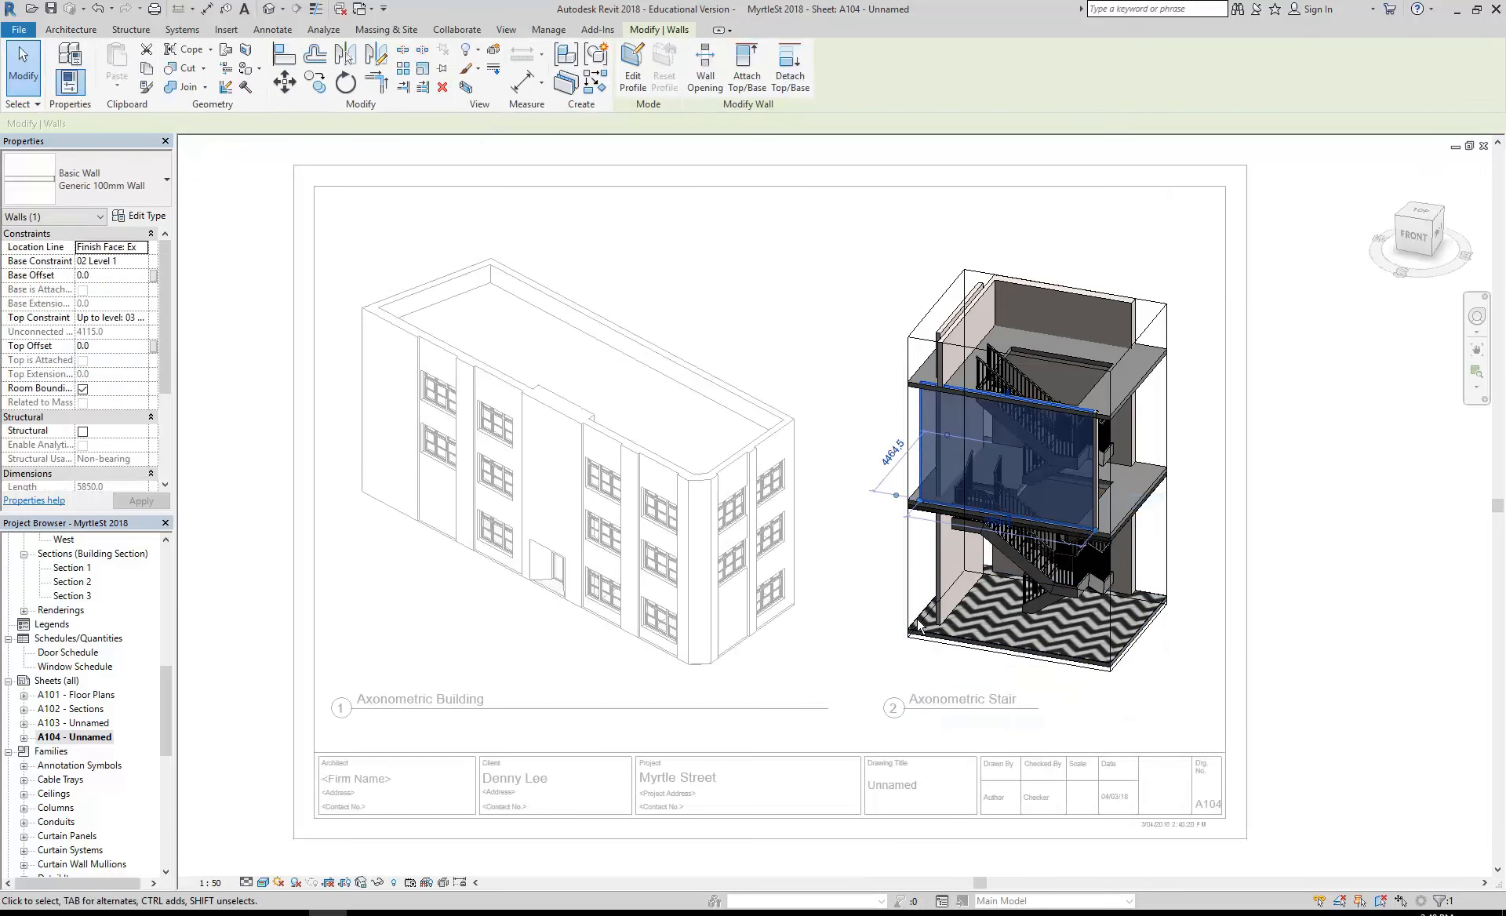
right_click(919, 401)
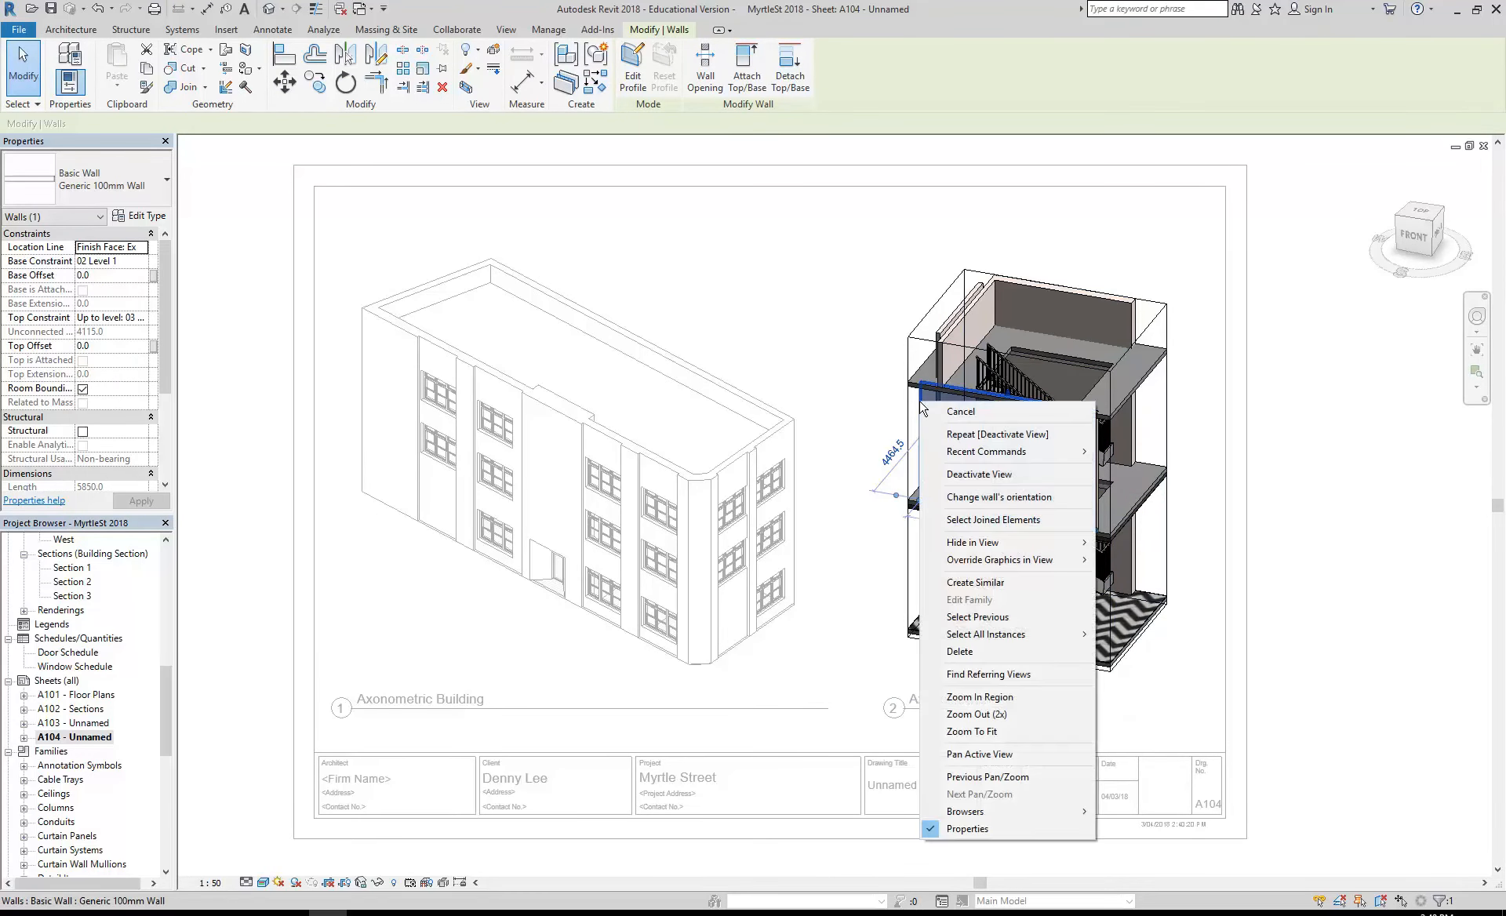
mouse_move(967, 553)
click(1138, 542)
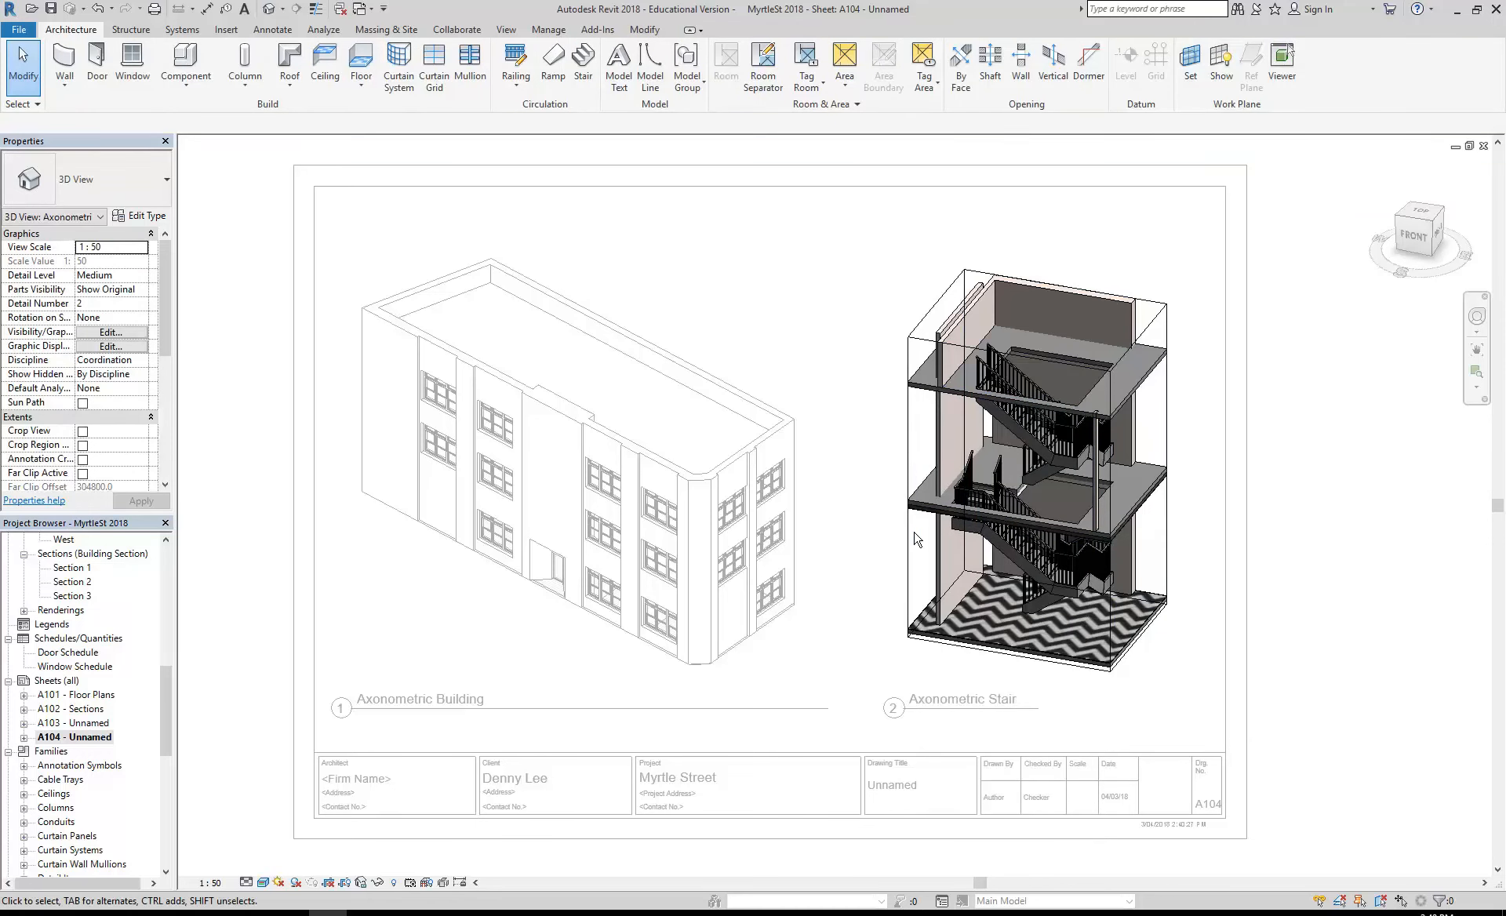
right_click(920, 406)
click(936, 479)
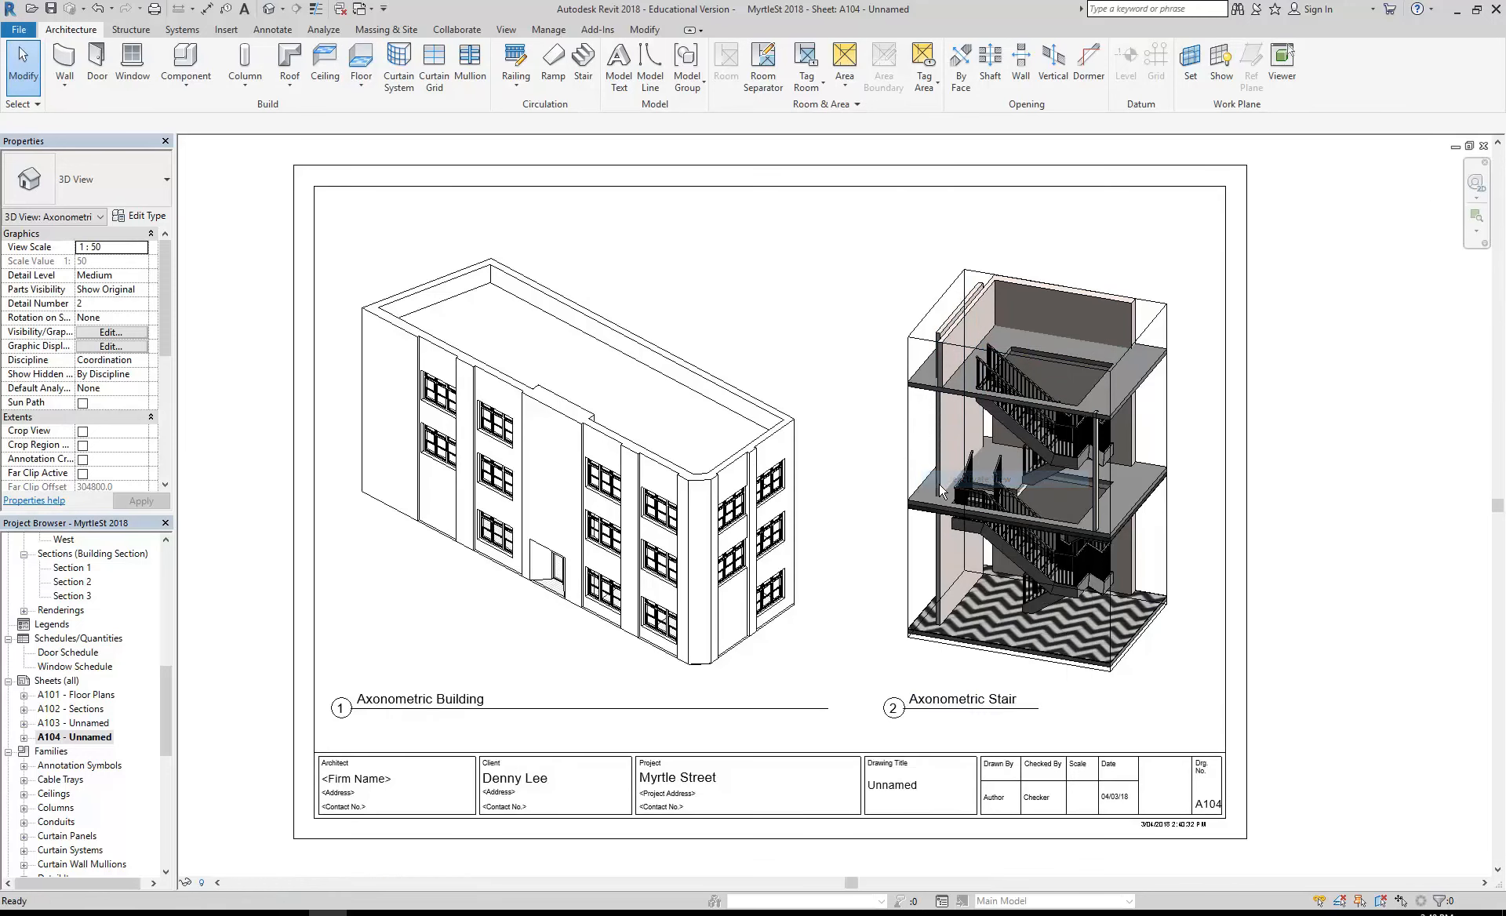
- Review the view scale options of the Axonometric Stair viewport and keep it at 1:50
click(927, 441)
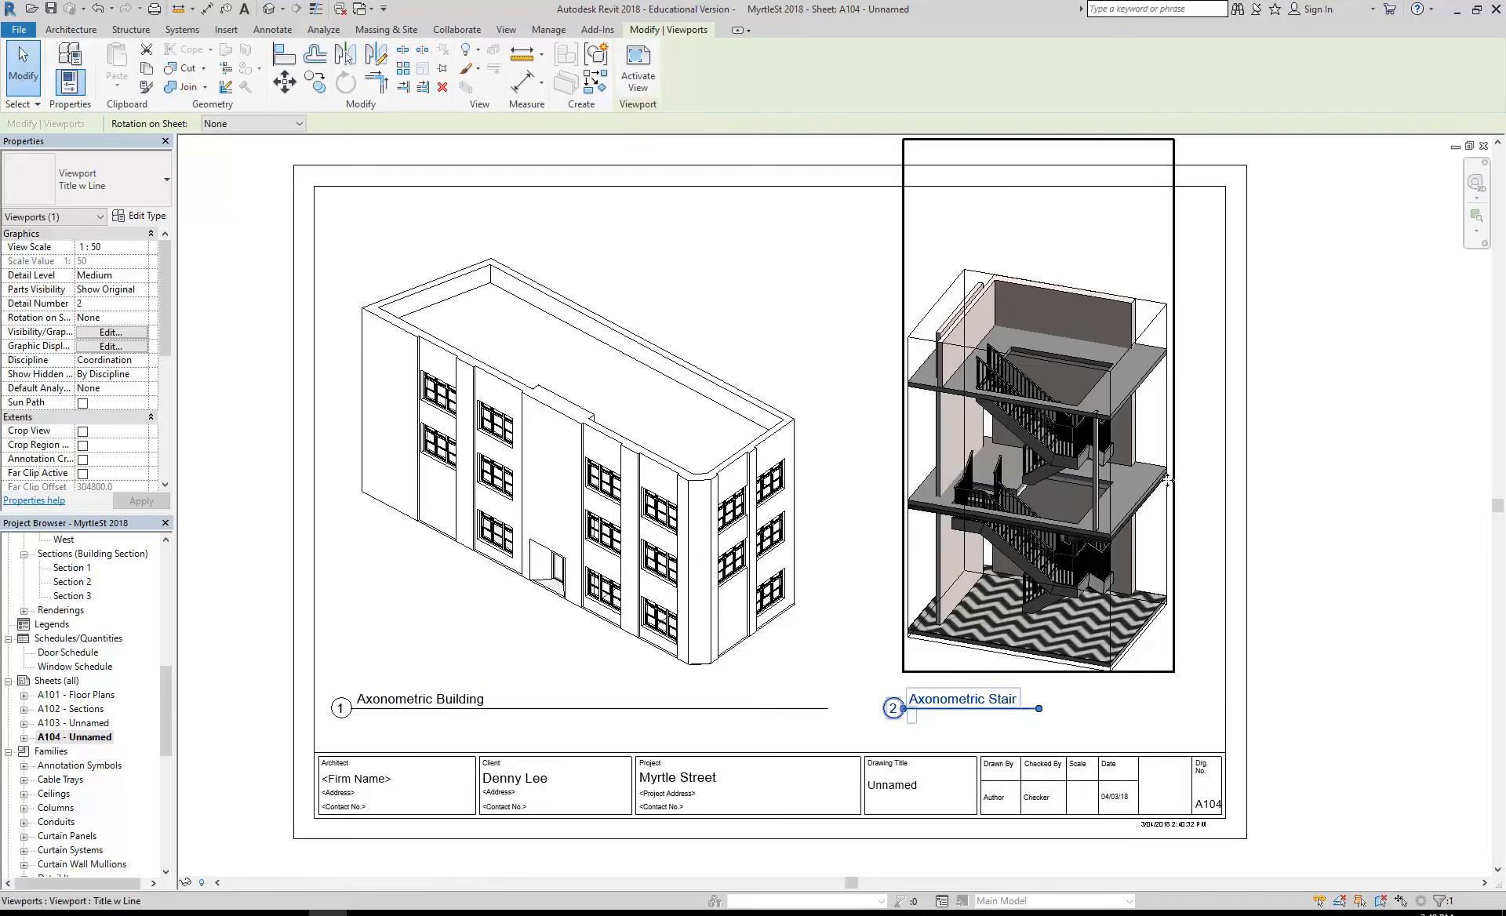
click(142, 250)
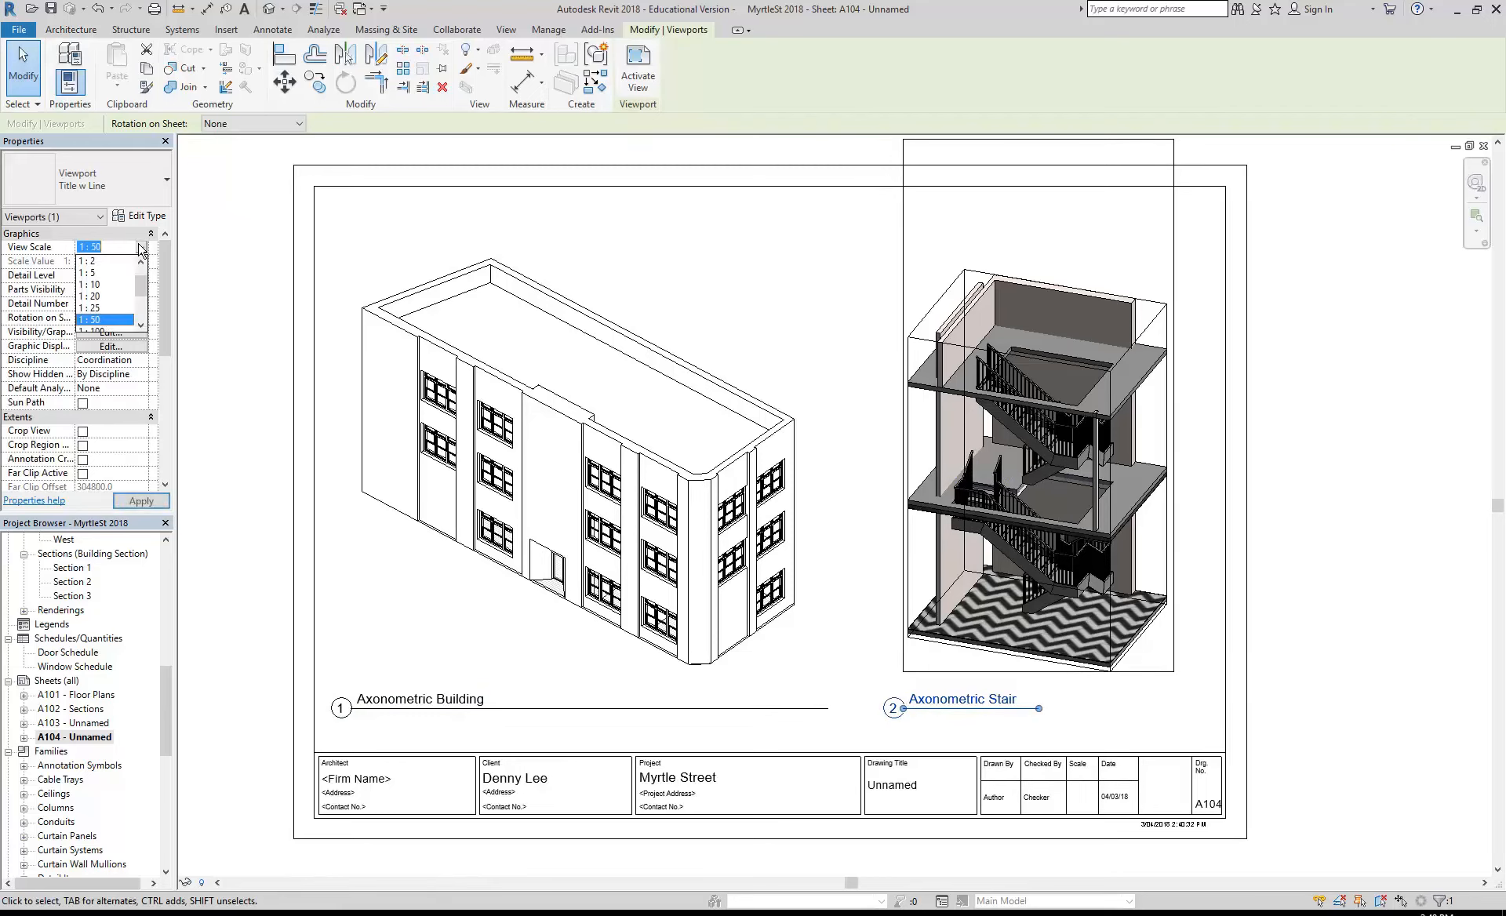
click(98, 326)
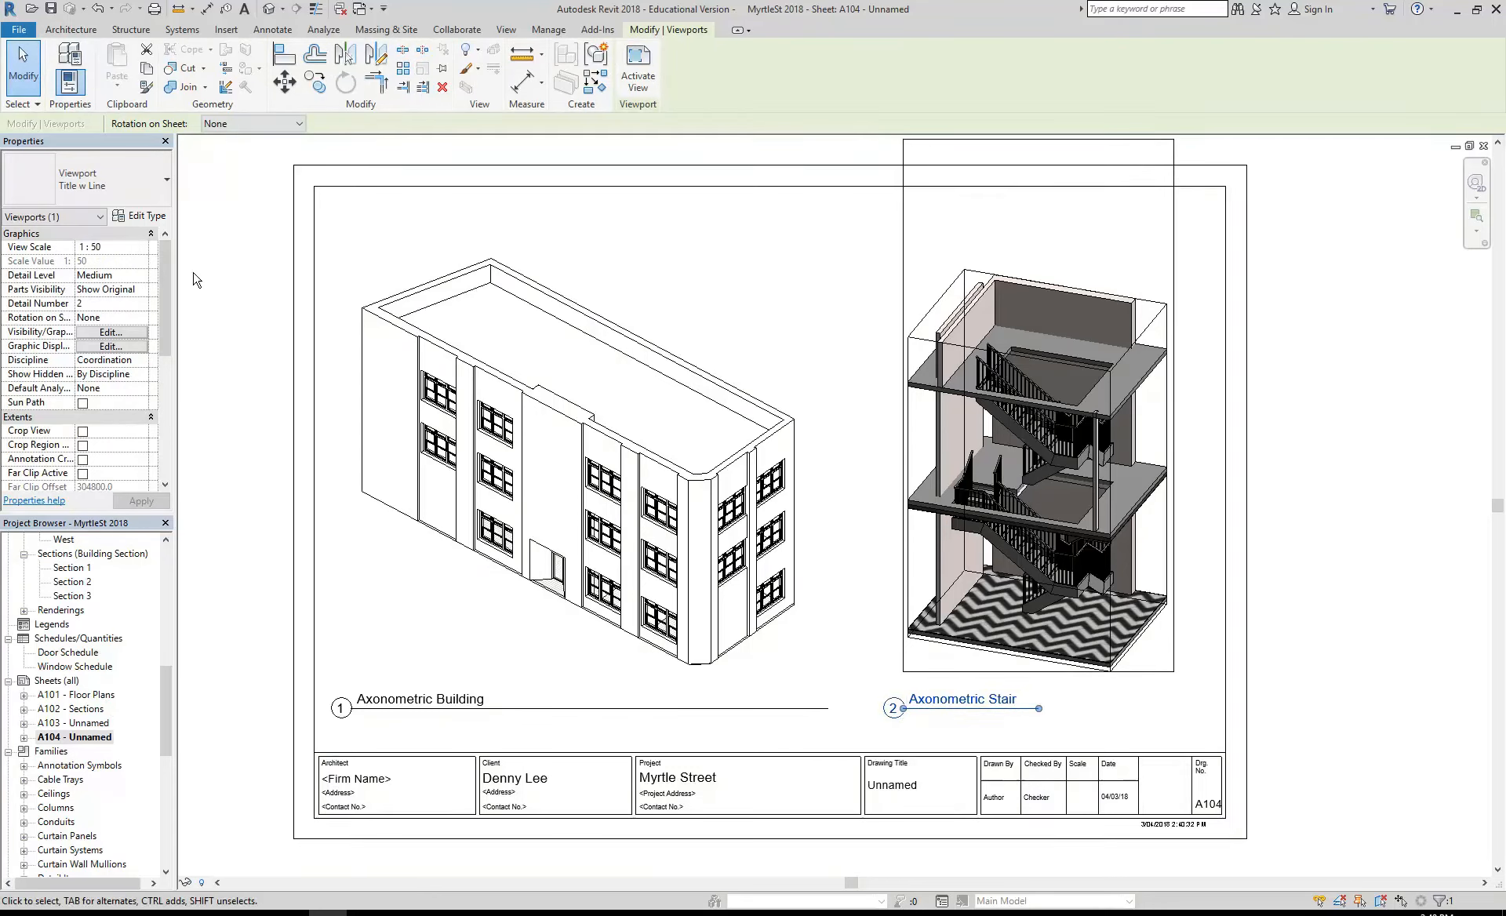
click(848, 311)
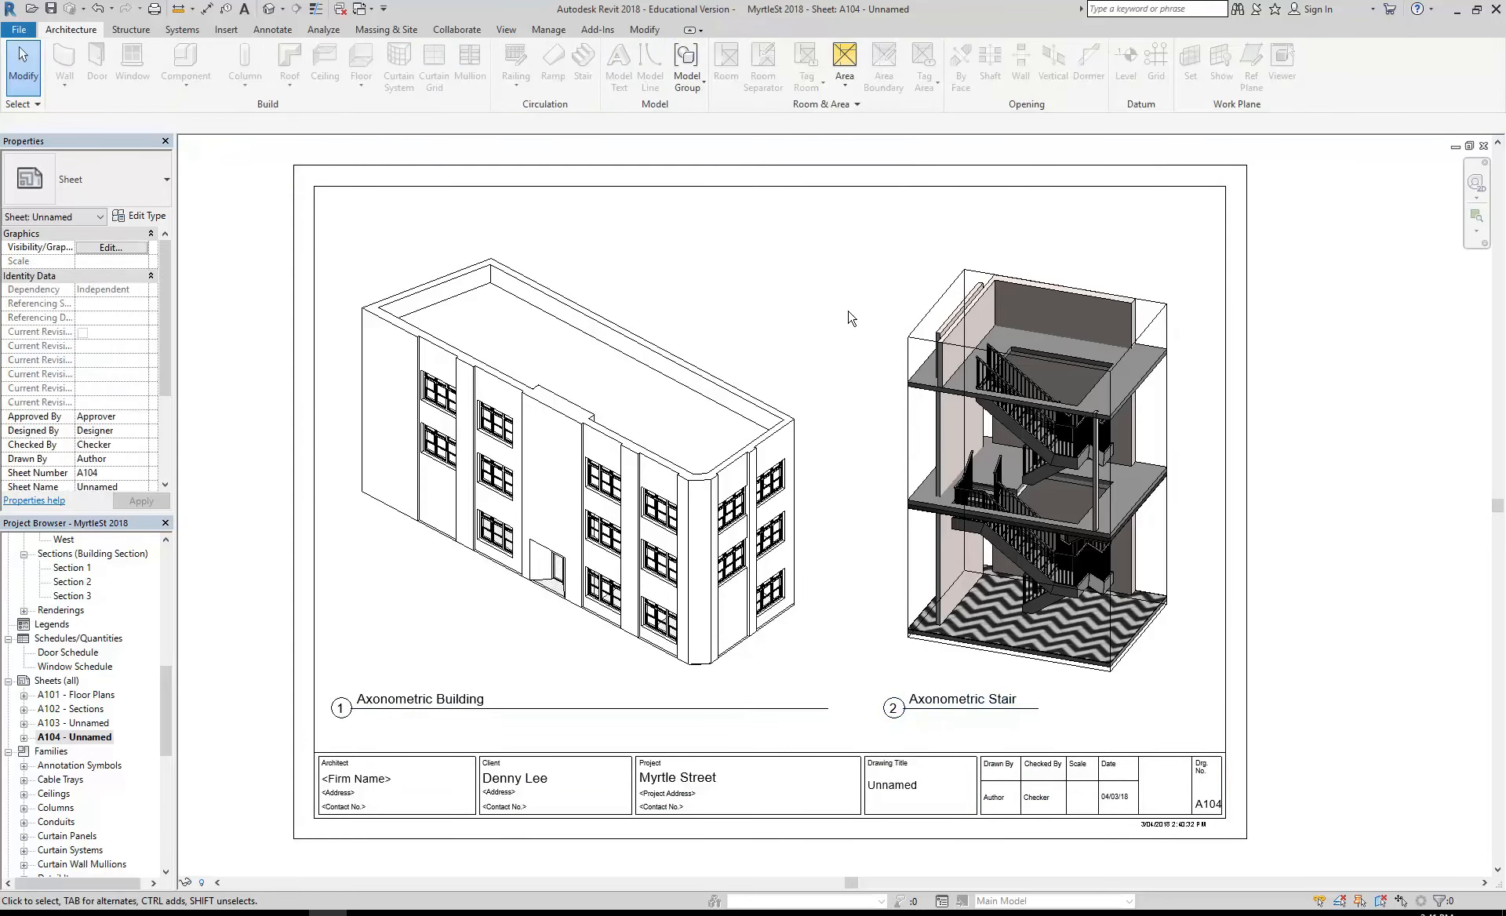
- Activate the Axonometric Stair viewport, orbit the model to a view between front and right, and deactivate the viewport
click(935, 488)
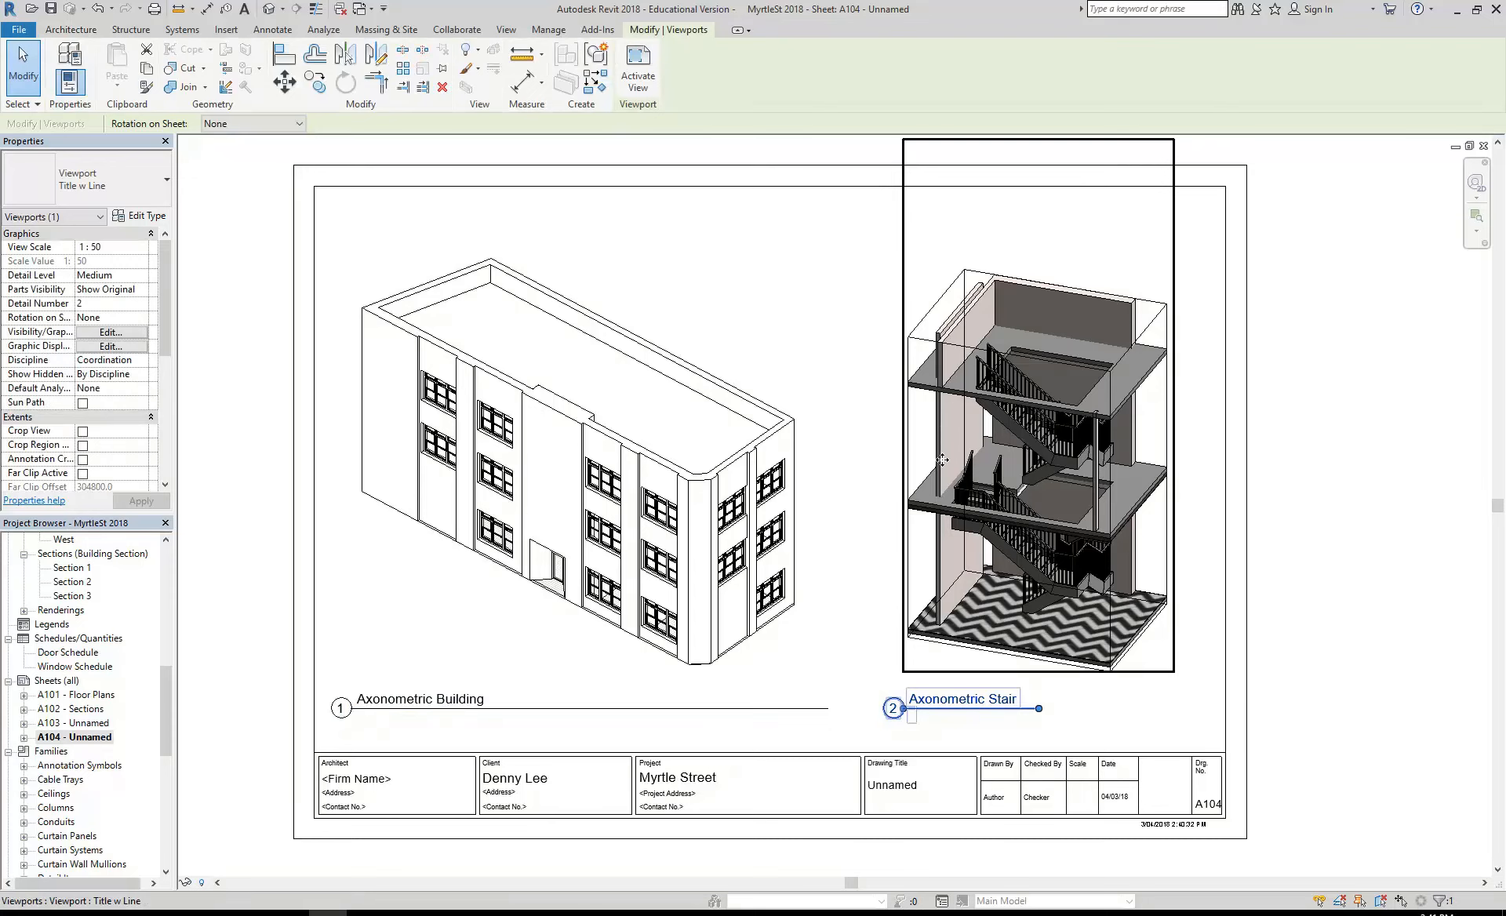
click(638, 68)
shift+middle_drag(975, 508, 879, 349)
right_click(868, 344)
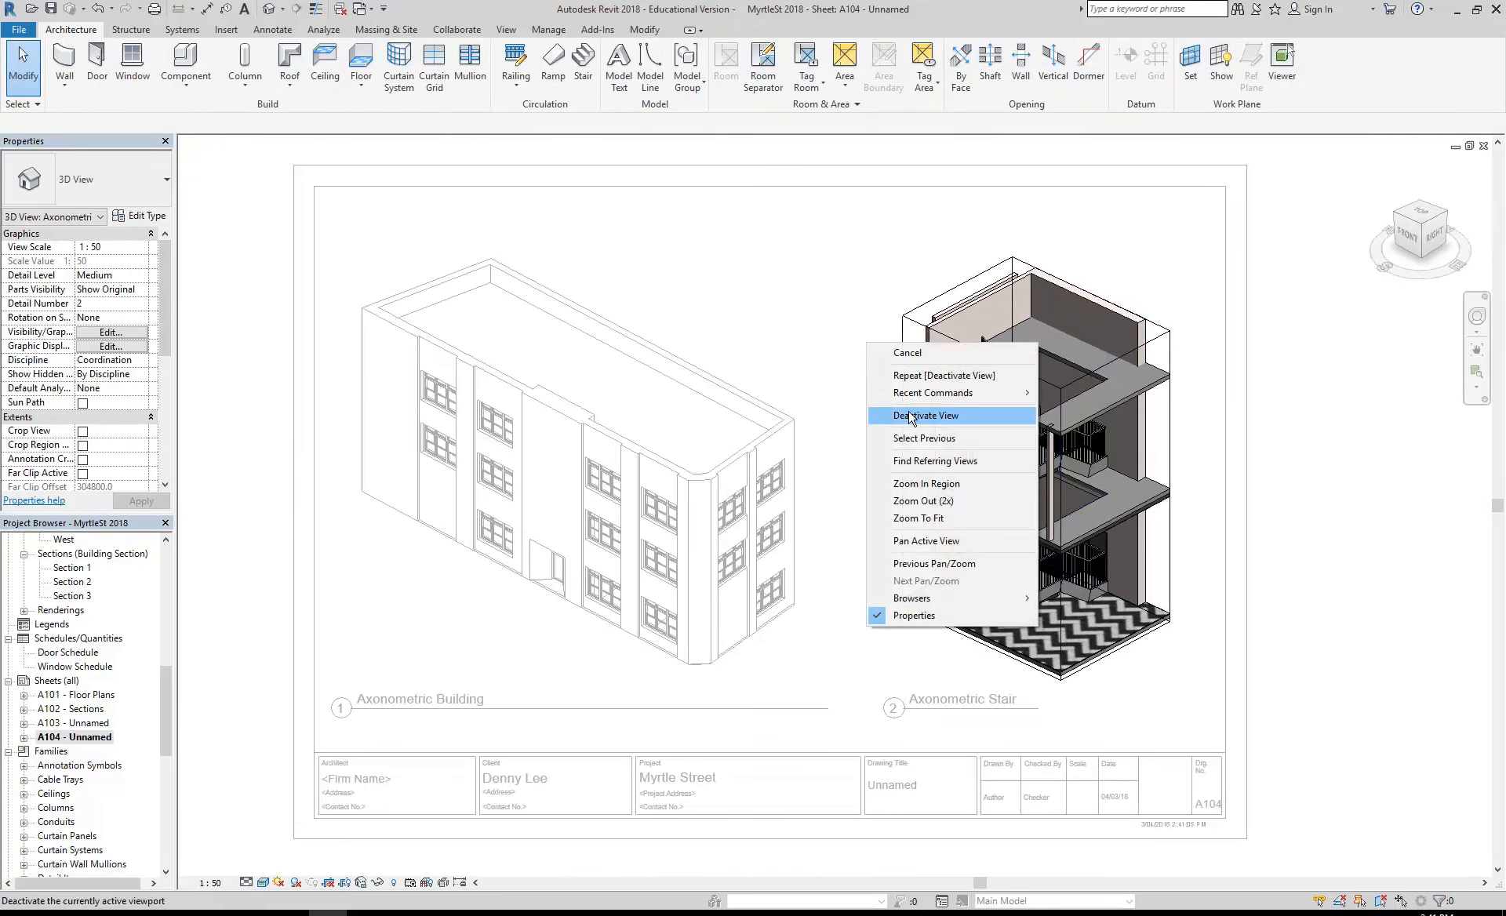
click(910, 416)
- Open sheet A103 and inspect the properties of the 3D View 3 viewport
double_click(63, 723)
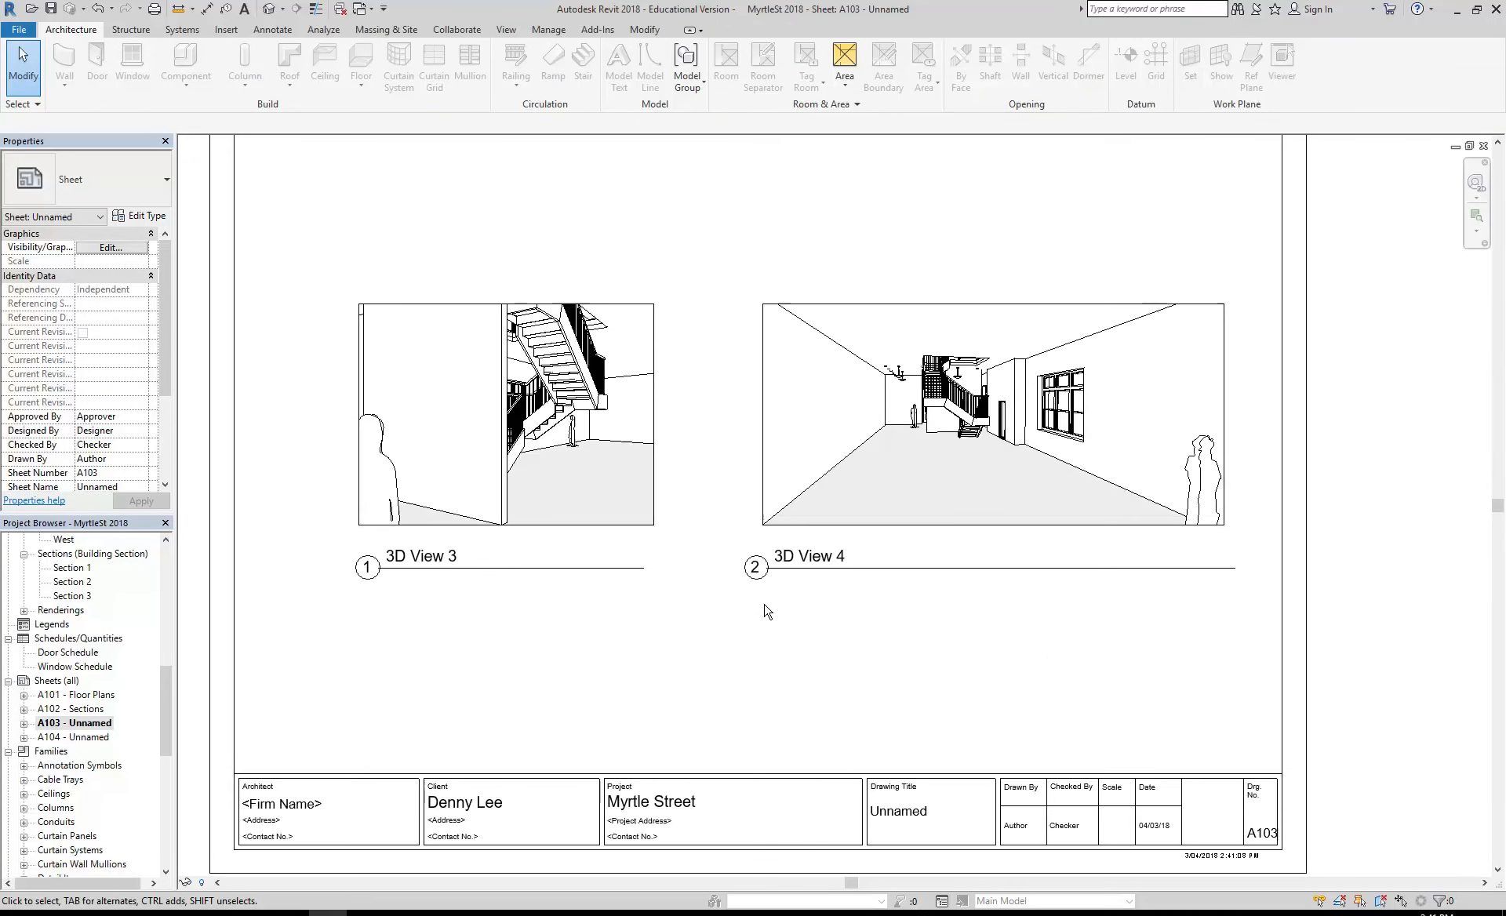
click(555, 466)
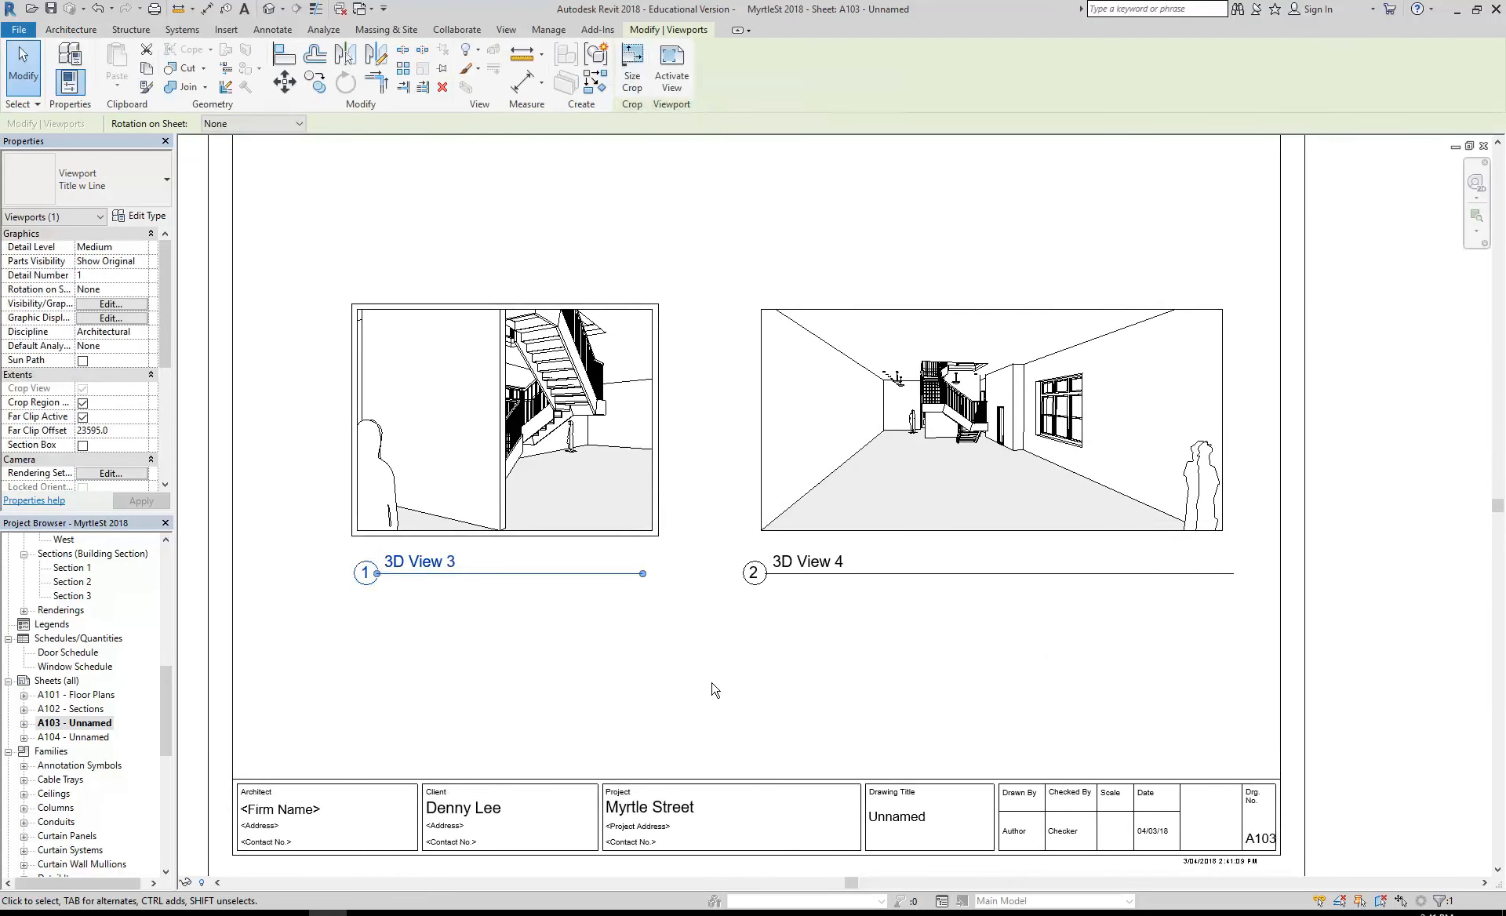
click(720, 725)
- Return to sheet A104 and check the properties of the Axonometric Stair viewport
double_click(75, 737)
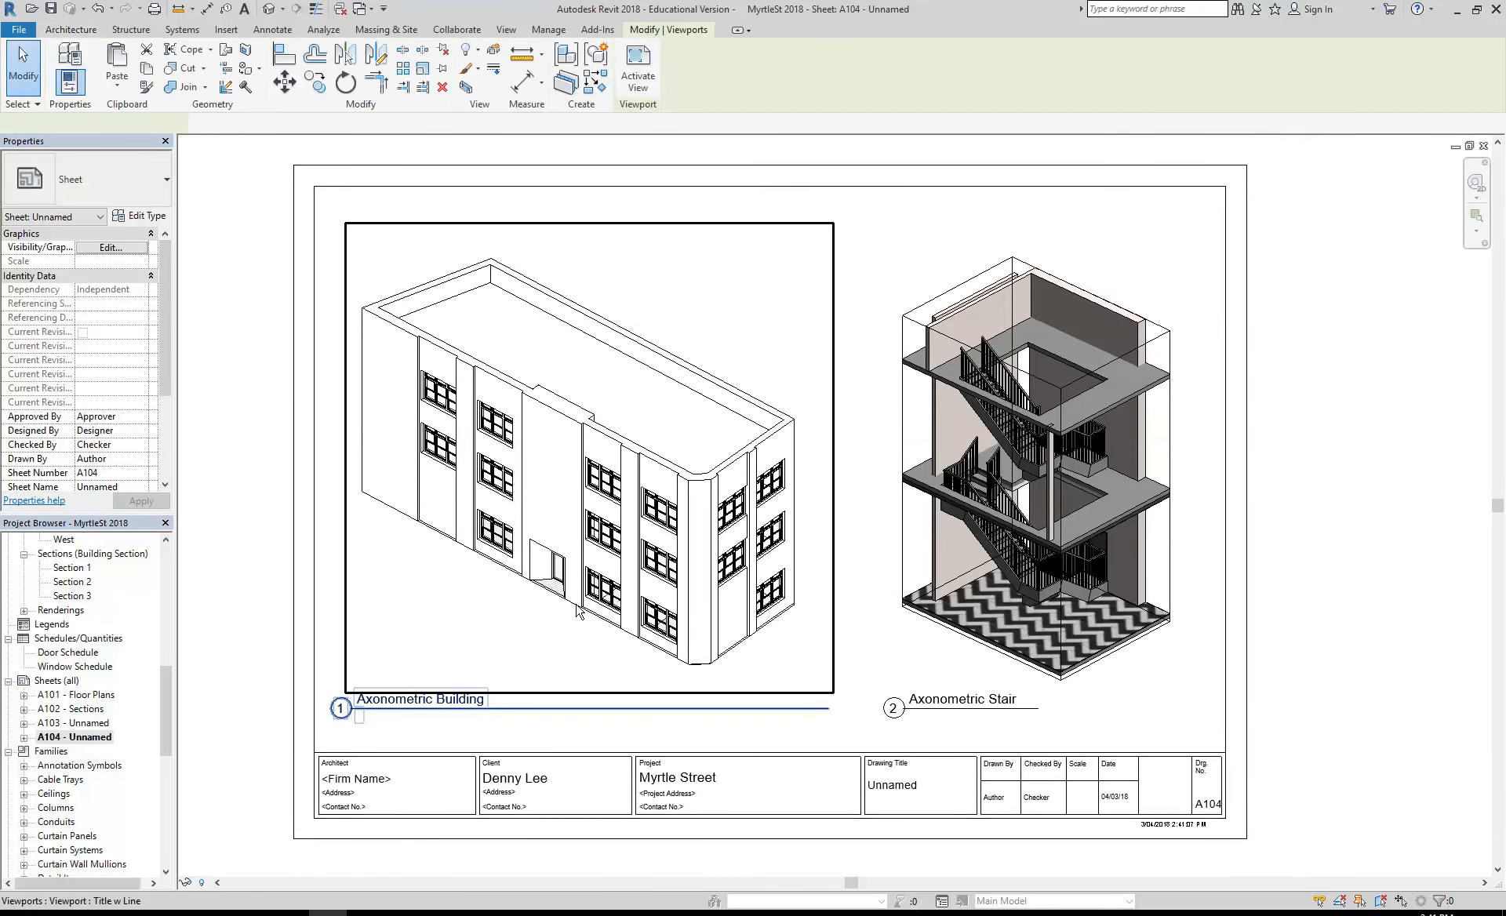
click(1012, 694)
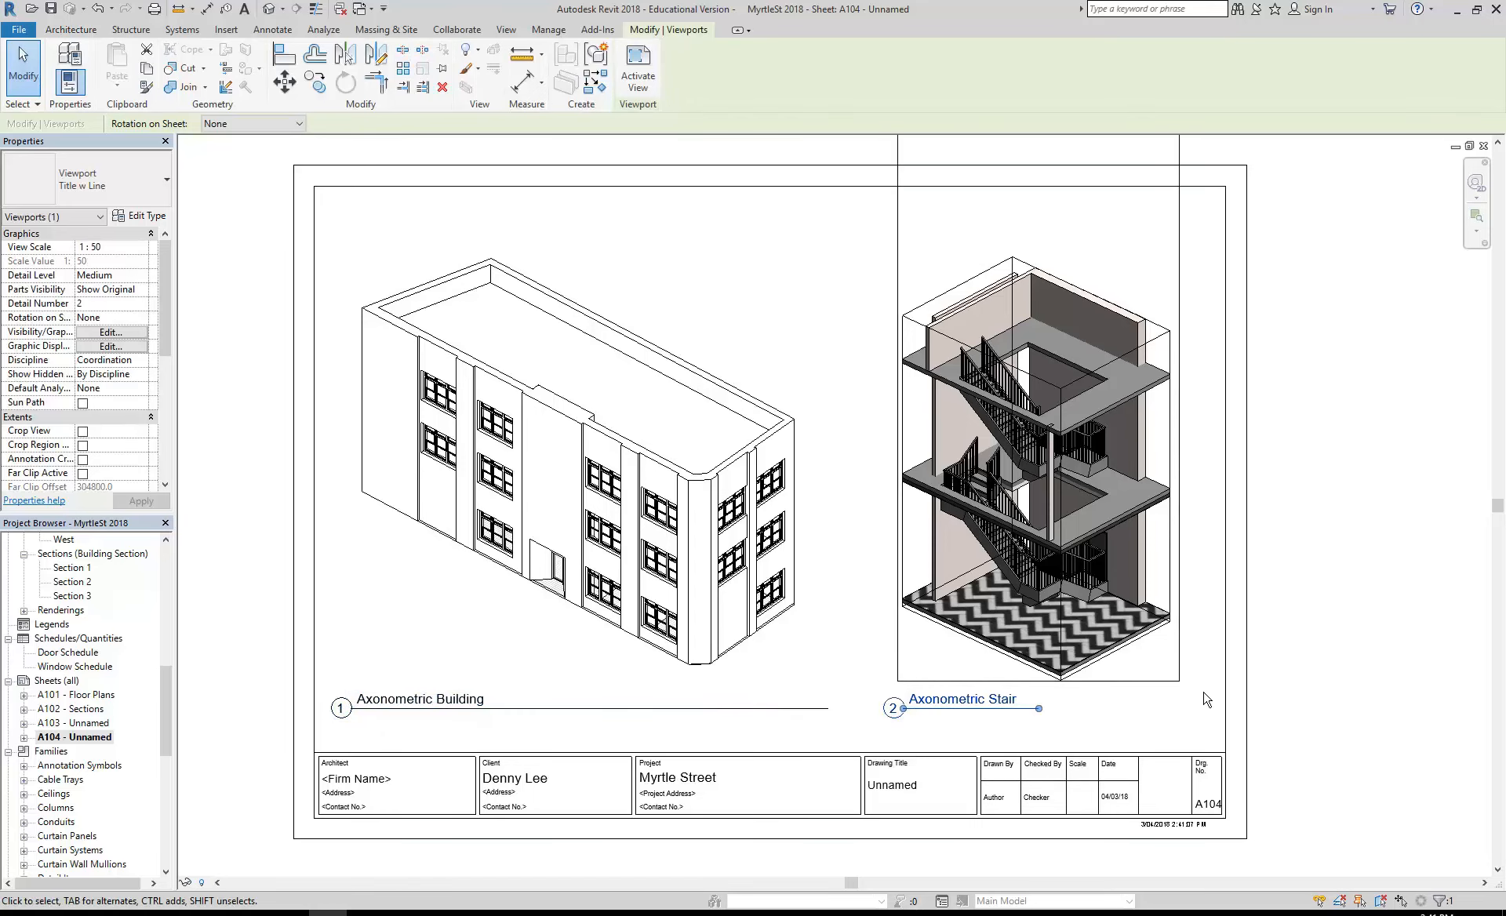
key(Escape)
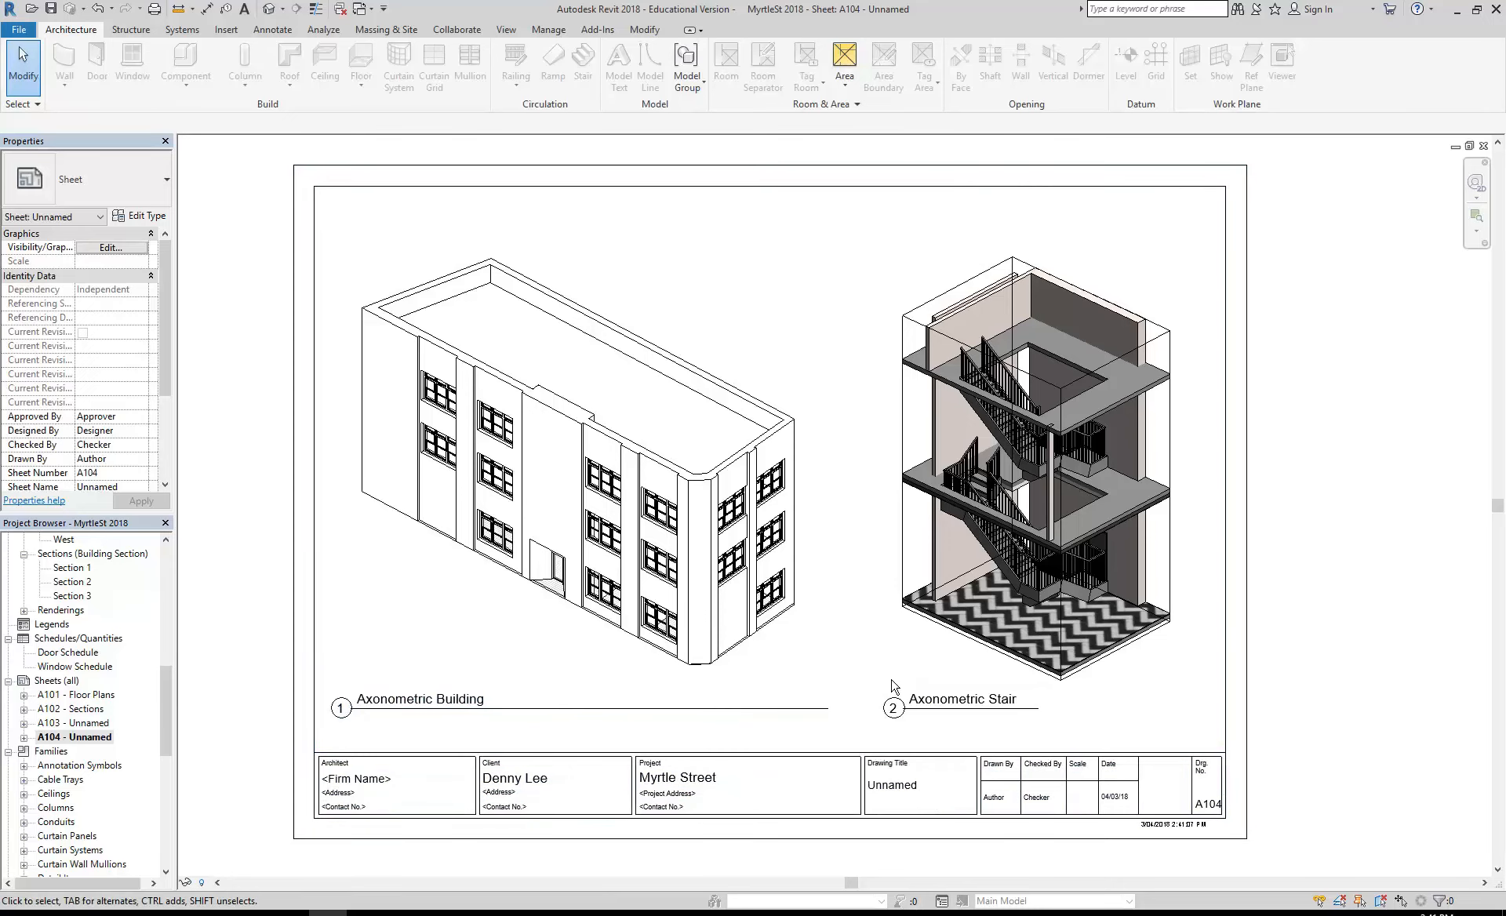
- Activate the Axonometric Stair viewport and set its visual style to Hidden Line
click(954, 527)
right_click(955, 527)
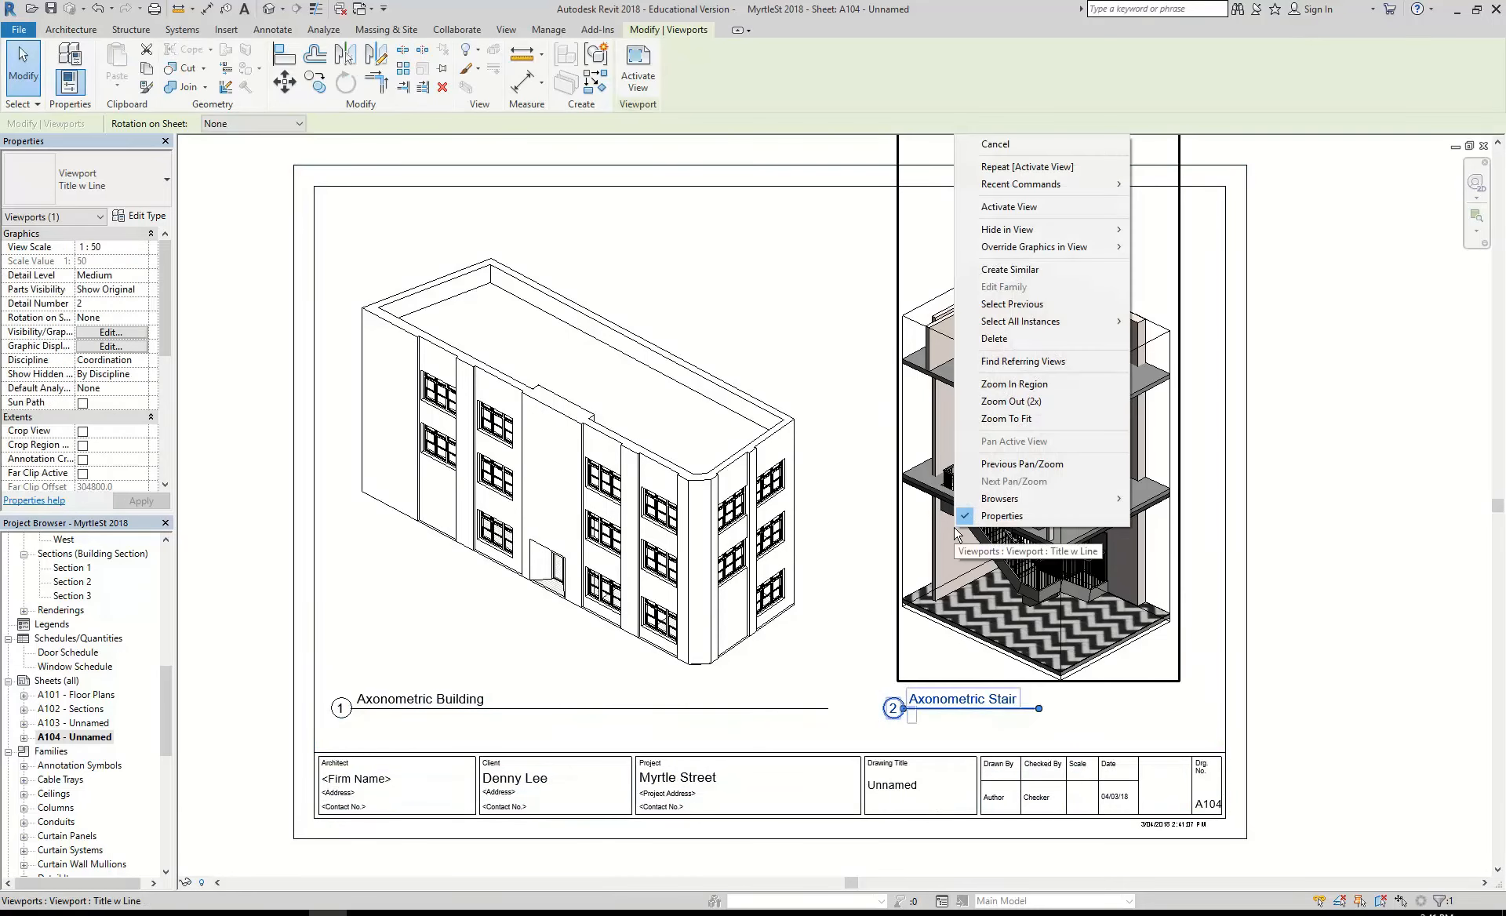
click(1024, 207)
click(264, 883)
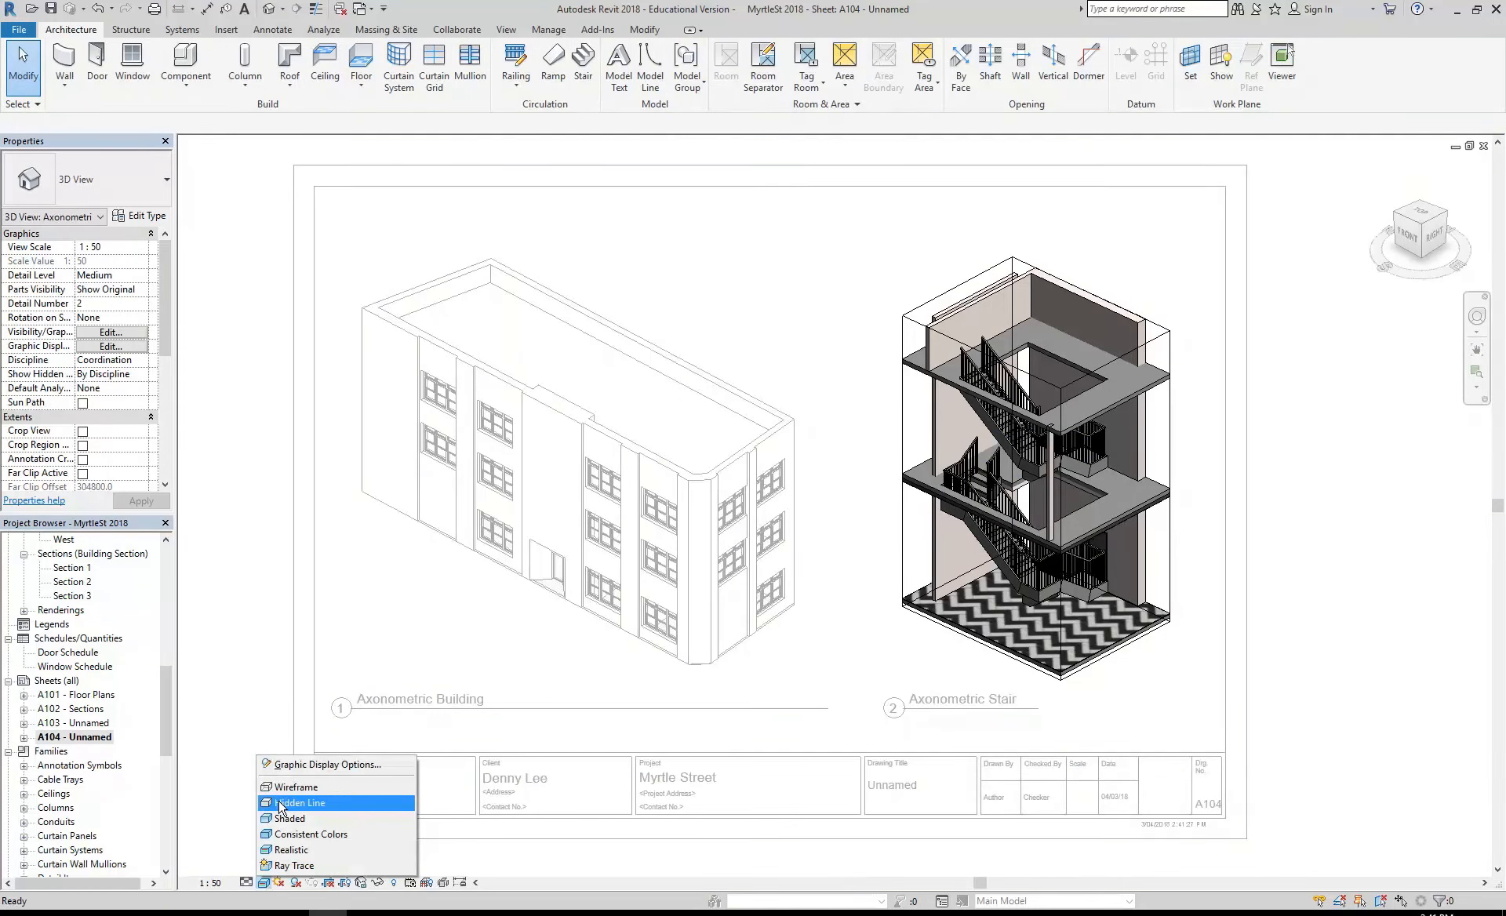
click(280, 803)
right_click(860, 343)
click(849, 334)
- Try hiding the section box around the stair as an element in the view, and undo the hiding
click(910, 381)
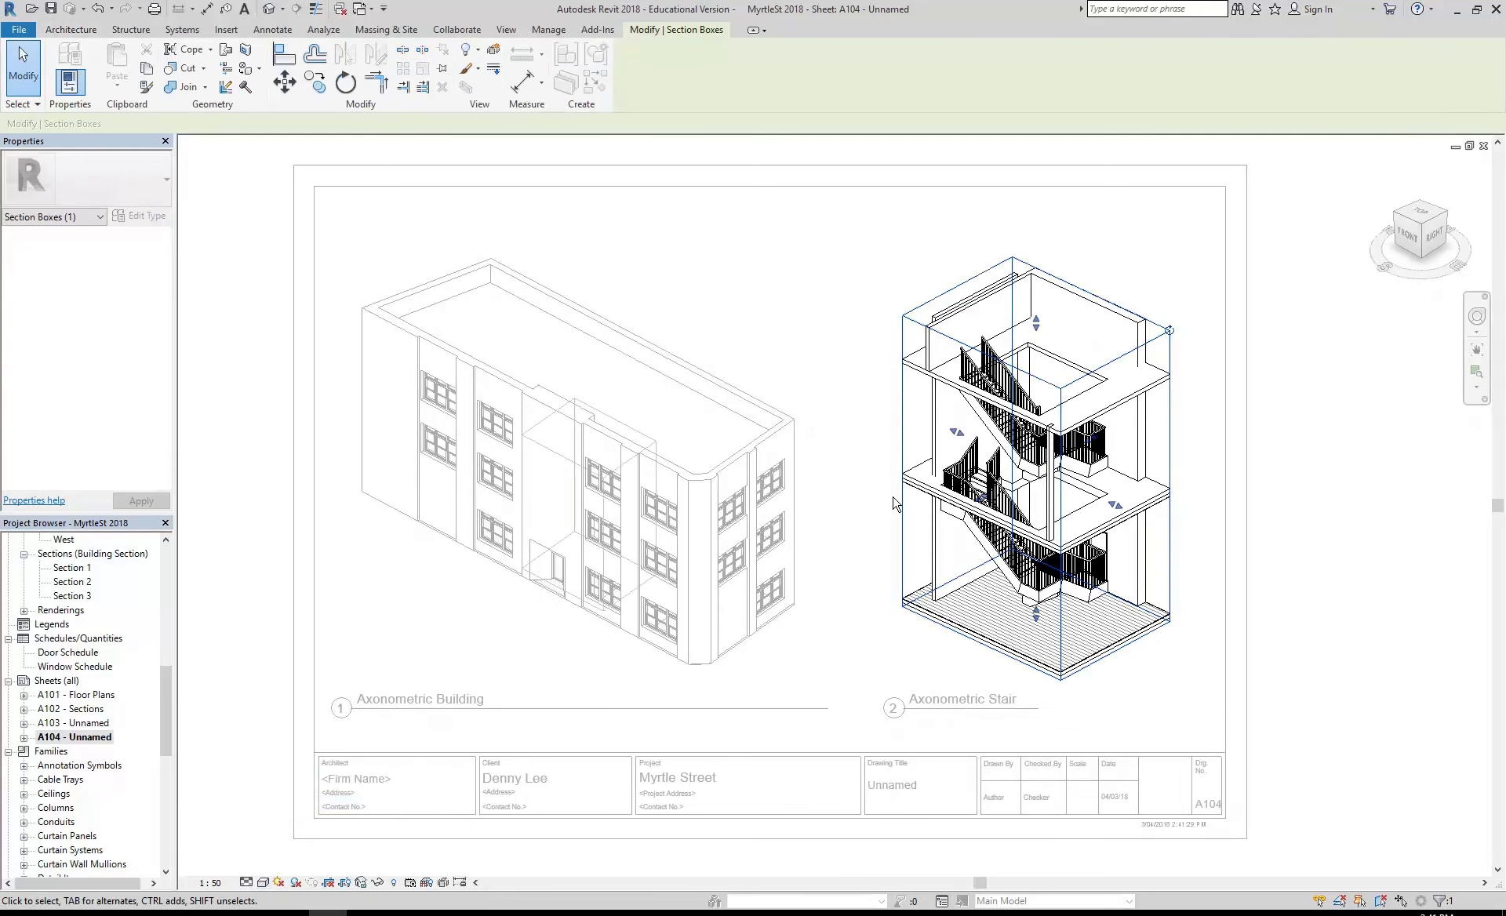
right_click(904, 432)
mouse_move(965, 532)
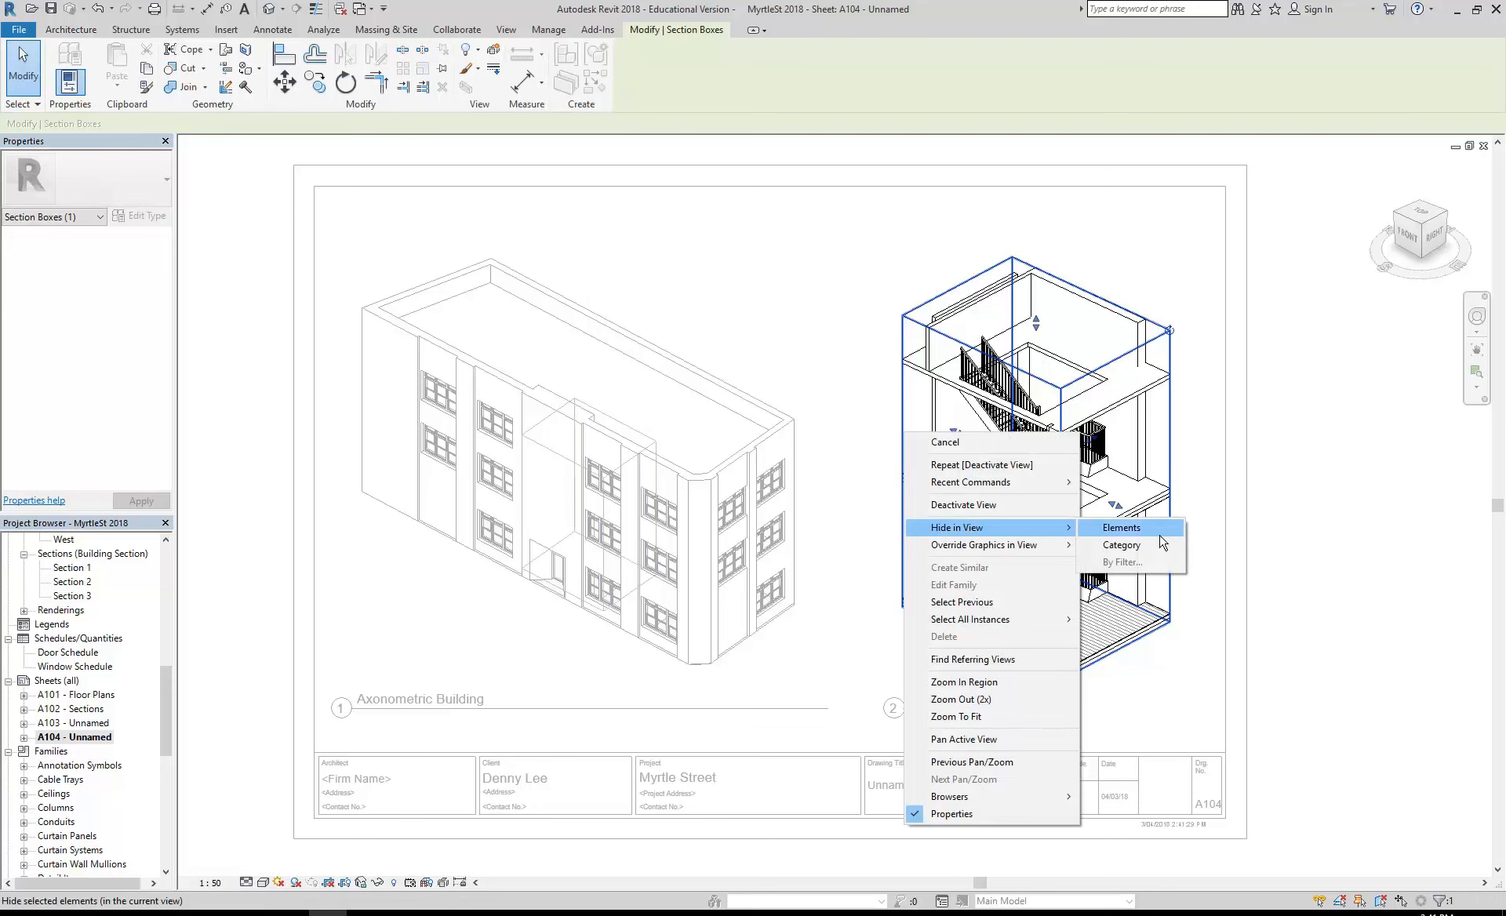
click(1136, 532)
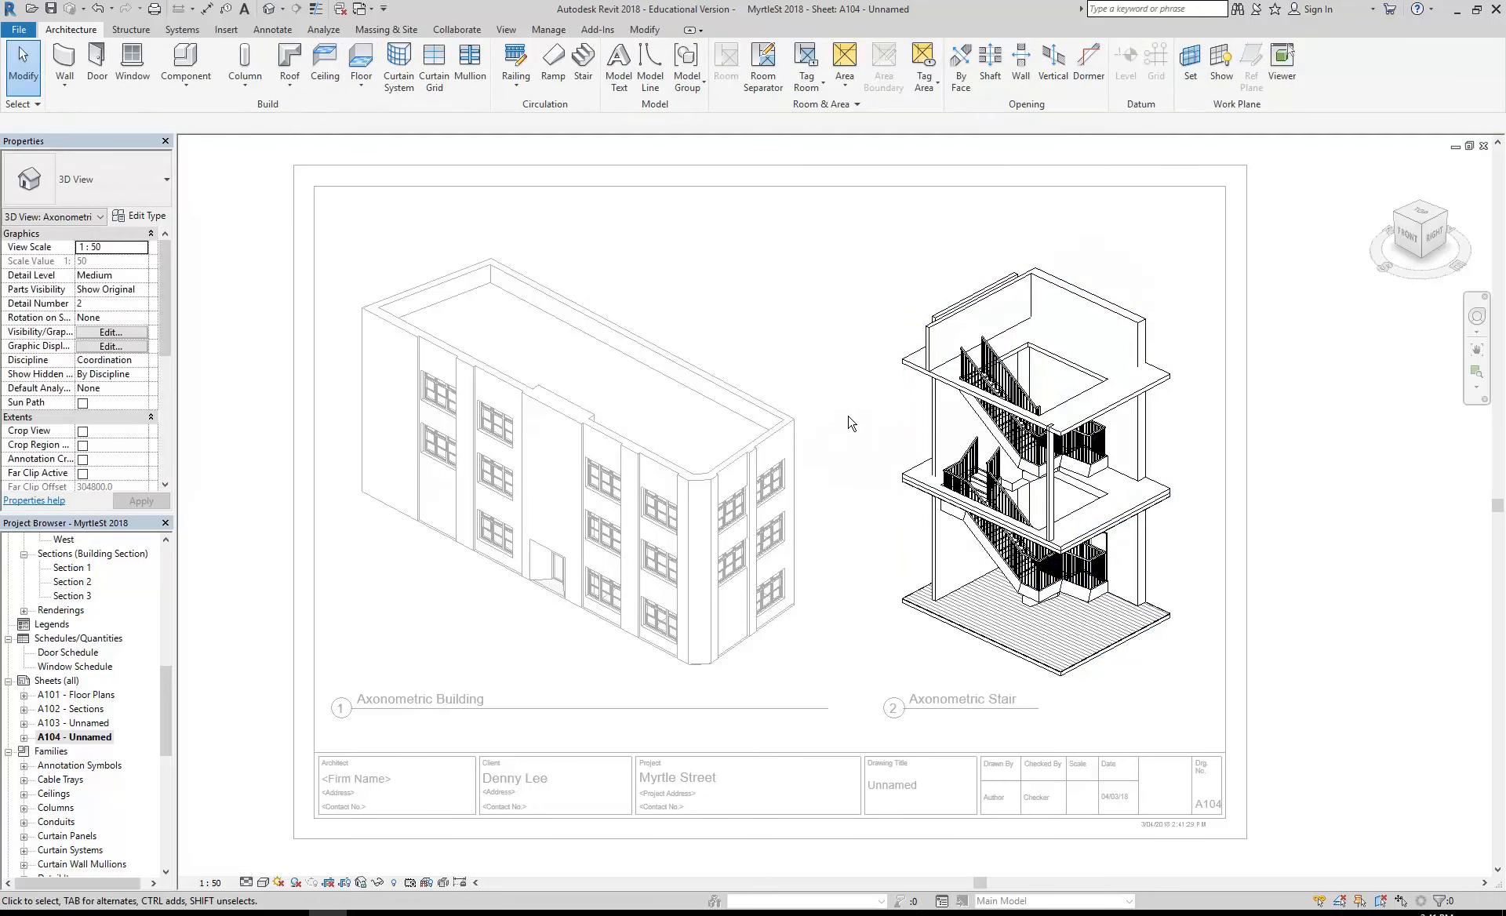
click(98, 11)
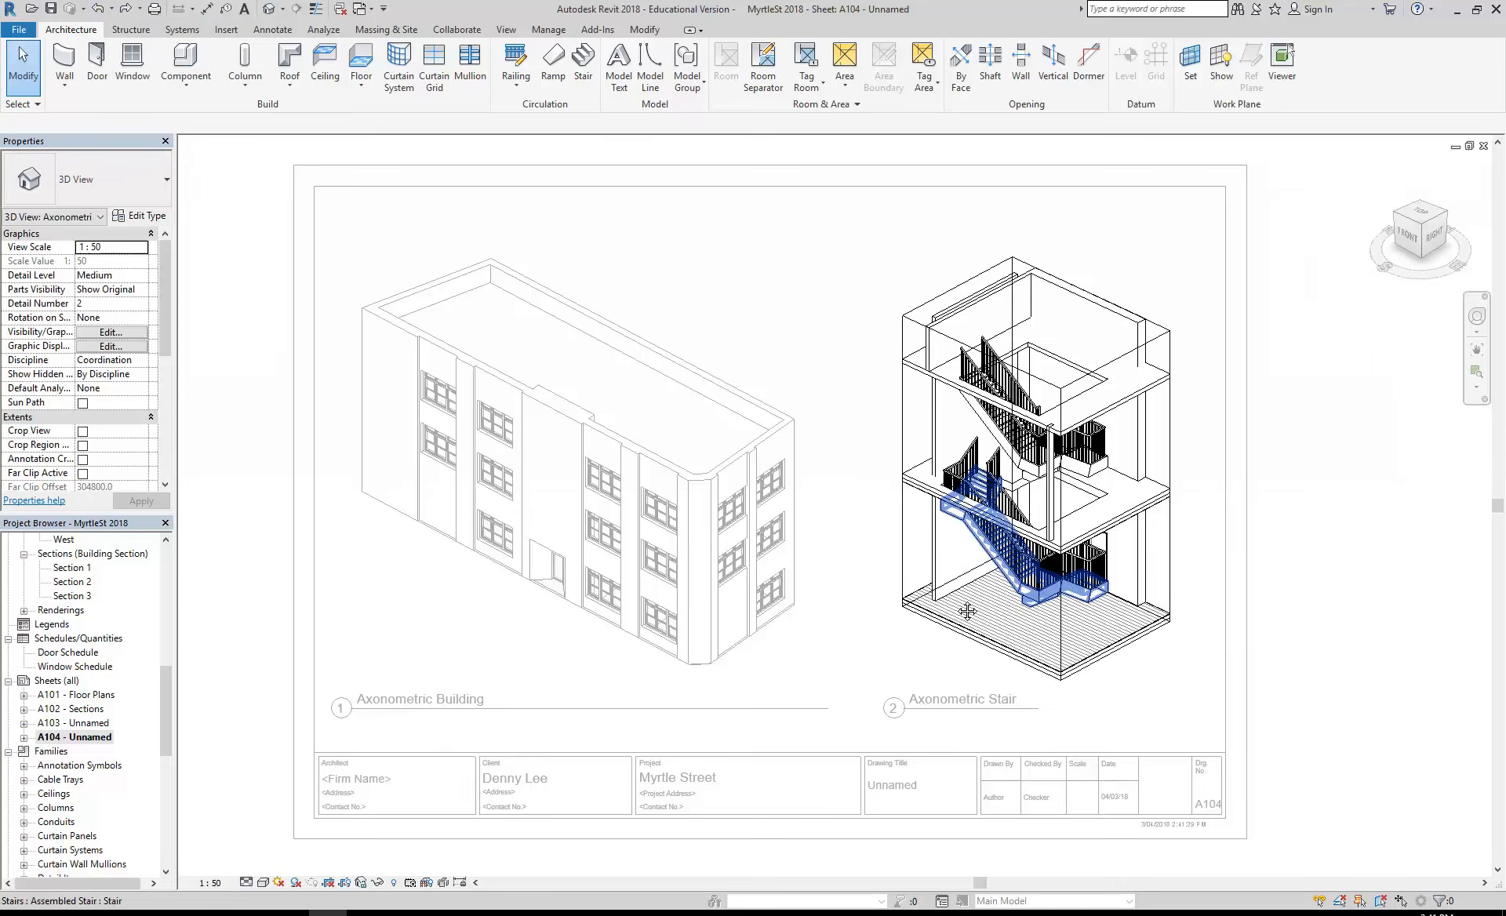
- Examine the section box outline around the stair in the activated Axonometric Stair view
scroll(767, 471, up, 2)
scroll(768, 471, up, 2)
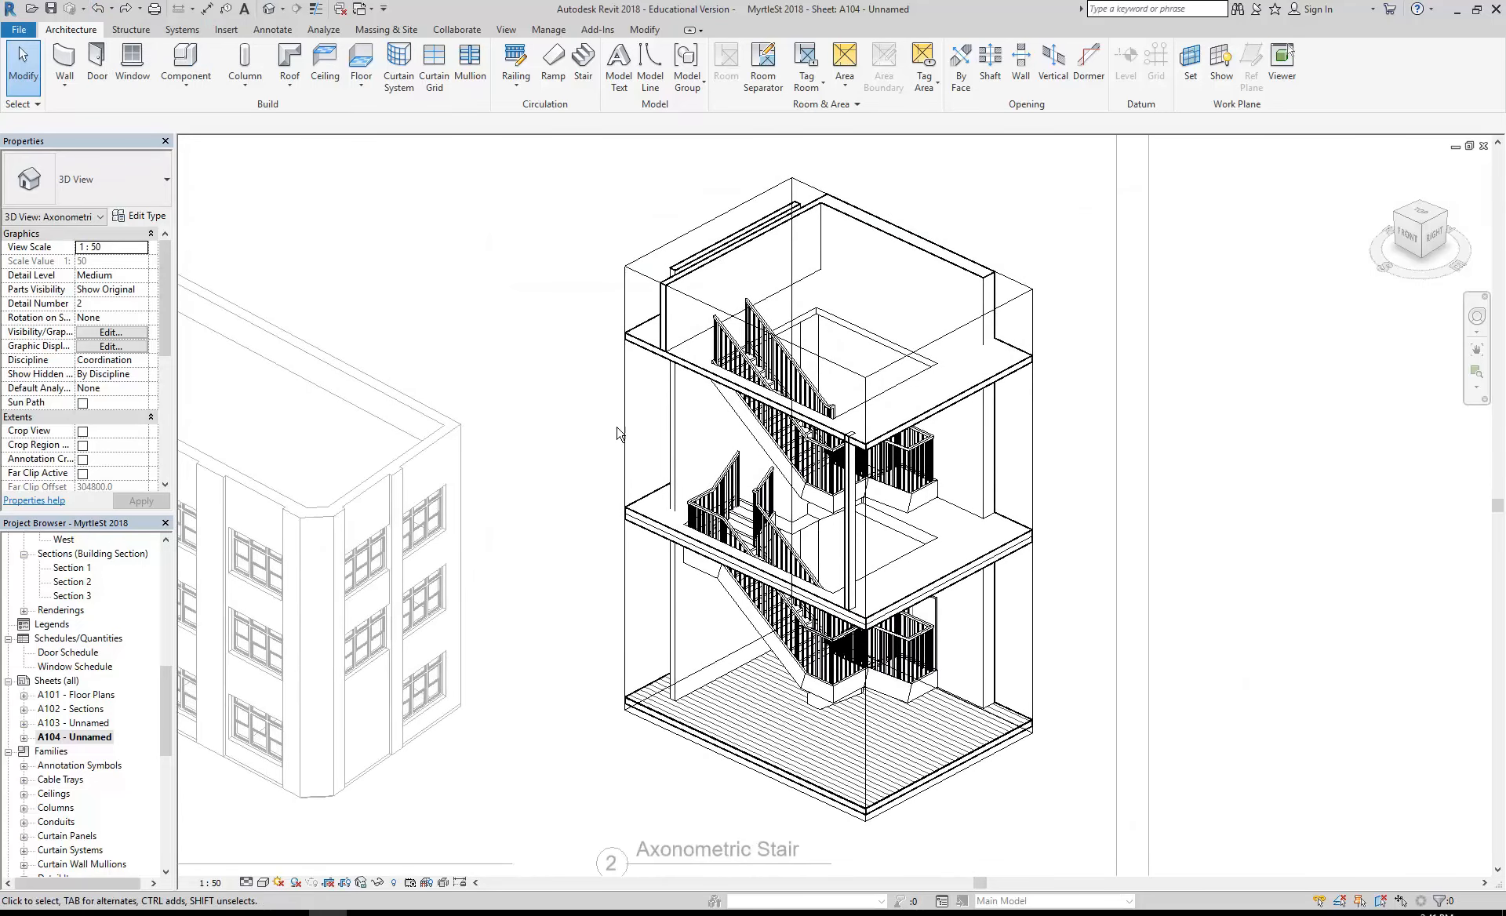
click(617, 437)
scroll(572, 530, down, 2)
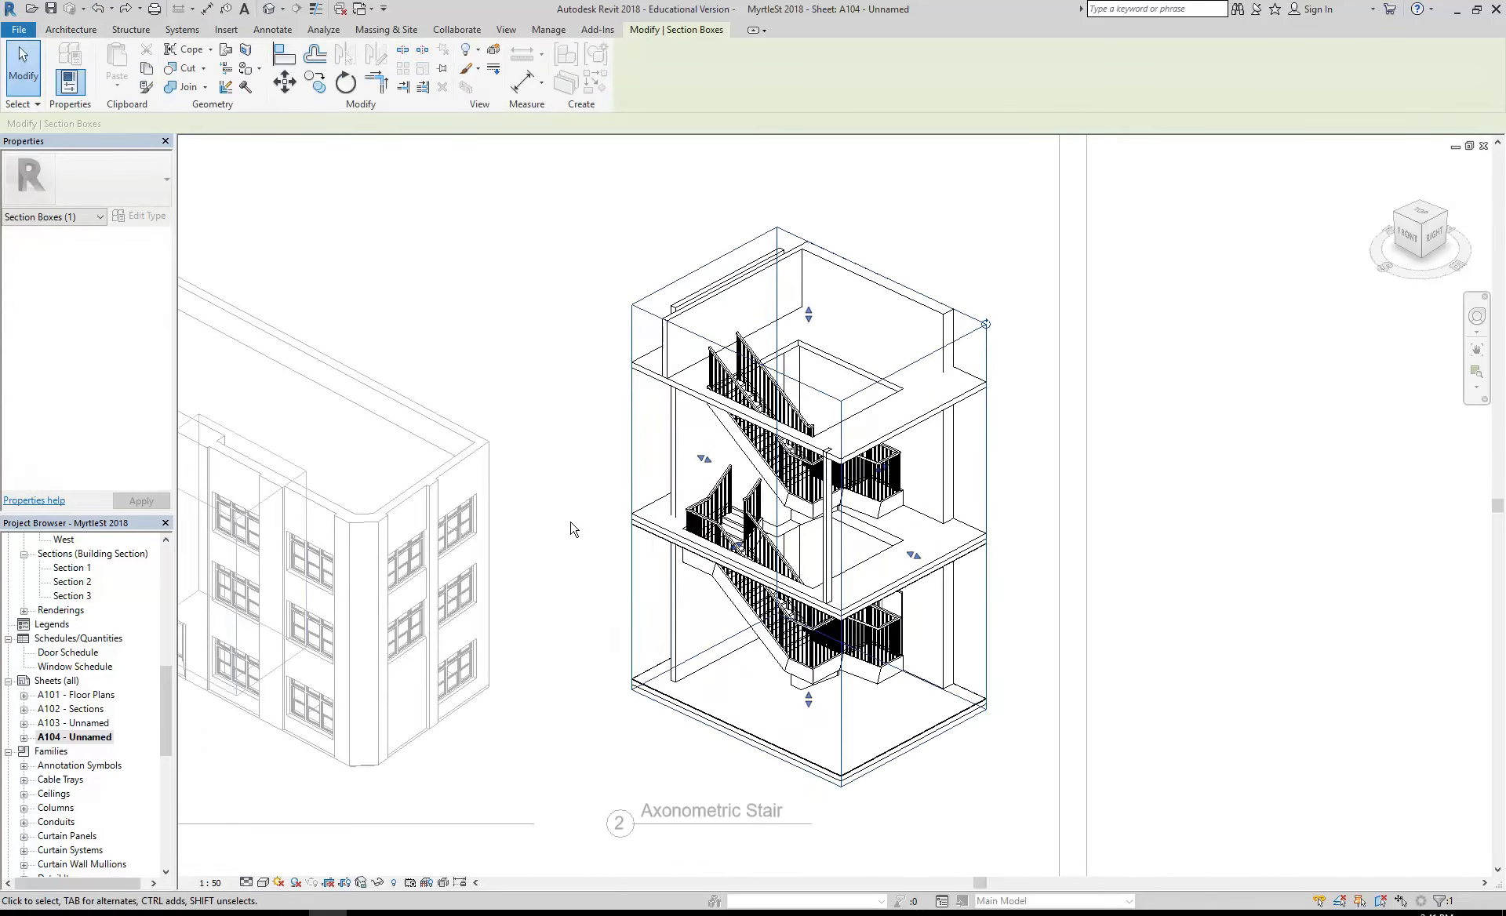
scroll(559, 553, up, 2)
mouse_move(546, 577)
middle_down()
mouse_move(536, 565)
mouse_move(580, 568)
mouse_move(550, 564)
middle_up()
scroll(536, 557, down, 1)
scroll(559, 562, down, 2)
scroll(580, 568, up, 1)
scroll(550, 570, up, 1)
key(Escape)
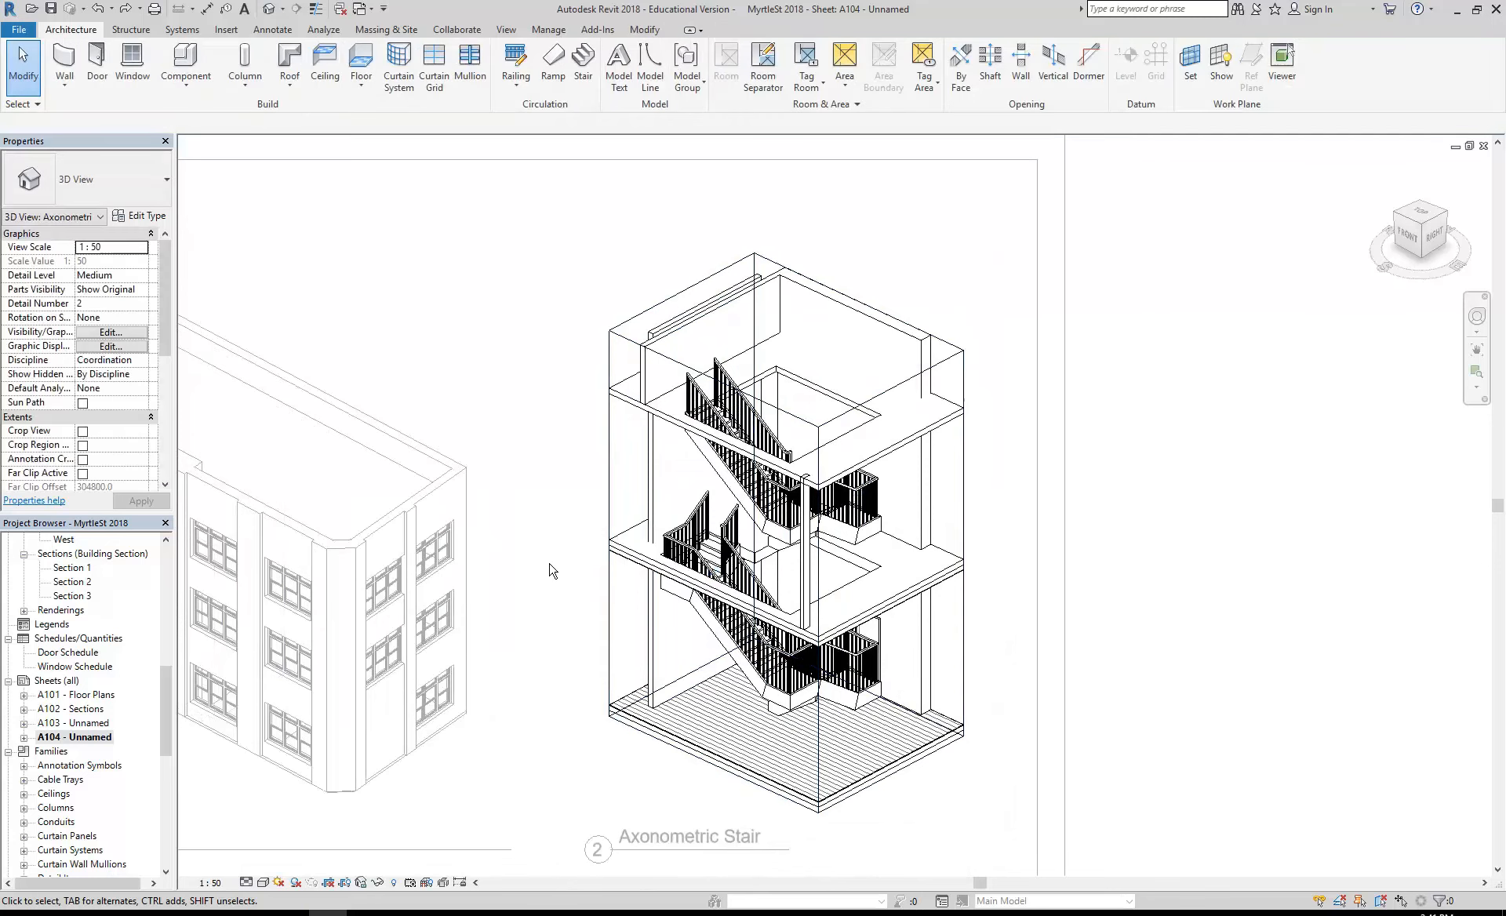
- Hide the section box element in the Axonometric Stair view
click(608, 459)
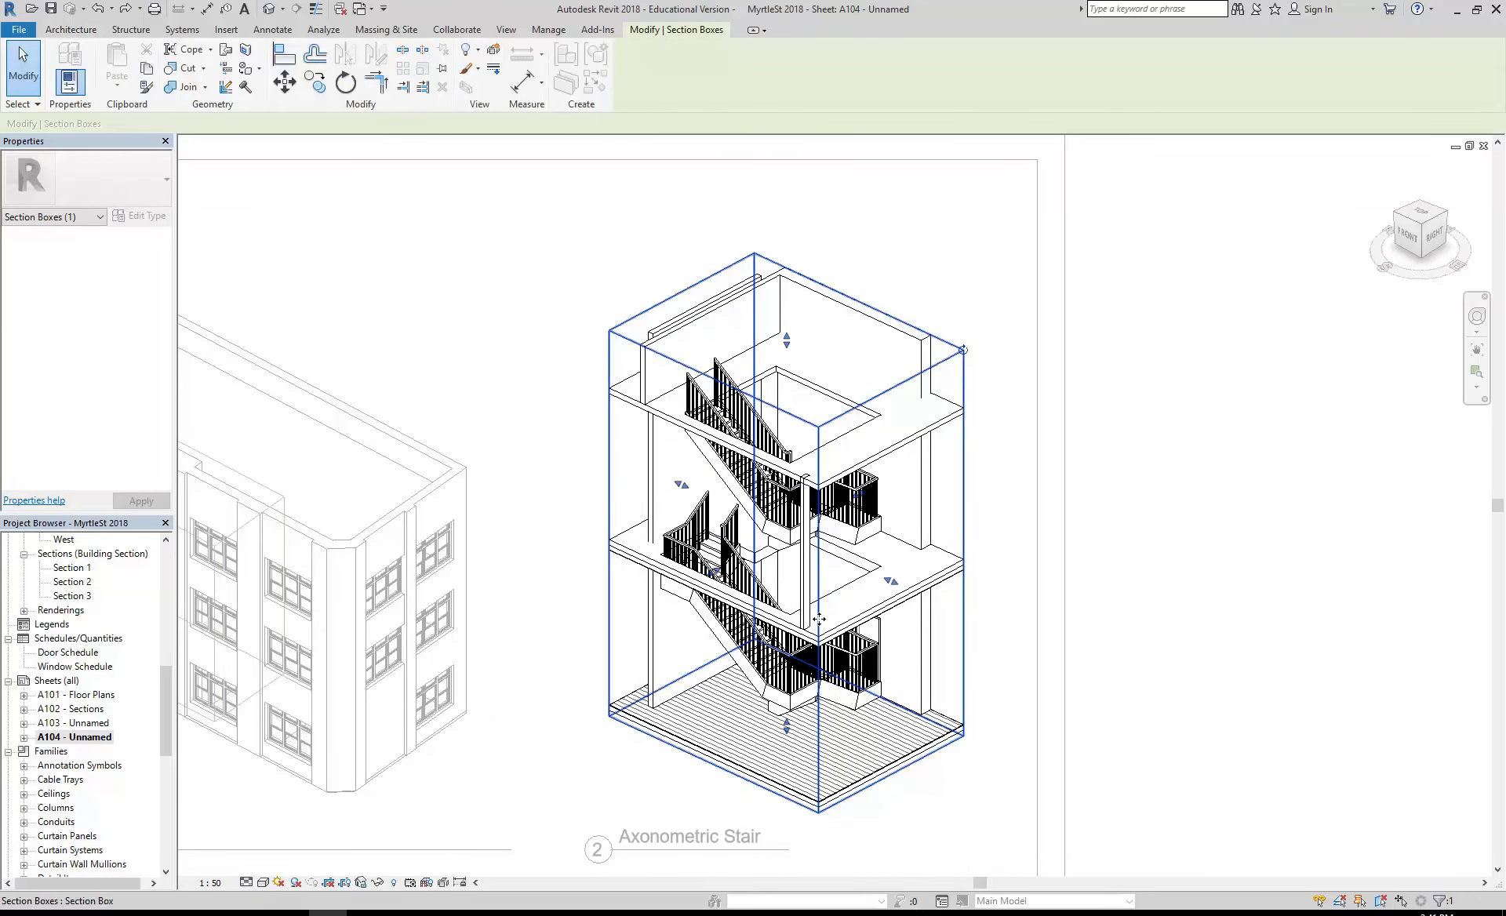
right_click(610, 482)
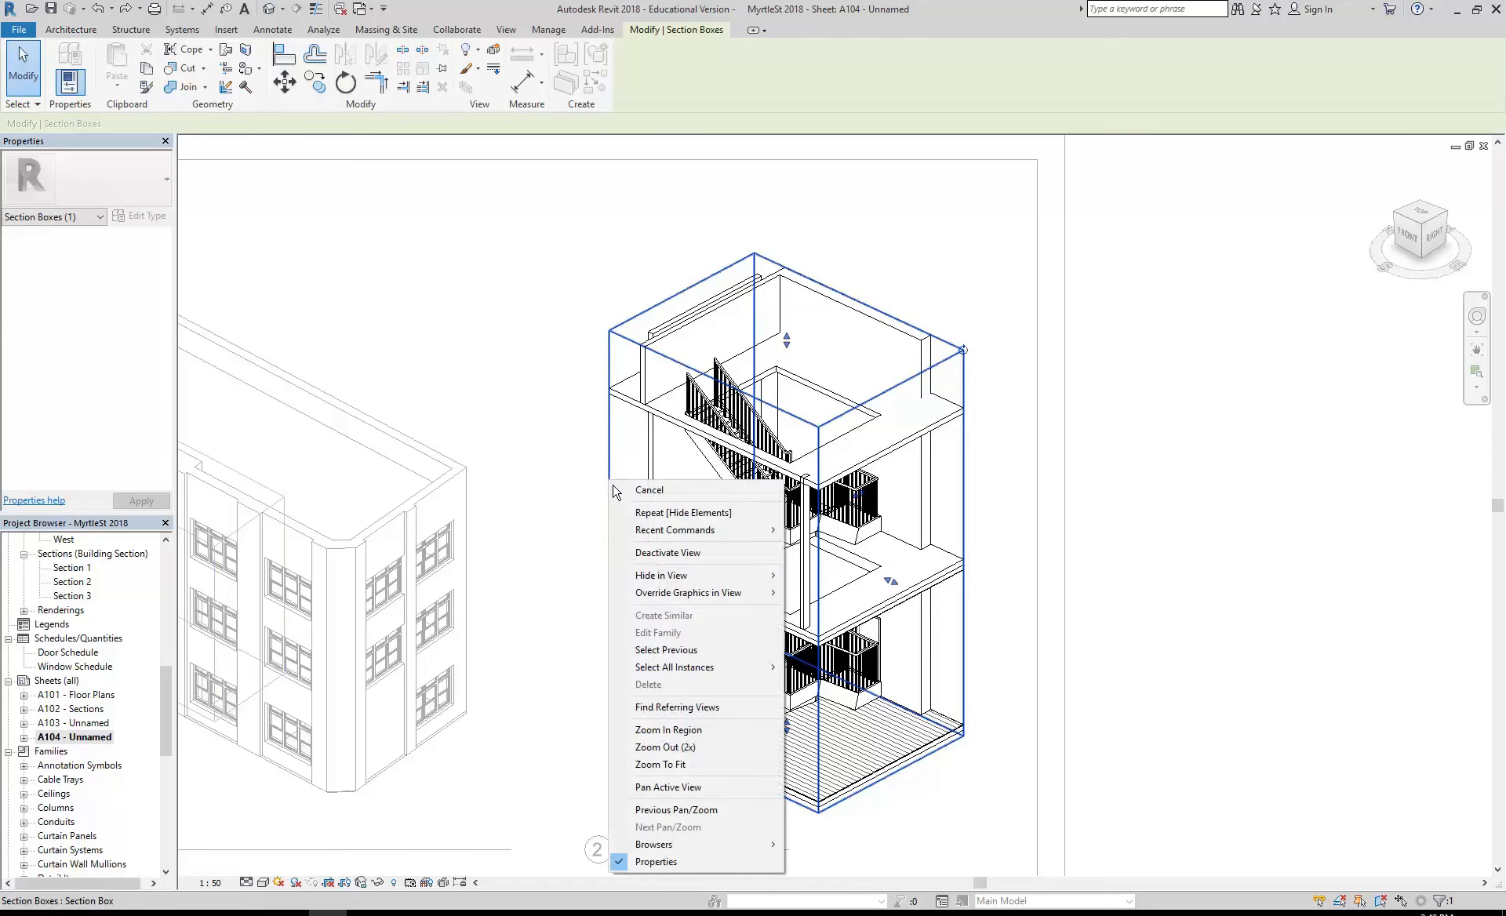
mouse_move(683, 576)
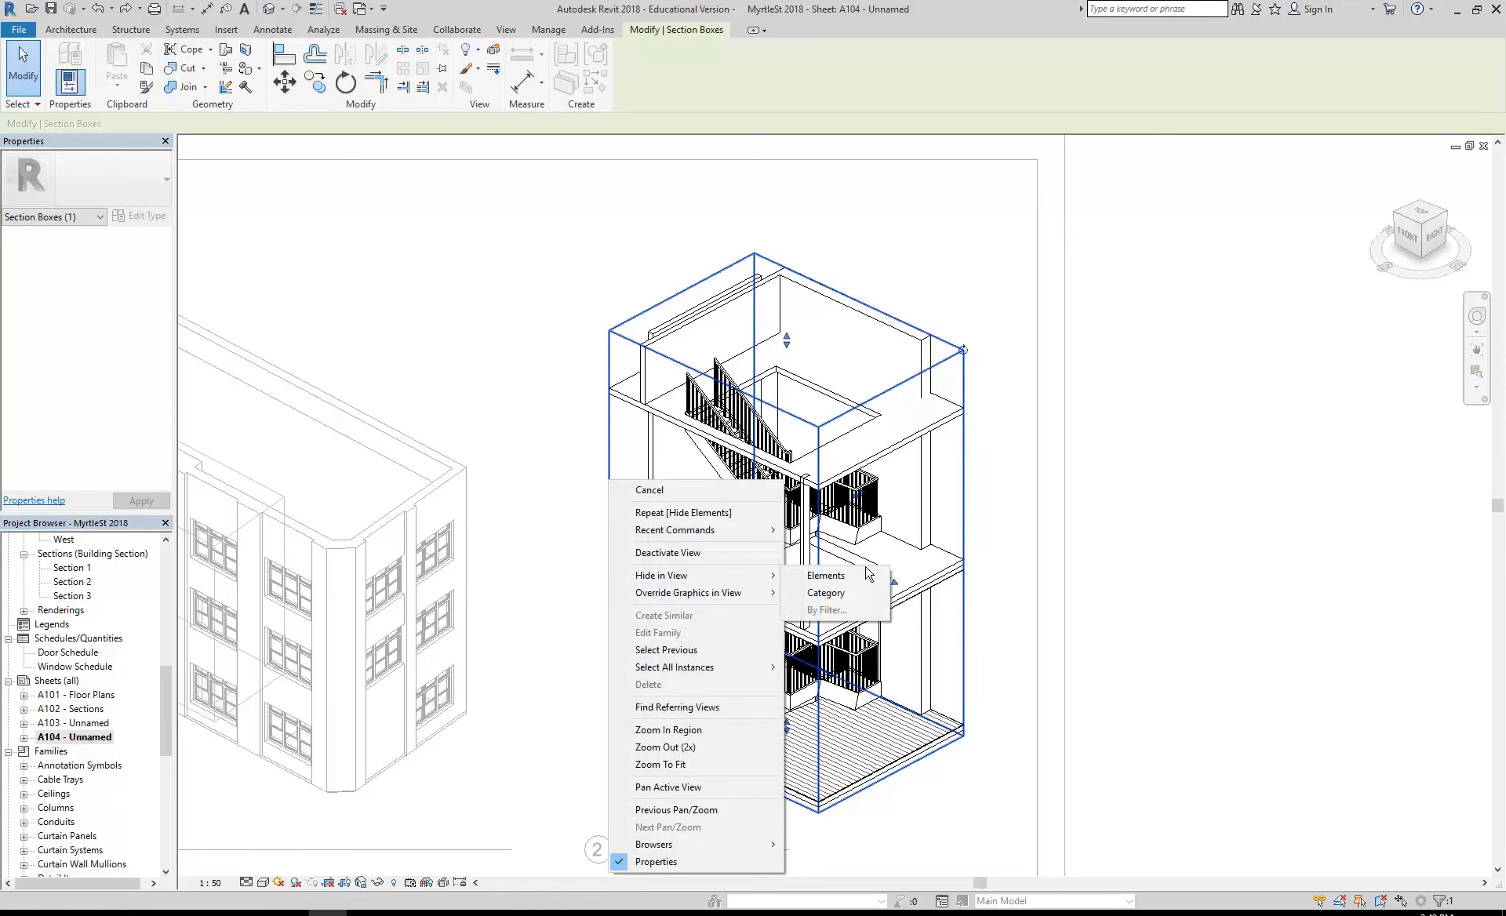
click(826, 576)
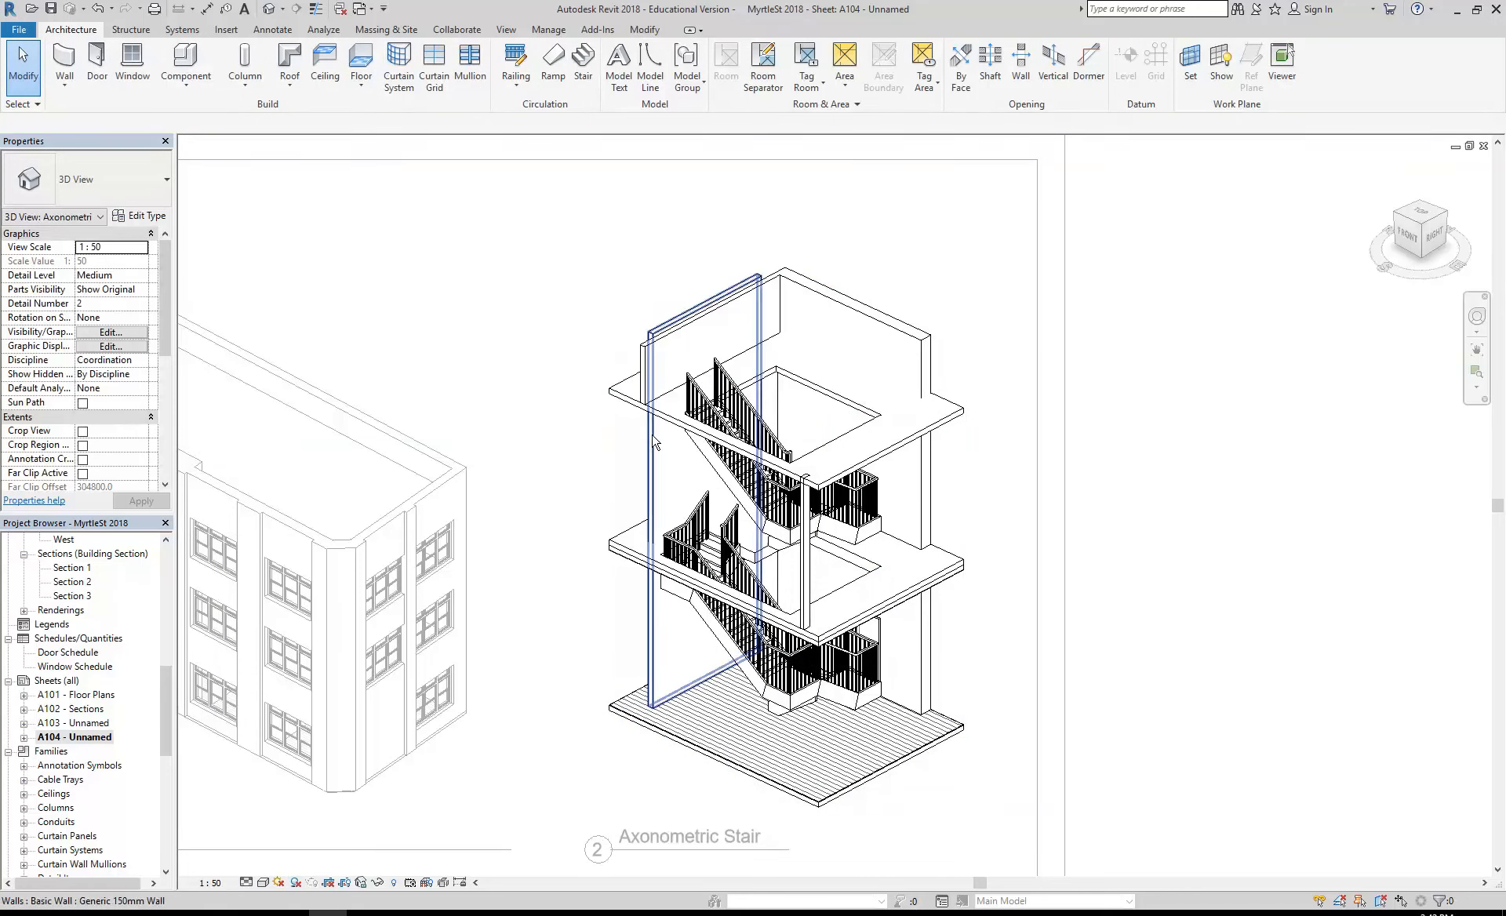
- Deactivate the Axonometric Stair view to return to sheet A104
right_click(616, 452)
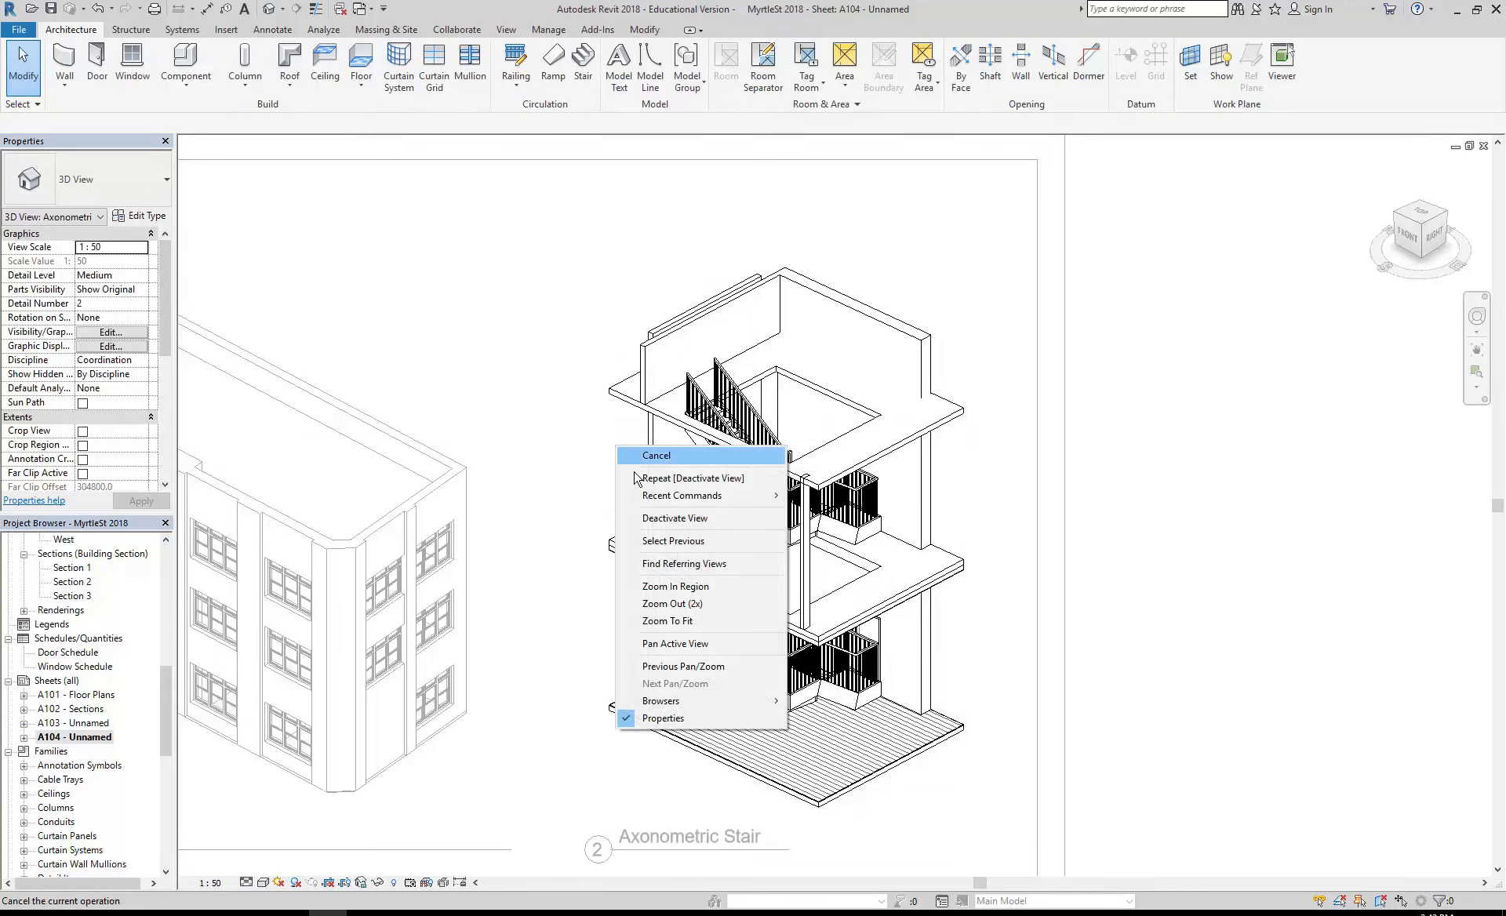
click(669, 519)
scroll(609, 469, down, 3)
middle_drag(601, 473, 761, 476)
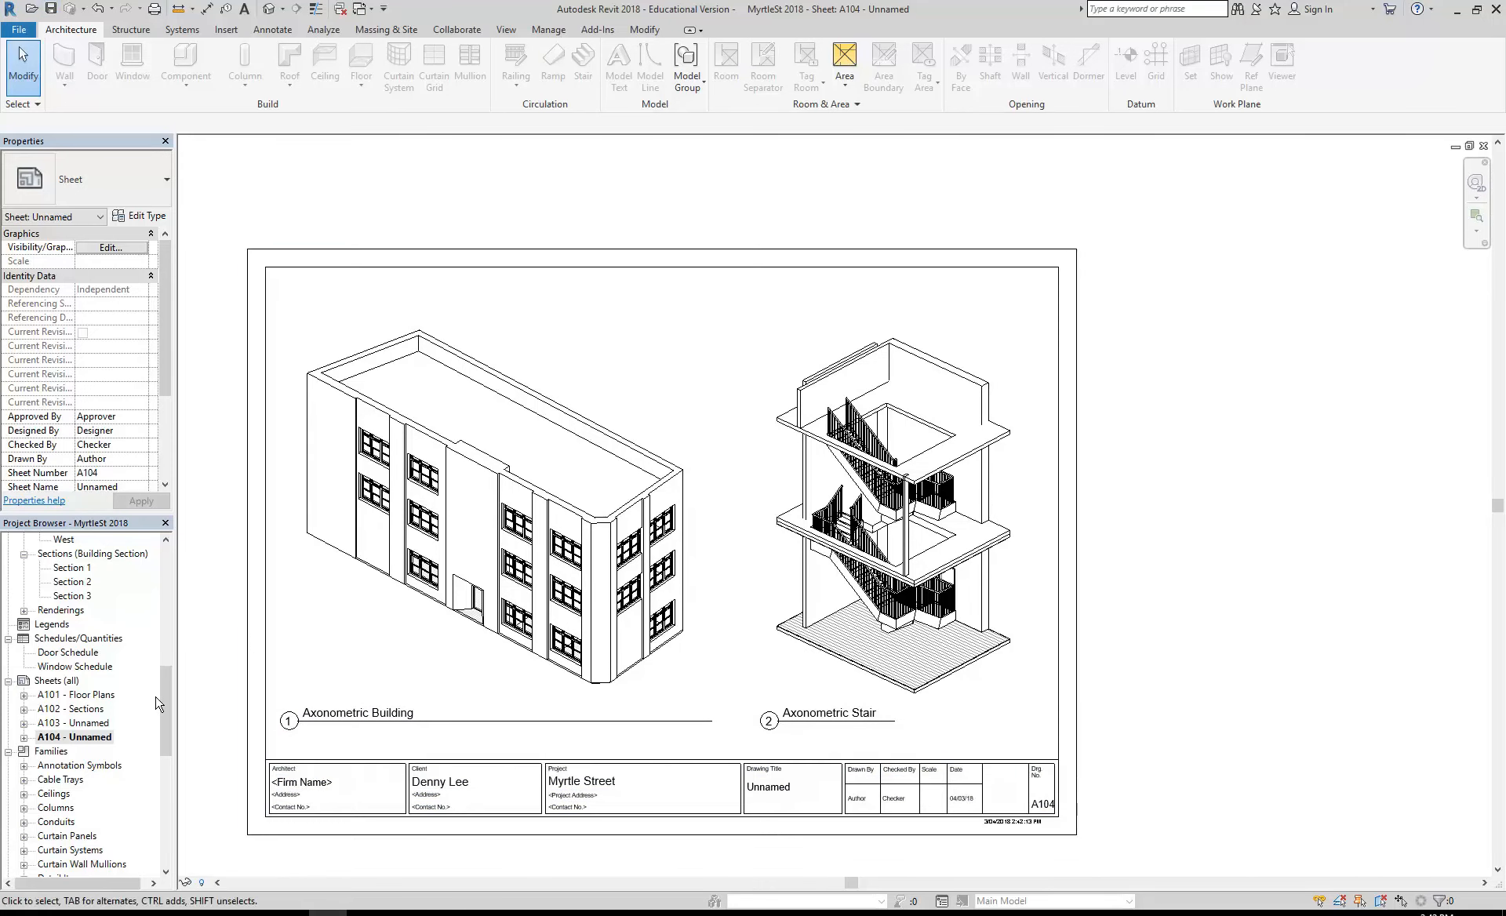
- Open the 01 Ground Floor plan and select the free-standing Generic 150mm wall beside the stair
drag(168, 742, 168, 620)
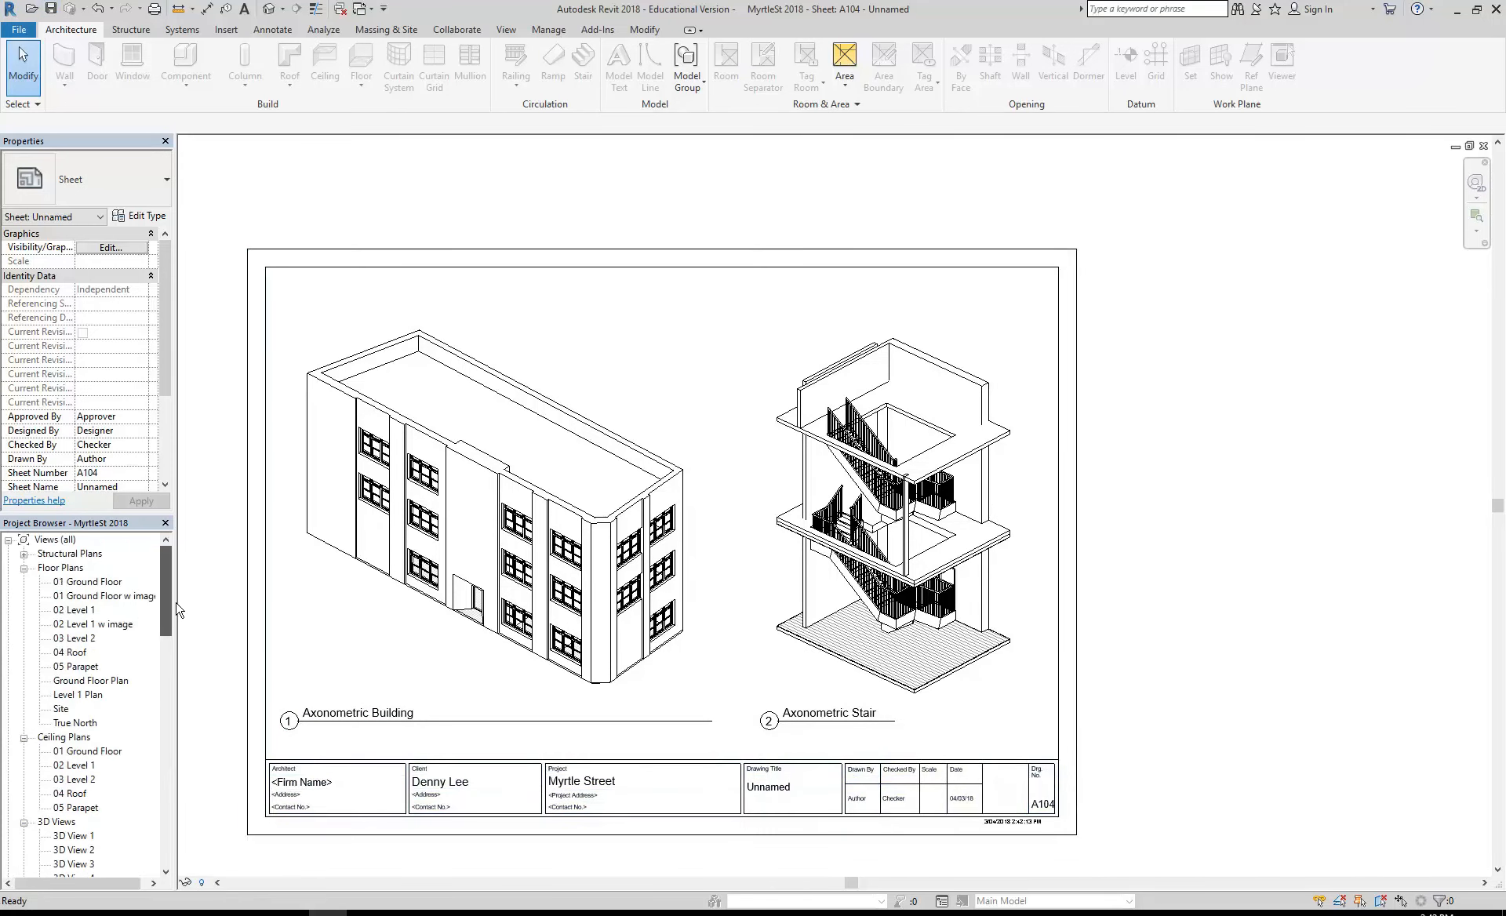
double_click(91, 582)
scroll(754, 662, up, 3)
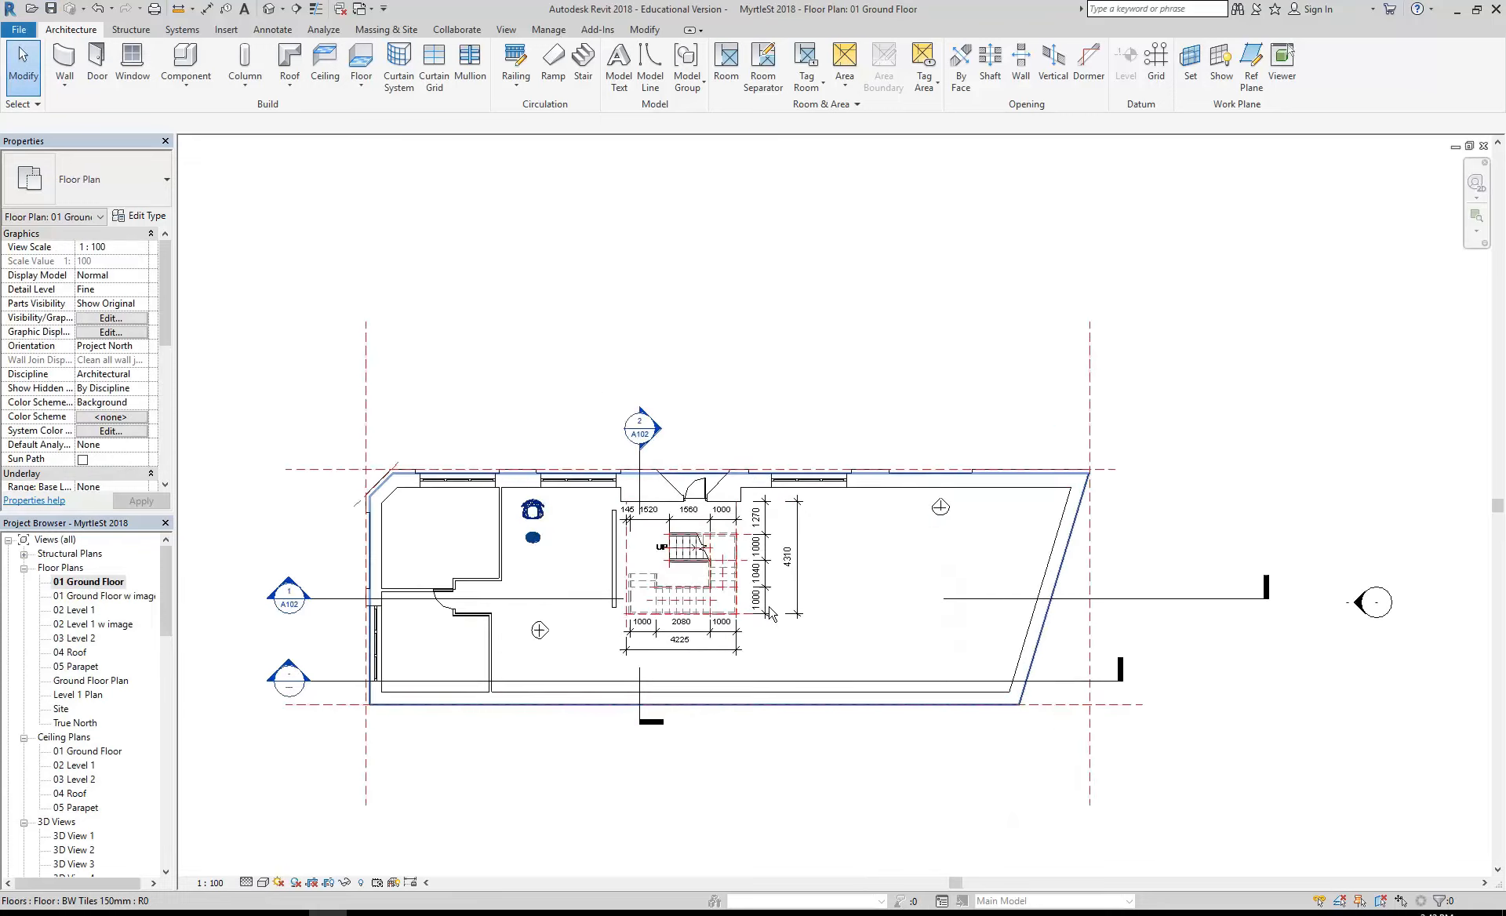
scroll(753, 661, up, 3)
middle_drag(770, 702, 572, 751)
scroll(573, 753, up, 3)
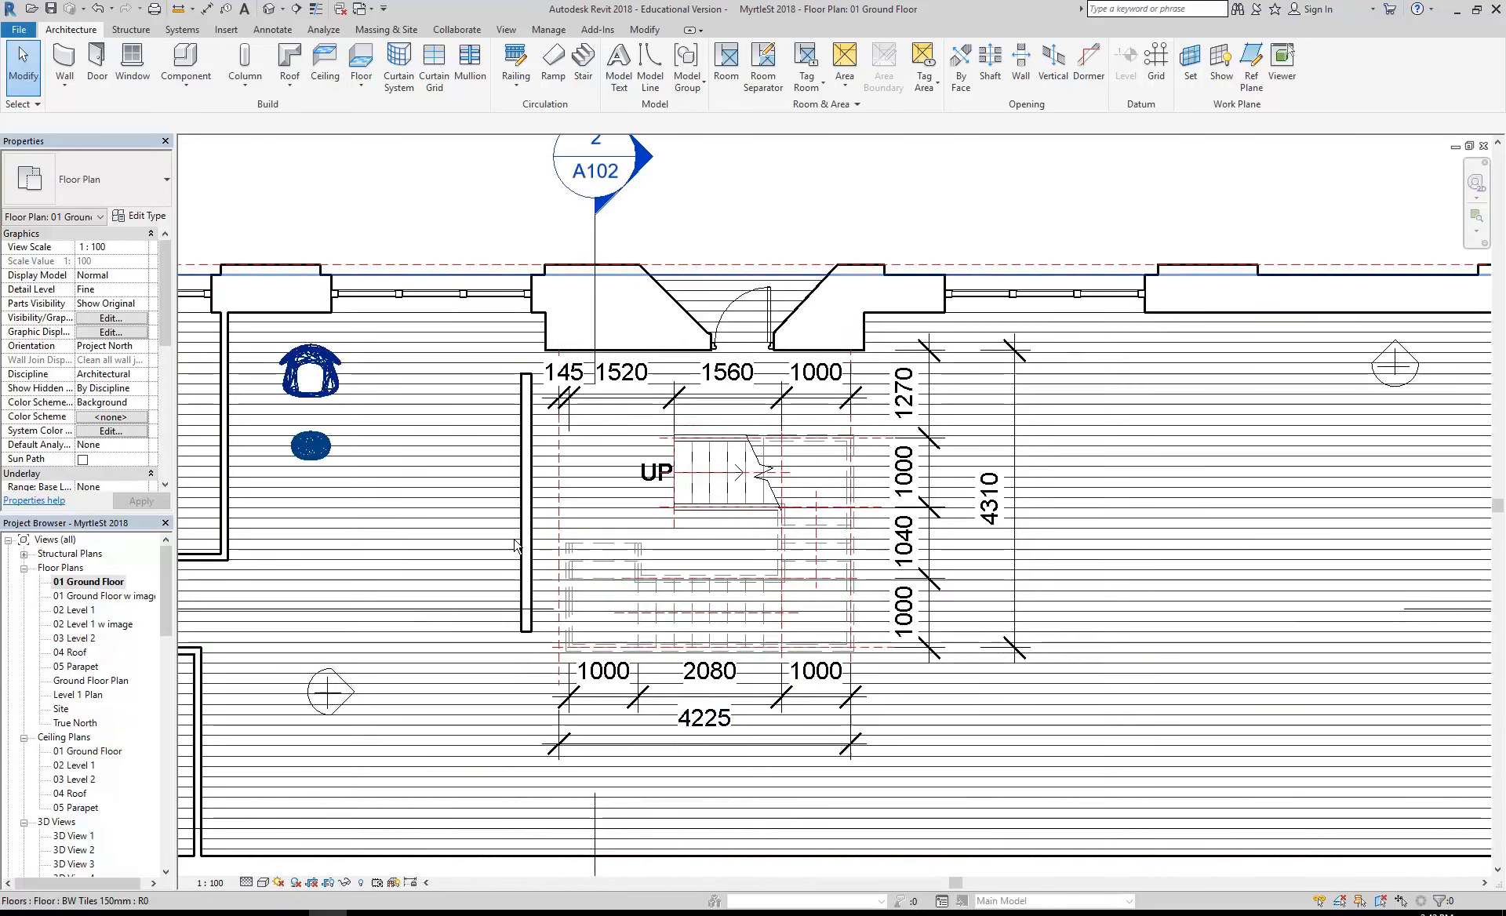
click(525, 553)
middle_drag(523, 547, 435, 569)
drag(442, 610, 479, 642)
scroll(541, 607, up, 3)
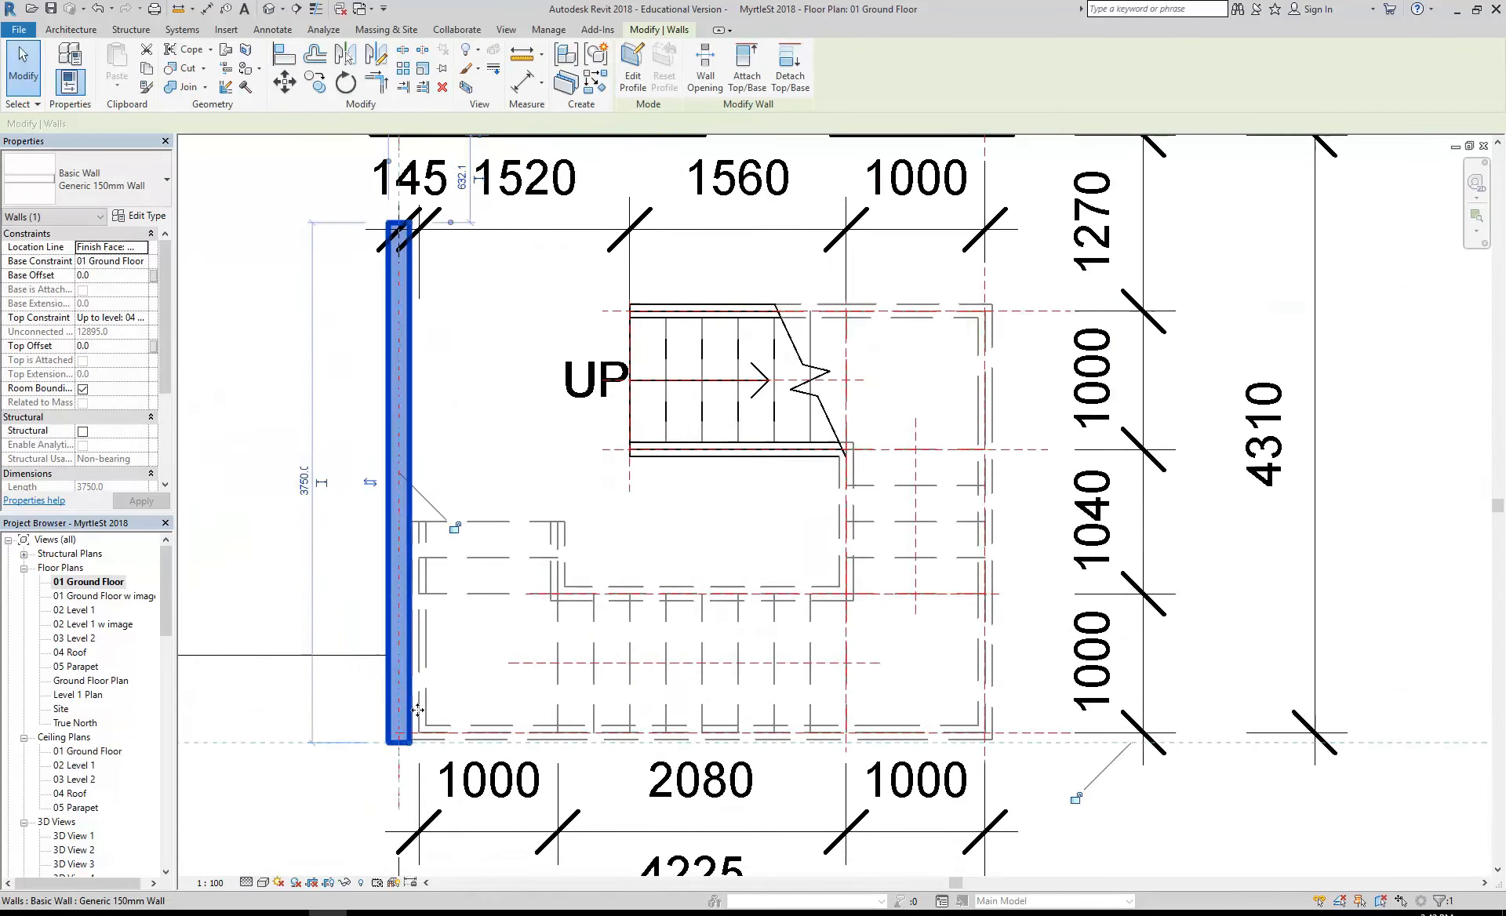
- Draw two chained Generic 150mm walls from the existing wall's lower end: about 4220 mm beneath the stair, continuing partway up its right side
click(70, 29)
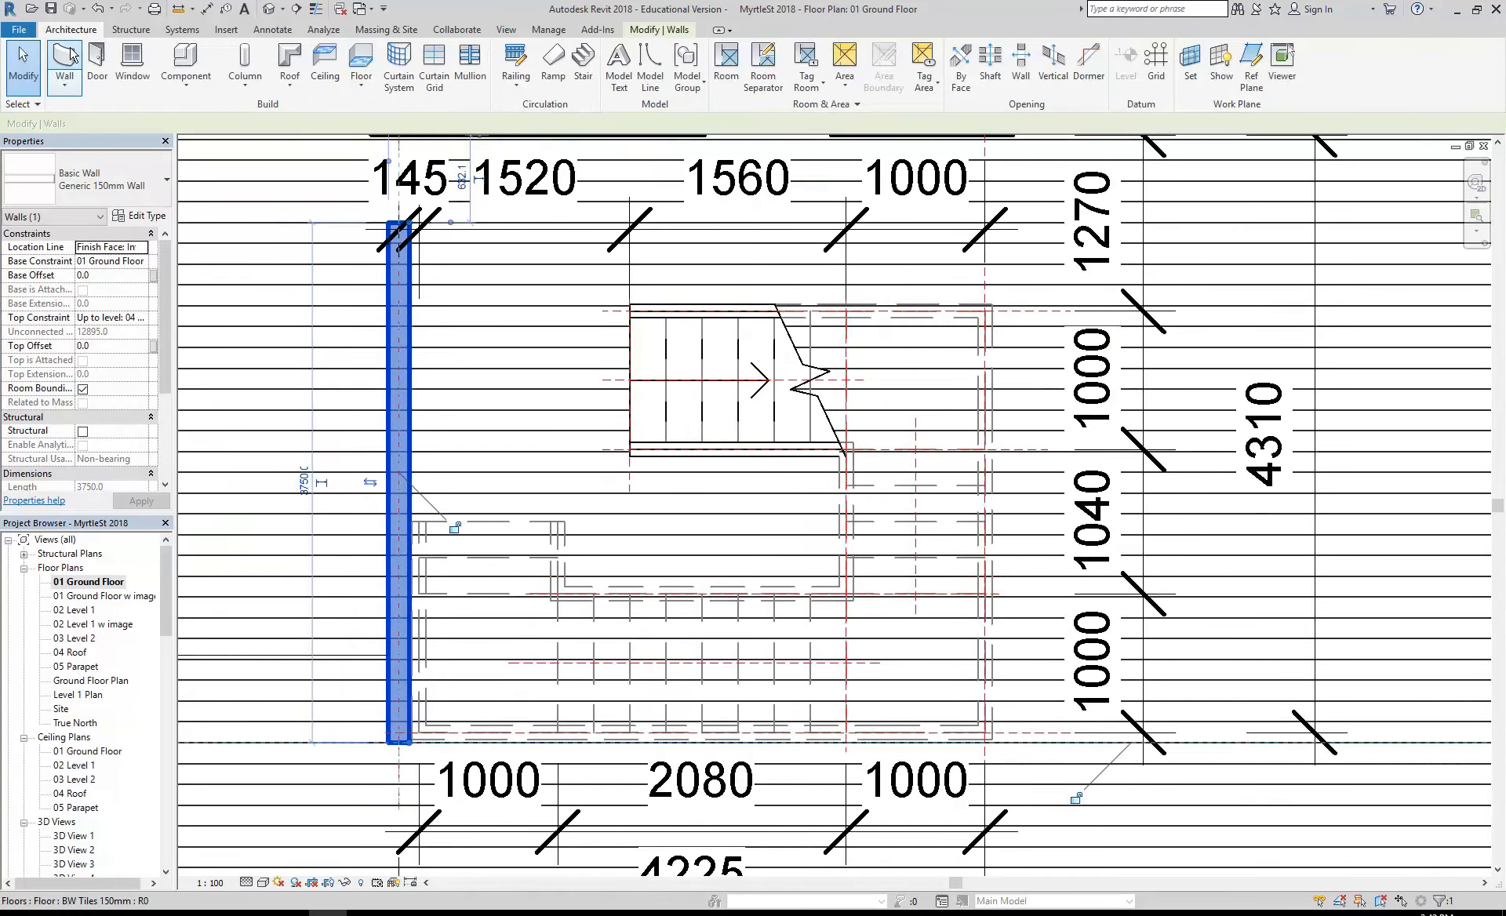
click(69, 58)
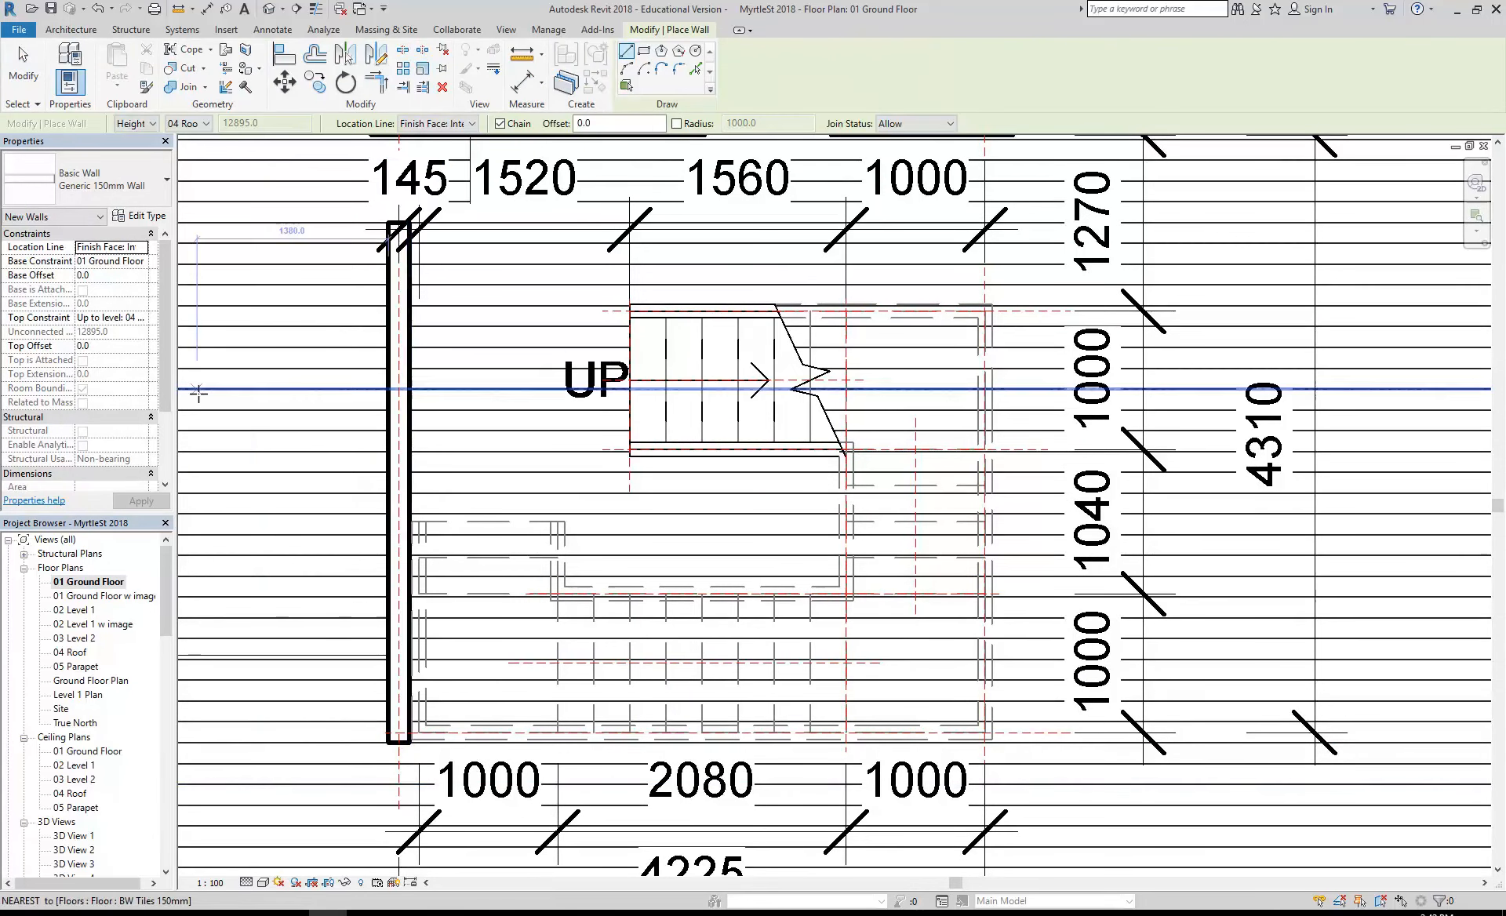
scroll(416, 776, up, 3)
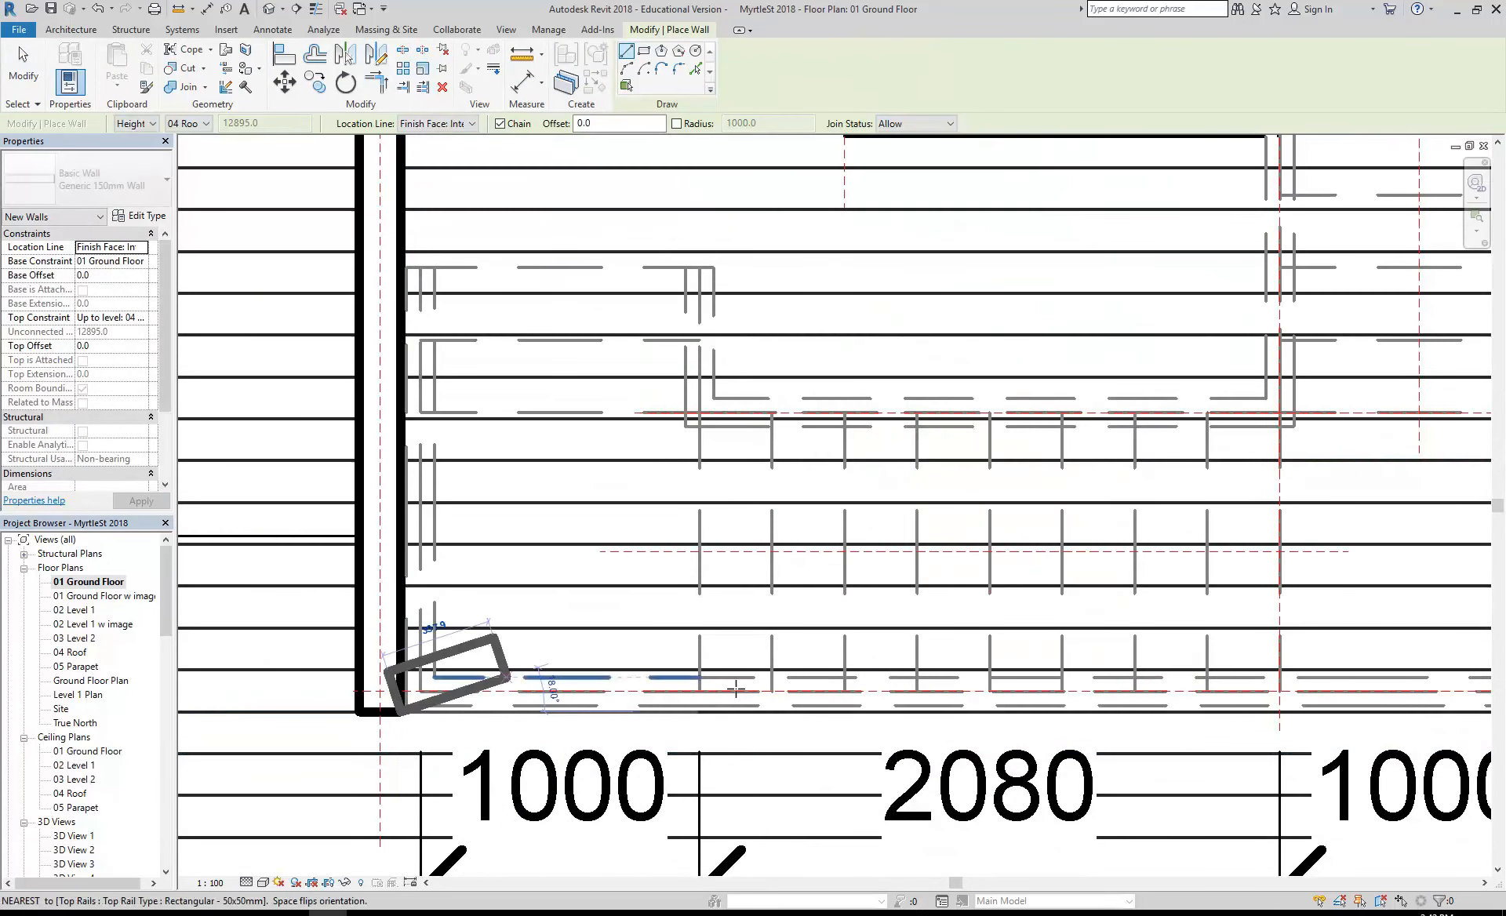
scroll(736, 689, down, 2)
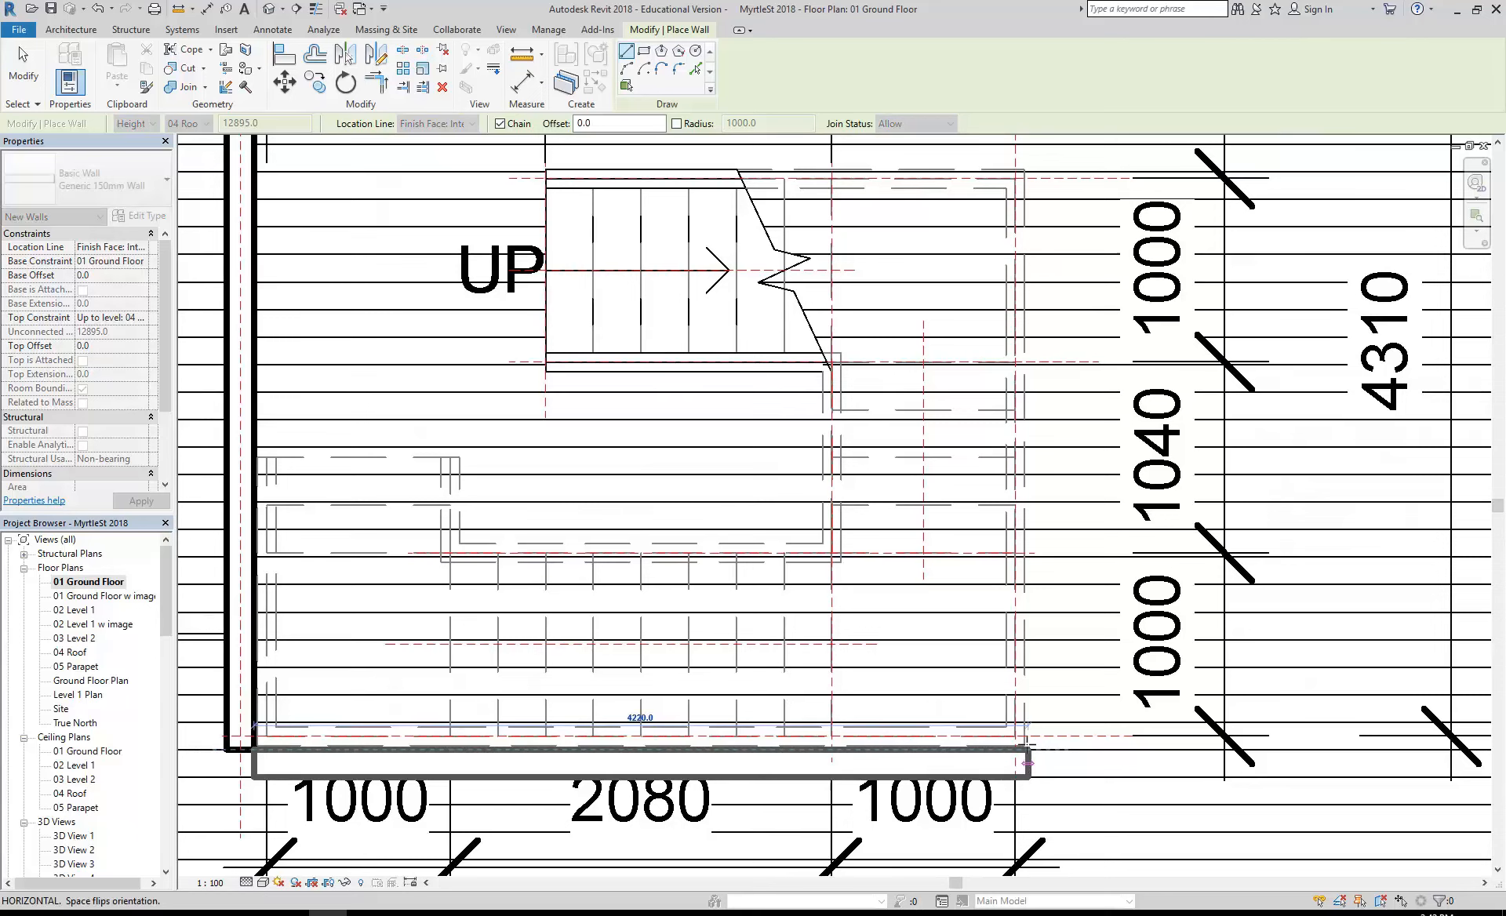
click(1026, 744)
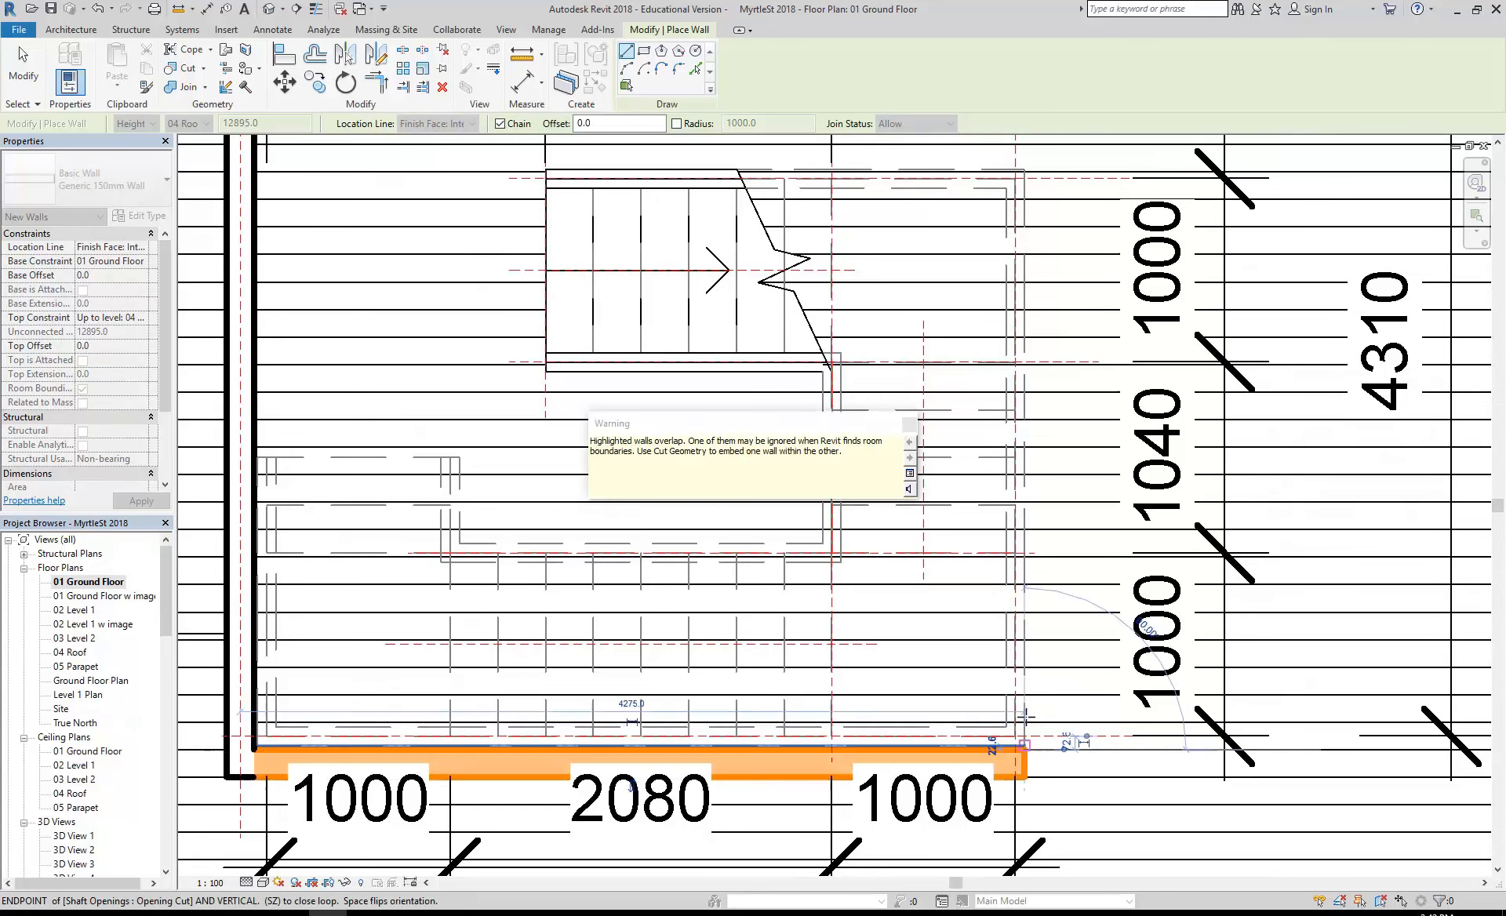
click(1026, 345)
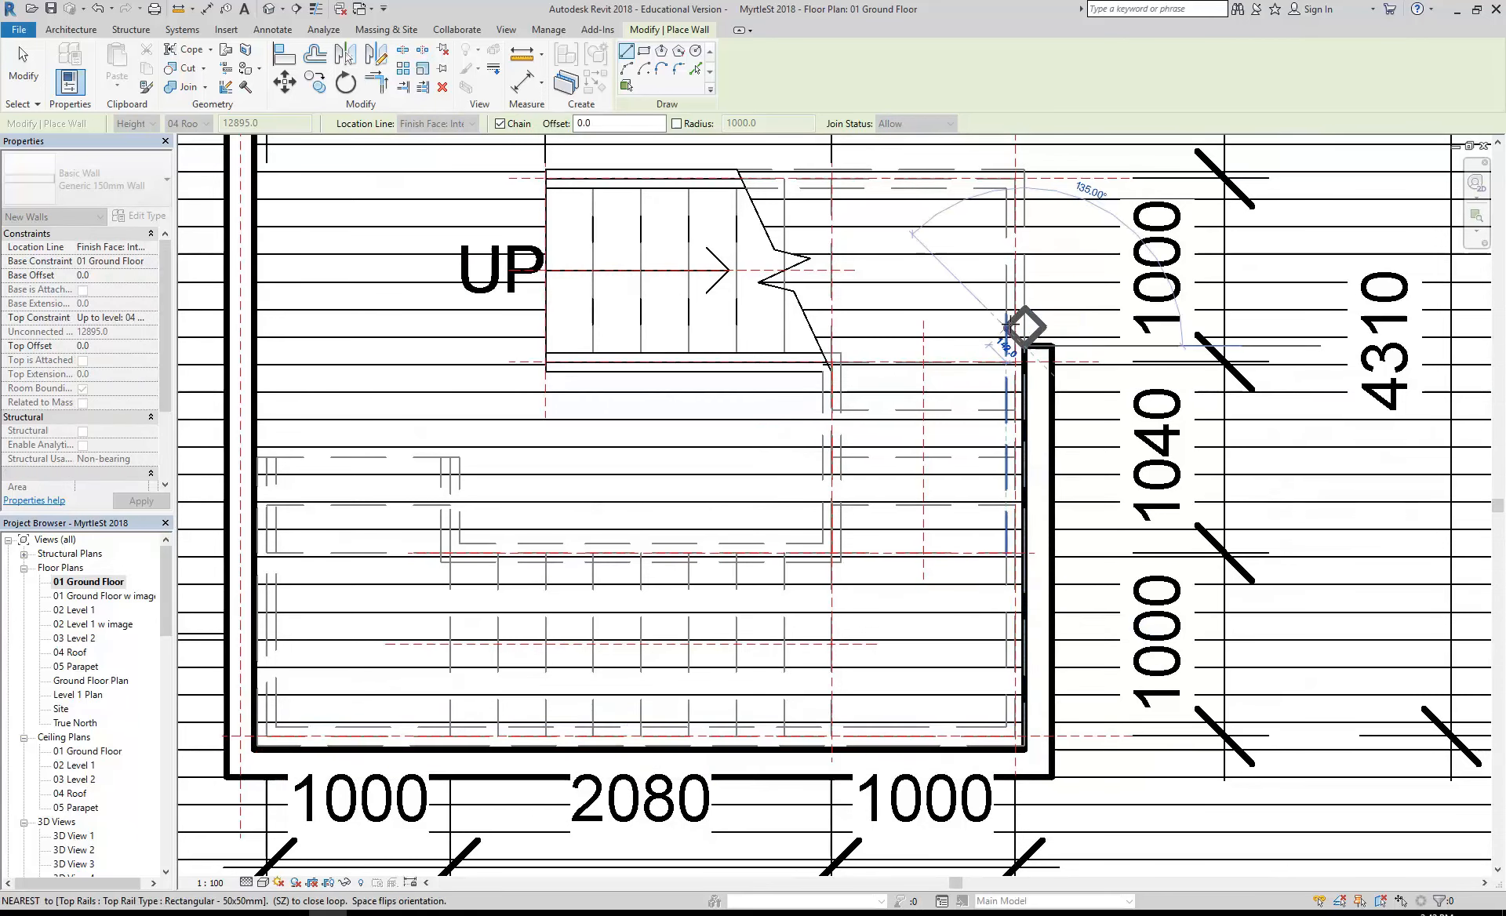
key(Escape)
key(Escape)
scroll(800, 491, down, 2)
middle_drag(800, 491, 747, 535)
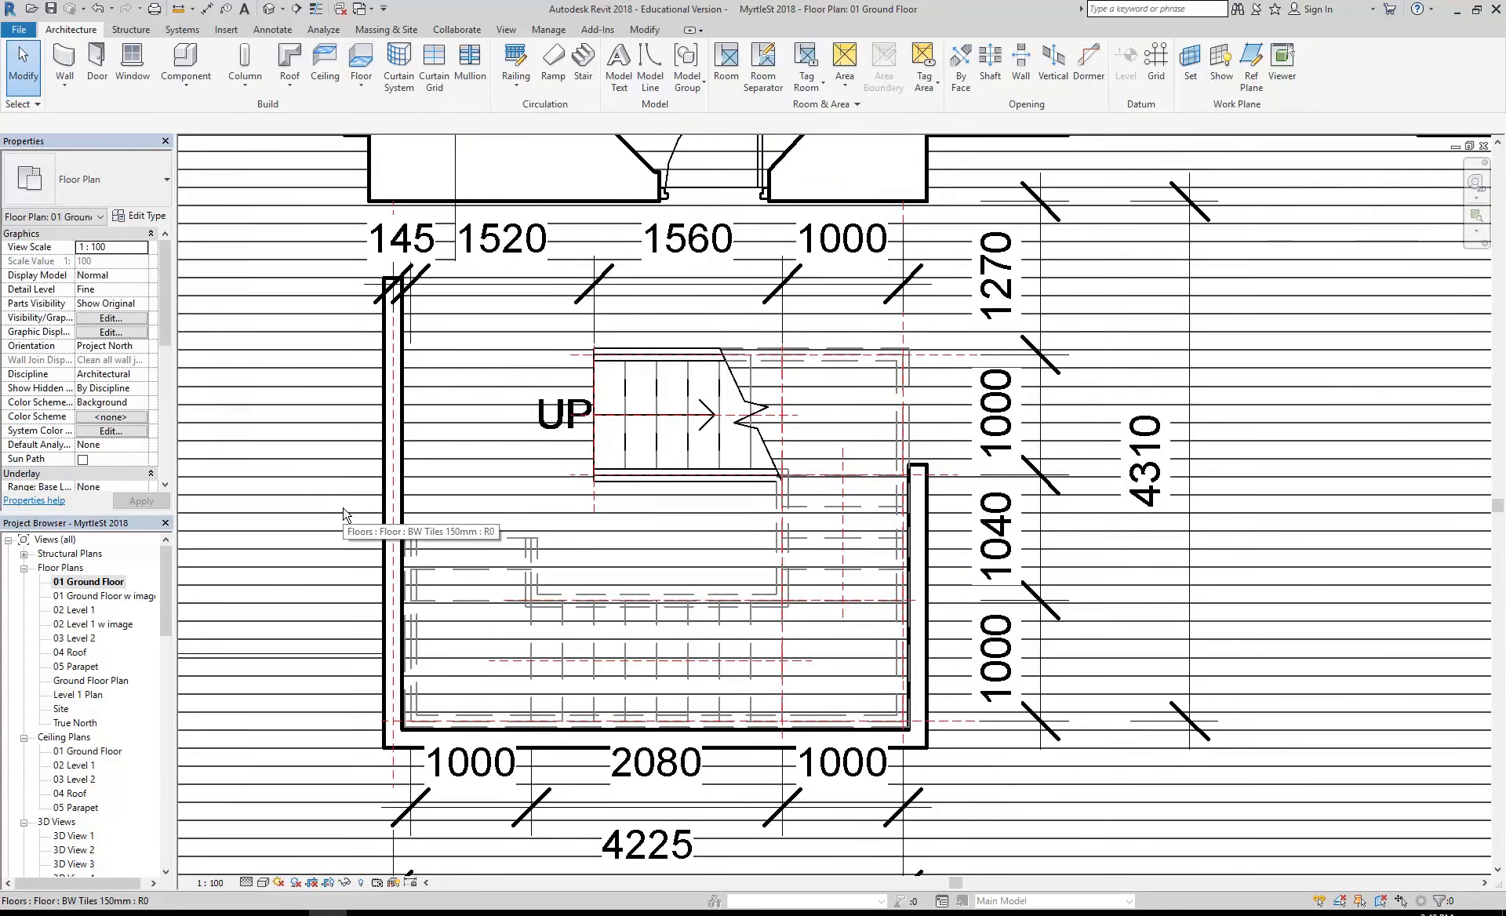
scroll(401, 526, down, 2)
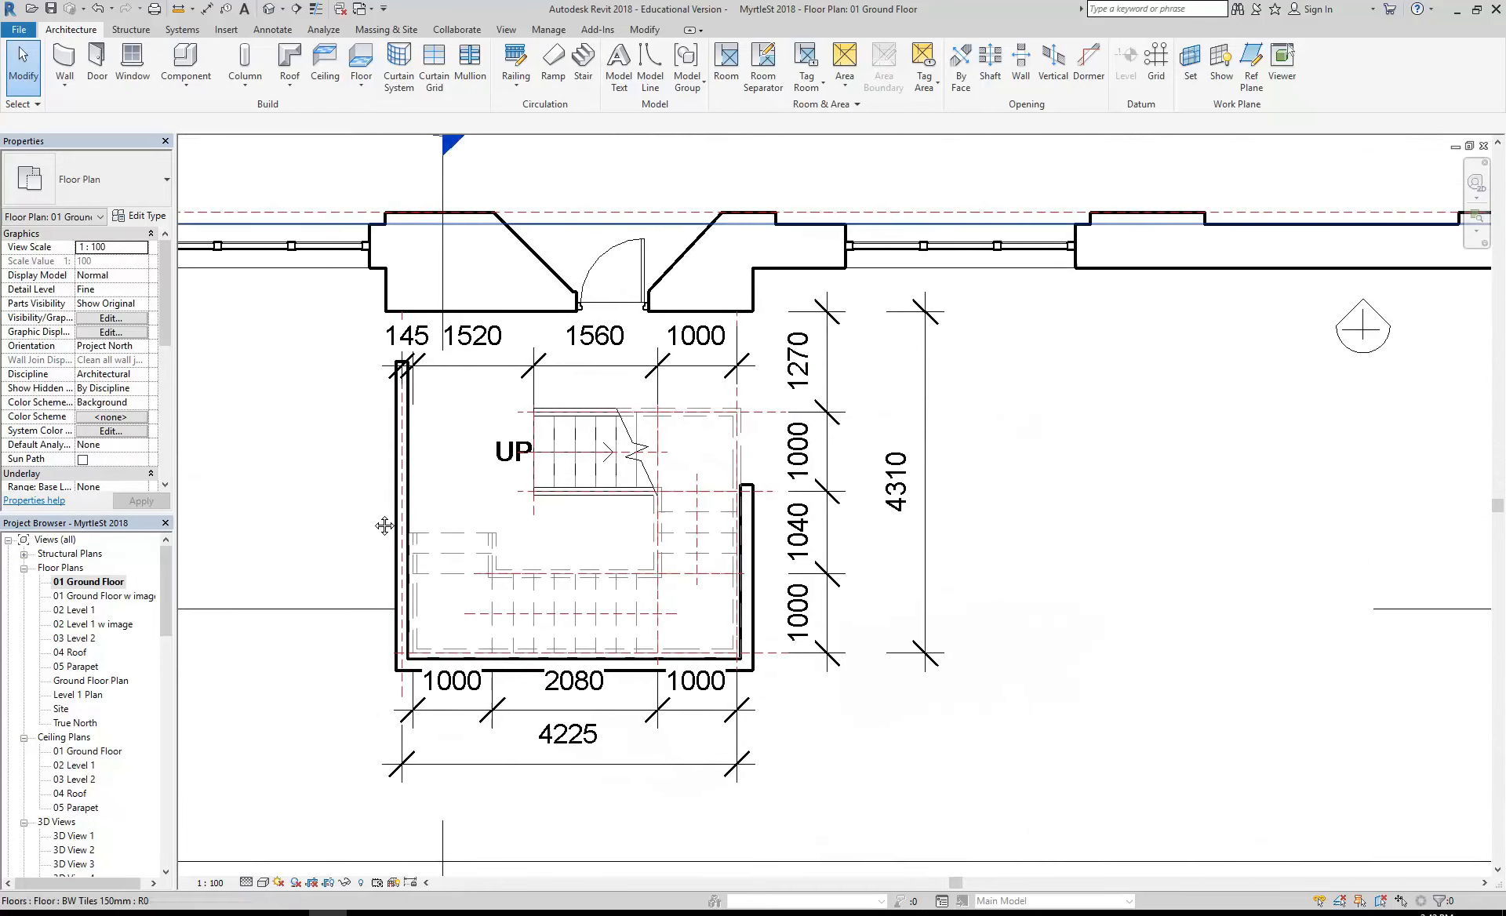
scroll(446, 528, up, 1)
- Review sheets A103 and A104 to check how their 3D views look with the new stair walls
drag(163, 592, 160, 631)
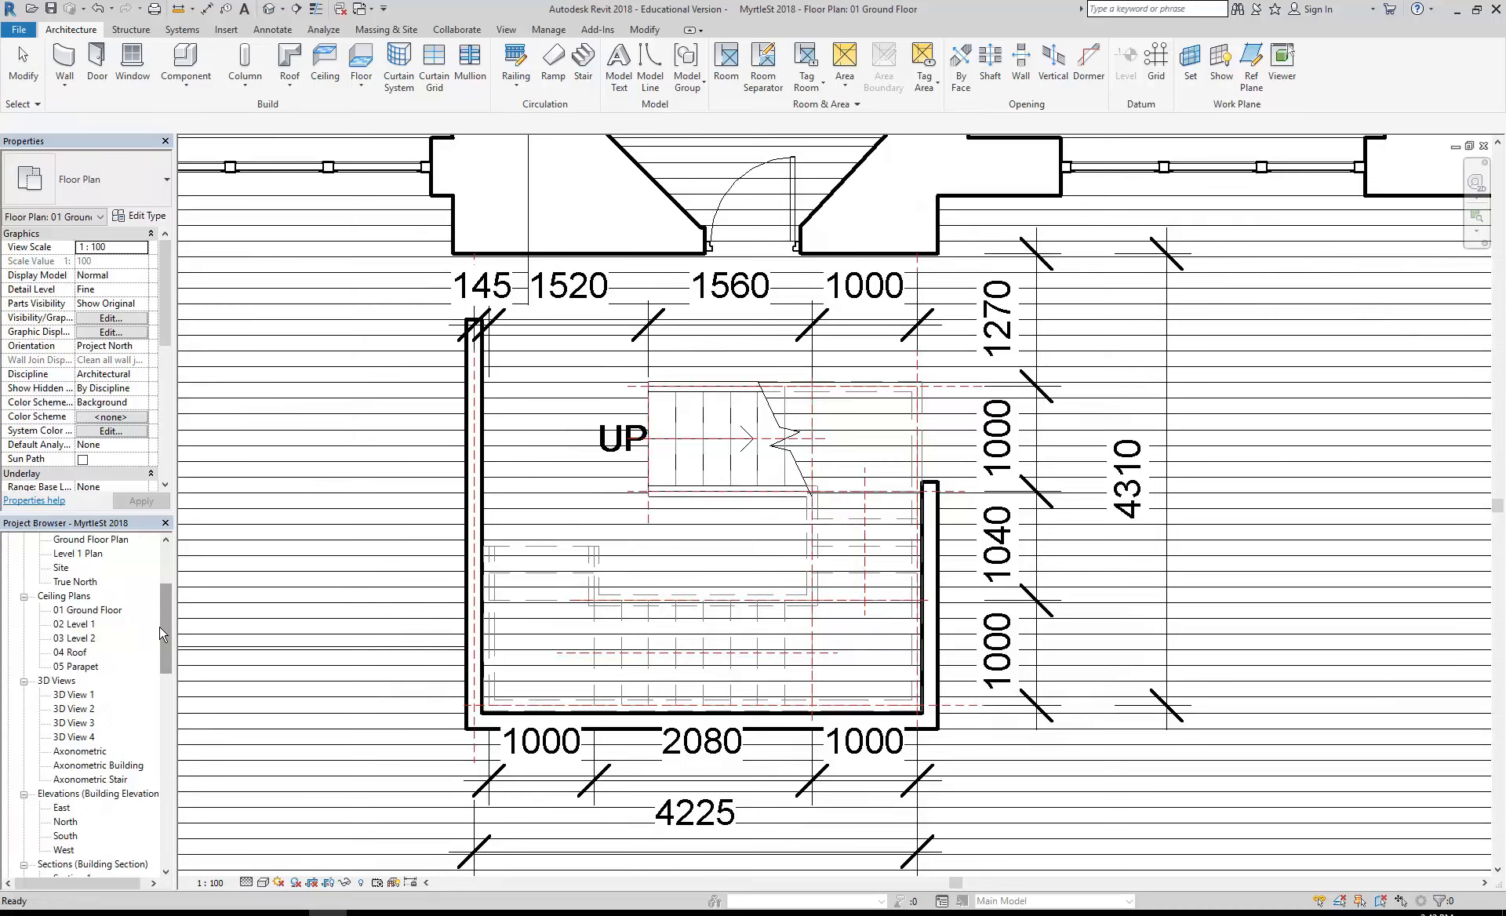
scroll(371, 612, down, 1)
drag(166, 634, 167, 665)
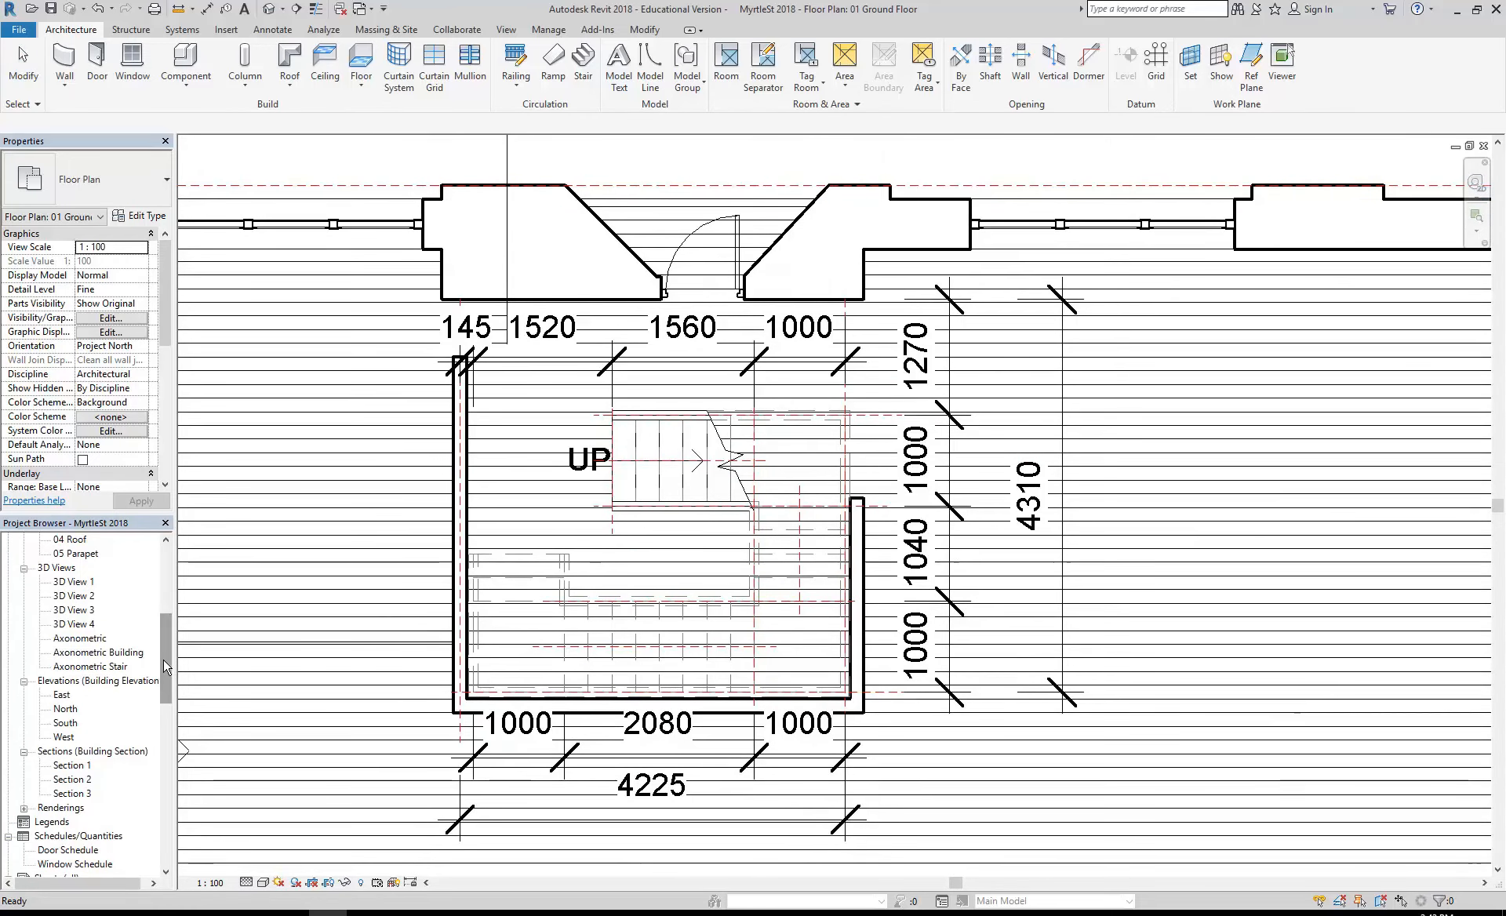
drag(167, 681, 166, 712)
double_click(86, 779)
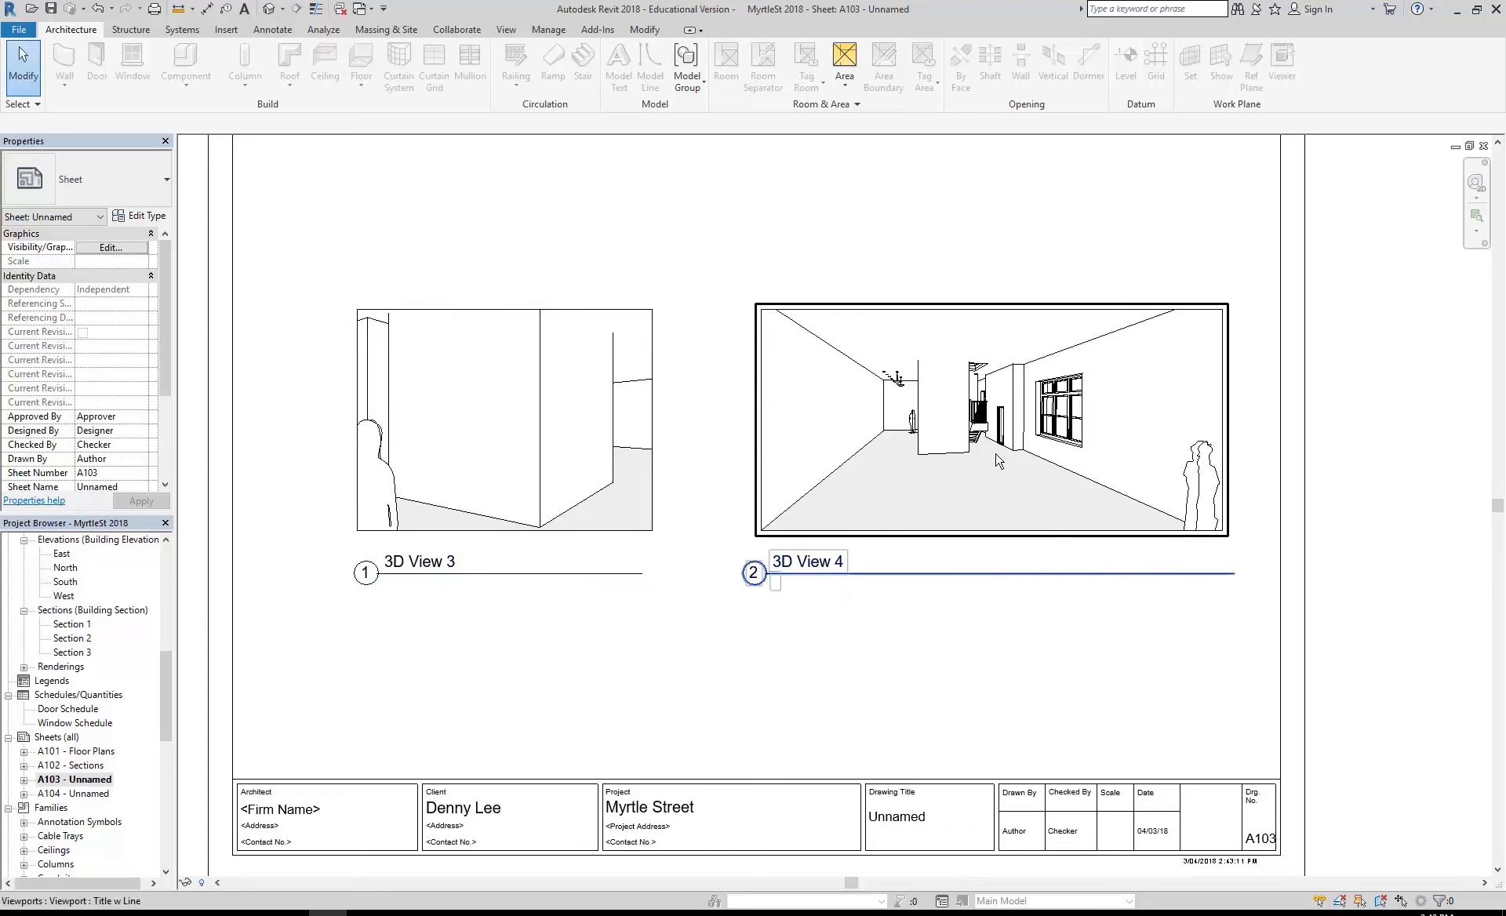
double_click(79, 794)
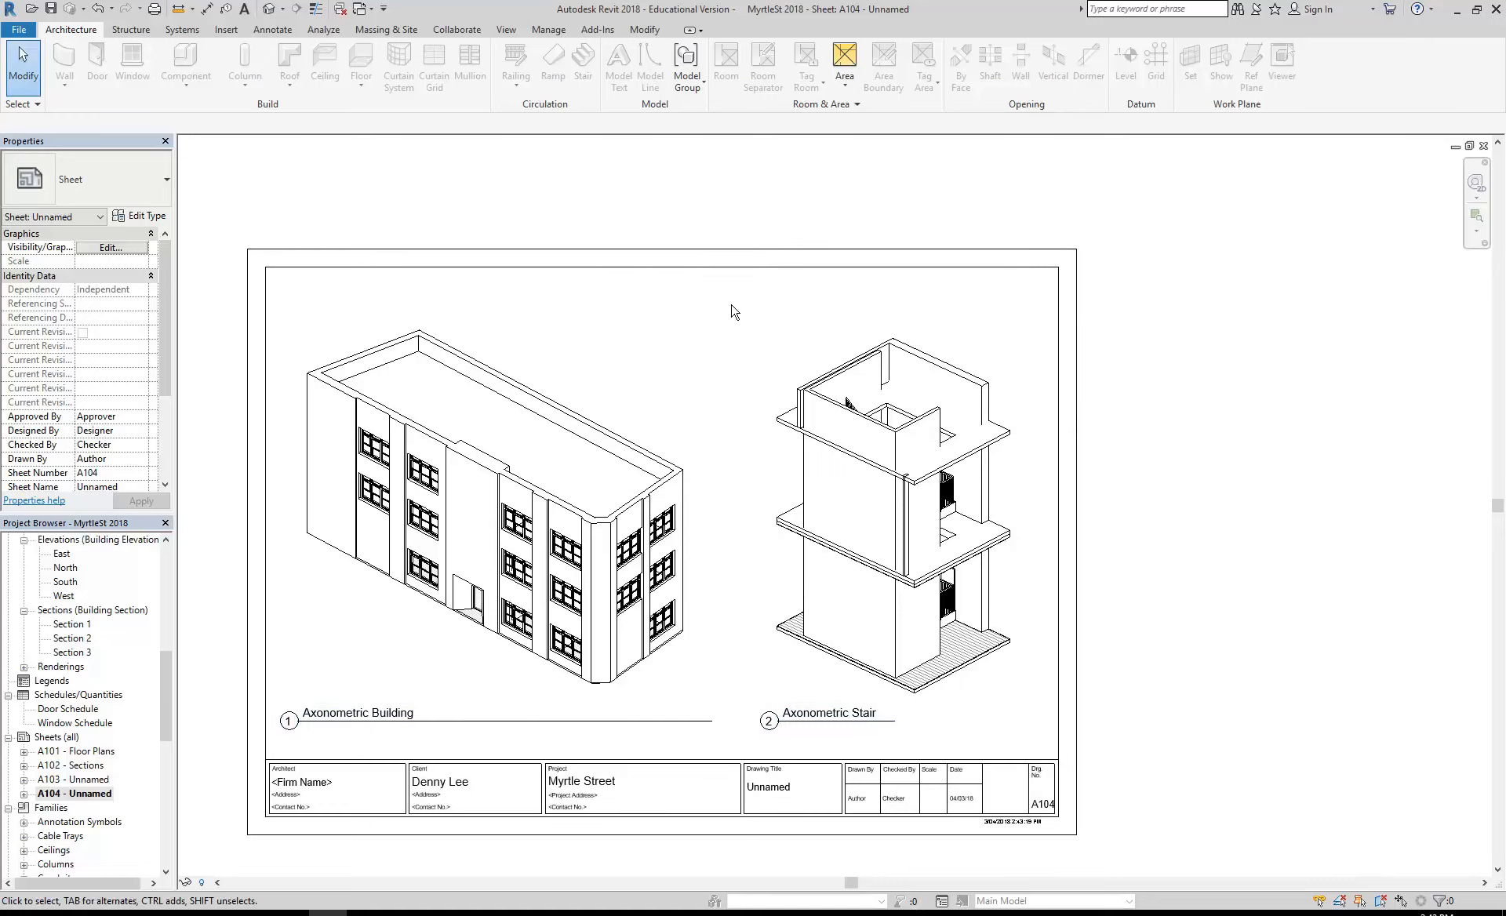
scroll(808, 309, up, 4)
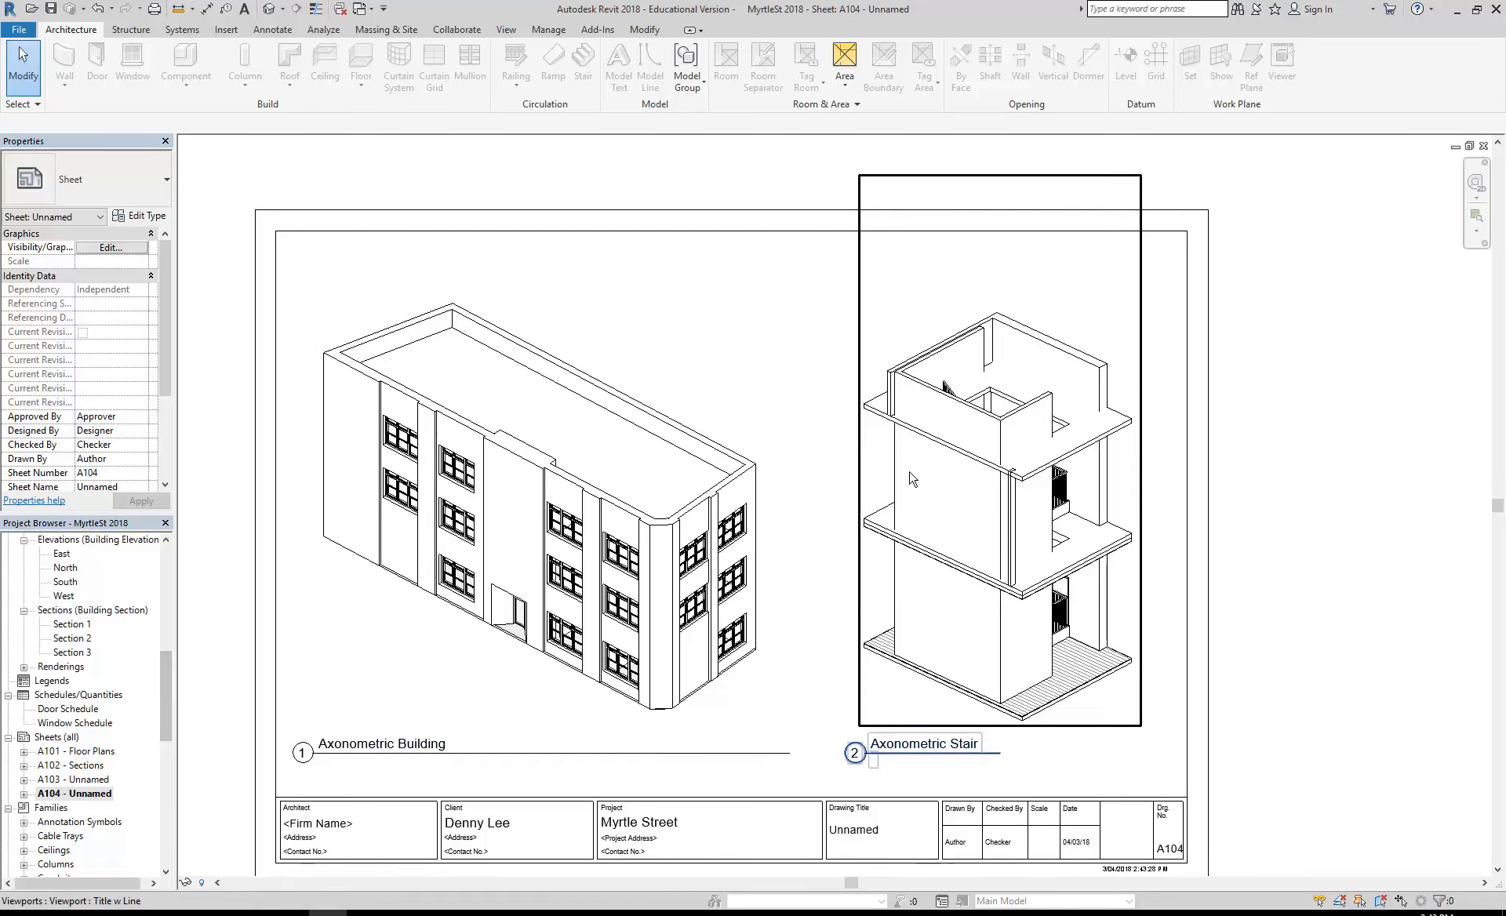
double_click(82, 779)
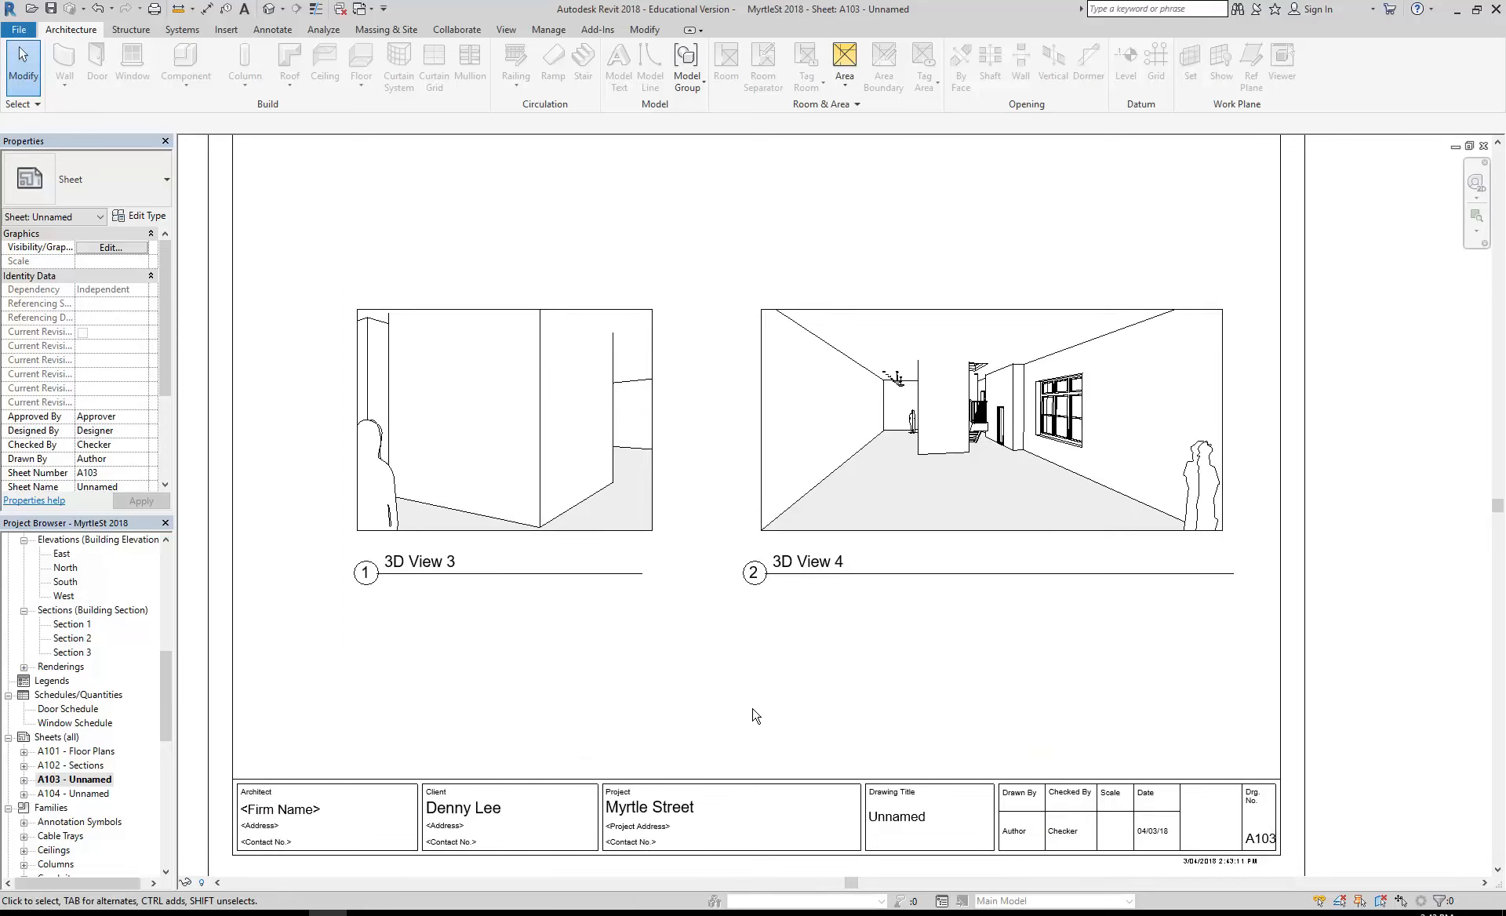
middle_drag(696, 441, 701, 444)
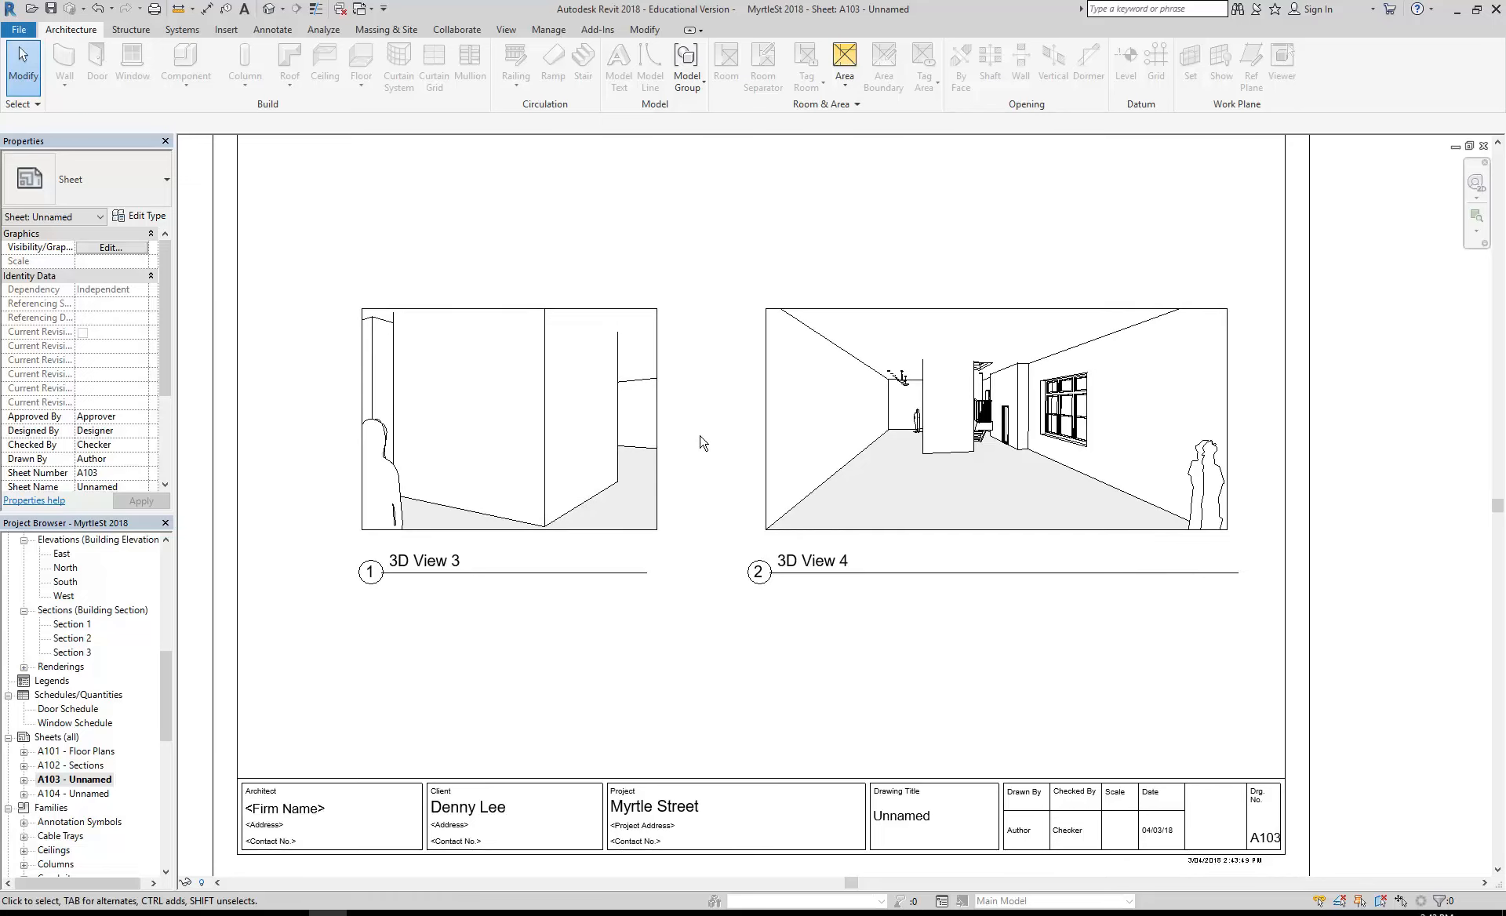